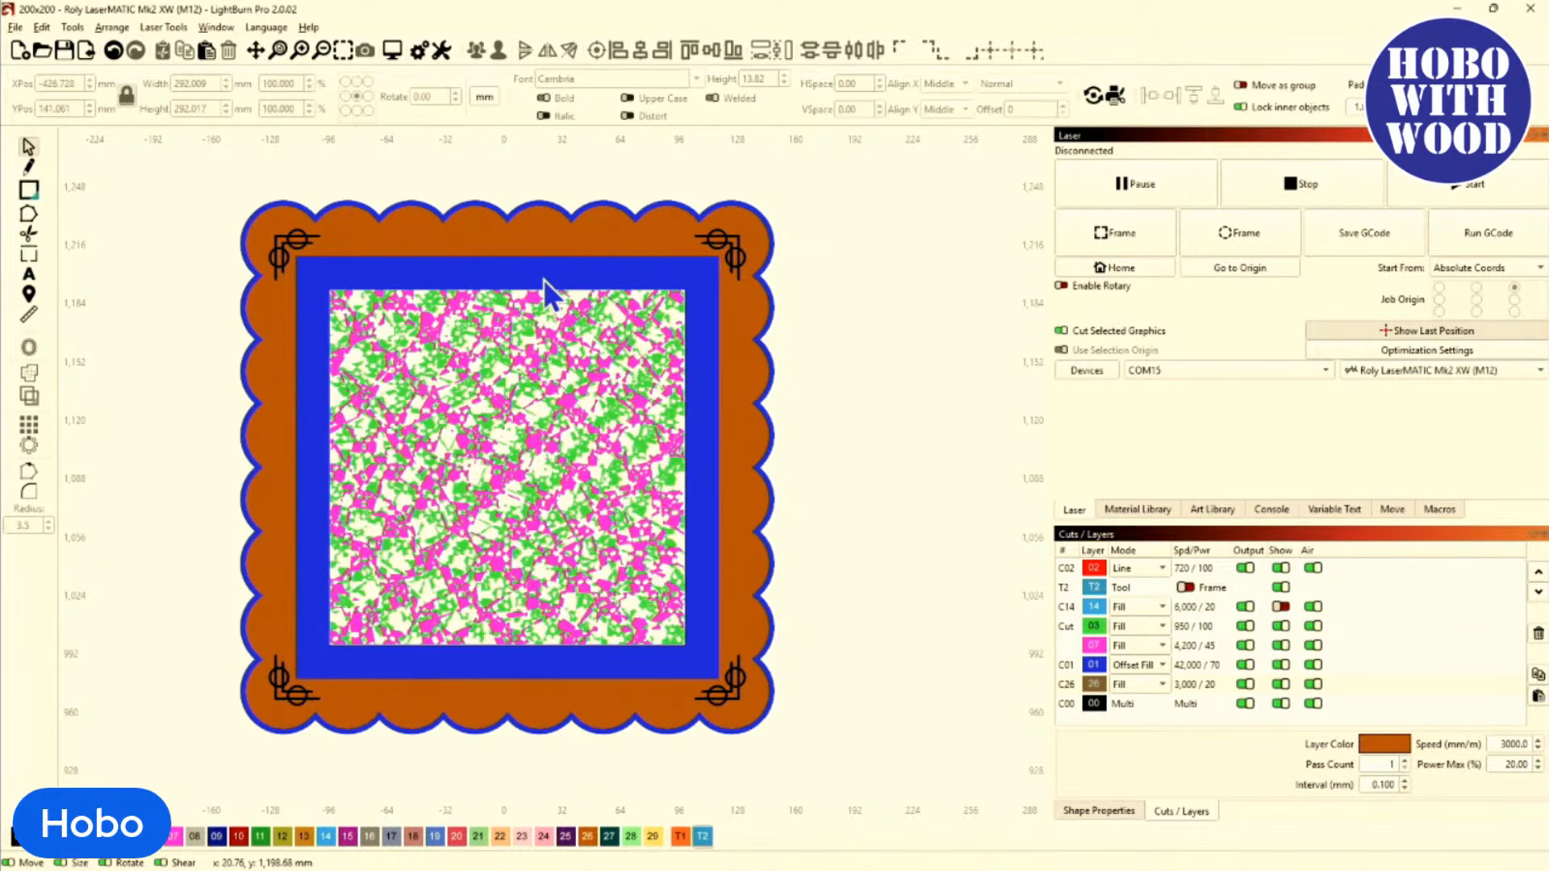
Try to put the front mat group on layer 14 and centre it on the scalloped frame.
{"action": "scroll", "coordinate": [381, 338], "scroll_direction": "down", "scroll_amount": 6}
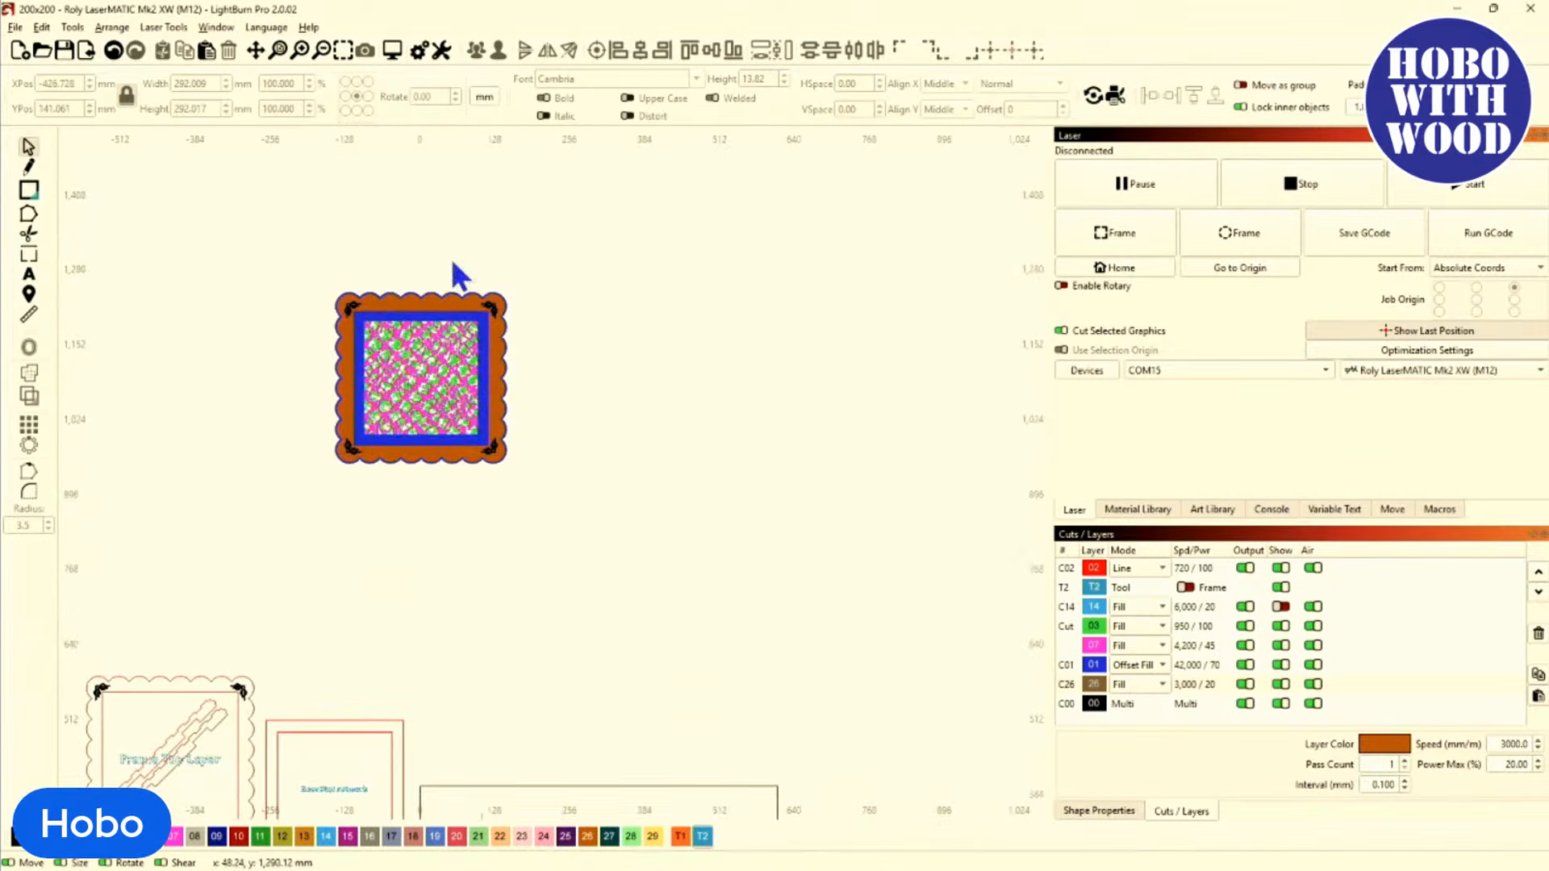
{"action": "scroll", "coordinate": [442, 544], "scroll_direction": "down", "scroll_amount": 2}
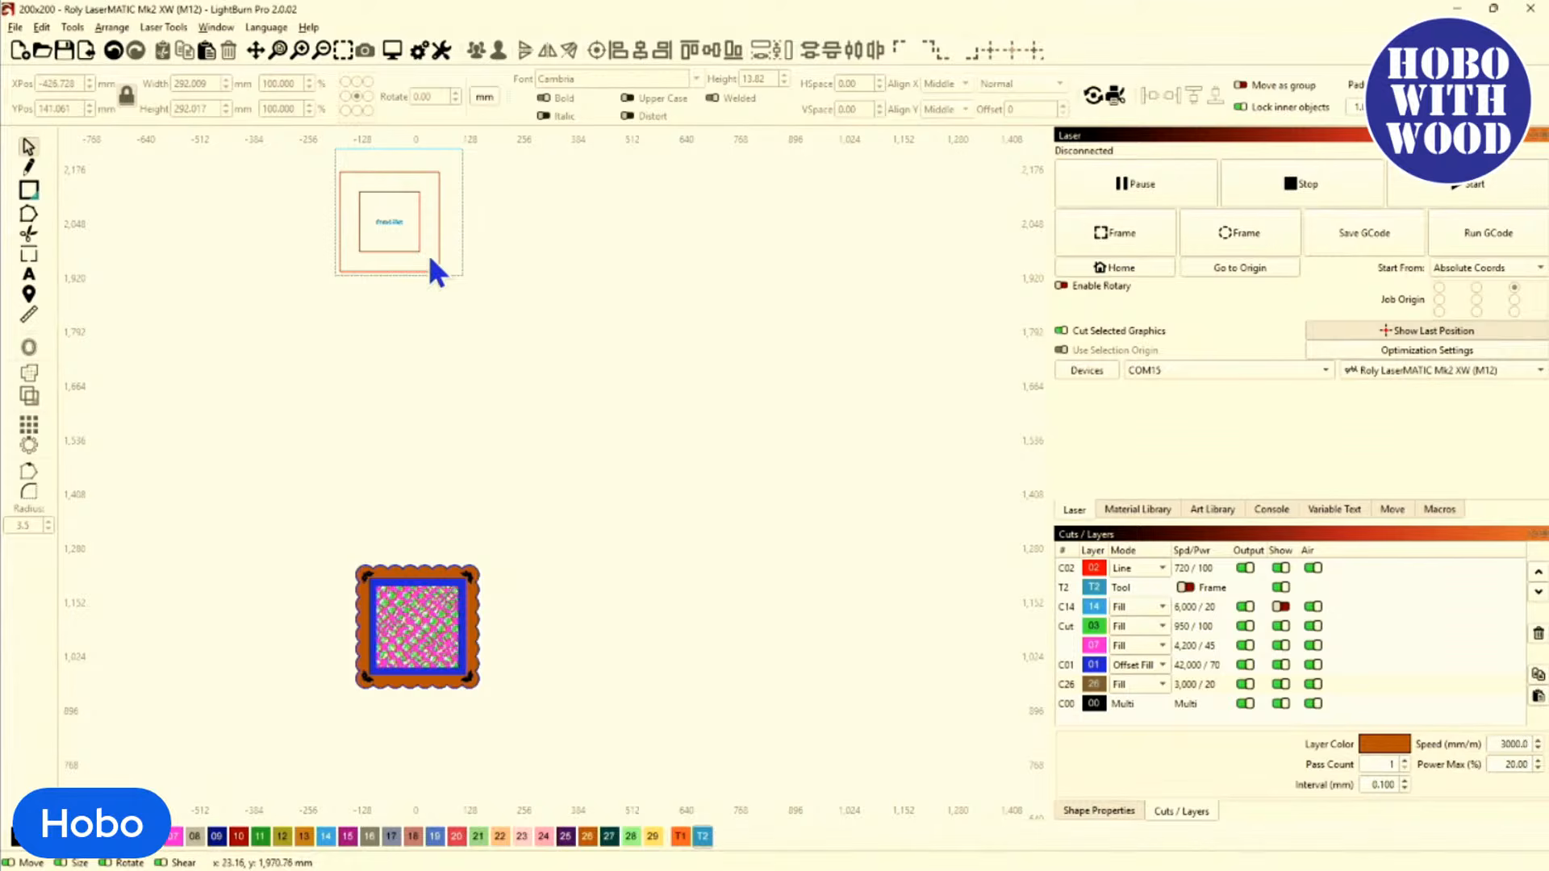
{"action": "left_click", "coordinate": [371, 214]}
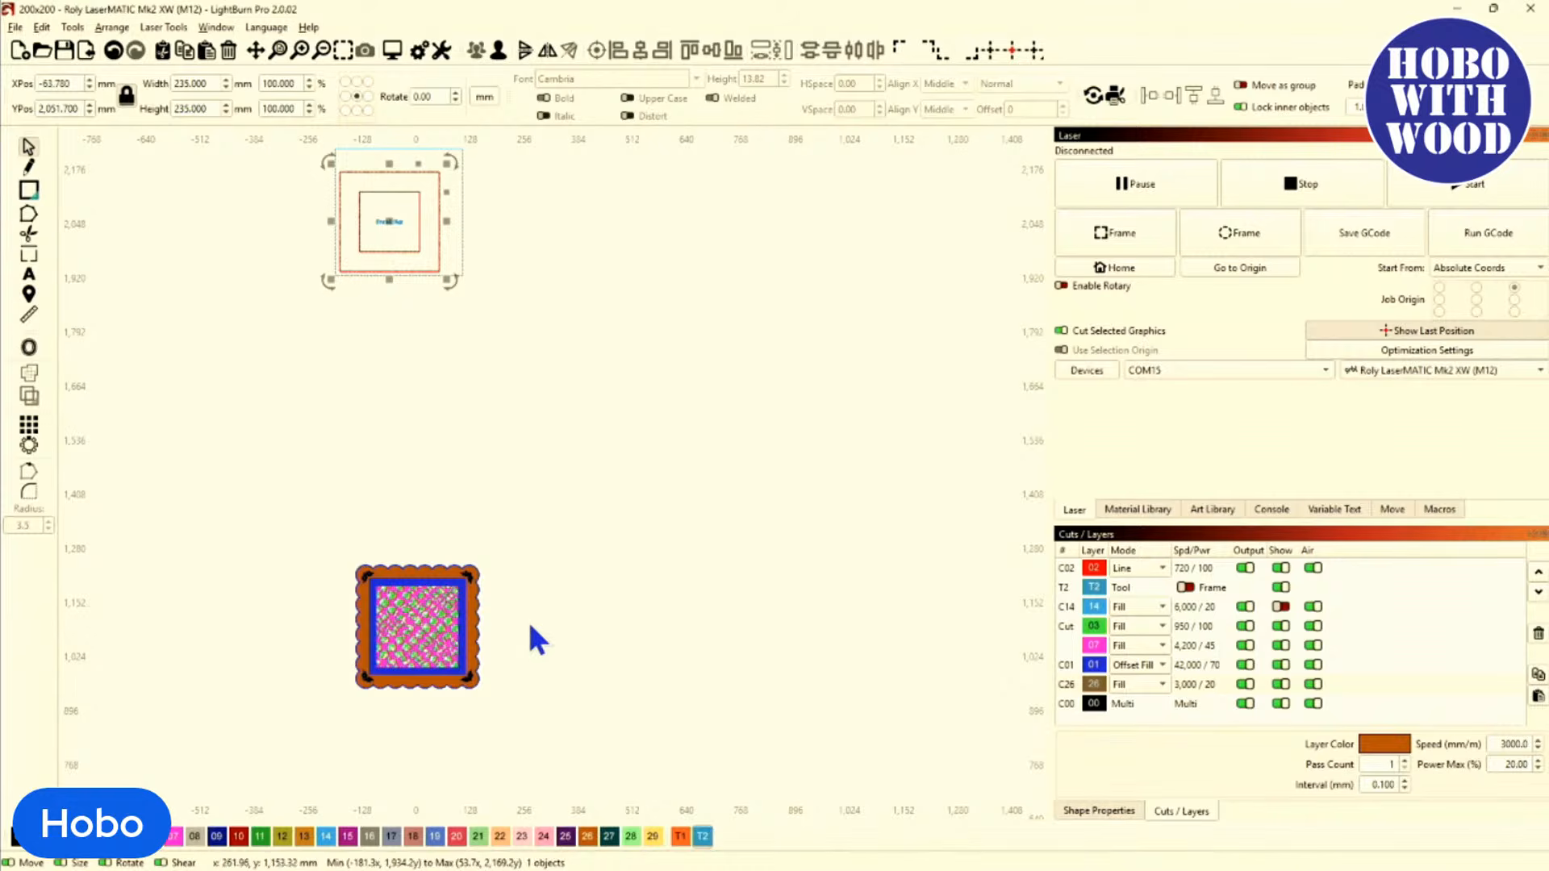
{"action": "left_click", "coordinate": [330, 842]}
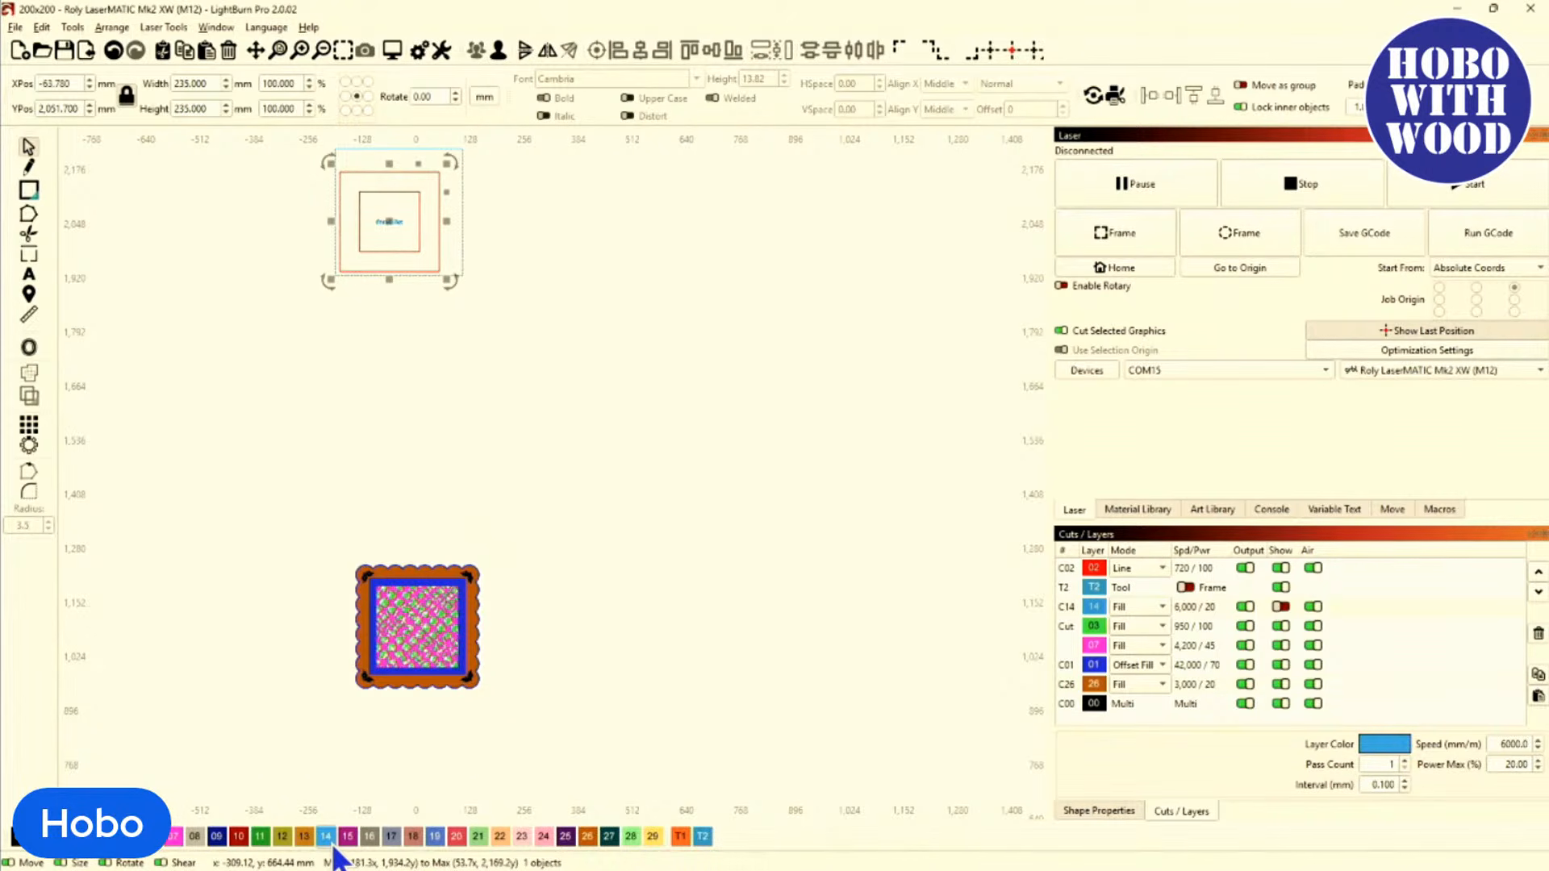
{"action": "scroll", "coordinate": [407, 628], "scroll_direction": "up", "scroll_amount": 3}
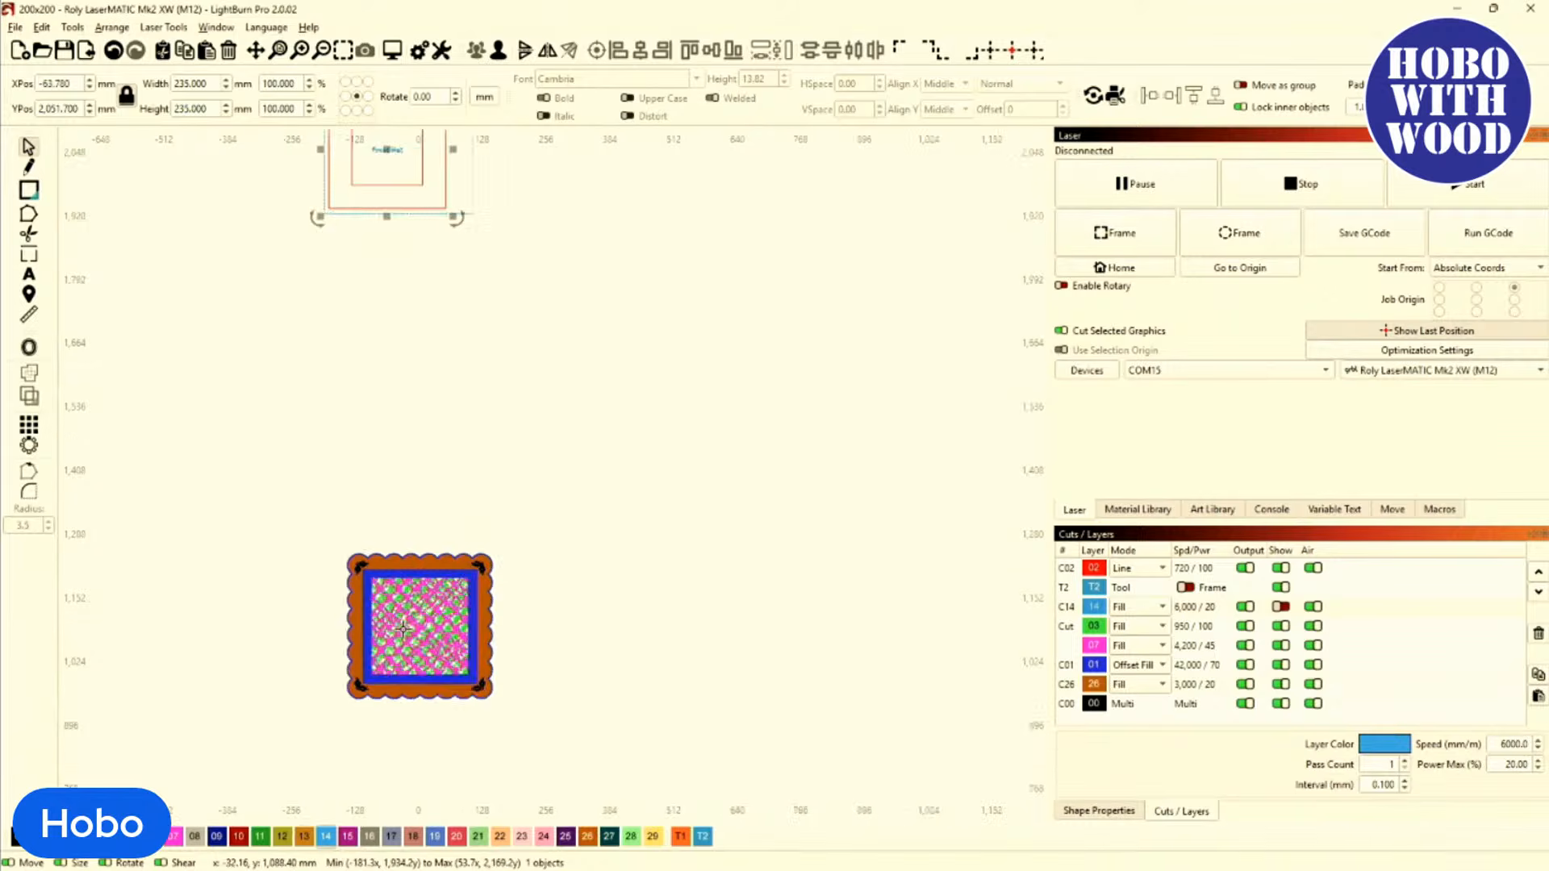
{"action": "scroll", "coordinate": [472, 558], "scroll_direction": "up", "scroll_amount": 2}
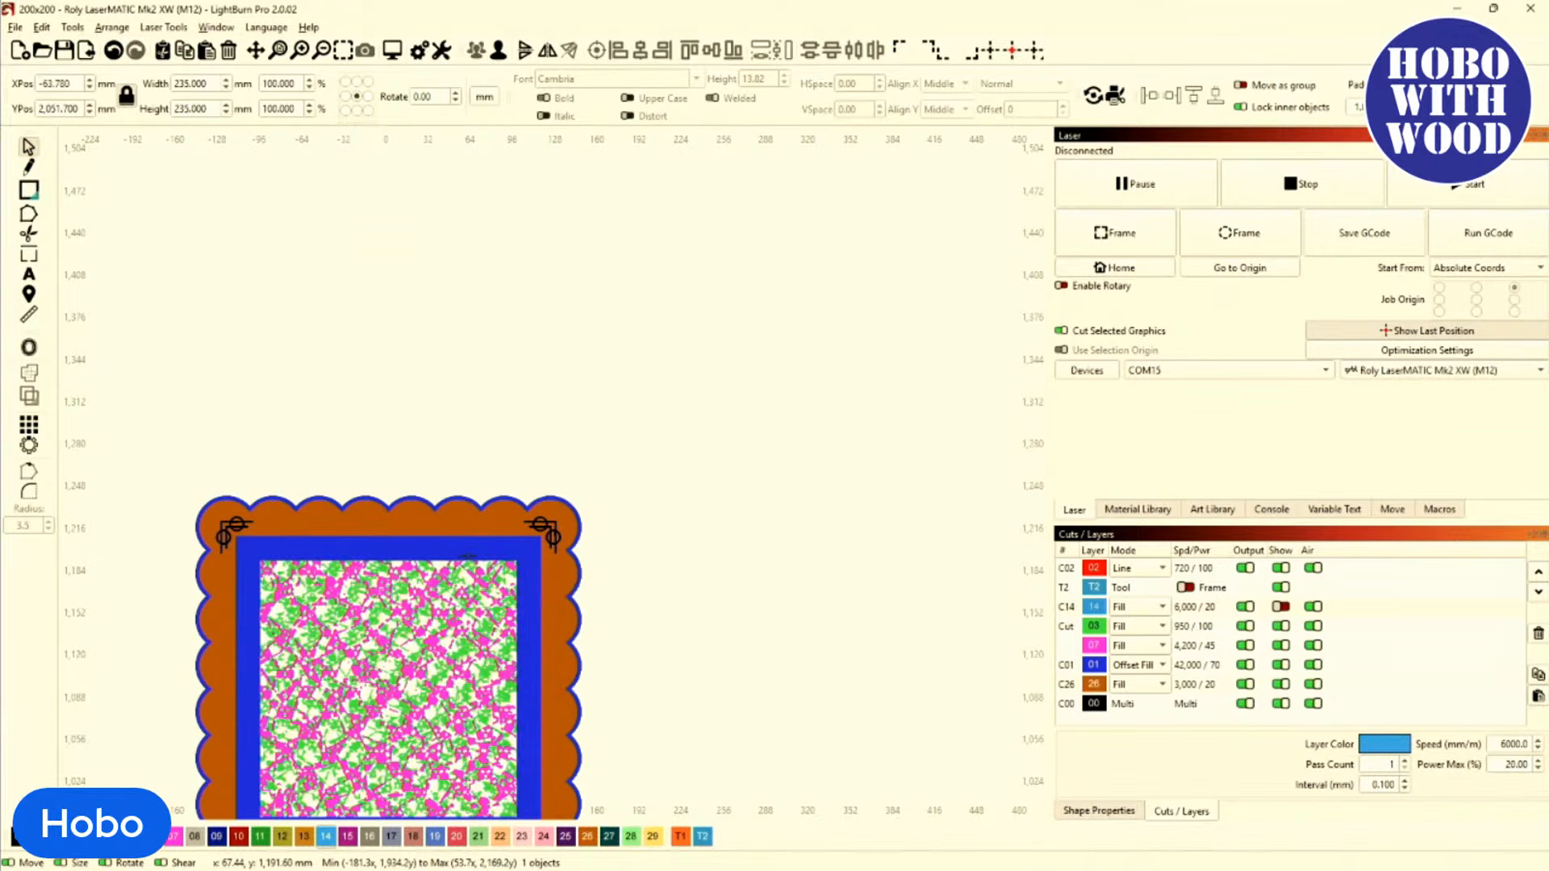
{"action": "scroll", "coordinate": [436, 568], "scroll_direction": "up", "scroll_amount": 1}
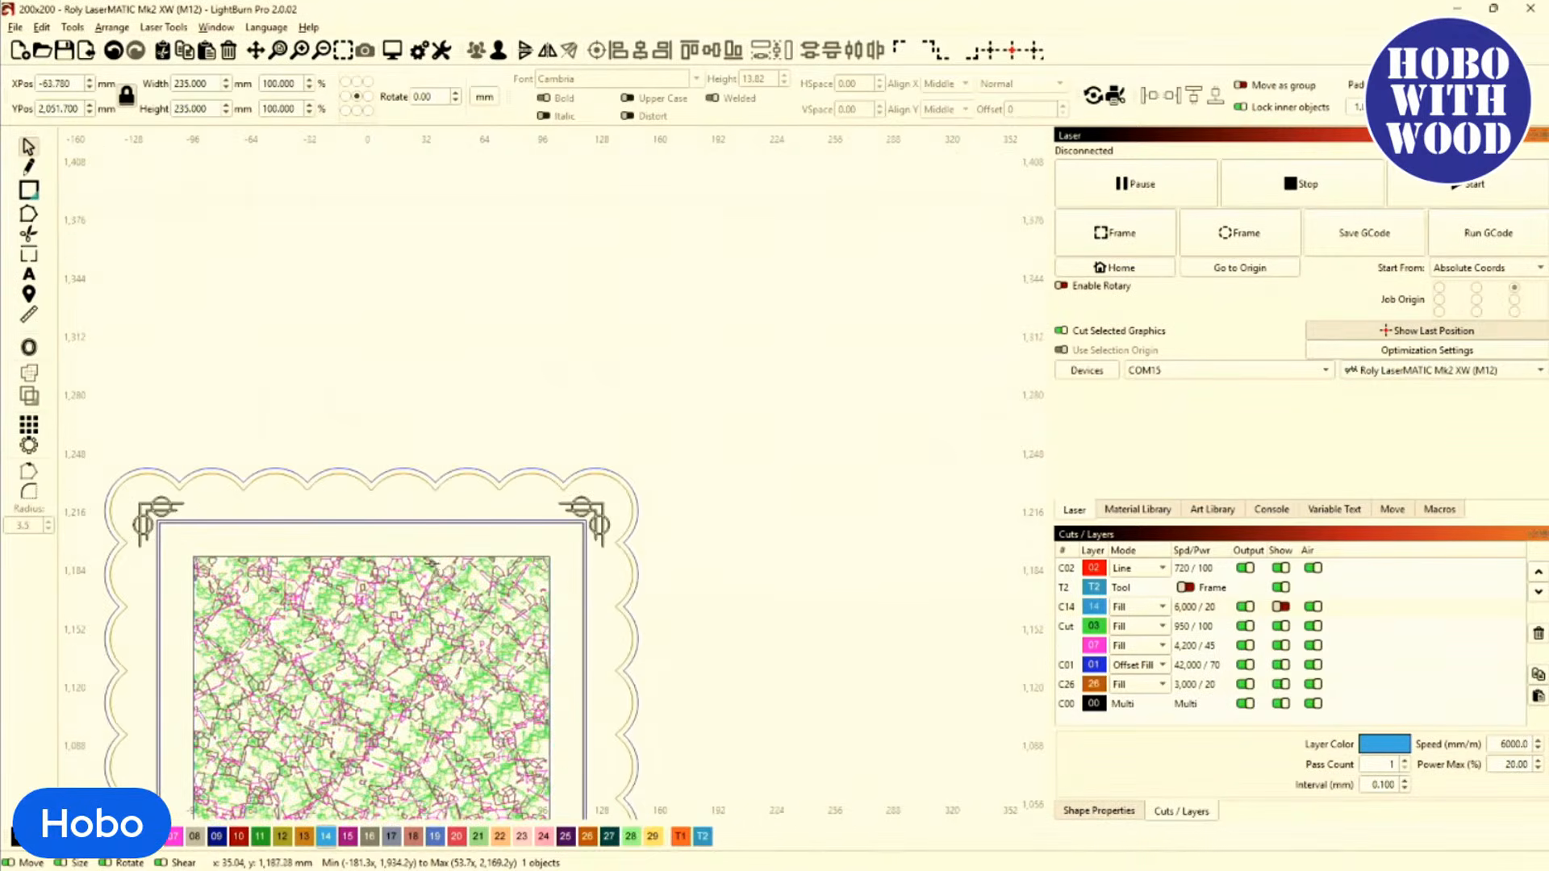
{"action": "left_click", "coordinate": [432, 523], "text": "shift"}
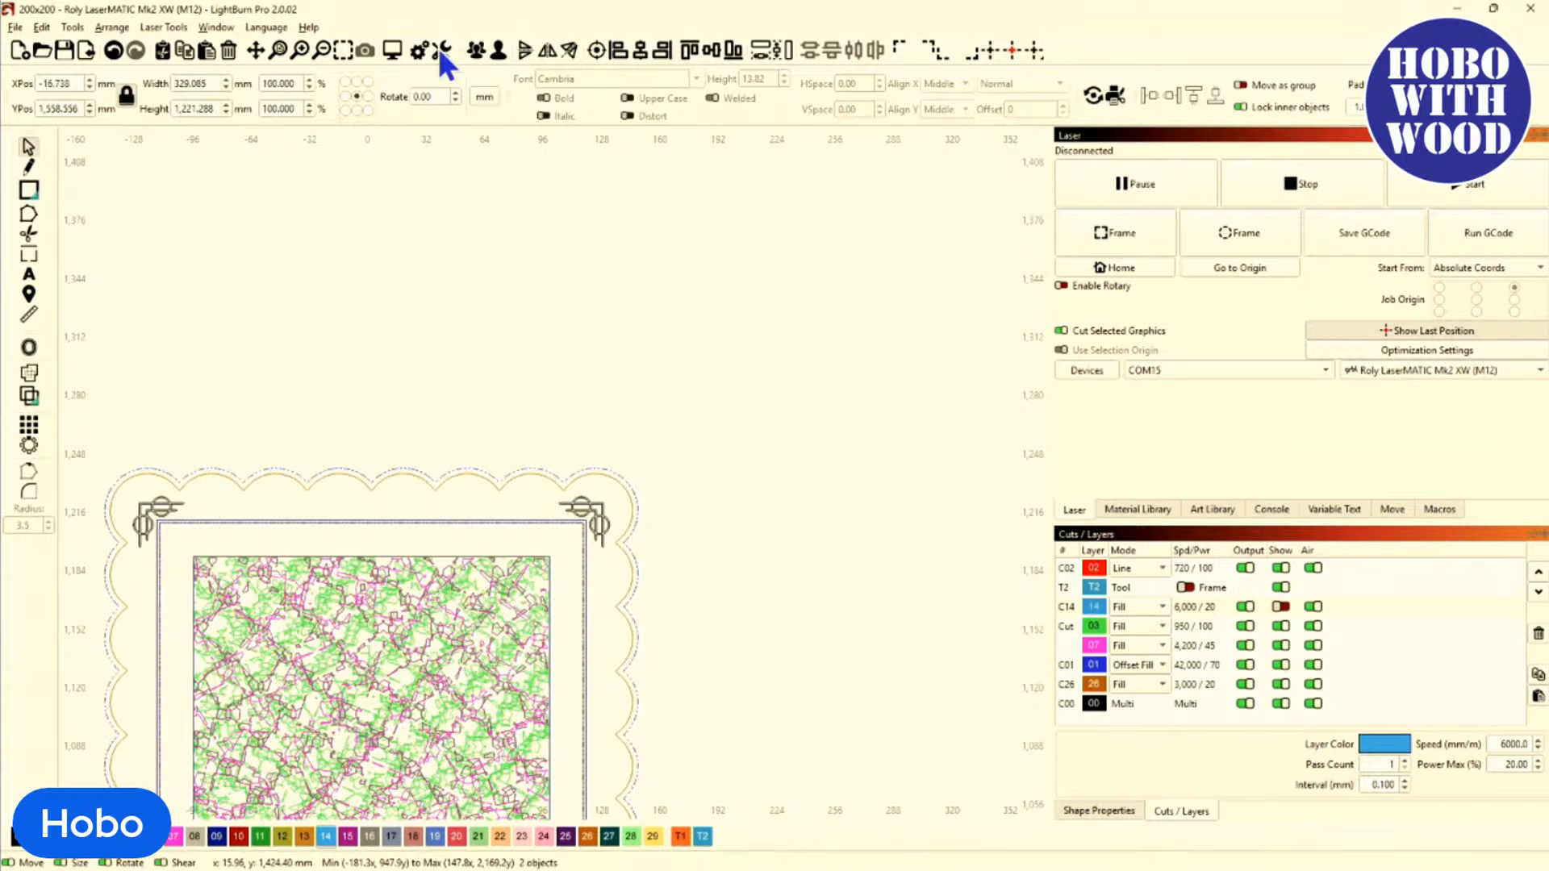
{"action": "left_click", "coordinate": [597, 51]}
Inspect the front mat over the tessellated panel and undo its centring on the scalloped frame.
{"action": "scroll", "coordinate": [394, 434], "scroll_direction": "down", "scroll_amount": 2}
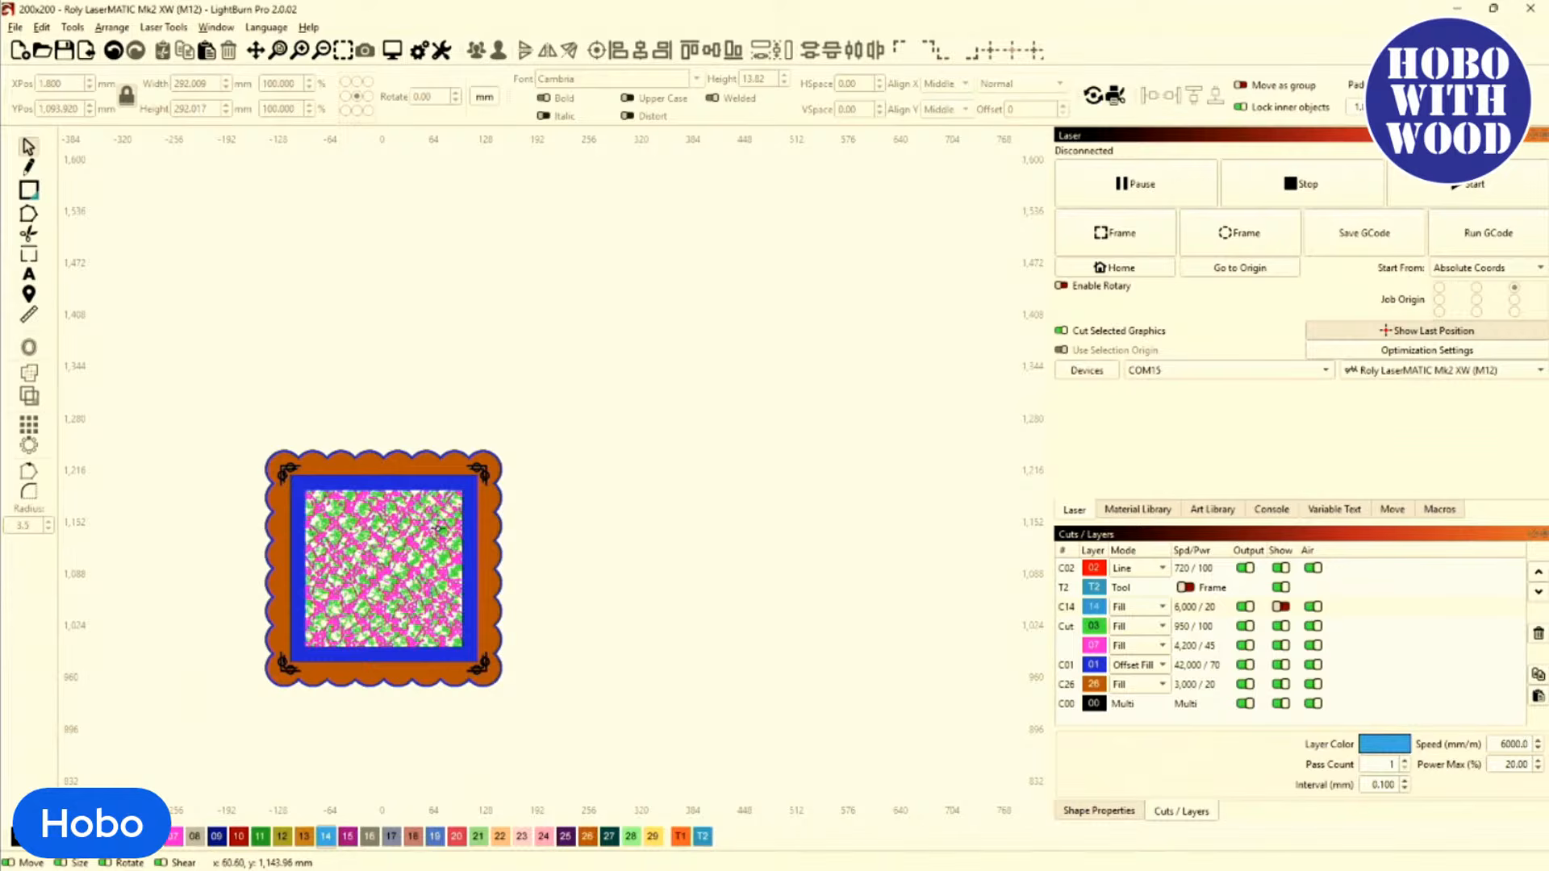
{"action": "scroll", "coordinate": [499, 526], "scroll_direction": "down", "scroll_amount": 3}
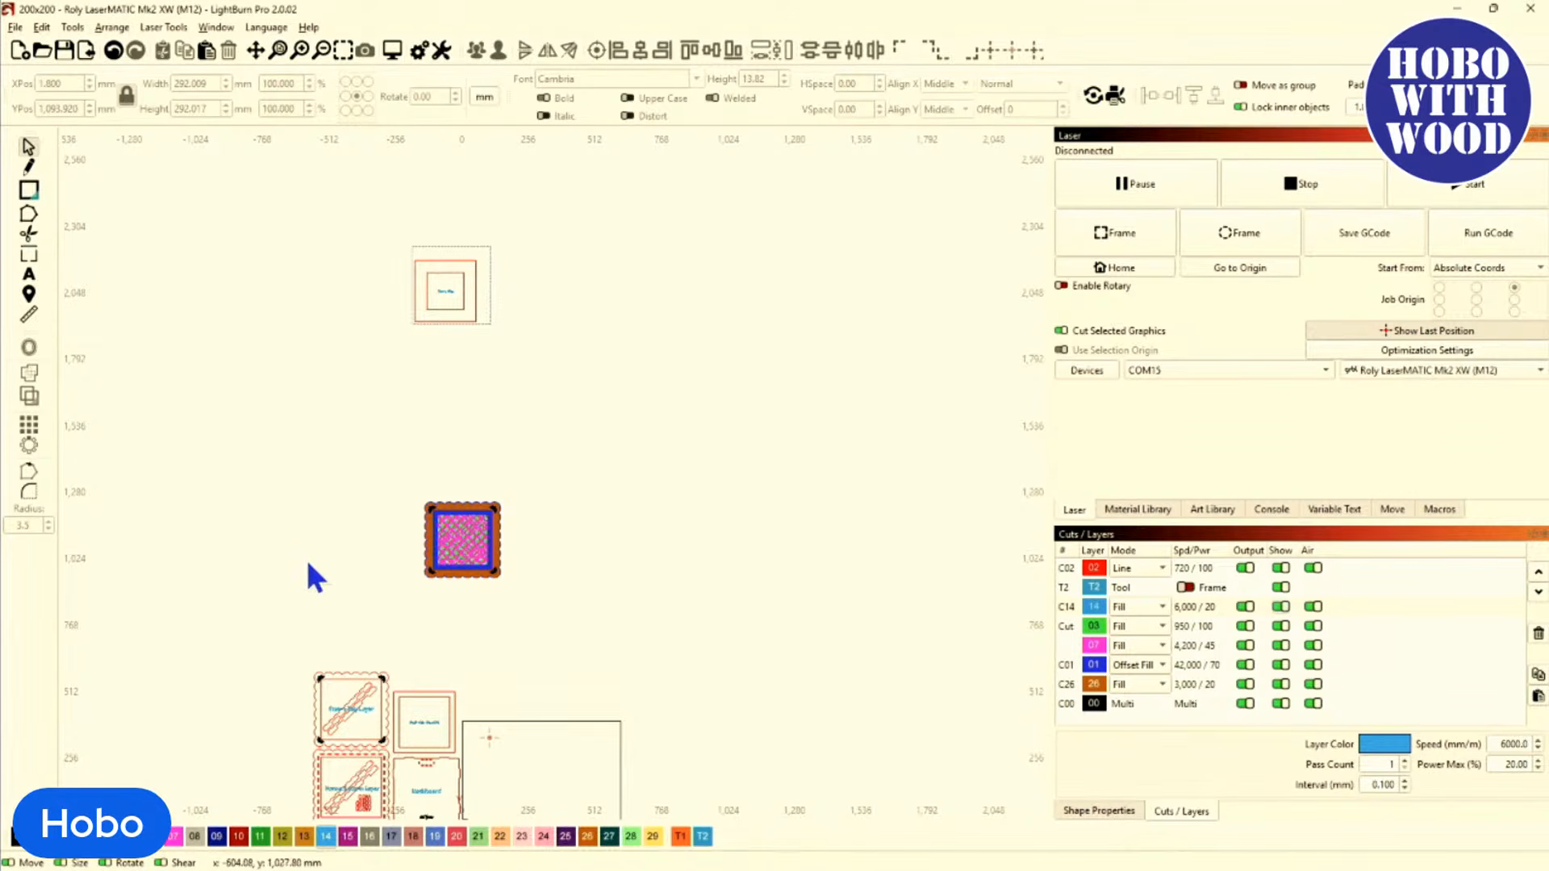
{"action": "scroll", "coordinate": [405, 553], "scroll_direction": "up", "scroll_amount": 2}
{"action": "scroll", "coordinate": [409, 556], "scroll_direction": "up", "scroll_amount": 5}
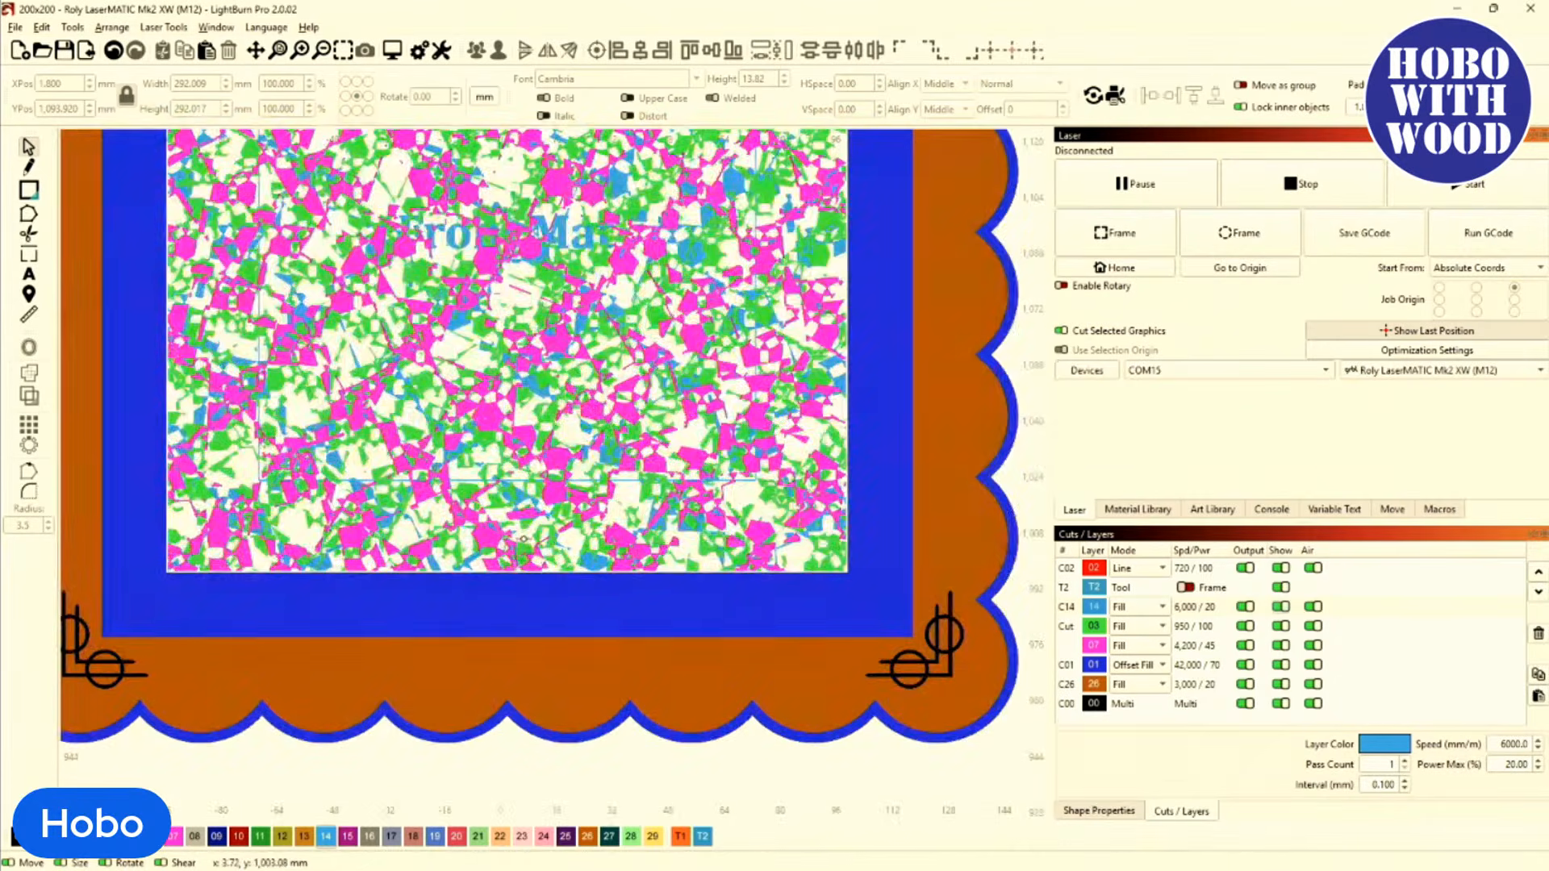
{"action": "scroll", "coordinate": [524, 538], "scroll_direction": "down", "scroll_amount": 3}
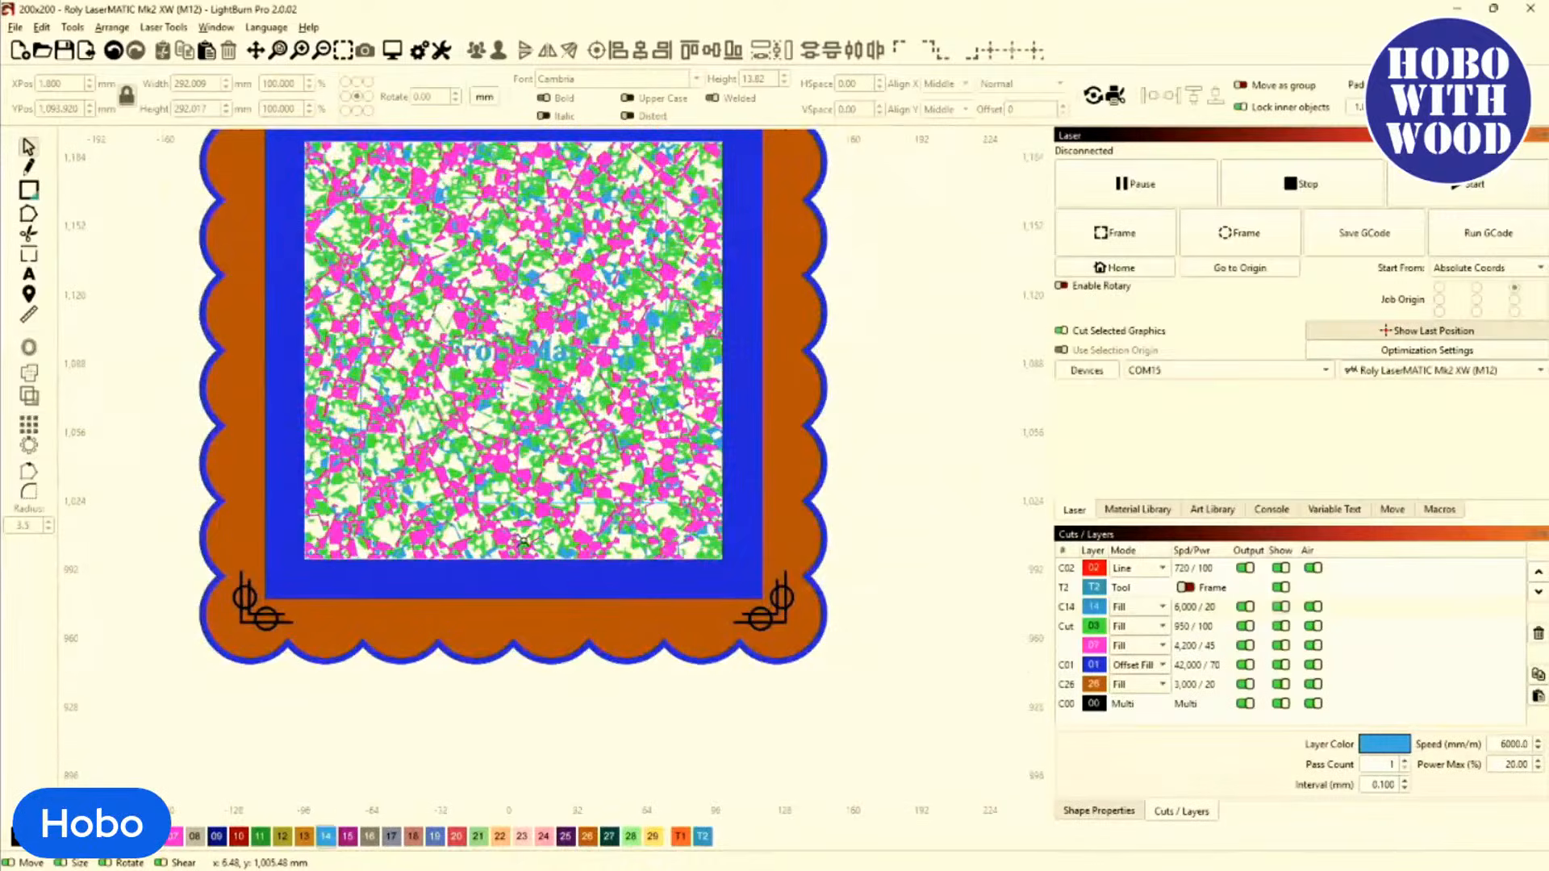
{"action": "scroll", "coordinate": [523, 543], "scroll_direction": "down", "scroll_amount": 4}
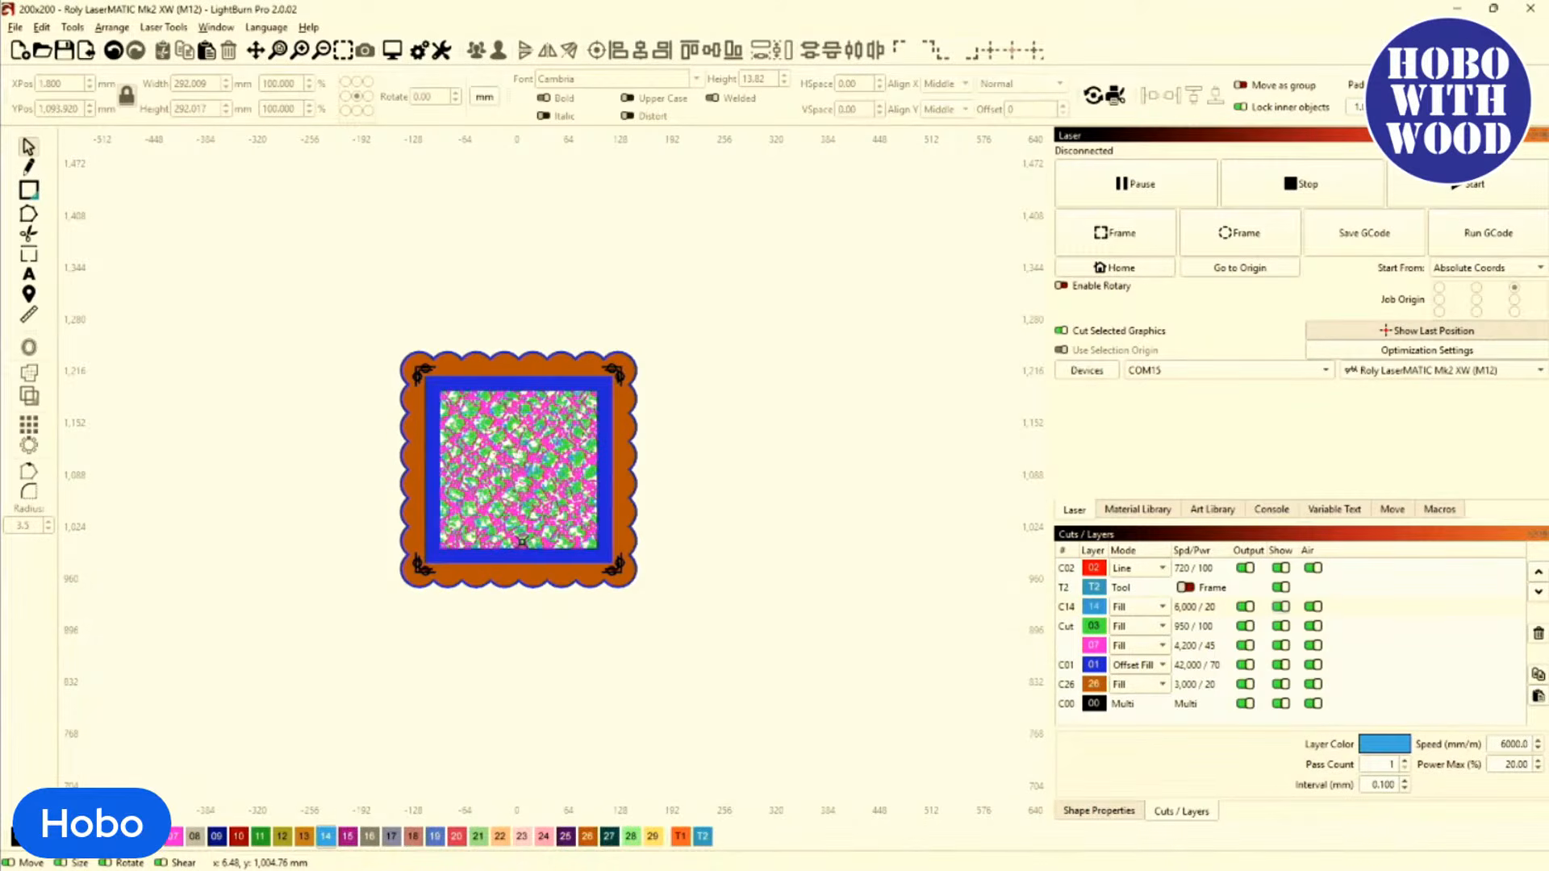
{"action": "scroll", "coordinate": [522, 541], "scroll_direction": "down", "scroll_amount": 2}
{"action": "key", "text": "ctrl+z"}
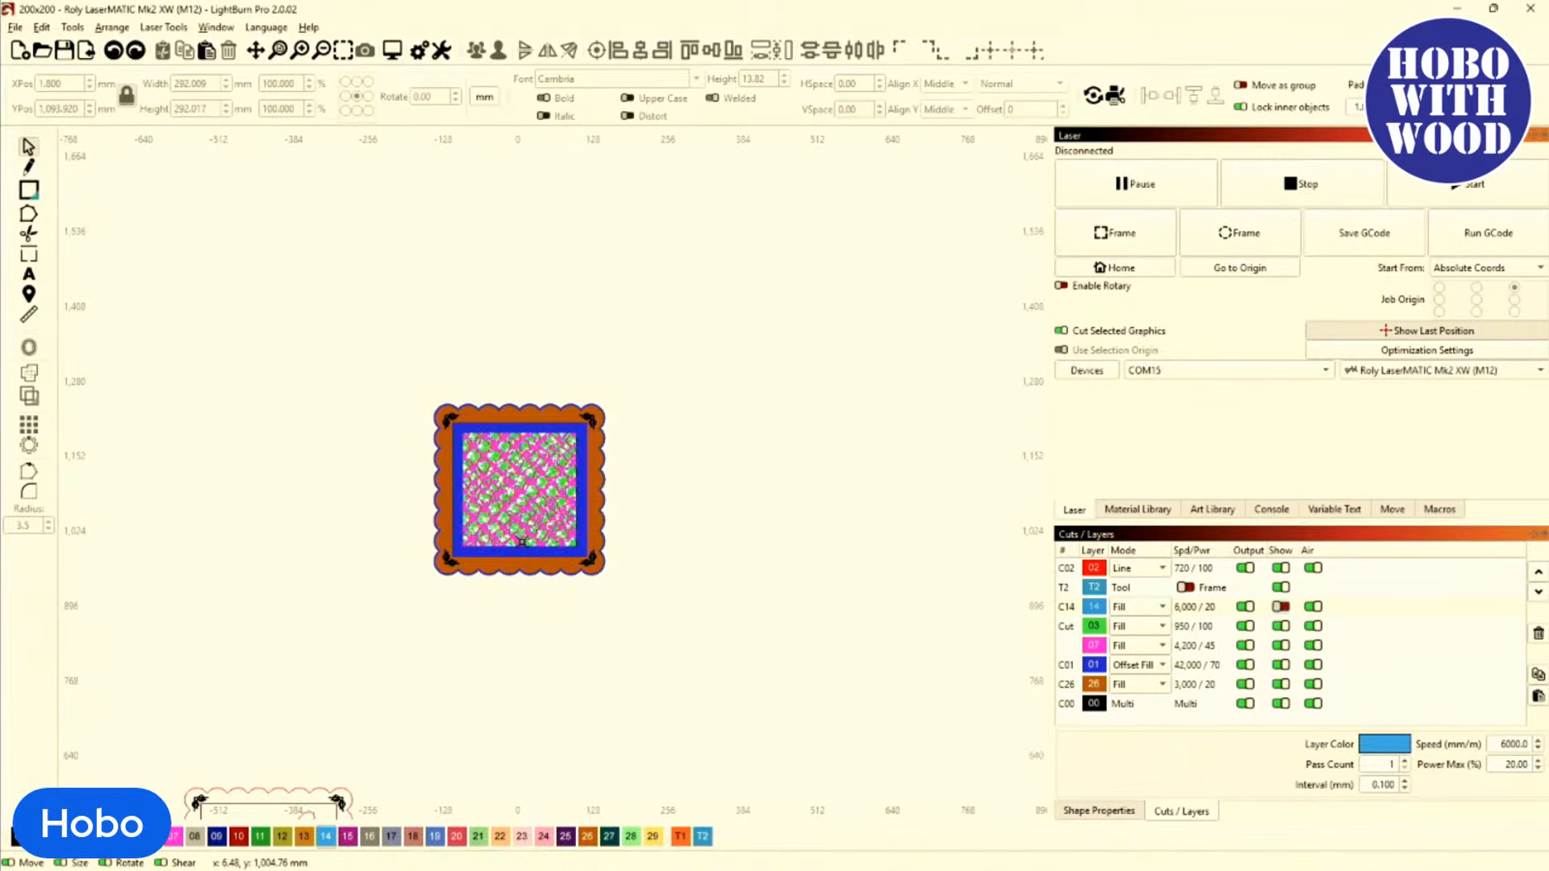
Move the front mat group out of the surrounding guide square, centring it at about X -528, Y 2072 mm.
{"action": "scroll", "coordinate": [522, 541], "scroll_direction": "down", "scroll_amount": 6}
{"action": "scroll", "coordinate": [502, 343], "scroll_direction": "up", "scroll_amount": 6}
{"action": "scroll", "coordinate": [491, 382], "scroll_direction": "up", "scroll_amount": 5}
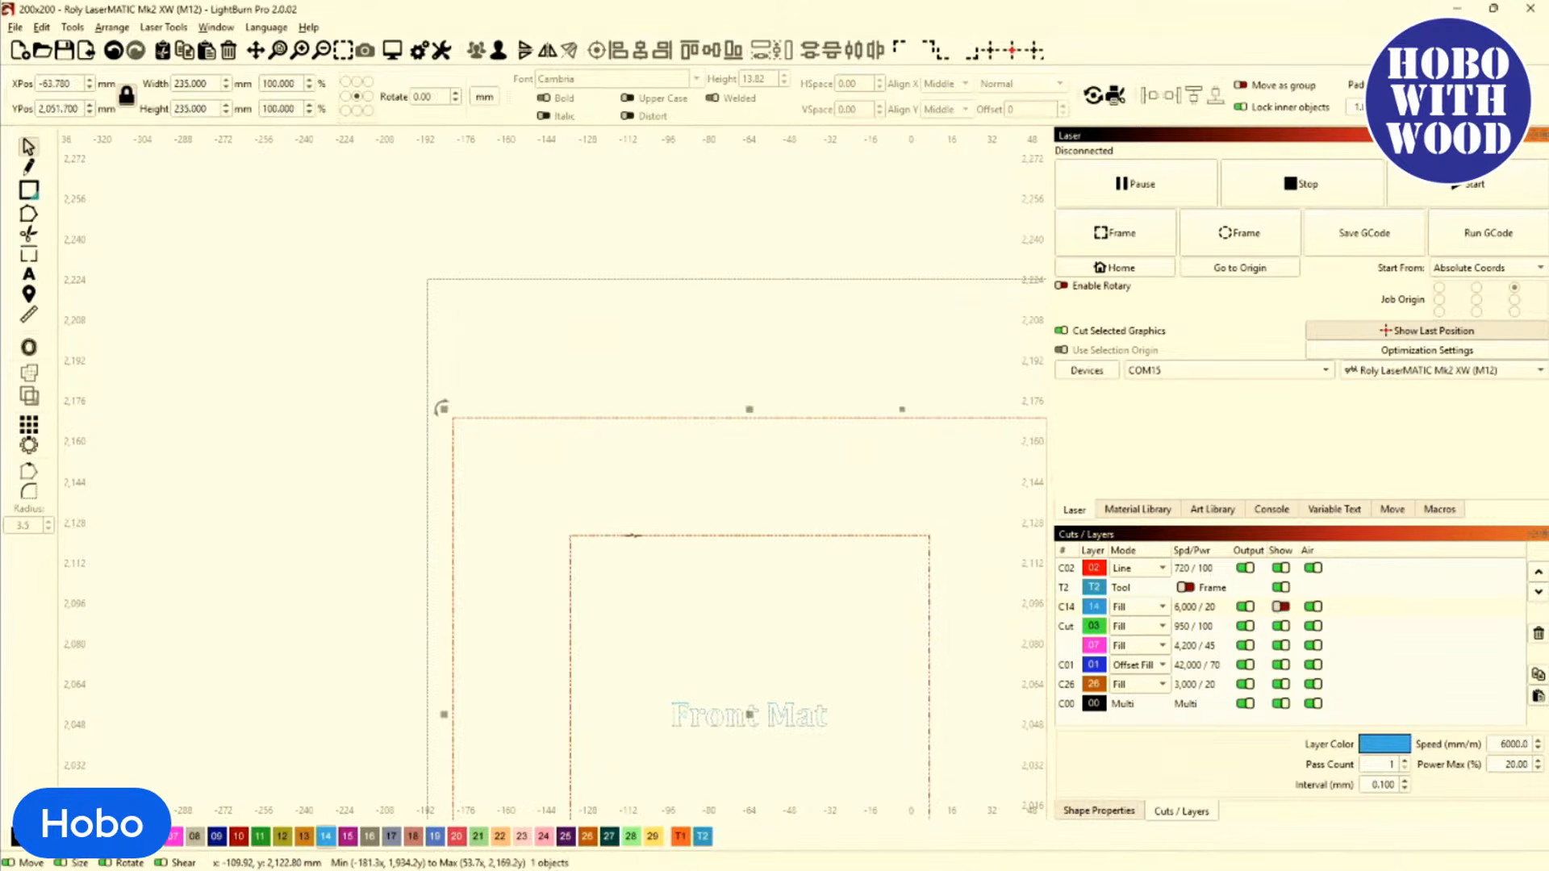
{"action": "scroll", "coordinate": [650, 599], "scroll_direction": "down", "scroll_amount": 3}
{"action": "left_click", "coordinate": [650, 598]}
{"action": "left_click_drag", "start_coordinate": [675, 601], "coordinate": [234, 583]}
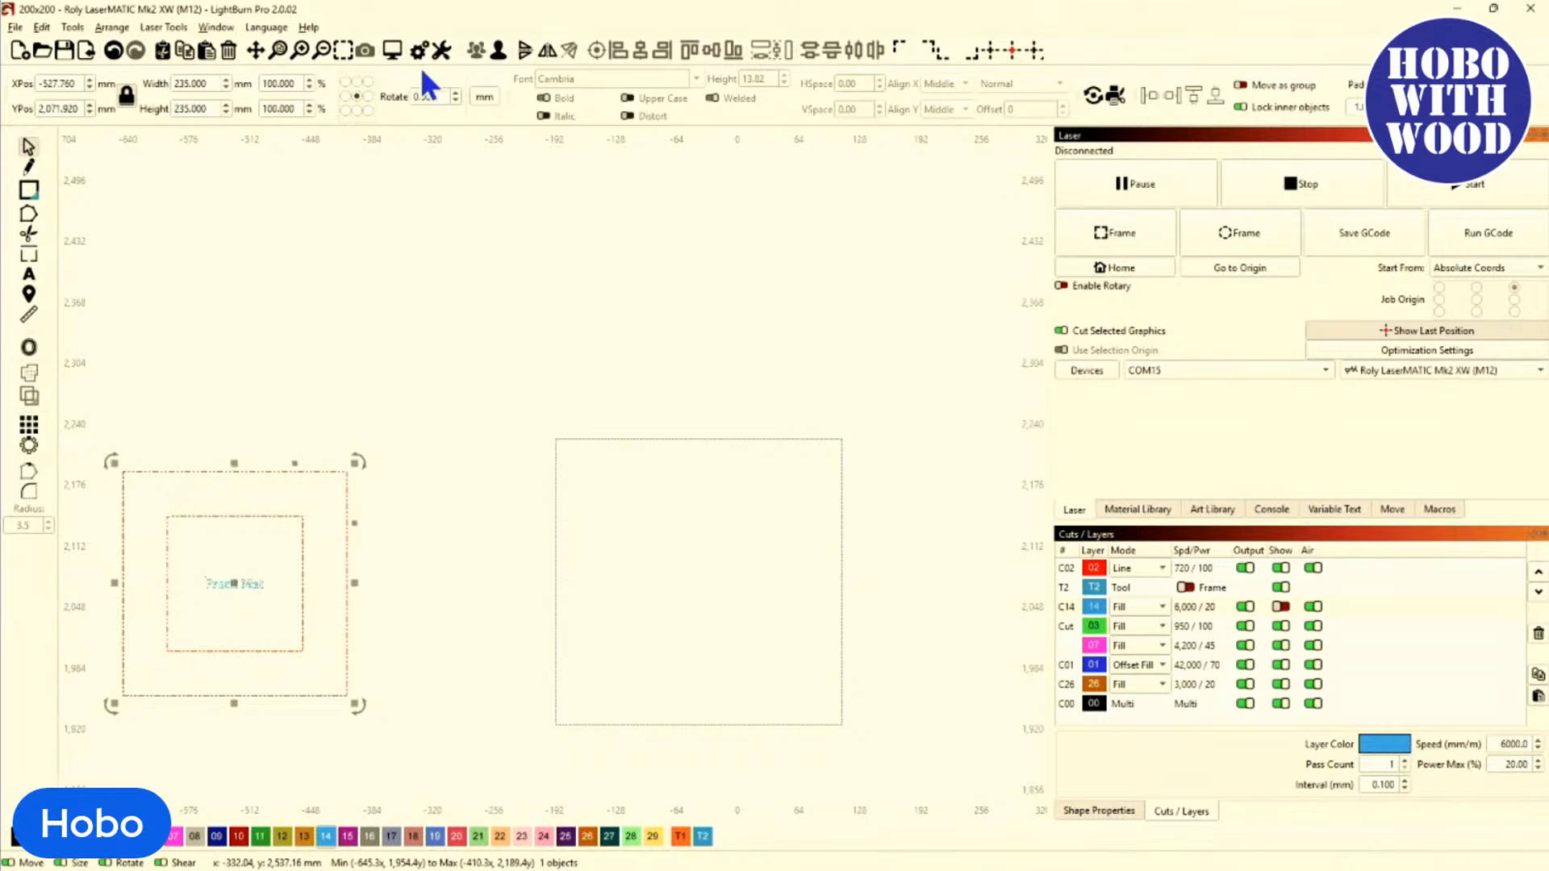
Ungroup the front mat twice so its squares and the "Front Mat" label are separate objects.
{"action": "left_click", "coordinate": [498, 51]}
{"action": "left_click", "coordinate": [330, 452]}
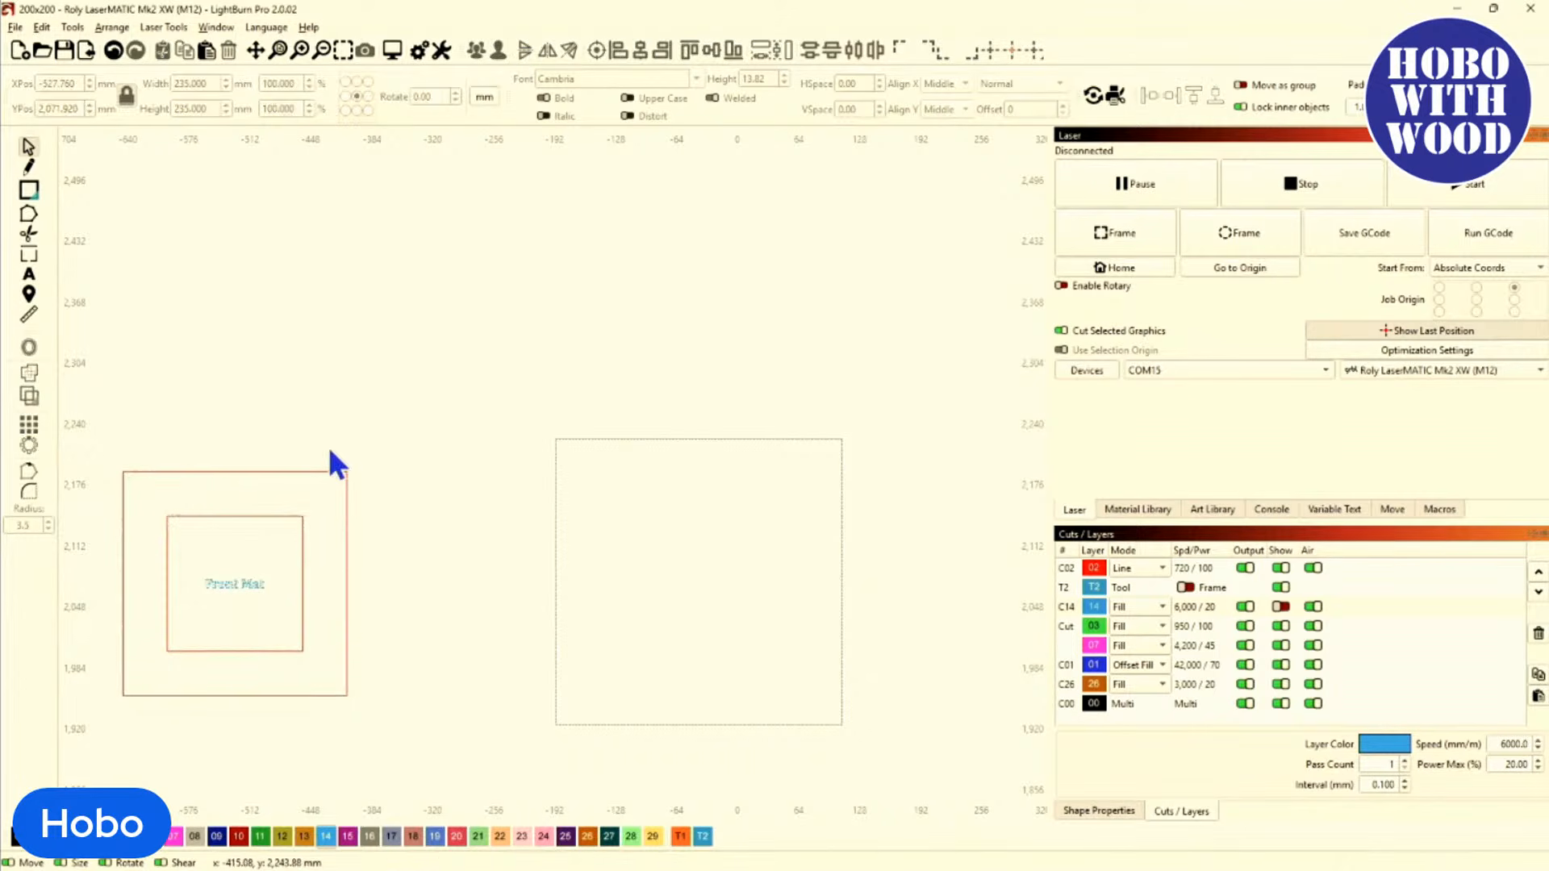
{"action": "left_click", "coordinate": [227, 470]}
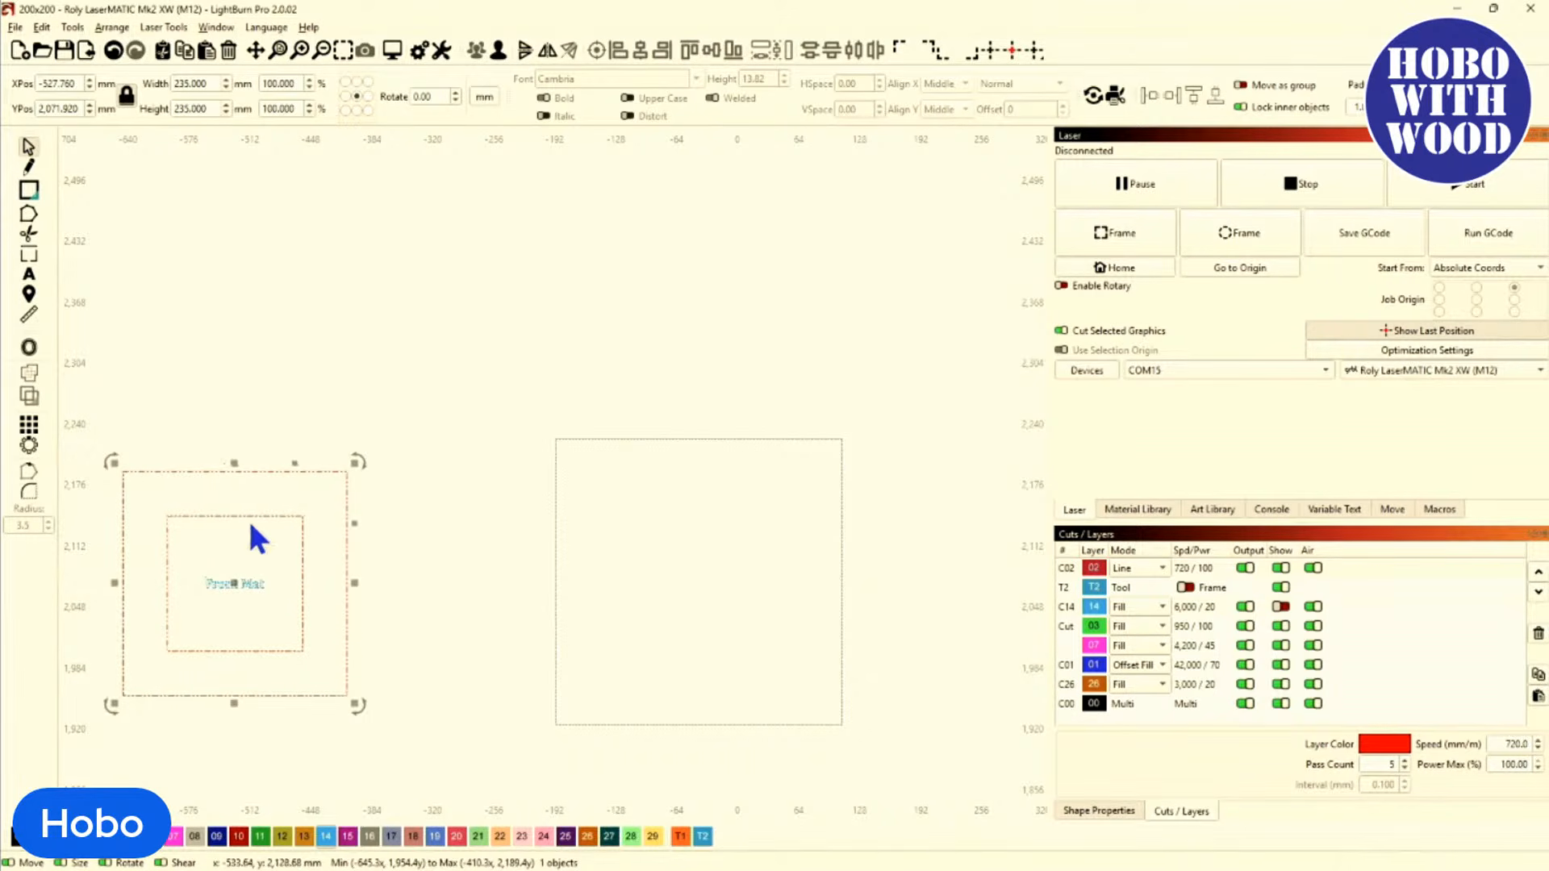
{"action": "left_click", "coordinate": [497, 46]}
{"action": "left_click", "coordinate": [342, 493]}
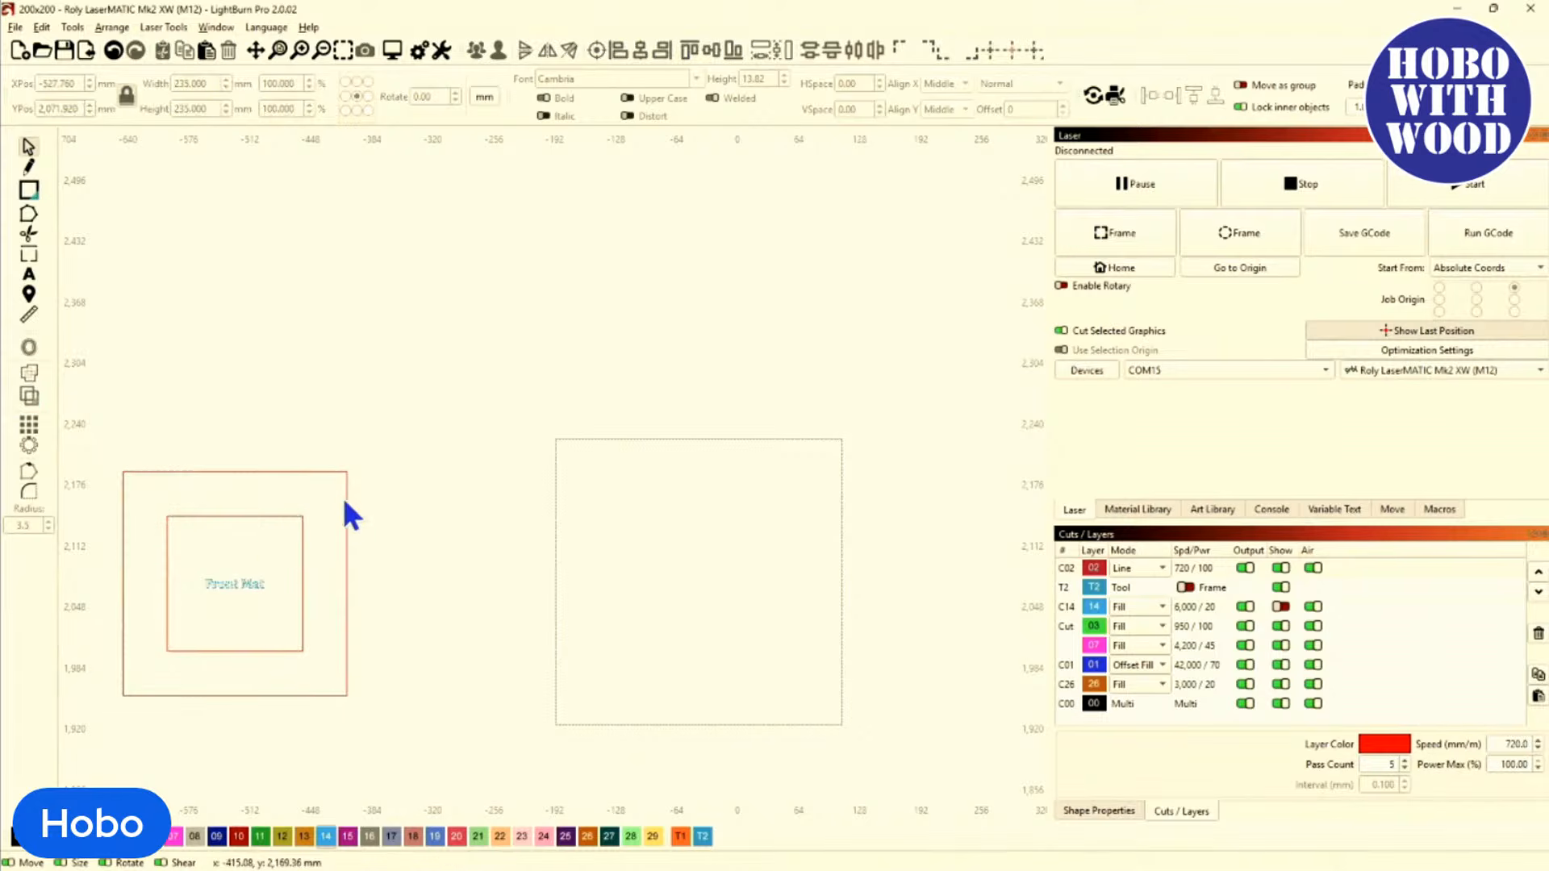
Duplicate the mat's outer and inner squares, centre the copies at about X -346, Y 2342 mm and group them.
{"action": "left_click_drag", "start_coordinate": [260, 535], "coordinate": [212, 449]}
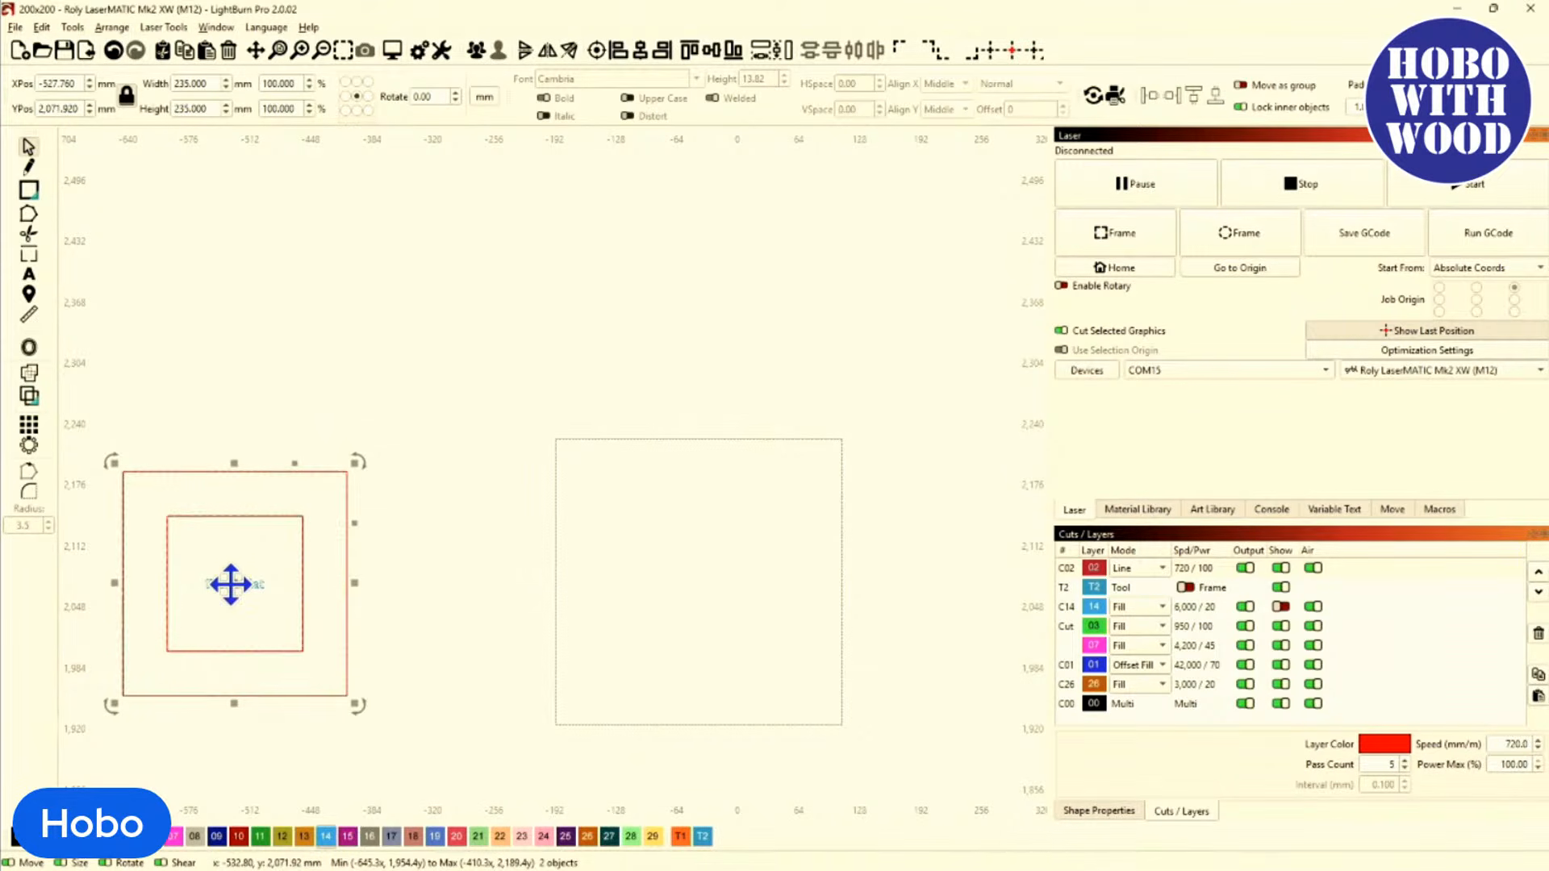
{"action": "left_click_drag", "start_coordinate": [235, 583], "coordinate": [463, 233]}
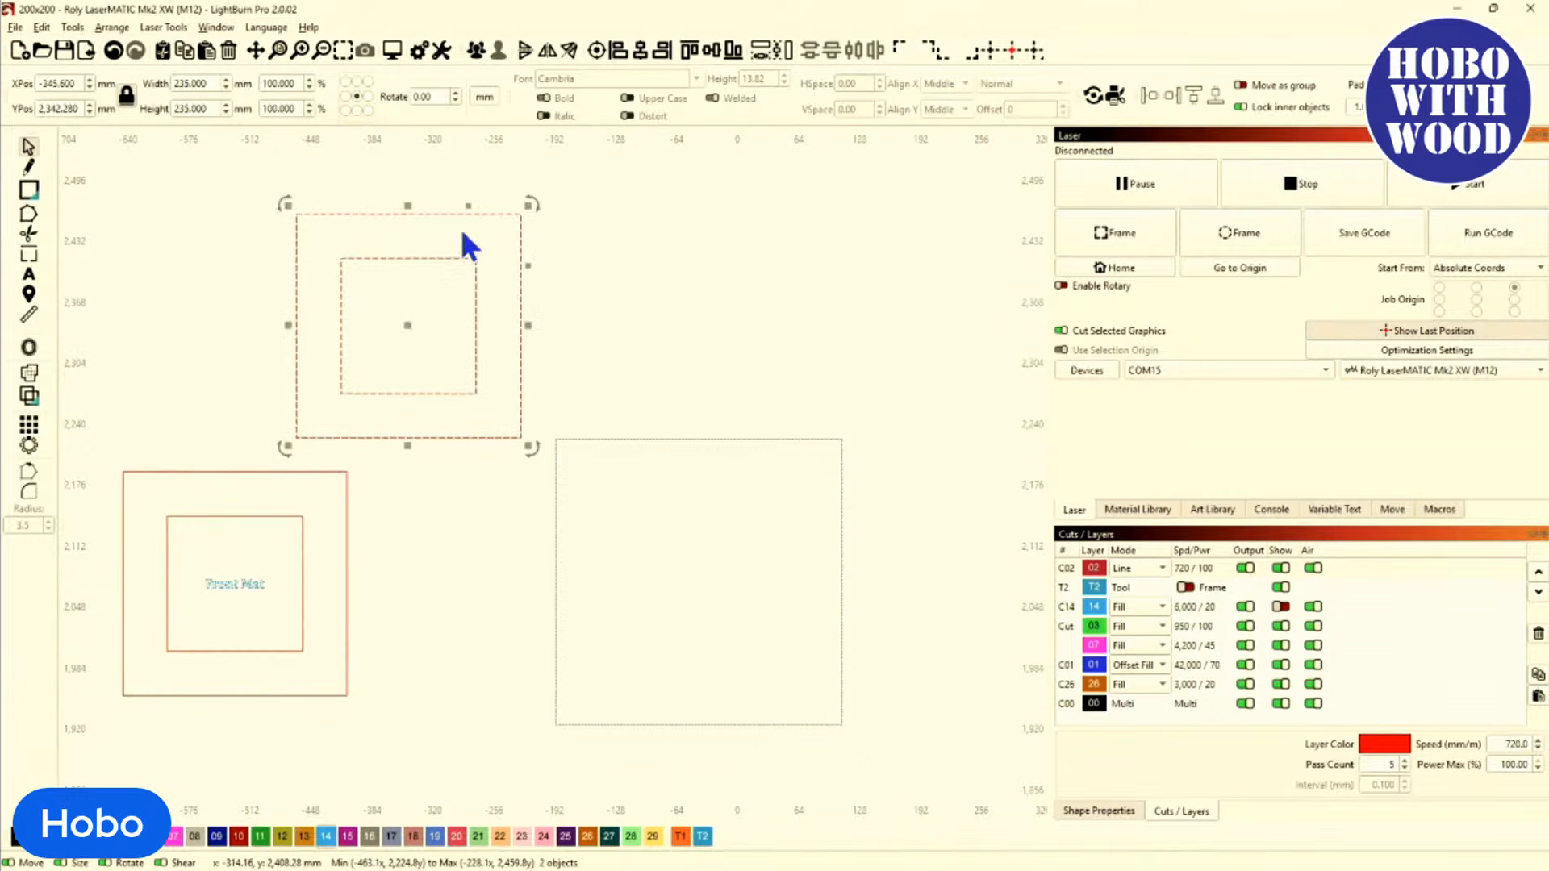
{"action": "left_click", "coordinate": [479, 54]}
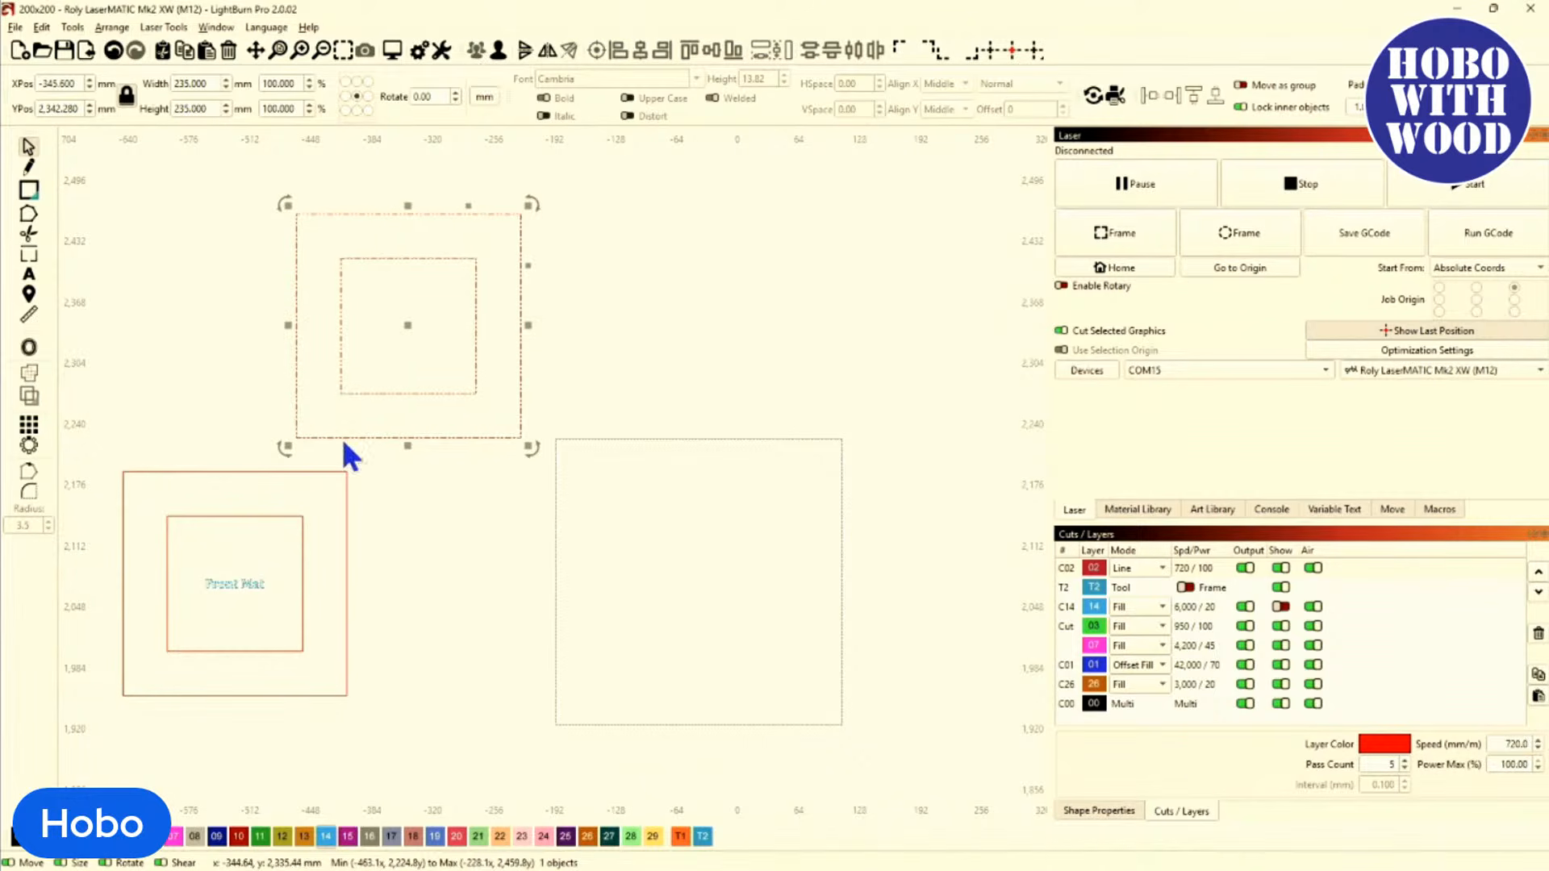
Assign the copied mat squares to layer 14 and show that layer.
{"action": "left_click", "coordinate": [326, 841]}
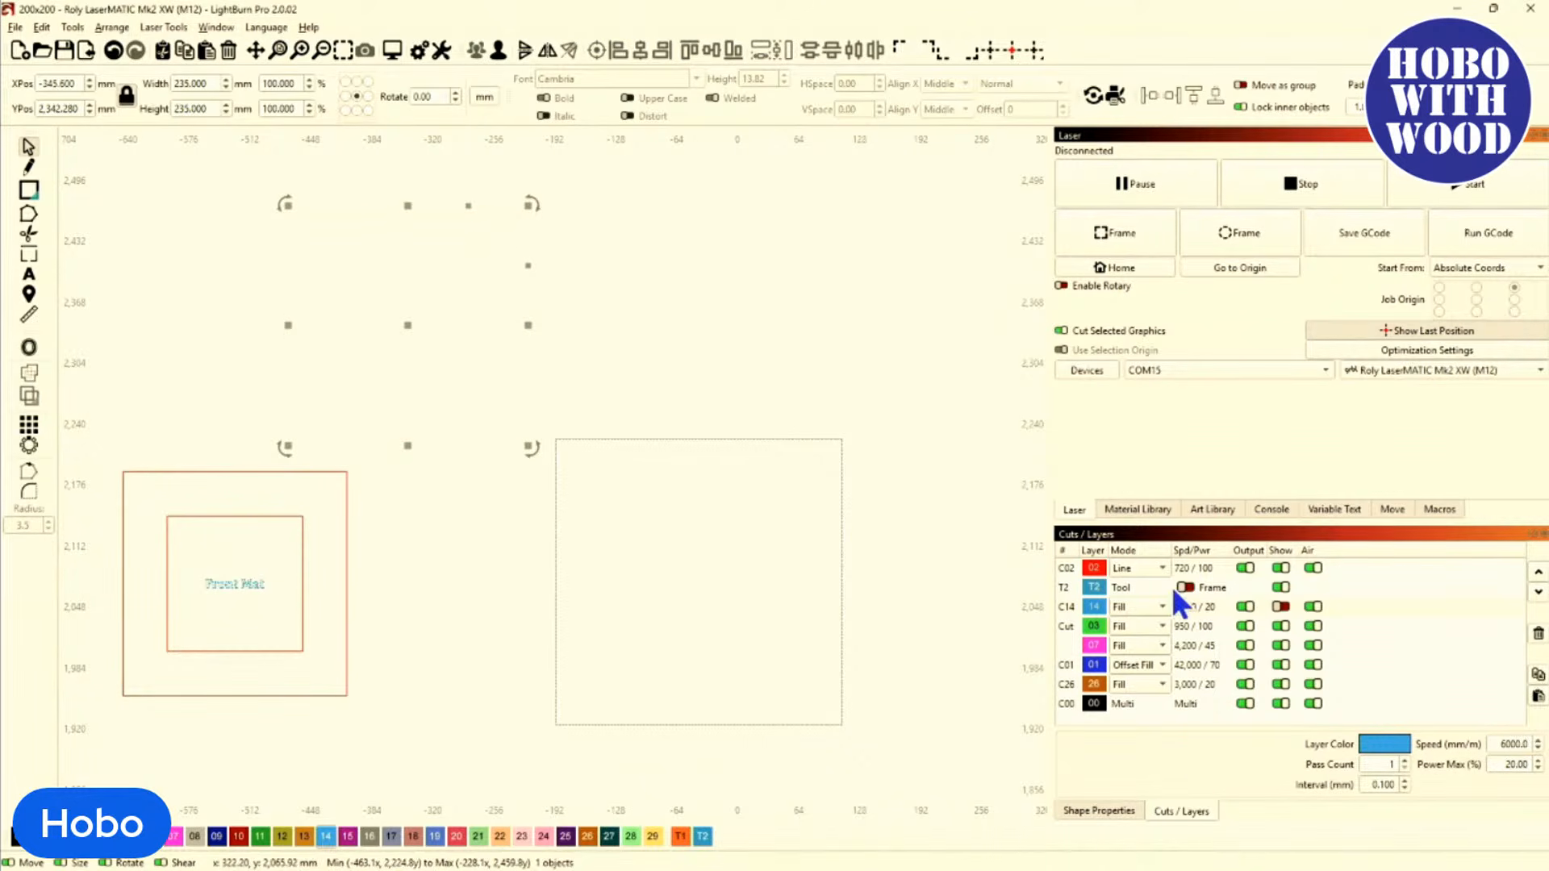
{"action": "left_click", "coordinate": [1281, 606]}
Centre the blue mat copy on the tessellated panel inside the scalloped frame, using the wireframe view to select the panel.
{"action": "scroll", "coordinate": [738, 539], "scroll_direction": "down", "scroll_amount": 3}
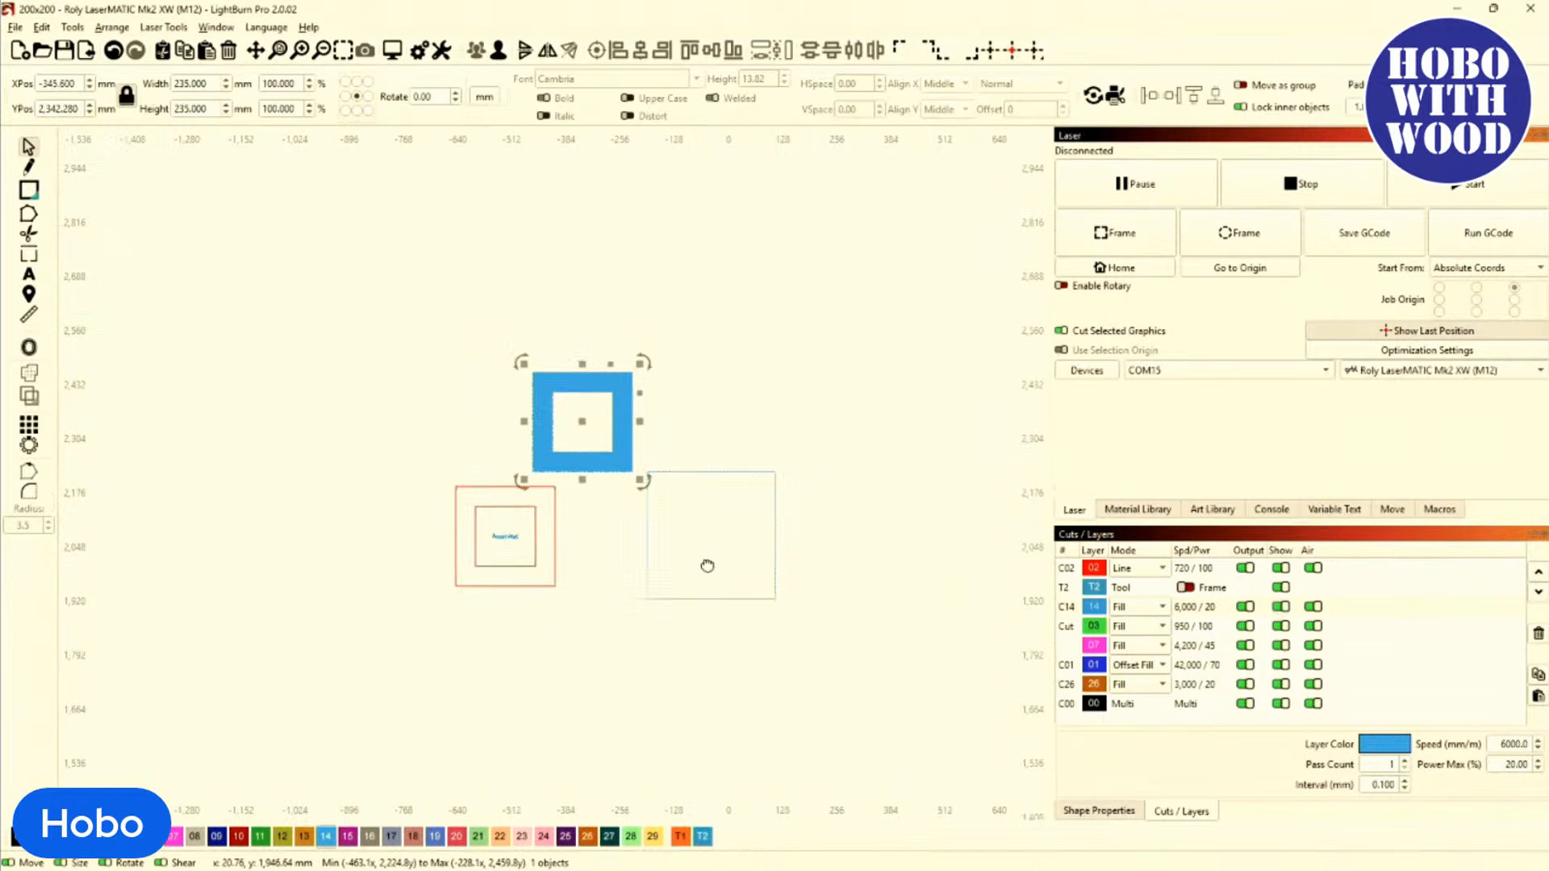
{"action": "scroll", "coordinate": [613, 645], "scroll_direction": "up", "scroll_amount": 1}
{"action": "left_click_drag", "start_coordinate": [611, 580], "coordinate": [519, 243]}
{"action": "key", "text": "alt+shift+w"}
{"action": "scroll", "coordinate": [455, 515], "scroll_direction": "up", "scroll_amount": 6}
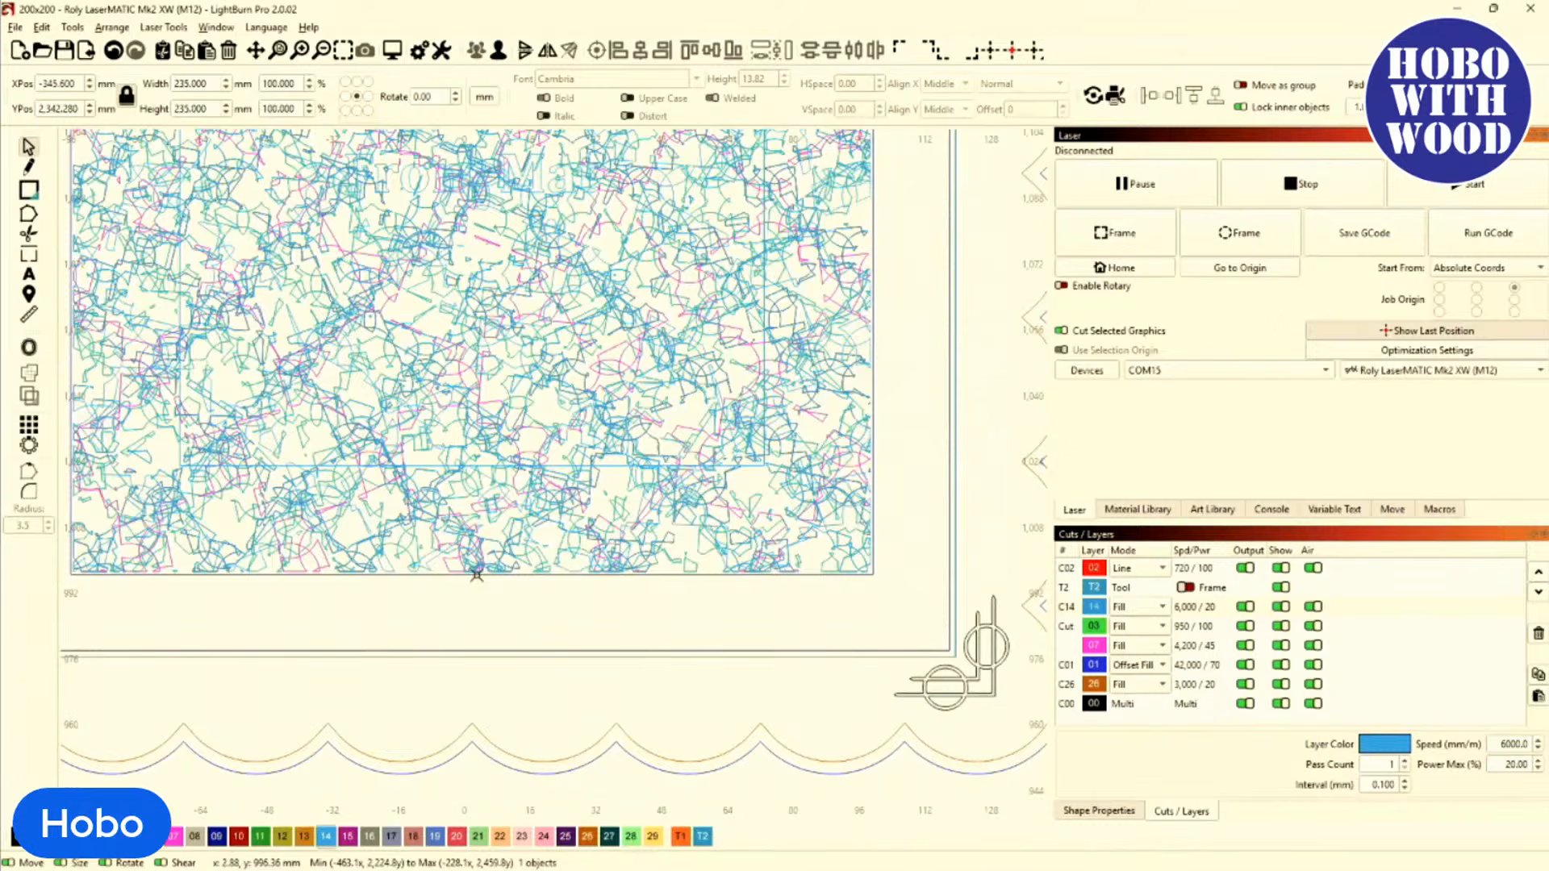
{"action": "left_click", "coordinate": [477, 574], "text": "shift"}
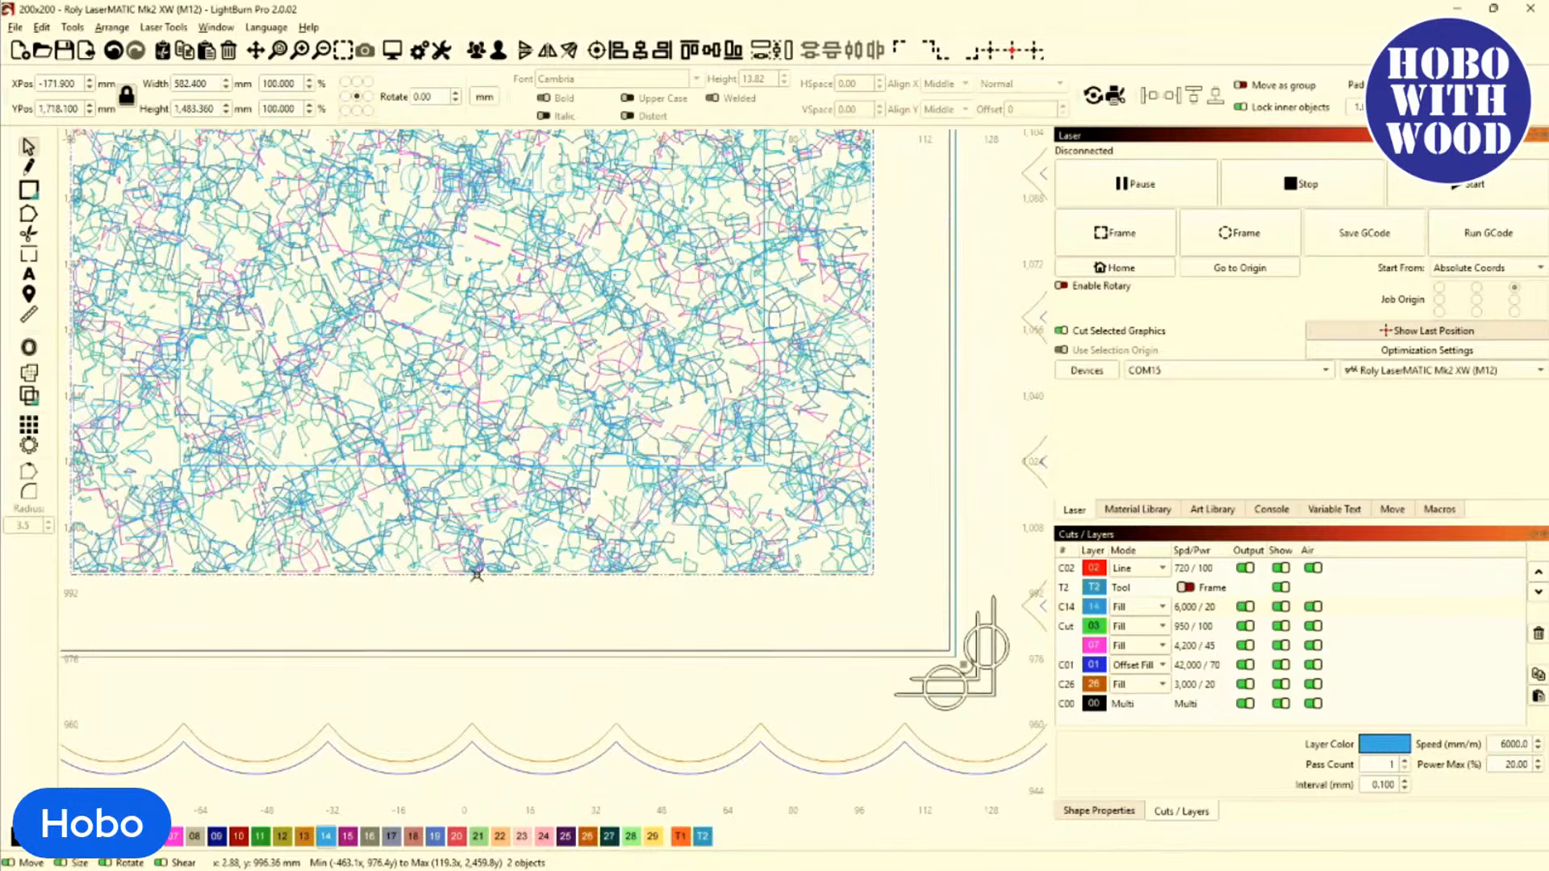
{"action": "left_click", "coordinate": [595, 50]}
{"action": "scroll", "coordinate": [496, 401], "scroll_direction": "down", "scroll_amount": 7}
{"action": "left_click_drag", "start_coordinate": [497, 399], "coordinate": [444, 566]}
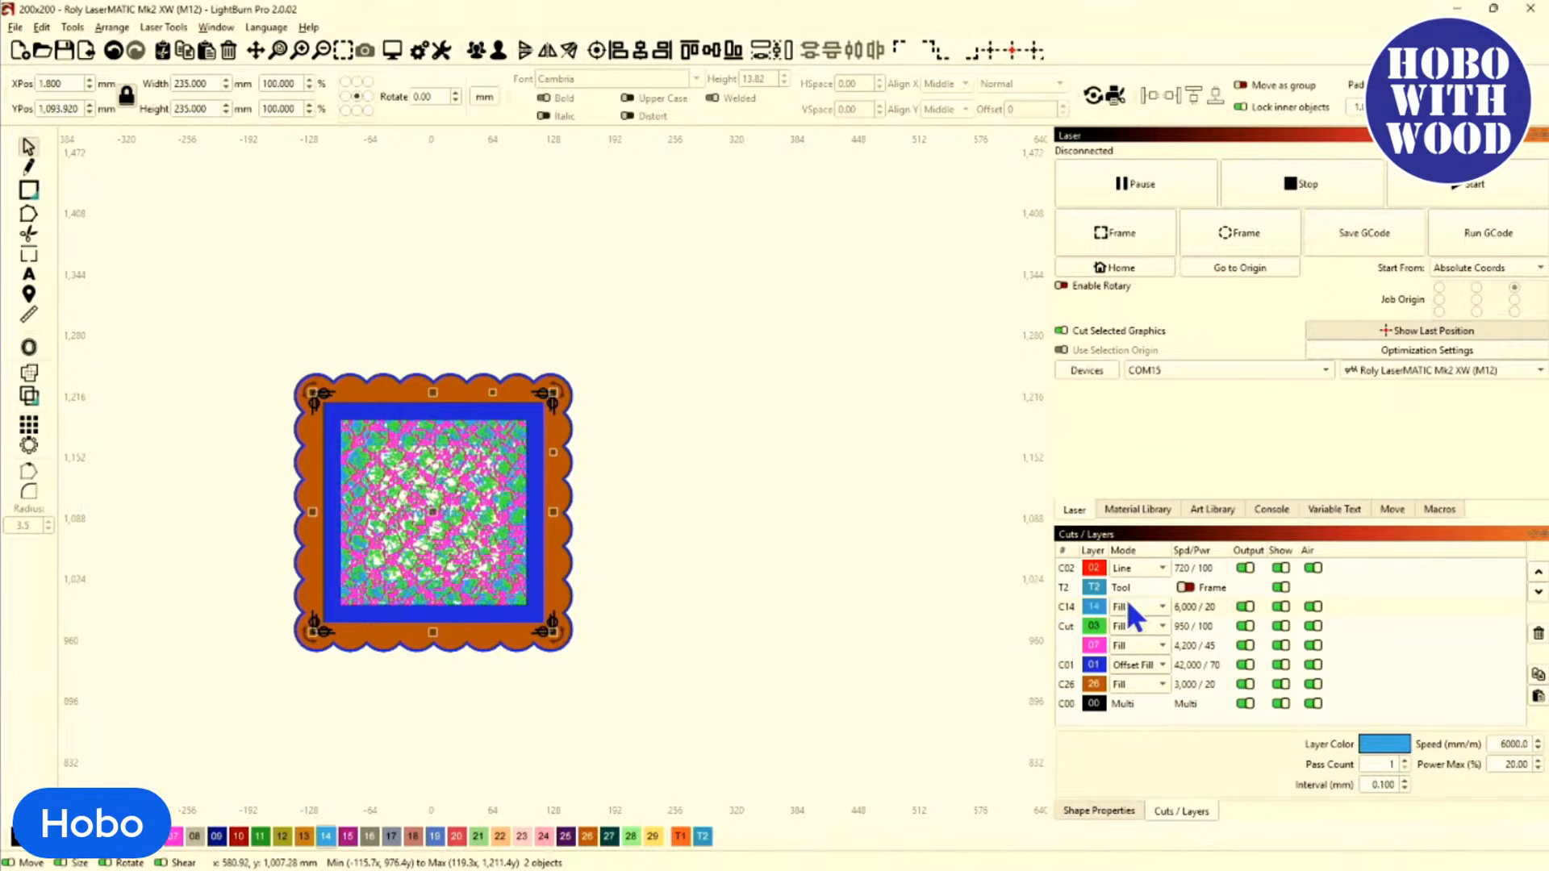
Move layer C14 down two places in the cut order, below layer 07.
{"action": "left_click", "coordinate": [1077, 608]}
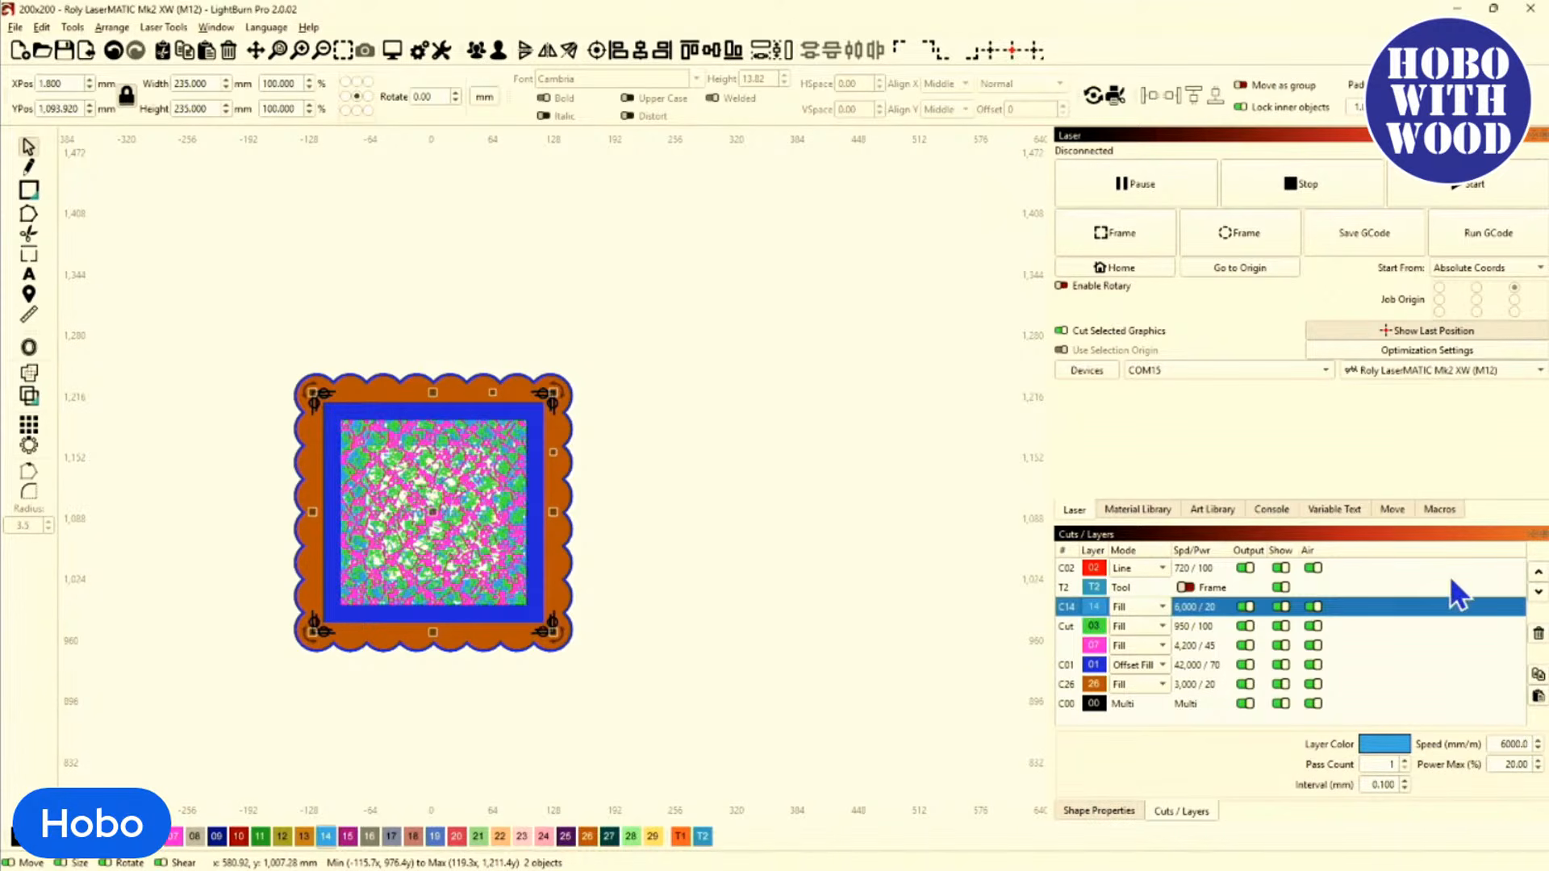
{"action": "left_click", "coordinate": [1538, 593]}
{"action": "left_click", "coordinate": [1538, 593]}
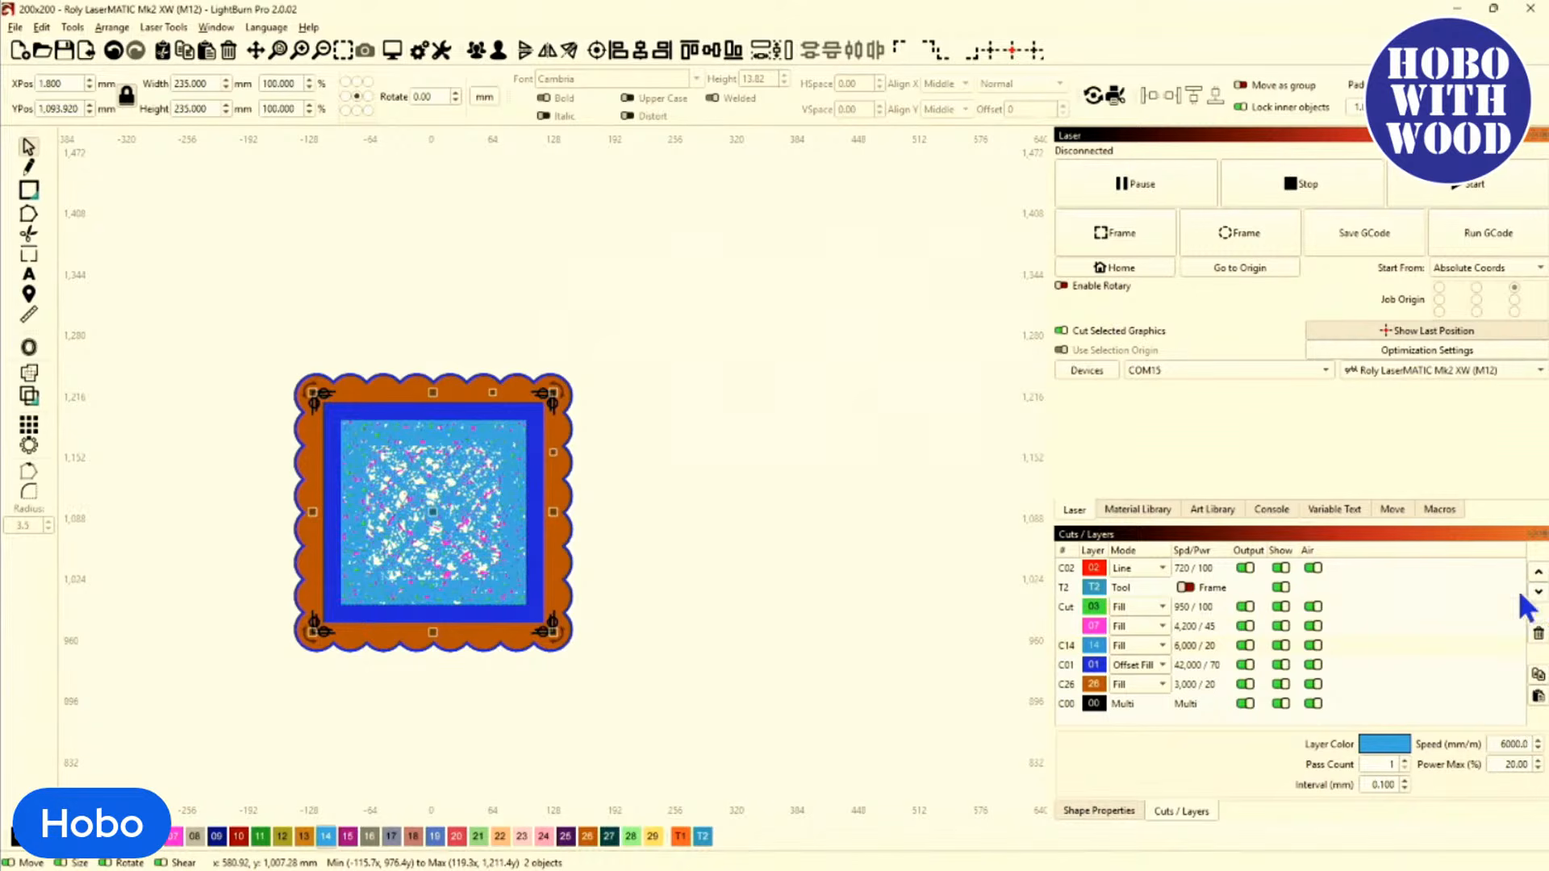
Select the tessellated panel group in wireframe view and assign it to layer 09.
{"action": "scroll", "coordinate": [476, 479], "scroll_direction": "up", "scroll_amount": 5}
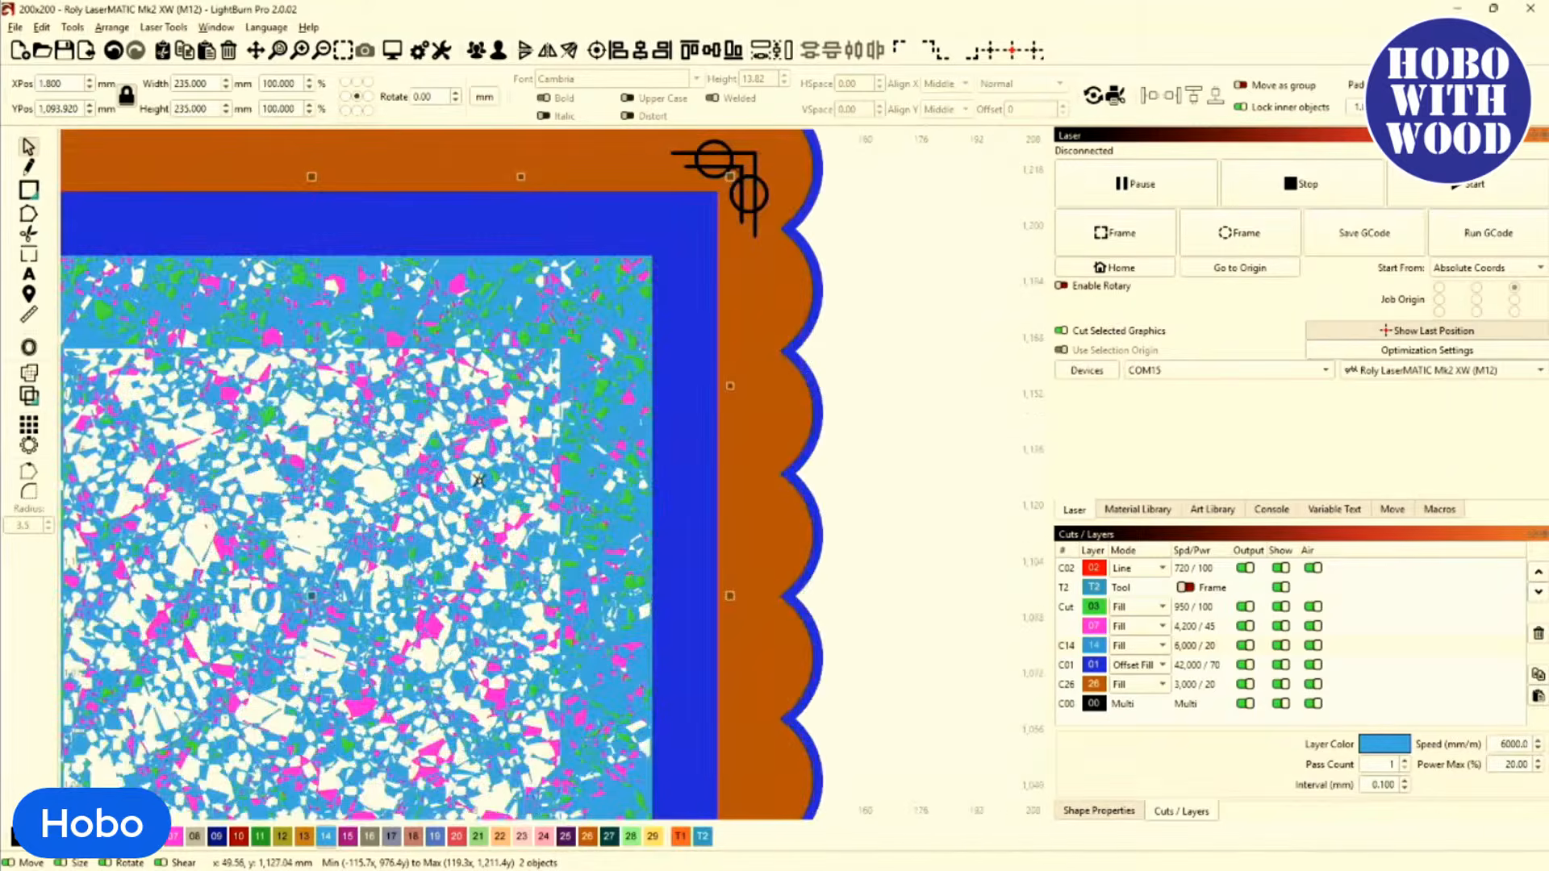
{"action": "scroll", "coordinate": [478, 481], "scroll_direction": "up", "scroll_amount": 4}
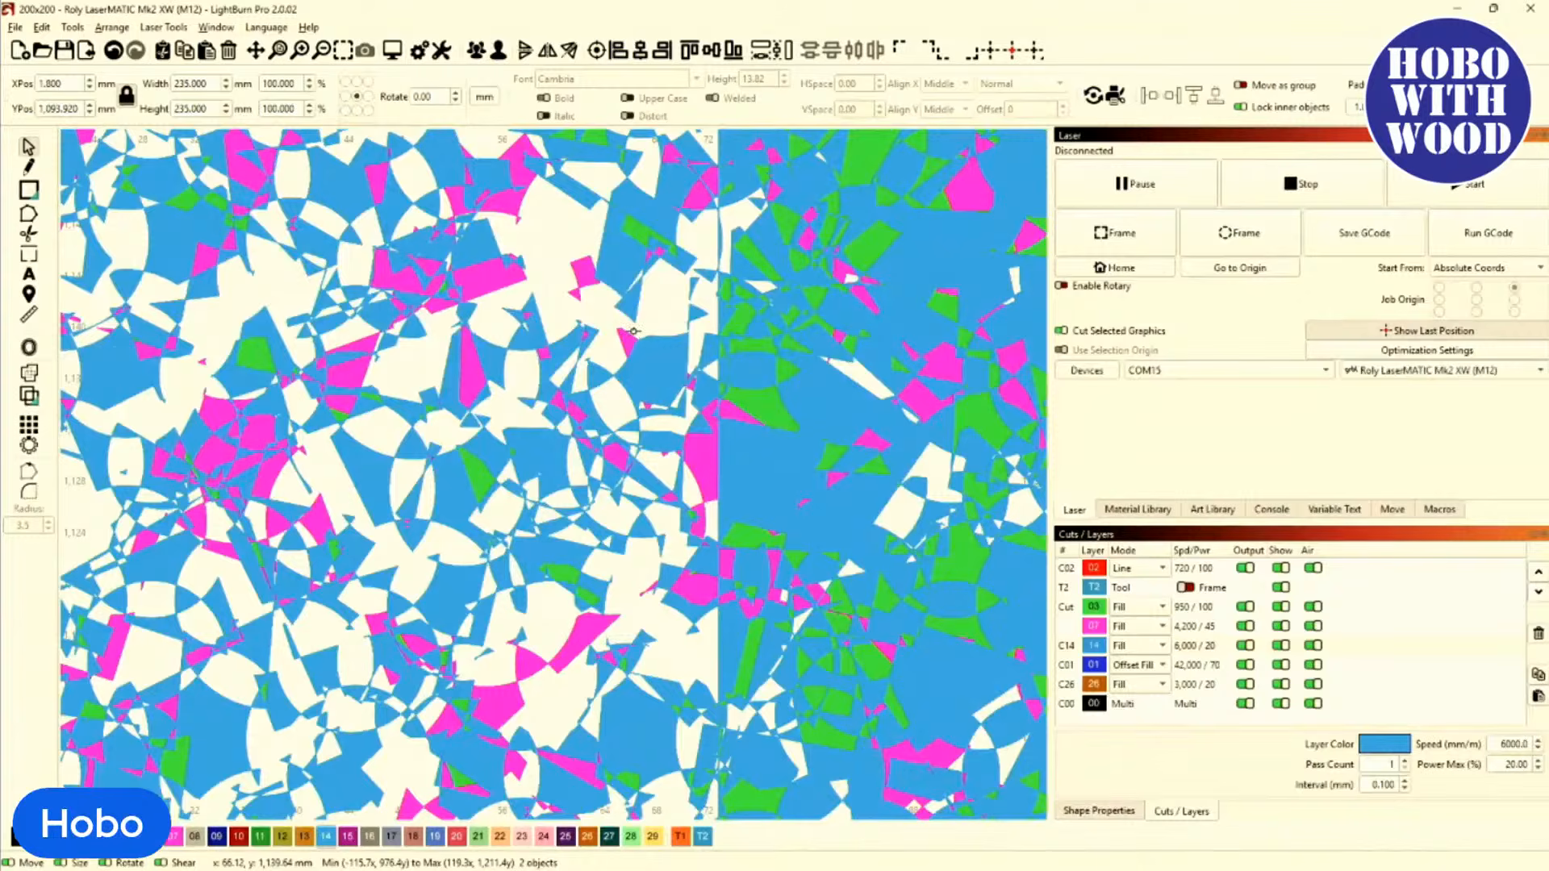
{"action": "key", "text": "alt+shift+w"}
{"action": "left_click", "coordinate": [656, 336]}
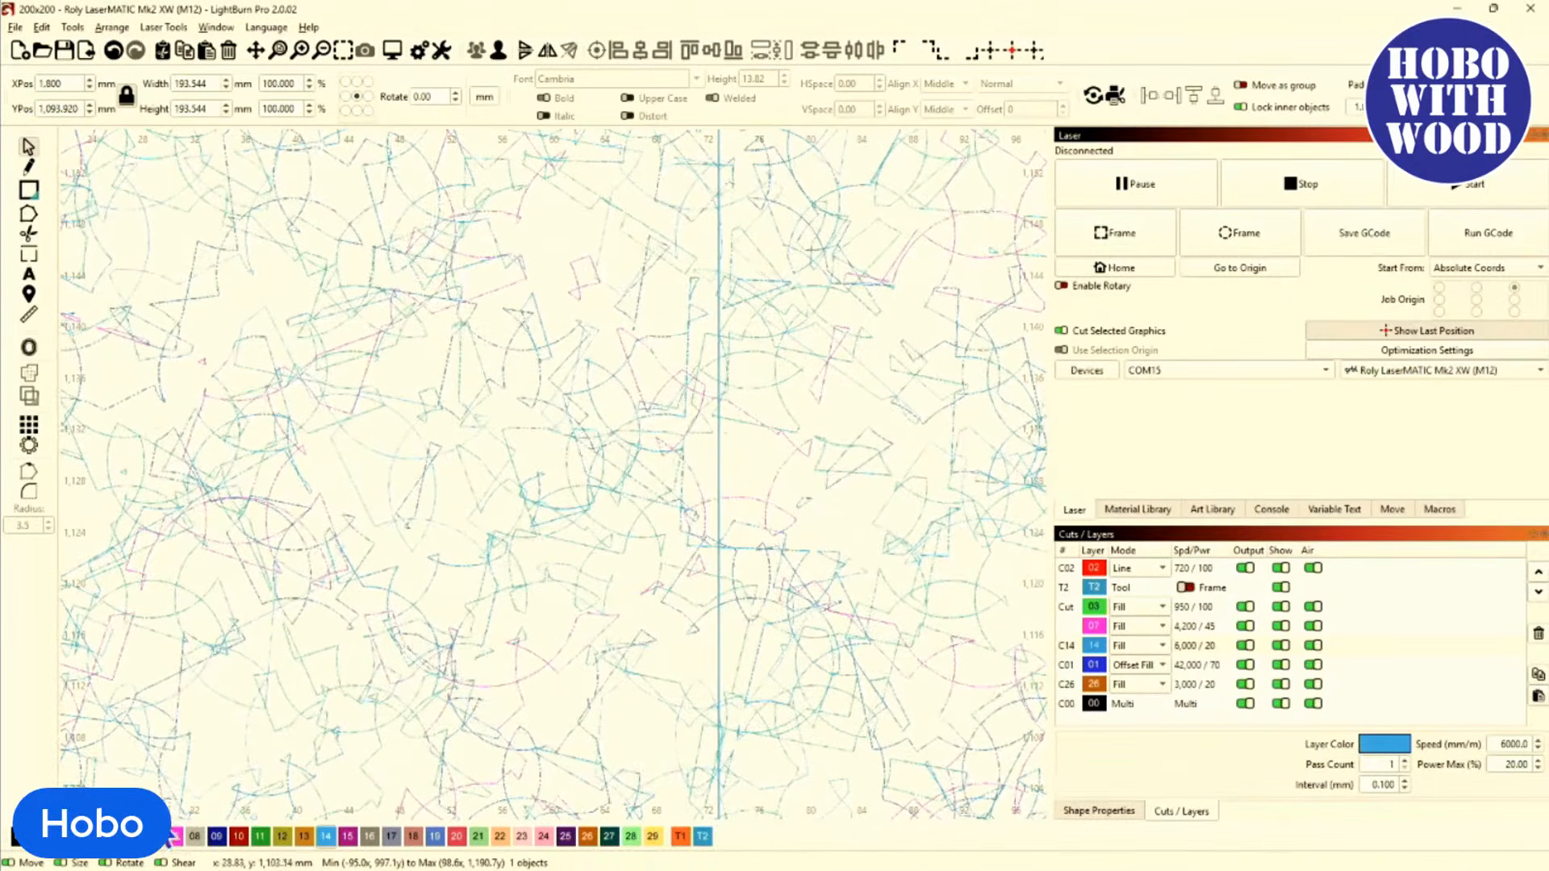
{"action": "left_click", "coordinate": [214, 839]}
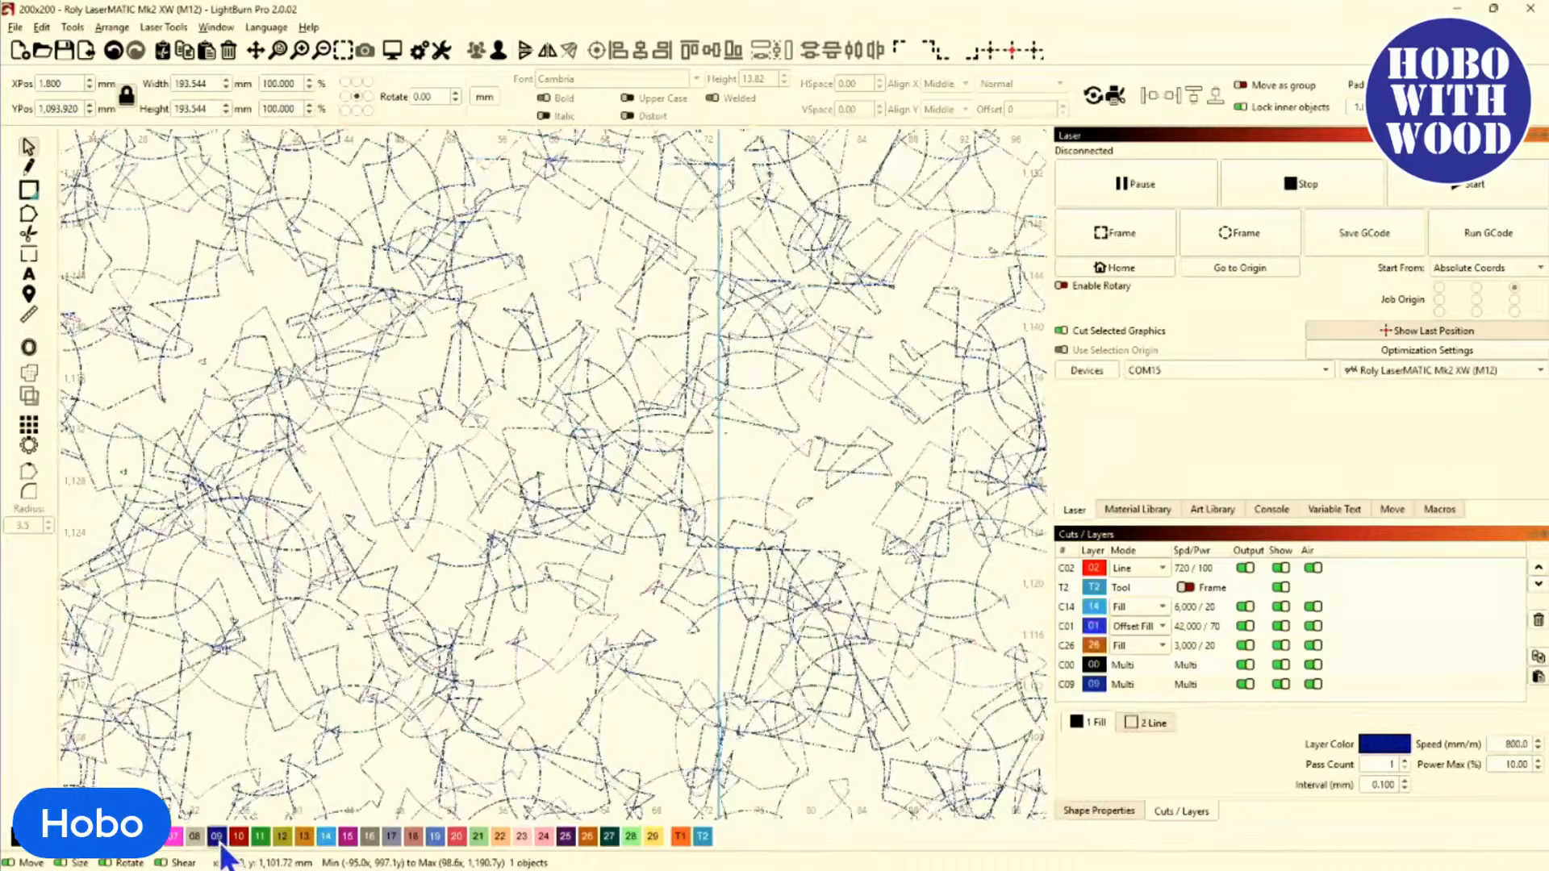
{"action": "scroll", "coordinate": [394, 813], "scroll_direction": "down", "scroll_amount": 3}
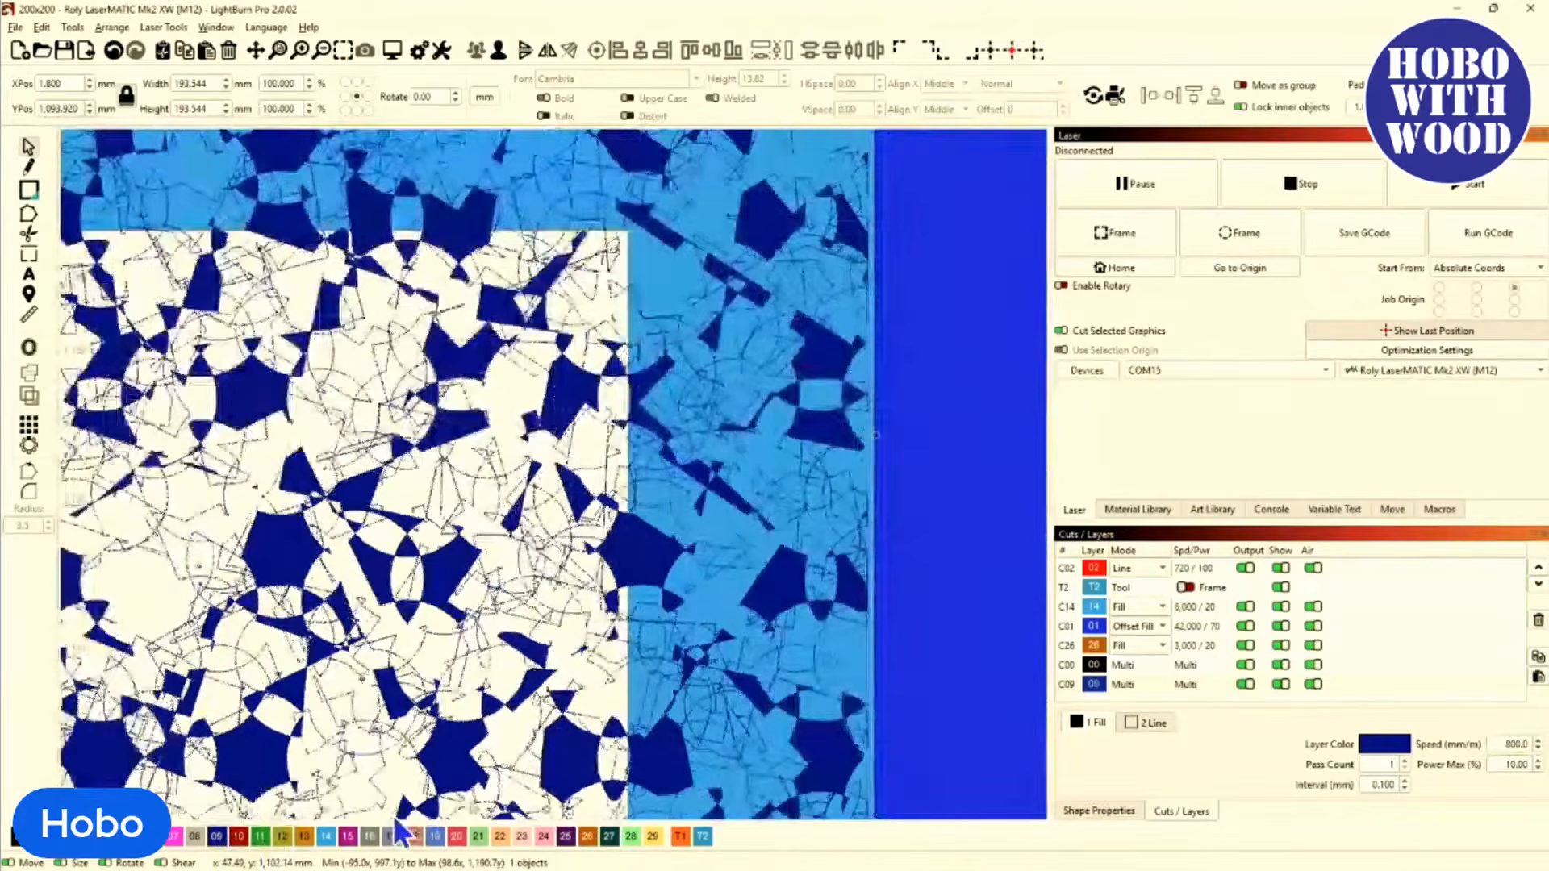
{"action": "scroll", "coordinate": [394, 813], "scroll_direction": "down", "scroll_amount": 2}
{"action": "left_click_drag", "start_coordinate": [958, 557], "coordinate": [990, 279]}
{"action": "left_click_drag", "start_coordinate": [801, 509], "coordinate": [947, 469]}
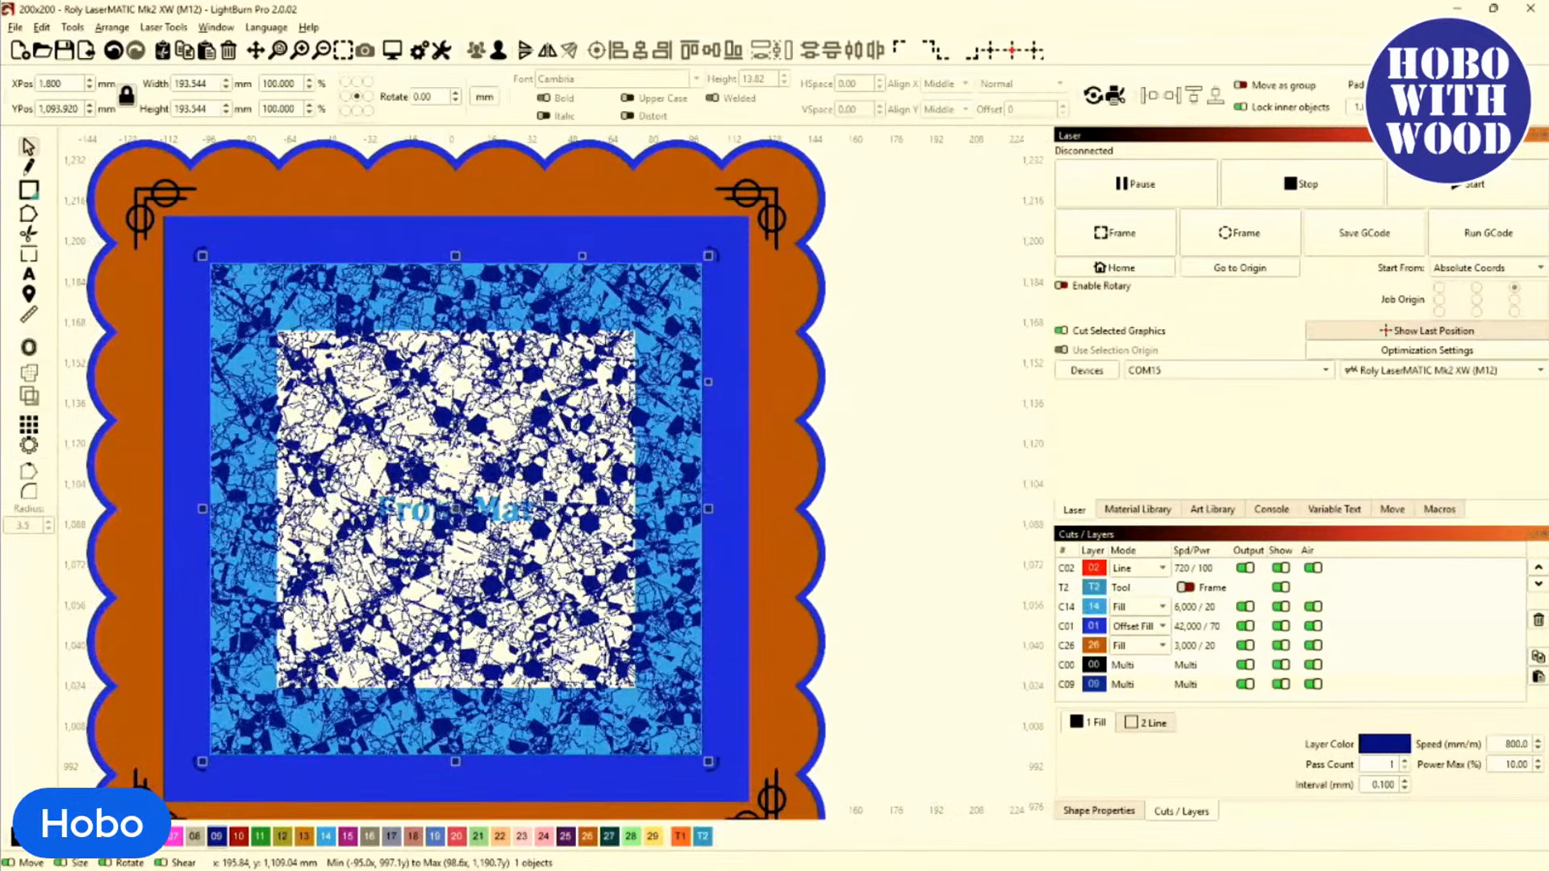
Move layer C01 up one place in the cut order, above layer C14.
{"action": "left_click", "coordinate": [1105, 628]}
{"action": "left_click", "coordinate": [1538, 572]}
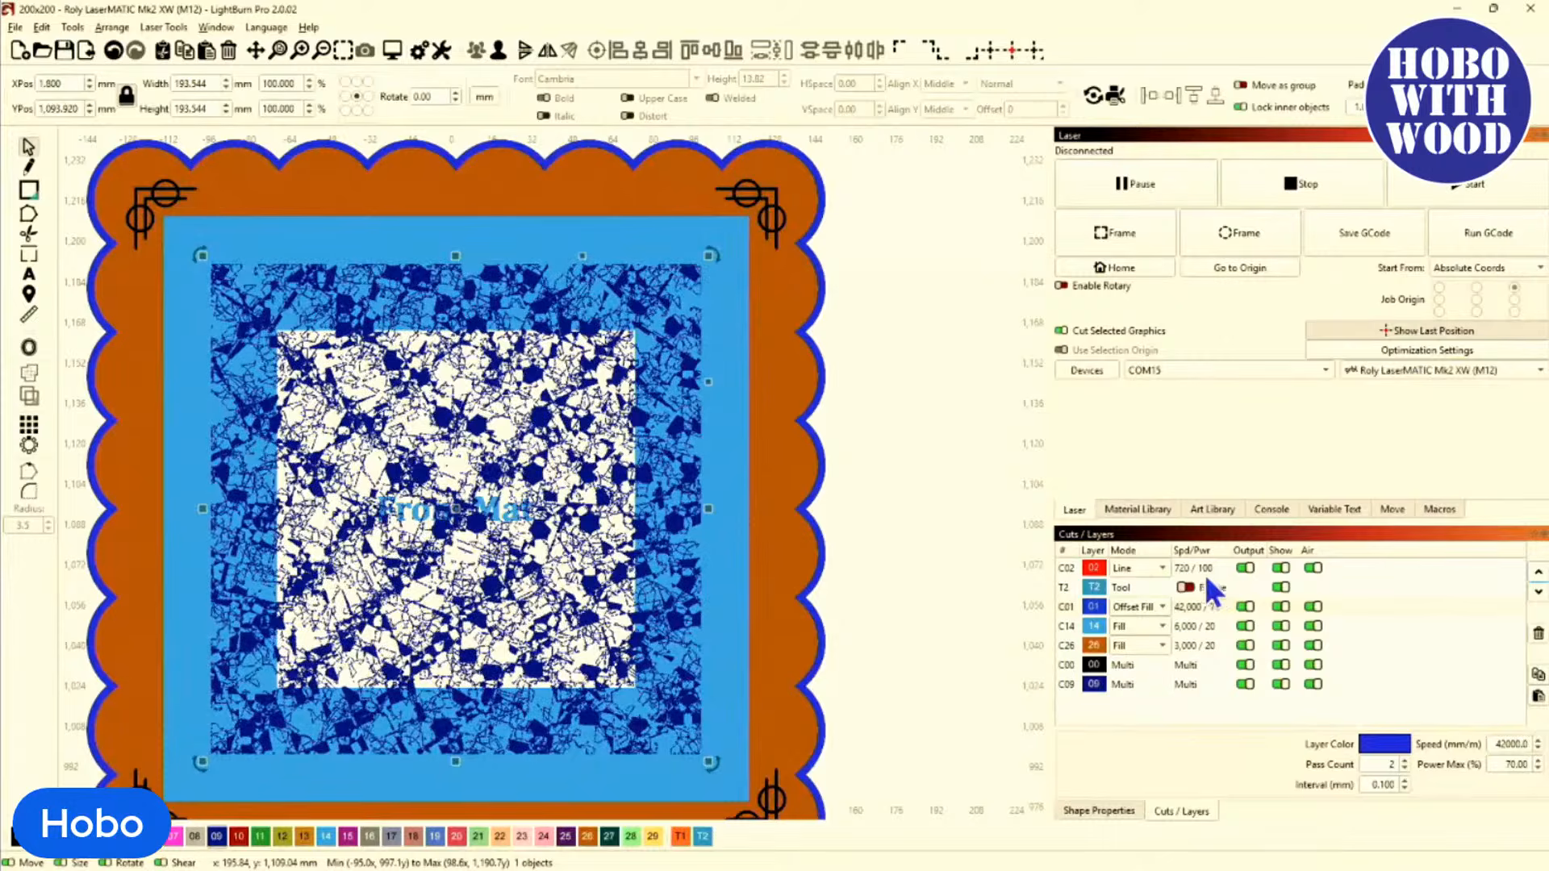
{"action": "scroll", "coordinate": [670, 574], "scroll_direction": "down", "scroll_amount": 3}
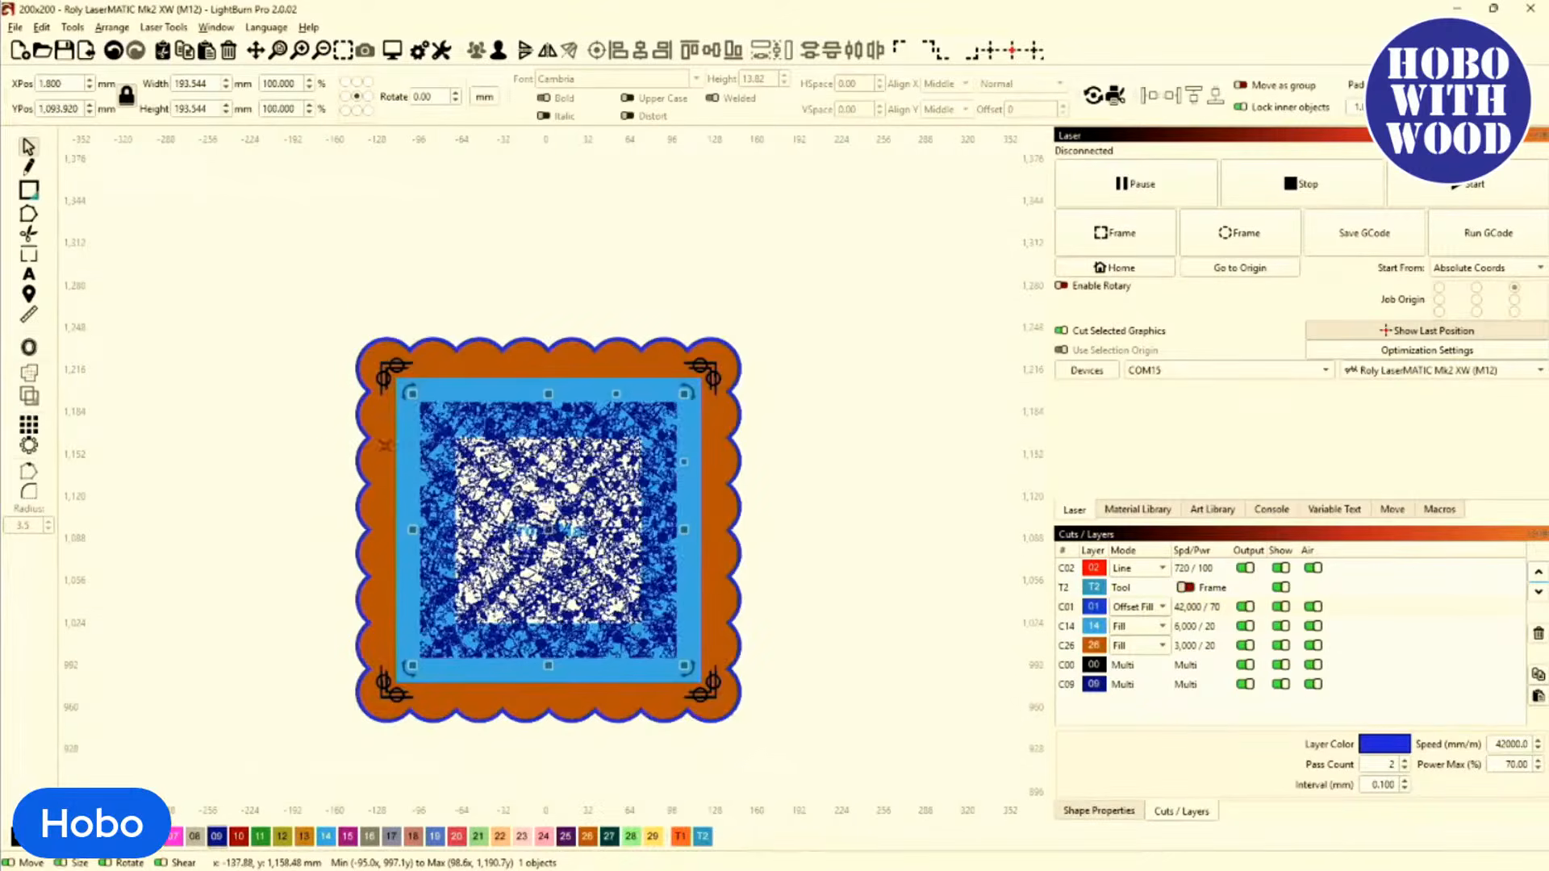
{"action": "scroll", "coordinate": [419, 501], "scroll_direction": "up", "scroll_amount": 1}
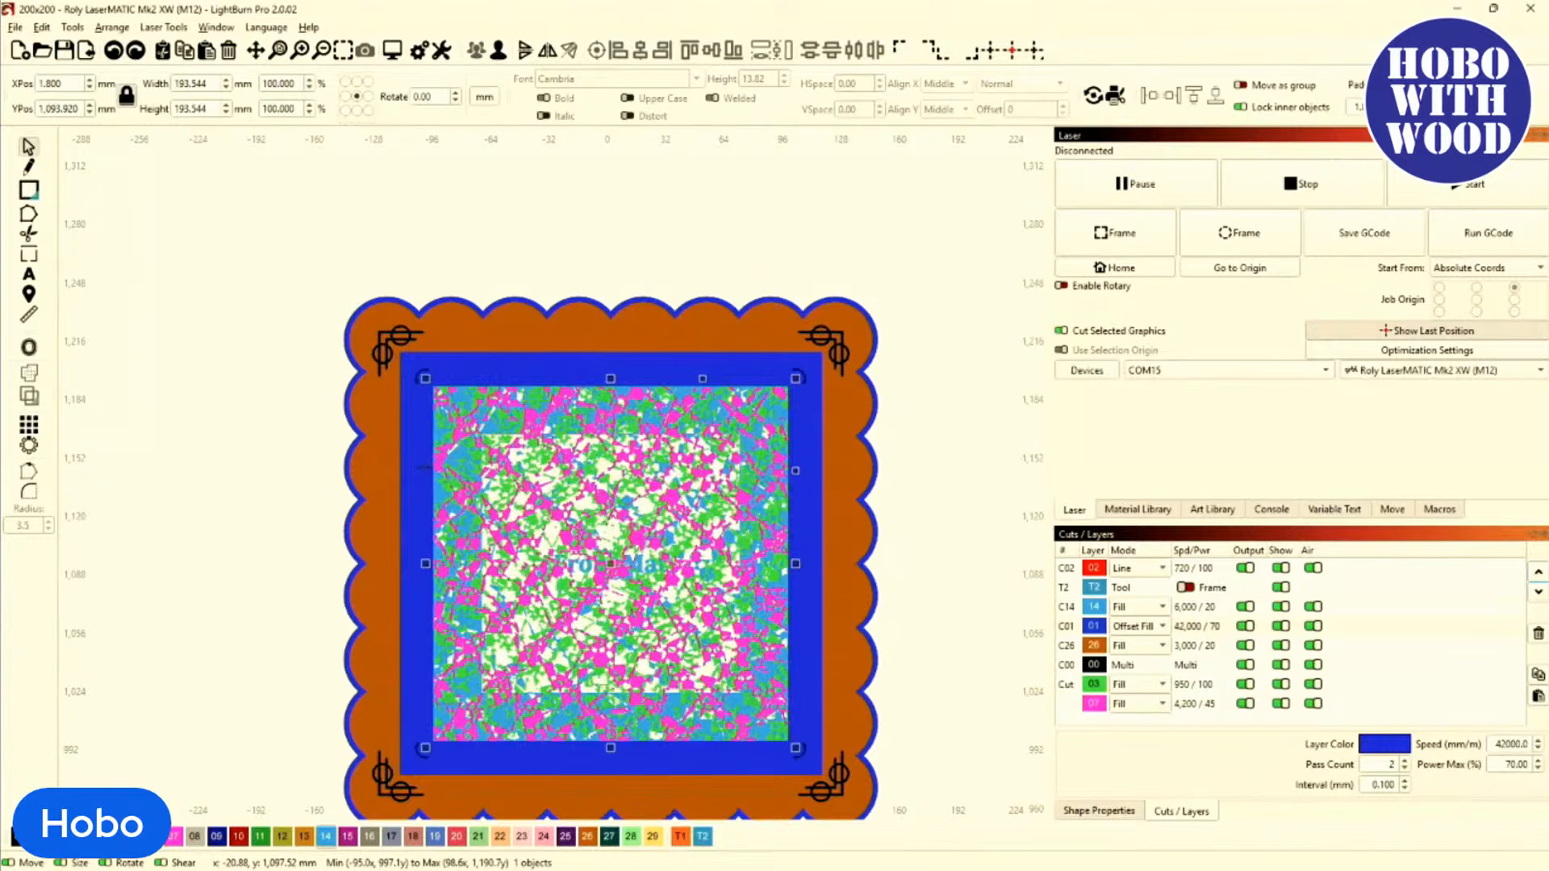
Undo the layer reordering, panel recolouring and mat overlay, back to the scalloped frame holding only the original tessellated panel.
{"action": "scroll", "coordinate": [459, 498], "scroll_direction": "down", "scroll_amount": 6}
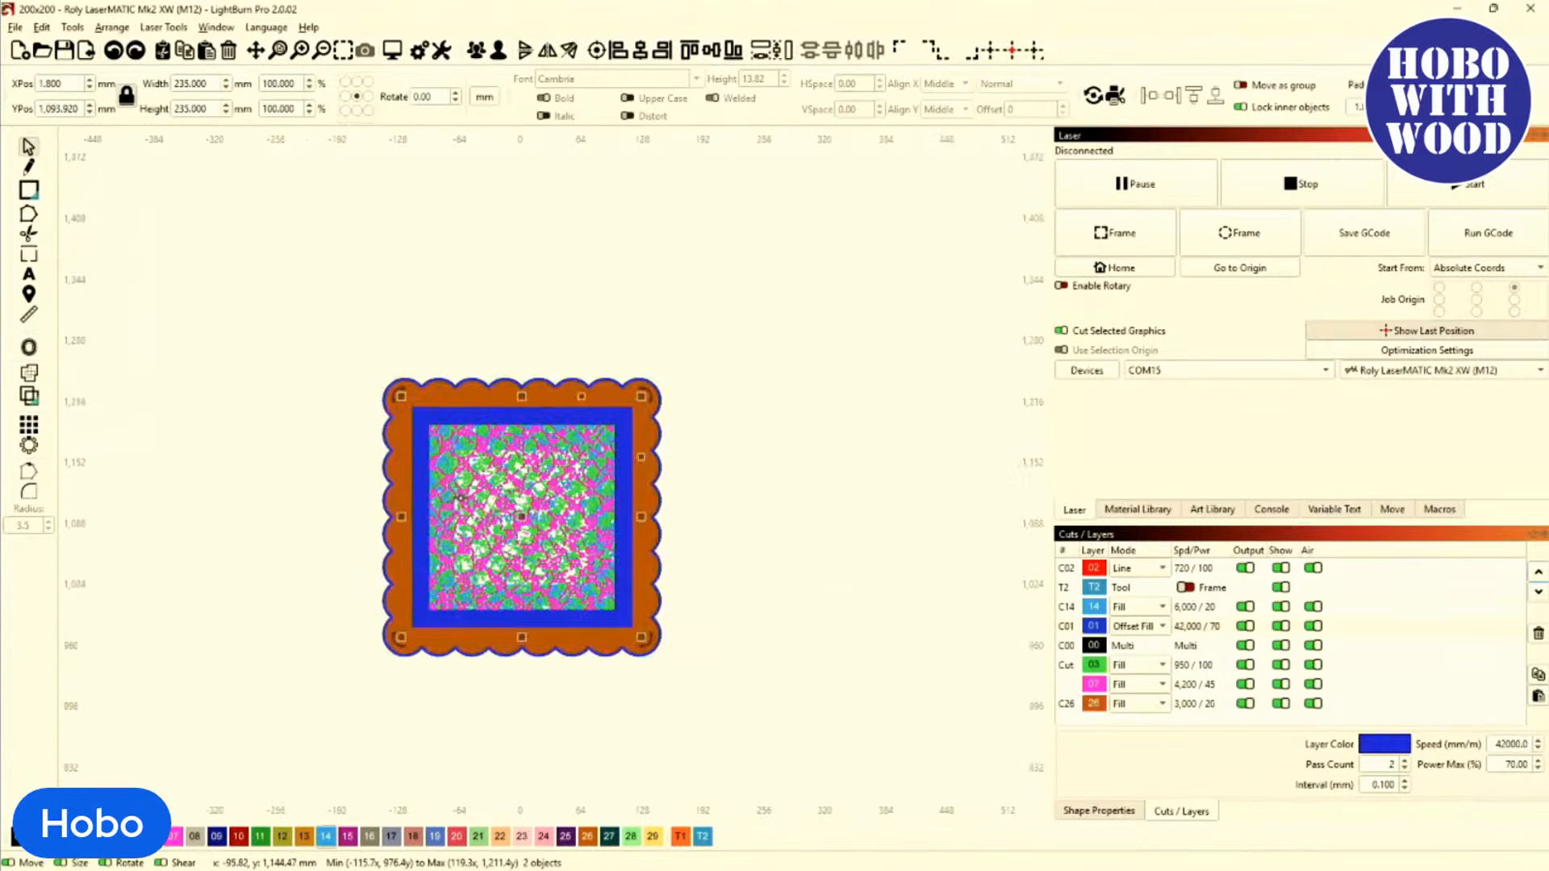
{"action": "key", "text": "ctrl+z"}
{"action": "key", "text": "ctrl+z"}
{"action": "key", "text": "ctrl+z"}
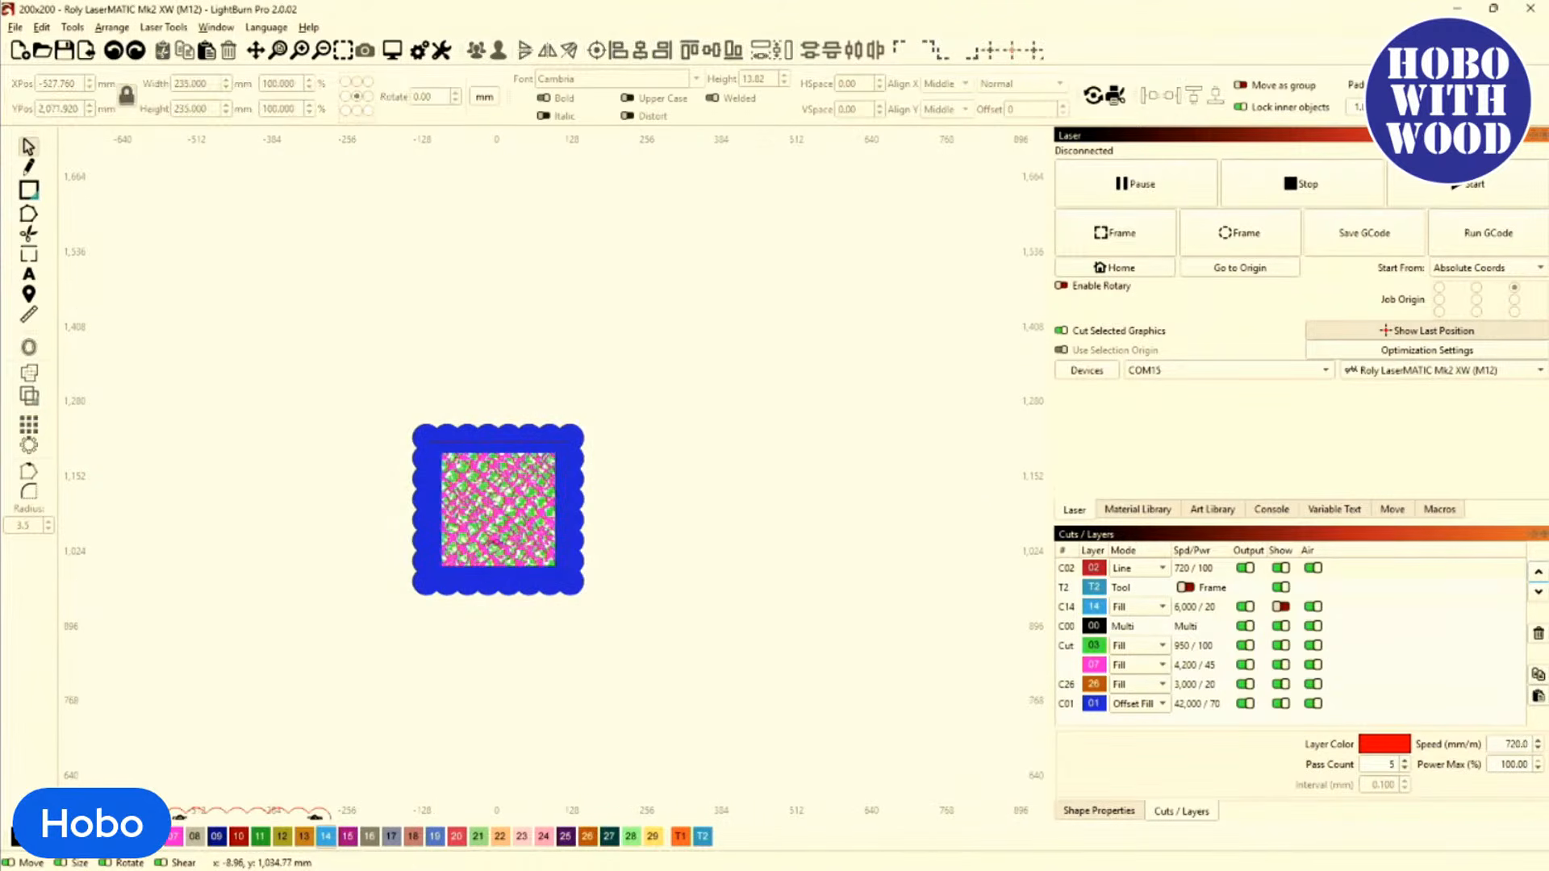
{"action": "key", "text": "ctrl+z"}
{"action": "scroll", "coordinate": [498, 538], "scroll_direction": "down", "scroll_amount": 1}
{"action": "left_click", "coordinate": [498, 538]}
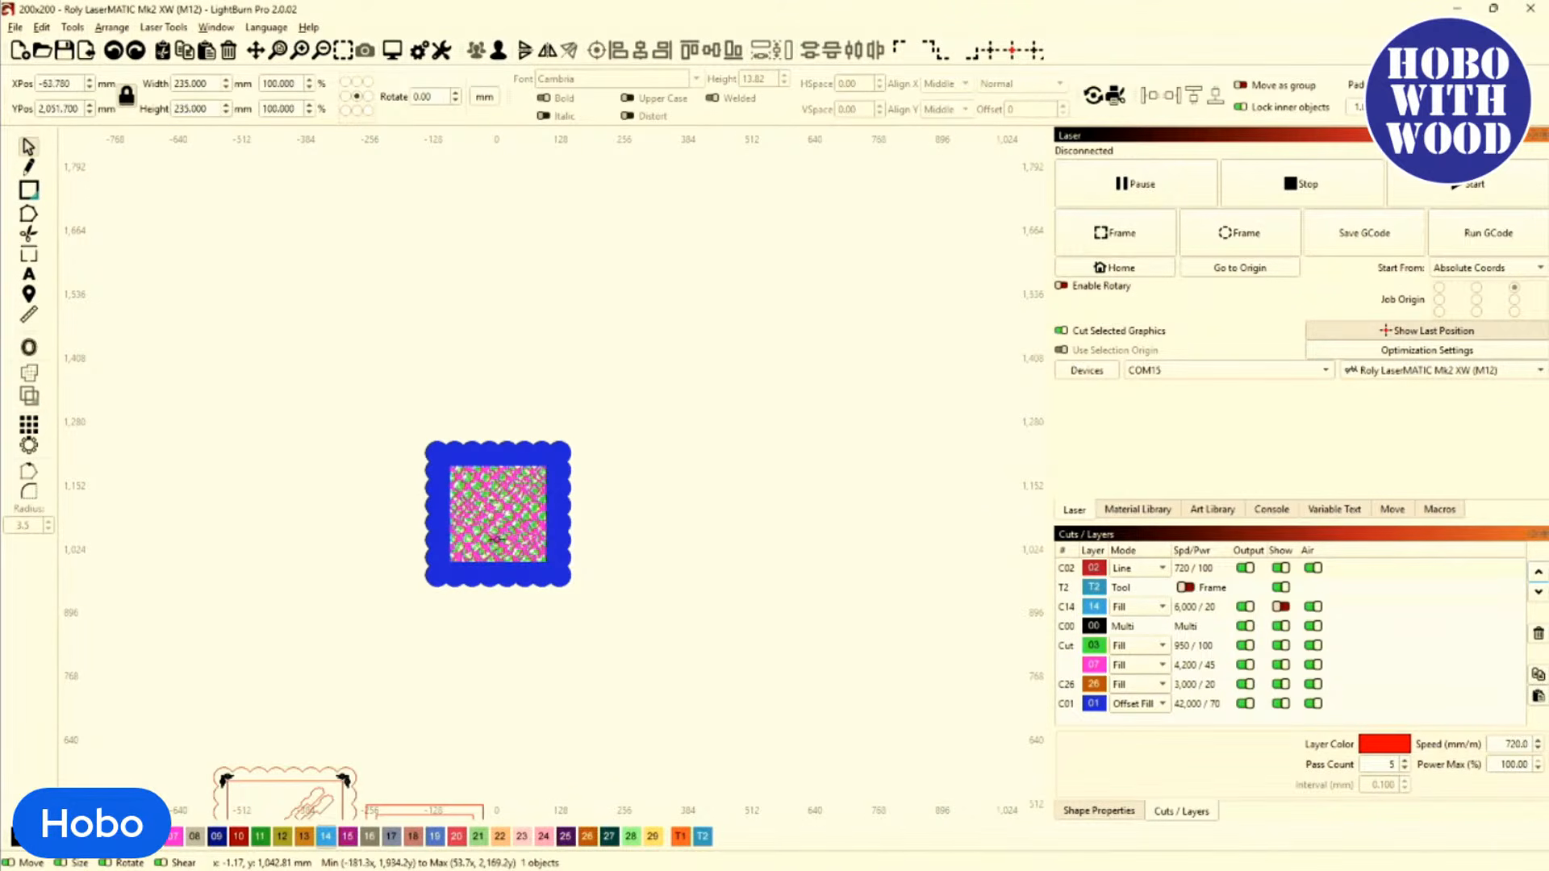
{"action": "key", "text": "ctrl+z"}
{"action": "key", "text": "ctrl+z"}
{"action": "key", "text": "ctrl+z"}
{"action": "key", "text": "ctrl+z"}
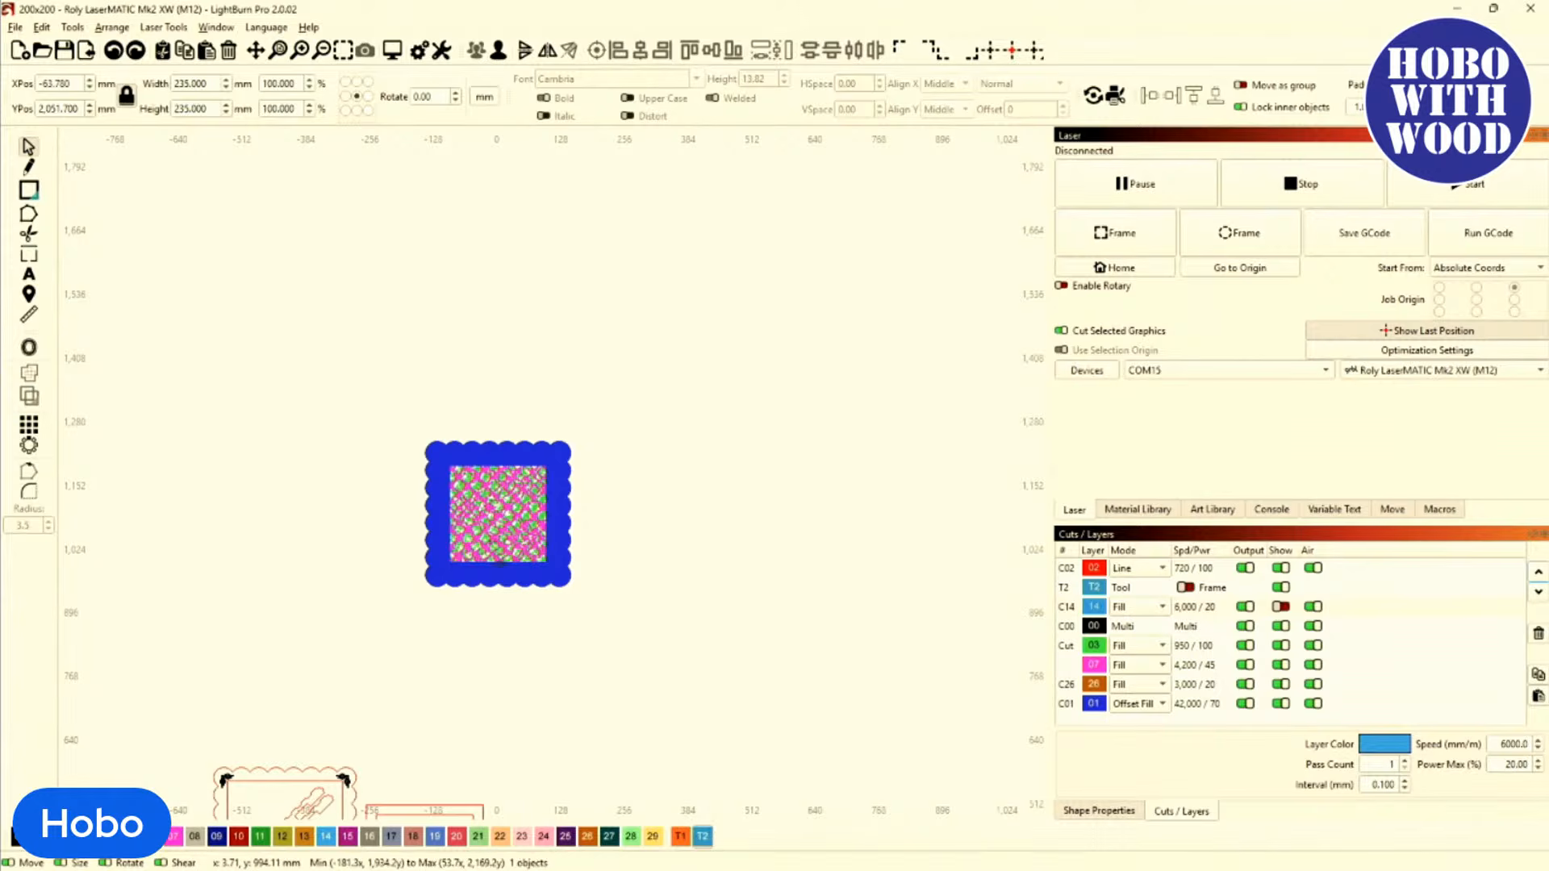
Move layer C01 up two places in the cut order, above layer 07, and clear the selection.
{"action": "scroll", "coordinate": [499, 564], "scroll_direction": "down", "scroll_amount": 2}
{"action": "left_click", "coordinate": [504, 639]}
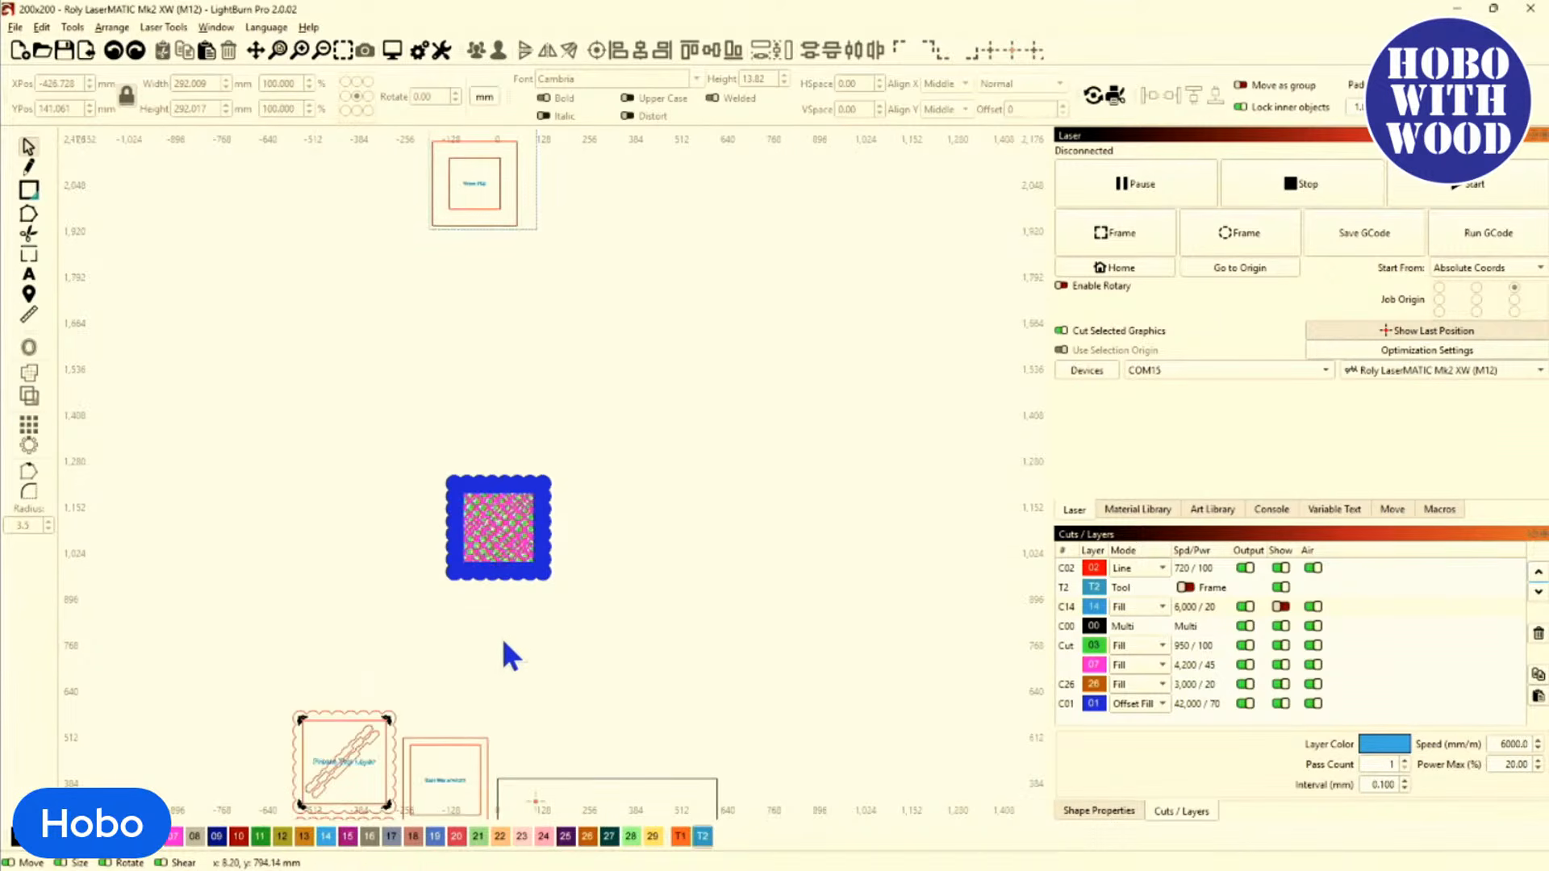
{"action": "scroll", "coordinate": [504, 641], "scroll_direction": "down", "scroll_amount": 3}
{"action": "left_click", "coordinate": [532, 456]}
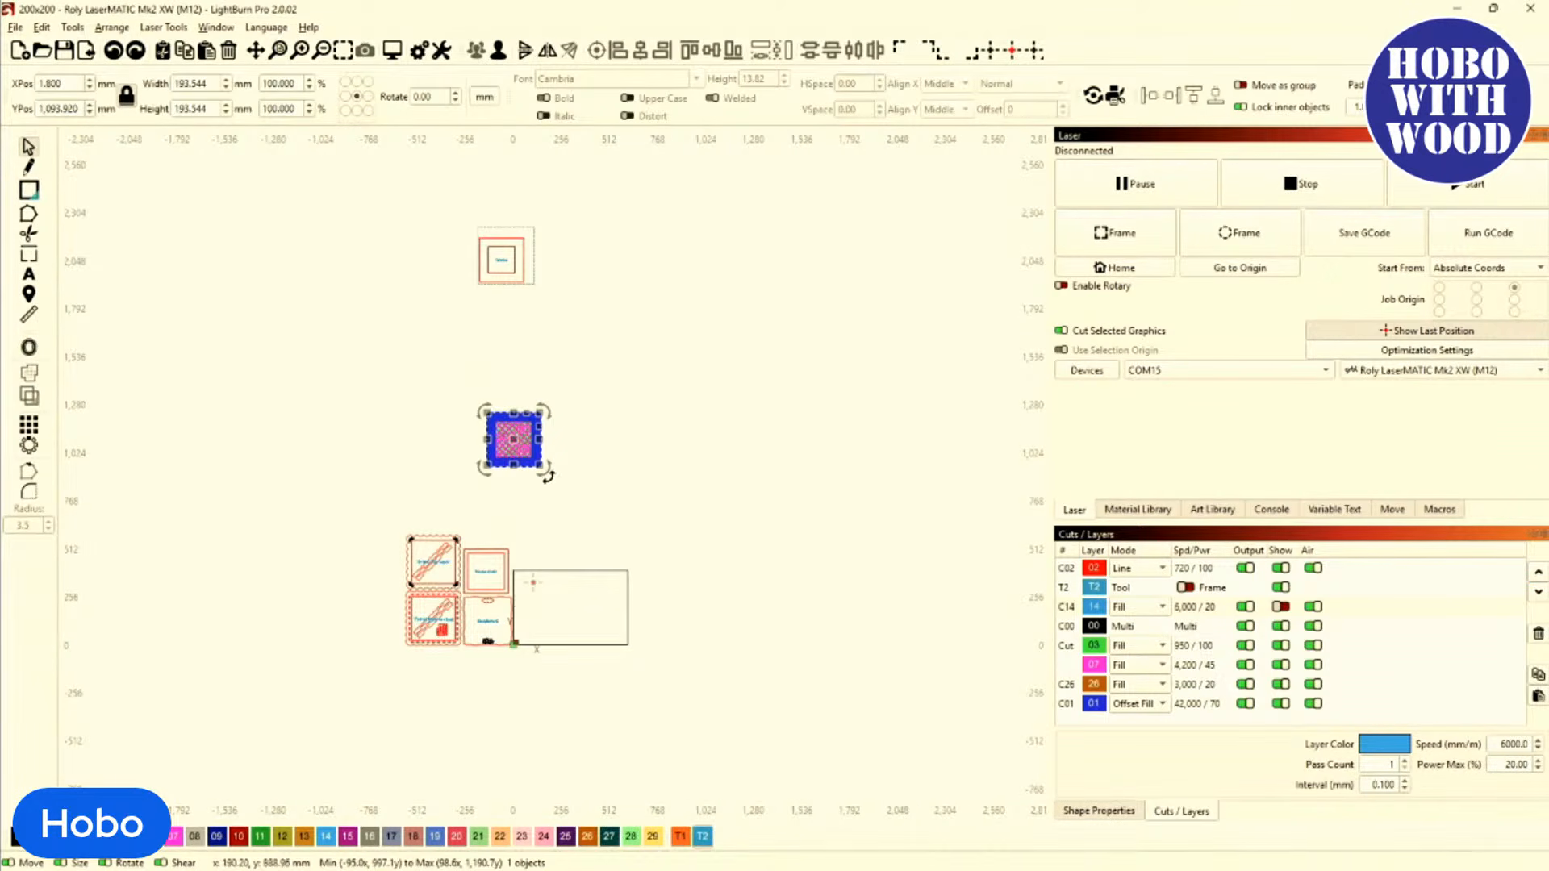
{"action": "scroll", "coordinate": [521, 439], "scroll_direction": "up", "scroll_amount": 8}
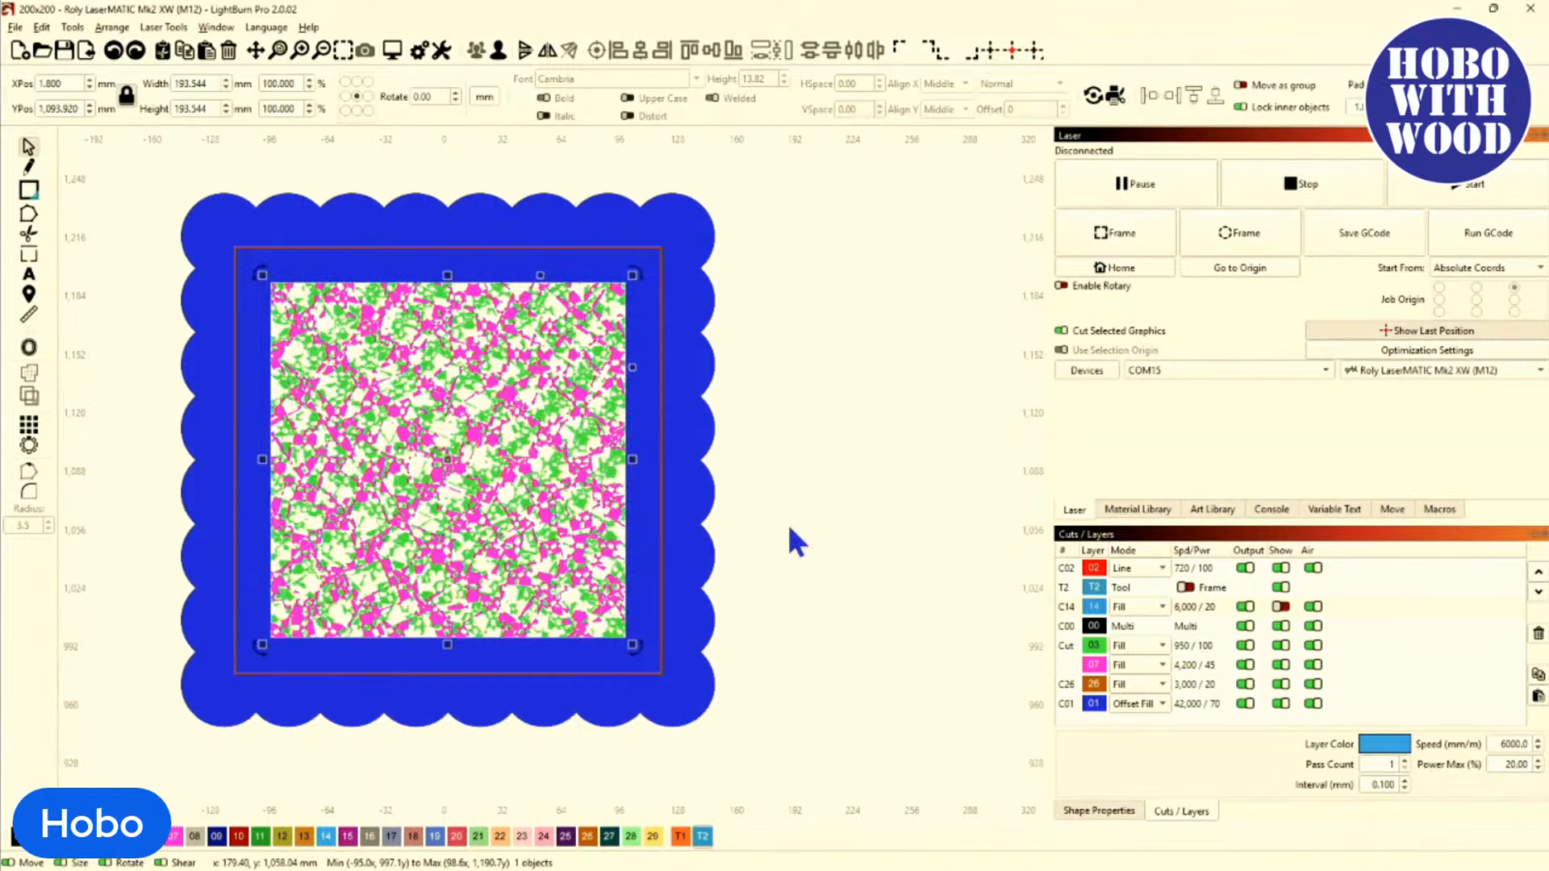
{"action": "left_click", "coordinate": [1065, 702]}
{"action": "left_click", "coordinate": [1536, 571]}
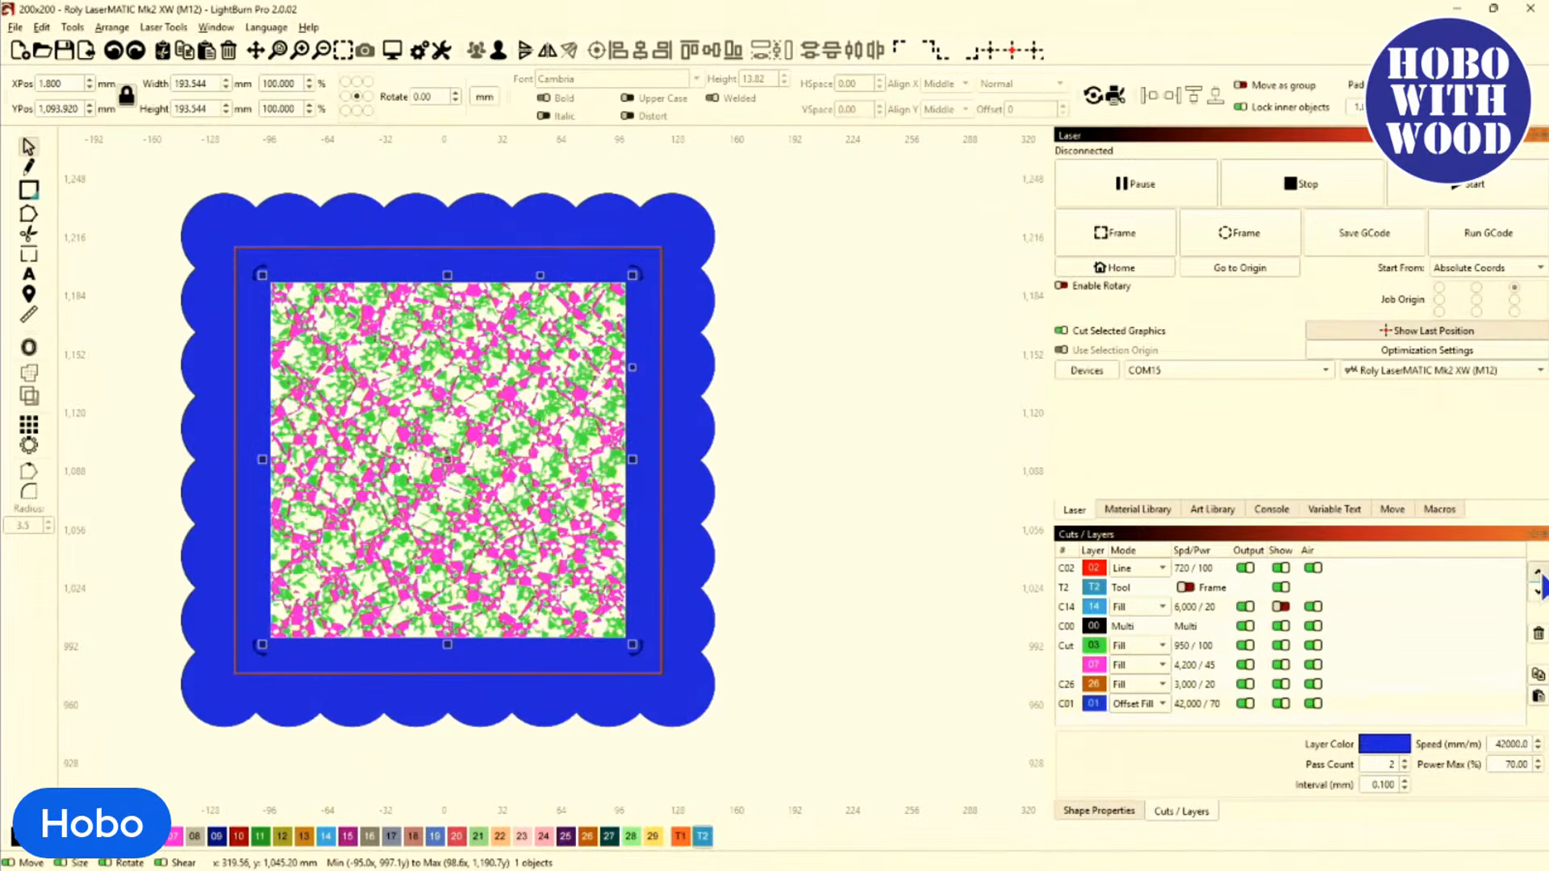
{"action": "left_click", "coordinate": [1537, 572]}
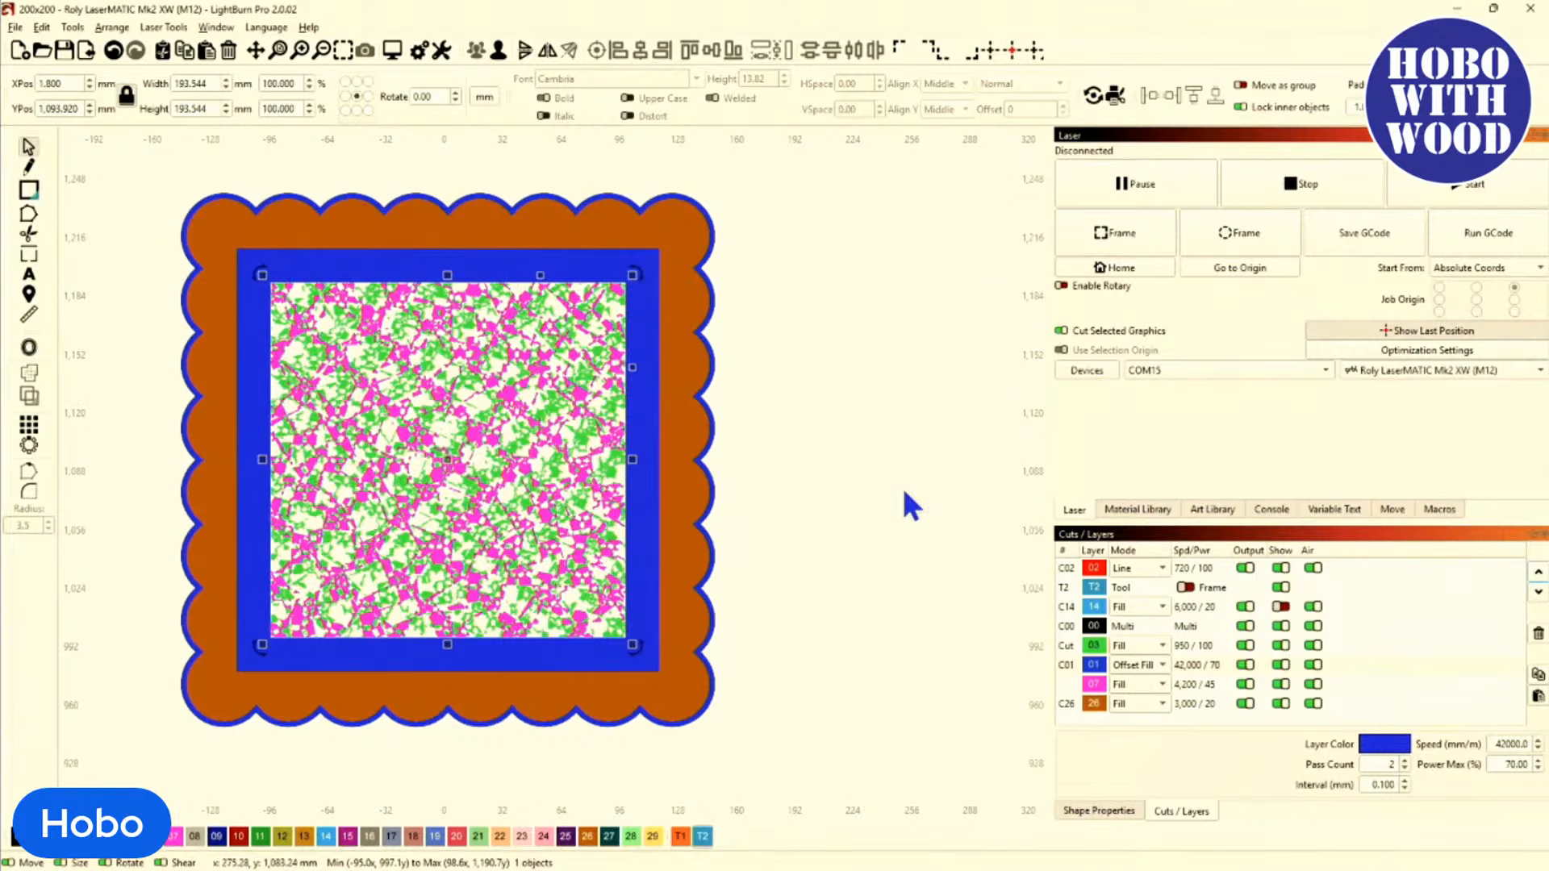
{"action": "left_click", "coordinate": [789, 479]}
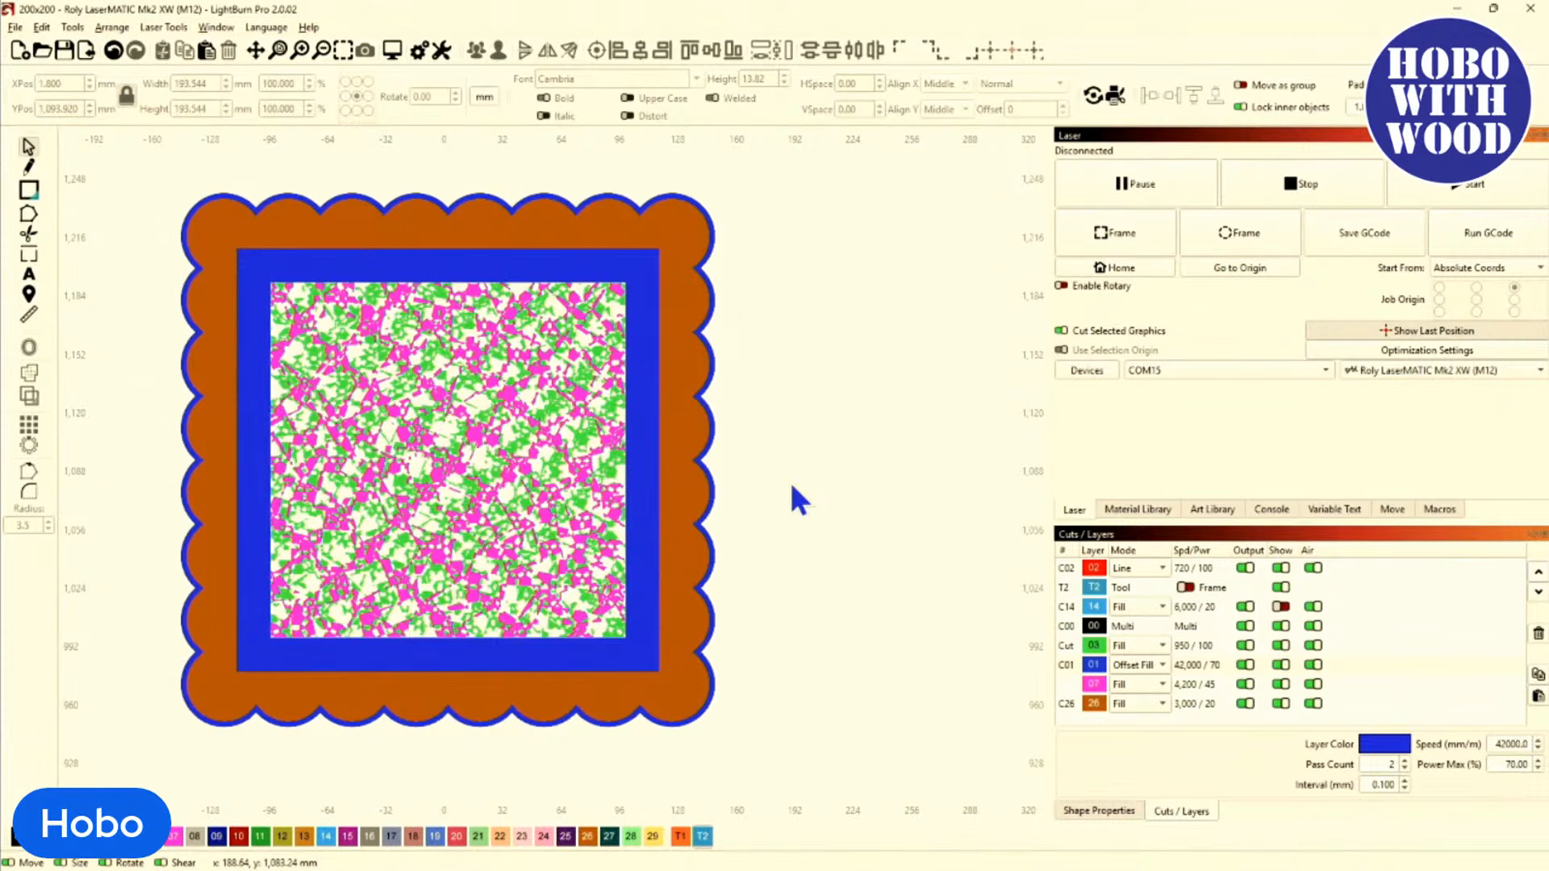
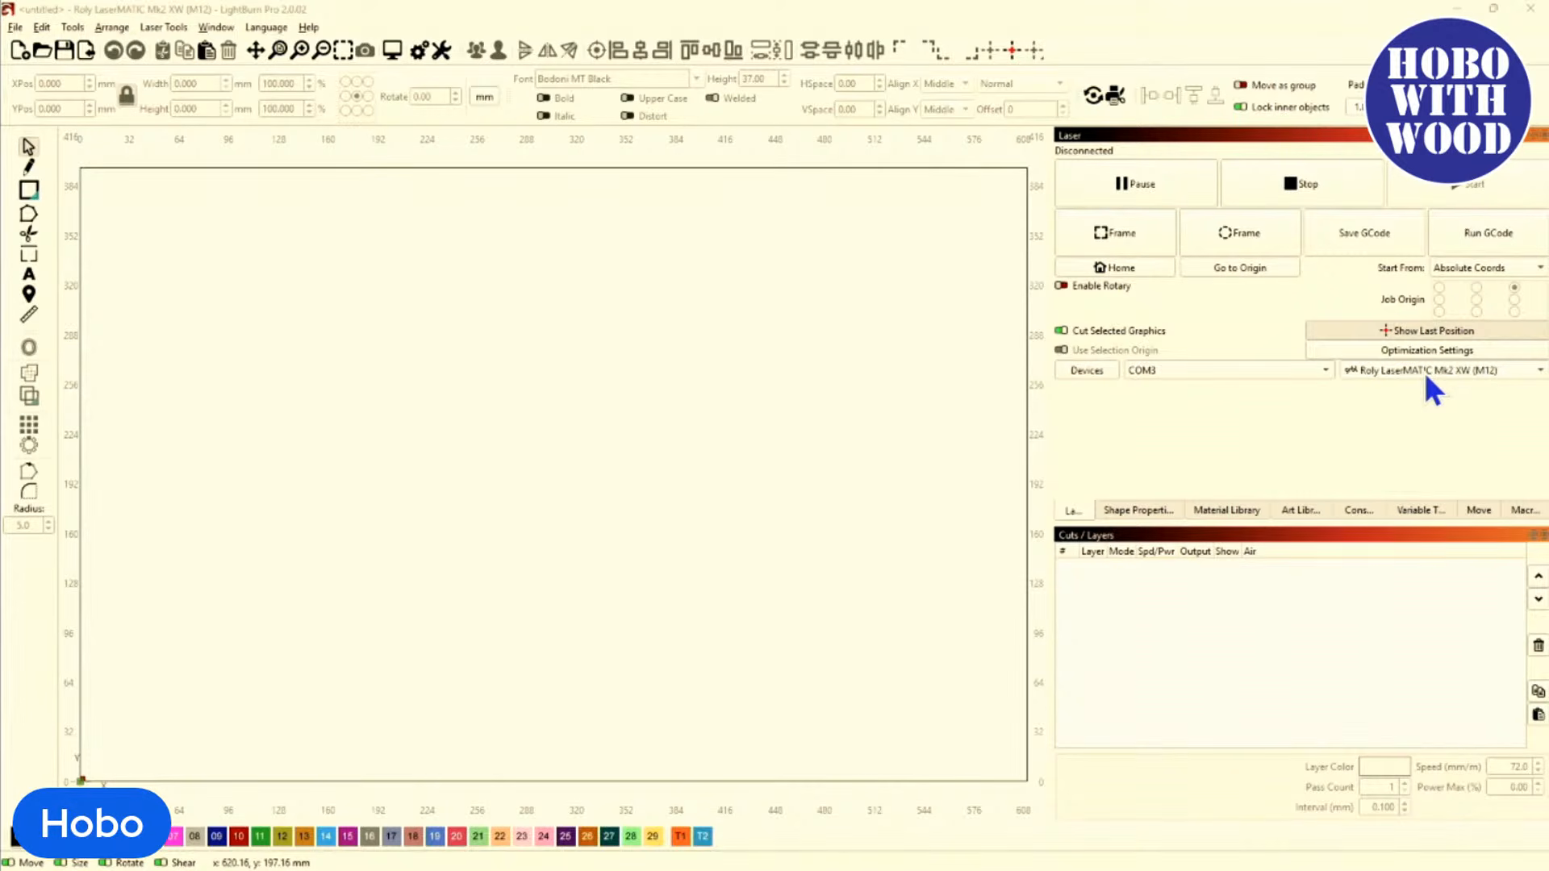
Switch the active laser device to No Machine.
{"action": "left_click", "coordinate": [1430, 374]}
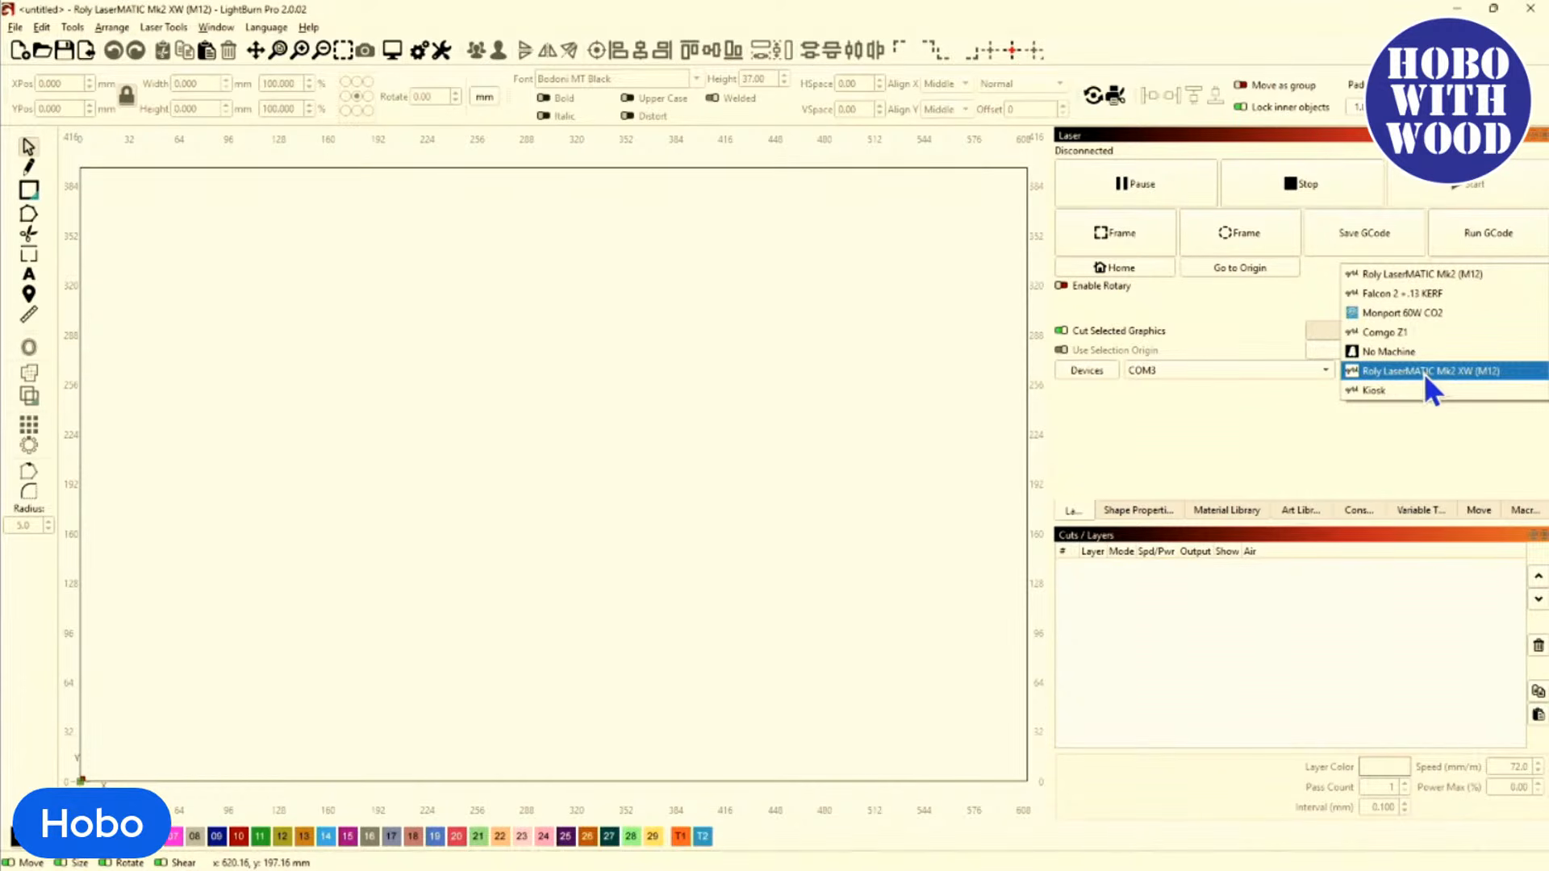
{"action": "left_click", "coordinate": [1413, 355]}
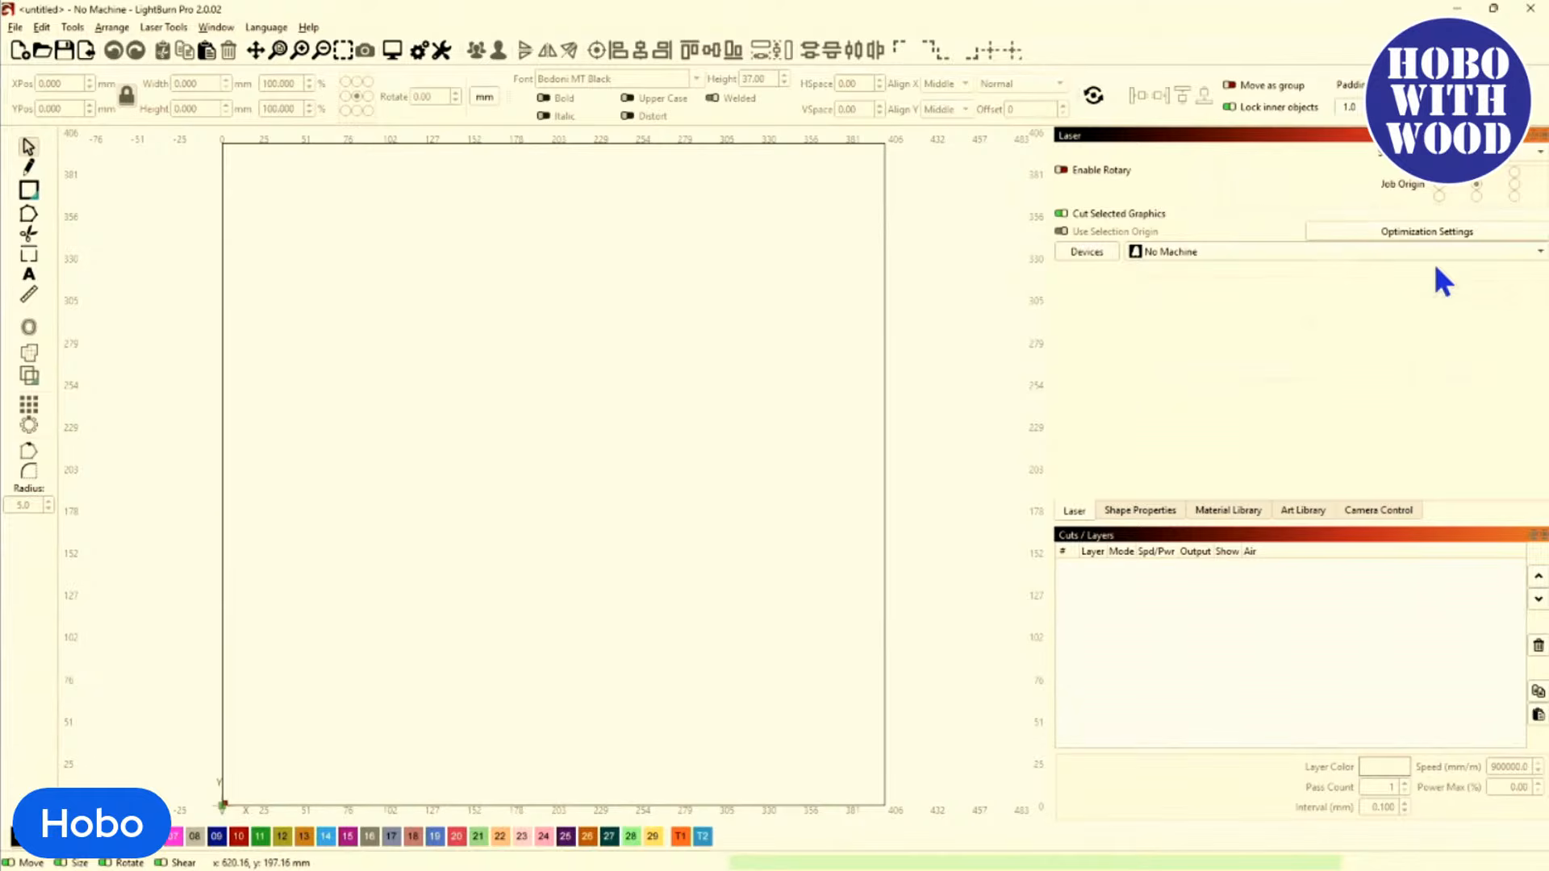
View the No Machine entry in the manual new-device list, then close the device dialogs without adding anything.
{"action": "left_click", "coordinate": [1084, 256]}
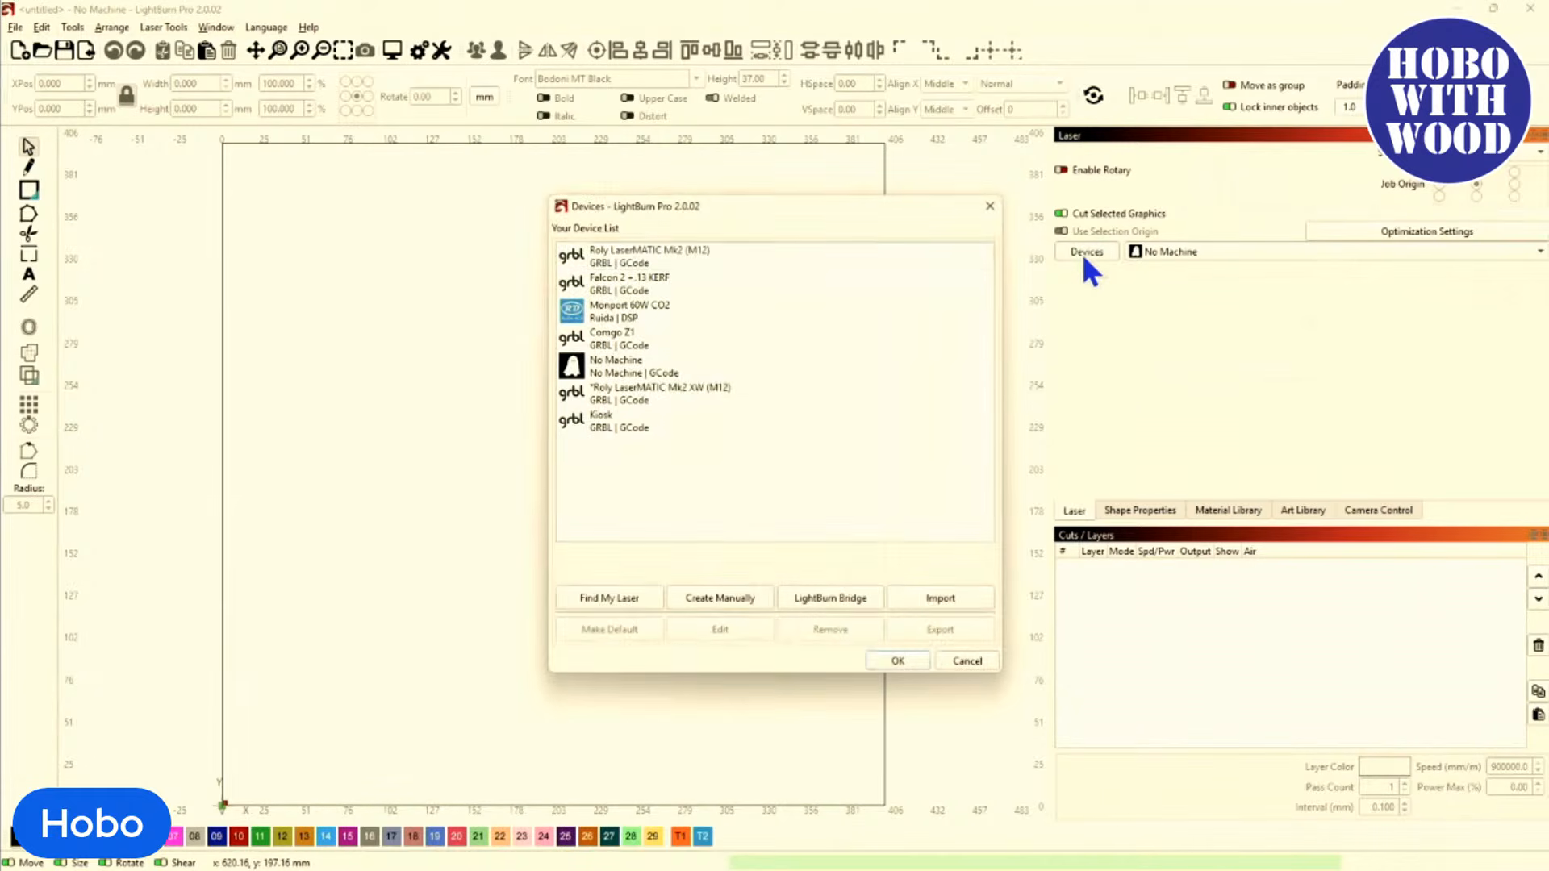
{"action": "left_click", "coordinate": [730, 598]}
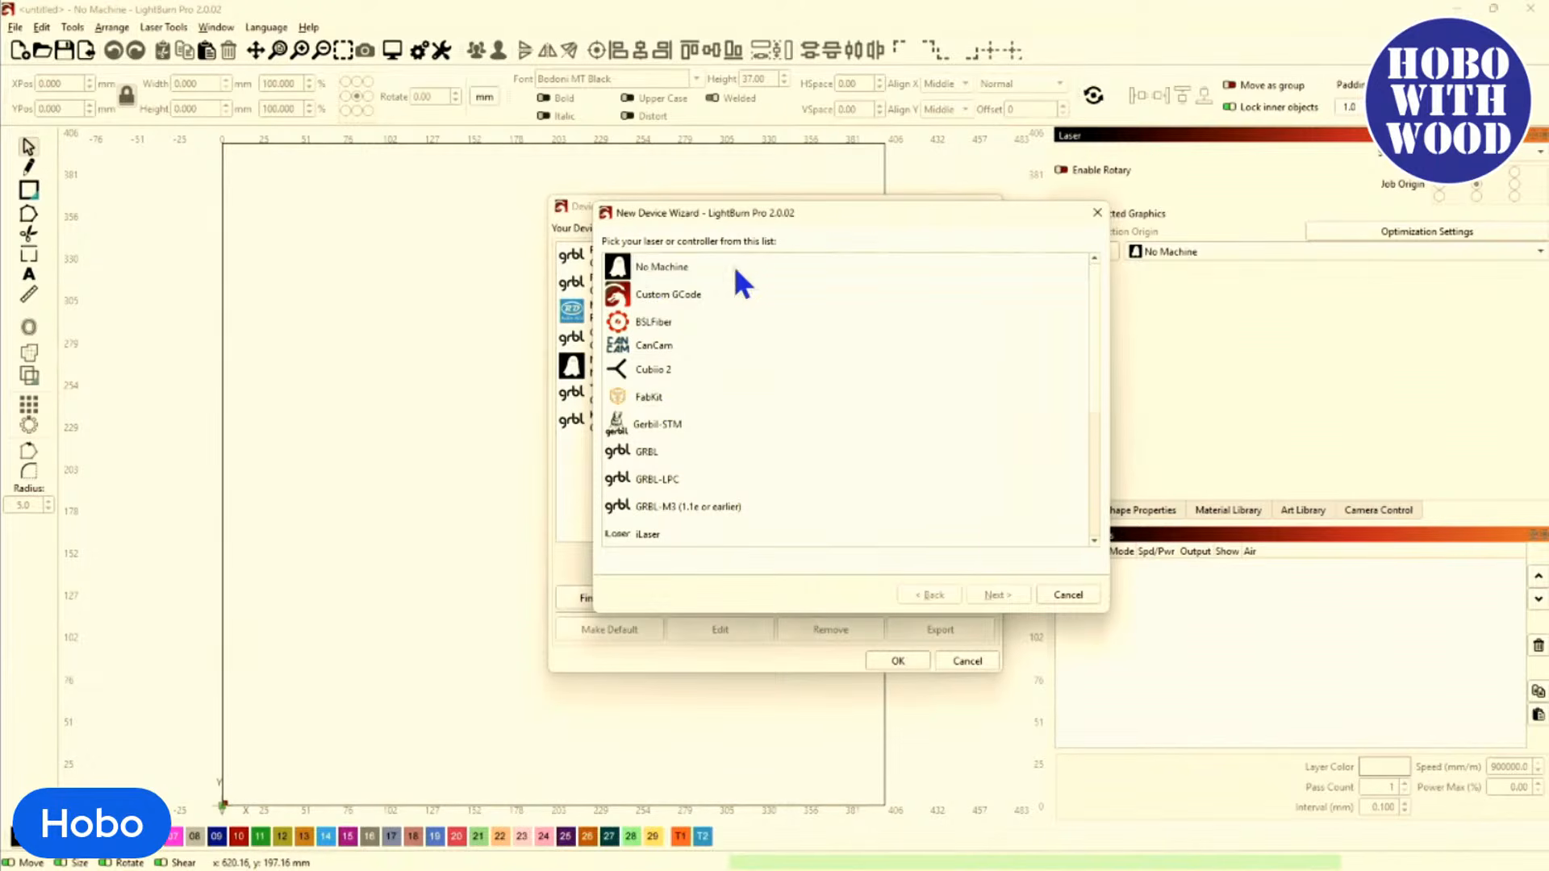
{"action": "left_click", "coordinate": [1096, 214]}
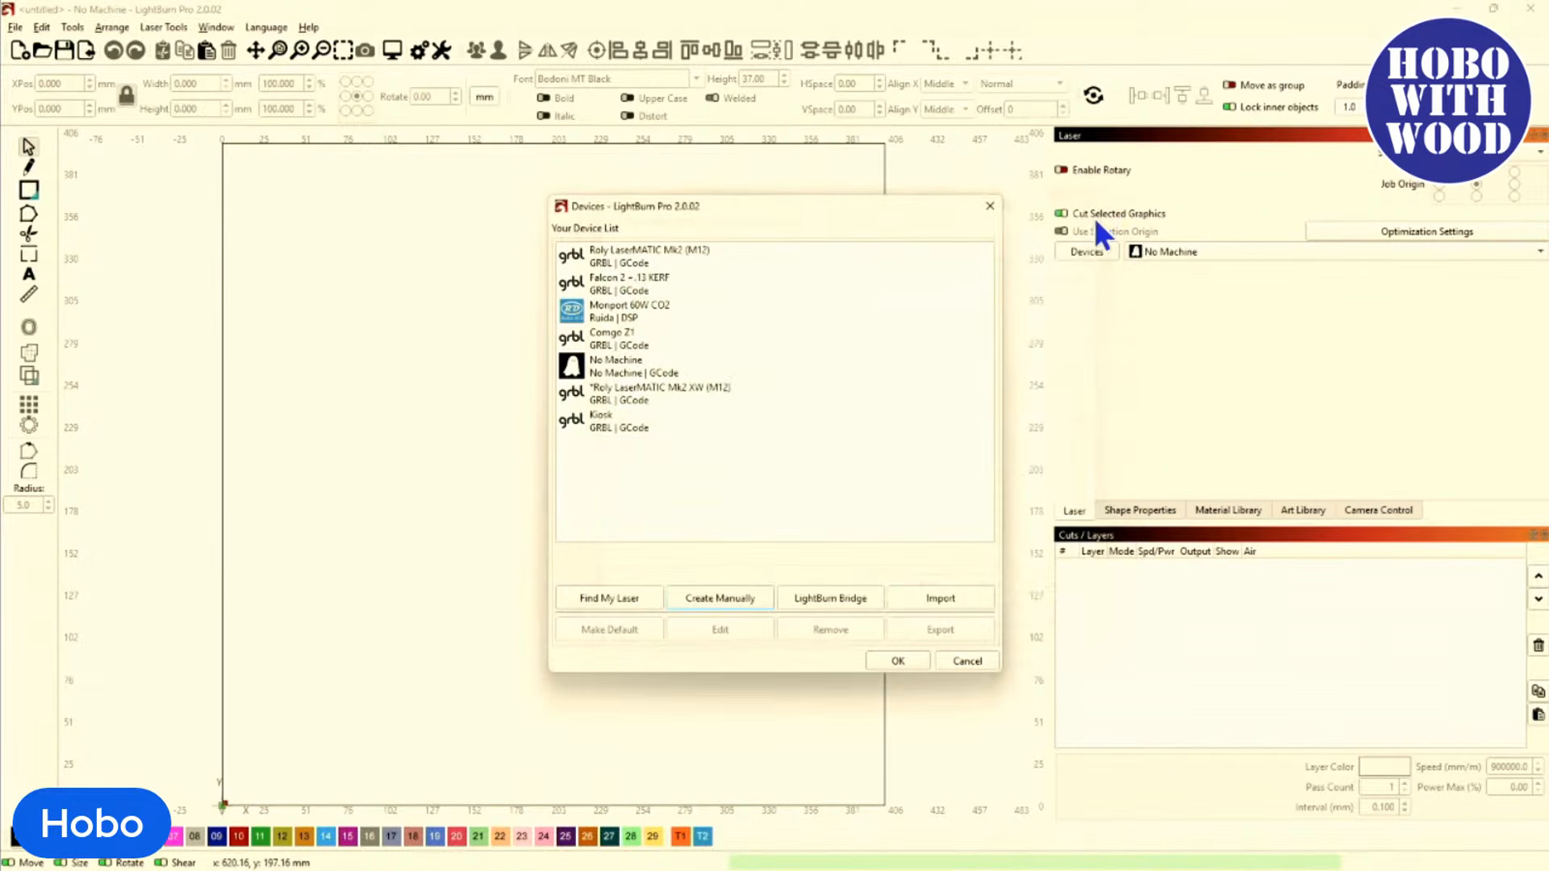
{"action": "left_click", "coordinate": [990, 207]}
Open the SnowGlobe project from the 3DSnowGlobe folder inside ECommerce Files on the OneDrive desktop.
{"action": "scroll", "coordinate": [544, 404], "scroll_direction": "down", "scroll_amount": 3}
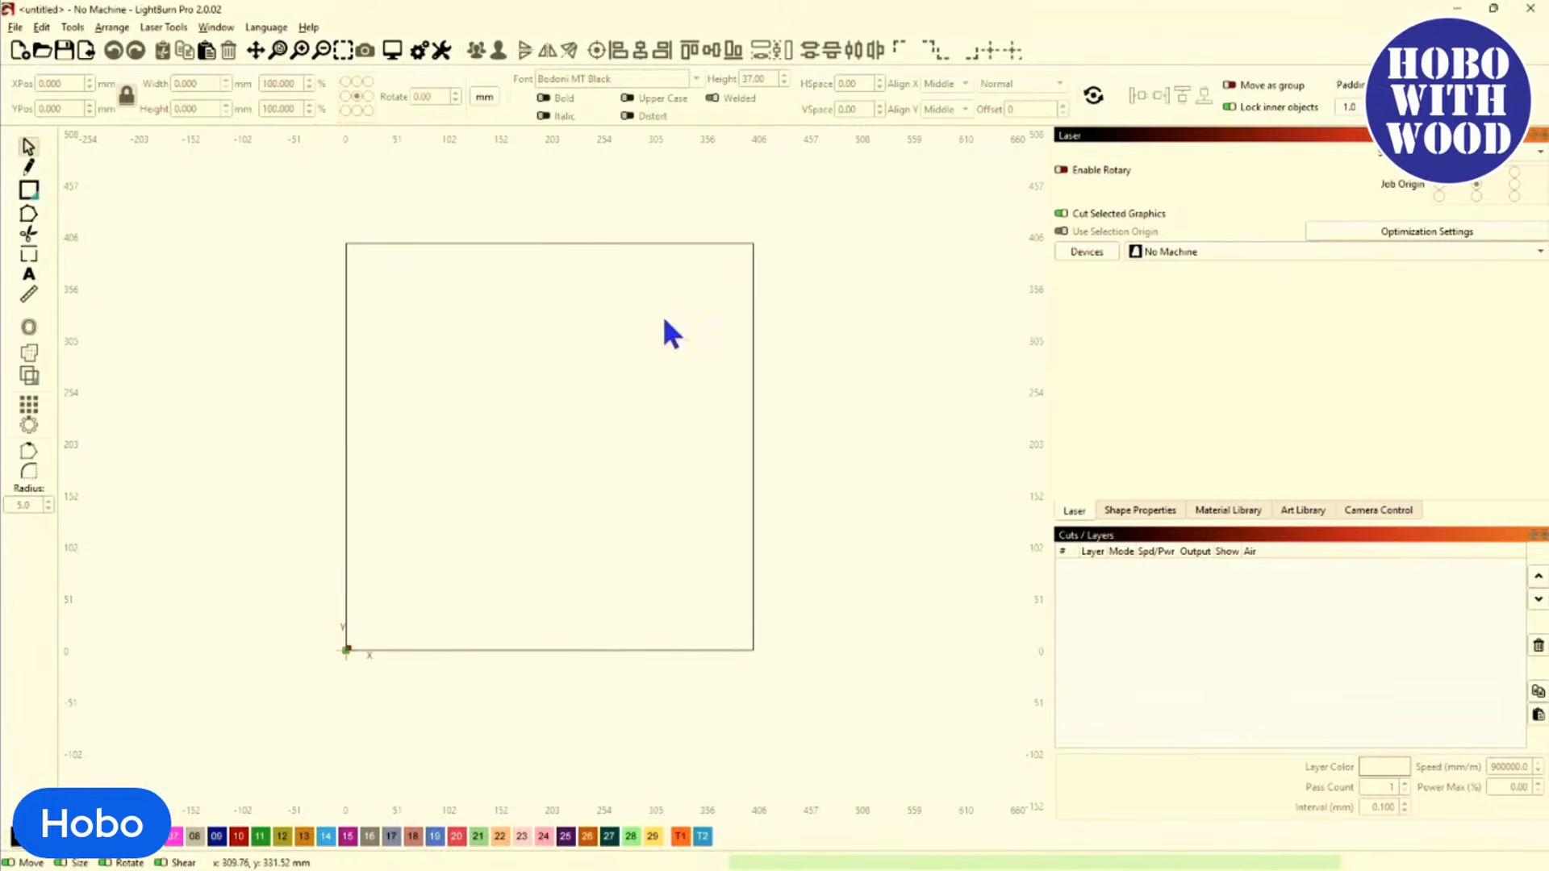
{"action": "left_click_drag", "start_coordinate": [637, 328], "coordinate": [551, 403]}
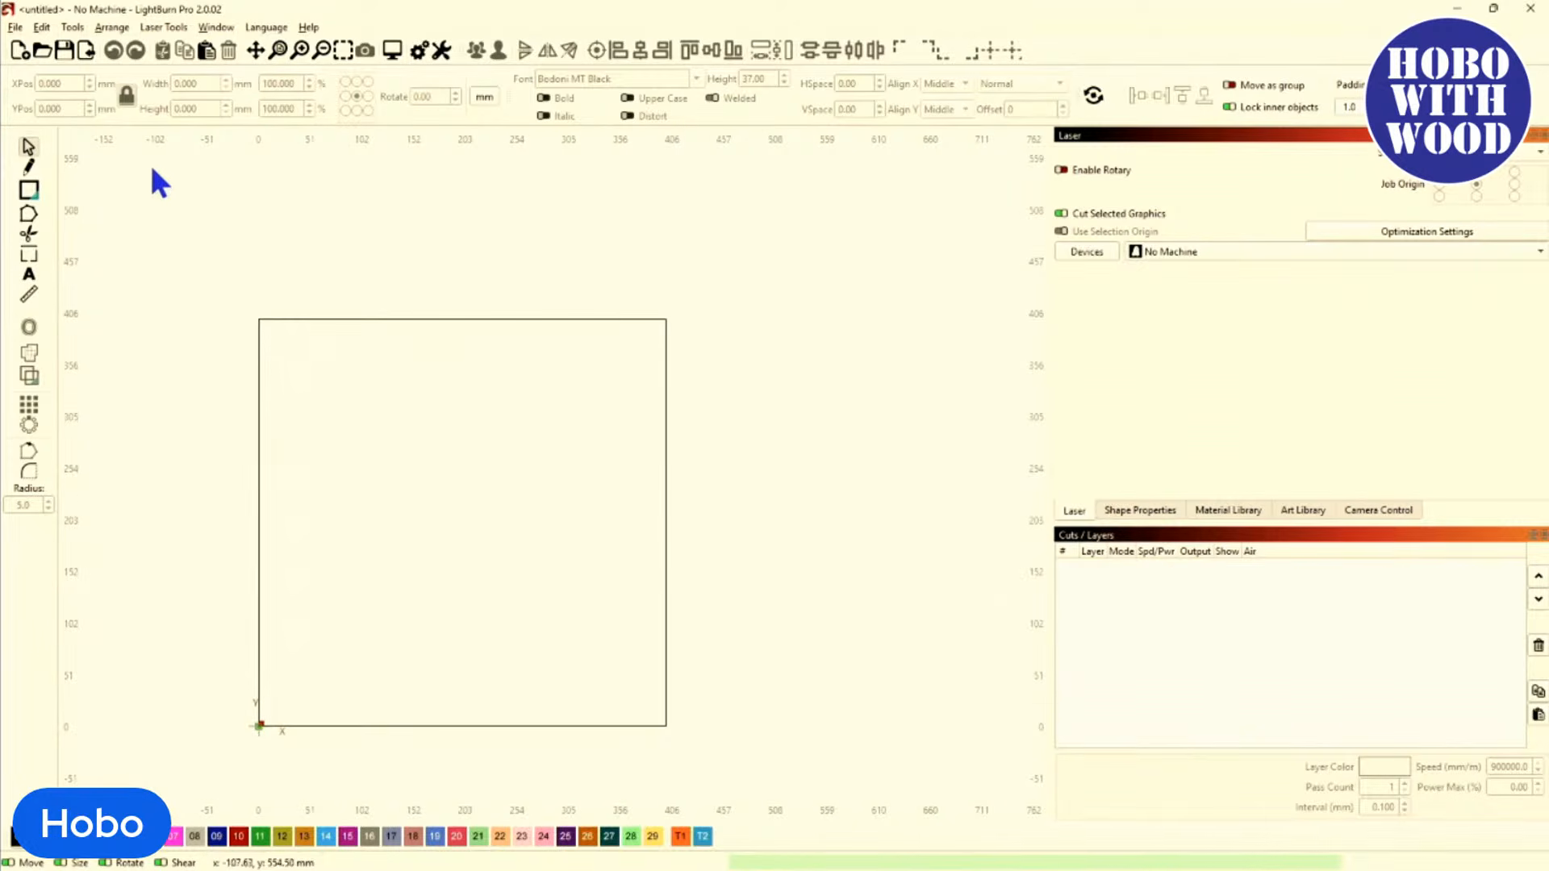
{"action": "left_click", "coordinate": [16, 27]}
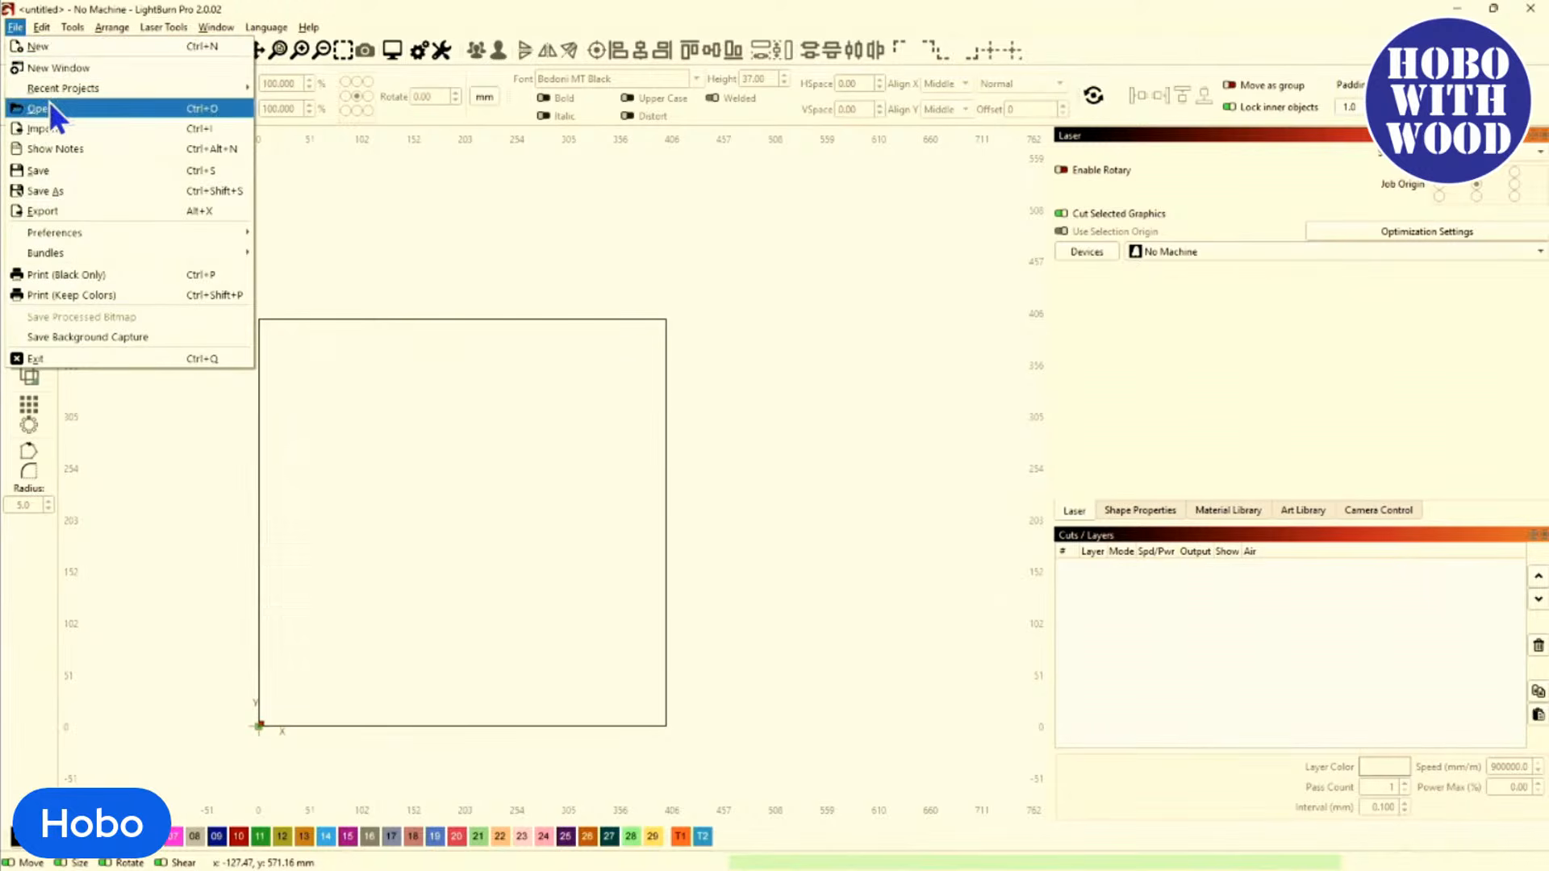
{"action": "left_click", "coordinate": [329, 219]}
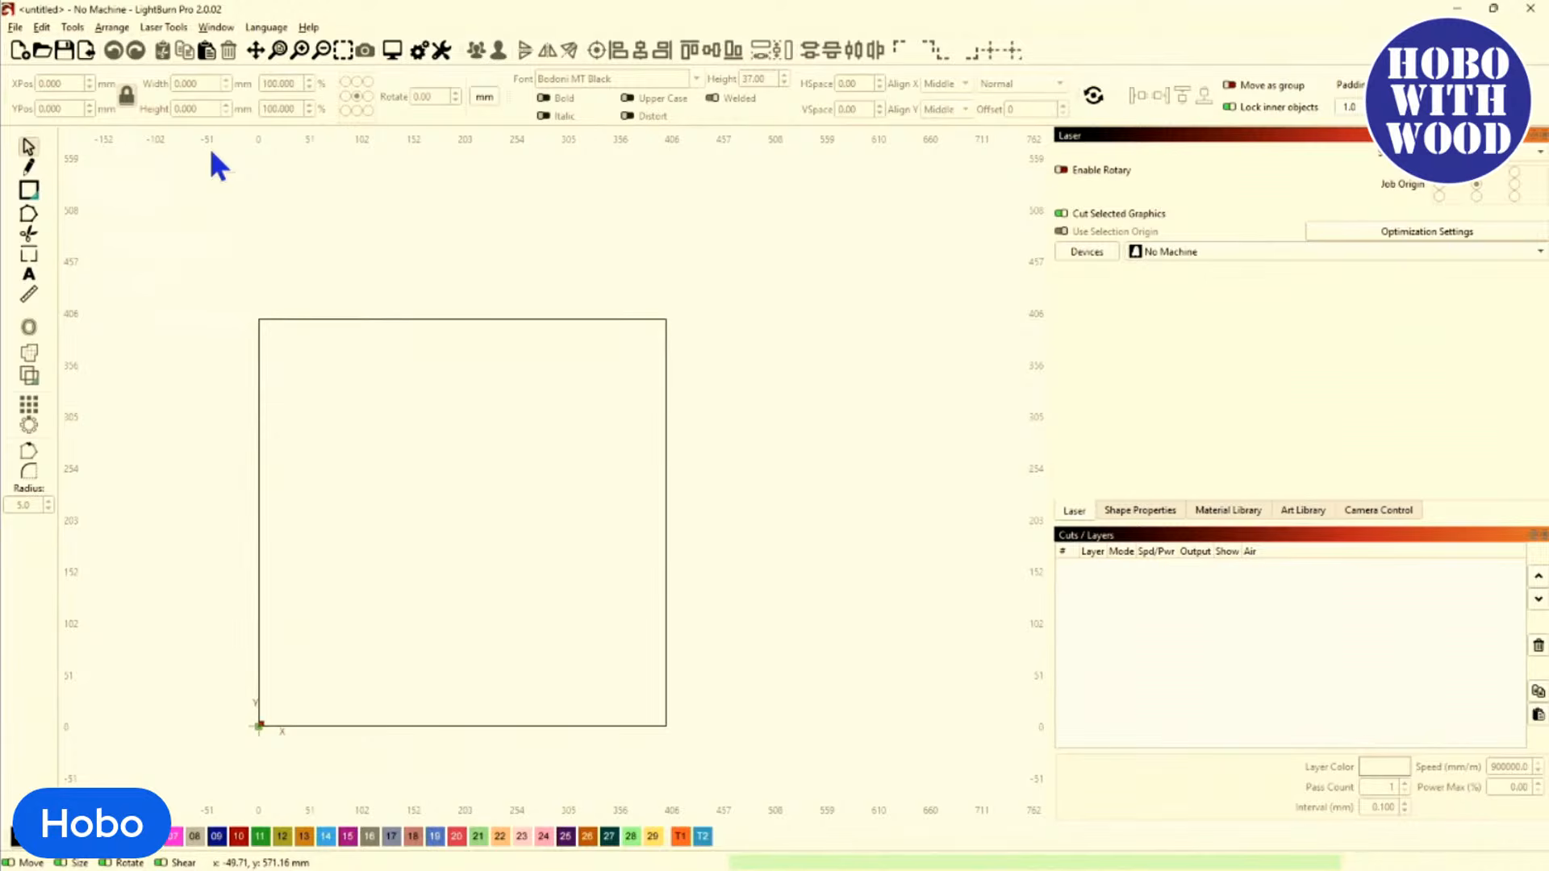
{"action": "left_click", "coordinate": [41, 50]}
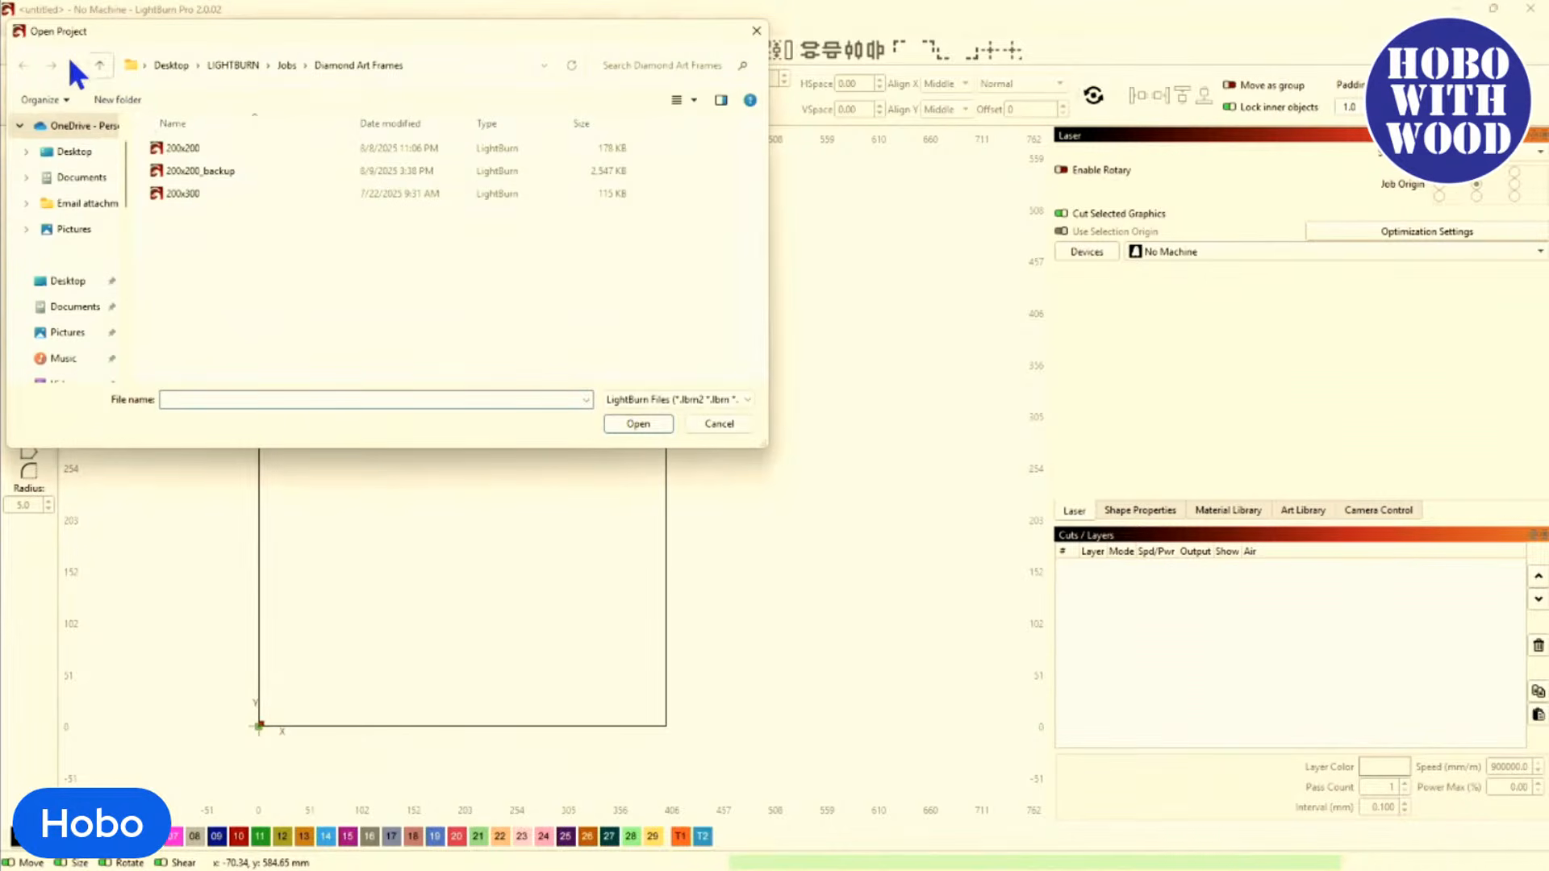
{"action": "left_click", "coordinate": [101, 66]}
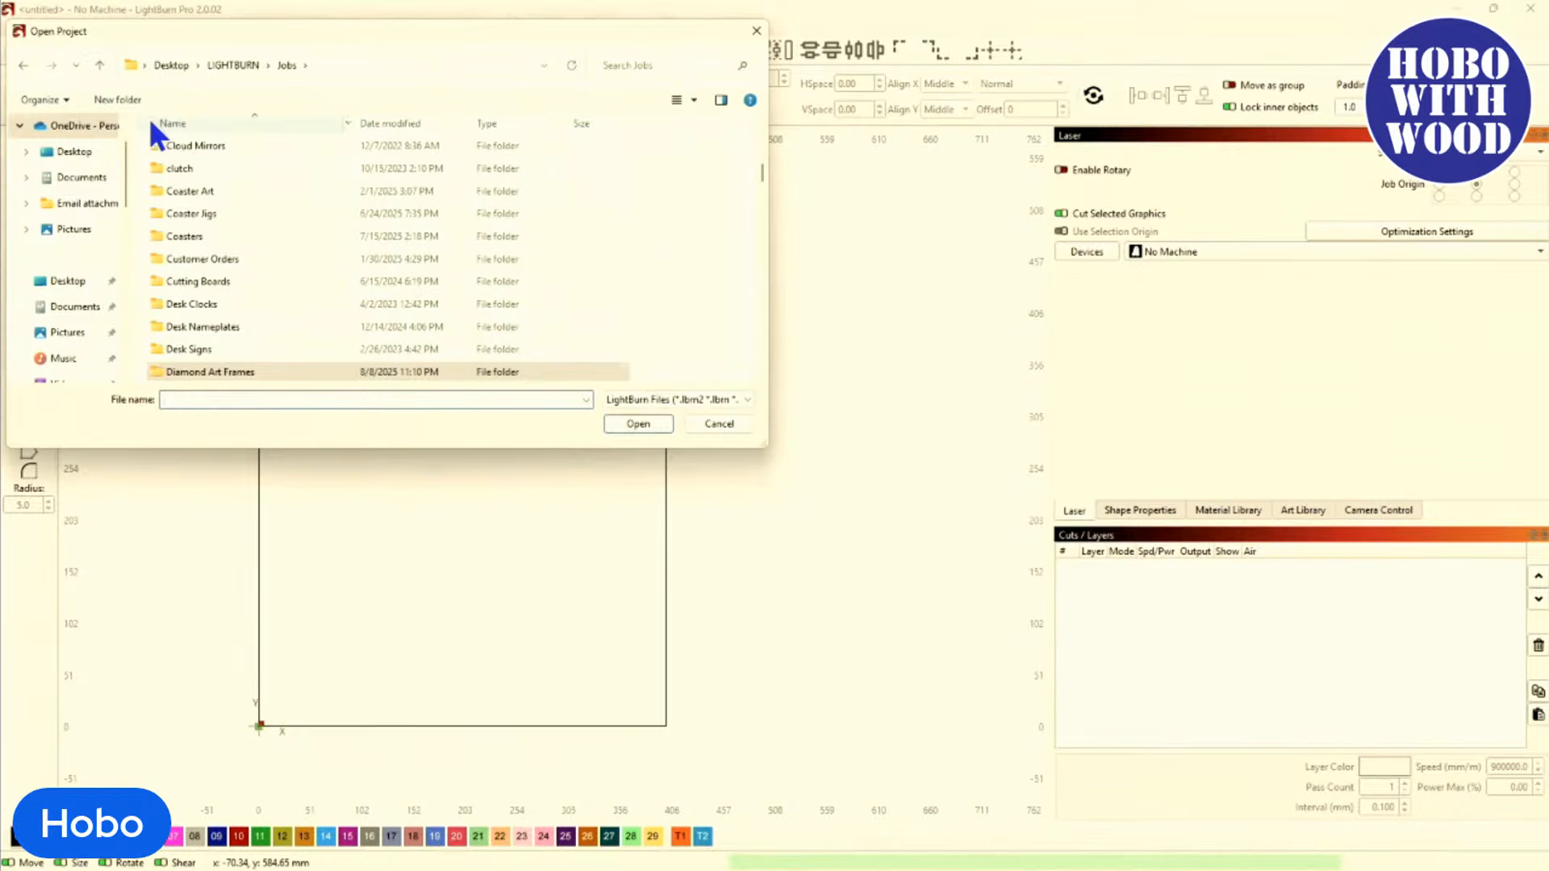
{"action": "left_click", "coordinate": [76, 151]}
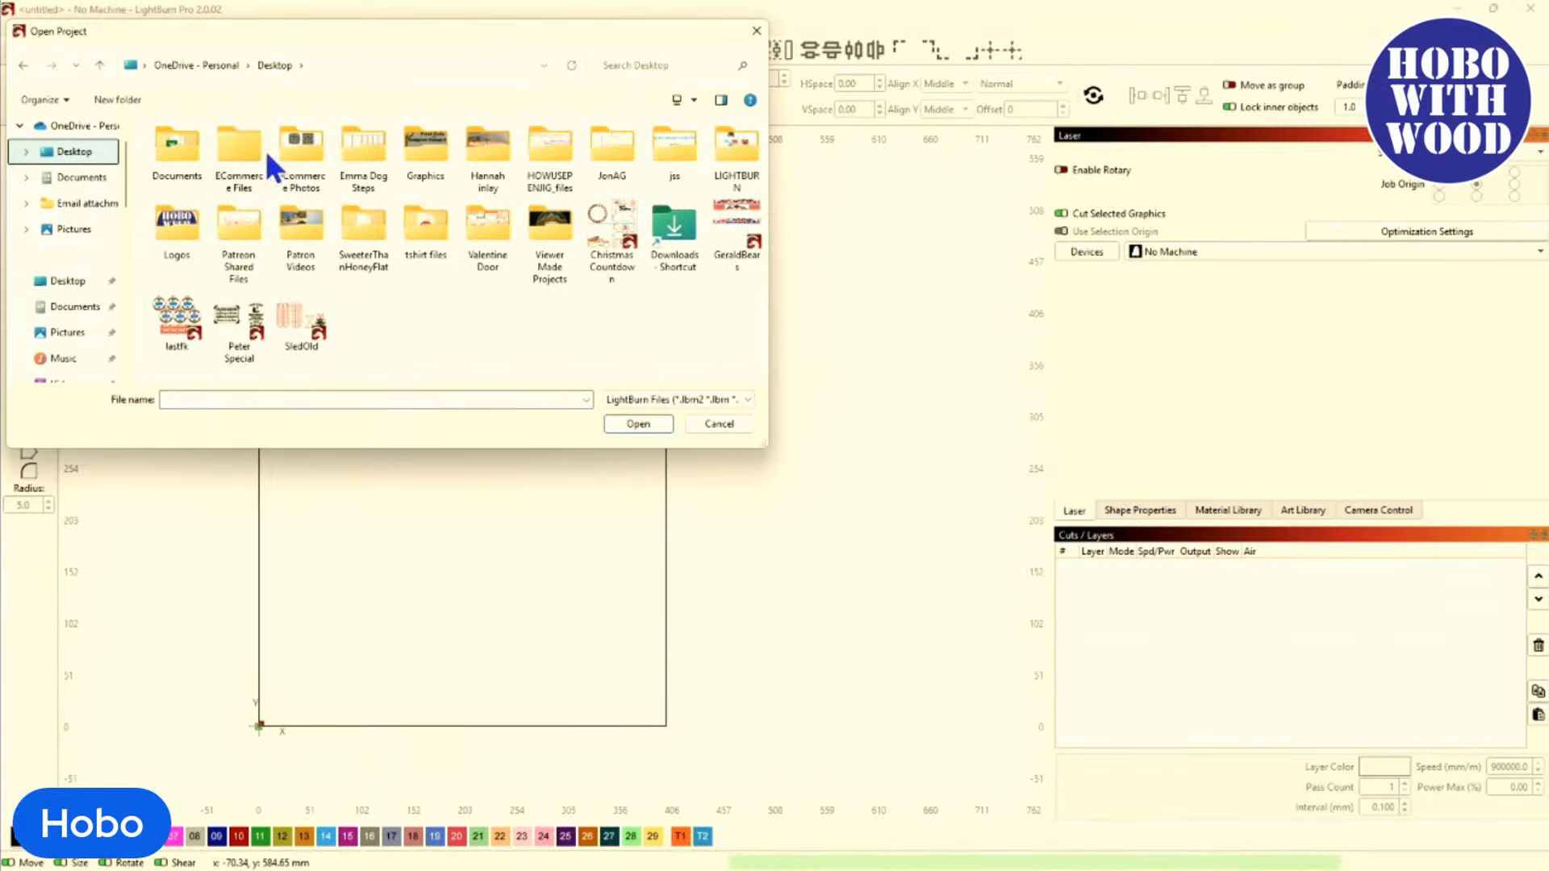
{"action": "double_click", "coordinate": [263, 166]}
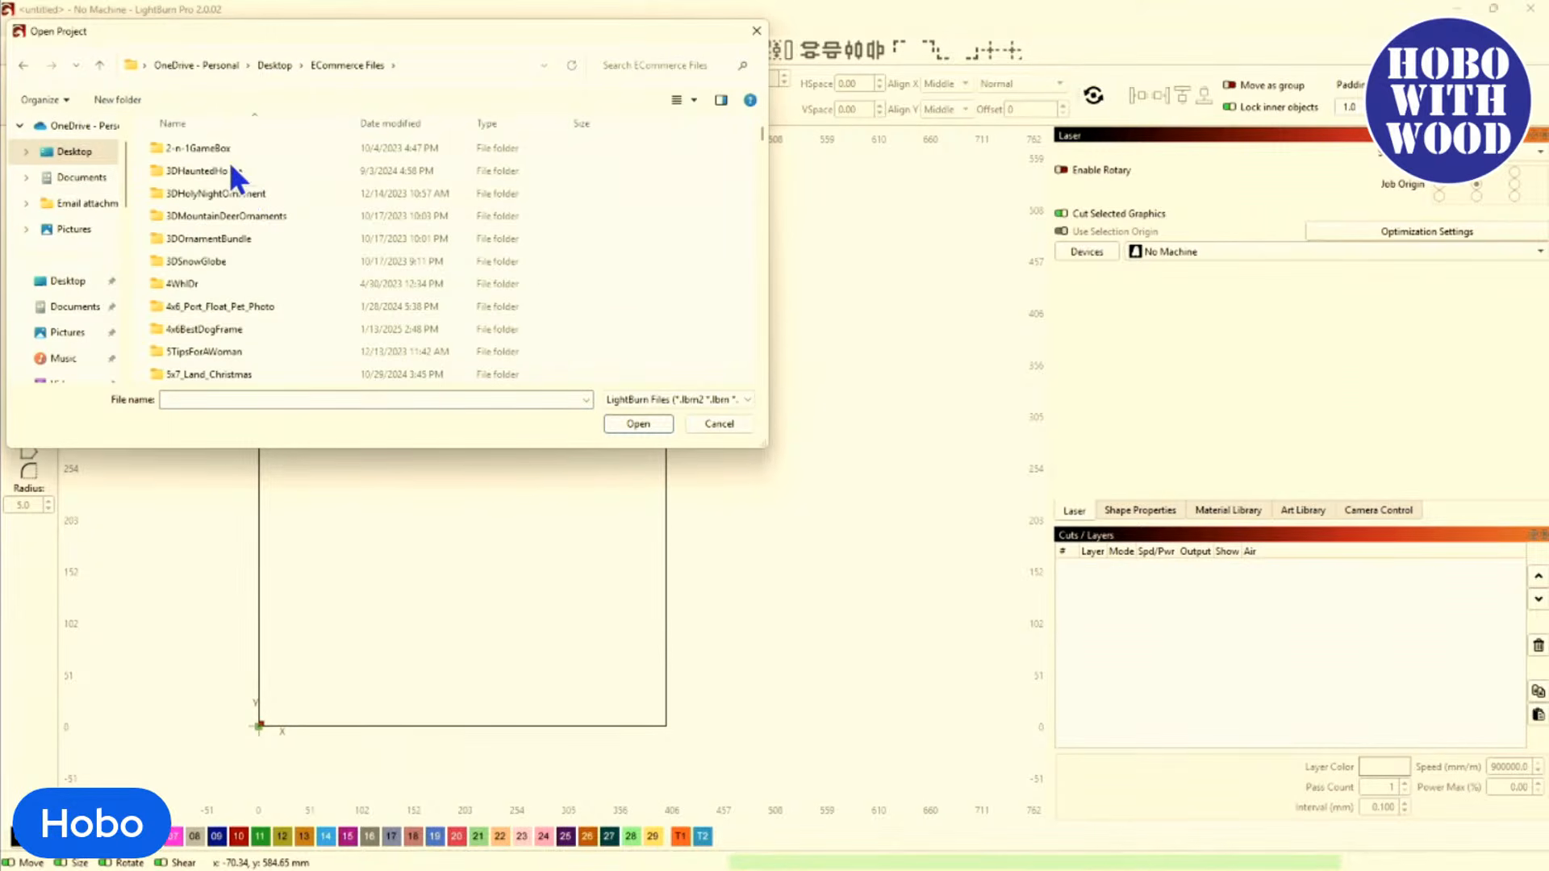
{"action": "double_click", "coordinate": [197, 268]}
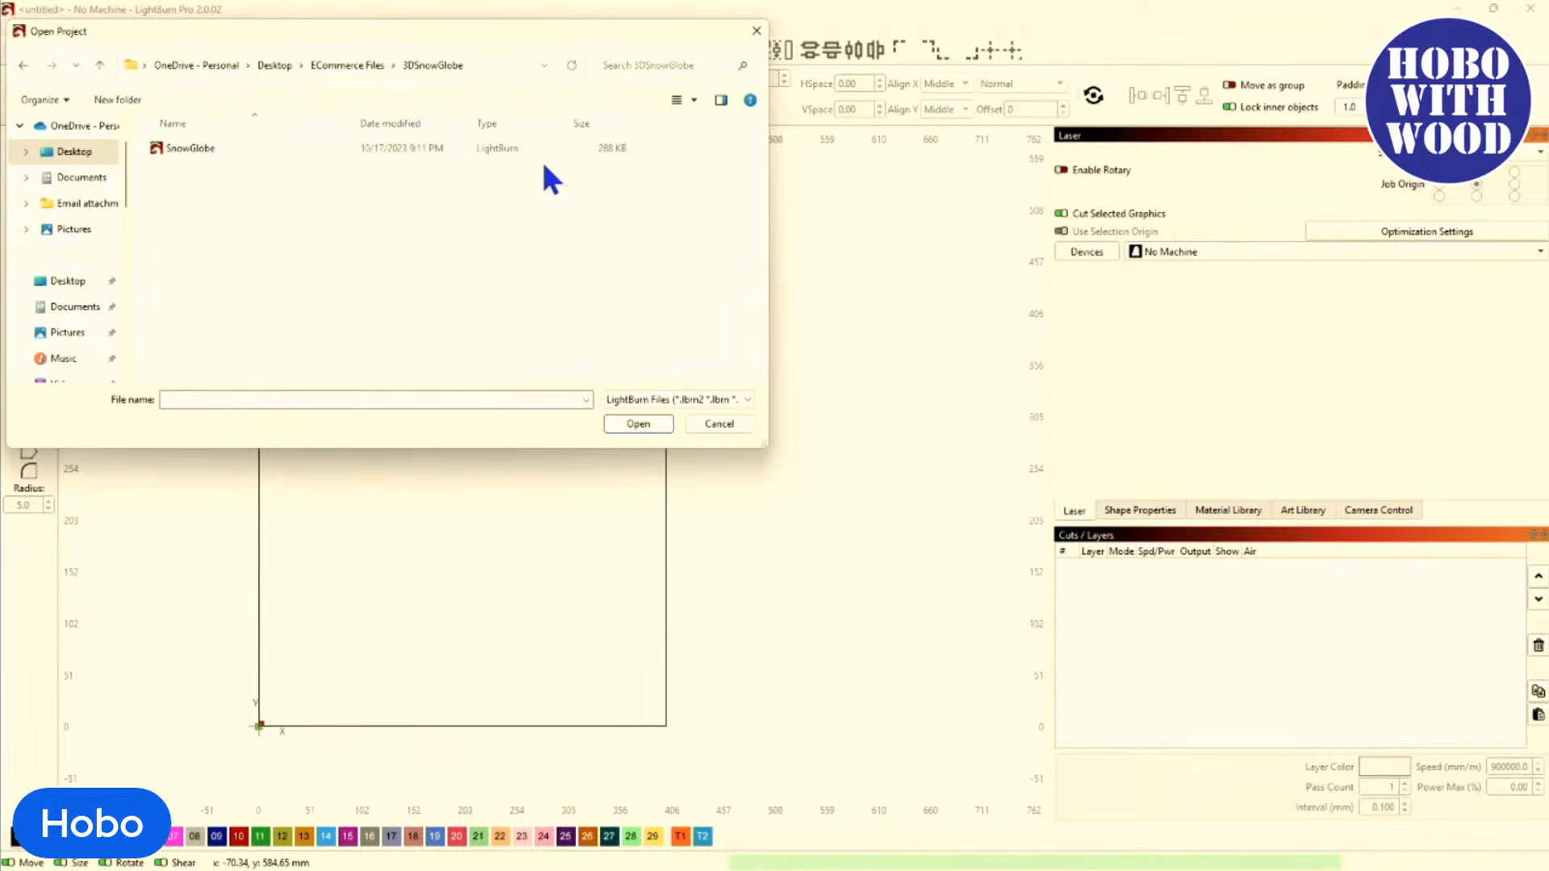
{"action": "left_click", "coordinate": [214, 153]}
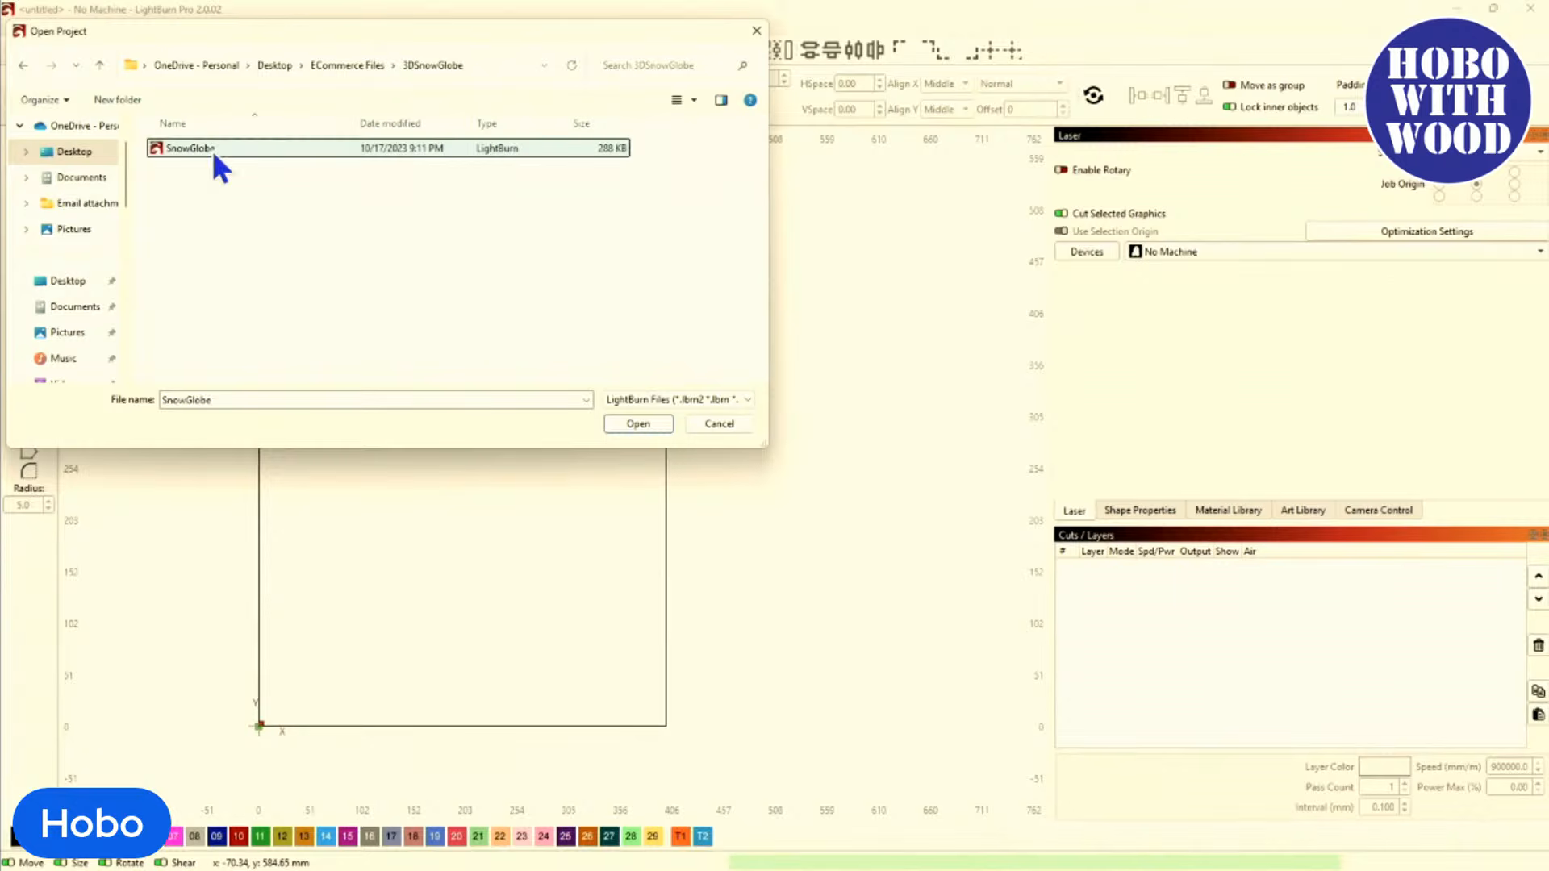
{"action": "left_click", "coordinate": [633, 423]}
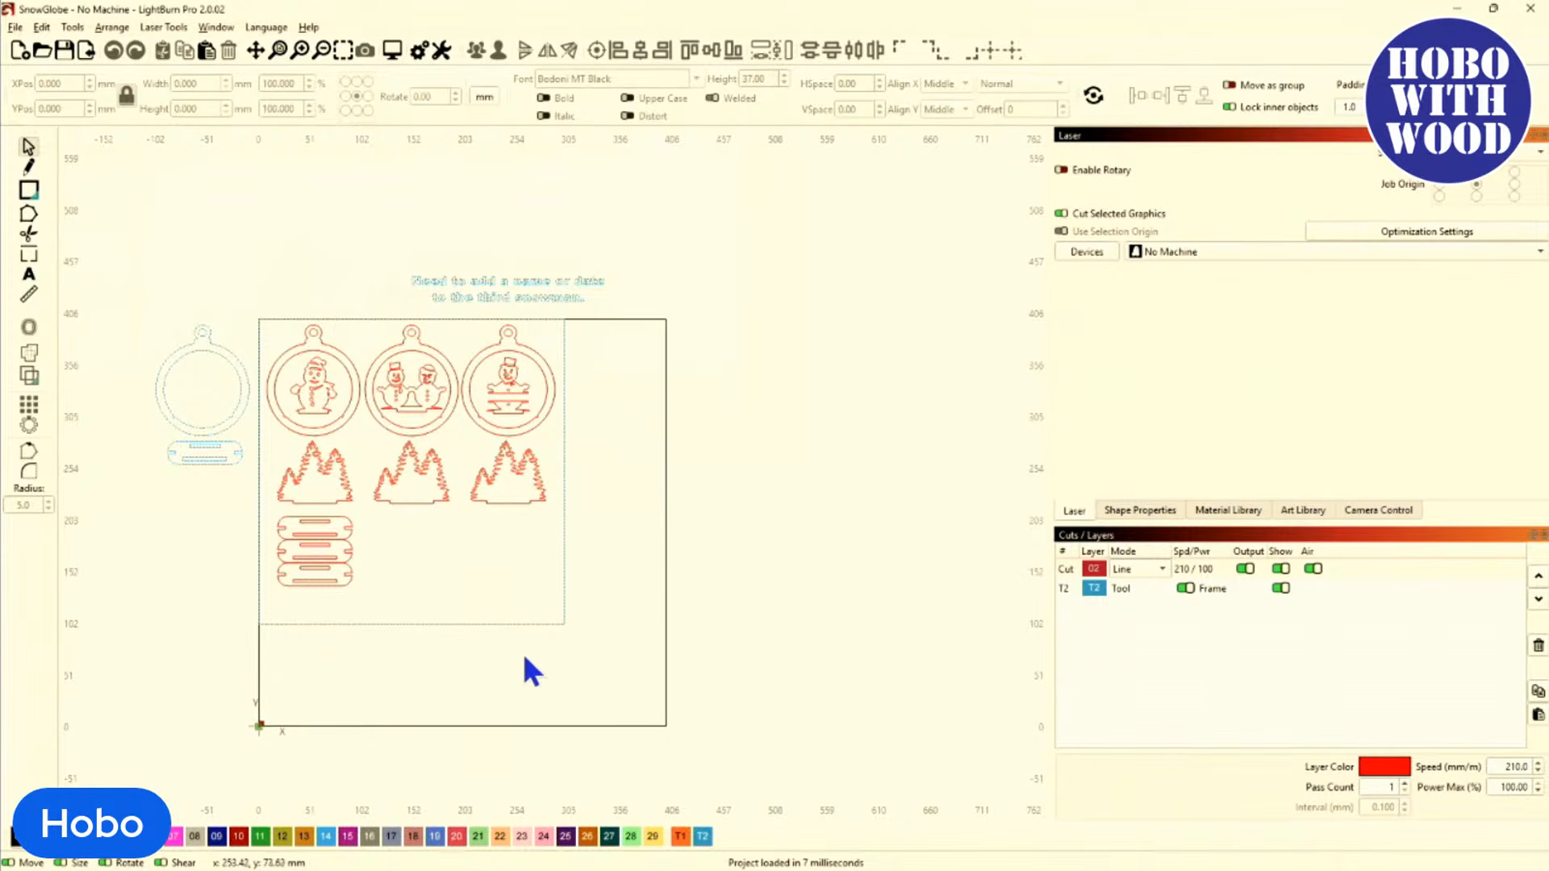
Examine the tool-layer boundary square, the note about the third snowman, and the blank ornament and base template beside the snow globes.
{"action": "left_click", "coordinate": [545, 624]}
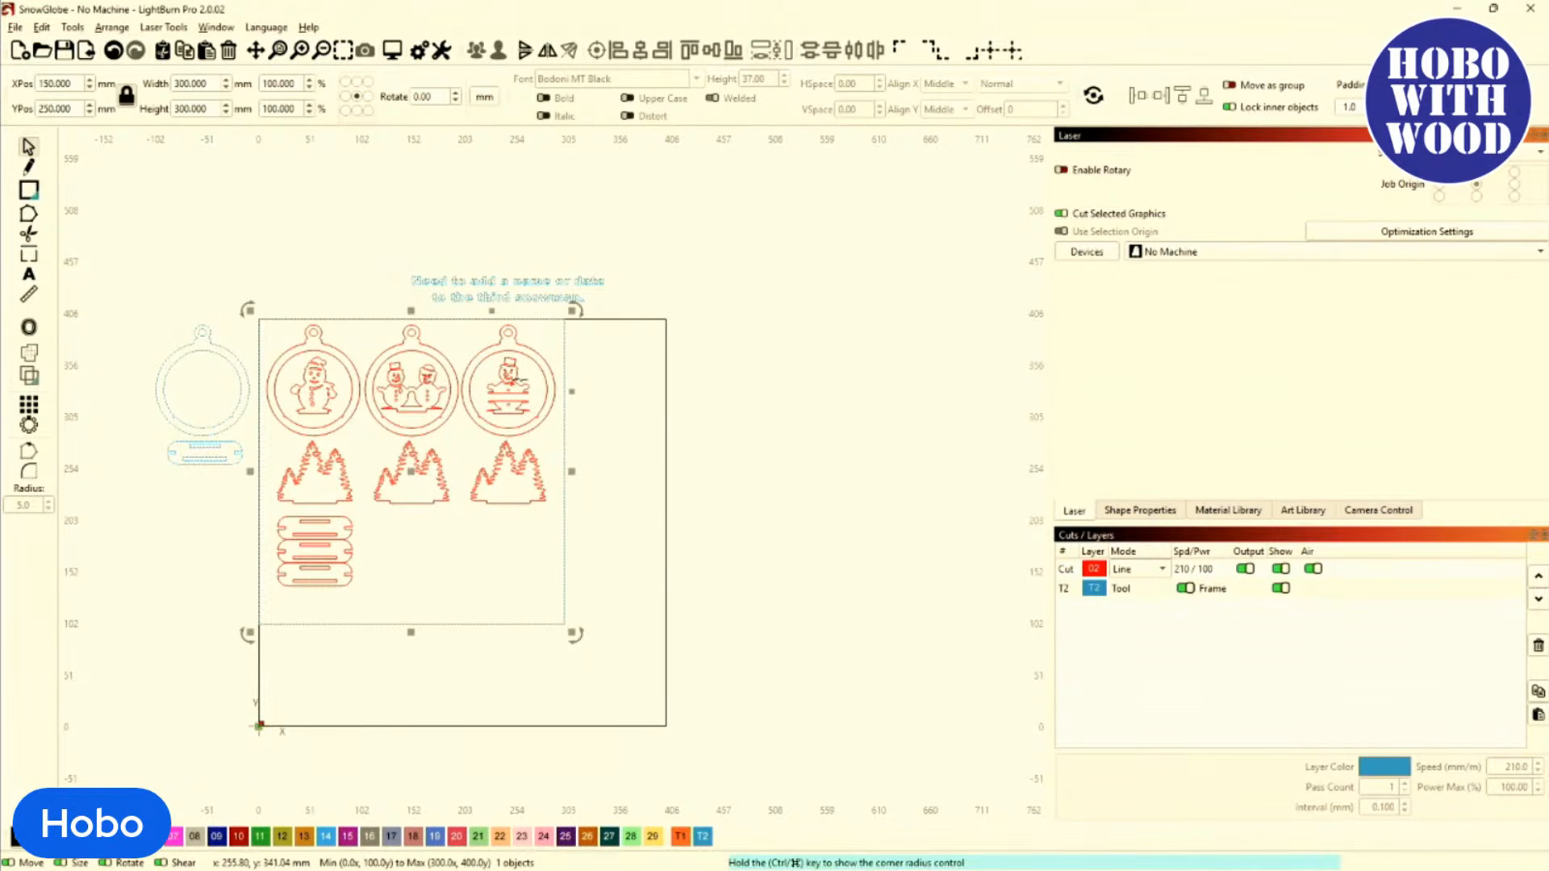
{"action": "scroll", "coordinate": [483, 305], "scroll_direction": "up", "scroll_amount": 5}
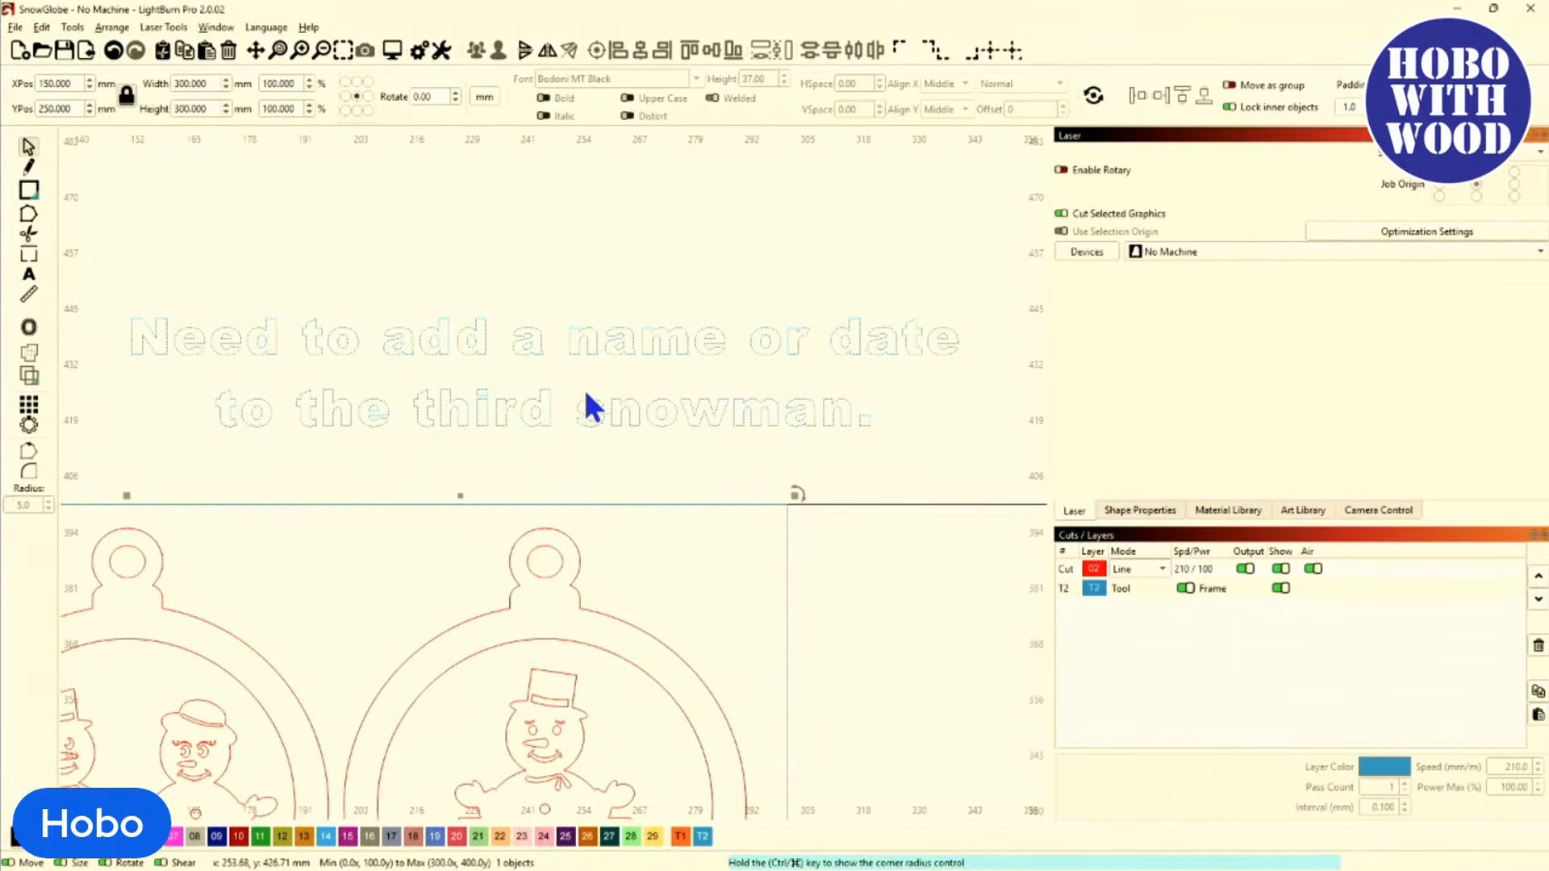
{"action": "scroll", "coordinate": [583, 386], "scroll_direction": "down", "scroll_amount": 6}
{"action": "scroll", "coordinate": [260, 504], "scroll_direction": "up", "scroll_amount": 3}
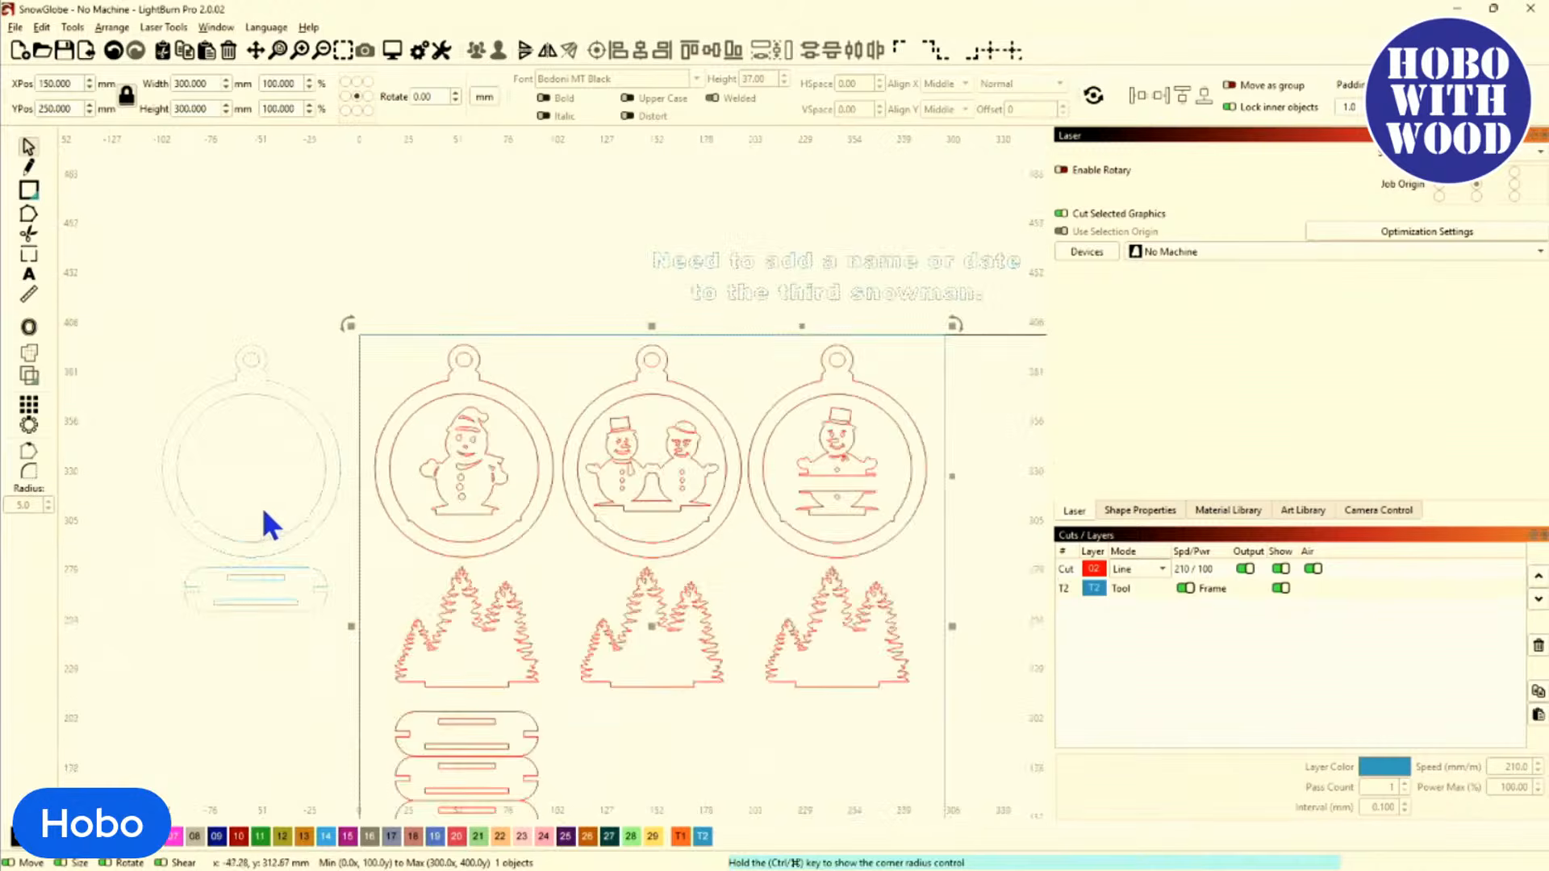
{"action": "scroll", "coordinate": [259, 505], "scroll_direction": "up", "scroll_amount": 2}
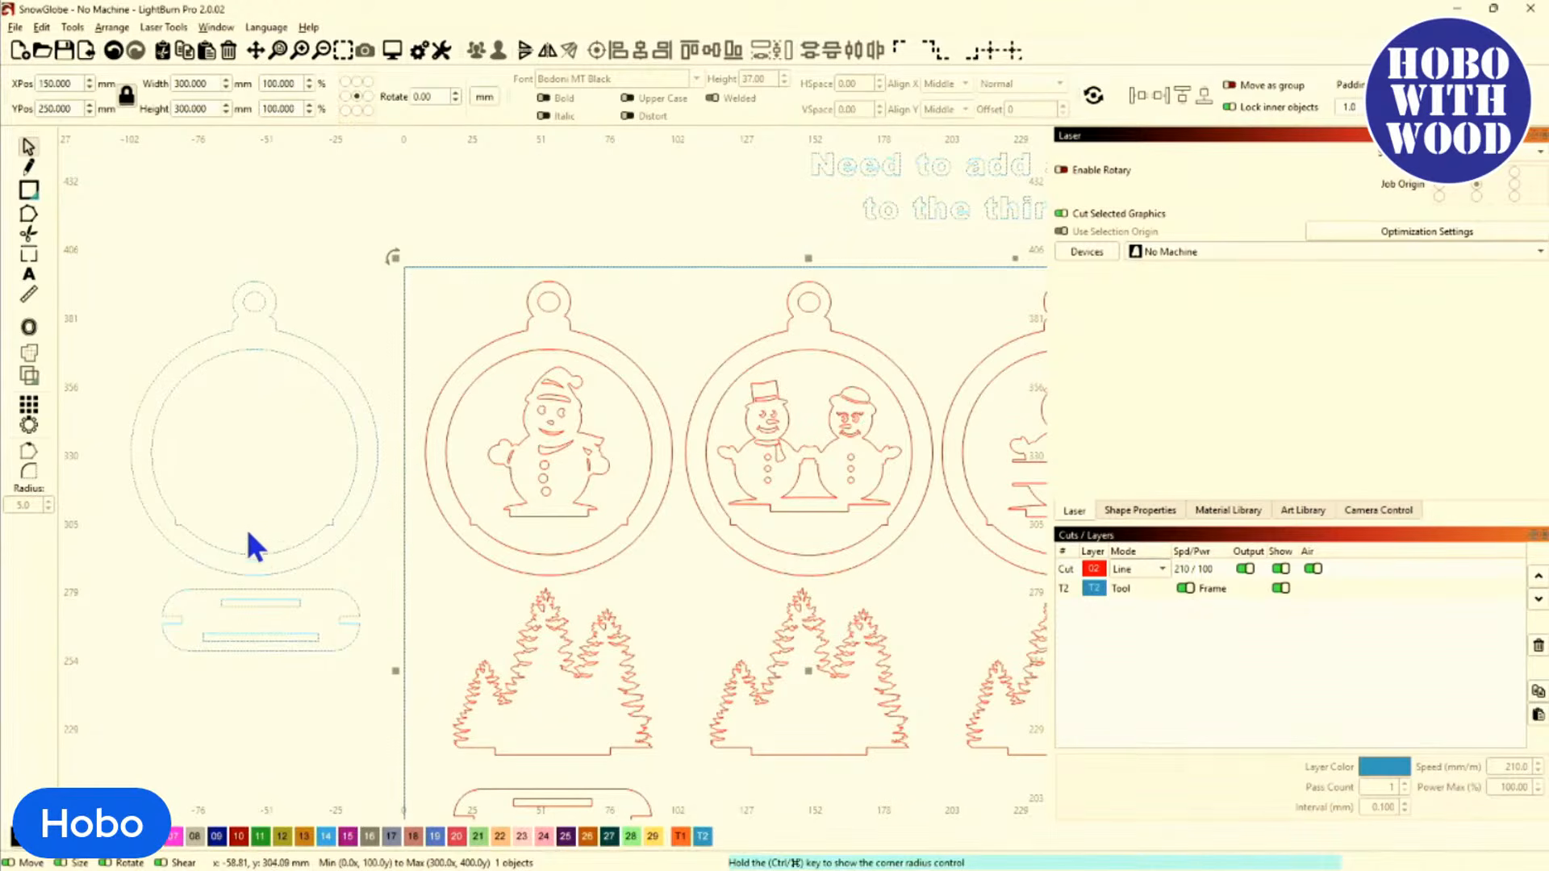
{"action": "scroll", "coordinate": [249, 541], "scroll_direction": "down", "scroll_amount": 3}
{"action": "scroll", "coordinate": [245, 540], "scroll_direction": "down", "scroll_amount": 2}
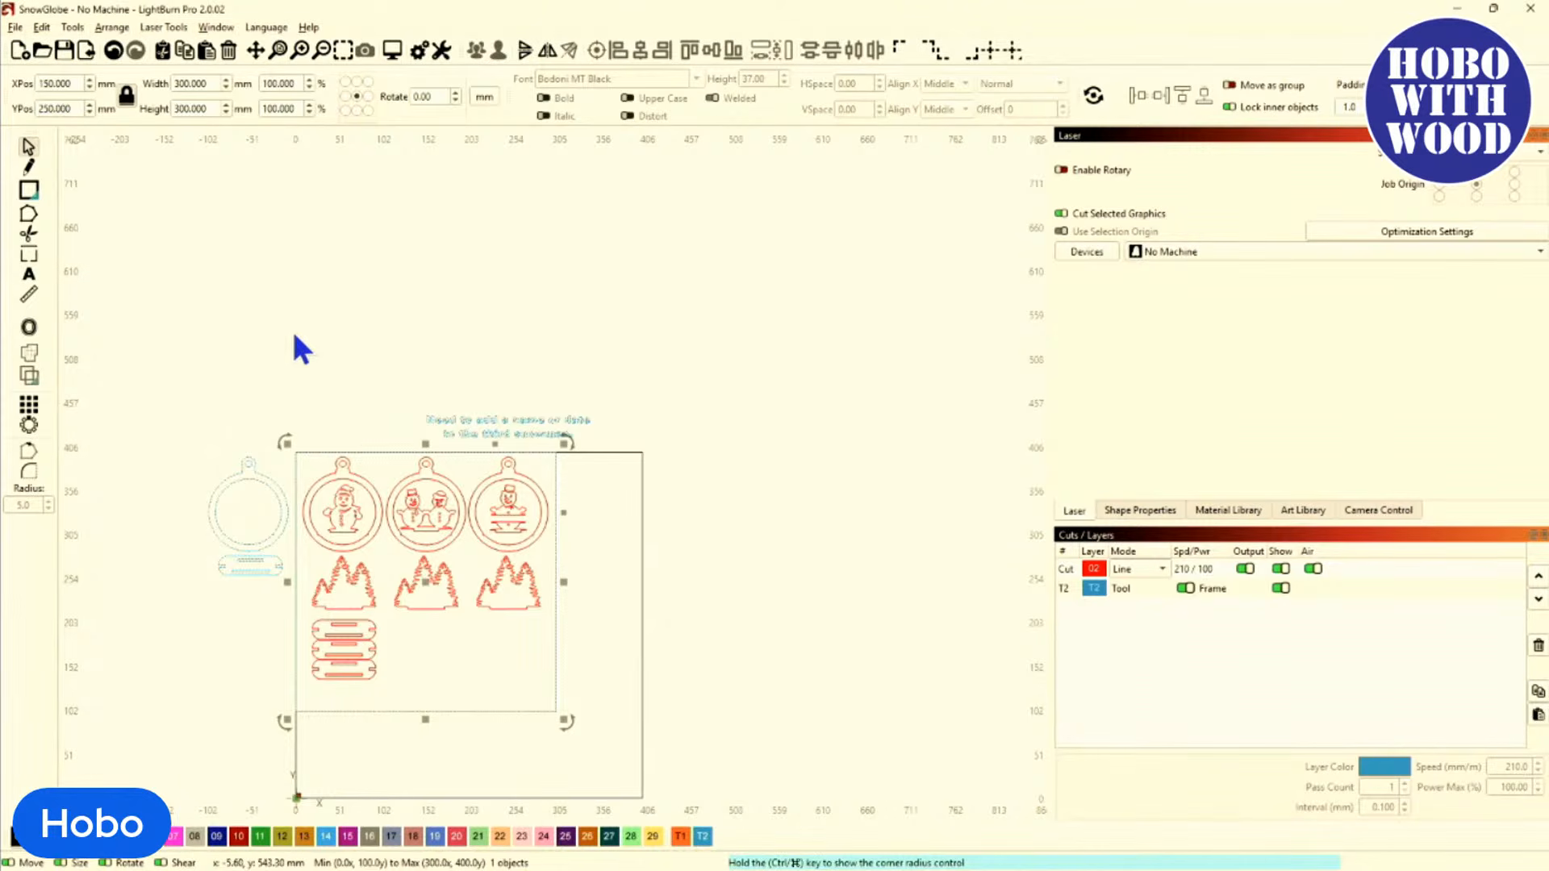
Move the complete SnowGlobe artwork, including its note and templates, out of the workspace to the empty area beside it.
{"action": "scroll", "coordinate": [294, 336], "scroll_direction": "down", "scroll_amount": 3}
{"action": "mouse_move", "coordinate": [168, 308]}
{"action": "left_mouse_down"}
{"action": "mouse_move", "coordinate": [380, 515]}
{"action": "mouse_move", "coordinate": [517, 584]}
{"action": "left_mouse_up"}
{"action": "left_click_drag", "start_coordinate": [422, 473], "coordinate": [707, 484]}
{"action": "left_click_drag", "start_coordinate": [382, 389], "coordinate": [540, 436]}
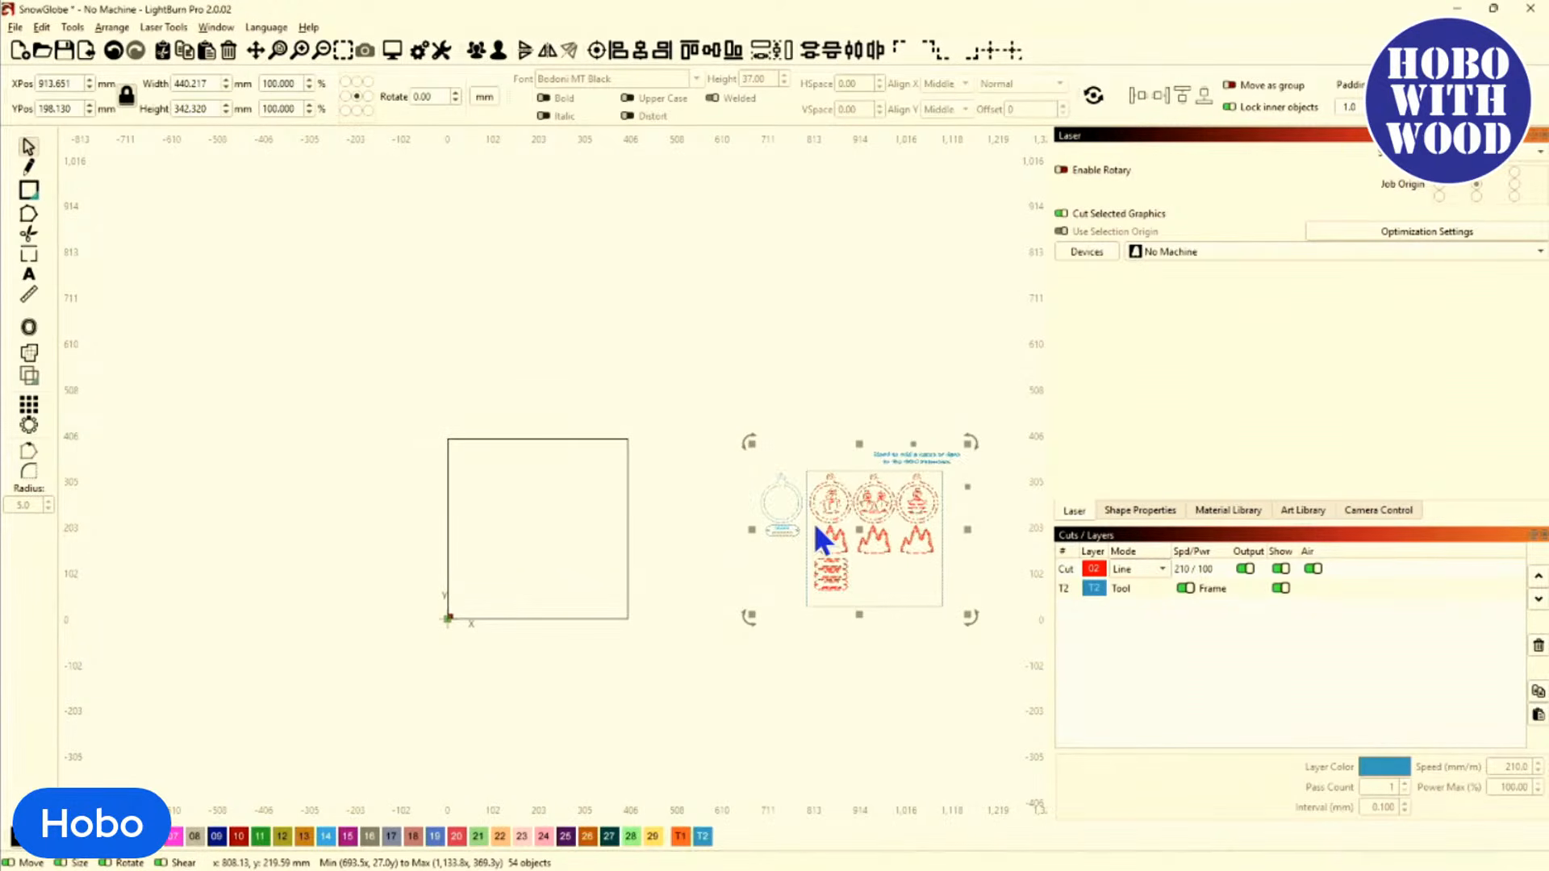
Import the SnowGlobe design from the 3DSnowGlobe folder inside ECommerce Files on the OneDrive desktop.
{"action": "left_click", "coordinate": [86, 56]}
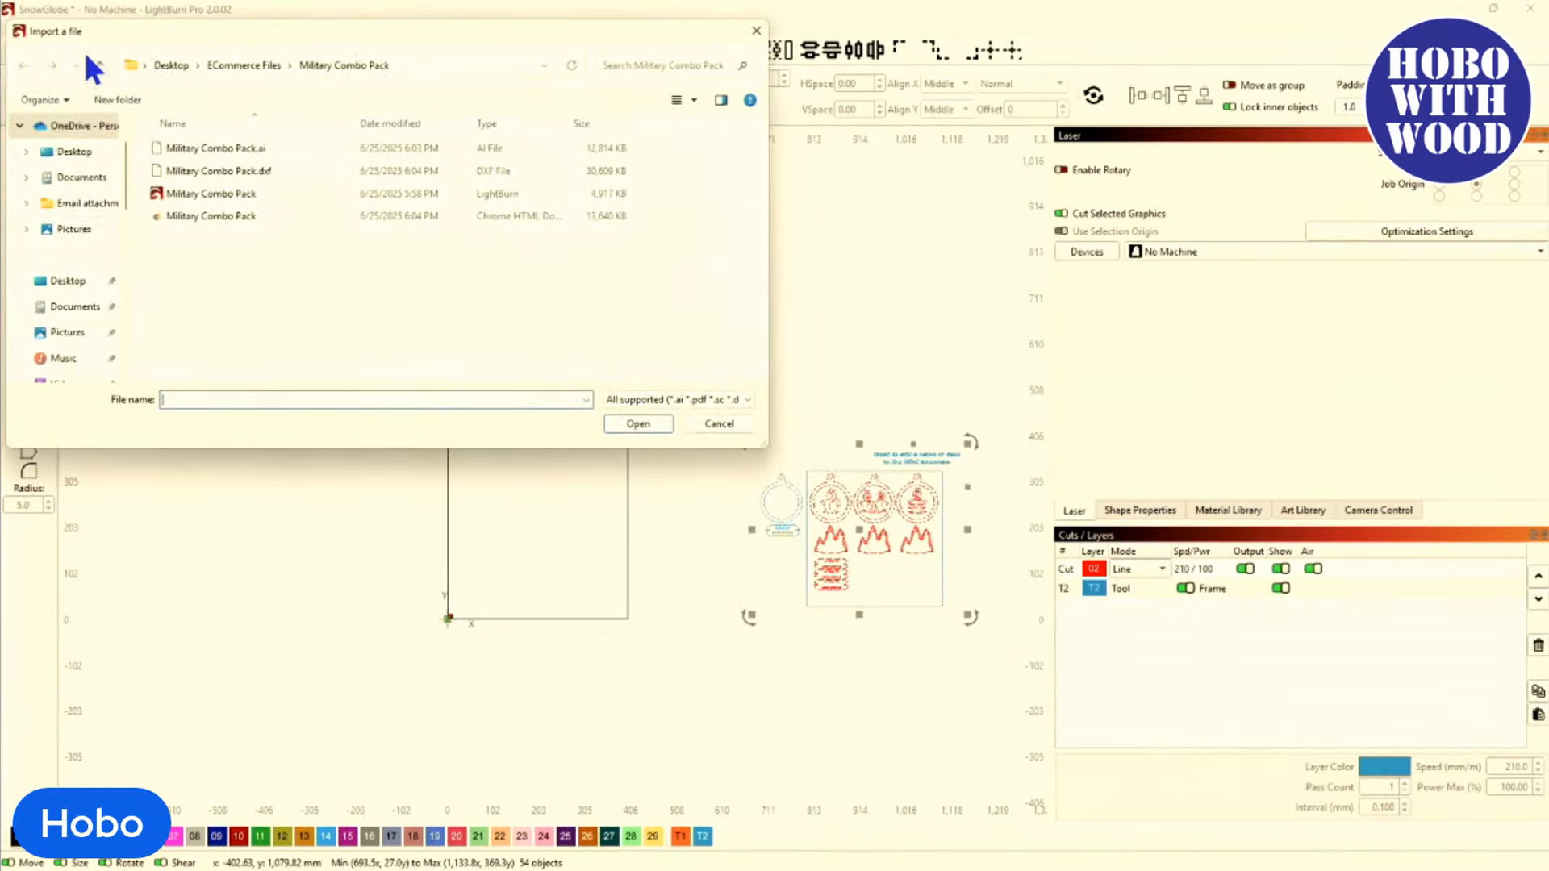
{"action": "left_click", "coordinate": [71, 152]}
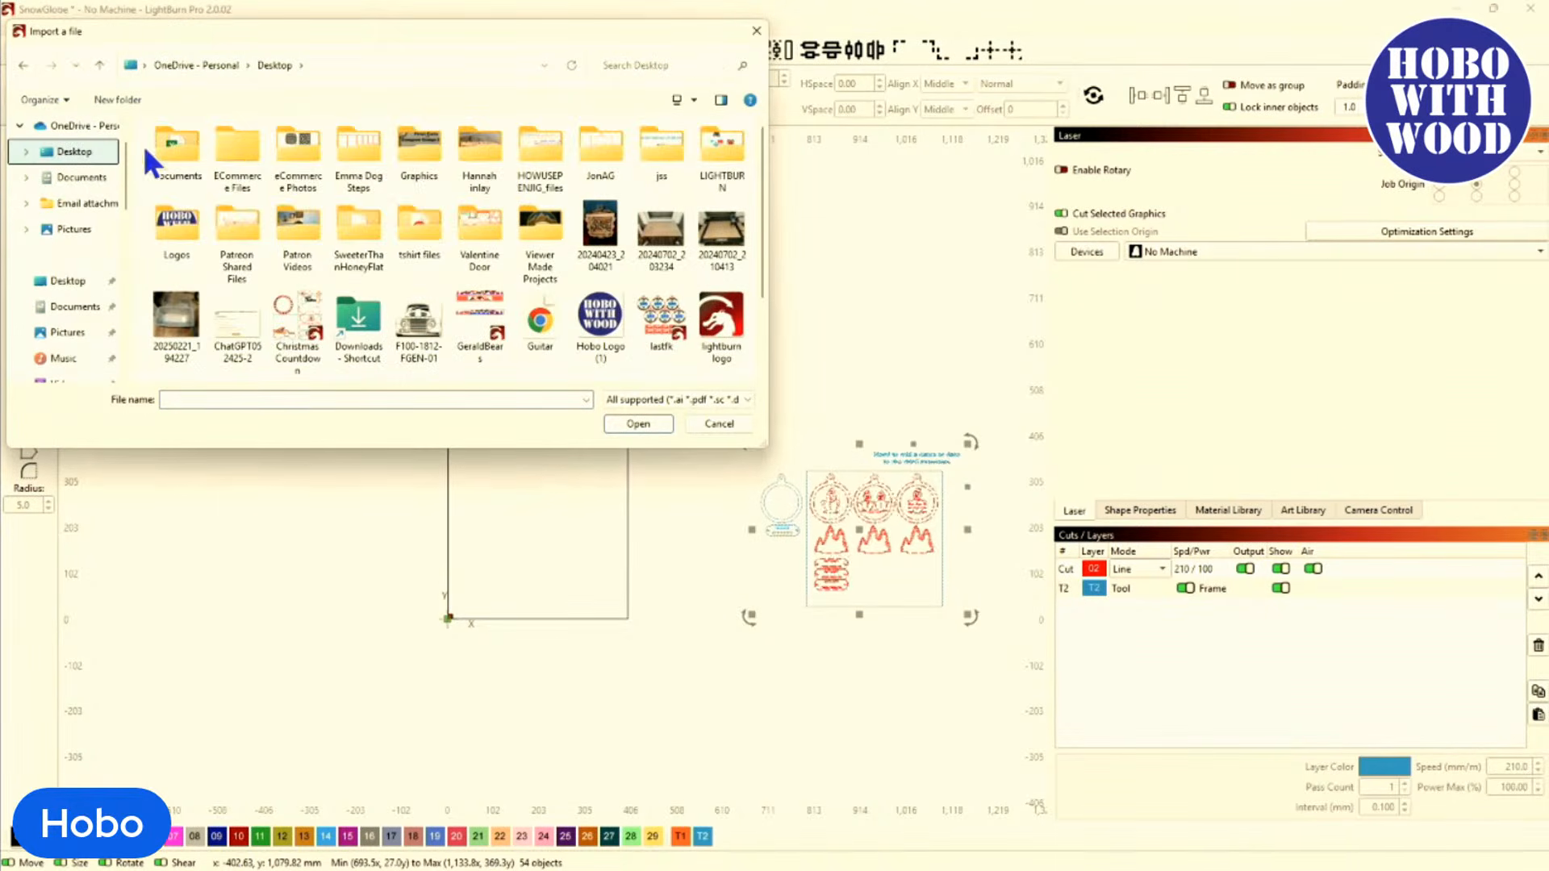
{"action": "double_click", "coordinate": [230, 148]}
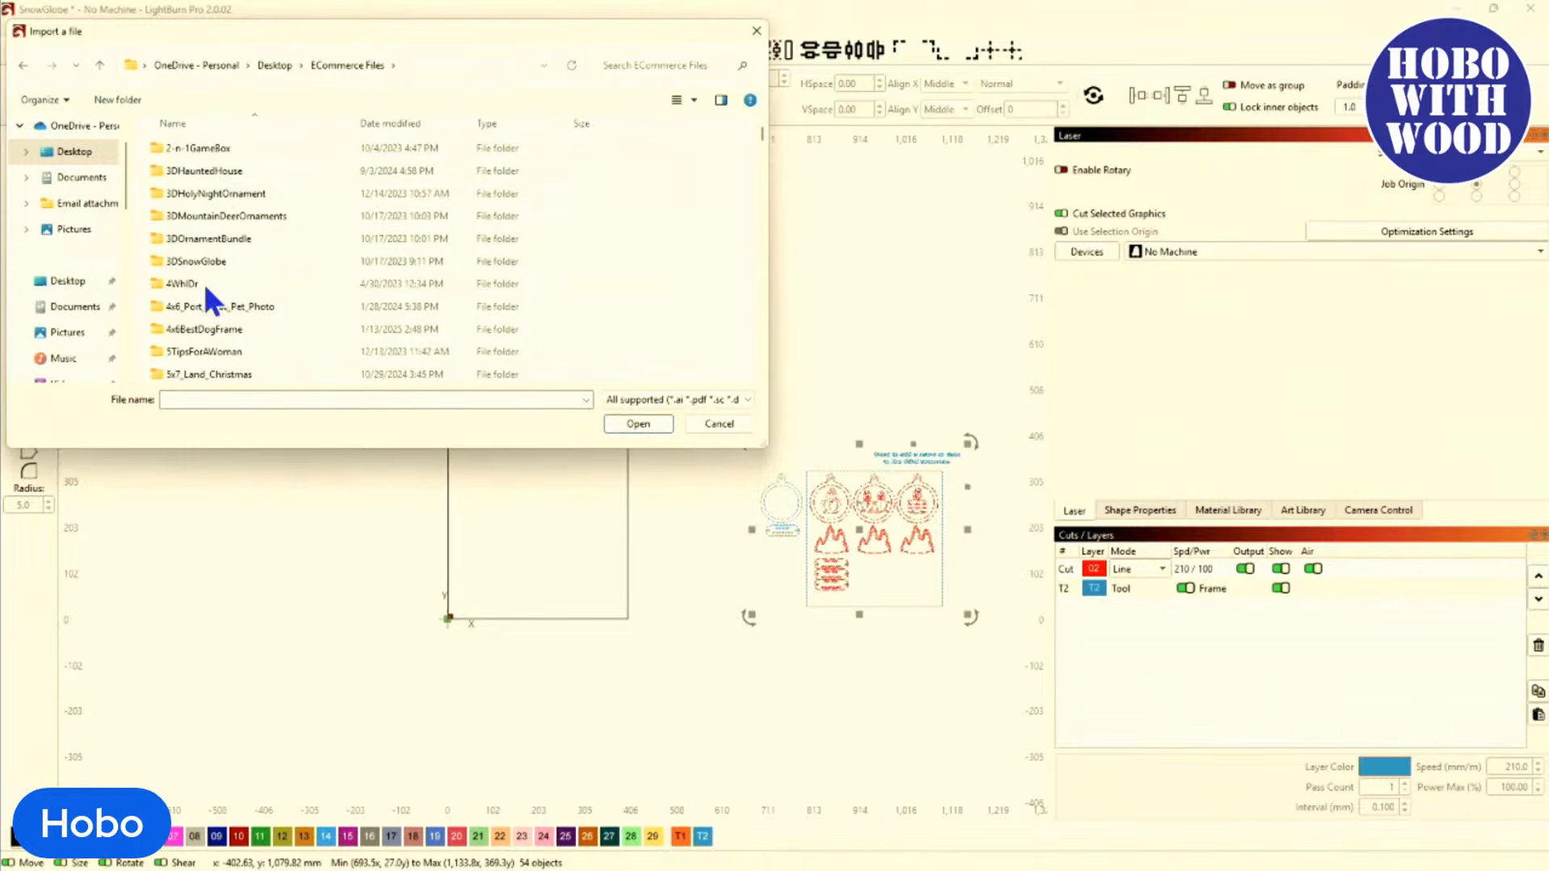
{"action": "mouse_move", "coordinate": [209, 284]}
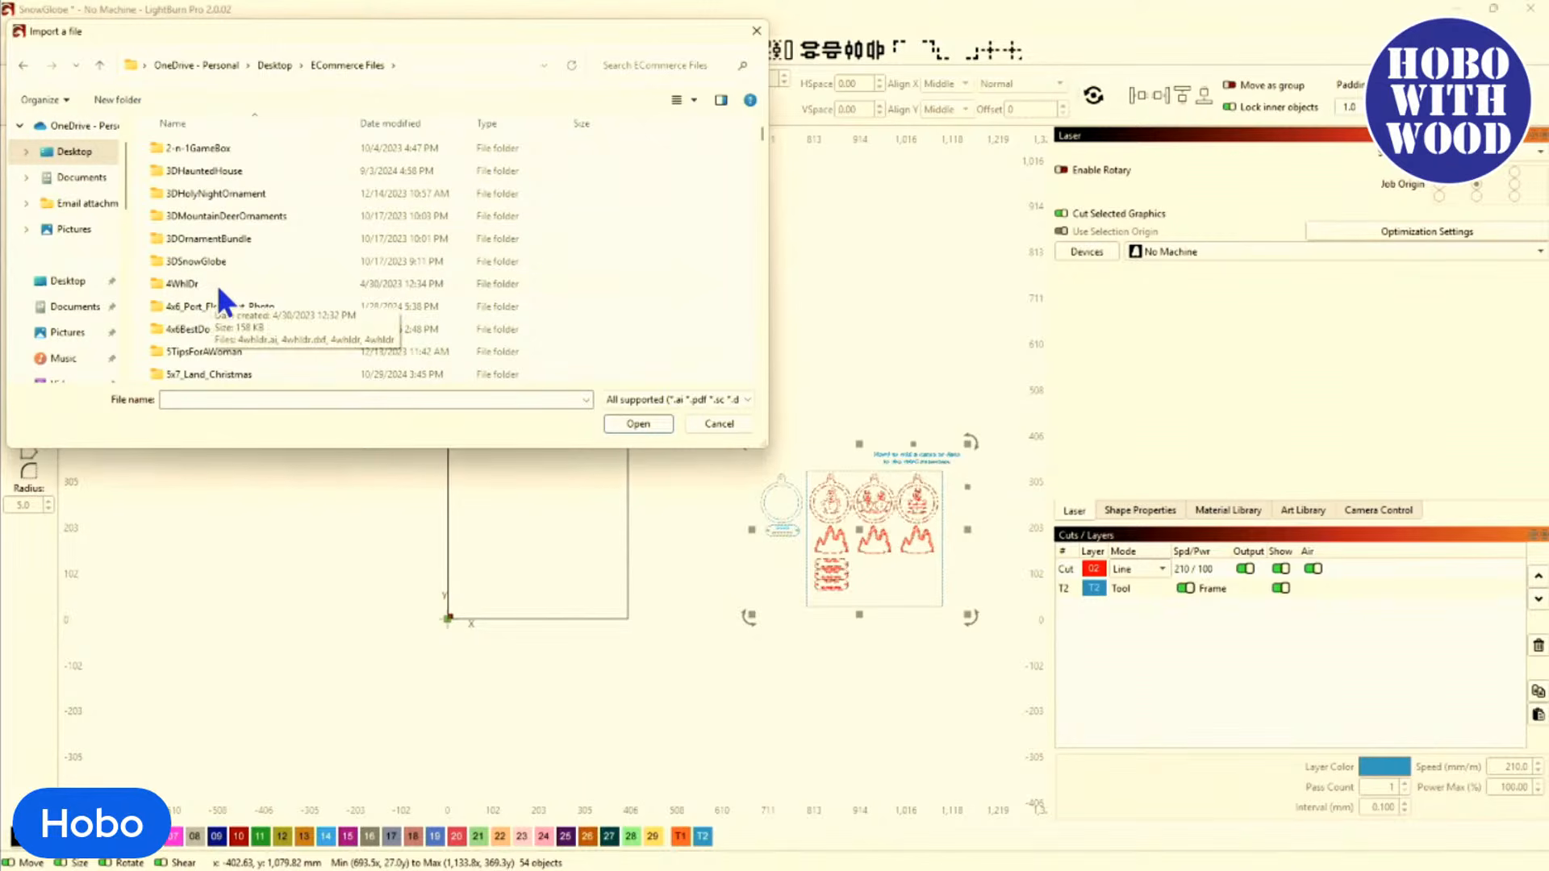
{"action": "scroll", "coordinate": [218, 291], "scroll_direction": "down", "scroll_amount": 4}
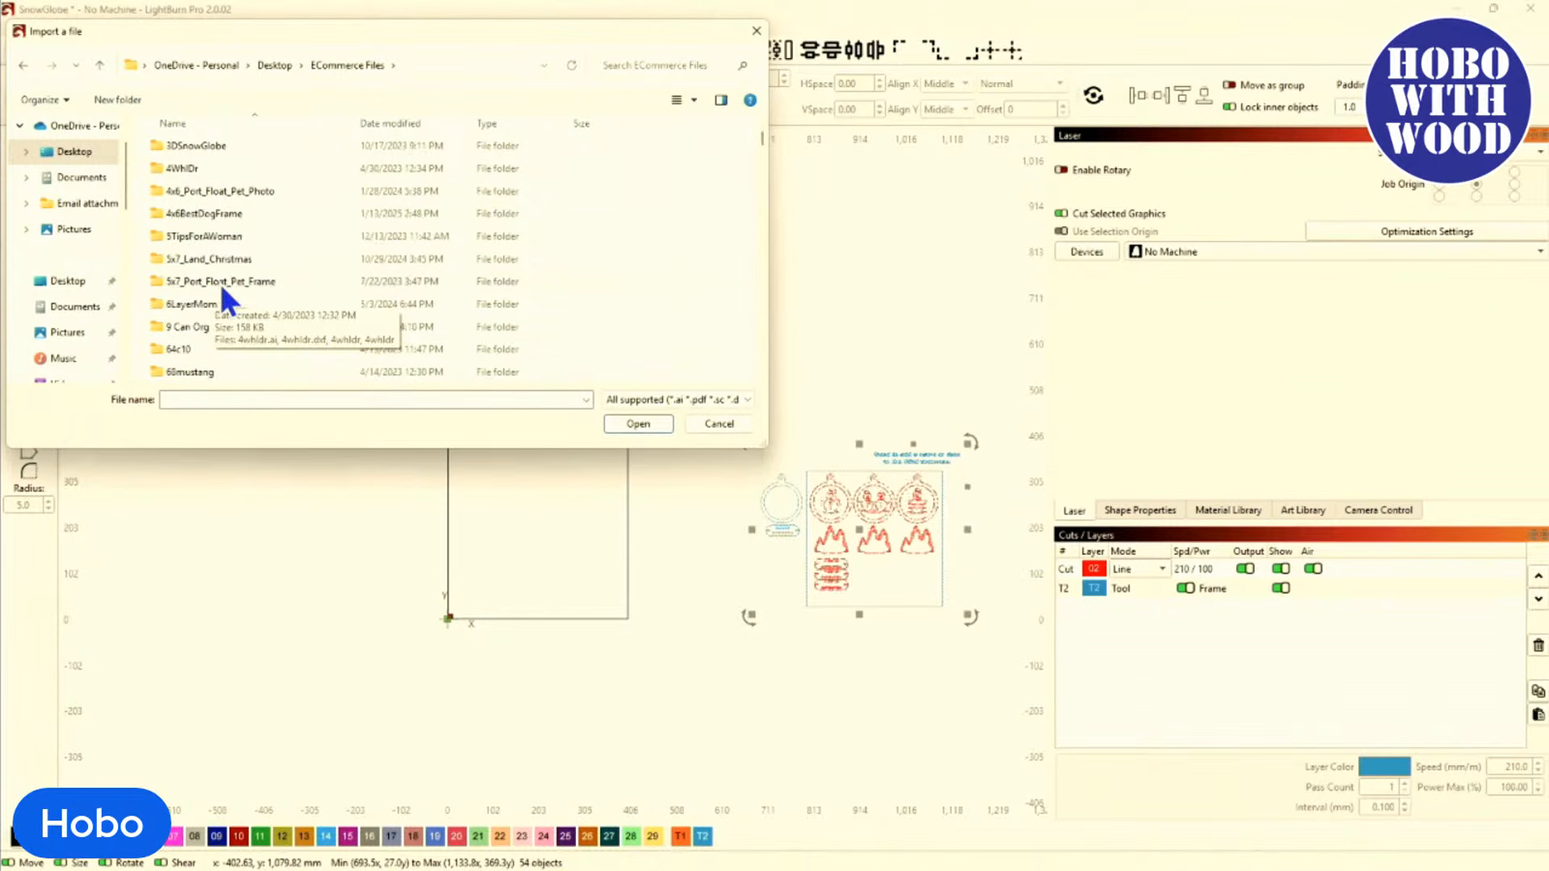
{"action": "scroll", "coordinate": [222, 287], "scroll_direction": "up", "scroll_amount": 4}
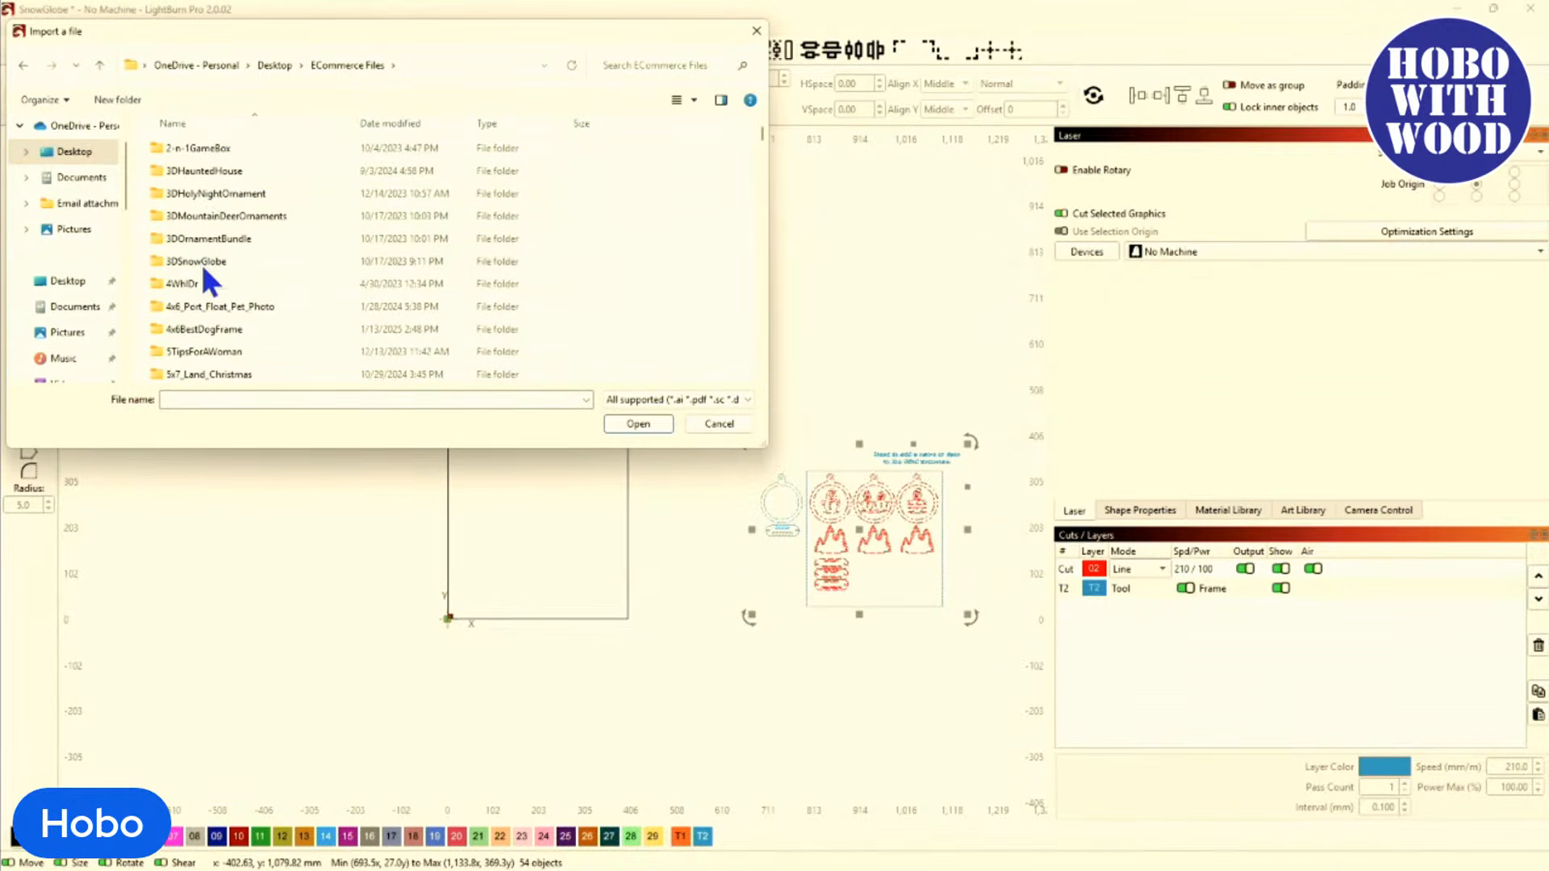
{"action": "double_click", "coordinate": [202, 263]}
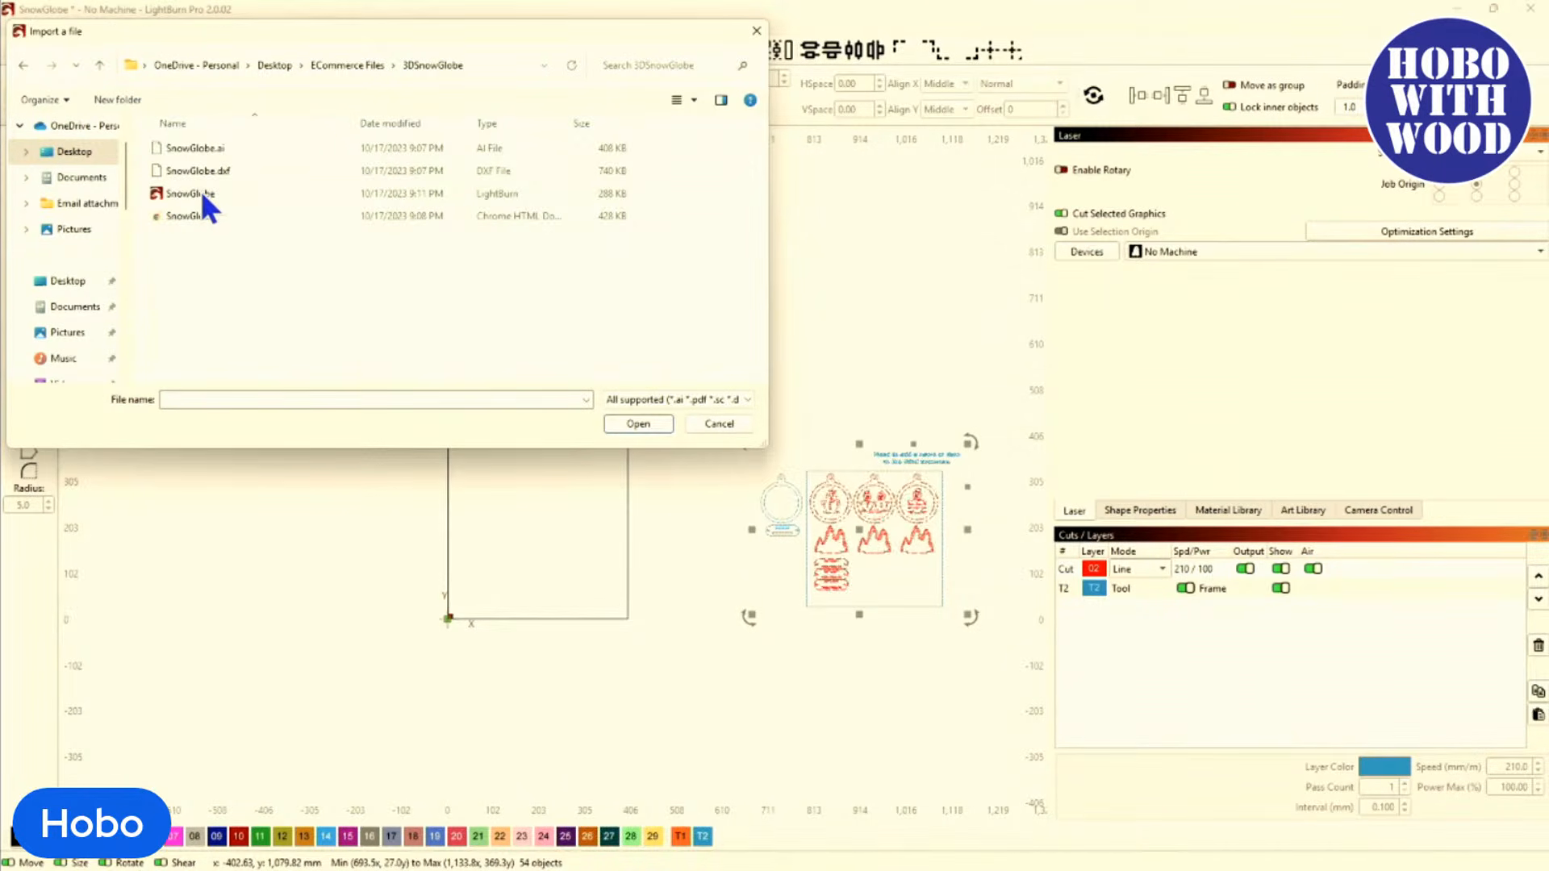
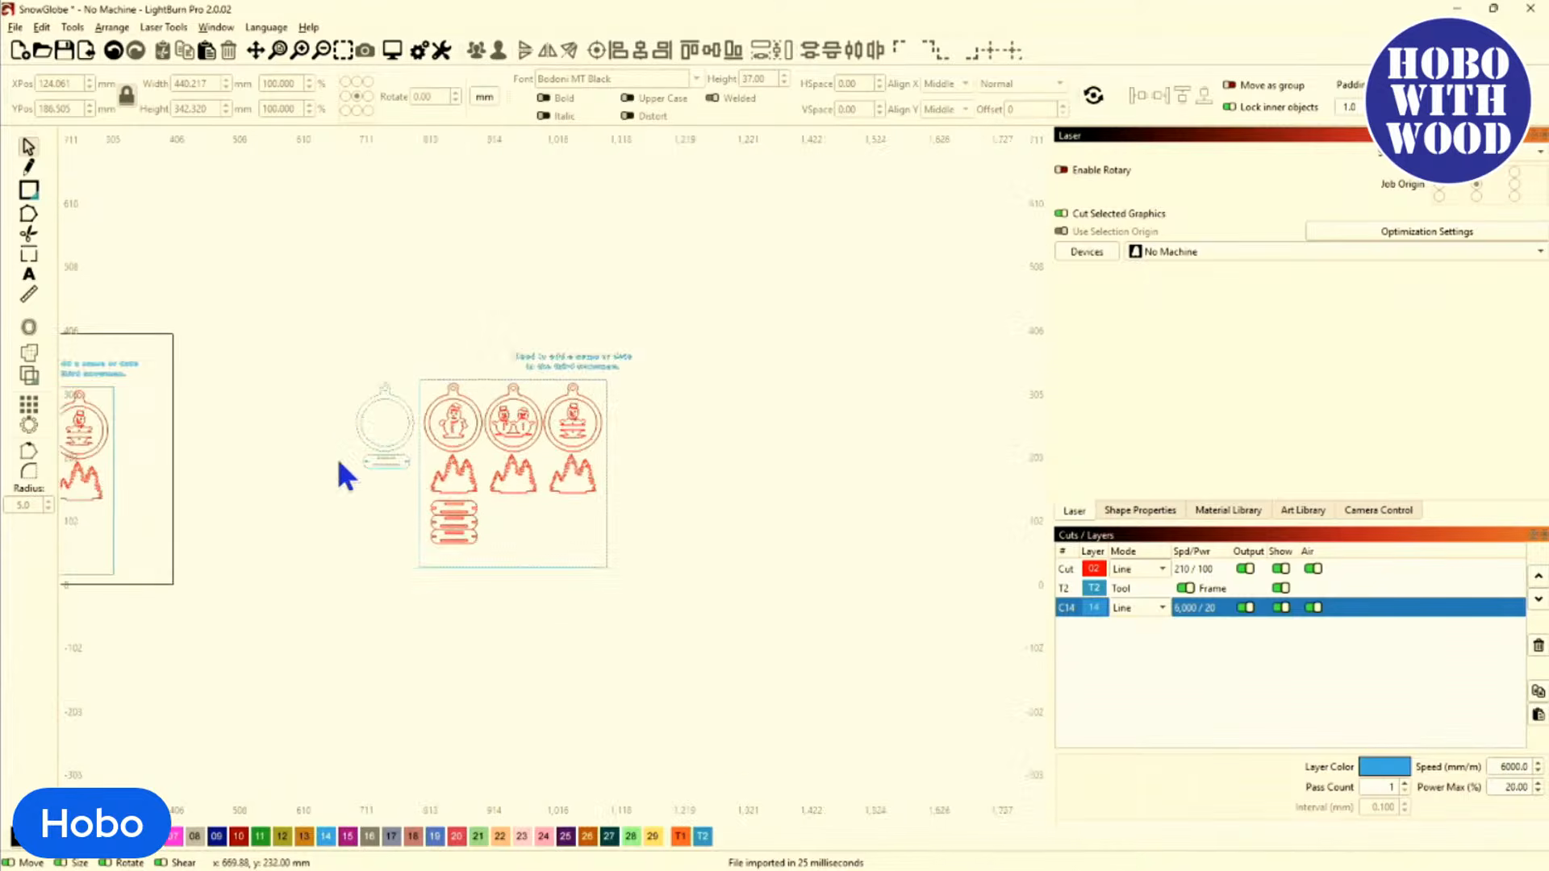
Compare the artwork on tool layer T2 with the imported copy's shapes on line layer C14.
{"action": "left_click", "coordinate": [1063, 591]}
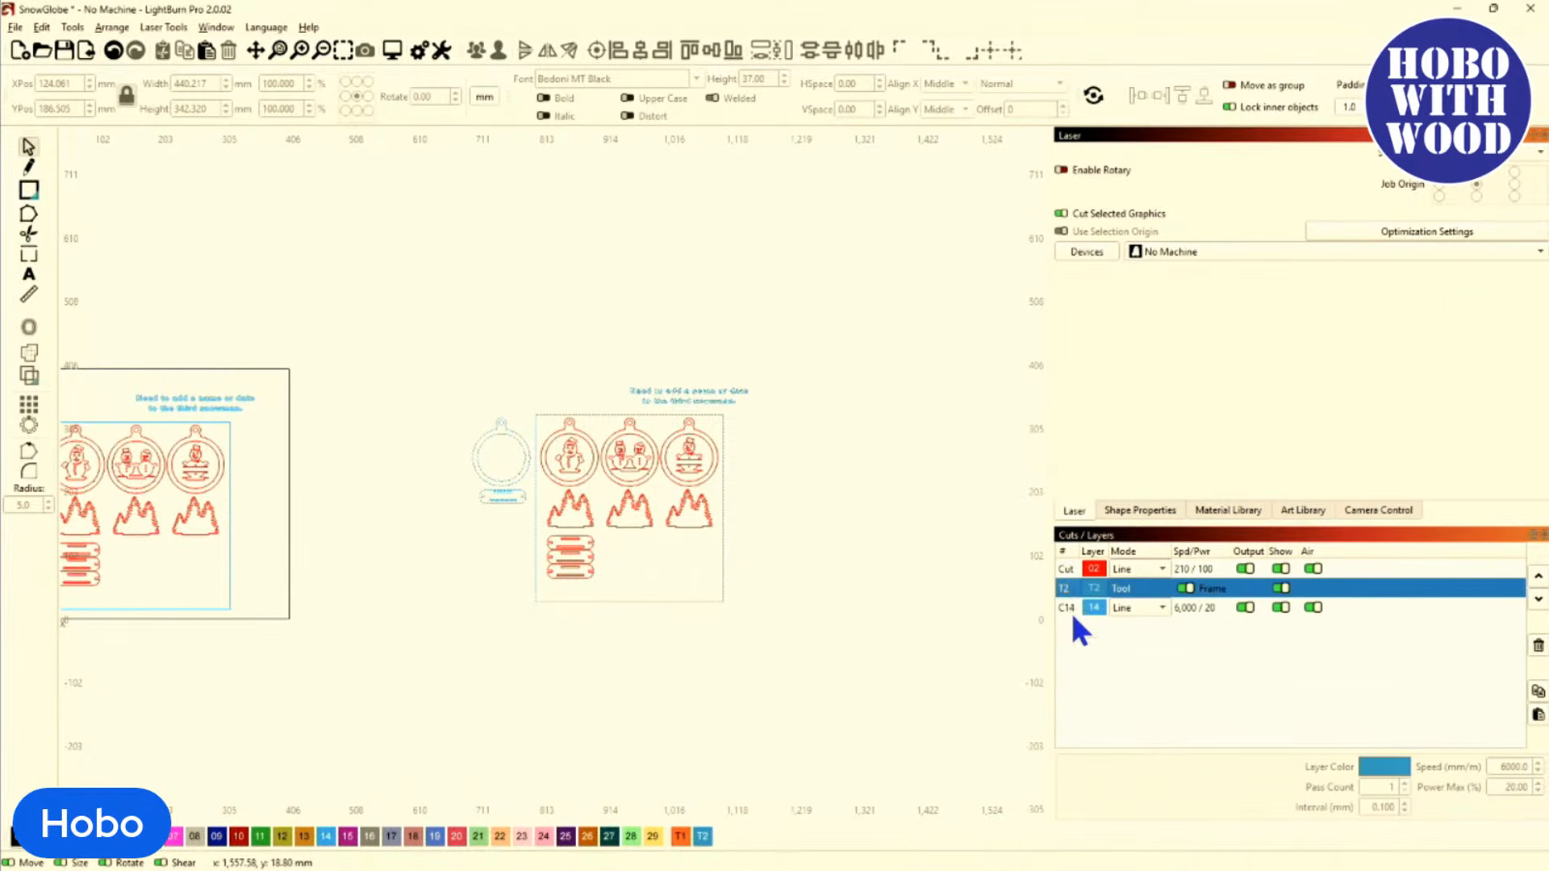
{"action": "left_click", "coordinate": [1070, 610]}
{"action": "scroll", "coordinate": [419, 595], "scroll_direction": "down", "scroll_amount": 6}
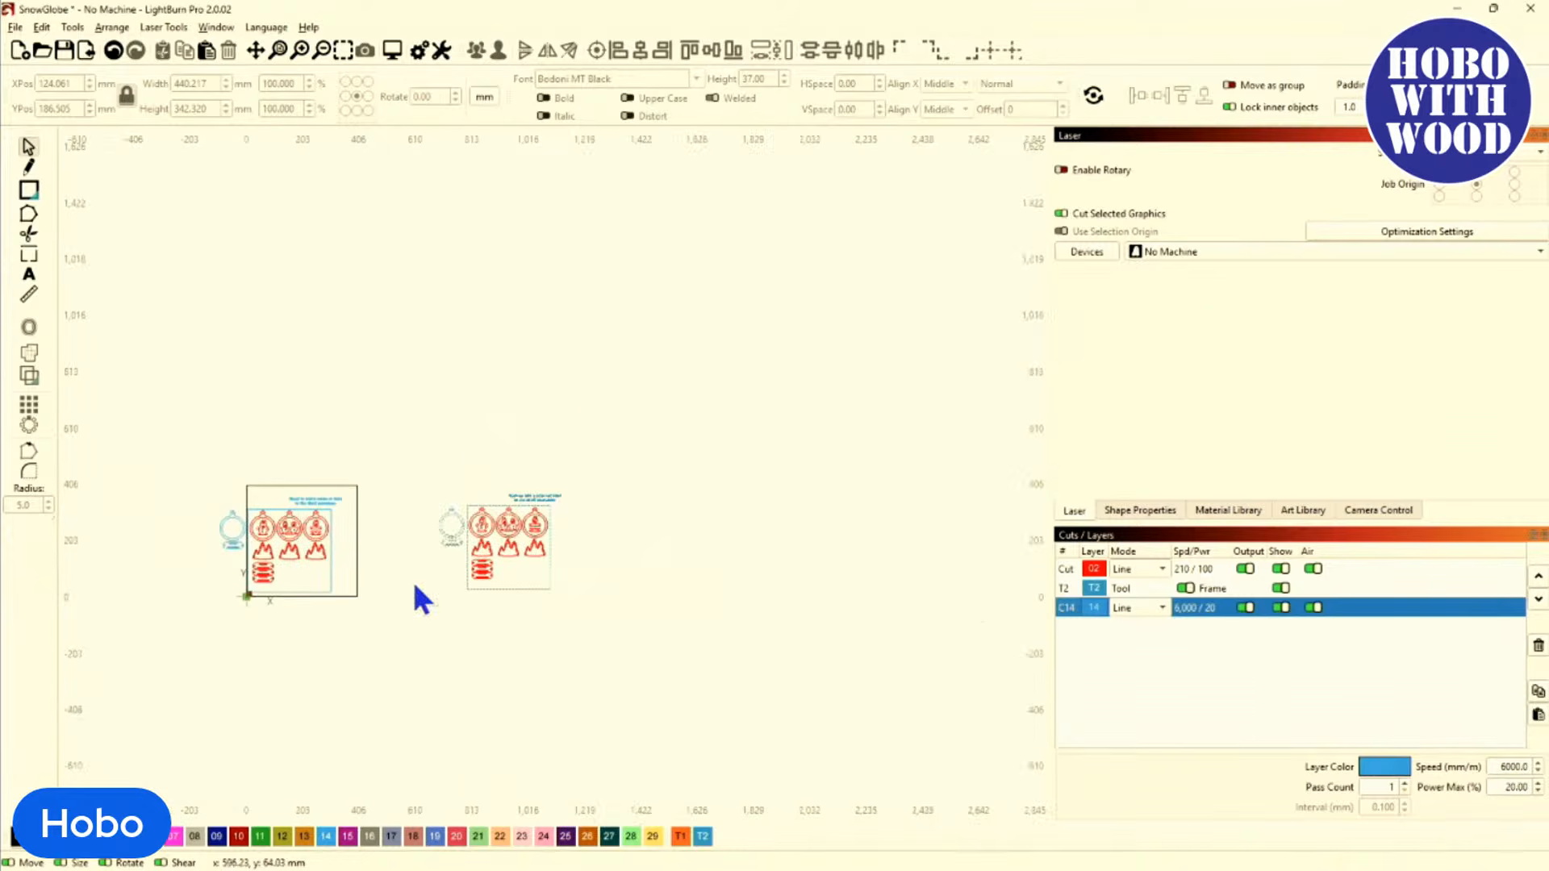
{"action": "scroll", "coordinate": [260, 556], "scroll_direction": "up", "scroll_amount": 12}
{"action": "left_click_drag", "start_coordinate": [294, 528], "coordinate": [405, 506]}
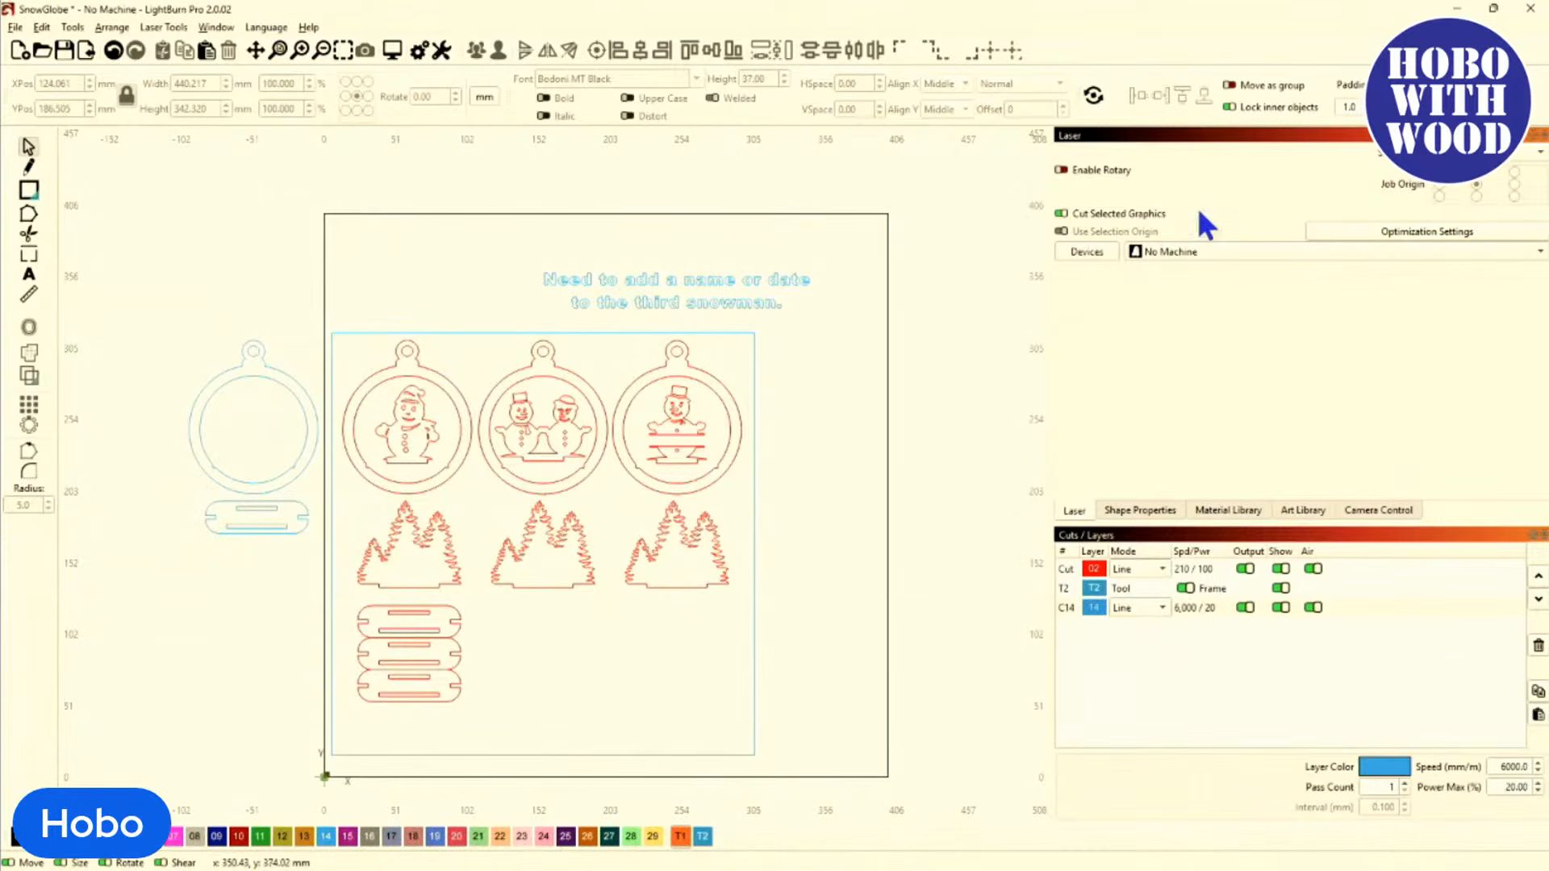
Reassign all layer C14 shapes of the imported SnowGlobe copy to tool layer T2.
{"action": "left_click", "coordinate": [1068, 607]}
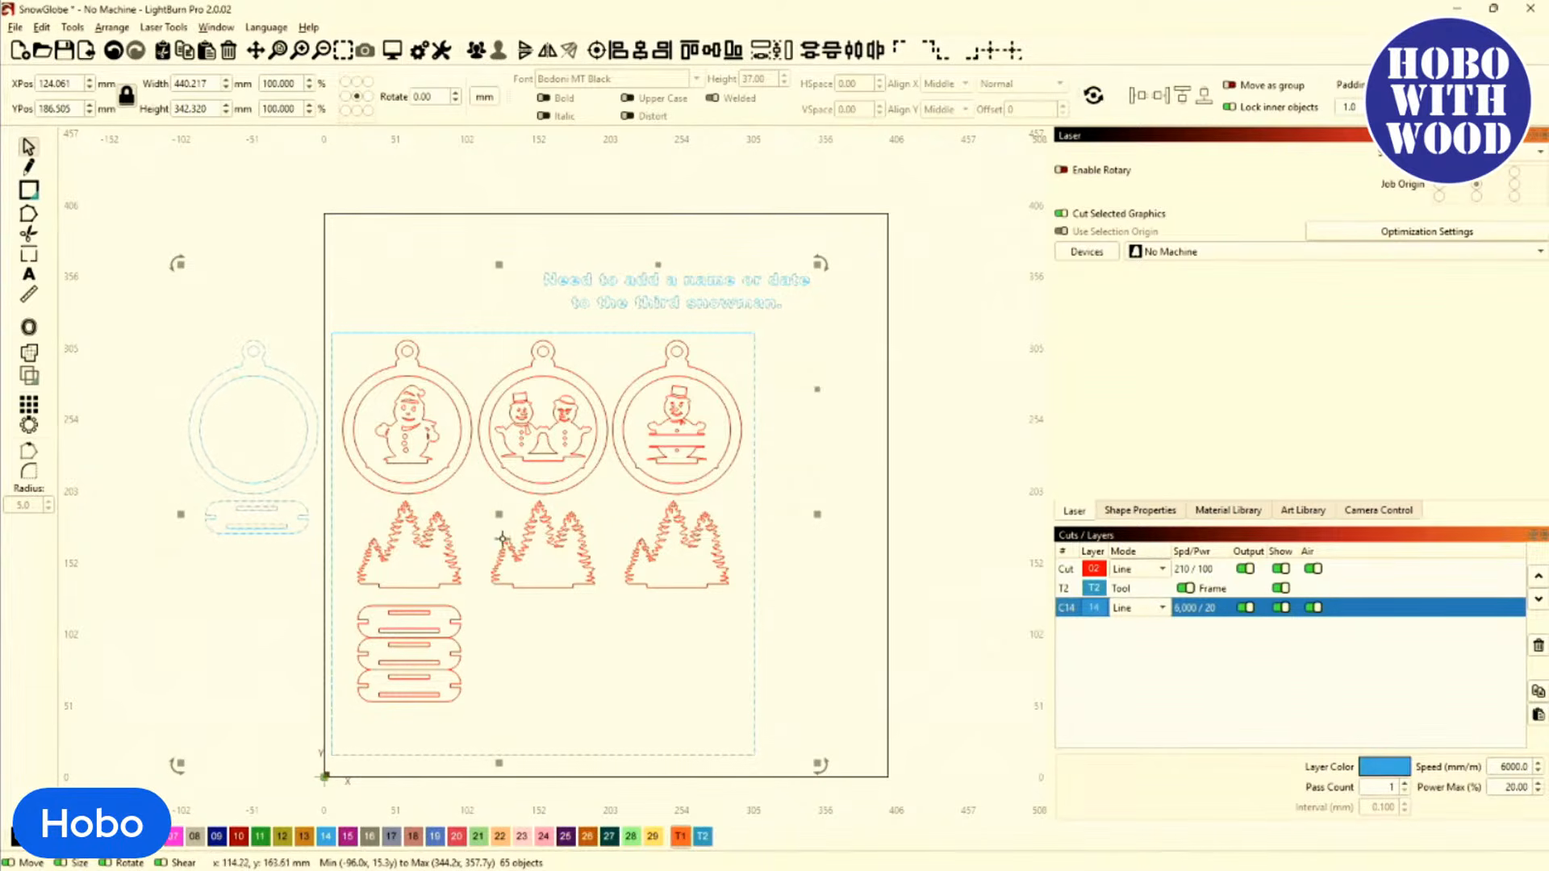
{"action": "scroll", "coordinate": [485, 545], "scroll_direction": "down", "scroll_amount": 8}
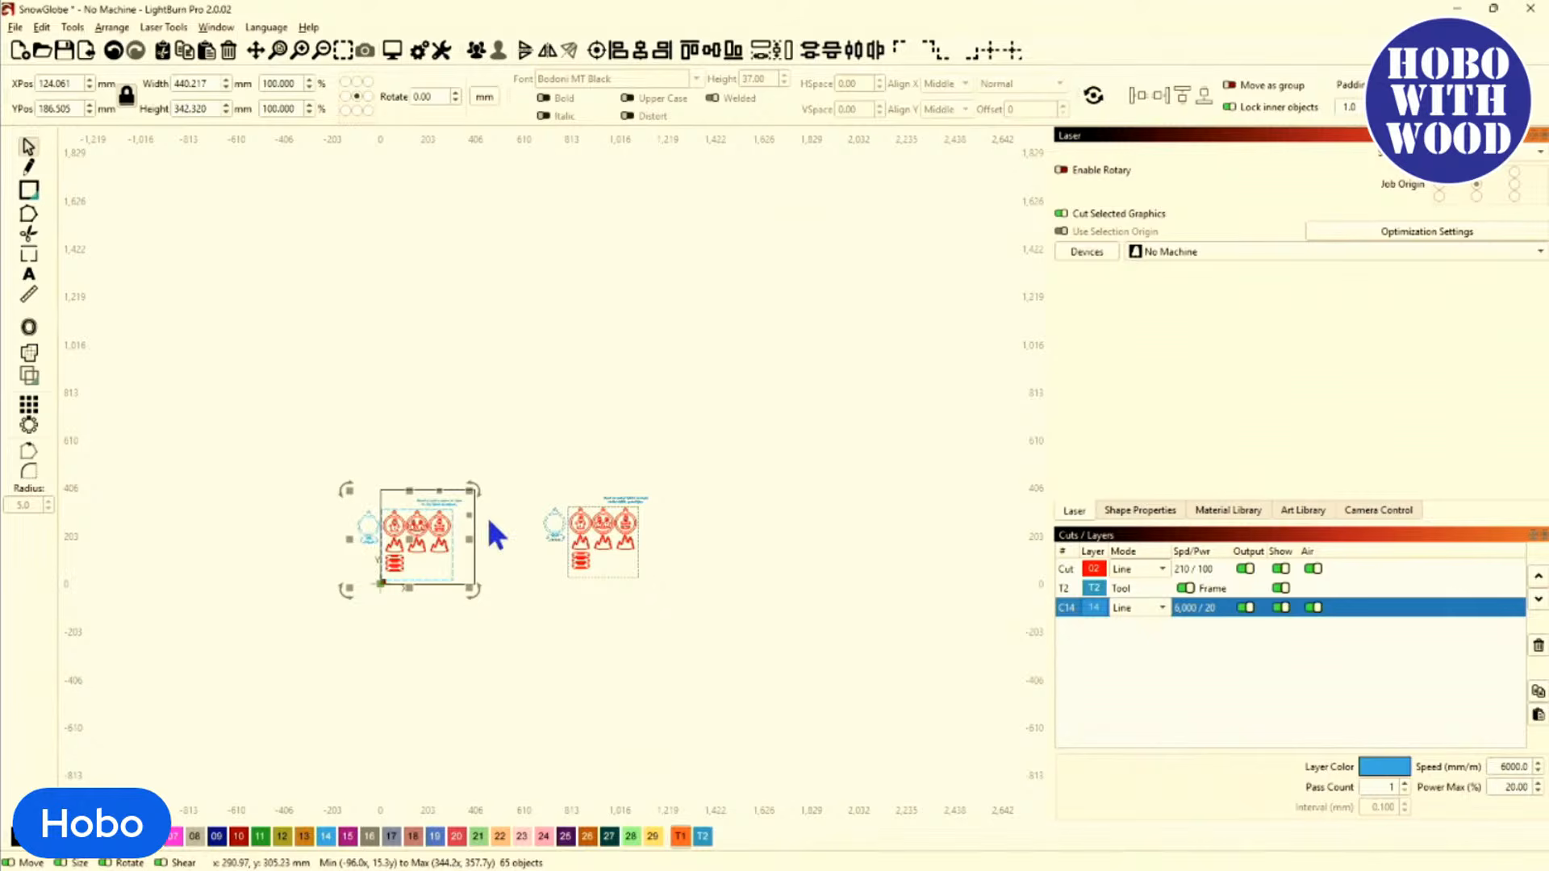
{"action": "scroll", "coordinate": [407, 547], "scroll_direction": "up", "scroll_amount": 3}
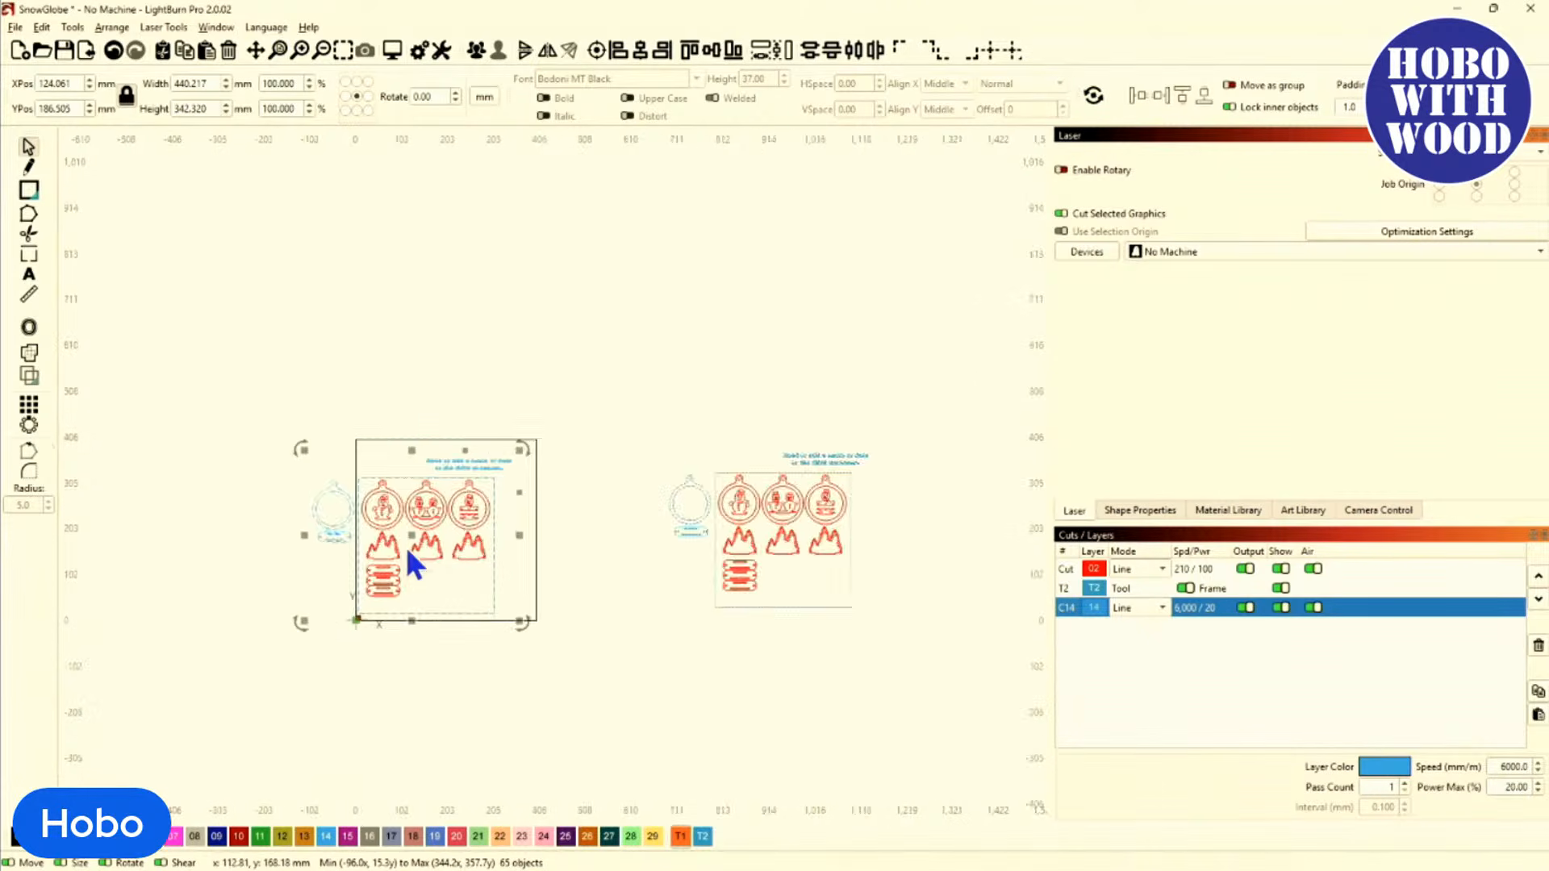
{"action": "scroll", "coordinate": [402, 543], "scroll_direction": "up", "scroll_amount": 3}
{"action": "scroll", "coordinate": [398, 544], "scroll_direction": "up", "scroll_amount": 3}
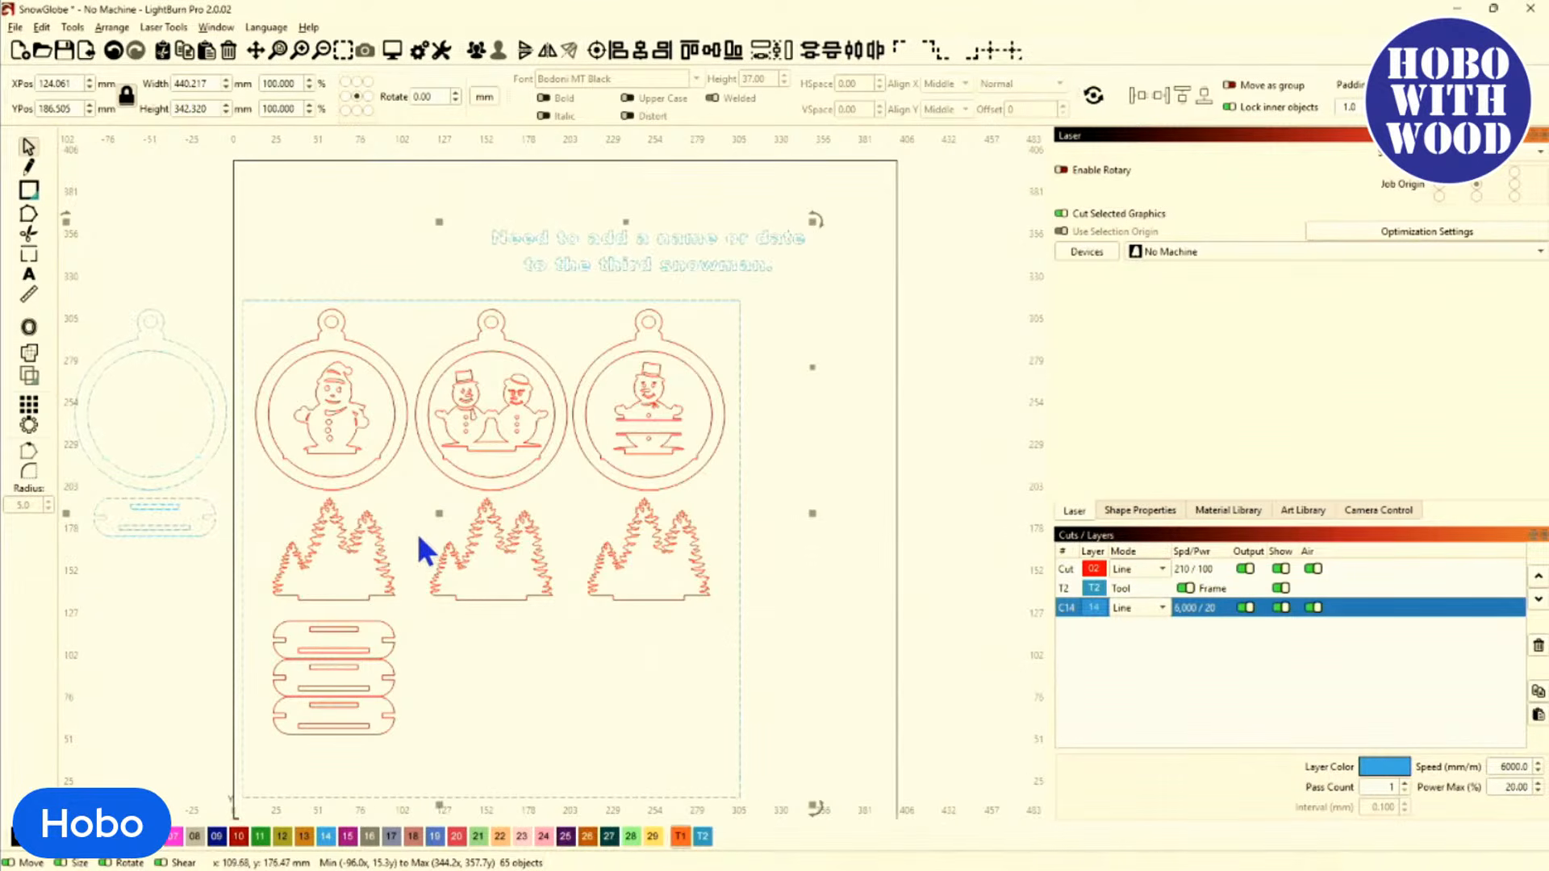
{"action": "left_click_drag", "start_coordinate": [438, 791], "coordinate": [538, 757]}
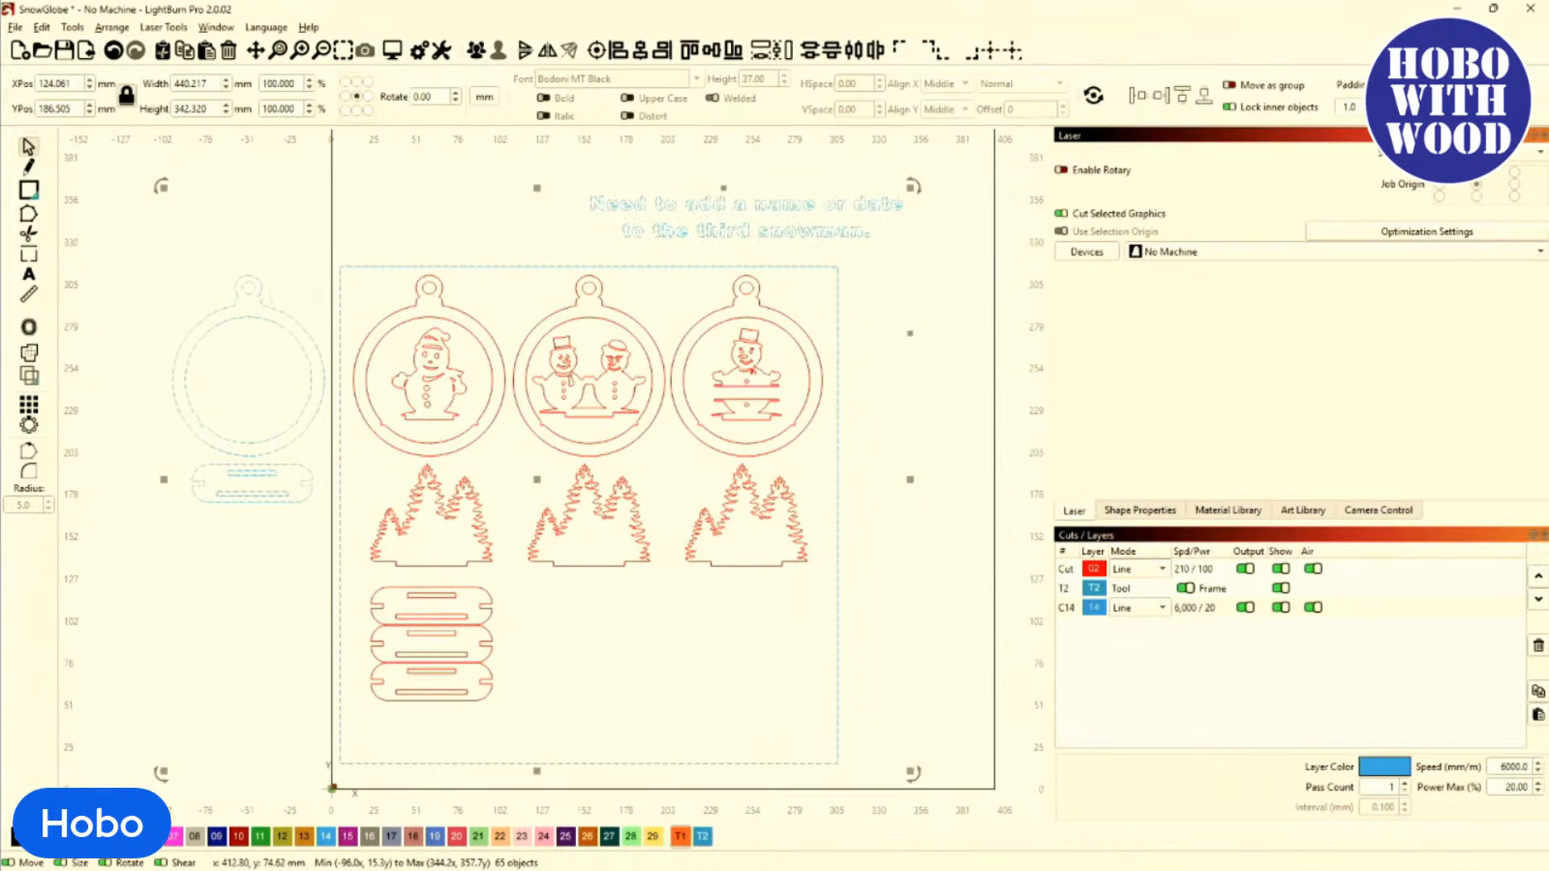
{"action": "left_click", "coordinate": [703, 837]}
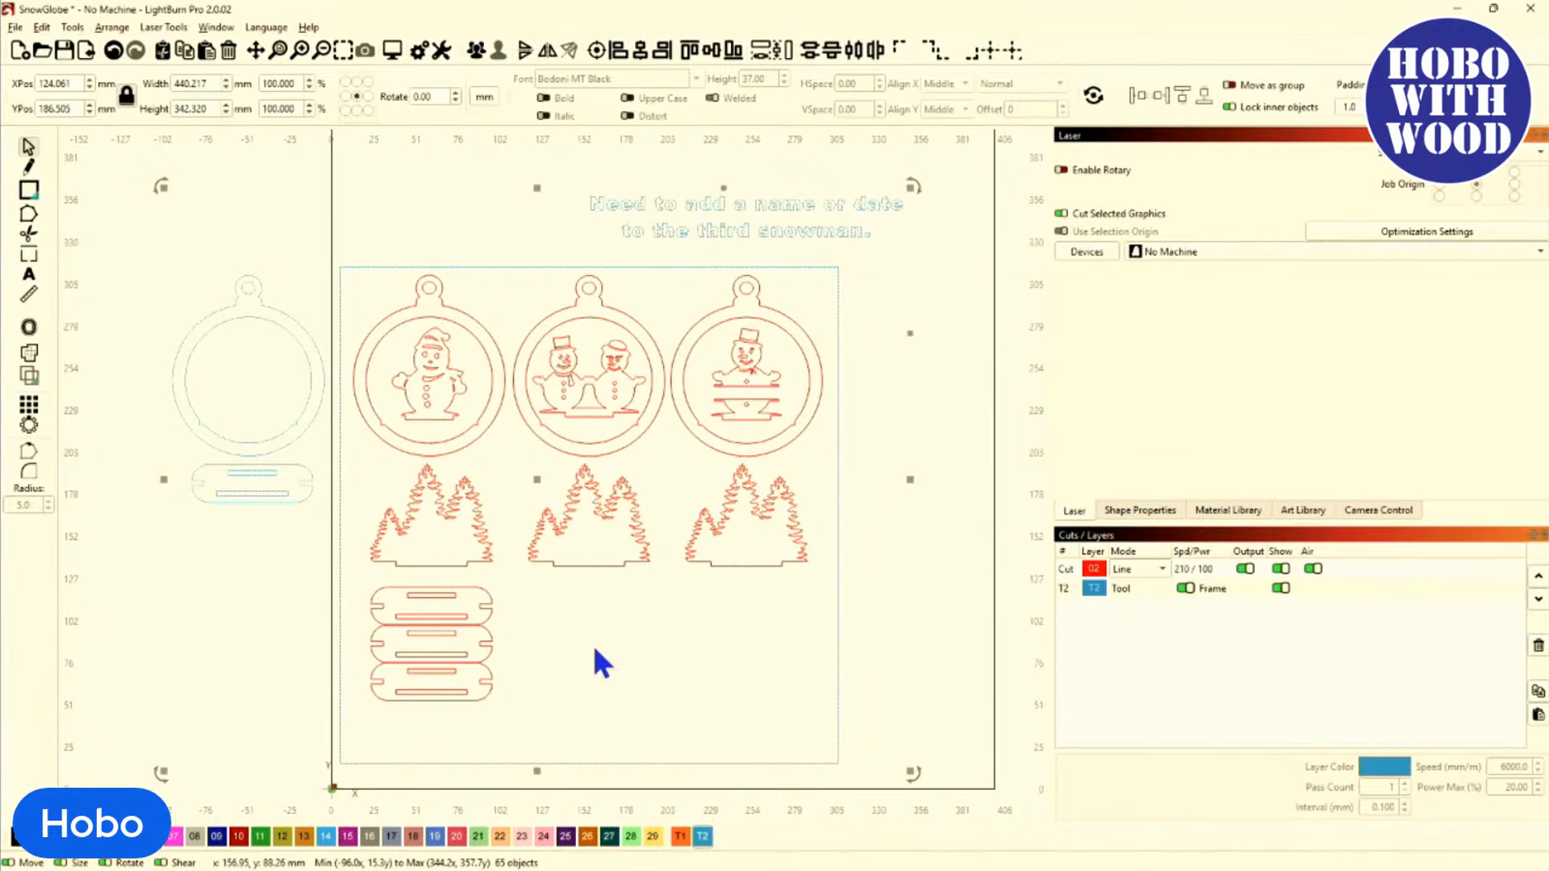
{"action": "scroll", "coordinate": [467, 639], "scroll_direction": "down", "scroll_amount": 3}
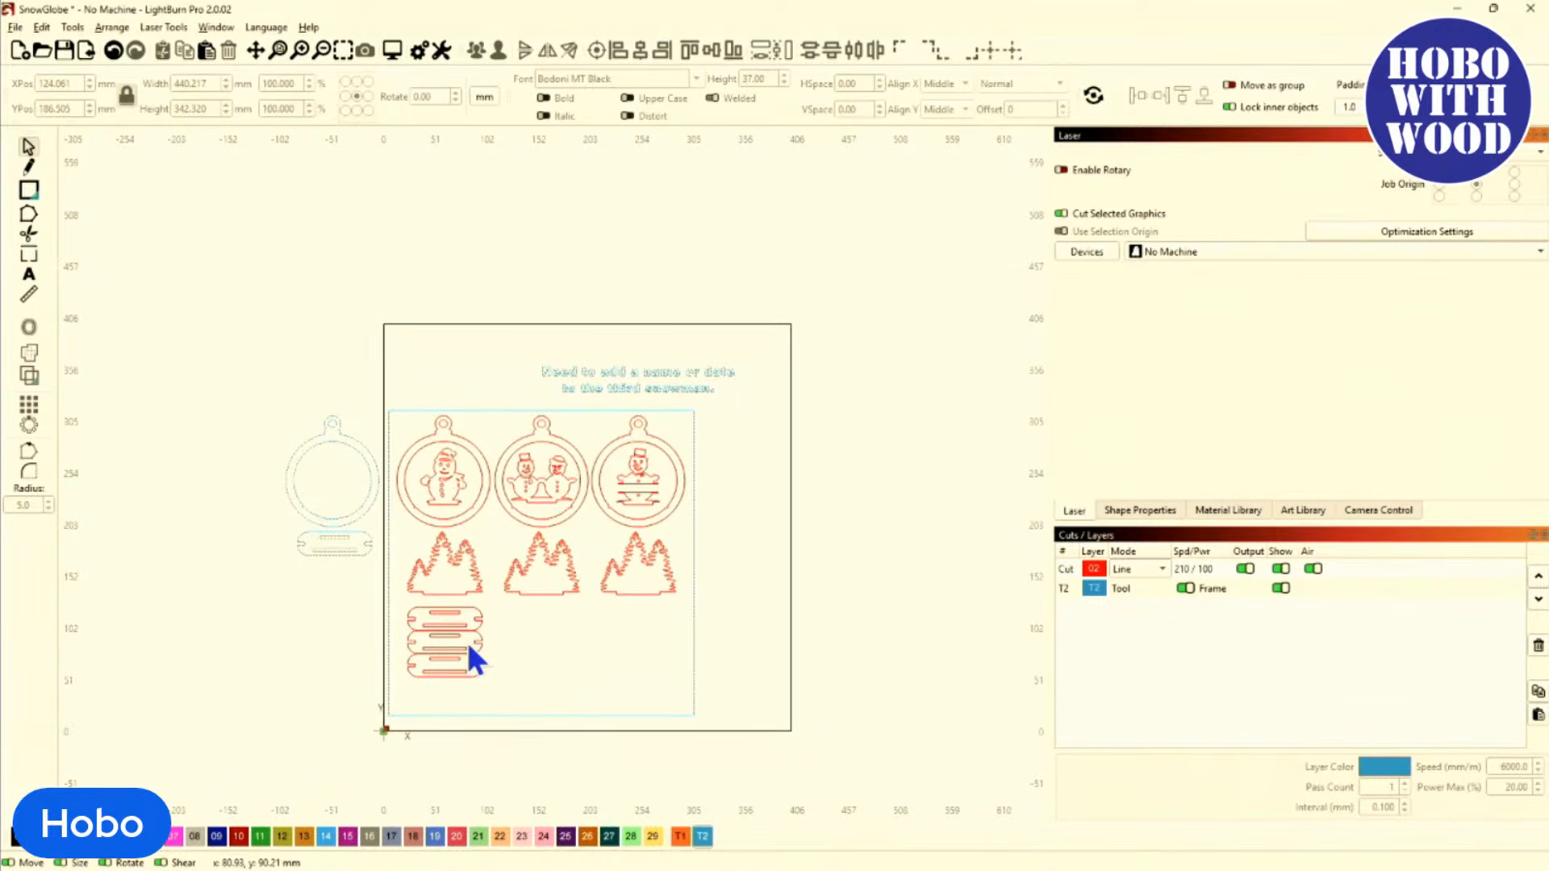
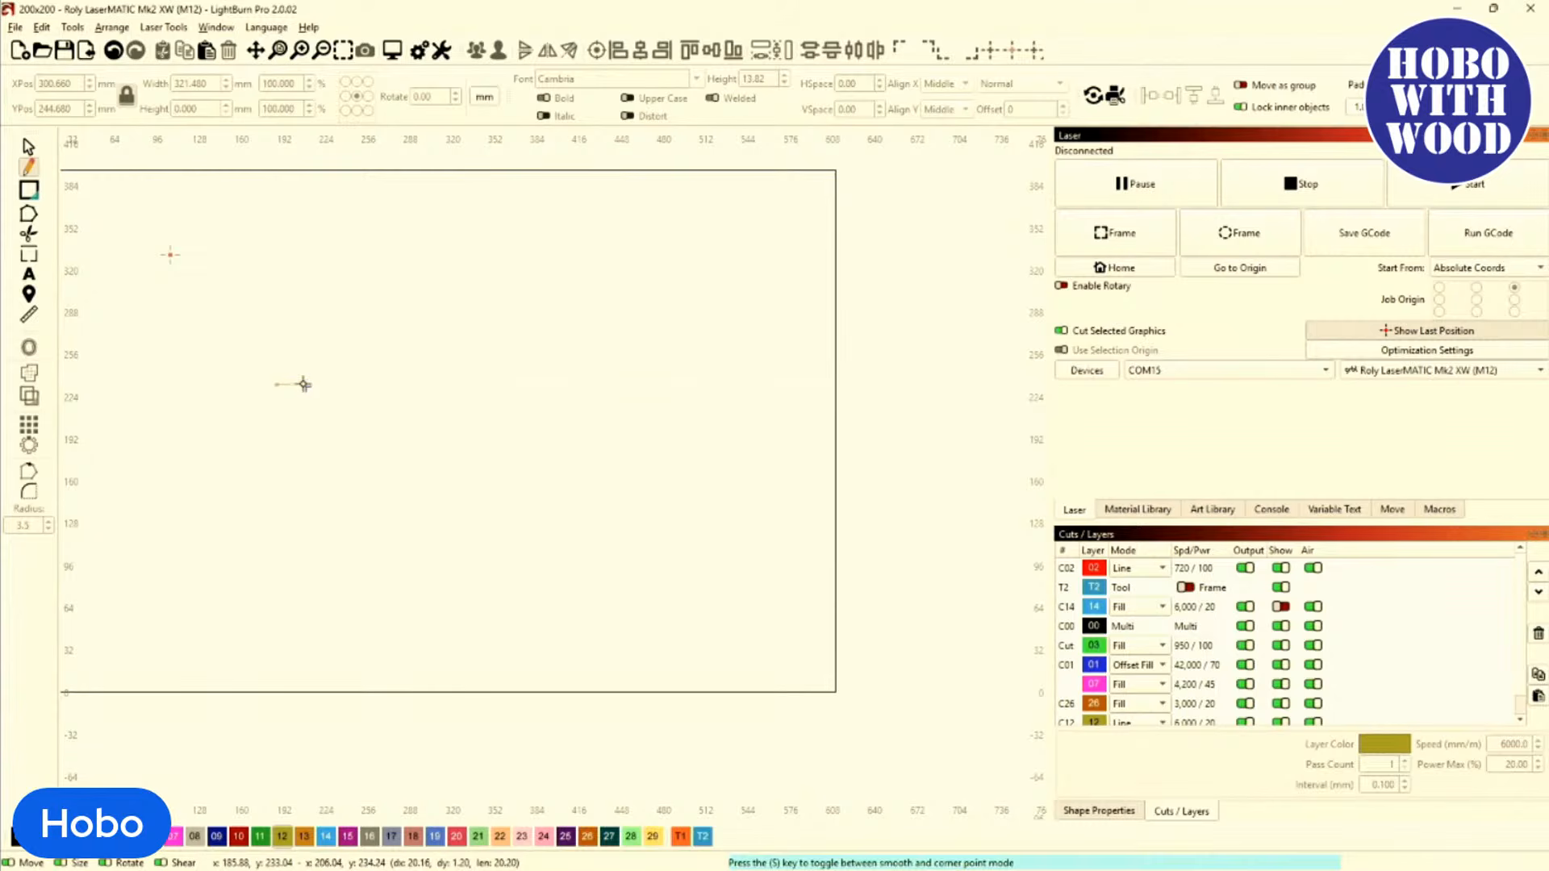
Draw an open path of smooth curves and one straight segment, about 364 mm wide and 176 mm high.
{"action": "left_click_drag", "start_coordinate": [307, 380], "coordinate": [328, 421]}
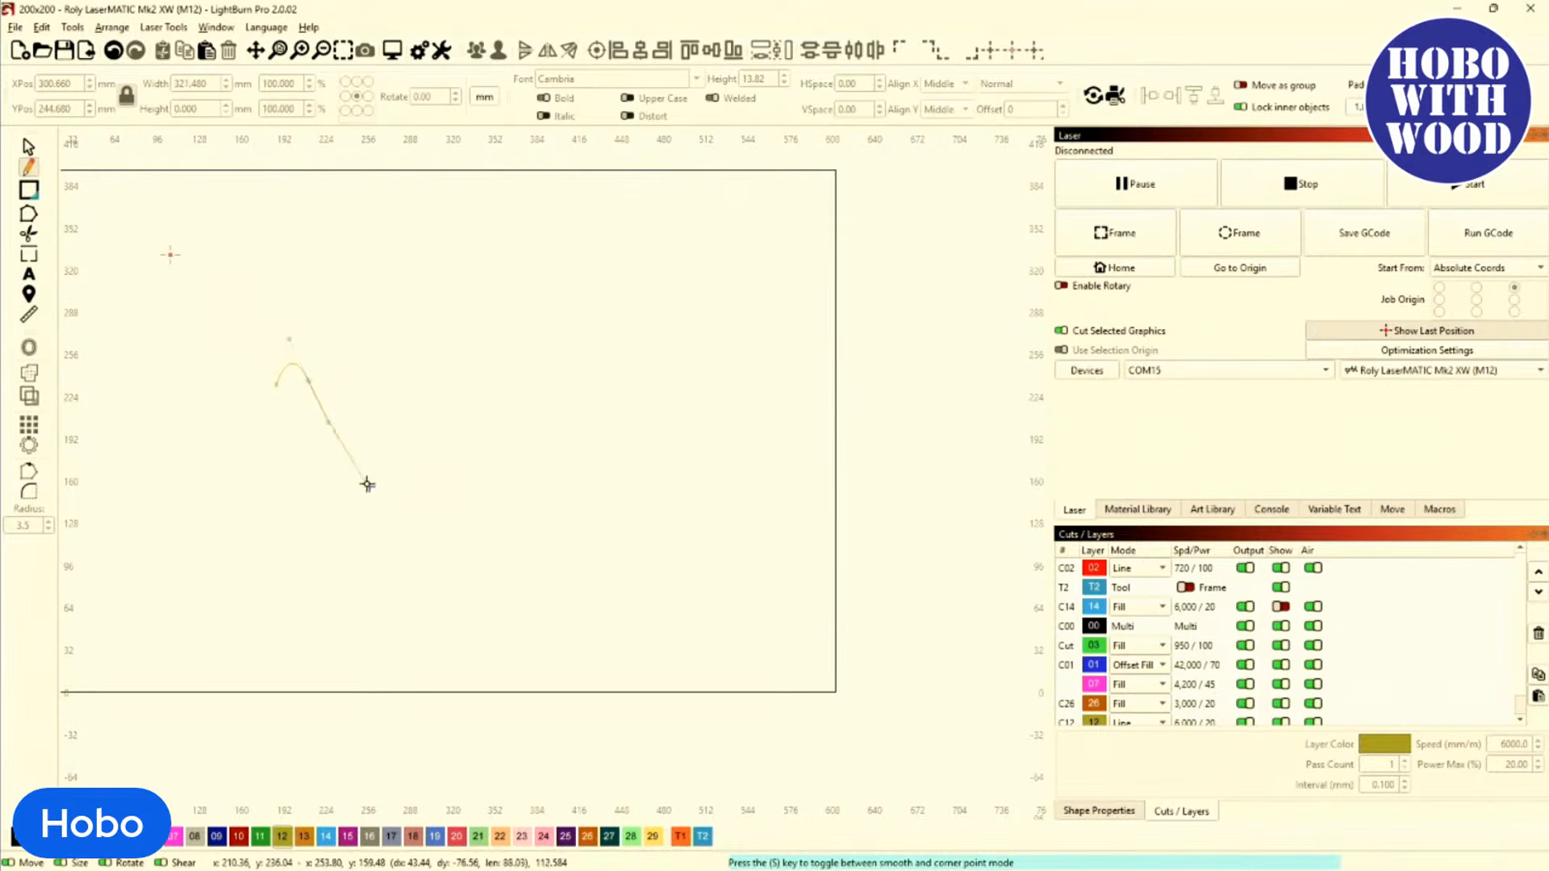
{"action": "left_click_drag", "start_coordinate": [418, 457], "coordinate": [531, 401]}
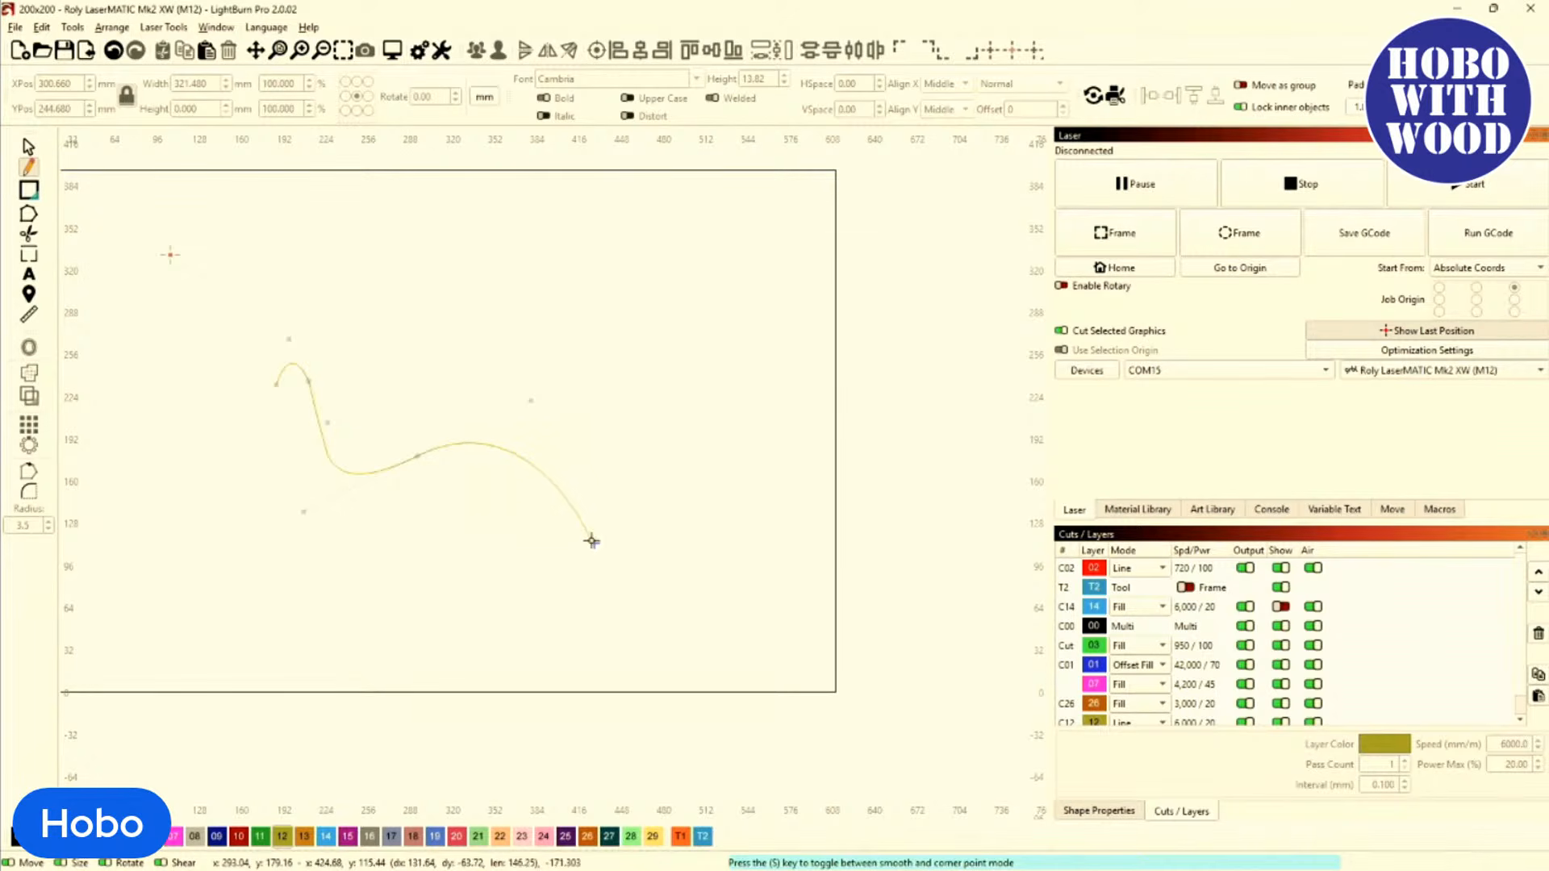
{"action": "left_click", "coordinate": [586, 537]}
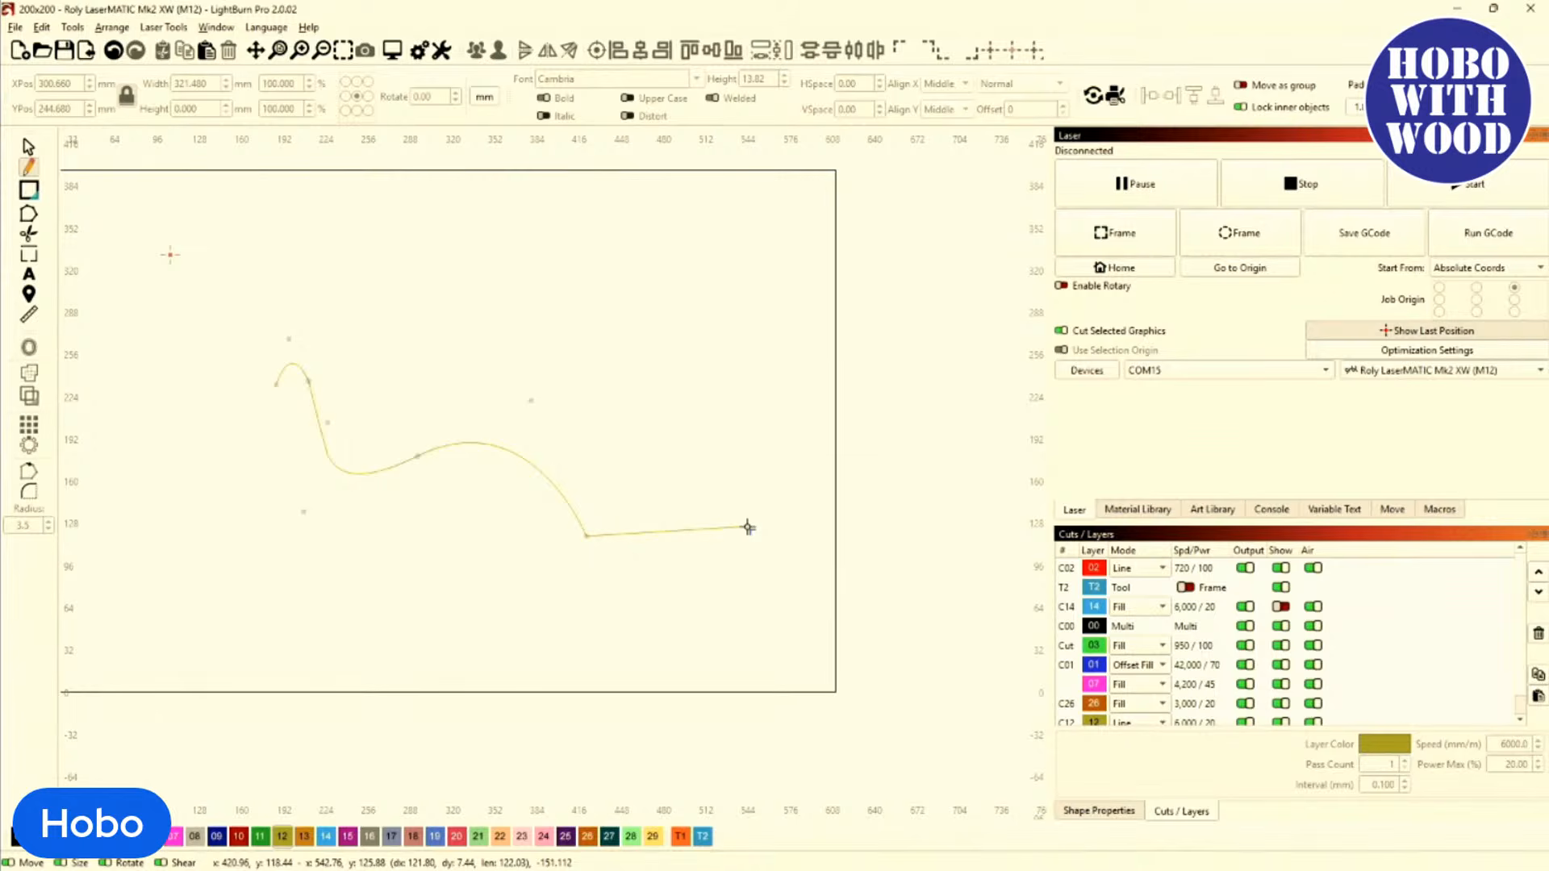
{"action": "left_click_drag", "start_coordinate": [747, 527], "coordinate": [726, 370]}
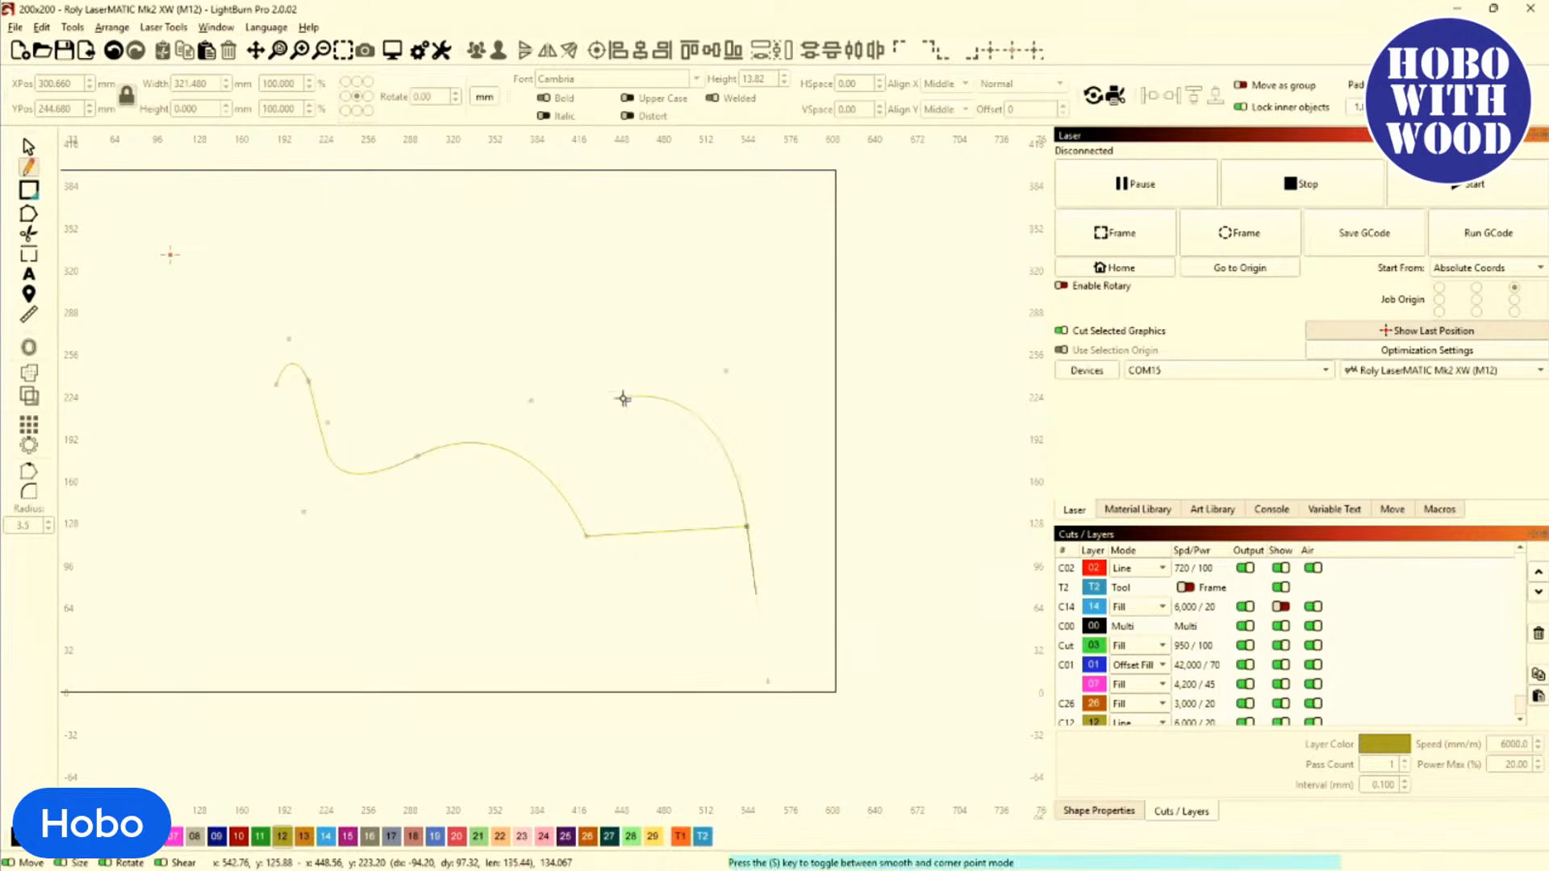
{"action": "left_click", "coordinate": [636, 488]}
{"action": "right_click", "coordinate": [637, 488]}
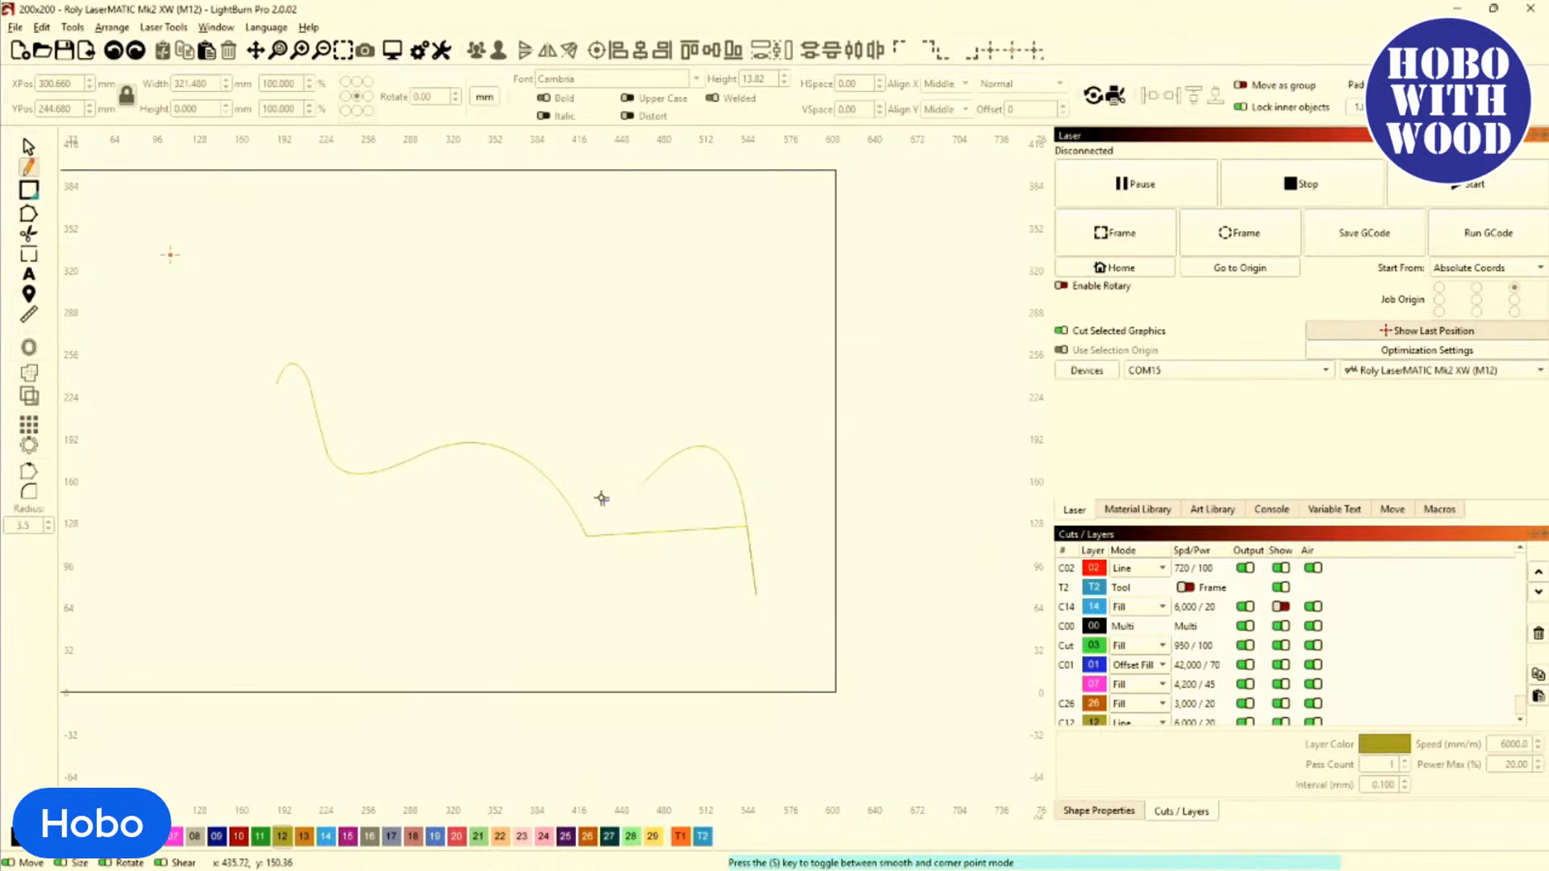
Delete the freeform path of curved and straight segments.
{"action": "left_click", "coordinate": [32, 147]}
{"action": "left_click", "coordinate": [414, 453]}
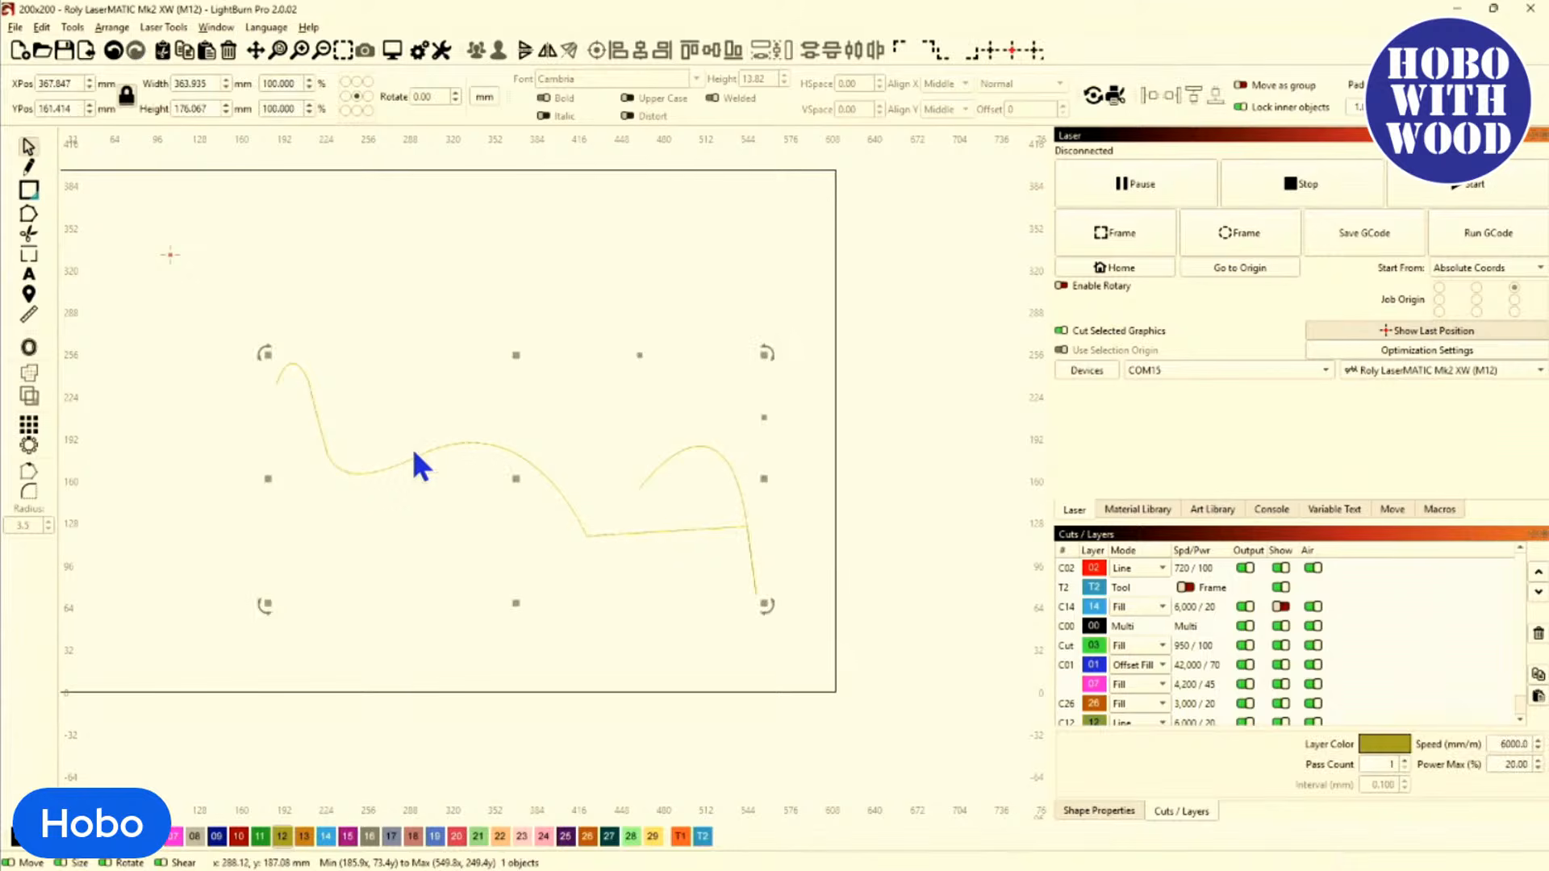
{"action": "key", "text": "Delete"}
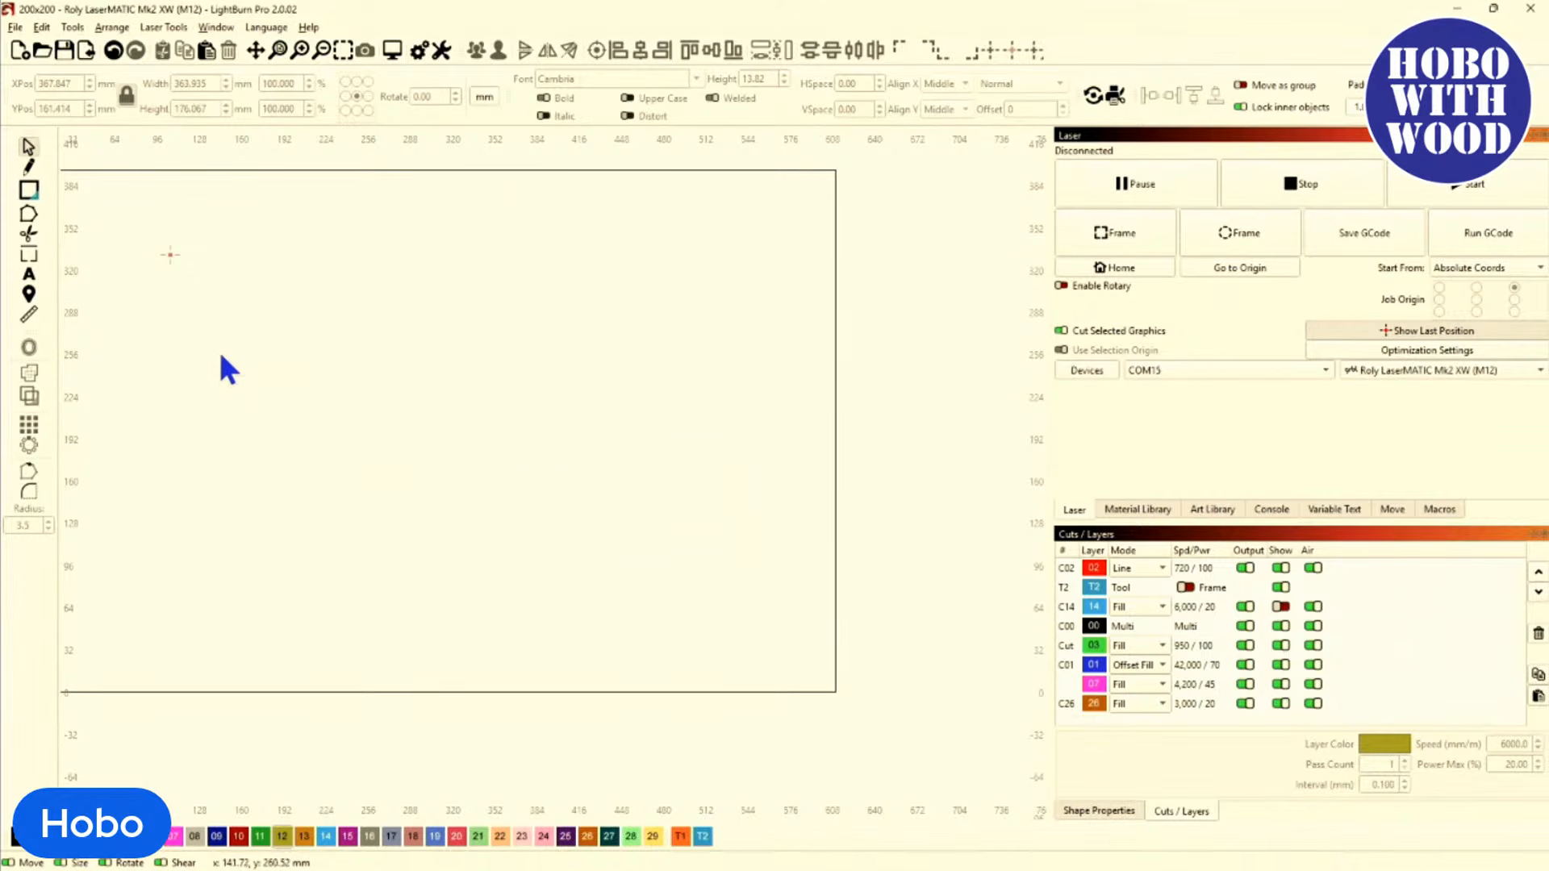
Draw a straight horizontal line about 233 mm long in the upper middle of the workspace.
{"action": "left_click", "coordinate": [29, 167]}
{"action": "left_click", "coordinate": [329, 384]}
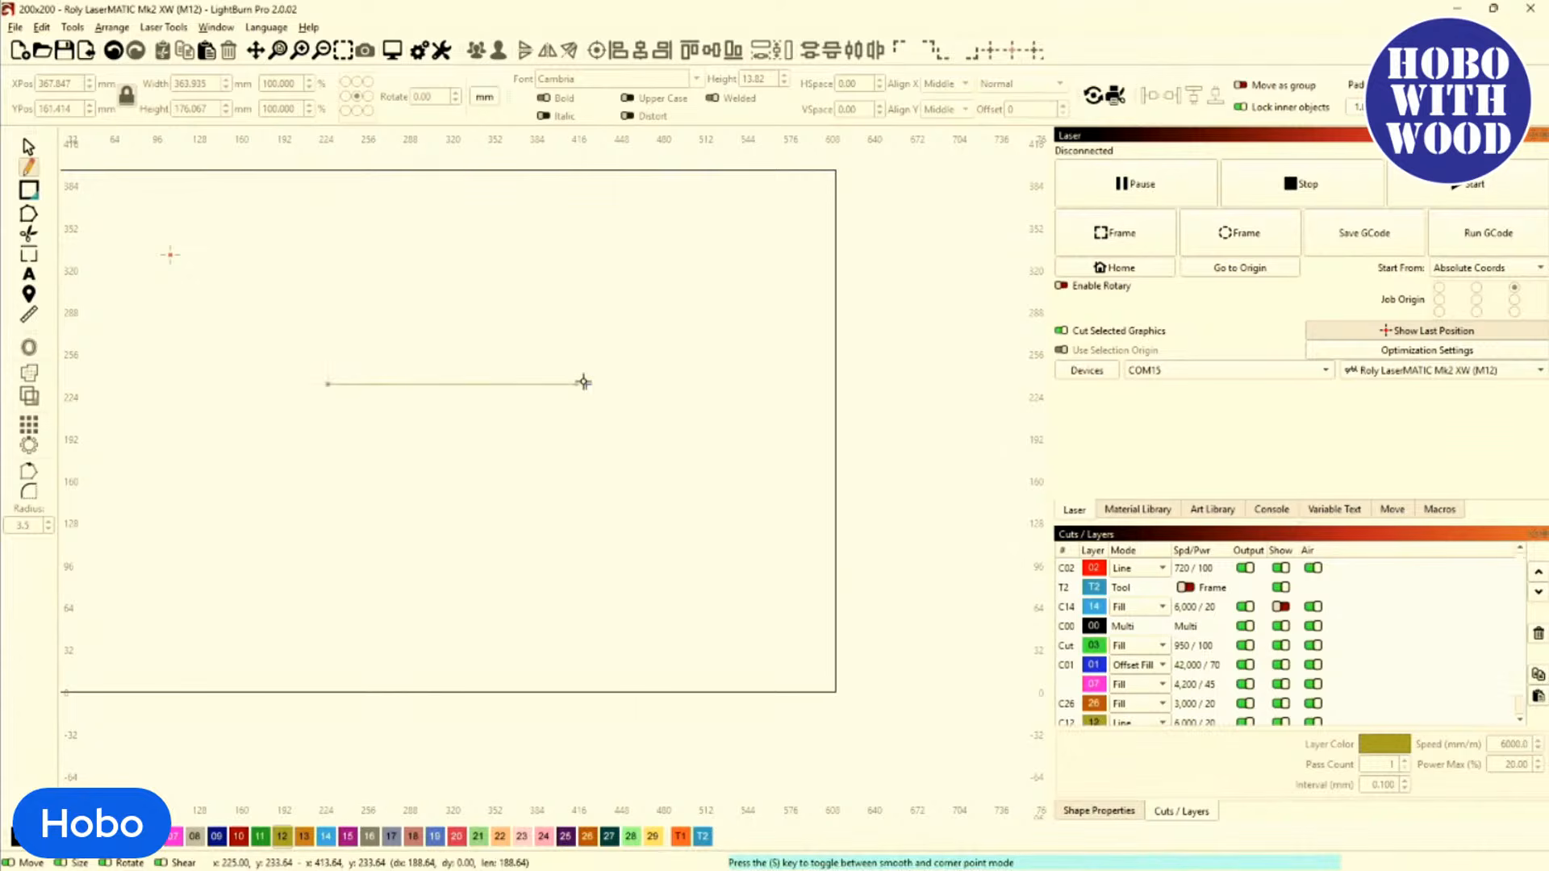
{"action": "right_click", "coordinate": [635, 394]}
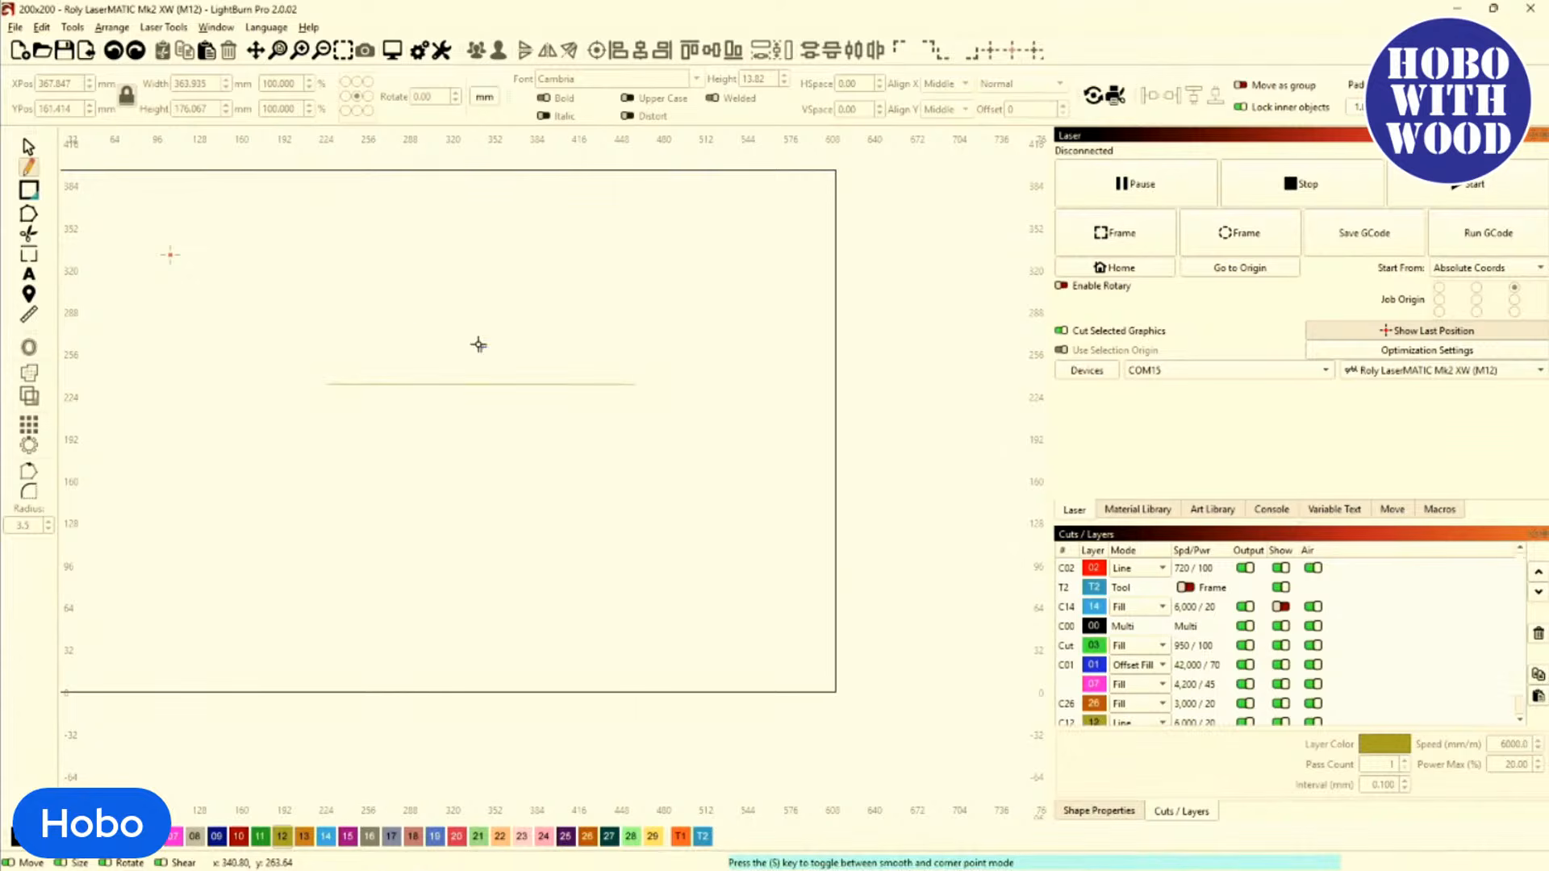
Edit the line's nodes to make it a smooth curve and raise its midpoint 60 mm into an arch.
{"action": "left_click", "coordinate": [29, 220]}
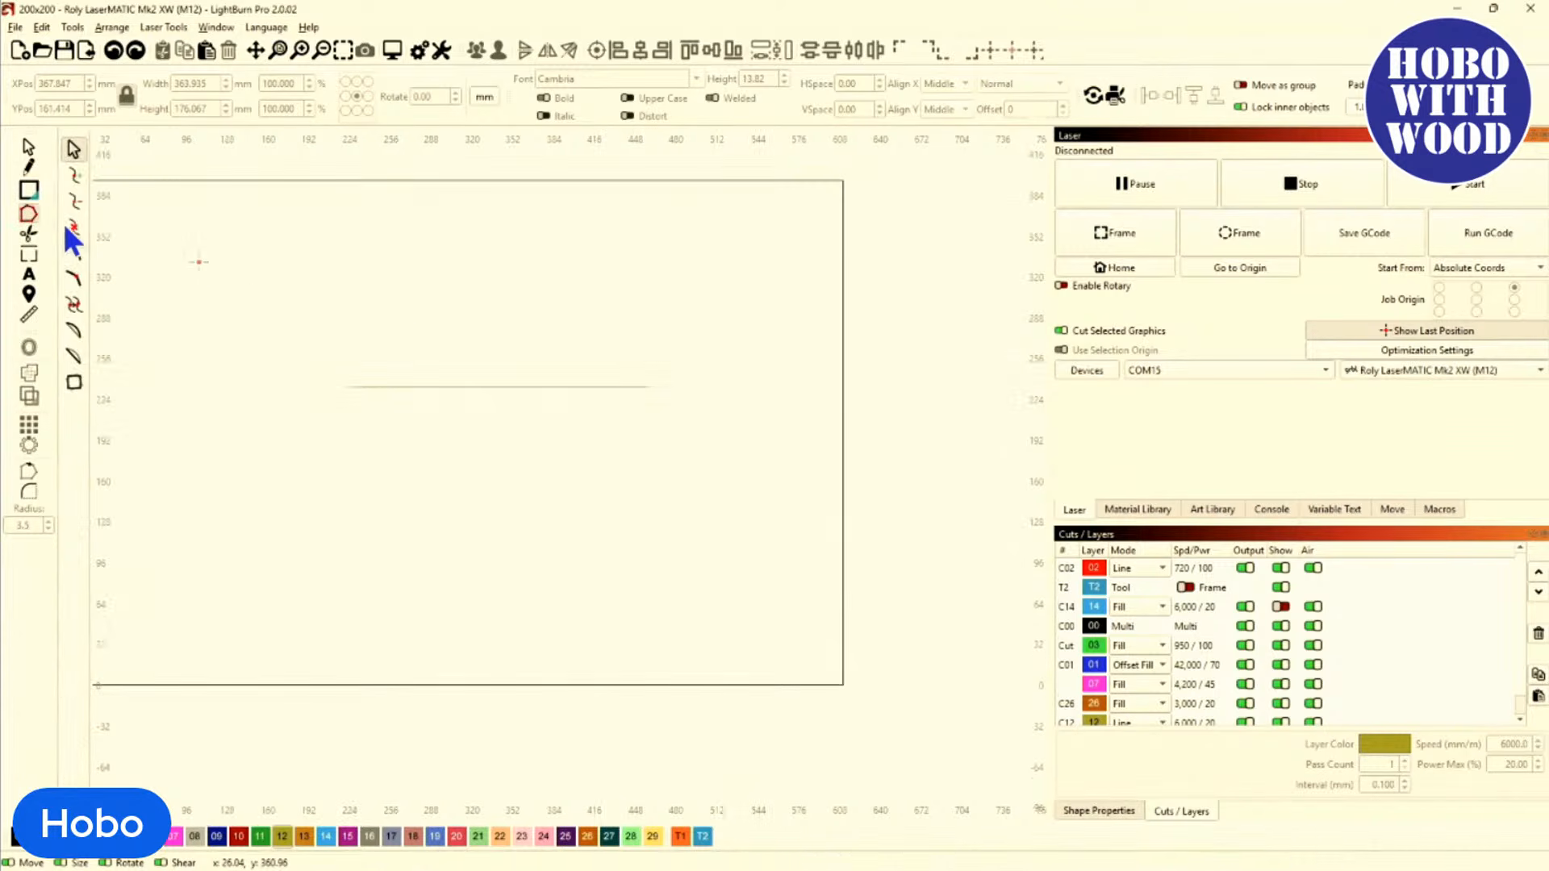
{"action": "left_click", "coordinate": [408, 386]}
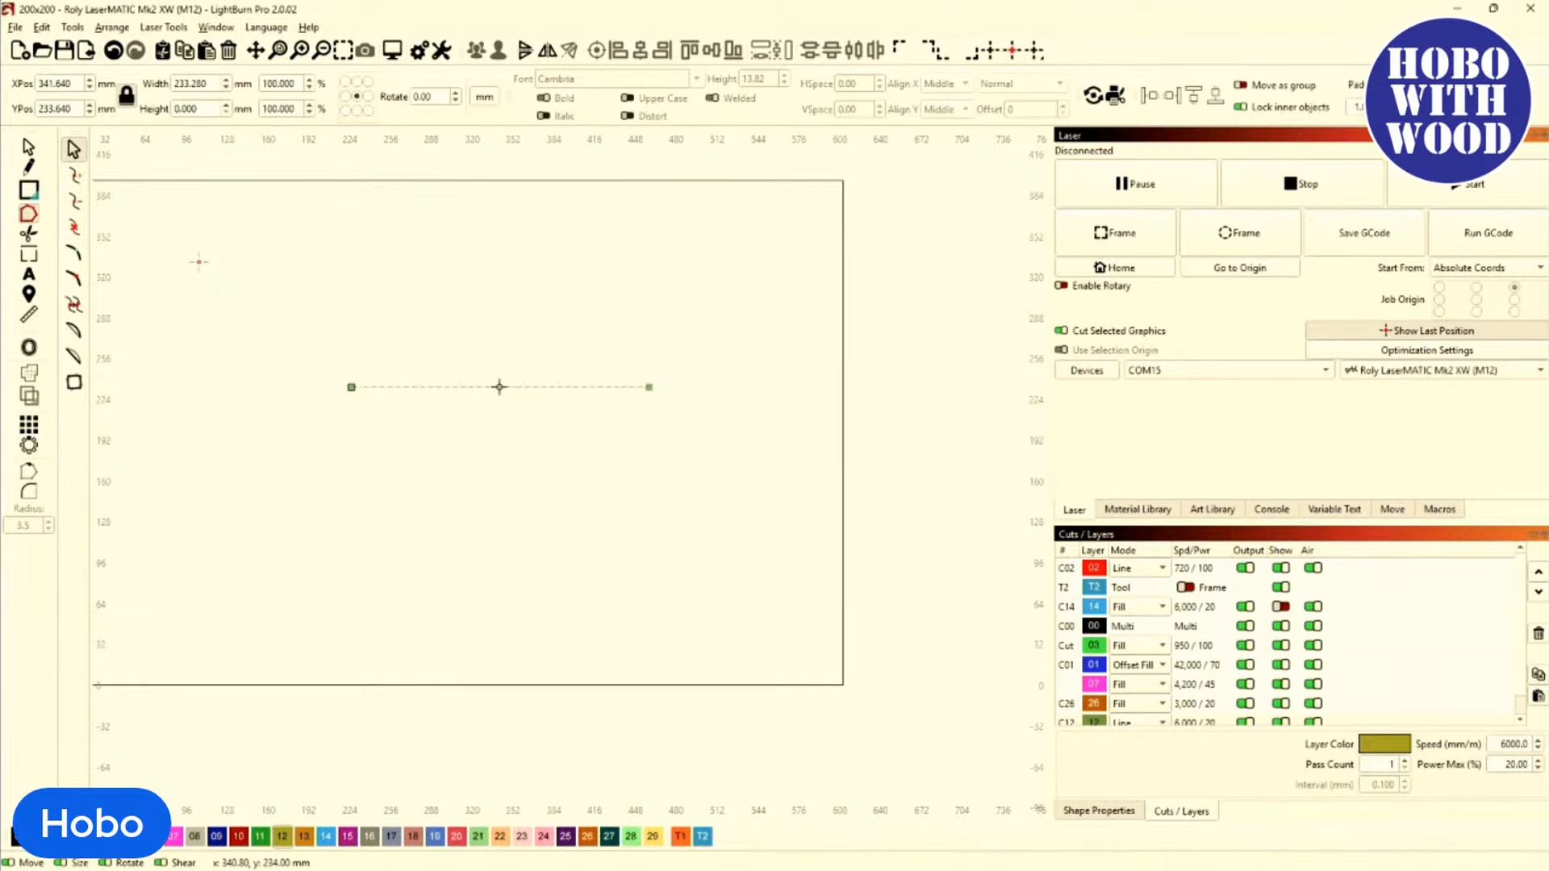
{"action": "key", "text": "s"}
{"action": "left_click_drag", "start_coordinate": [499, 388], "coordinate": [500, 310]}
{"action": "scroll", "coordinate": [408, 403], "scroll_direction": "up", "scroll_amount": 2}
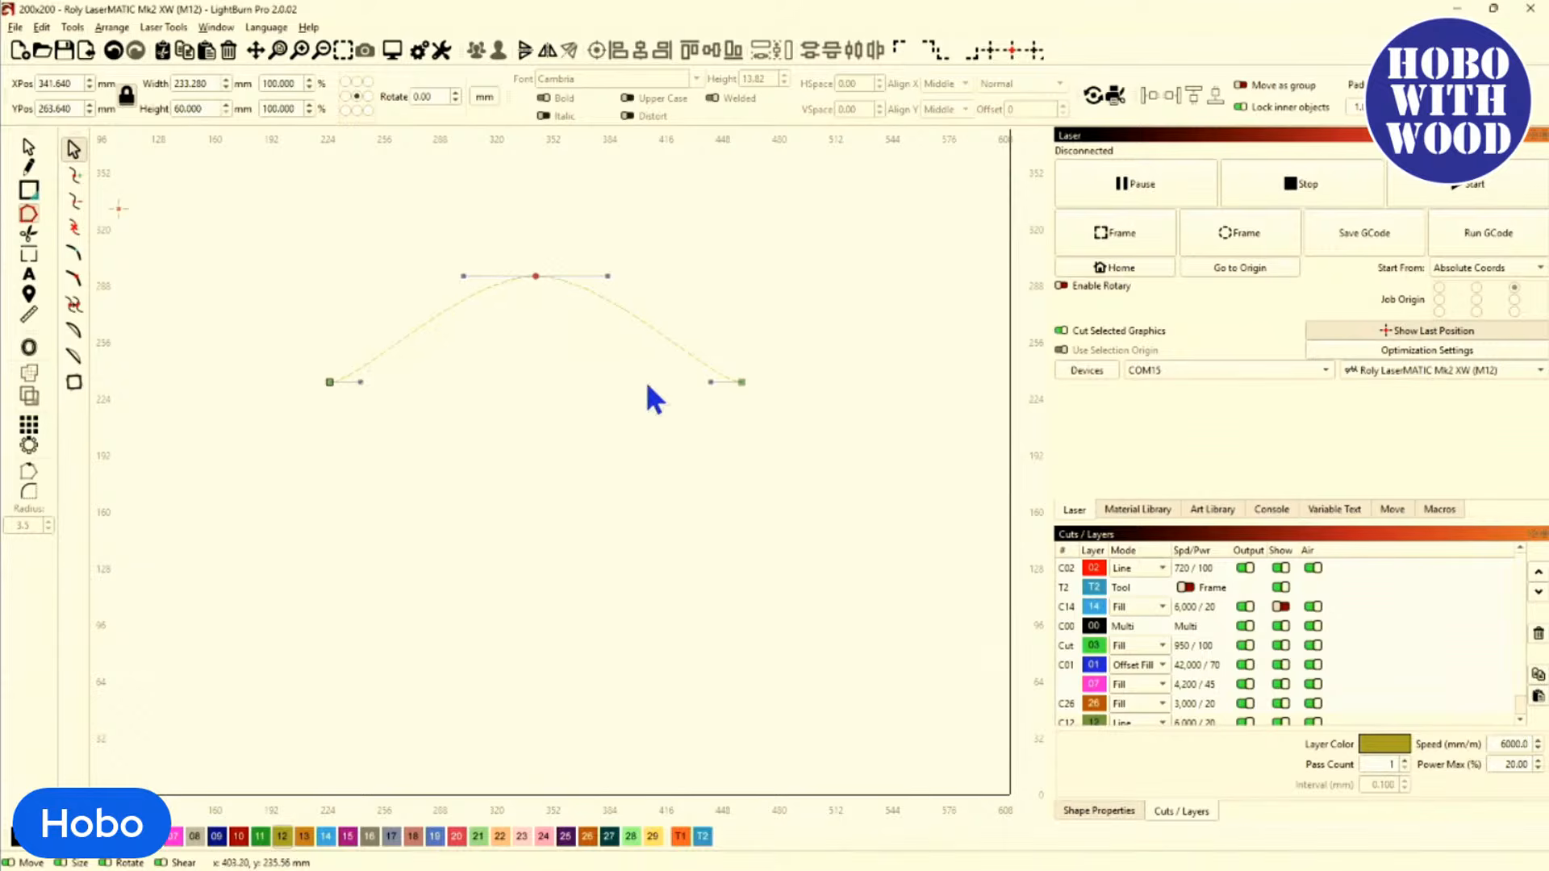
Select the curve handles at both ends of the arch and nudge them upward together to round its sides.
{"action": "left_click_drag", "start_coordinate": [355, 354], "coordinate": [718, 411]}
{"action": "scroll", "coordinate": [693, 381], "scroll_direction": "up", "scroll_amount": 2}
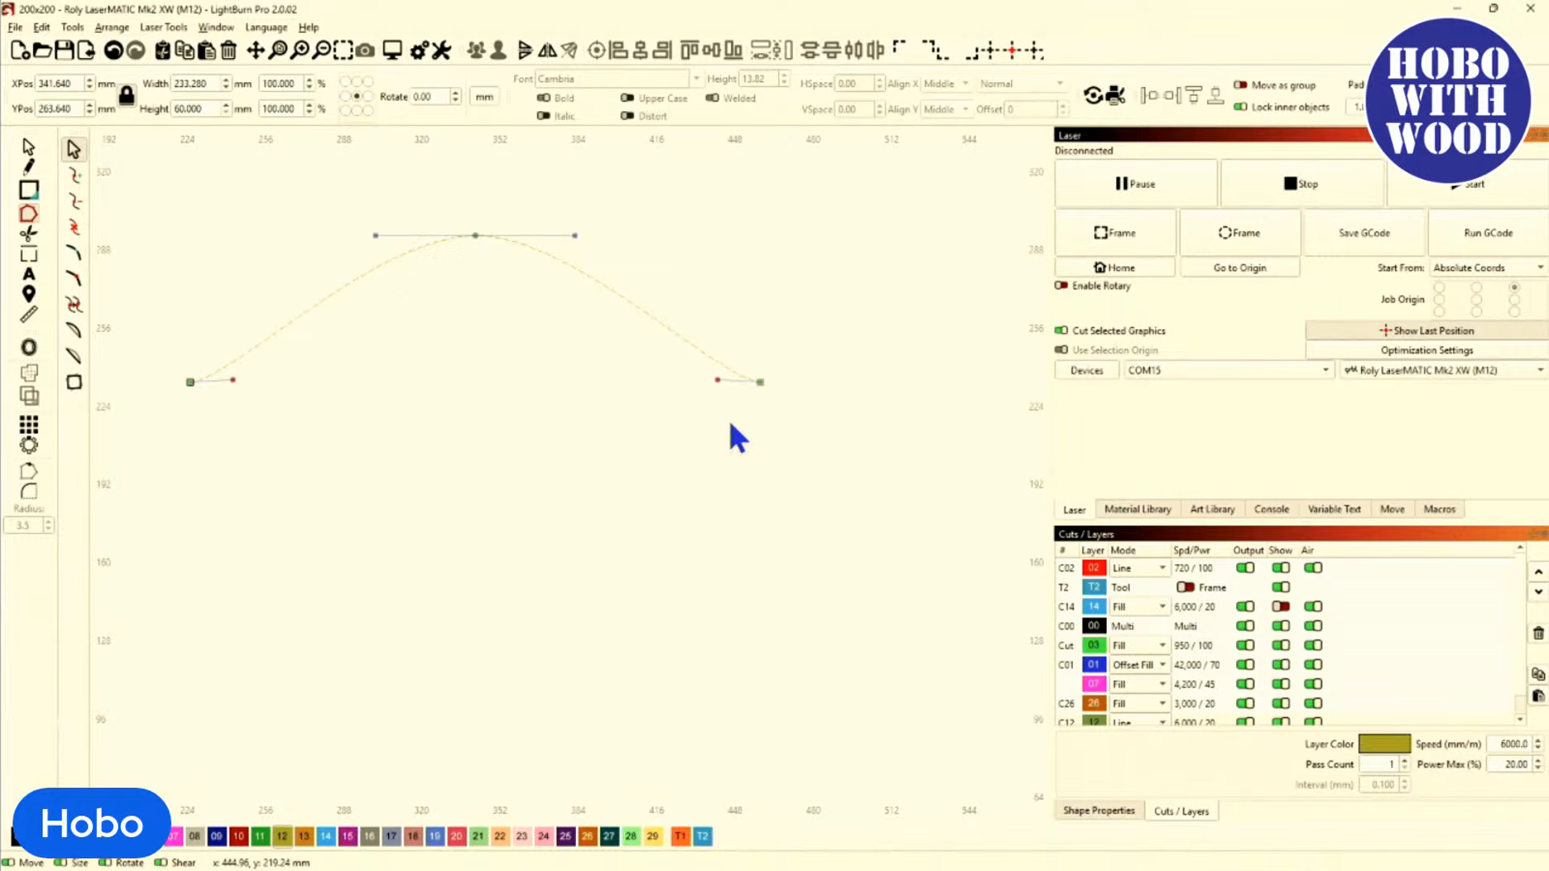
{"action": "key", "text": "ctrl+Up"}
{"action": "key", "text": "ctrl+Up"}
{"action": "key", "text": "ctrl+Up"}
{"action": "key", "text": "ctrl+Up"}
{"action": "key", "text": "ctrl+Up"}
{"action": "key", "text": "ctrl+Up"}
{"action": "key", "text": "ctrl+Up"}
{"action": "key", "text": "ctrl+Up"}
{"action": "key", "text": "ctrl+Up"}
{"action": "left_click", "coordinate": [730, 425]}
Lower the arch's top node until the arch is 45 mm high, and finish node editing.
{"action": "left_click", "coordinate": [475, 236]}
{"action": "key", "text": "ctrl+Down"}
{"action": "key", "text": "ctrl+Down"}
{"action": "key", "text": "ctrl+Down"}
{"action": "key", "text": "ctrl+Down"}
{"action": "key", "text": "ctrl+Down"}
{"action": "key", "text": "ctrl+Down"}
{"action": "key", "text": "ctrl+Down"}
{"action": "key", "text": "ctrl+Down"}
{"action": "key", "text": "ctrl+Down"}
{"action": "key", "text": "ctrl+Down"}
{"action": "key", "text": "ctrl+Down"}
{"action": "key", "text": "ctrl+Down"}
{"action": "key", "text": "ctrl+Down"}
{"action": "key", "text": "ctrl+Down"}
{"action": "key", "text": "ctrl+Down"}
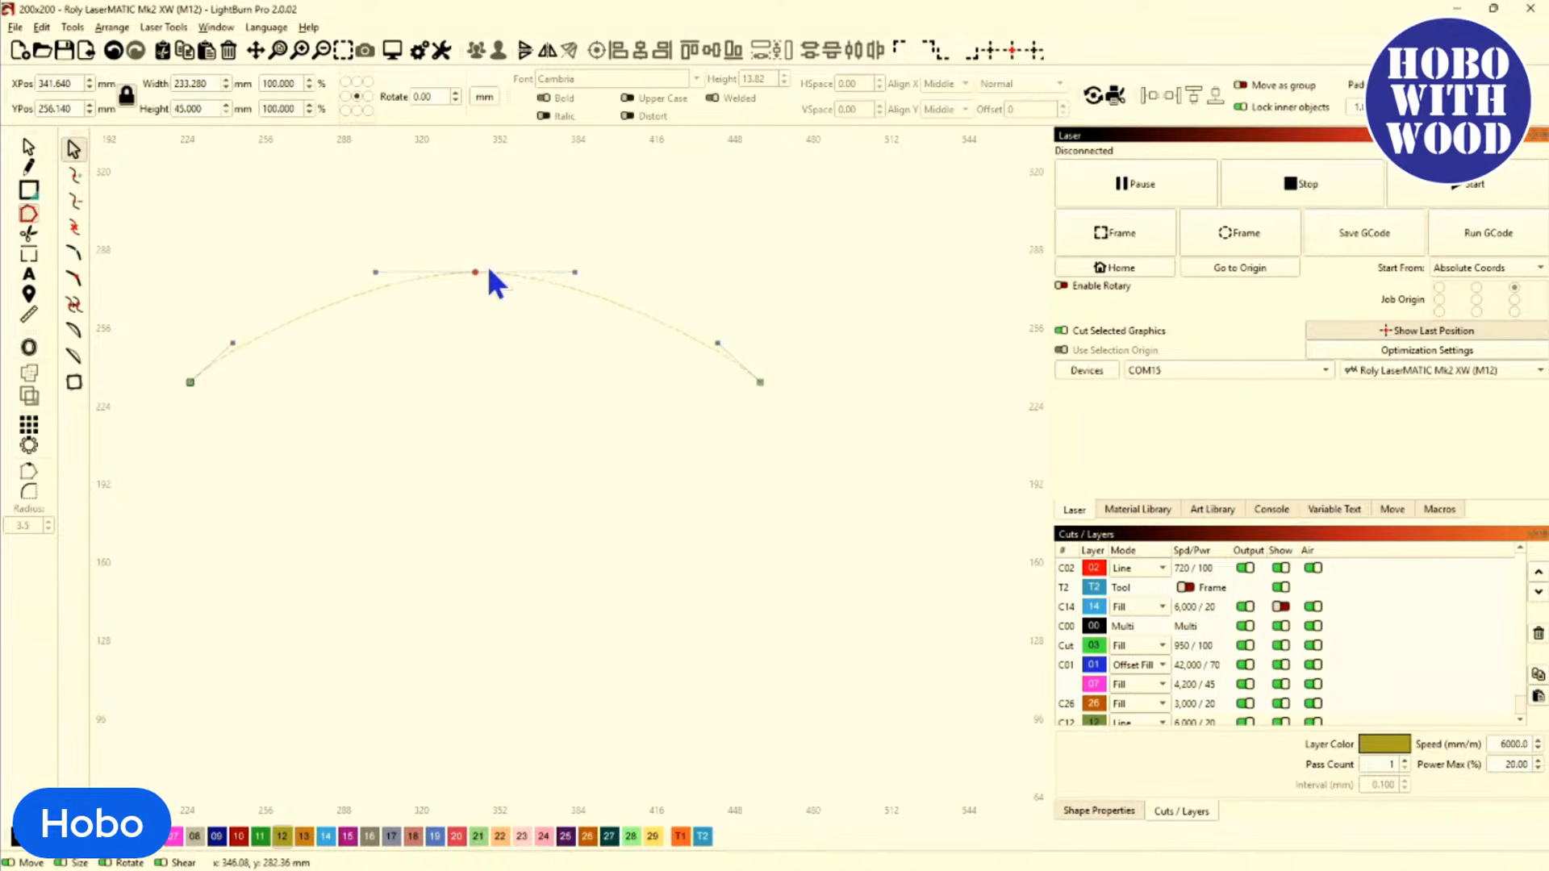
{"action": "left_click", "coordinate": [28, 148]}
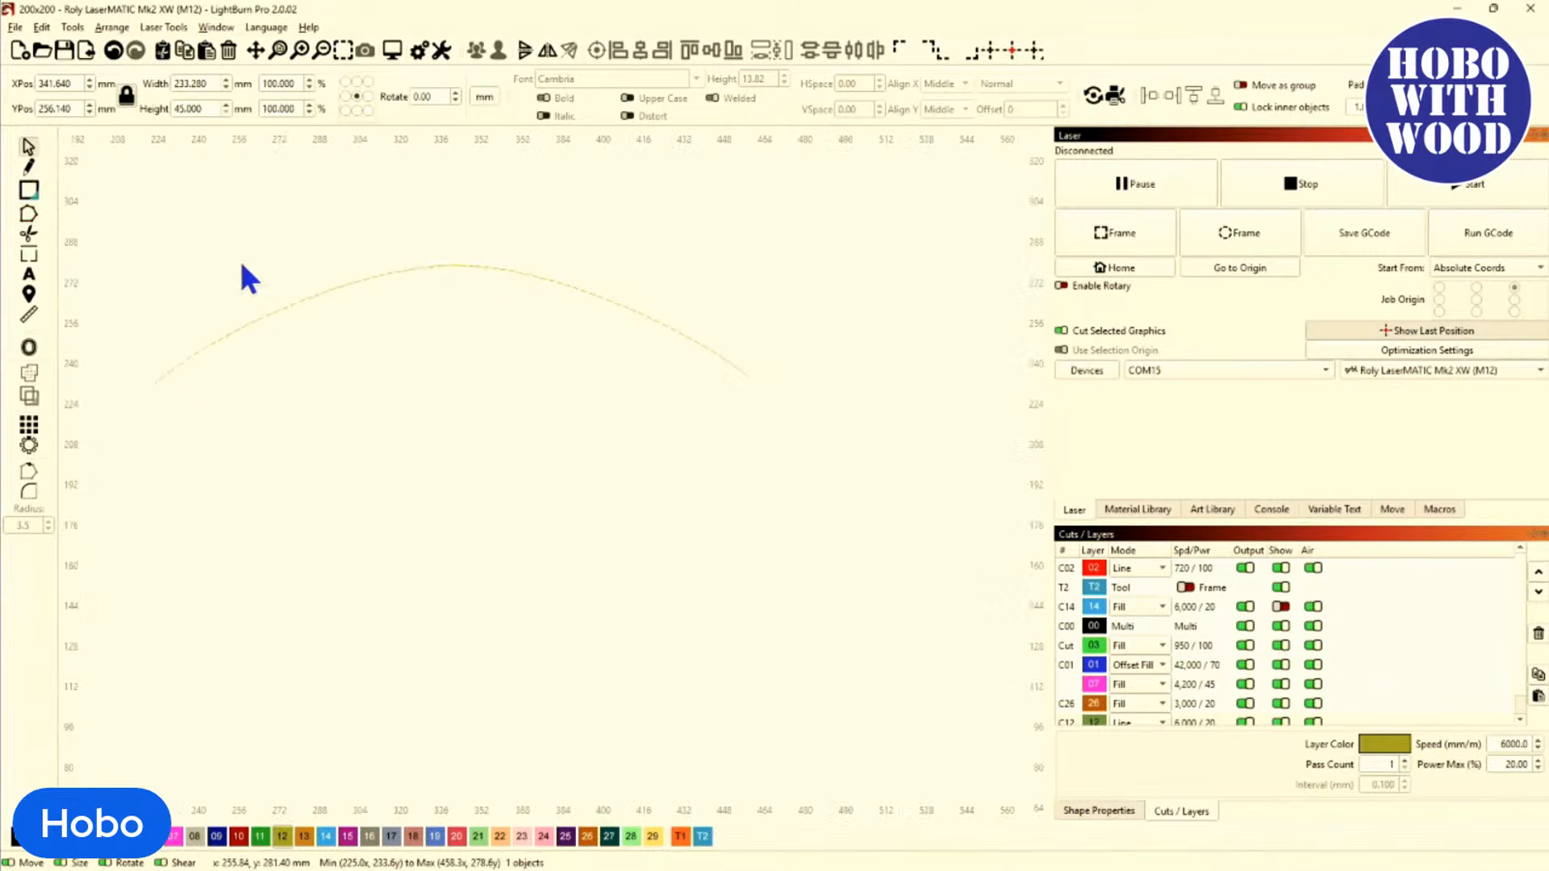
Examine the end nodes and curve handles of the arch in node editing, then return to selection mode.
{"action": "scroll", "coordinate": [322, 357], "scroll_direction": "down", "scroll_amount": 2}
{"action": "left_click", "coordinate": [367, 388]}
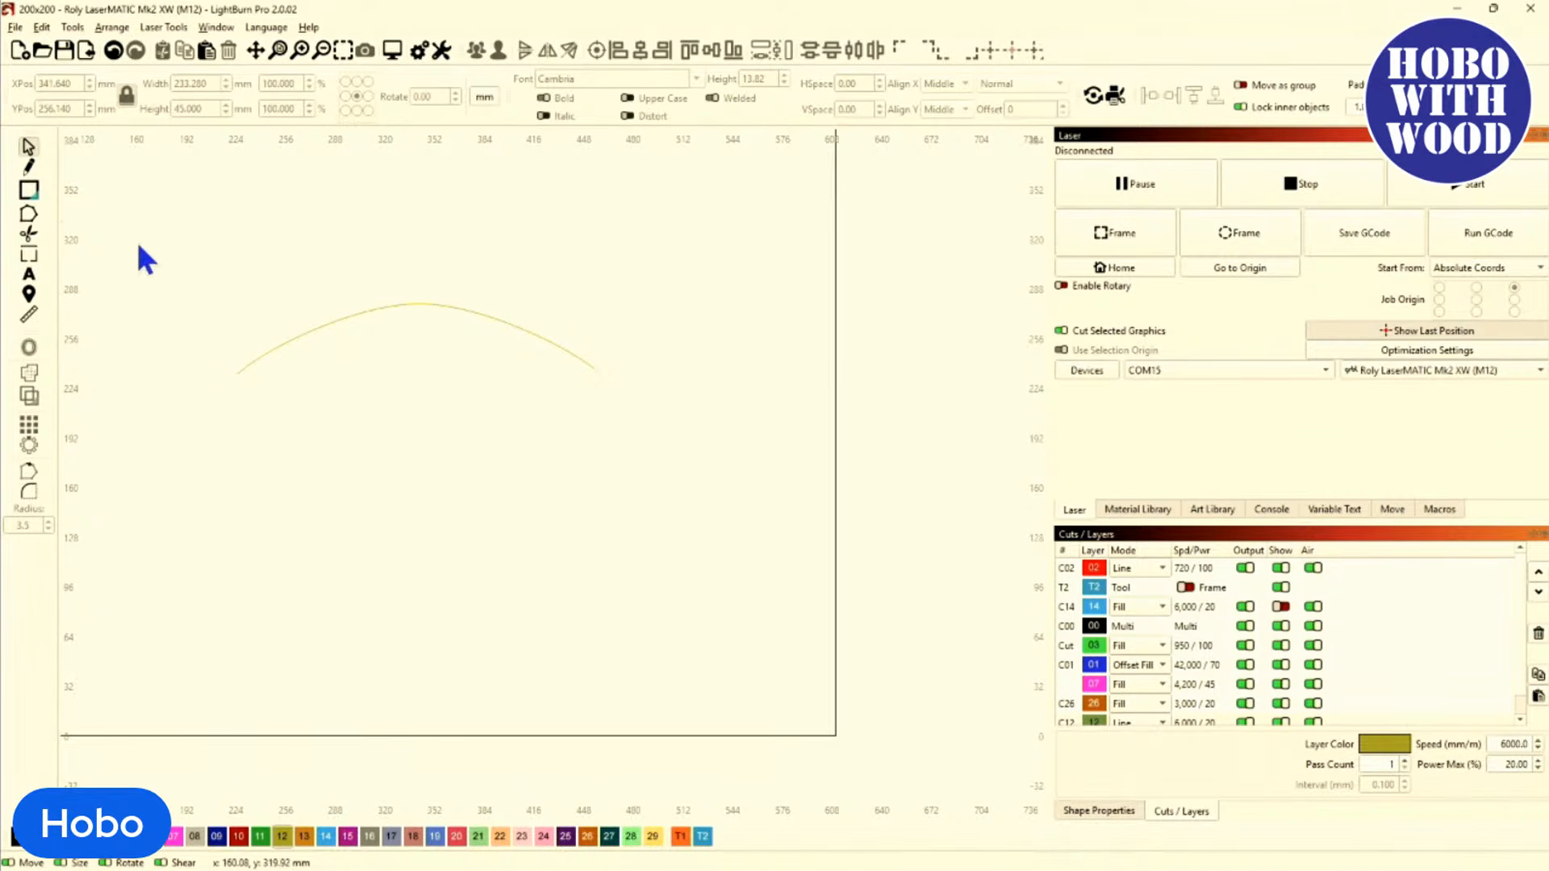
{"action": "left_click", "coordinate": [27, 213]}
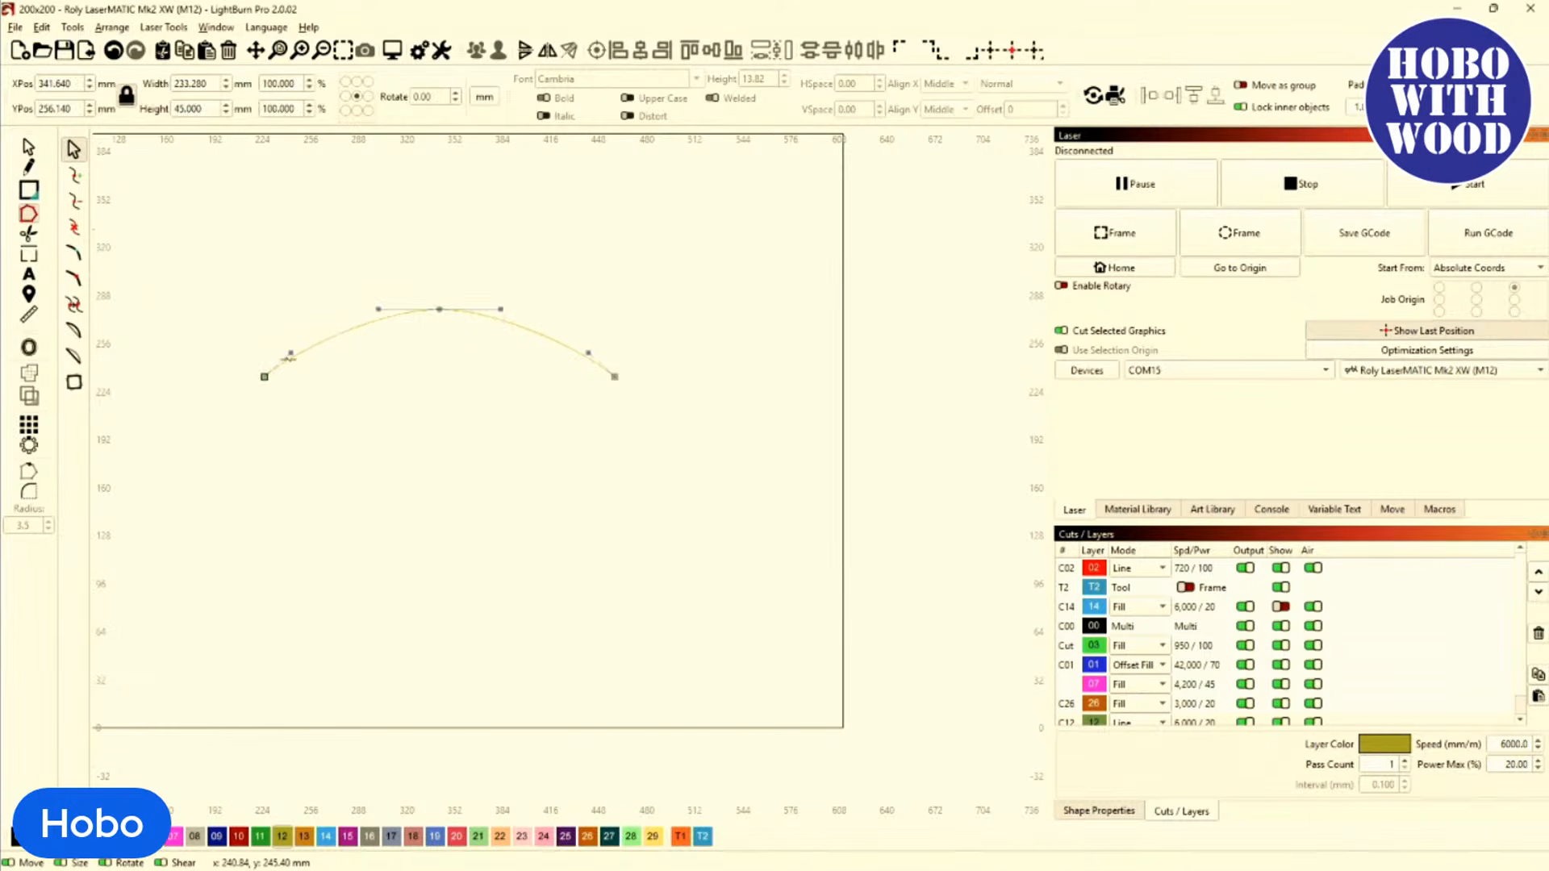
{"action": "scroll", "coordinate": [263, 386], "scroll_direction": "up", "scroll_amount": 3}
{"action": "scroll", "coordinate": [263, 386], "scroll_direction": "up", "scroll_amount": 10}
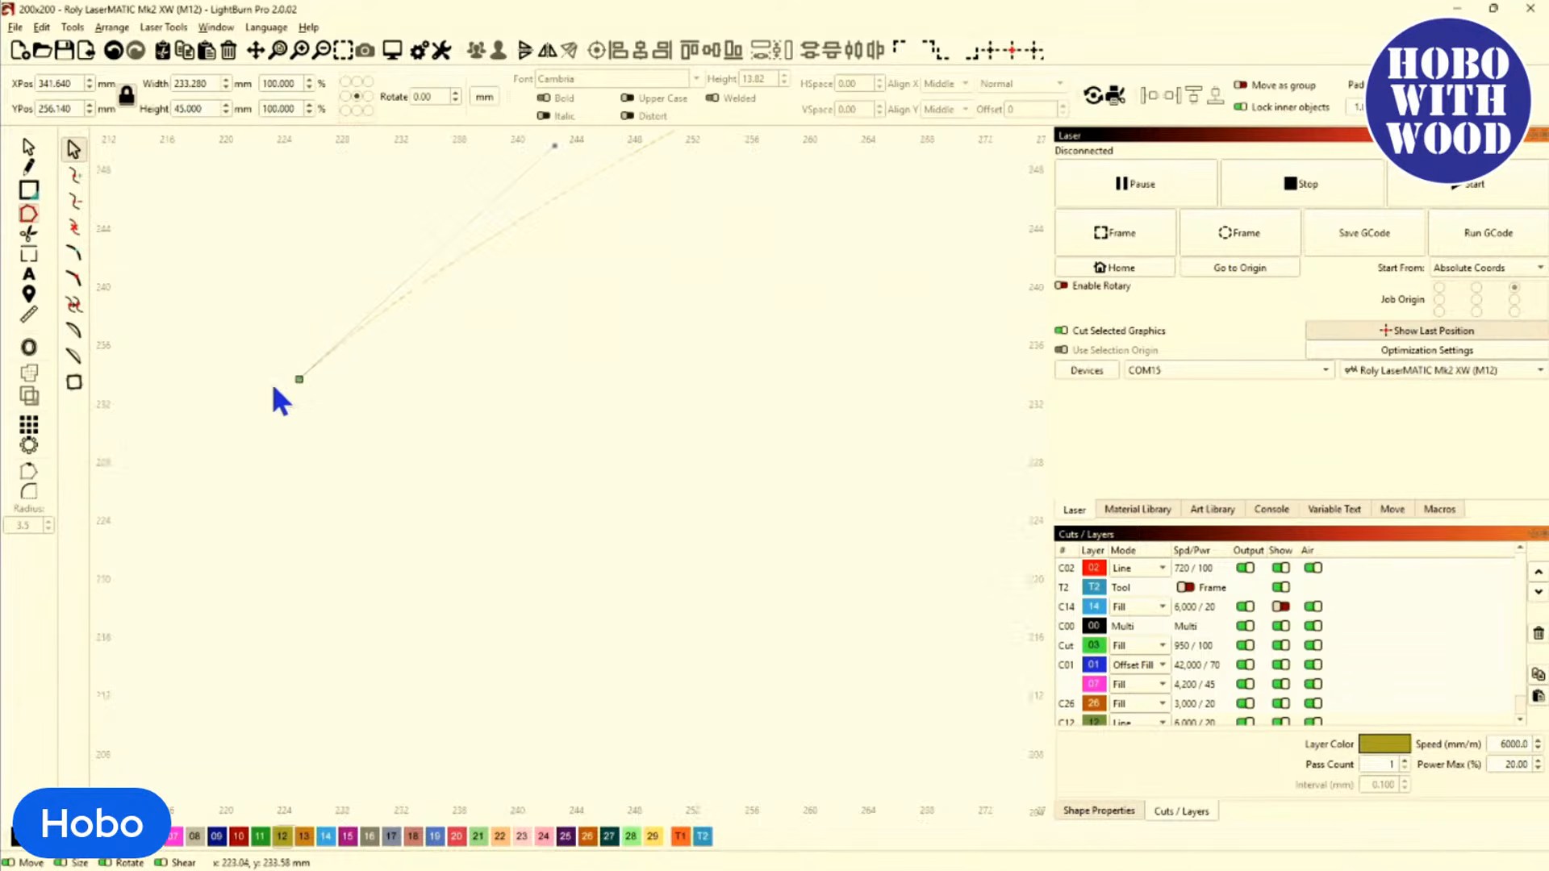
{"action": "scroll", "coordinate": [290, 380], "scroll_direction": "up", "scroll_amount": 3}
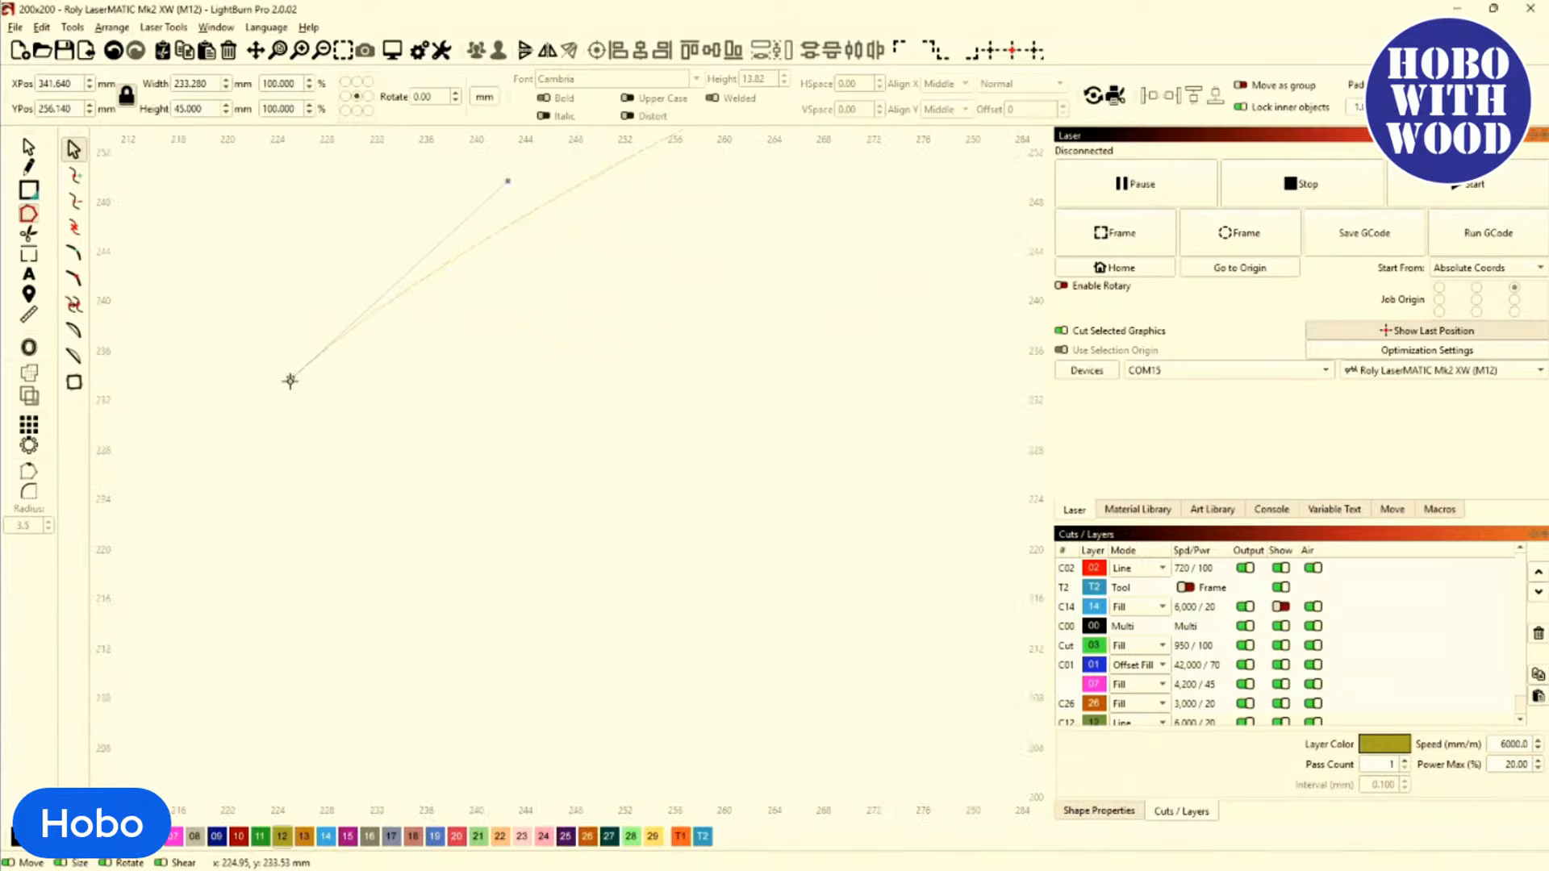
{"action": "scroll", "coordinate": [292, 380], "scroll_direction": "down", "scroll_amount": 15}
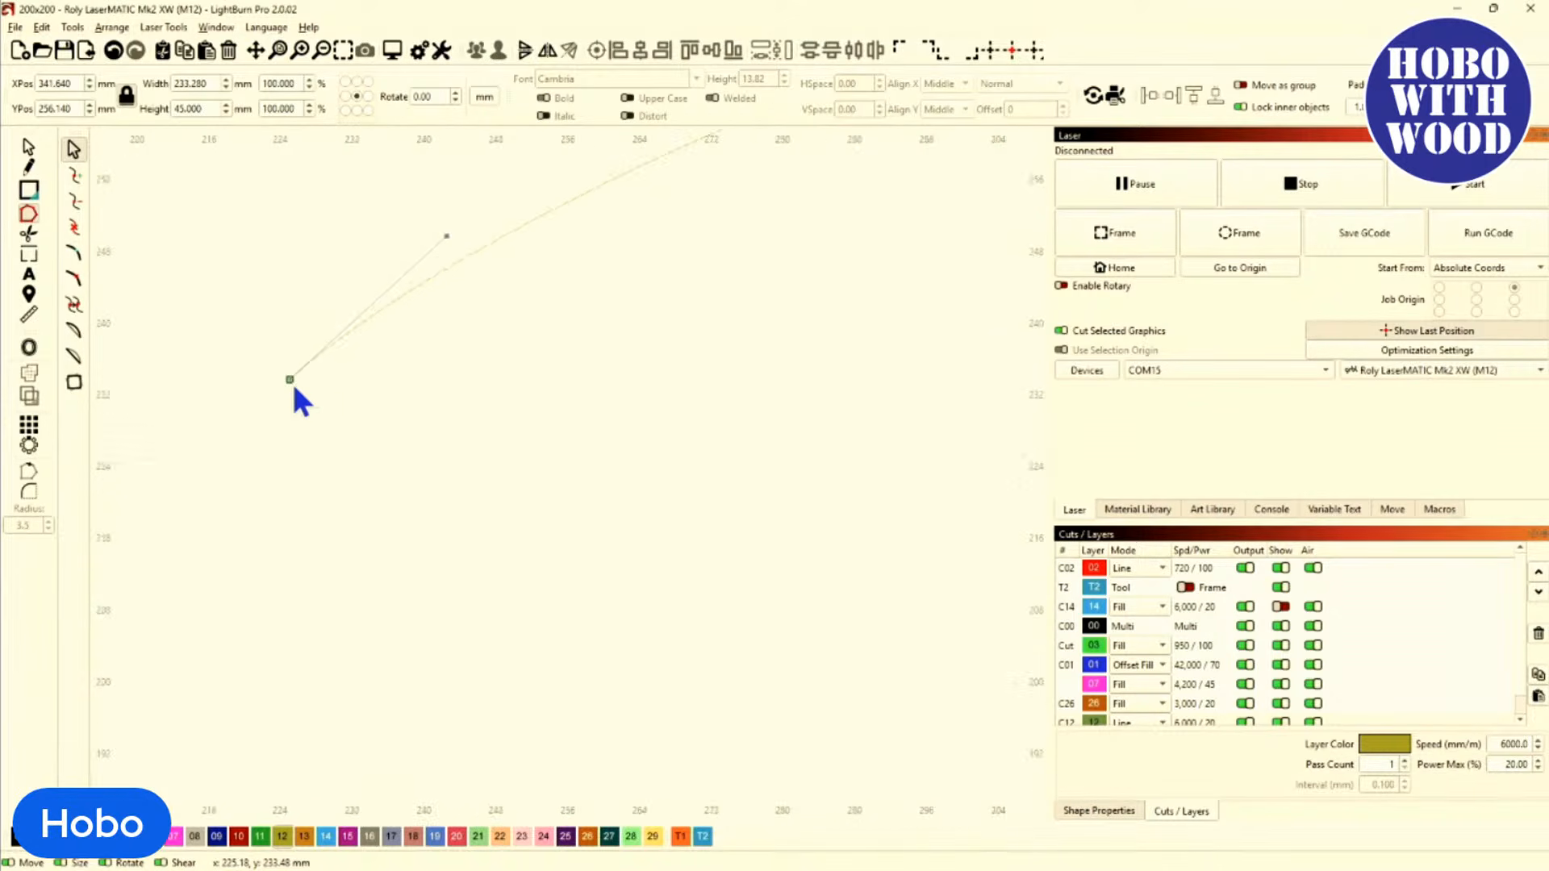
{"action": "scroll", "coordinate": [637, 376], "scroll_direction": "up", "scroll_amount": 8}
{"action": "scroll", "coordinate": [639, 384], "scroll_direction": "up", "scroll_amount": 4}
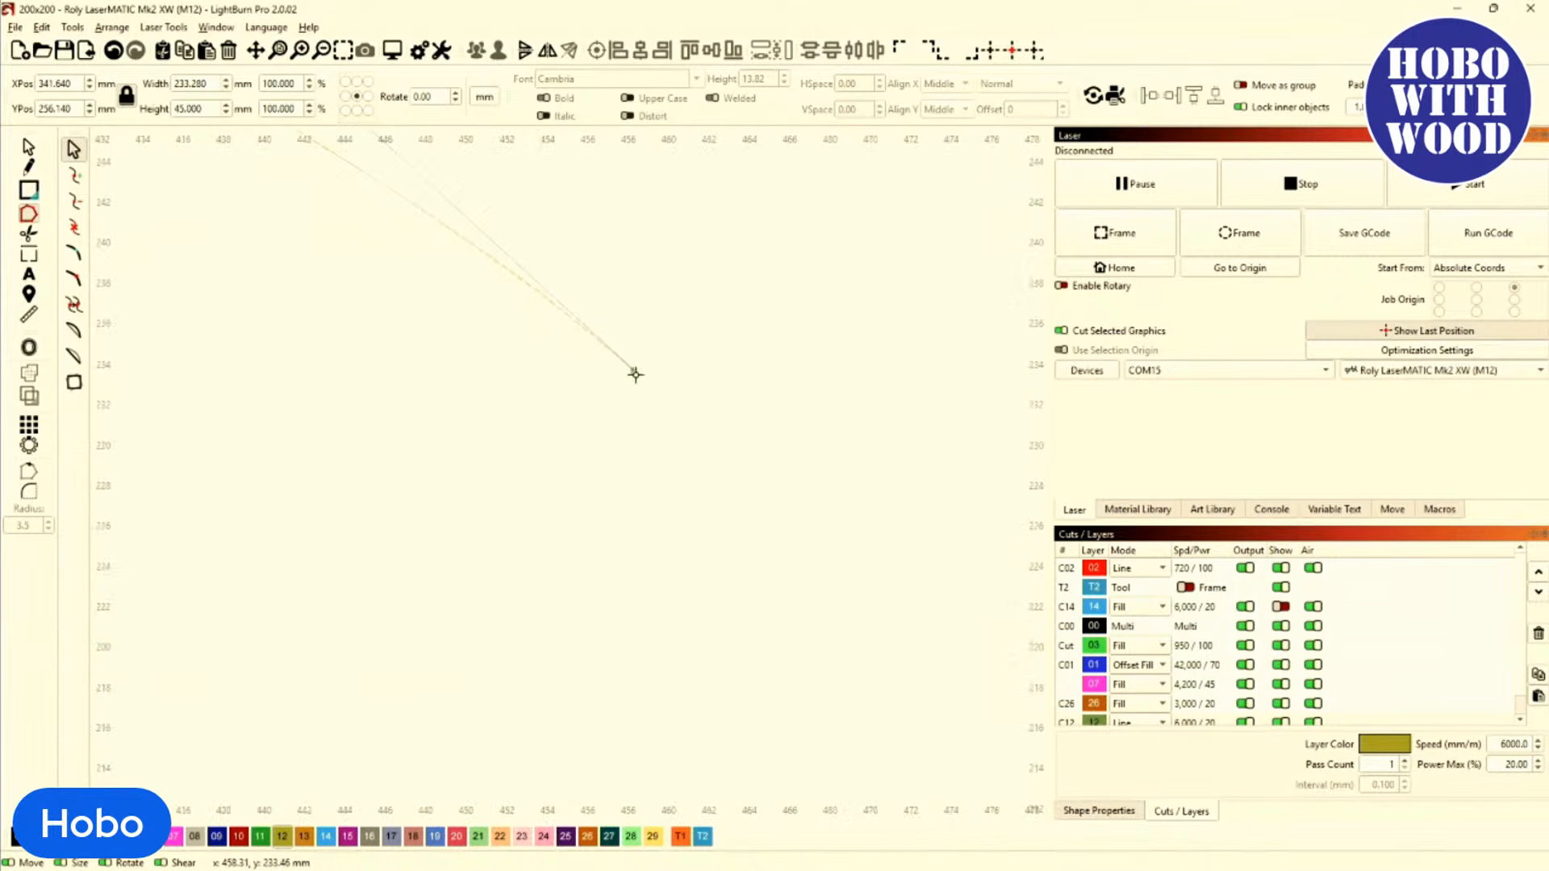
{"action": "scroll", "coordinate": [635, 369], "scroll_direction": "down", "scroll_amount": 6}
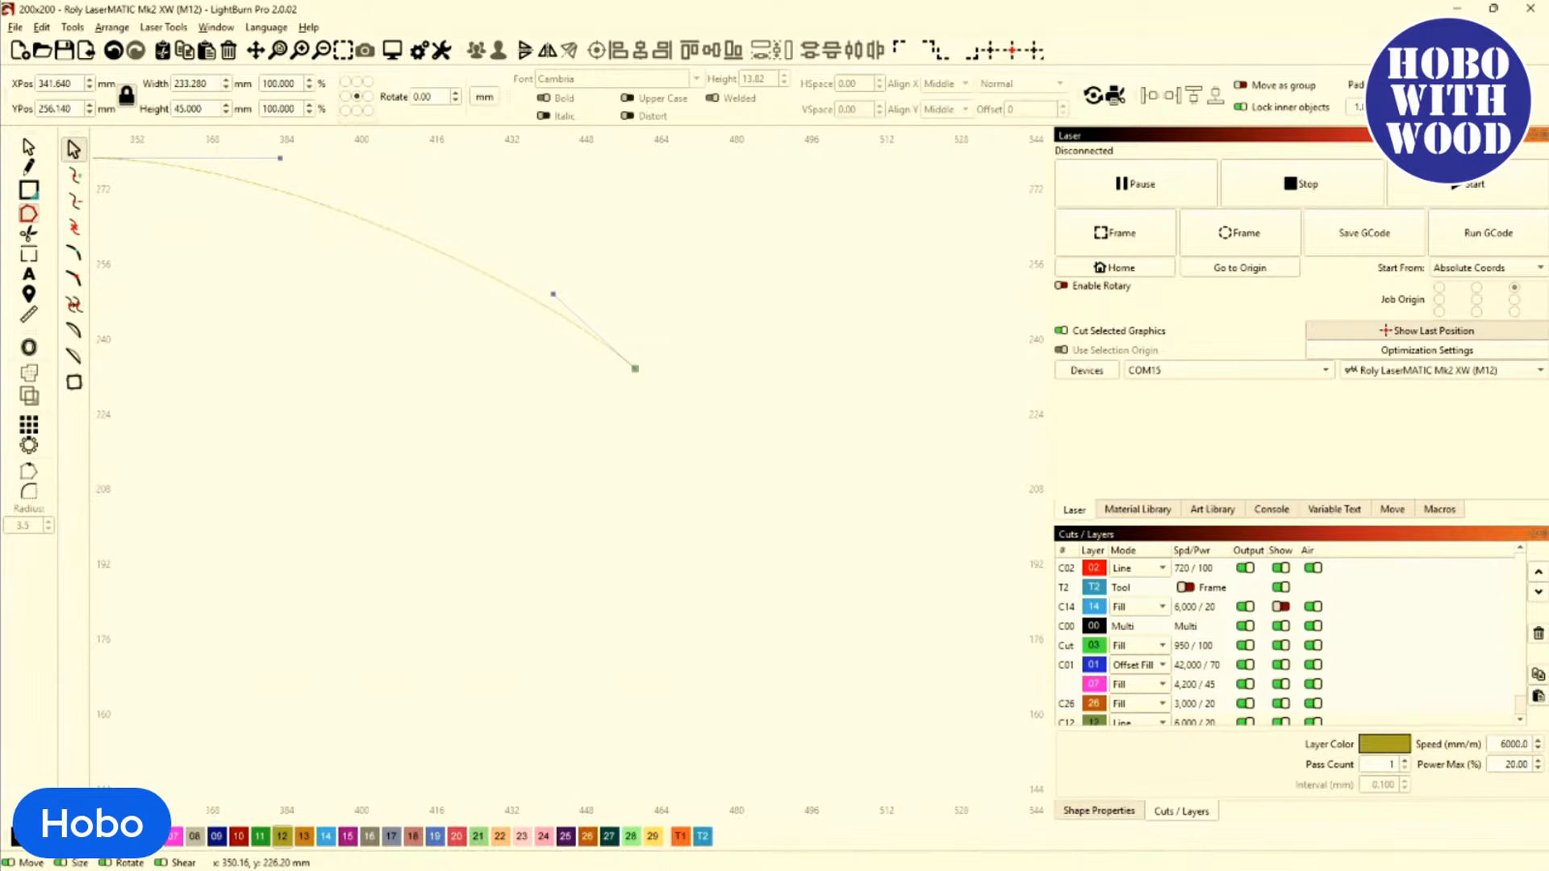
{"action": "scroll", "coordinate": [280, 448], "scroll_direction": "down", "scroll_amount": 3}
{"action": "left_click_drag", "start_coordinate": [277, 448], "coordinate": [533, 449]}
{"action": "scroll", "coordinate": [212, 412], "scroll_direction": "up", "scroll_amount": 3}
{"action": "left_click", "coordinate": [217, 412]}
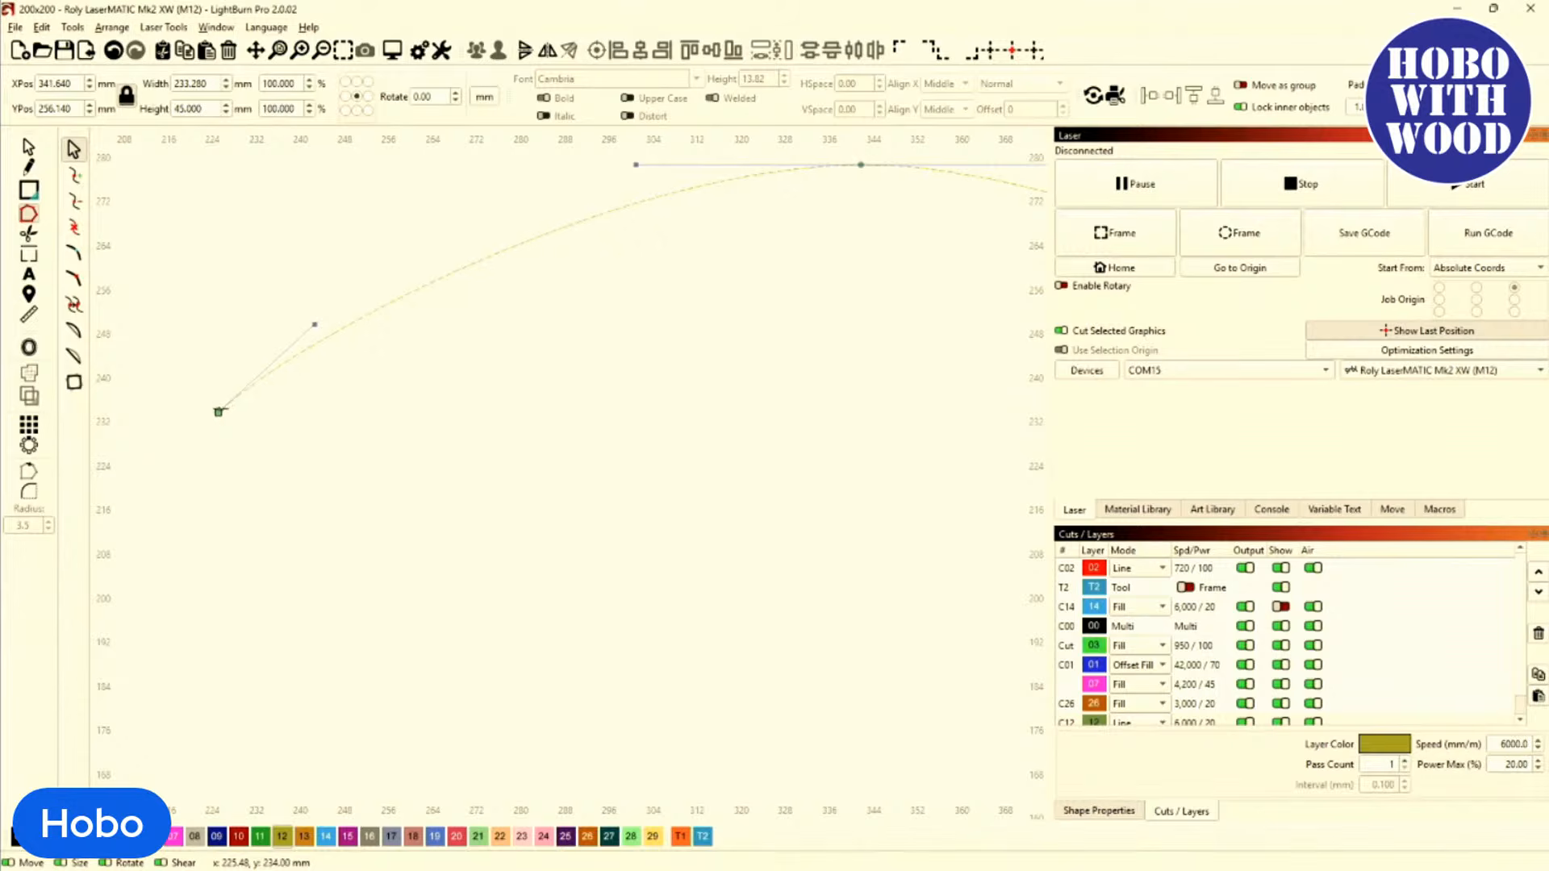
{"action": "scroll", "coordinate": [217, 413], "scroll_direction": "down", "scroll_amount": 5}
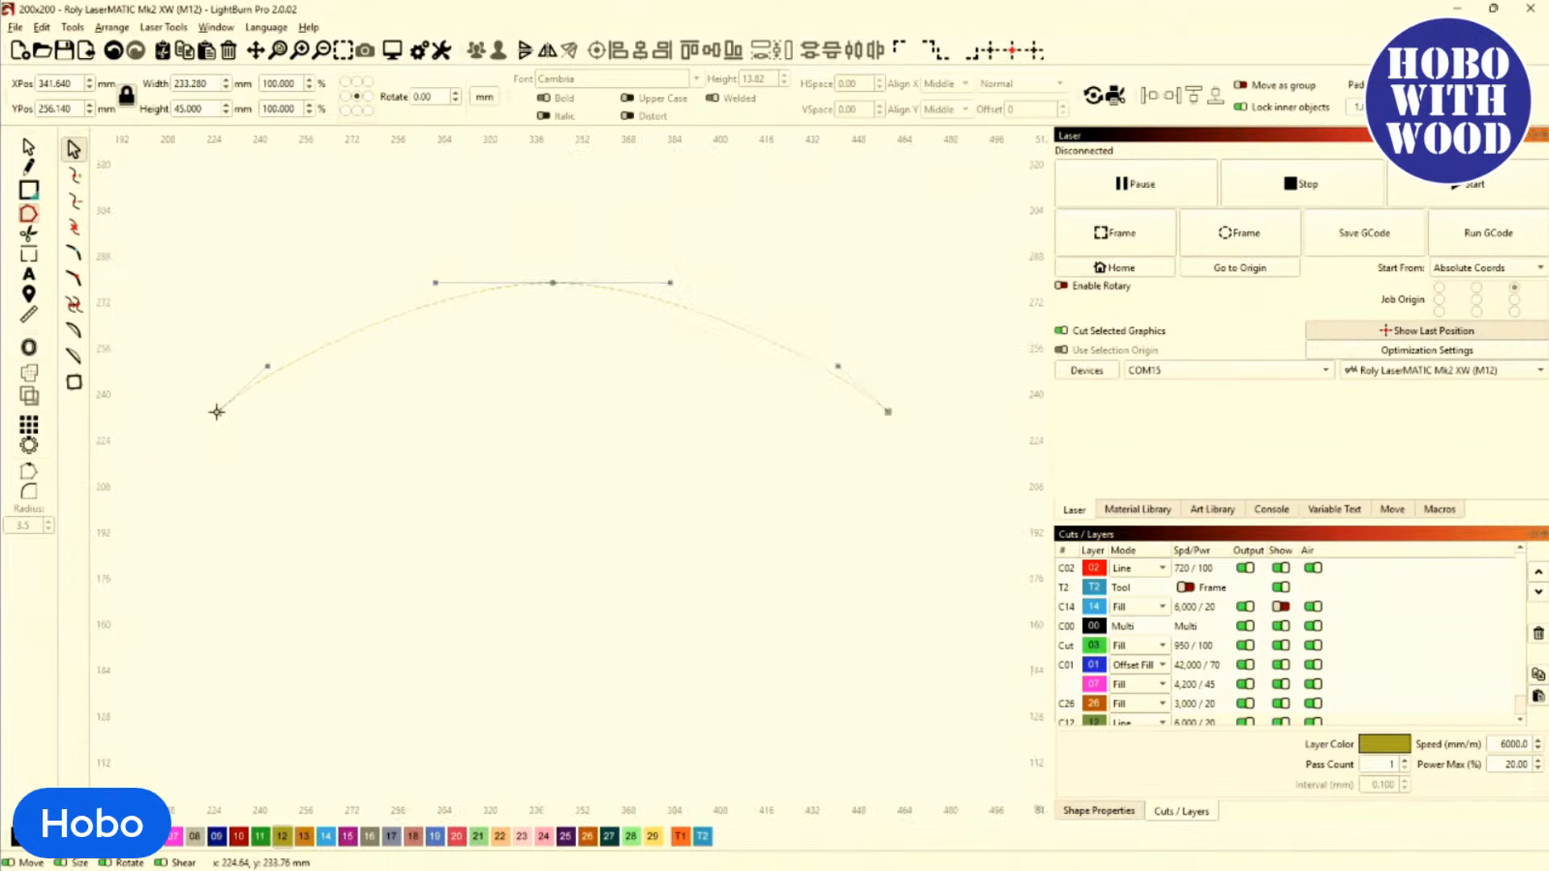
{"action": "left_click", "coordinate": [29, 148]}
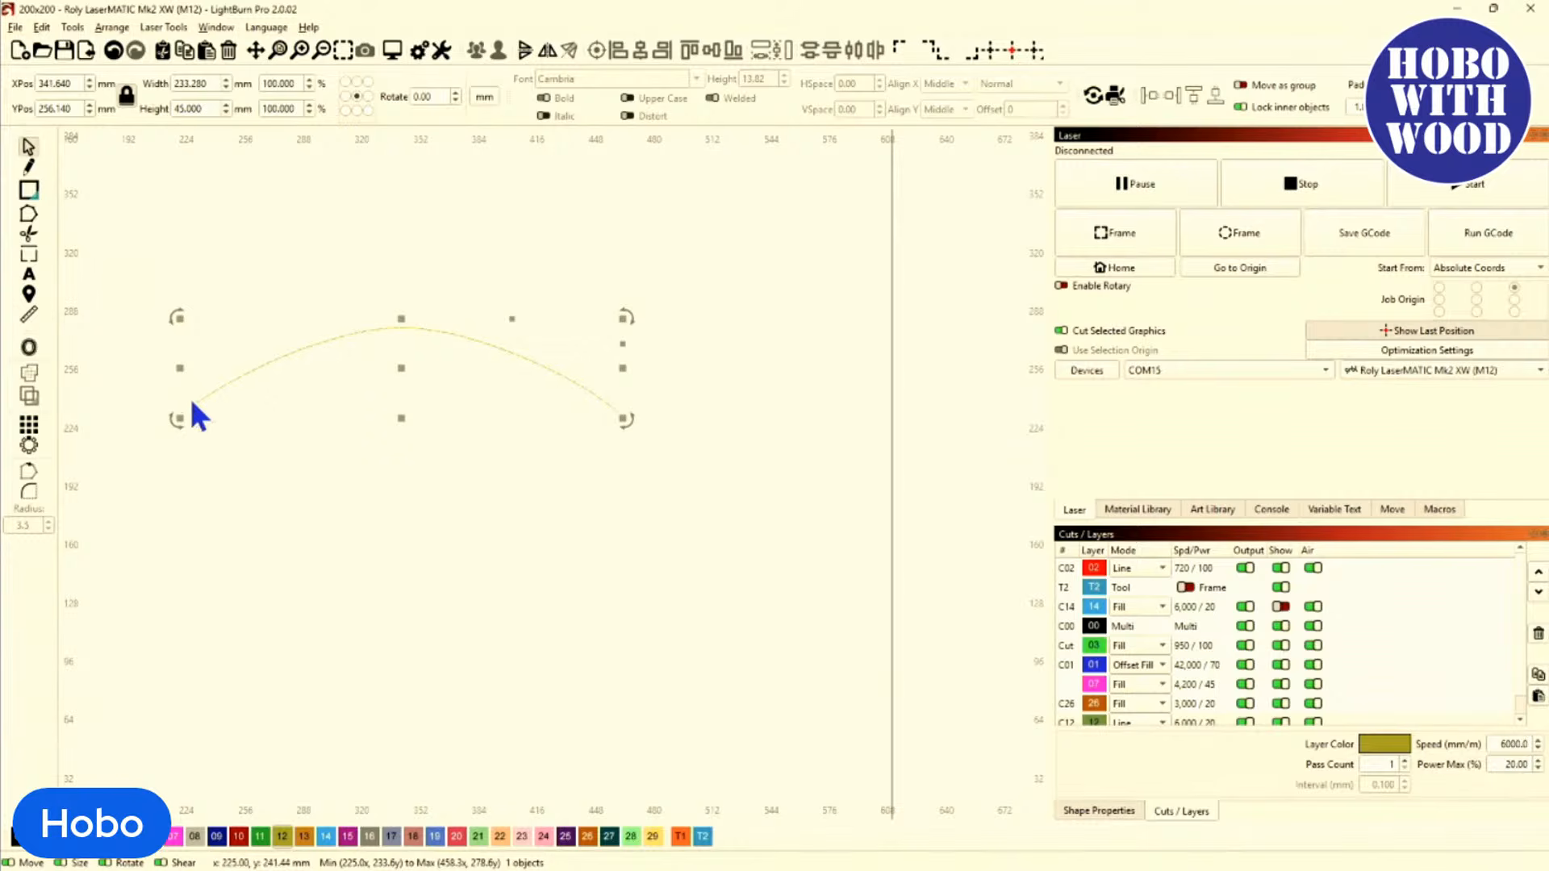
Draw a straight horizontal line about 248 mm long below the arch.
{"action": "left_click", "coordinate": [28, 167]}
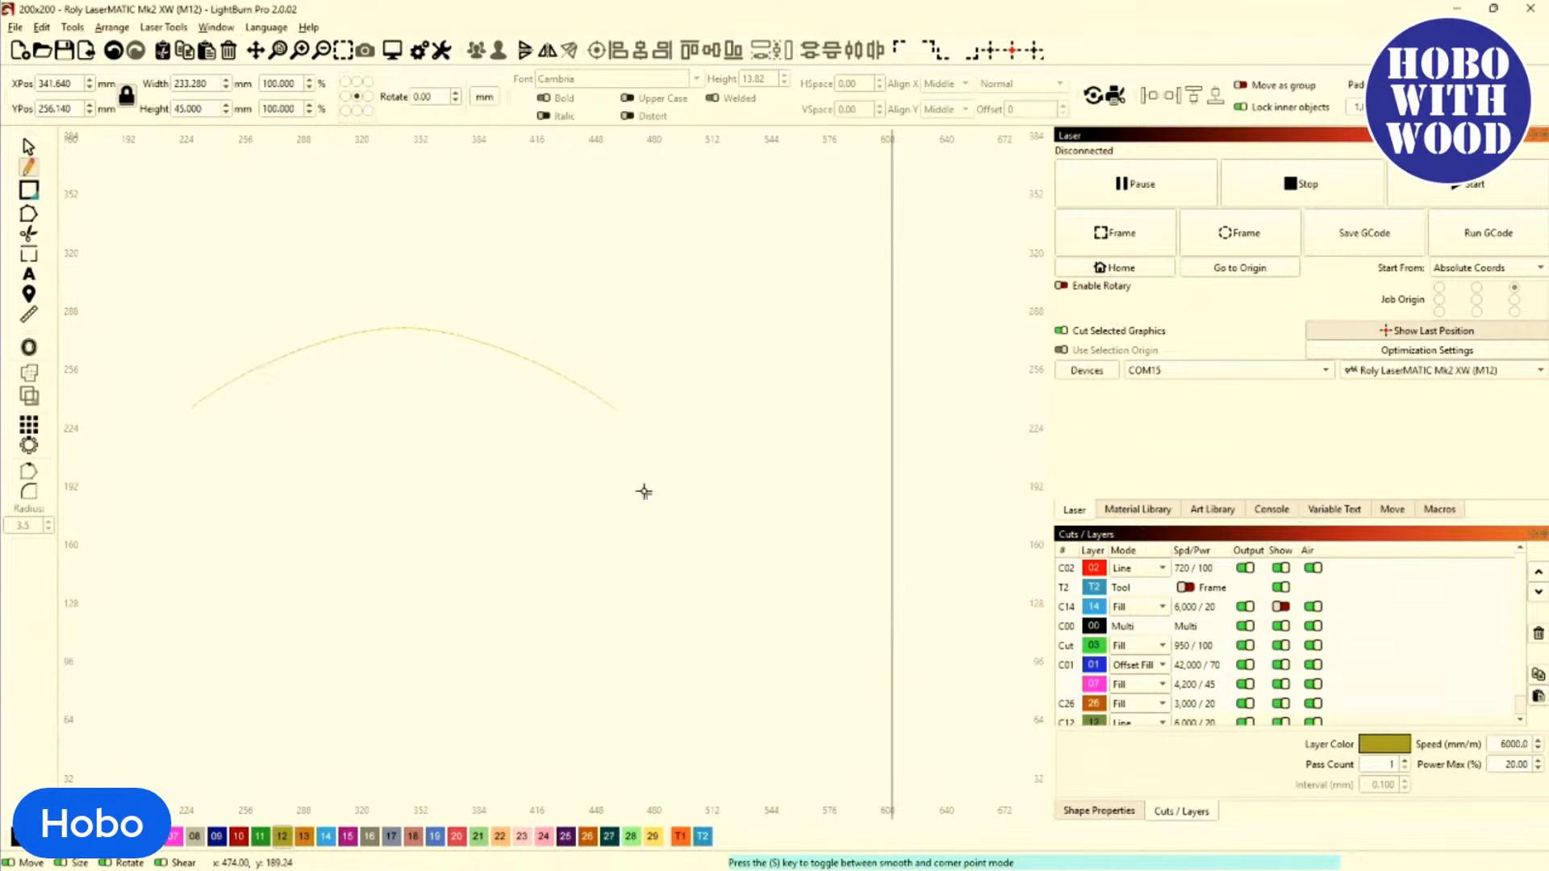
{"action": "left_click", "coordinate": [641, 569]}
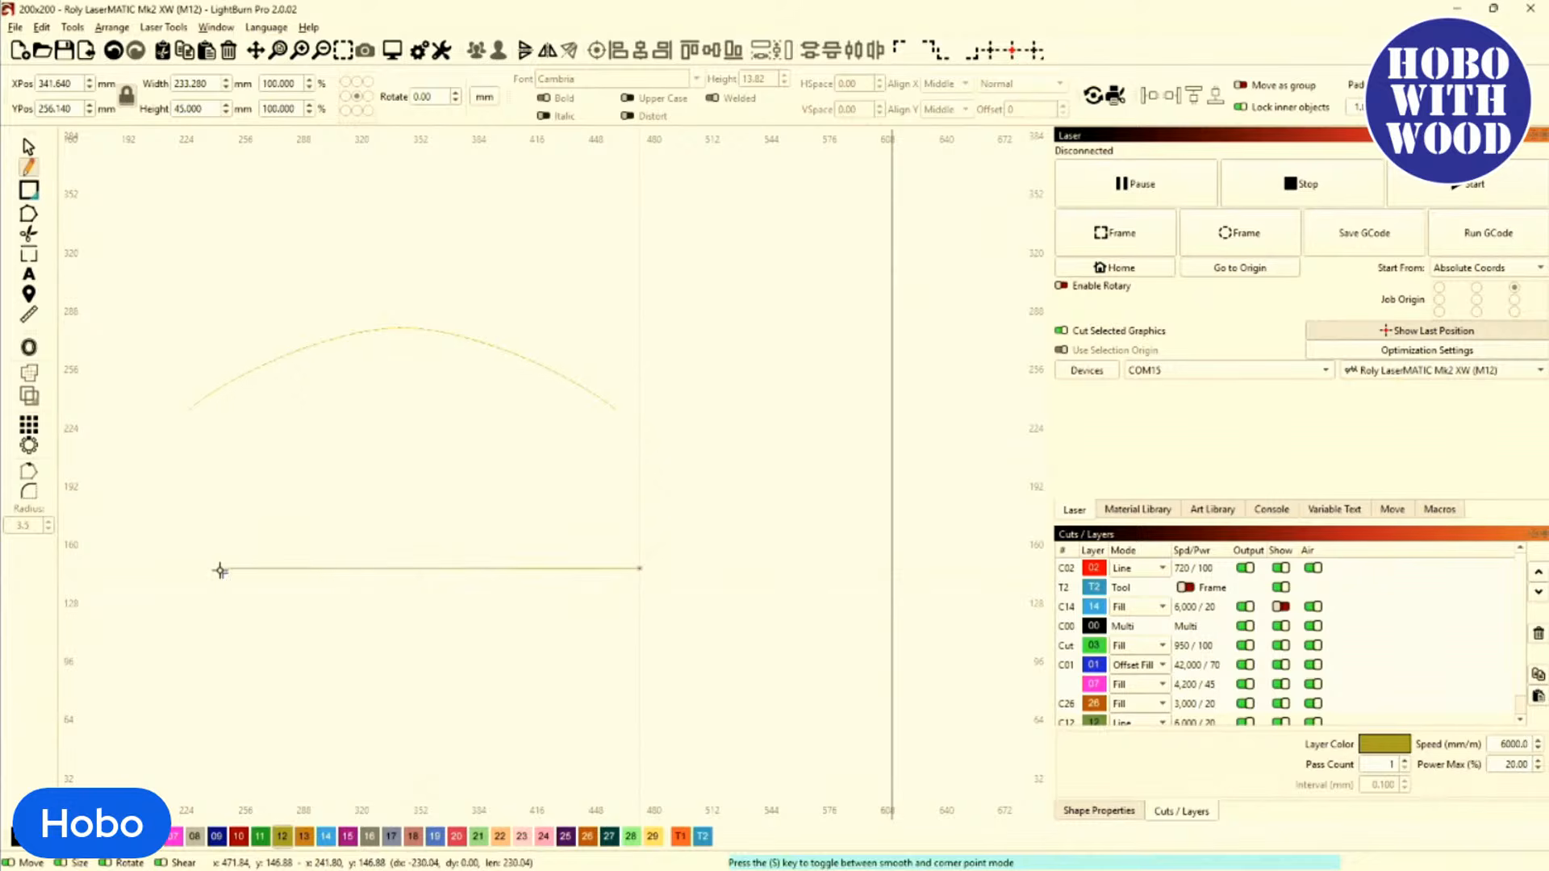
{"action": "left_click", "coordinate": [188, 568]}
{"action": "right_click", "coordinate": [188, 569]}
{"action": "left_click", "coordinate": [29, 146]}
Select the new straight line and inspect its end nodes in node editing.
{"action": "left_click", "coordinate": [209, 377]}
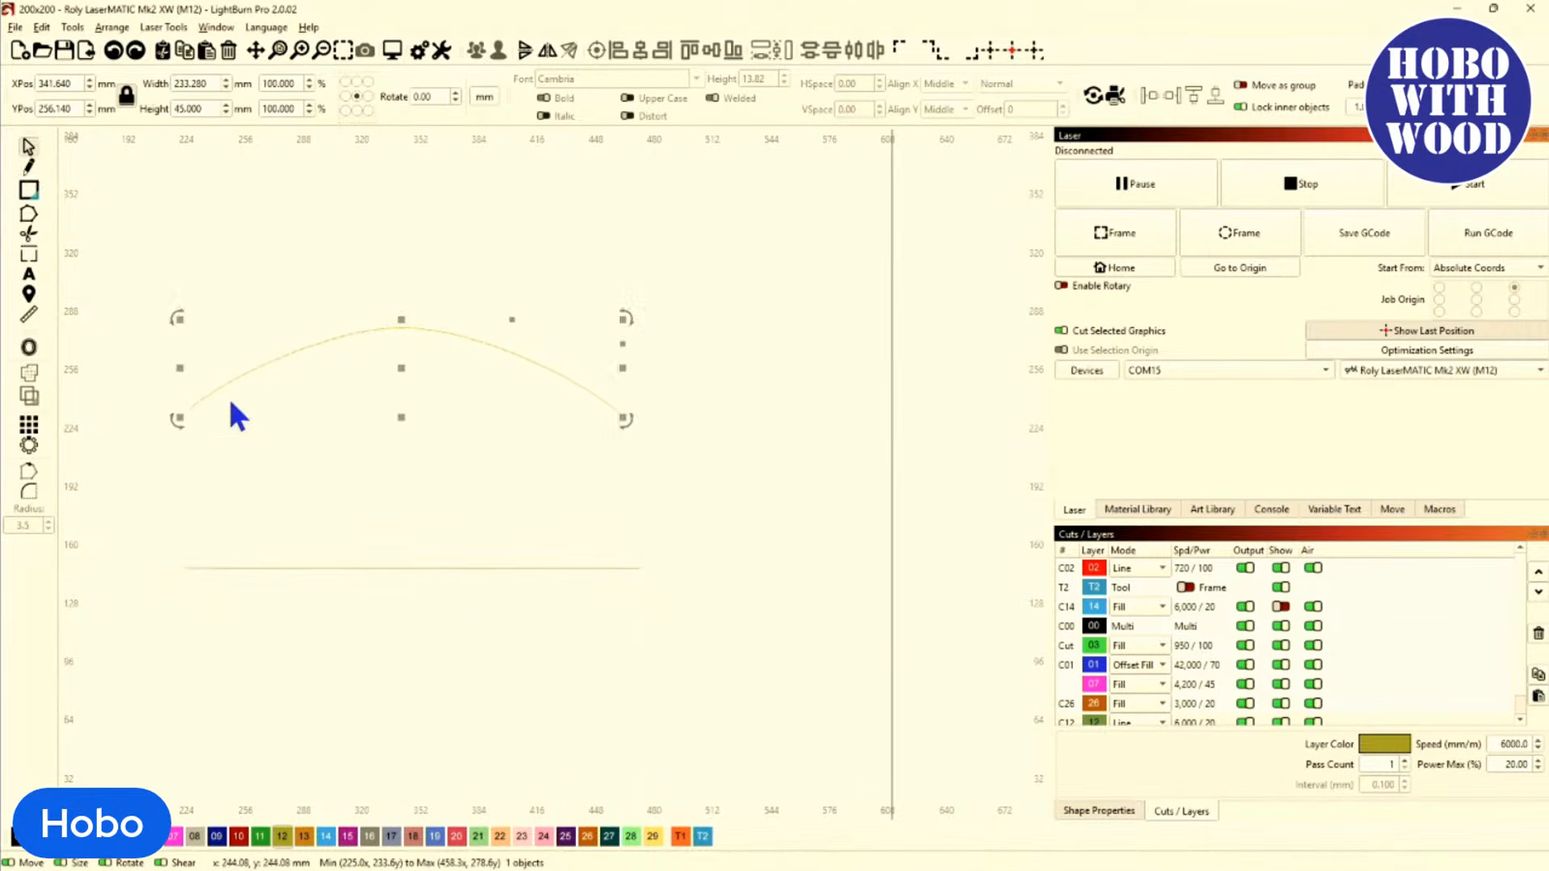
{"action": "left_click", "coordinate": [263, 565]}
{"action": "left_click", "coordinate": [263, 568]}
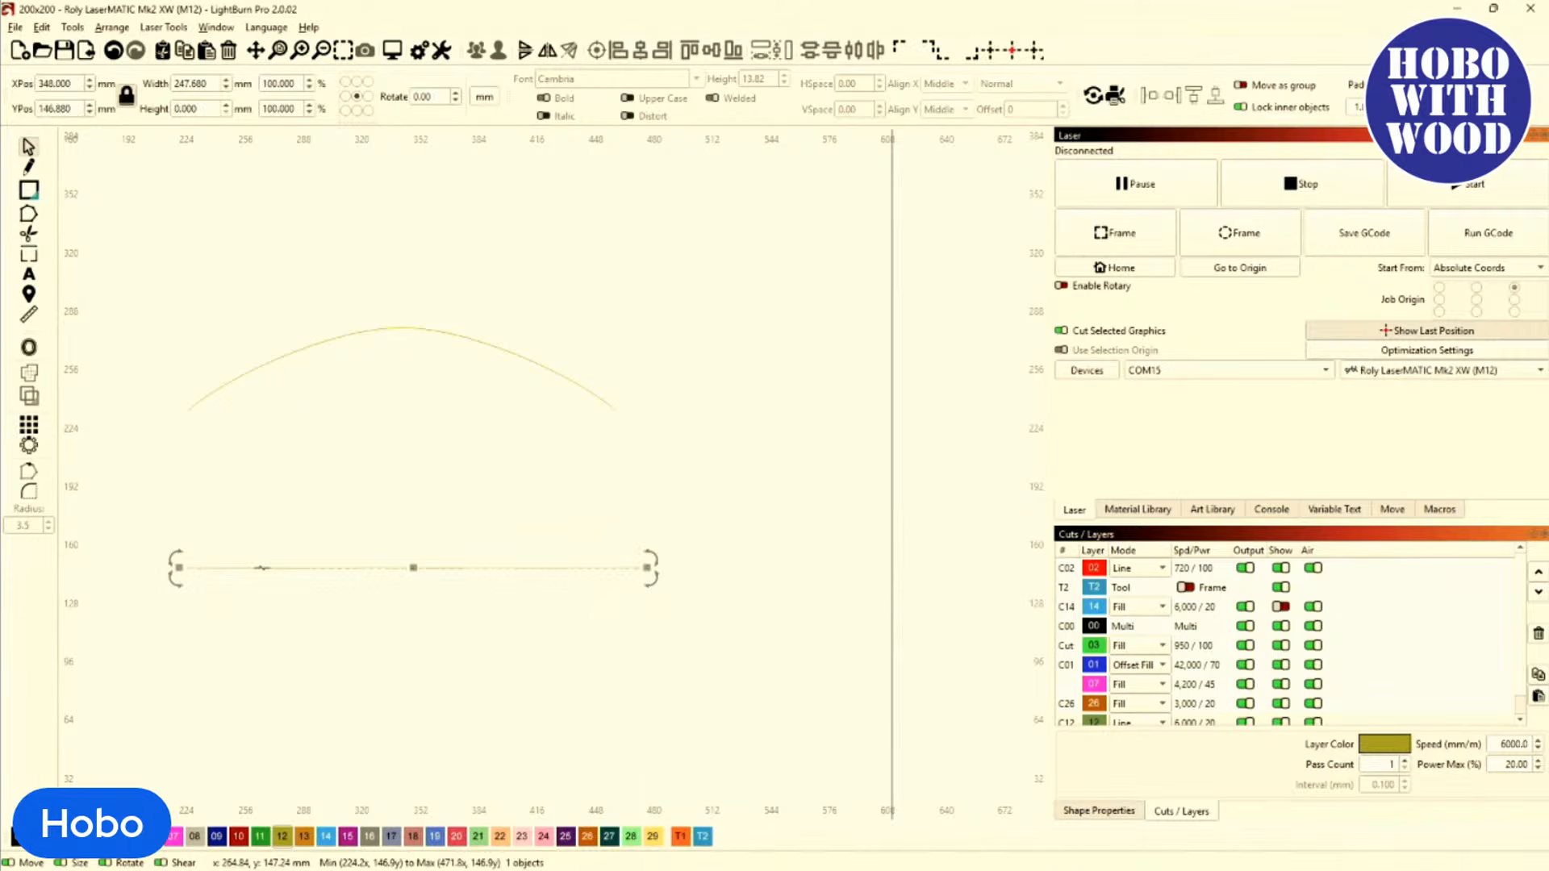
{"action": "left_click", "coordinate": [29, 233]}
{"action": "scroll", "coordinate": [586, 546], "scroll_direction": "up", "scroll_amount": 15}
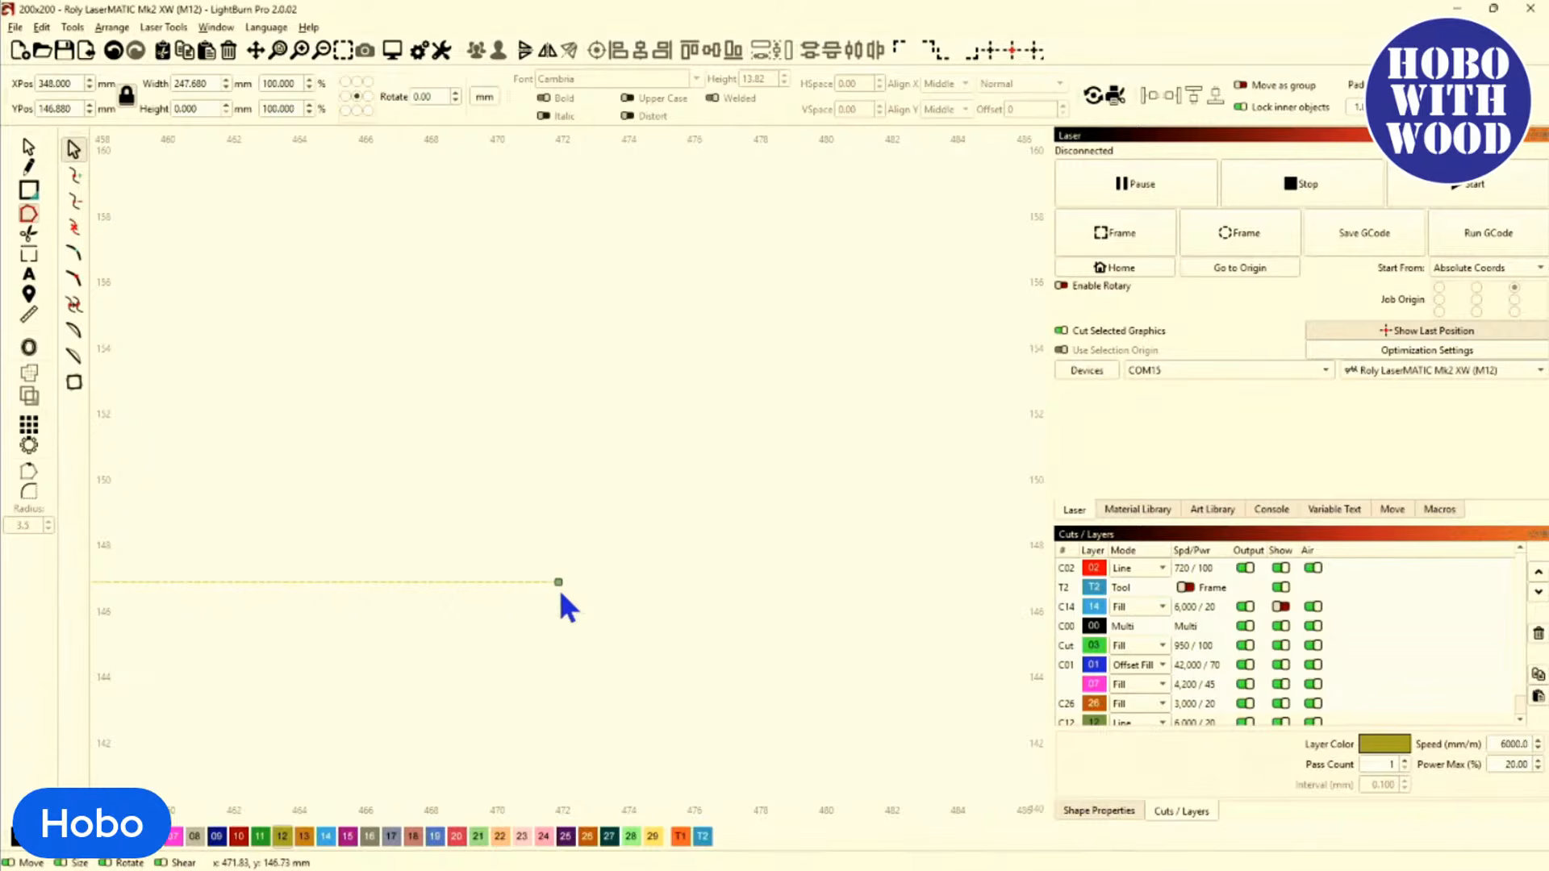
{"action": "scroll", "coordinate": [574, 592], "scroll_direction": "down", "scroll_amount": 10}
{"action": "scroll", "coordinate": [574, 606], "scroll_direction": "down", "scroll_amount": 5}
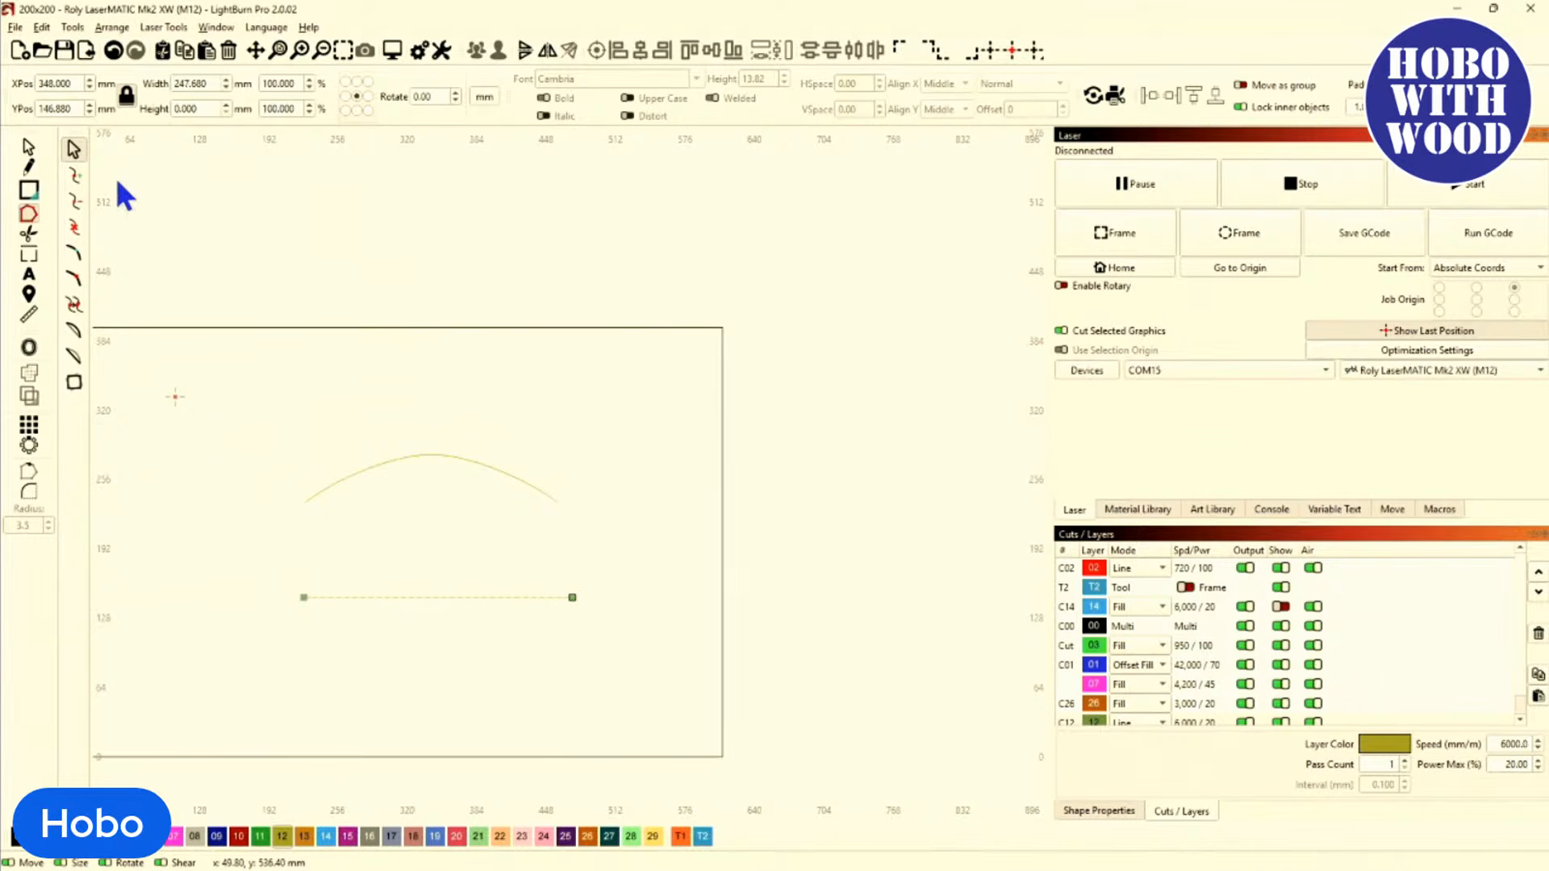
Add the text "hobo with wood" in bold Cambria below the straight line.
{"action": "left_click", "coordinate": [32, 277]}
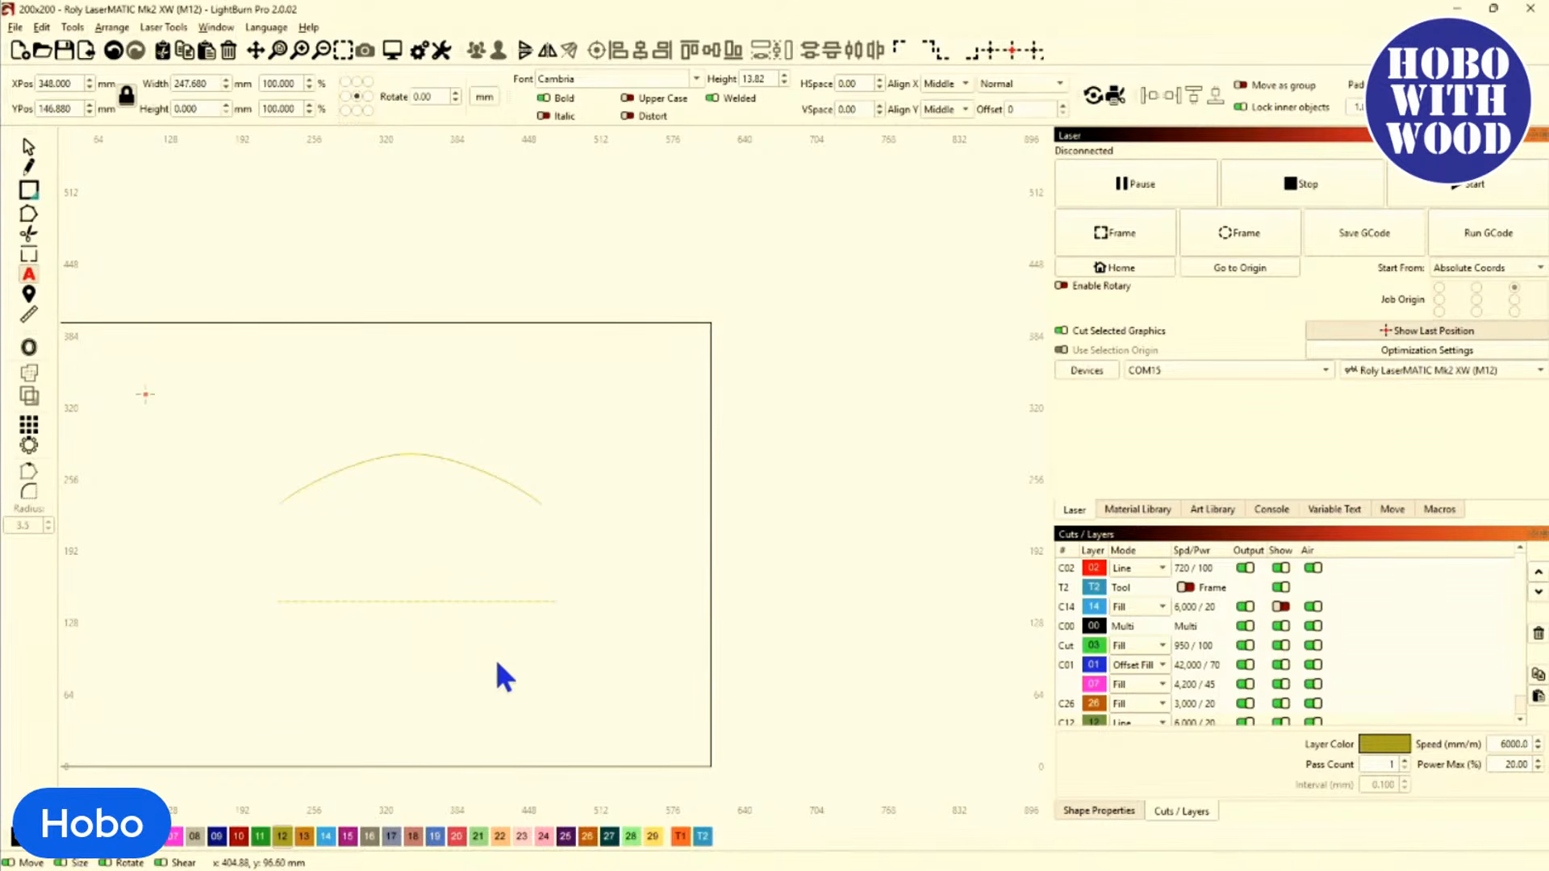
{"action": "left_click_drag", "start_coordinate": [346, 690], "coordinate": [544, 595]}
{"action": "left_click", "coordinate": [593, 587]}
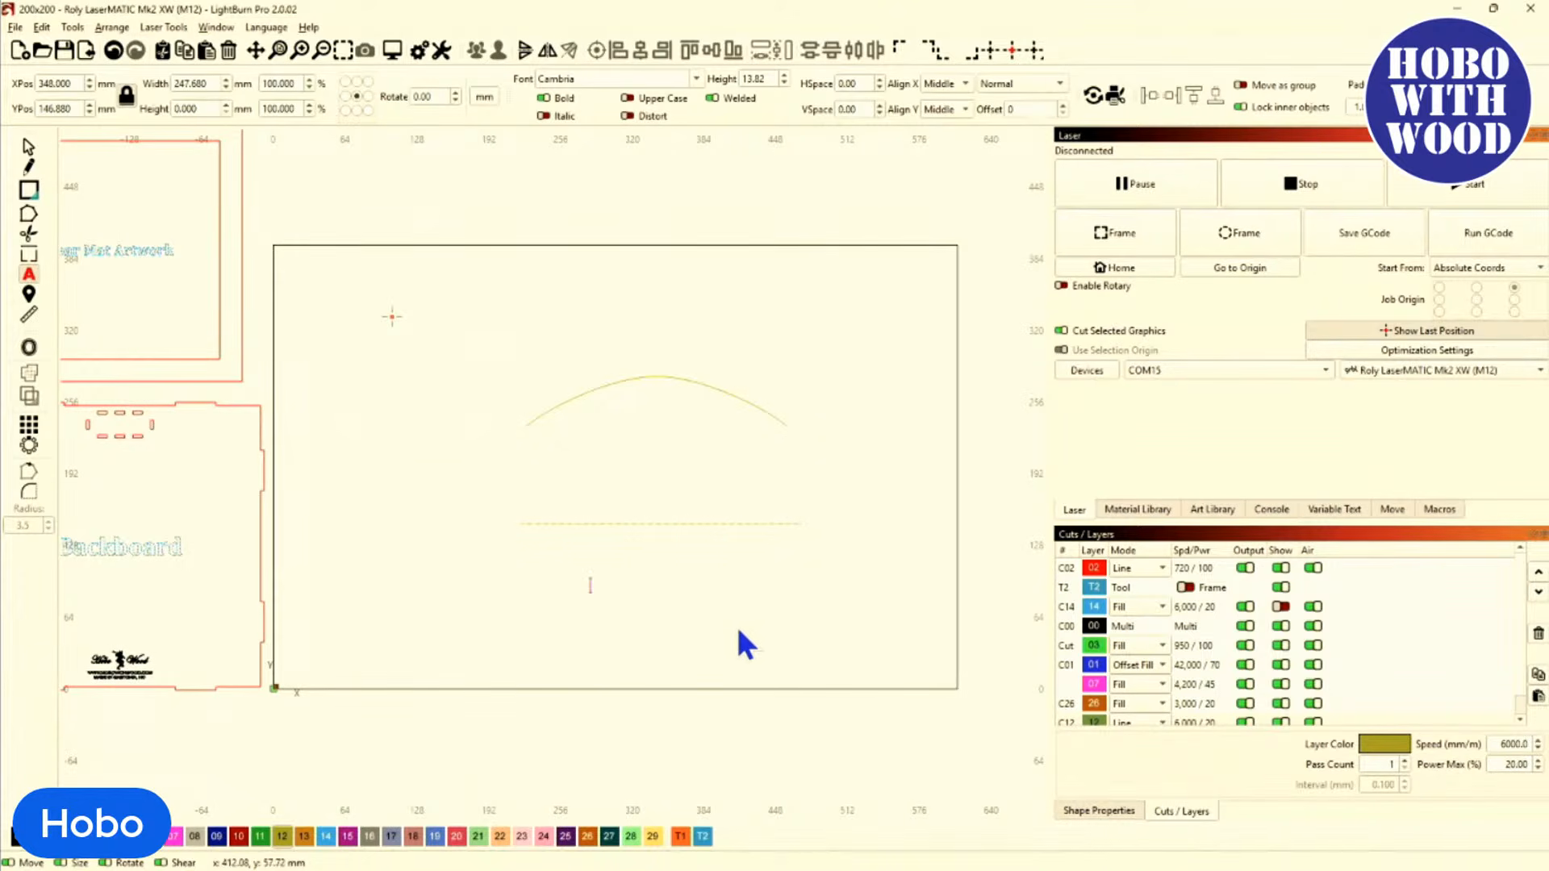
{"action": "type", "text": "hobo with wood"}
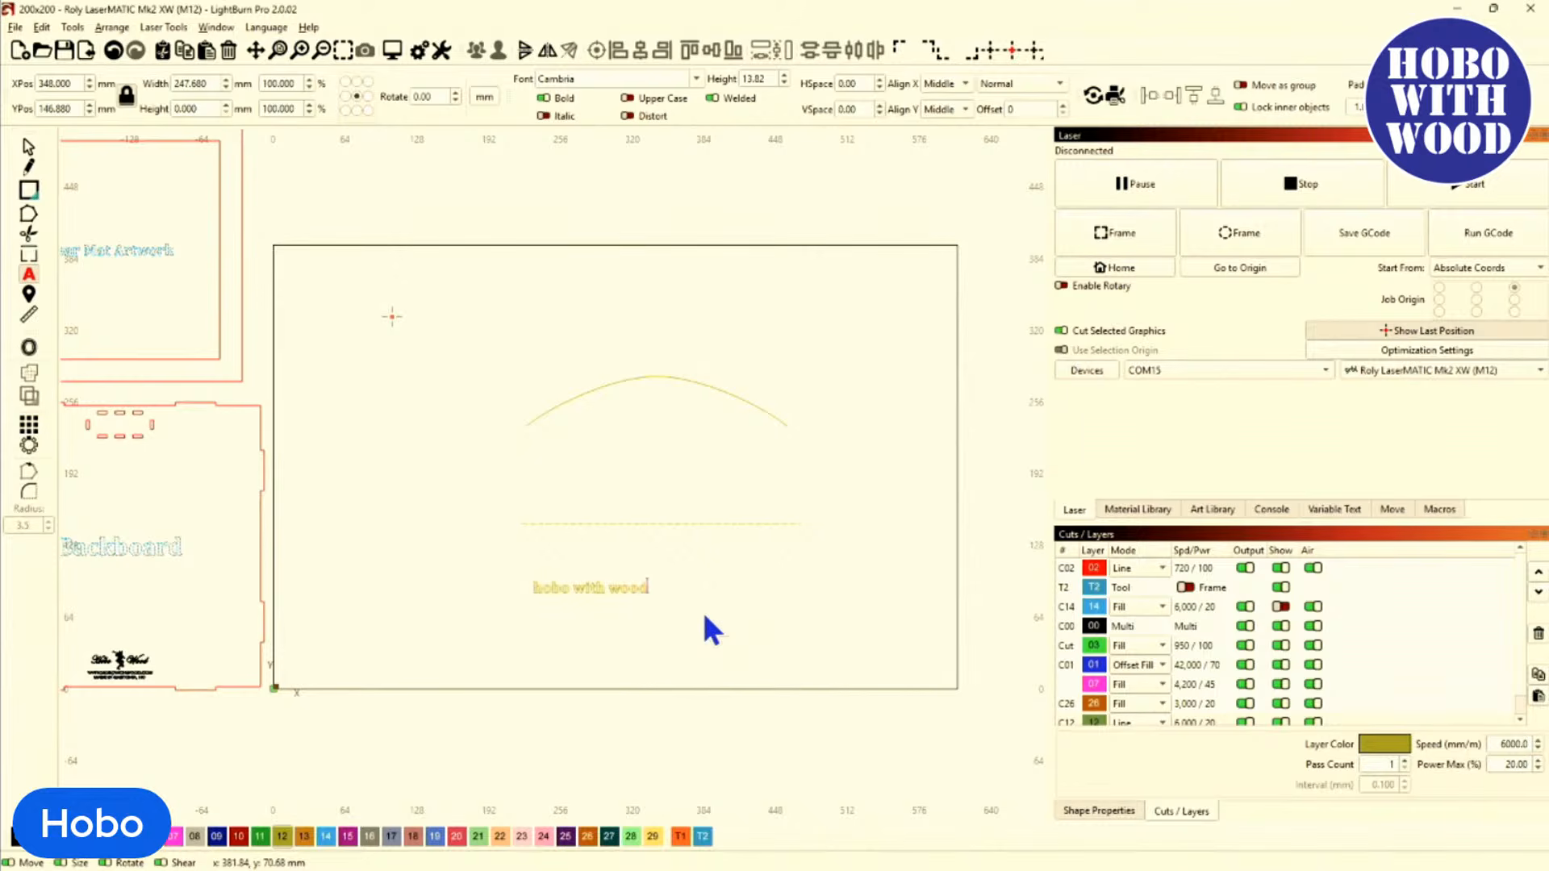
{"action": "left_click", "coordinate": [28, 147]}
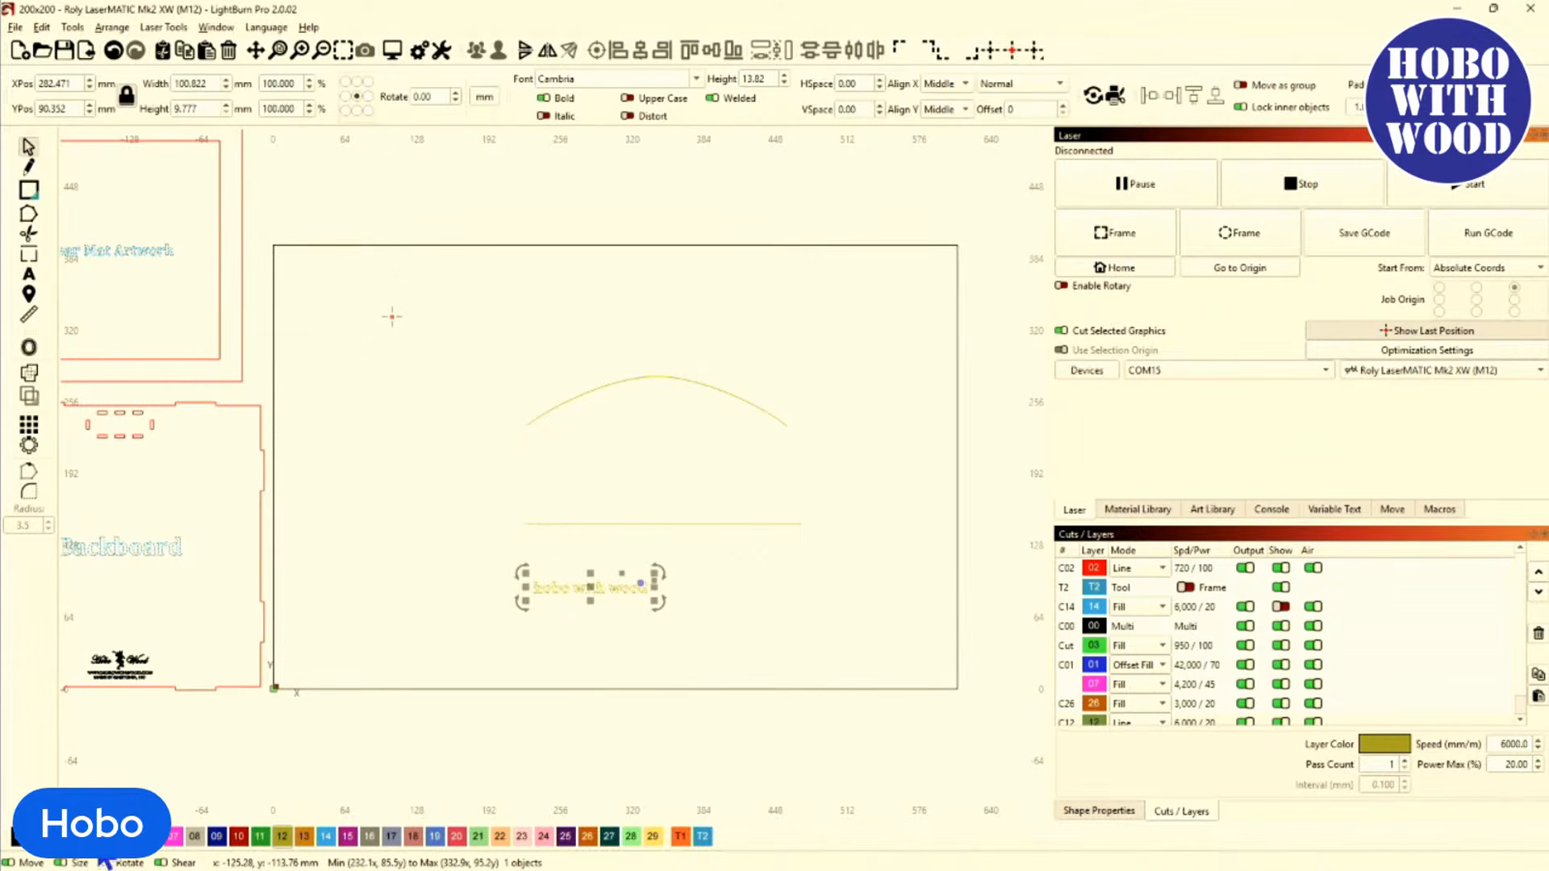
Assign the text to blue layer 01 and move it closer under the middle of the straight line.
{"action": "left_click", "coordinate": [42, 837]}
{"action": "scroll", "coordinate": [589, 631], "scroll_direction": "up", "scroll_amount": 3}
{"action": "left_click_drag", "start_coordinate": [588, 631], "coordinate": [431, 632]}
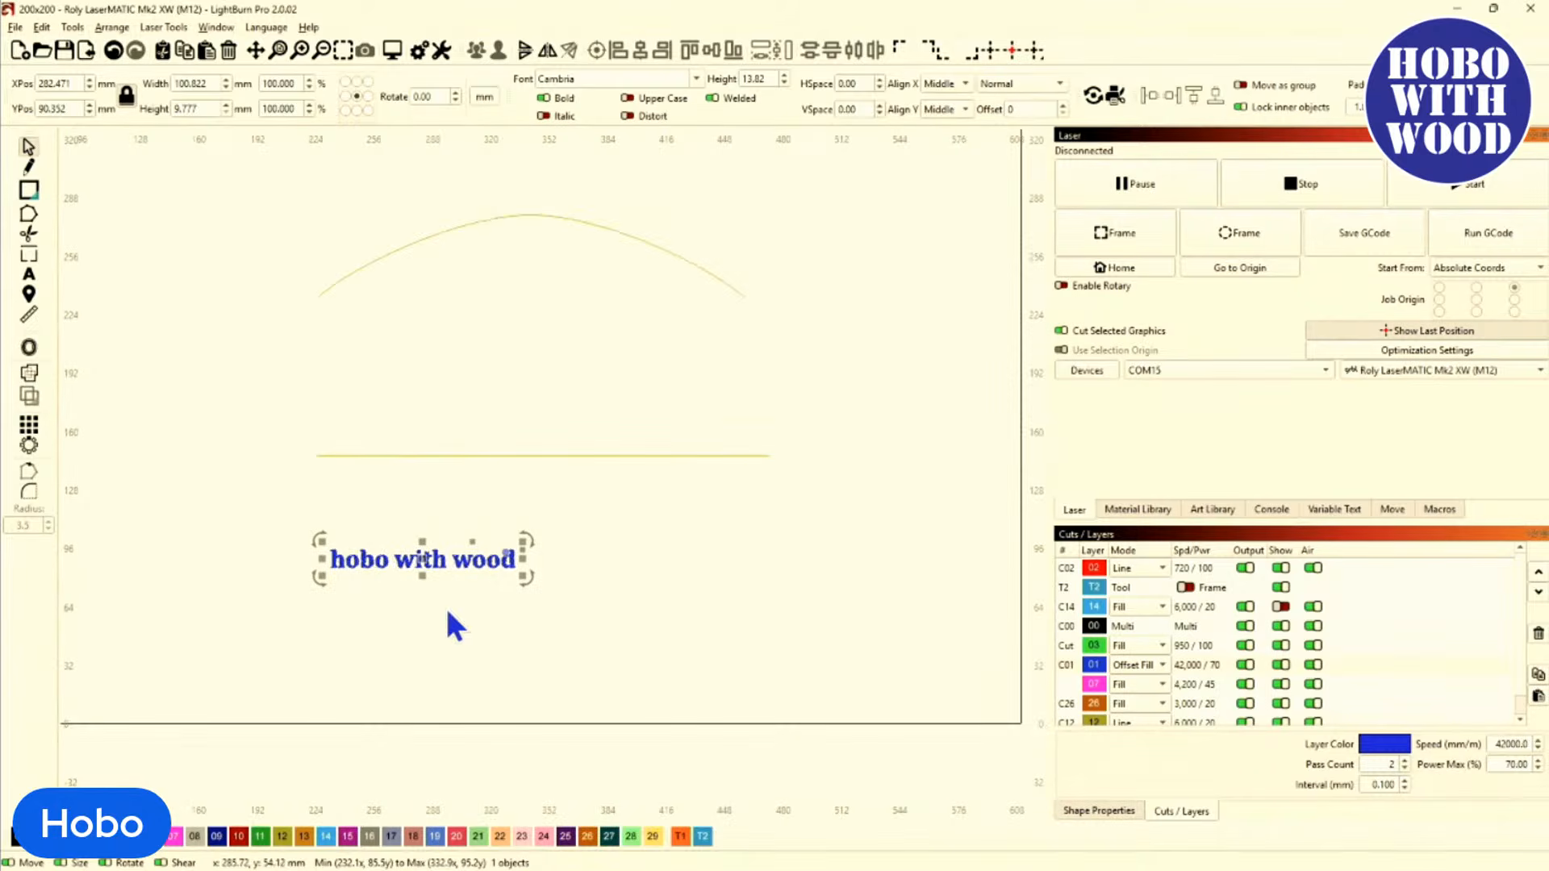
{"action": "left_click_drag", "start_coordinate": [425, 560], "coordinate": [586, 526]}
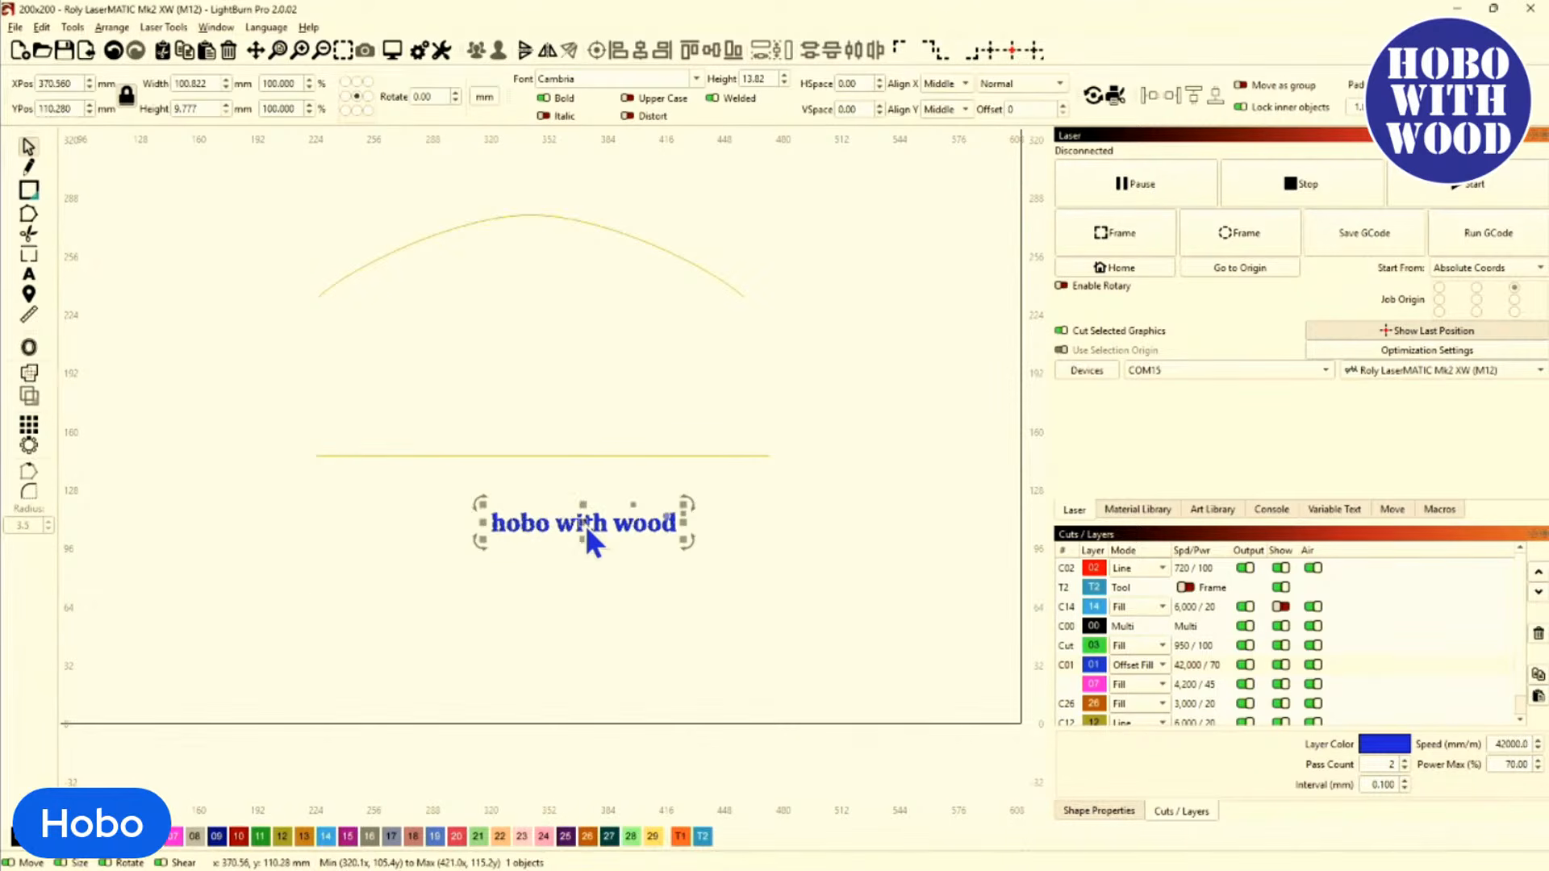
{"action": "left_click", "coordinate": [711, 456], "text": "shift"}
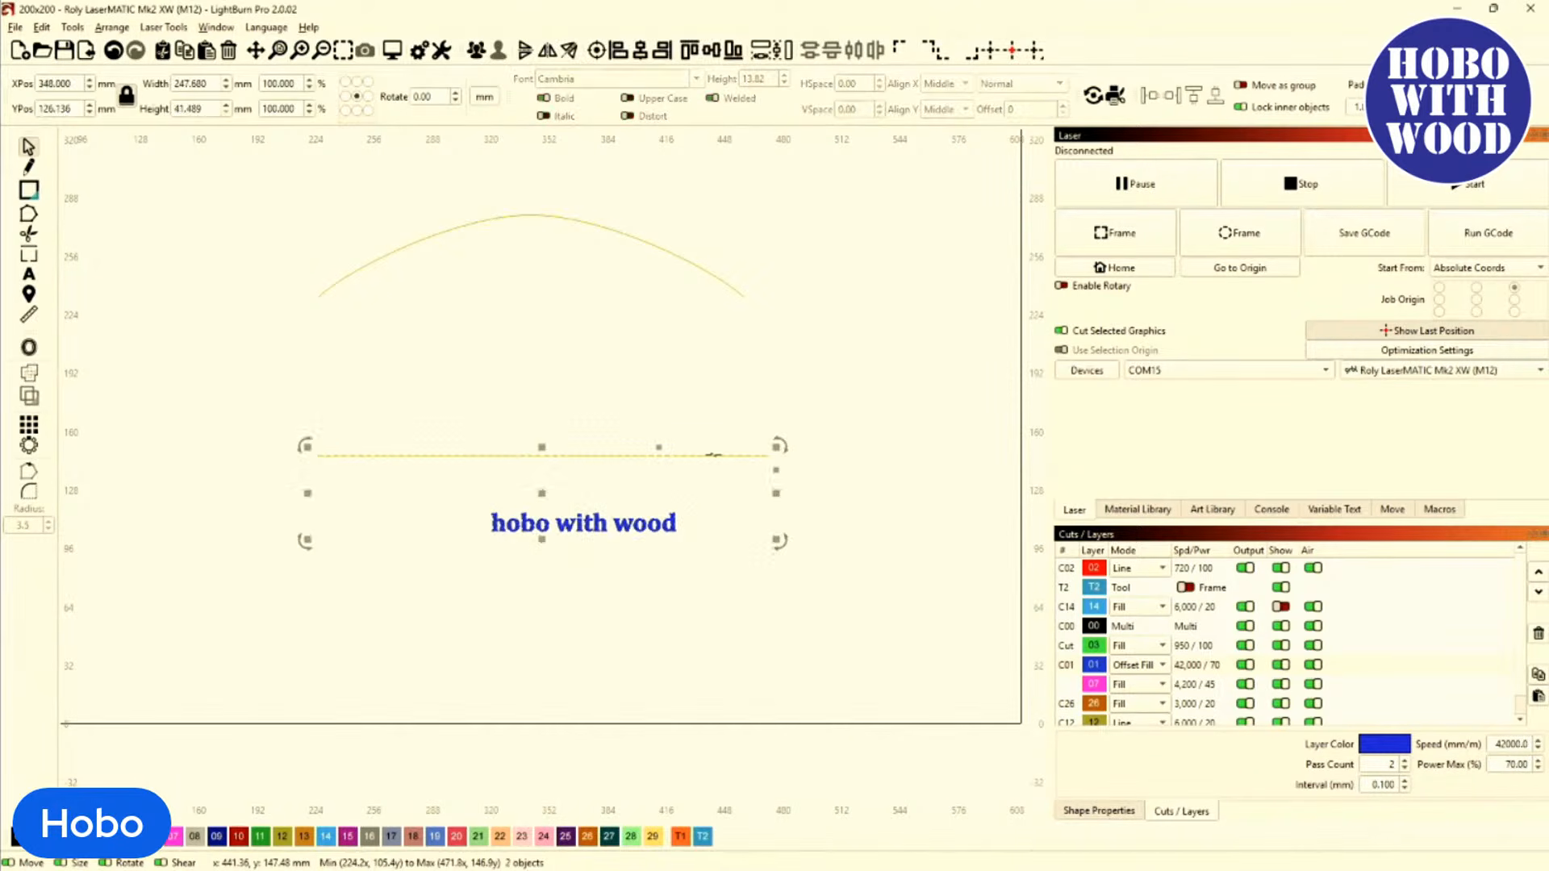
{"action": "left_click", "coordinate": [112, 31]}
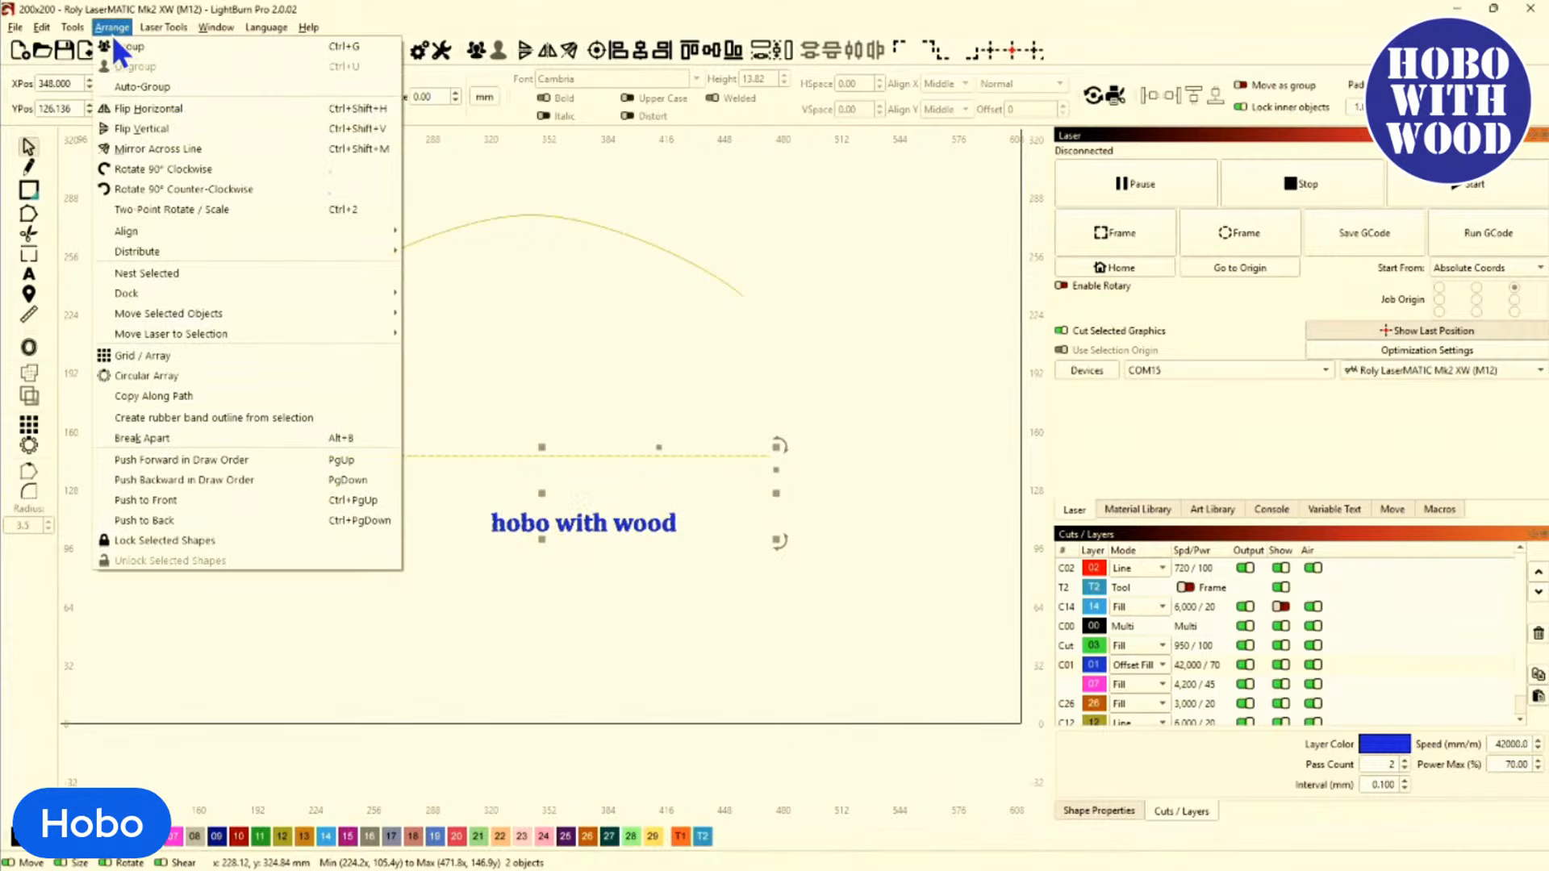
{"action": "left_click", "coordinate": [176, 394]}
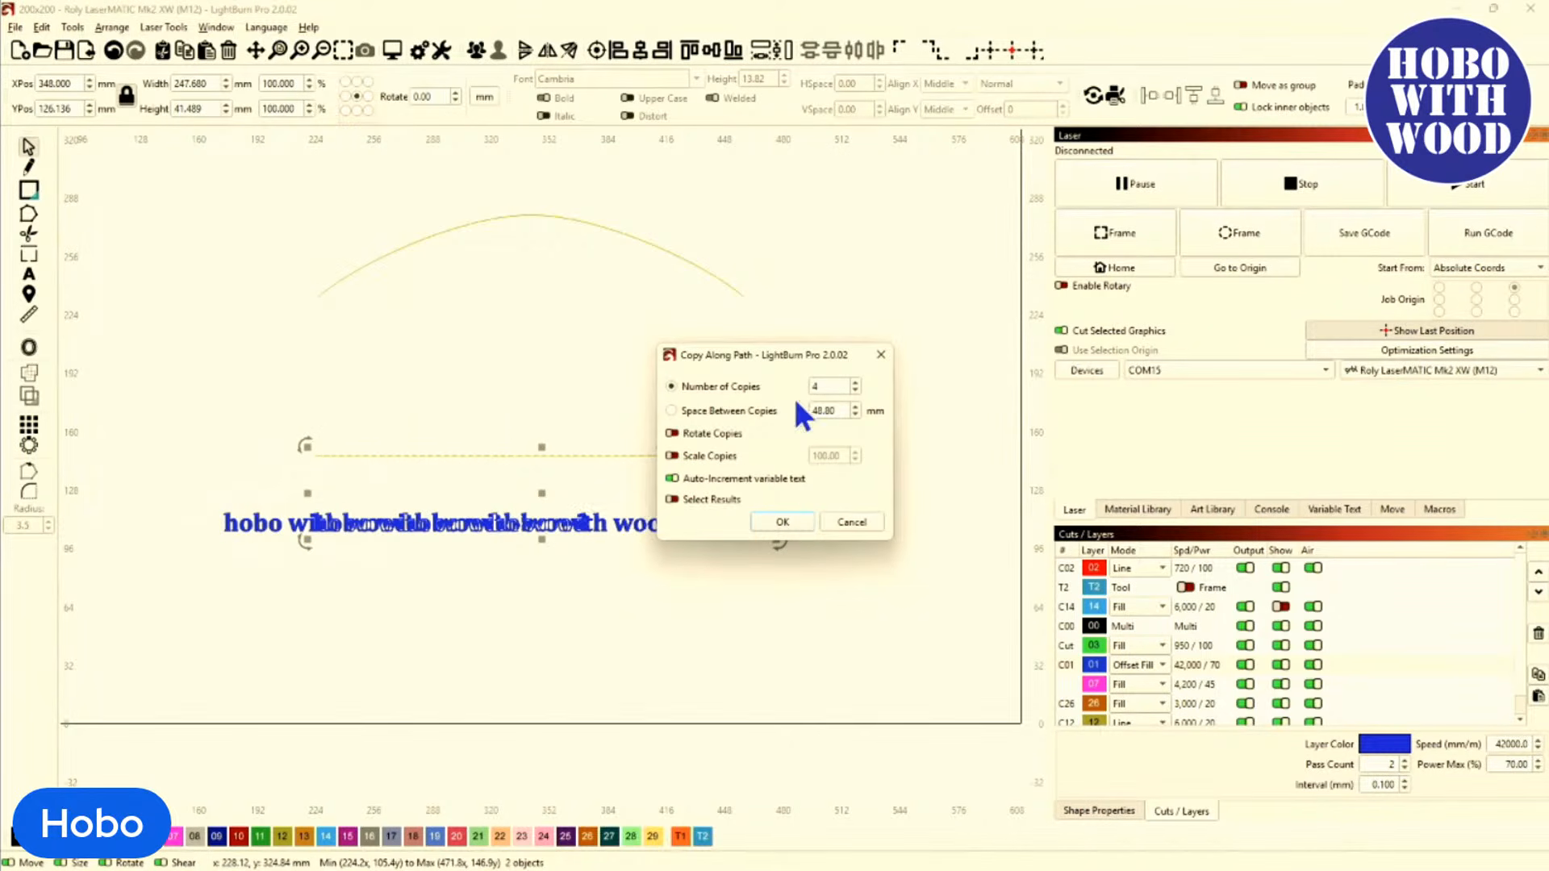
{"action": "left_click", "coordinate": [858, 389]}
{"action": "left_click", "coordinate": [858, 388]}
{"action": "left_click", "coordinate": [859, 389]}
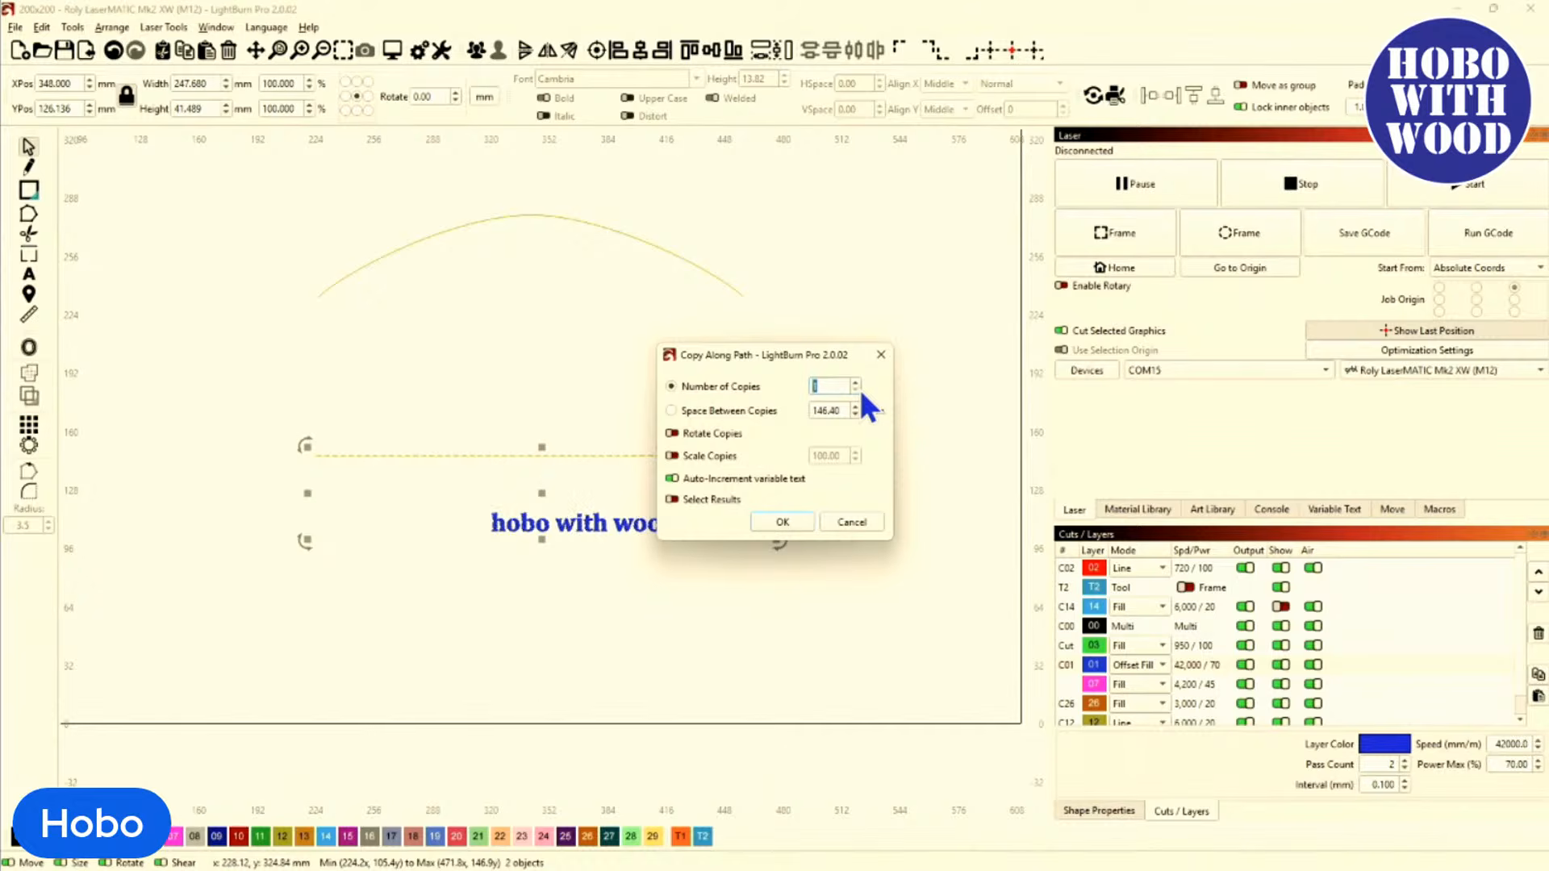
{"action": "left_click_drag", "start_coordinate": [815, 358], "coordinate": [1046, 338]}
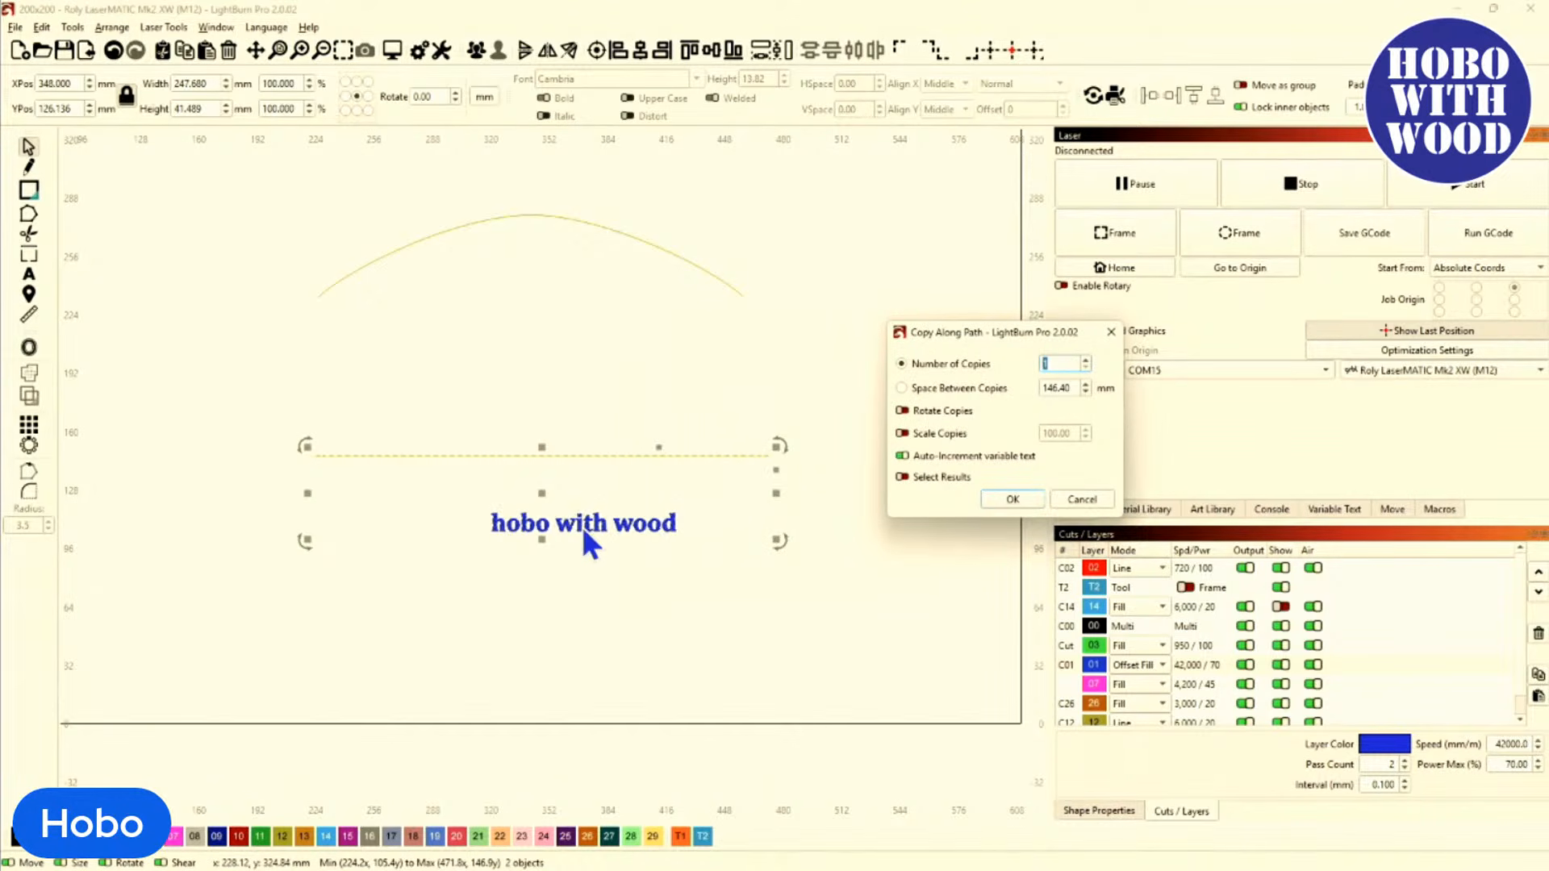
{"action": "left_click", "coordinate": [1071, 498]}
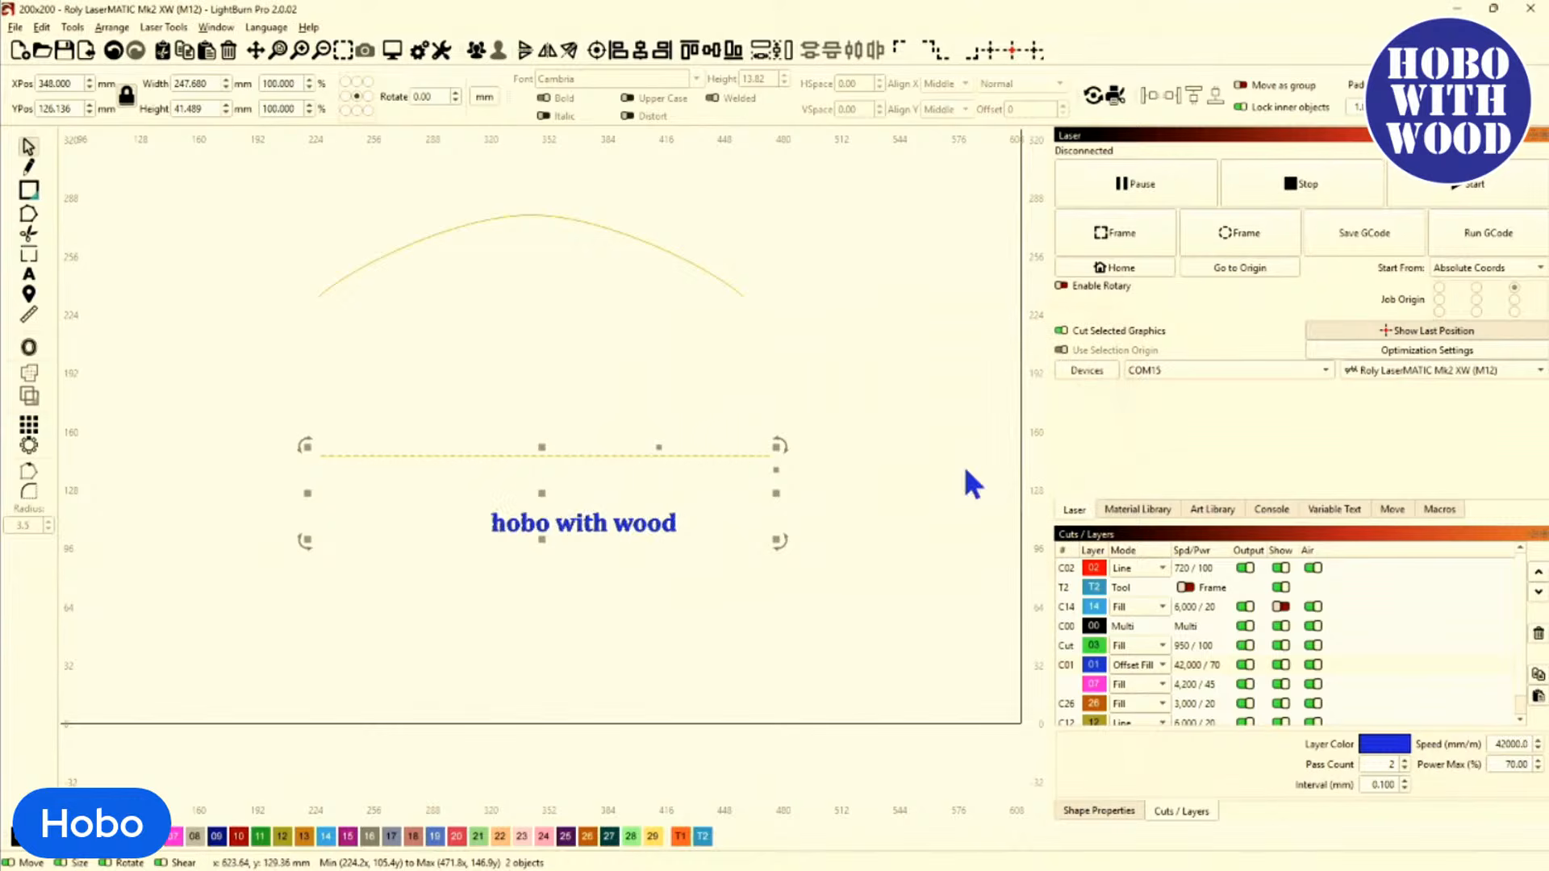
Move the text just past the straight line's right end and copy it along the line with 2 copies.
{"action": "left_click", "coordinate": [461, 339]}
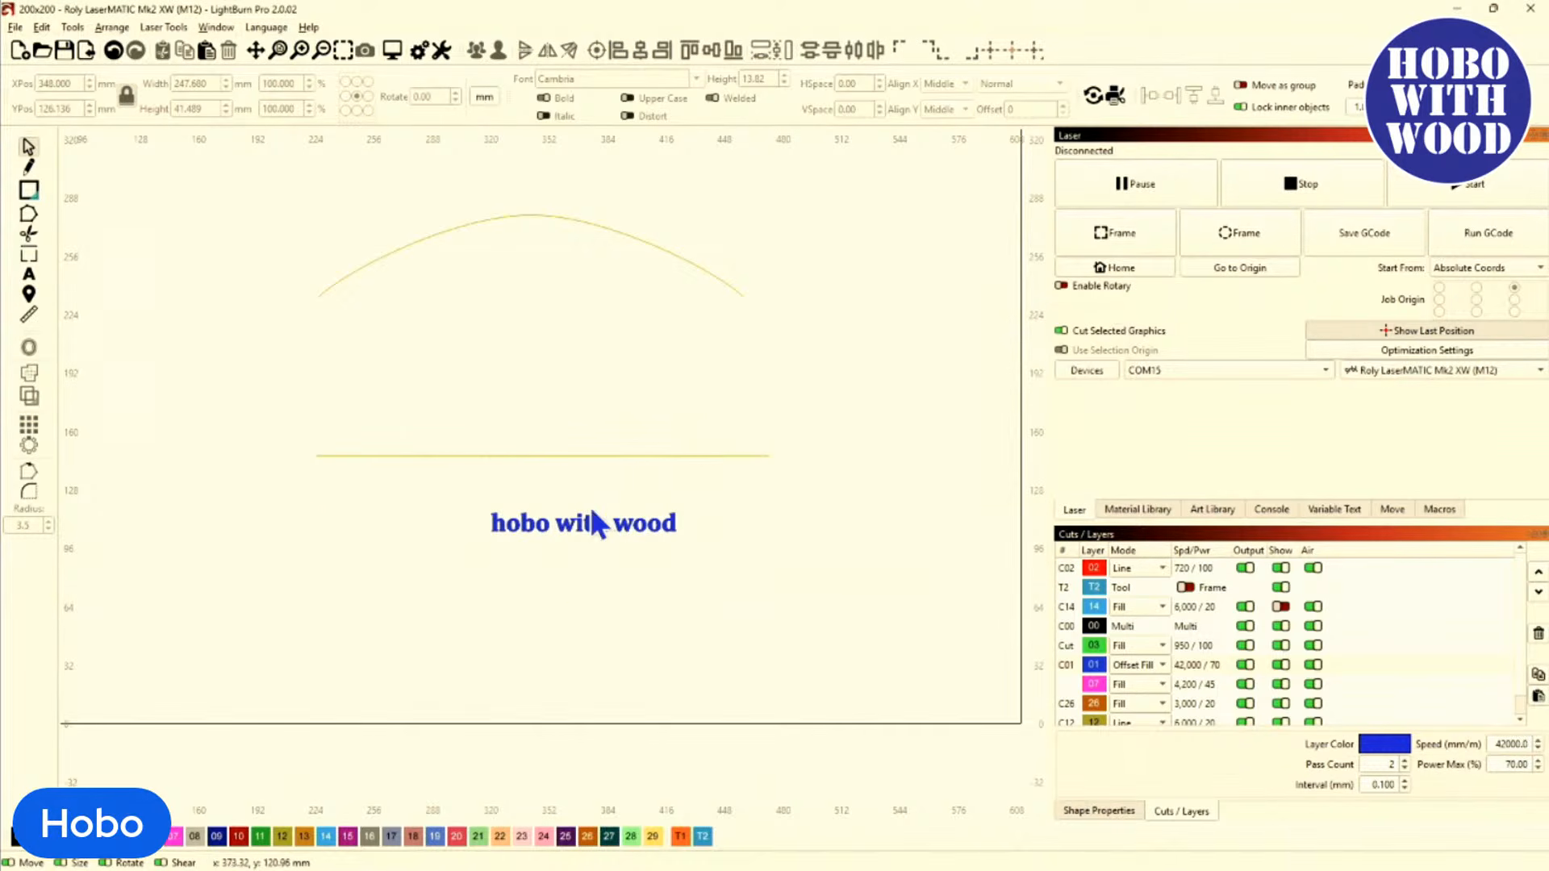
{"action": "left_click_drag", "start_coordinate": [577, 526], "coordinate": [906, 458]}
{"action": "left_click", "coordinate": [658, 455], "text": "shift"}
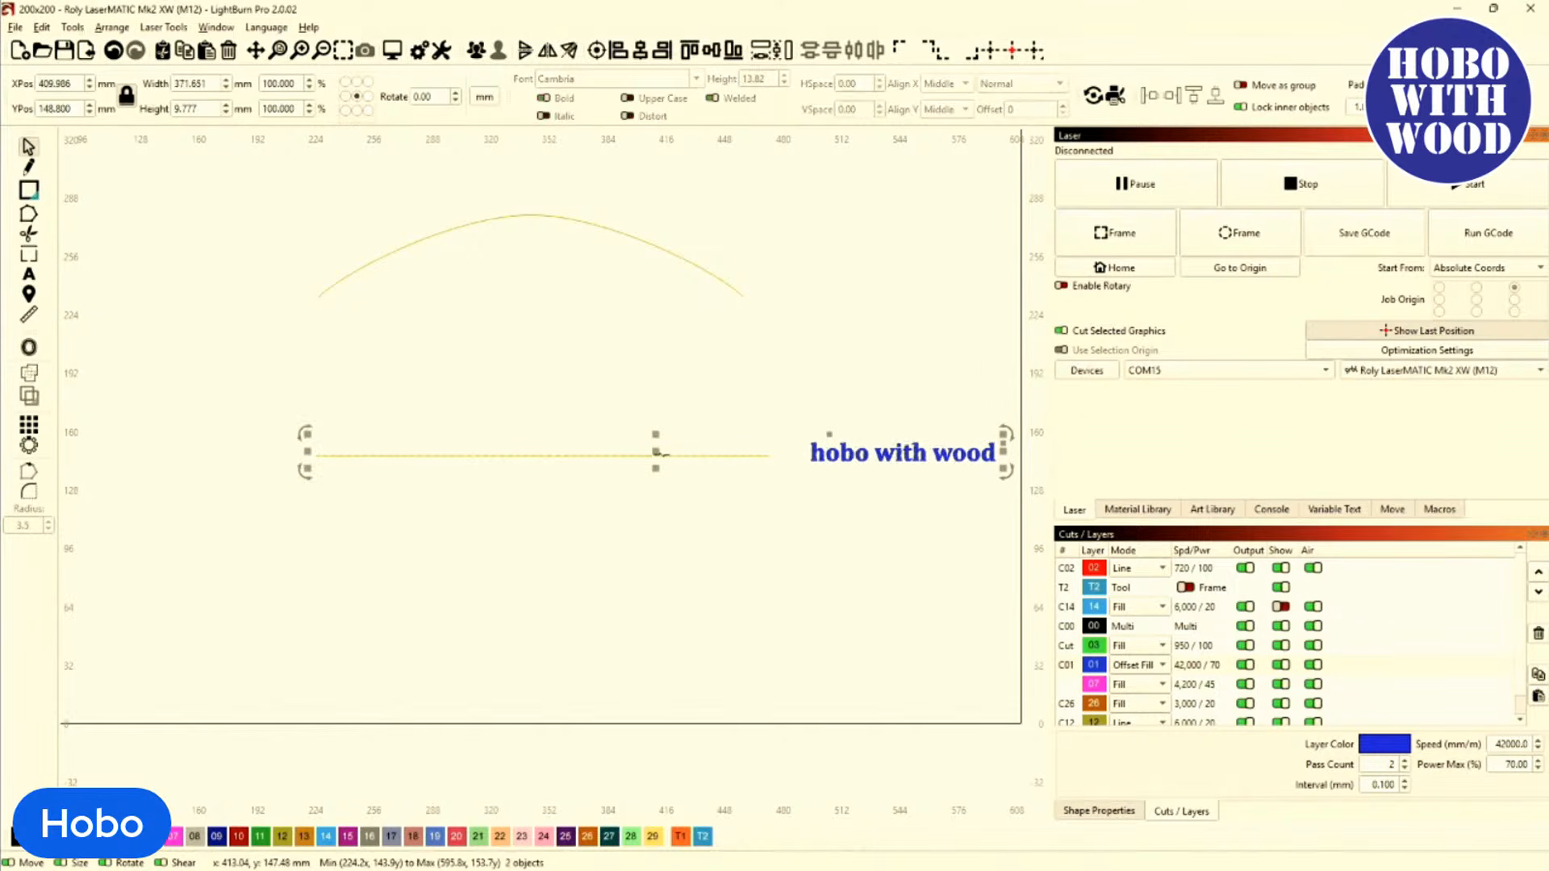
{"action": "left_click", "coordinate": [112, 27]}
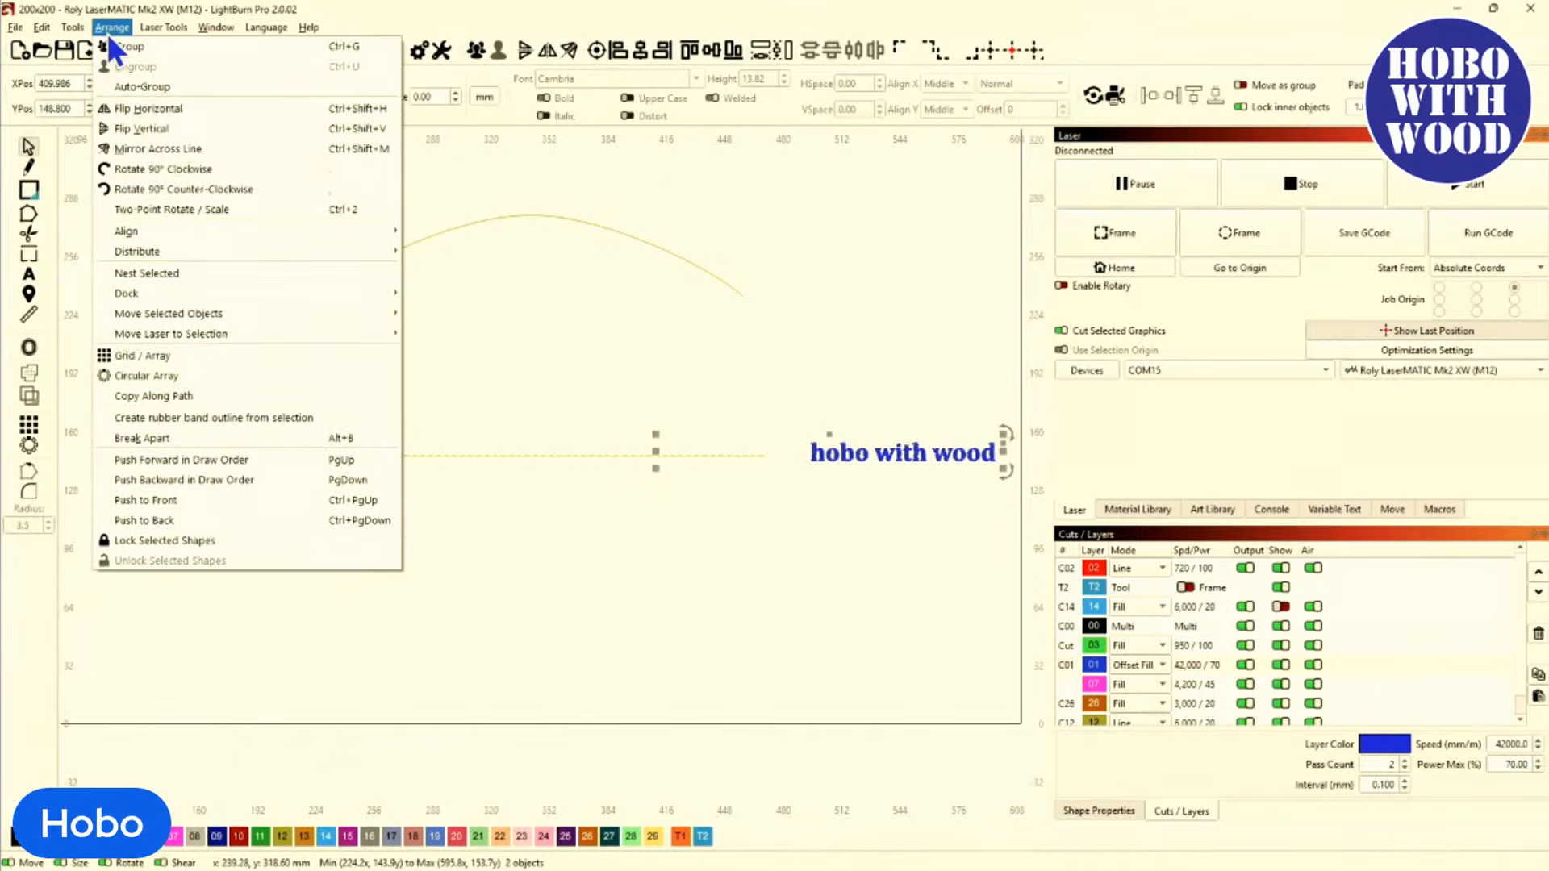
{"action": "left_click", "coordinate": [203, 395]}
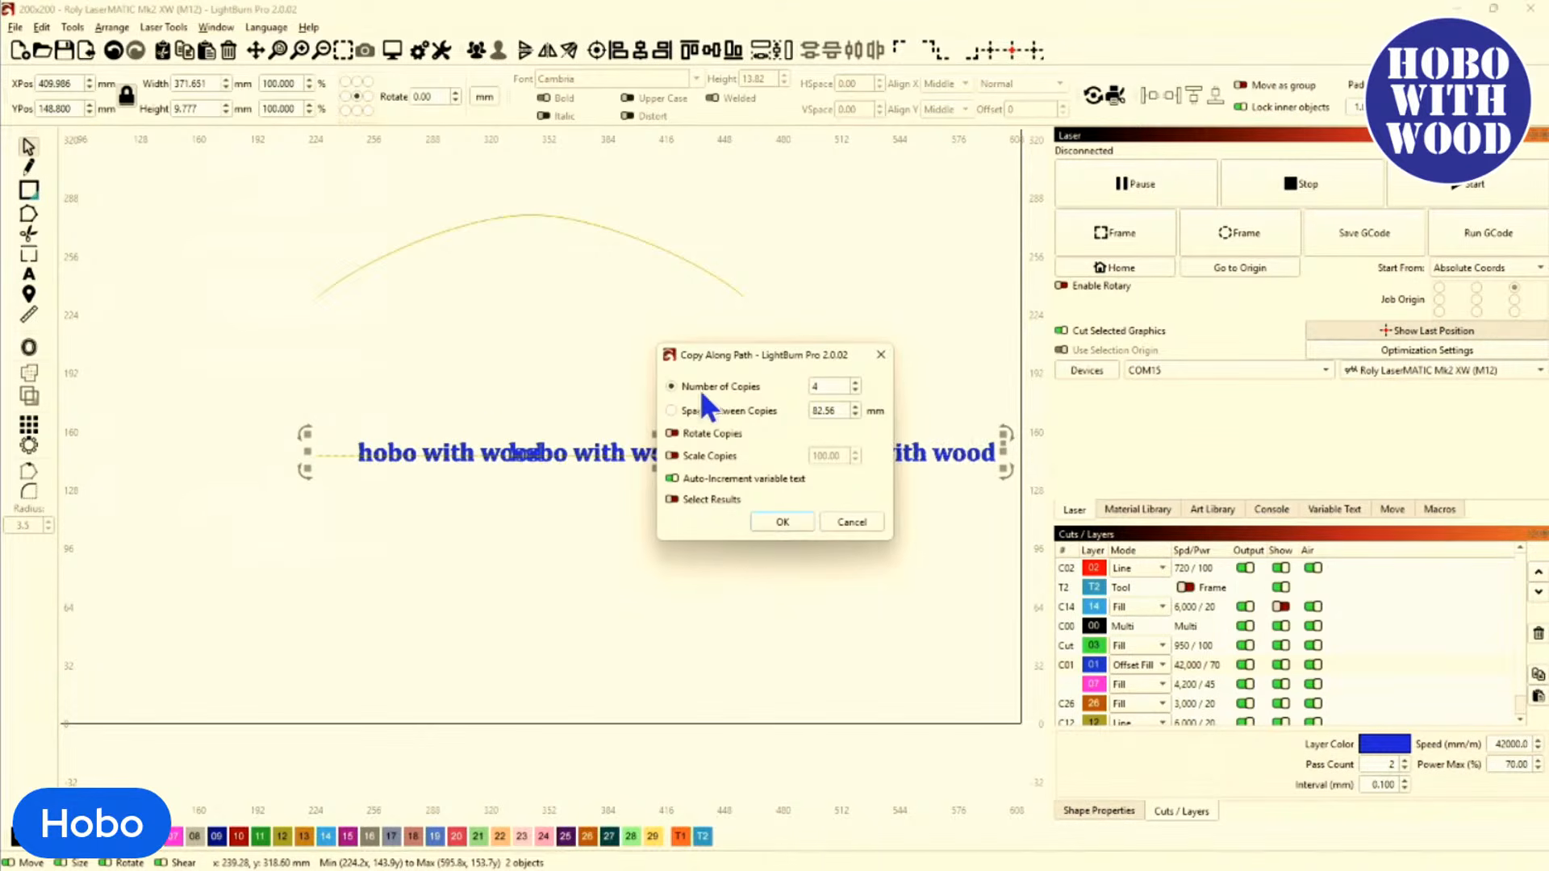
{"action": "left_click", "coordinate": [855, 391]}
{"action": "left_click", "coordinate": [855, 391]}
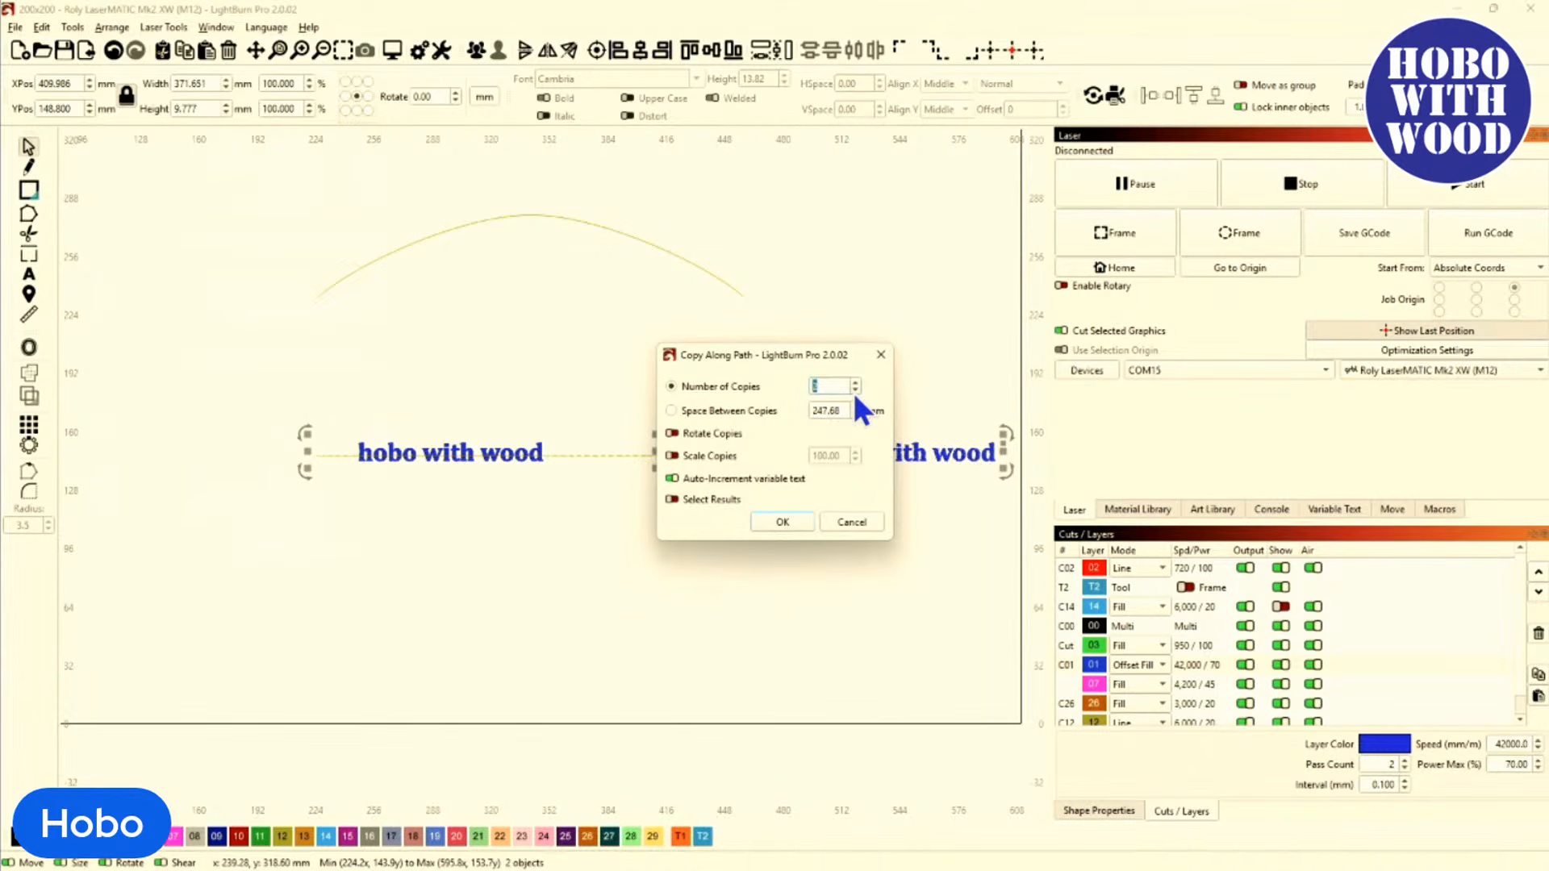
{"action": "left_click", "coordinate": [789, 522]}
Move one "hobo with wood" text from beyond the straight line so its center snaps to the arch's left end.
{"action": "left_click", "coordinate": [903, 494]}
{"action": "left_click", "coordinate": [898, 454]}
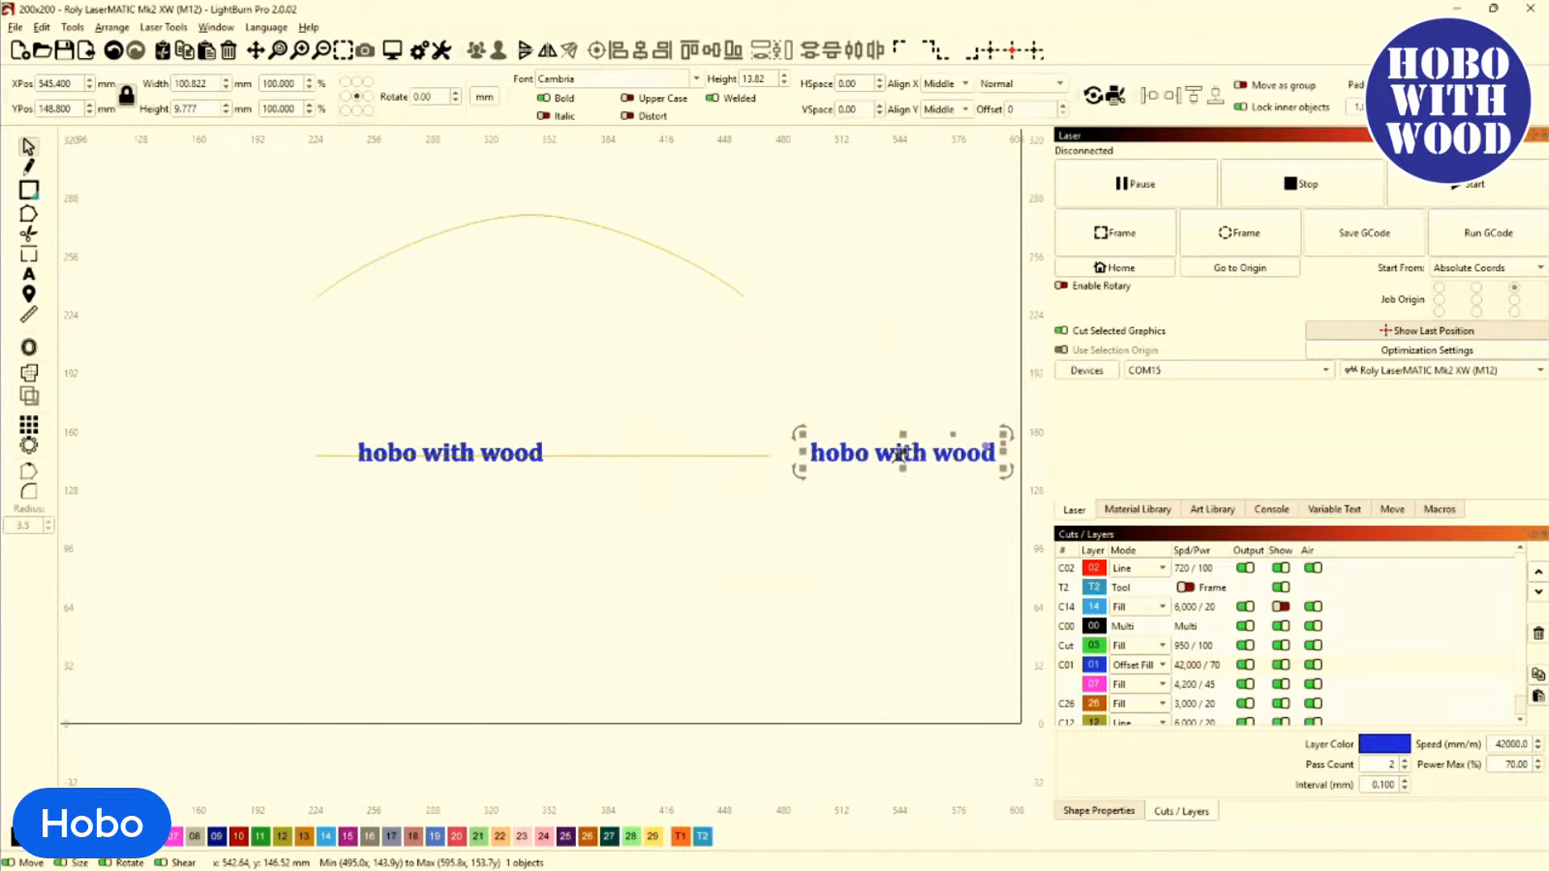
{"action": "left_click_drag", "start_coordinate": [898, 454], "coordinate": [317, 297]}
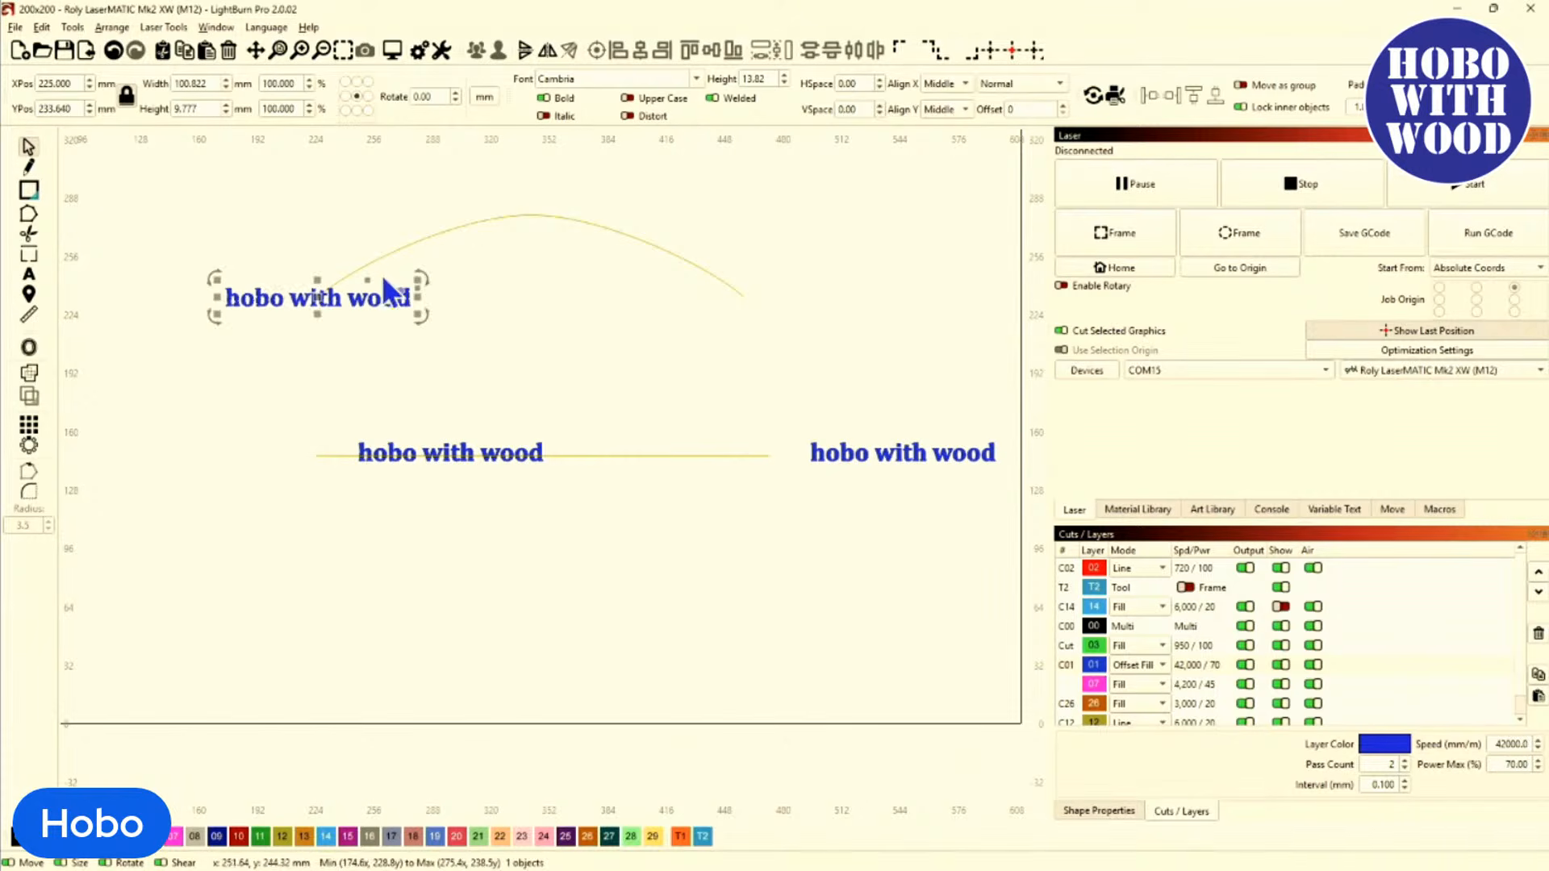
Copy the text at the arch's left end along the arch with 2 copies.
{"action": "left_click", "coordinate": [428, 234], "text": "shift"}
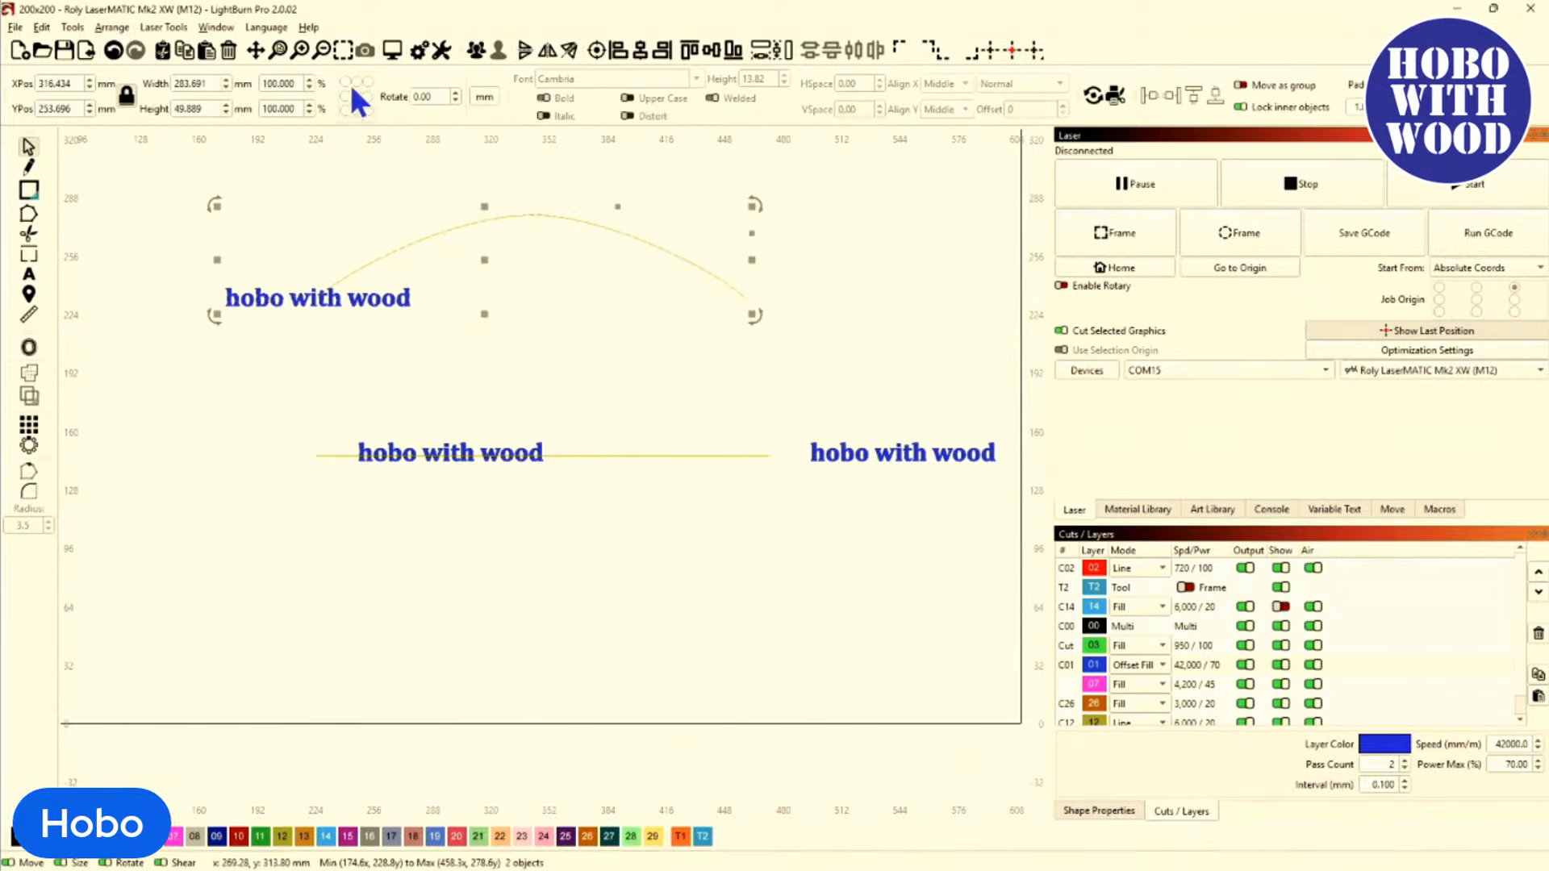
{"action": "left_click", "coordinate": [113, 27]}
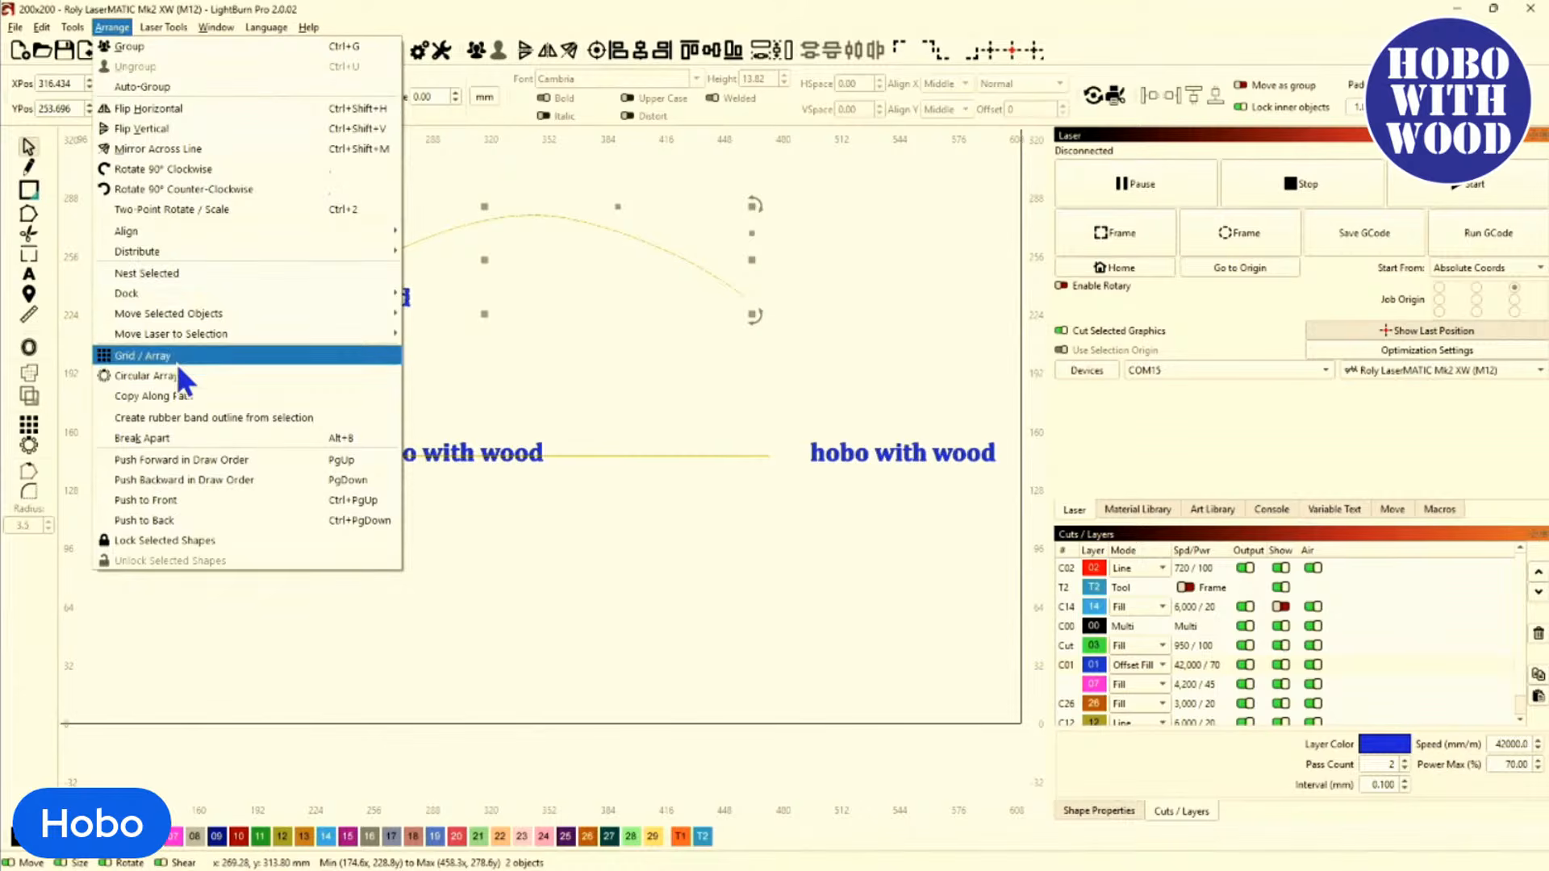
{"action": "left_click", "coordinate": [192, 394]}
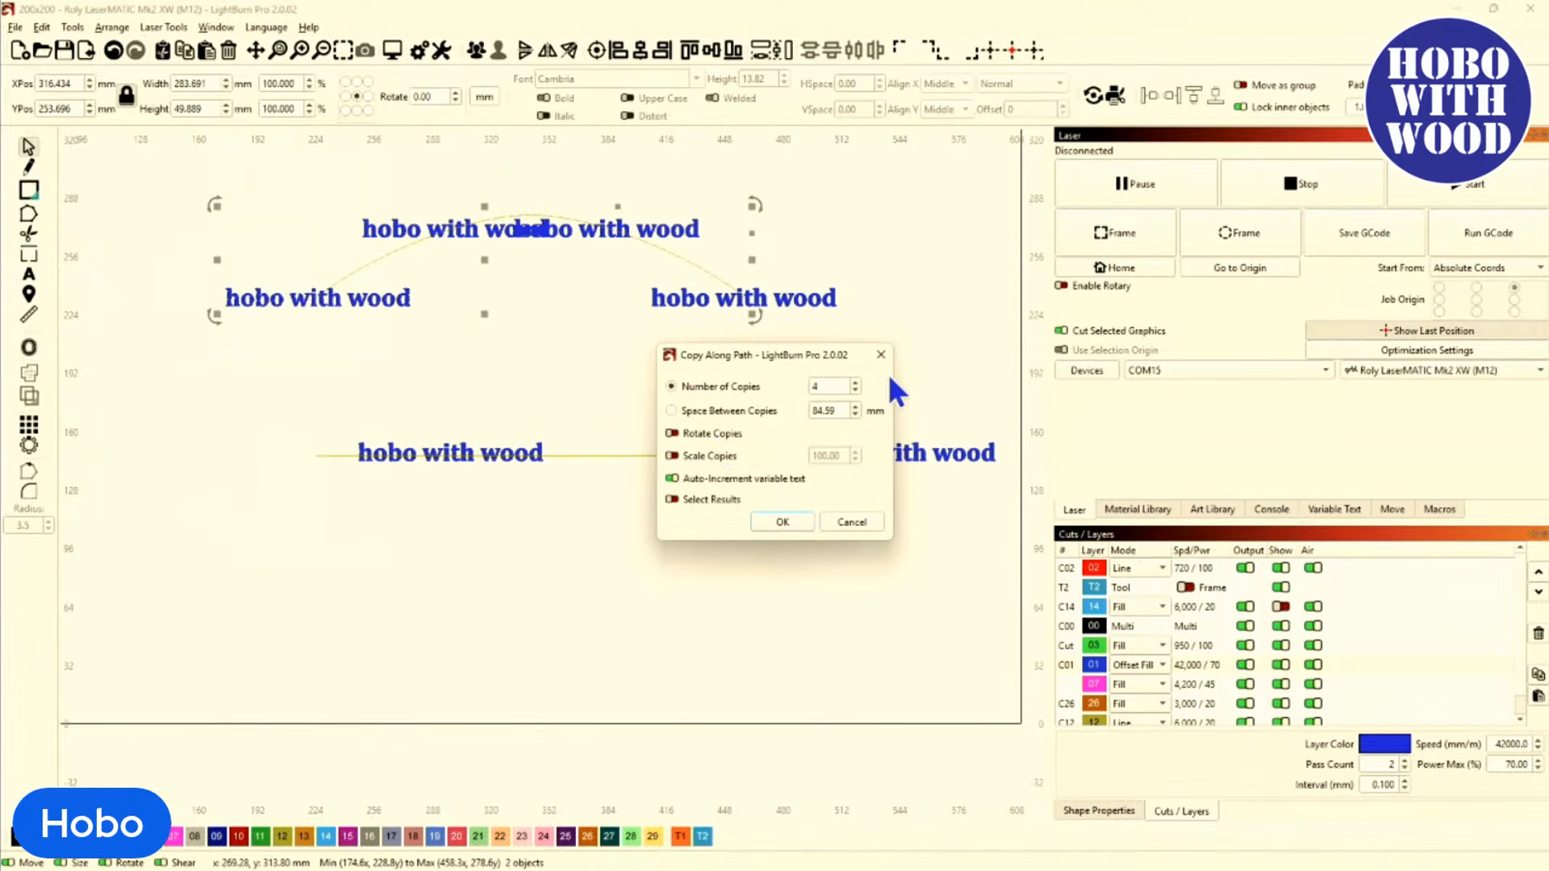
{"action": "left_click", "coordinate": [855, 390]}
{"action": "left_click", "coordinate": [857, 390]}
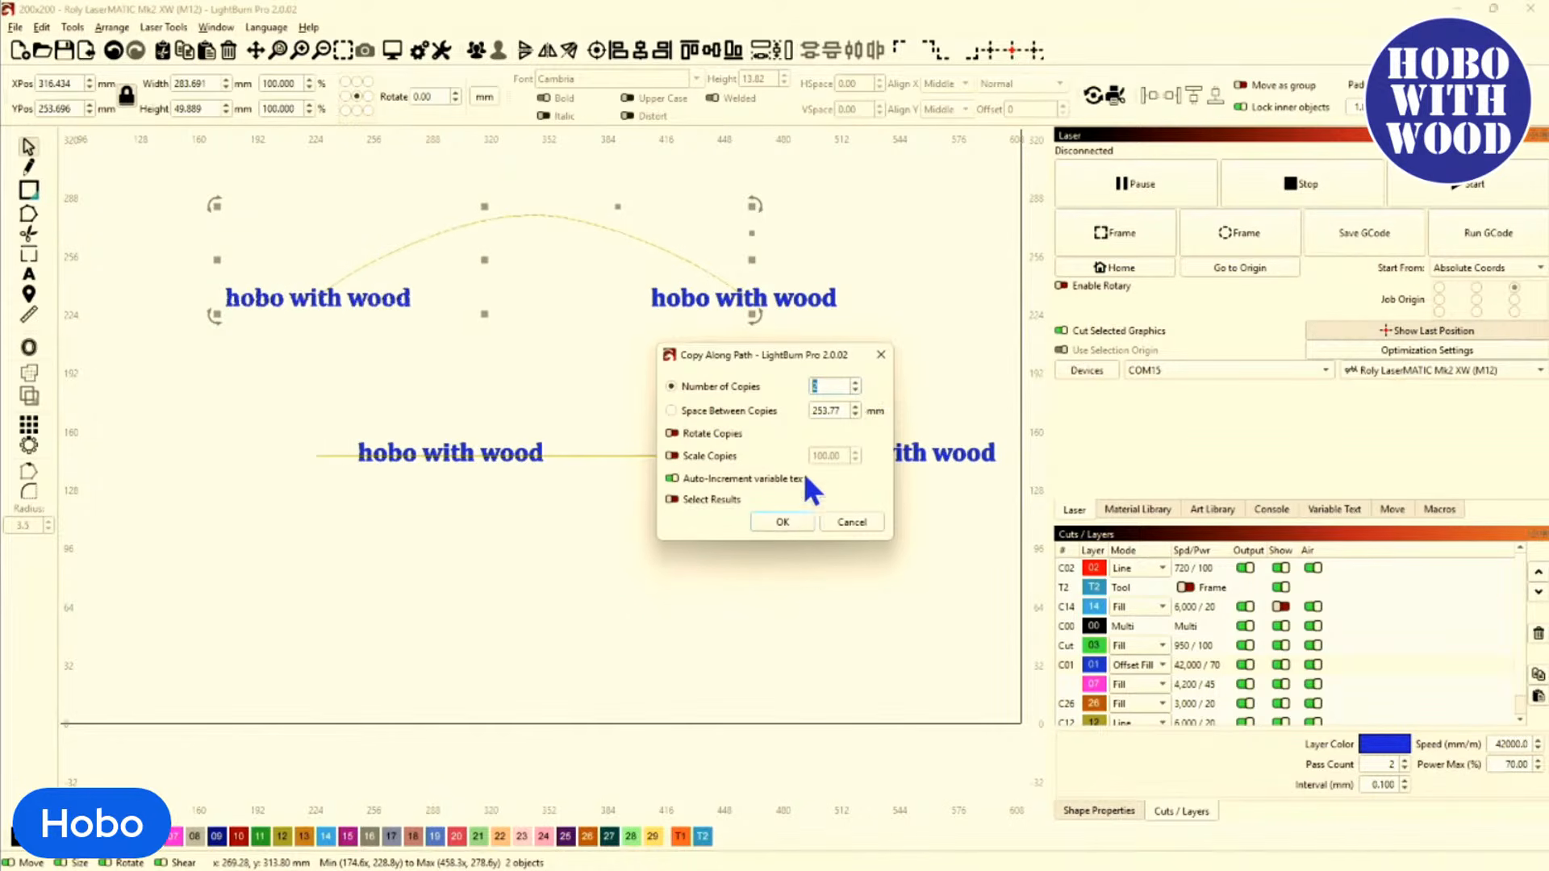
{"action": "left_click", "coordinate": [778, 523]}
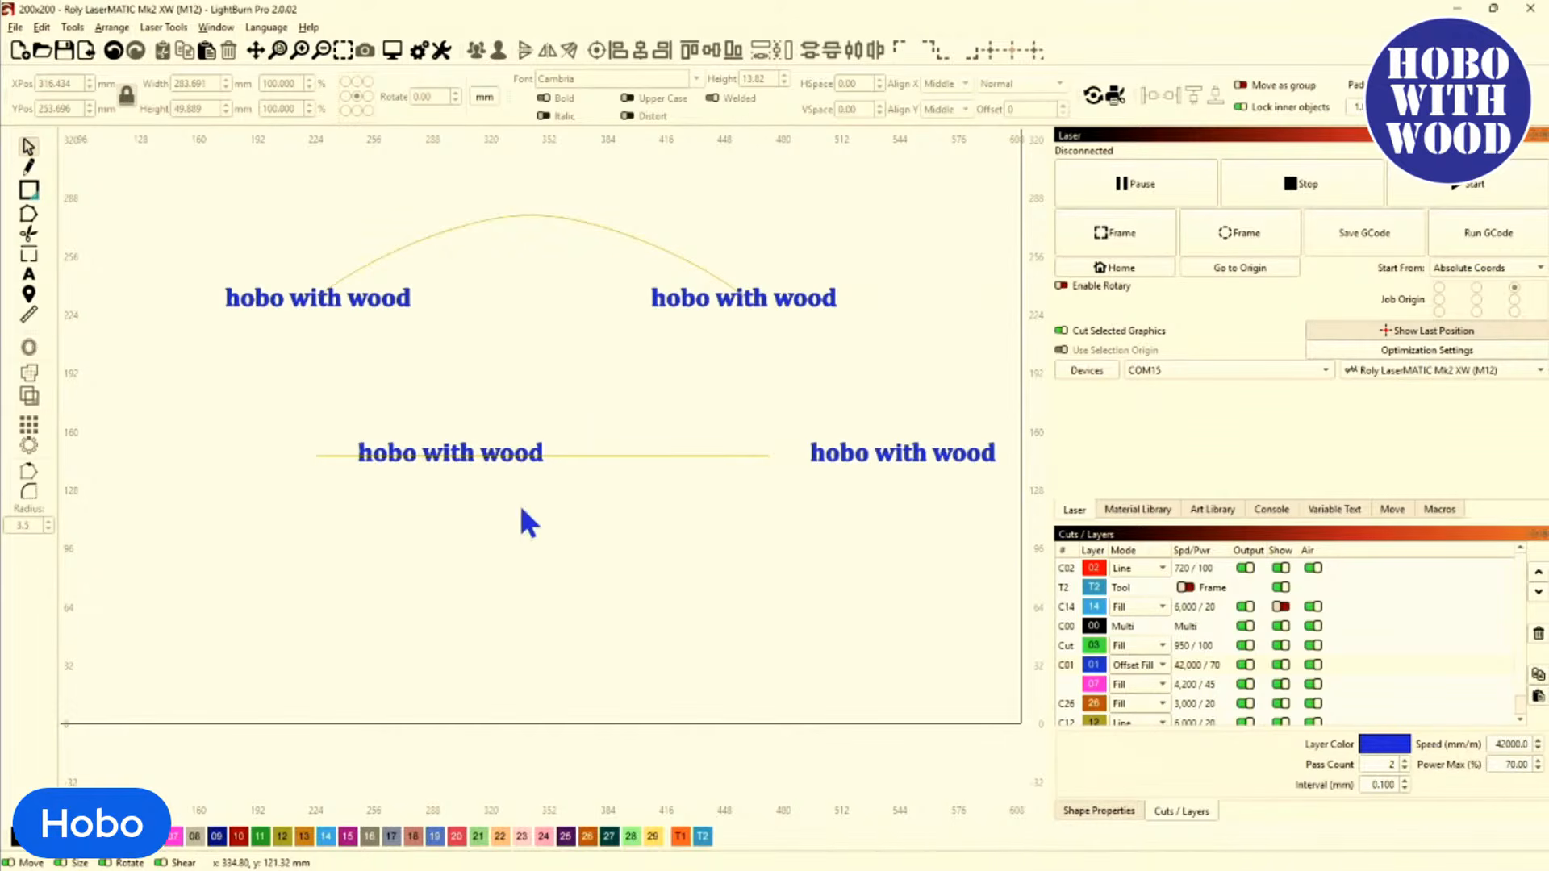
Delete both texts placed along the straight line and move one text from the arch's left end onto the straight line's left end.
{"action": "left_click", "coordinate": [493, 460]}
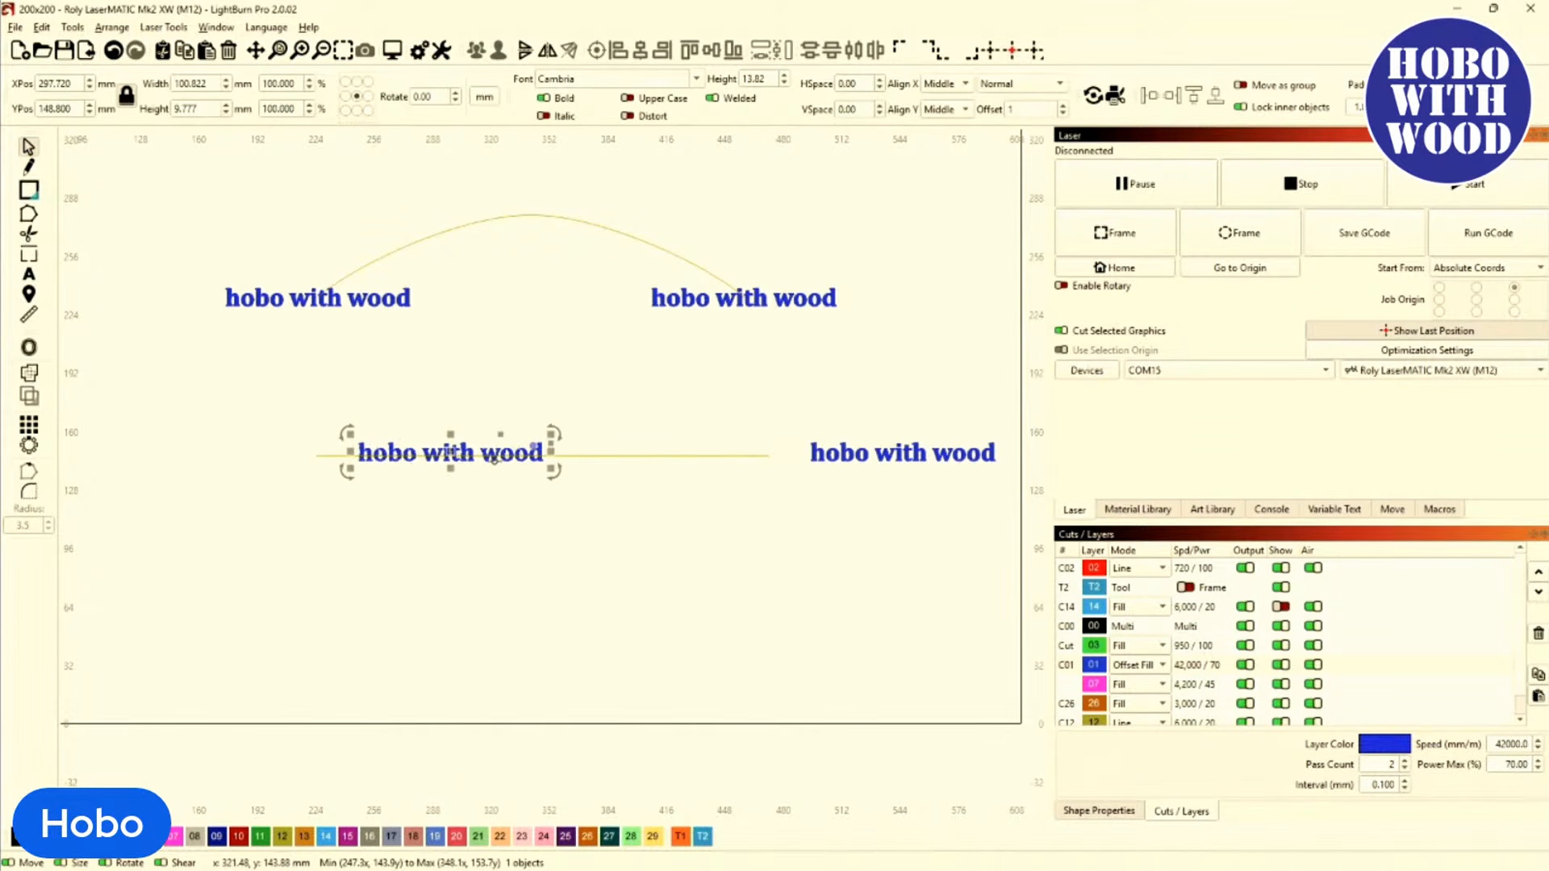
{"action": "key", "text": "Delete"}
{"action": "left_click", "coordinate": [828, 458]}
{"action": "key", "text": "Delete"}
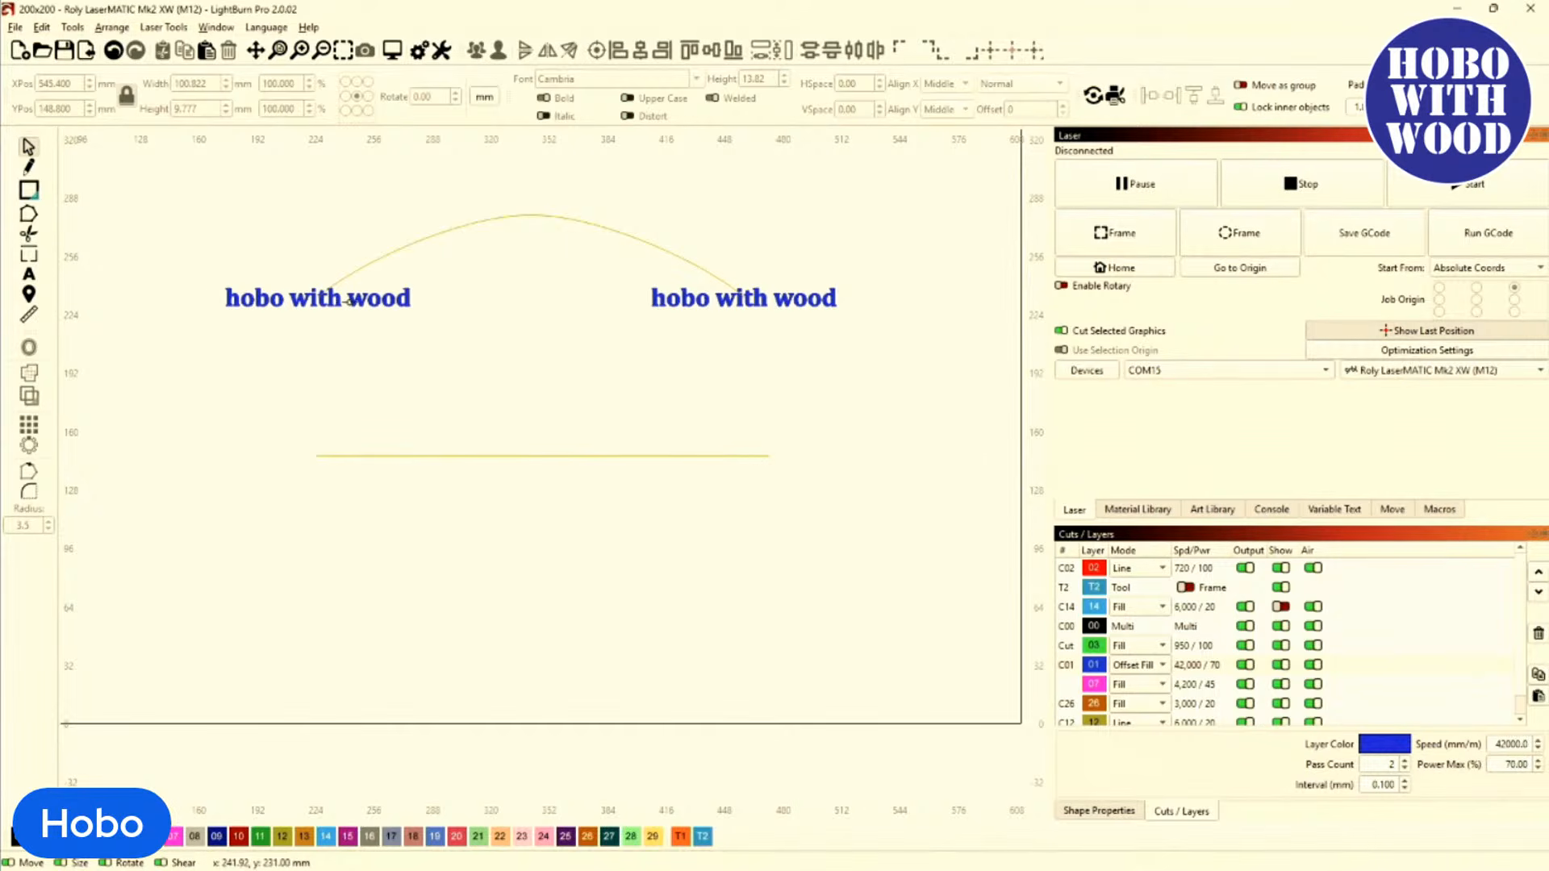
{"action": "left_click", "coordinate": [348, 301]}
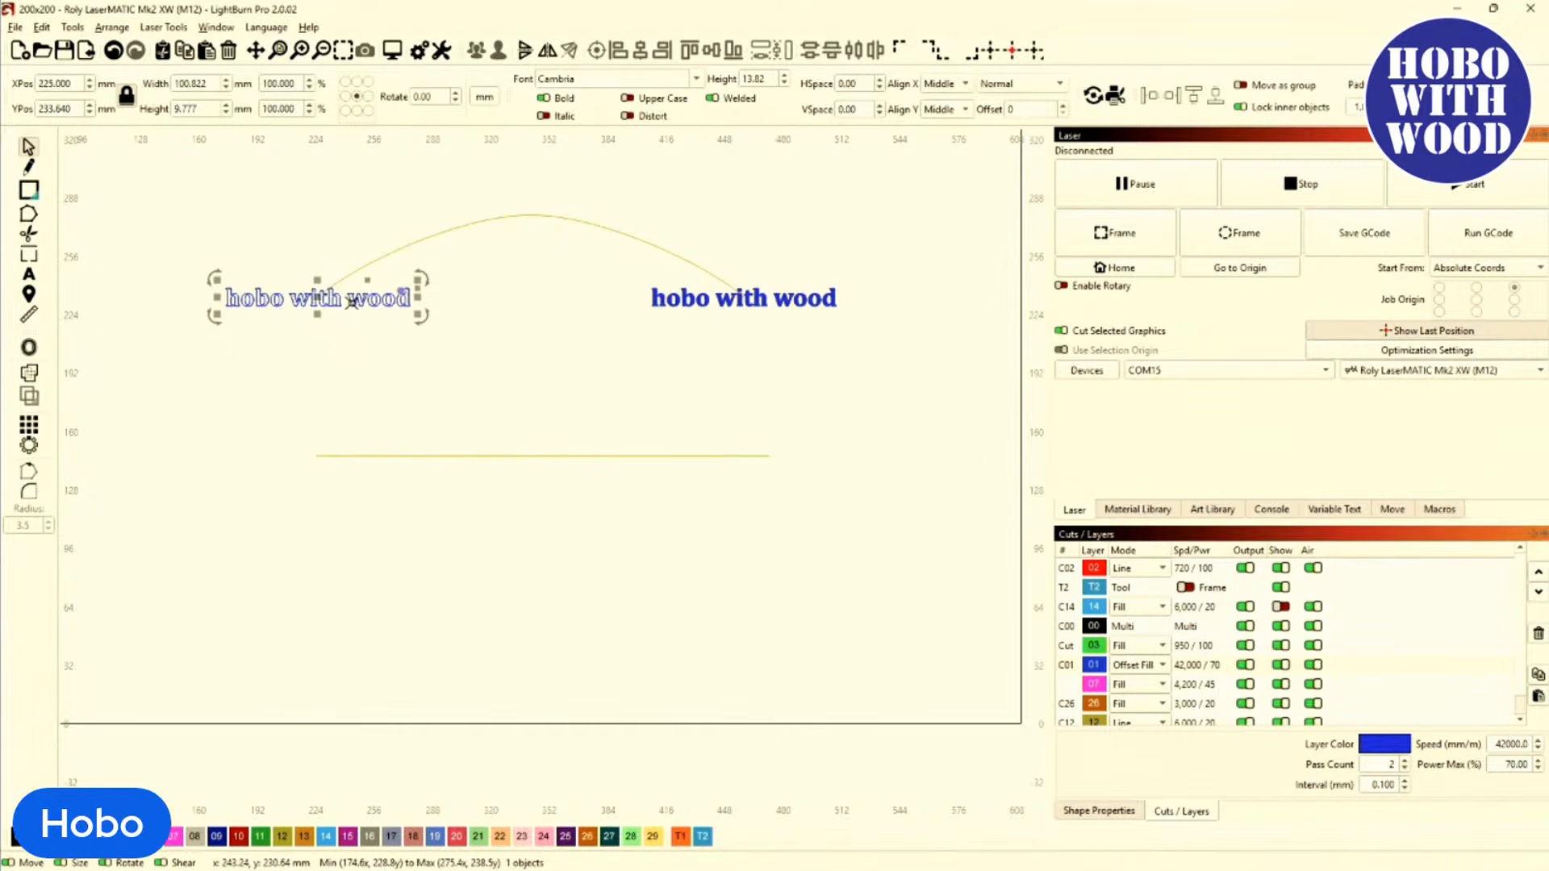
{"action": "left_click_drag", "start_coordinate": [319, 300], "coordinate": [311, 456]}
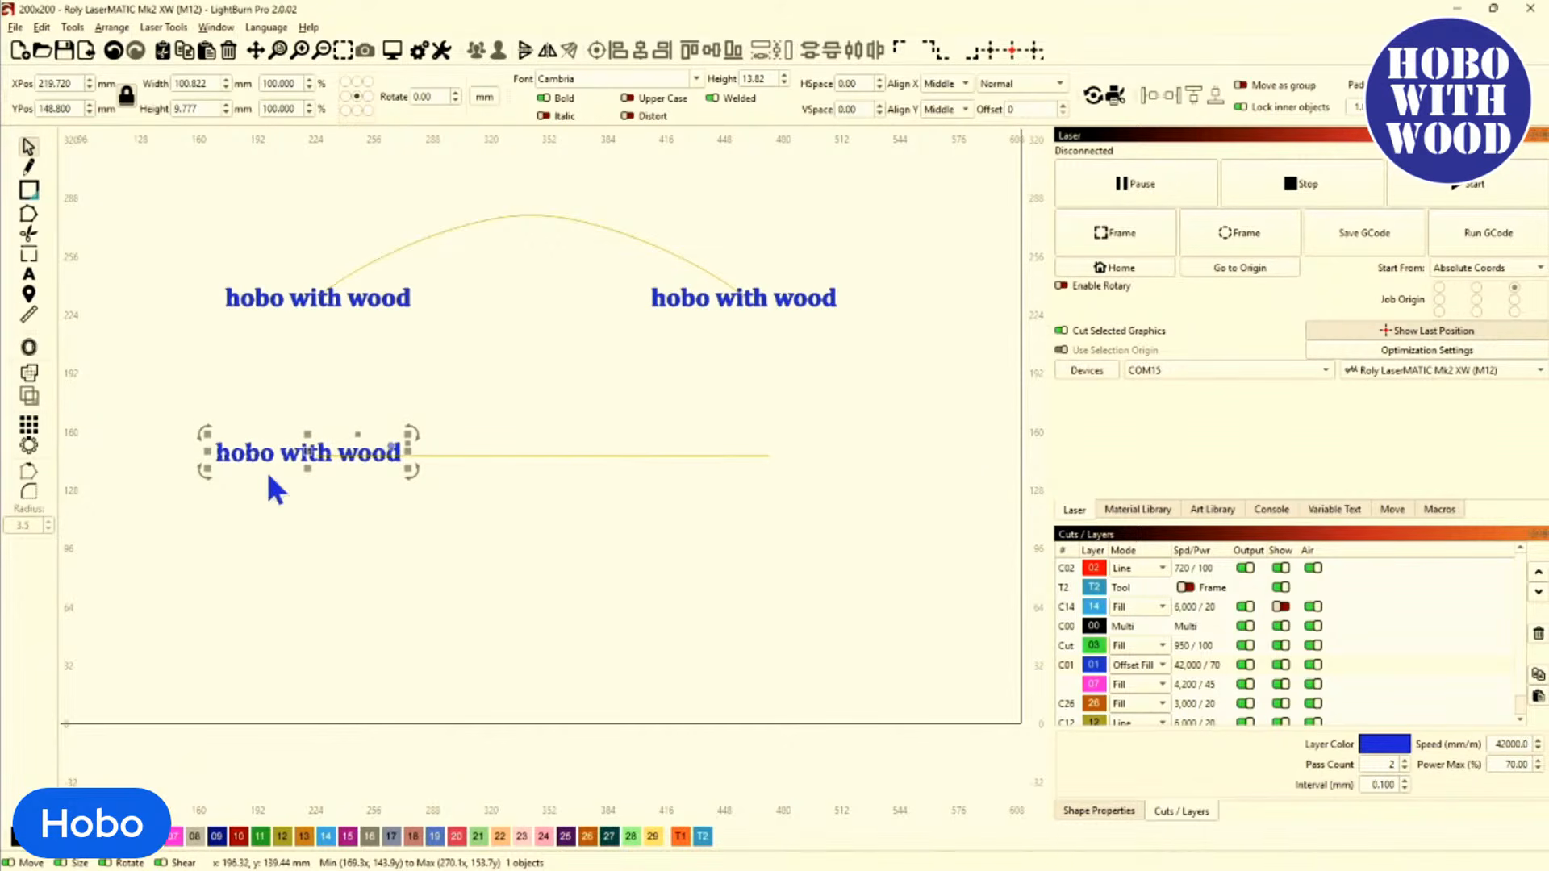
Copy the text at the straight line's left end along the line with 3 copies.
{"action": "left_click", "coordinate": [472, 455], "text": "shift"}
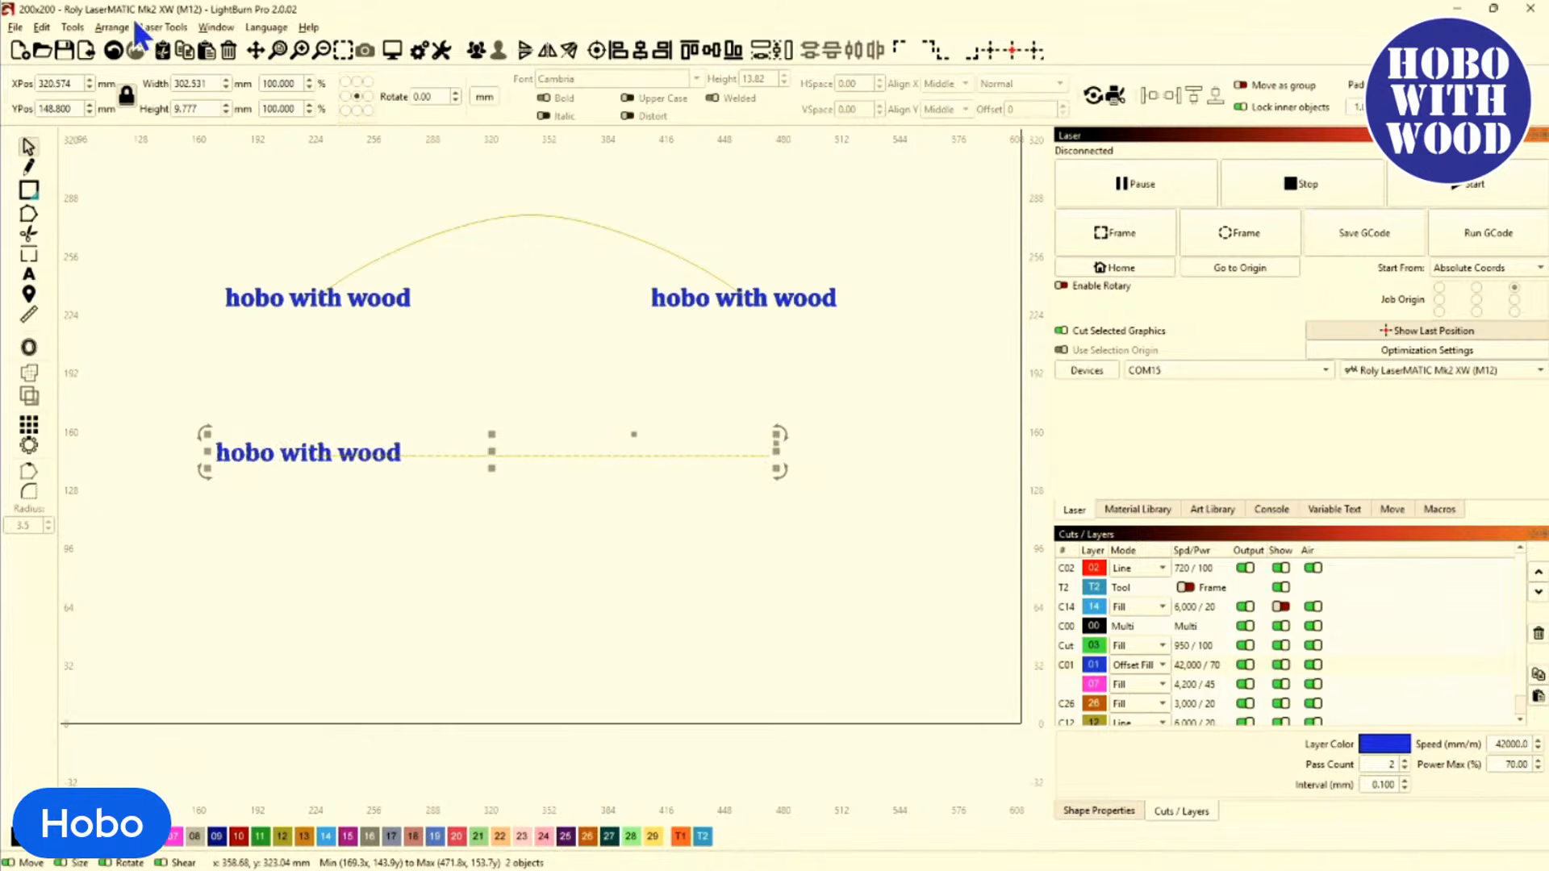
{"action": "left_click", "coordinate": [162, 25]}
{"action": "mouse_move", "coordinate": [73, 31]}
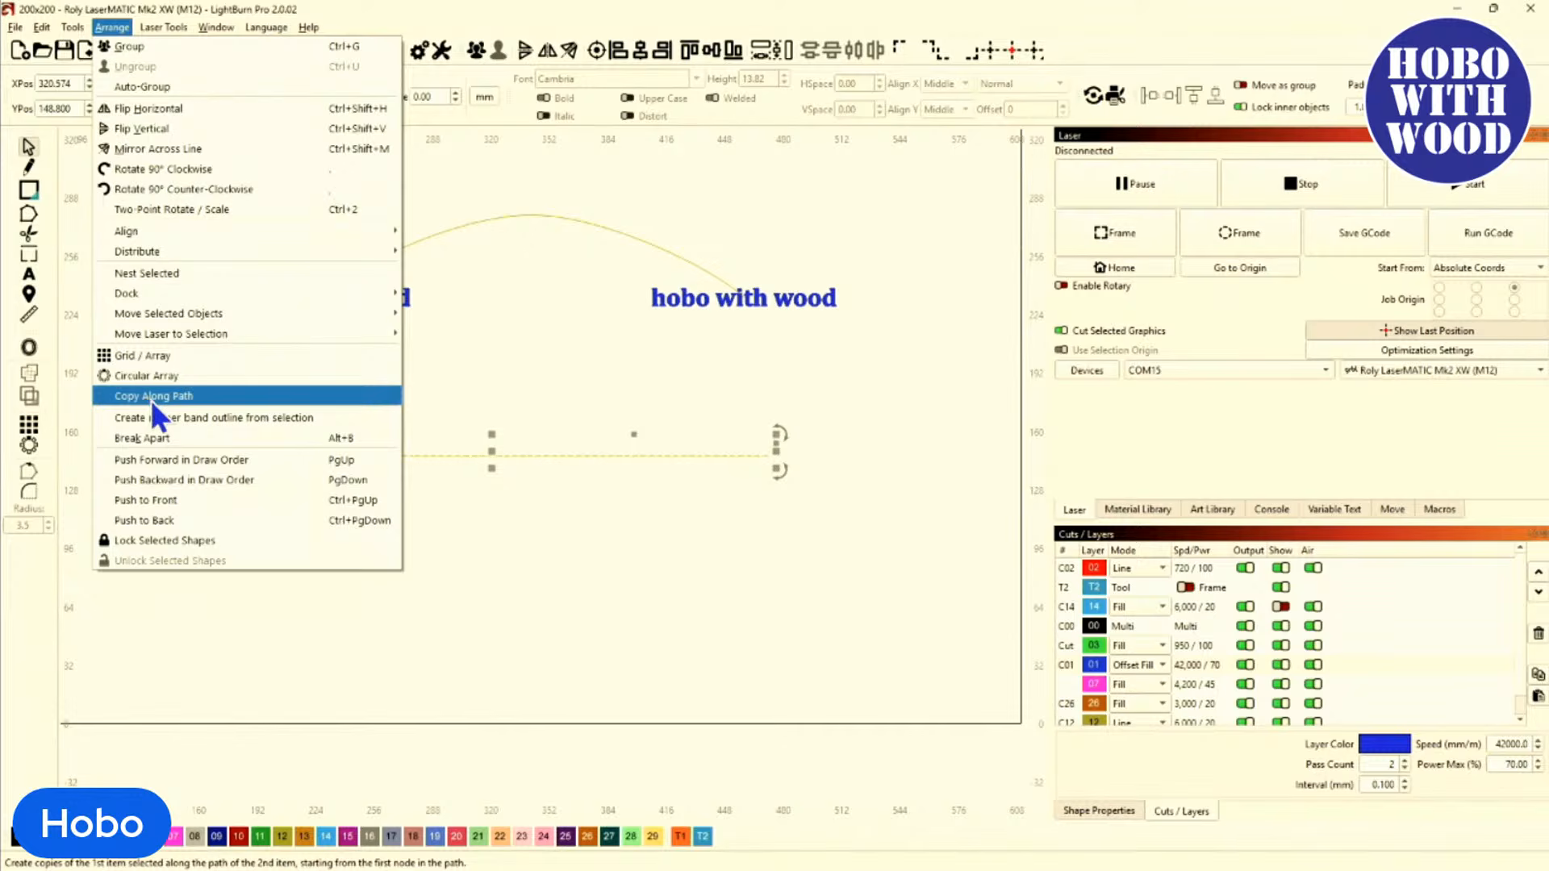
{"action": "left_click", "coordinate": [153, 396]}
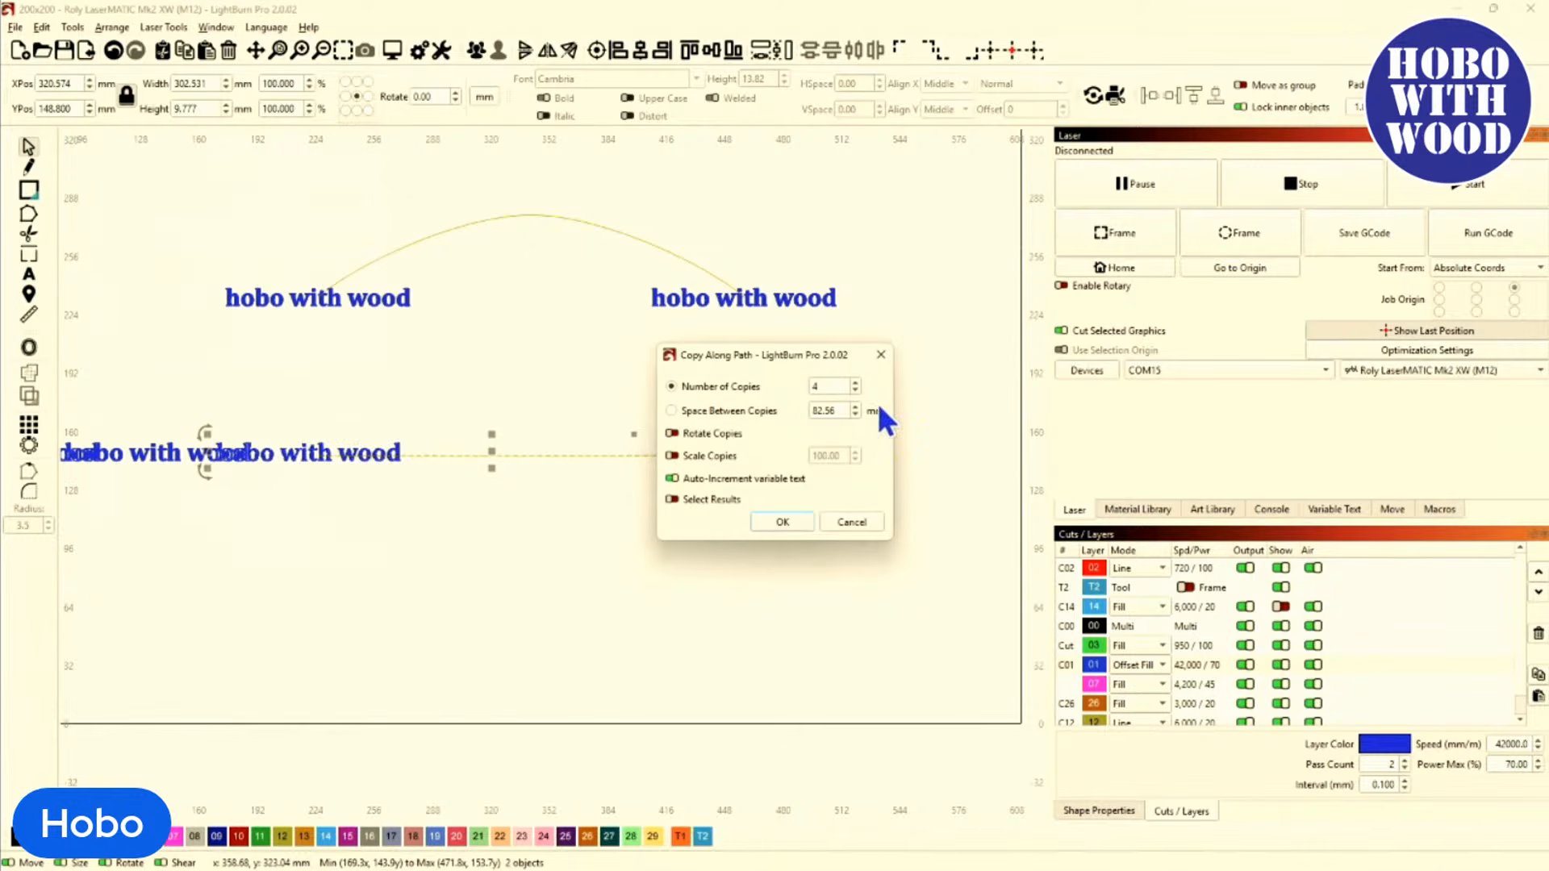
{"action": "left_click_drag", "start_coordinate": [719, 354], "coordinate": [1283, 355]}
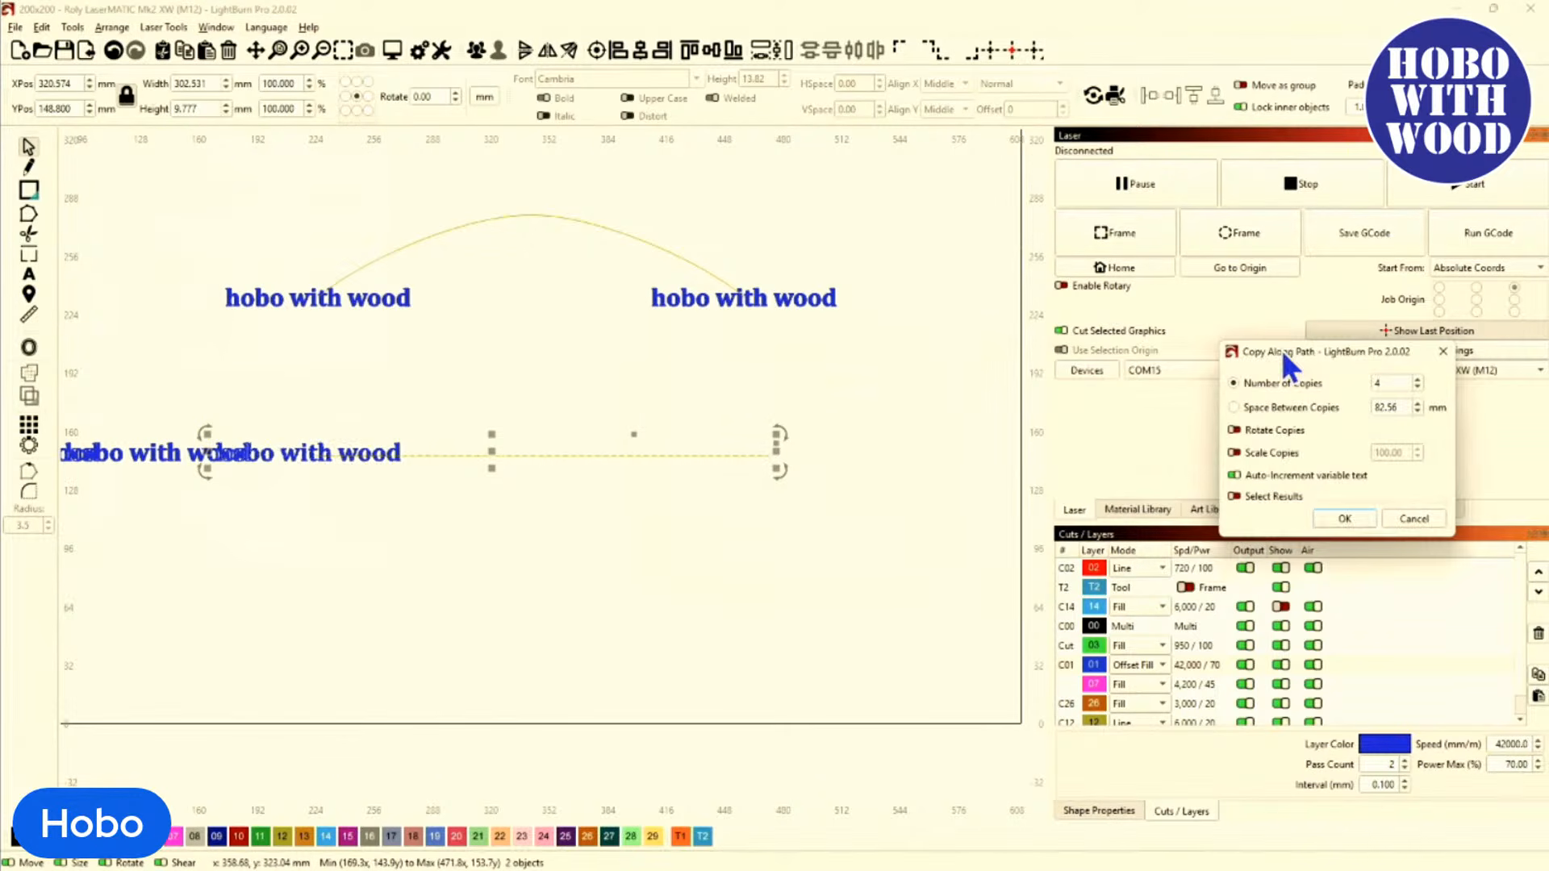
{"action": "left_click", "coordinate": [1418, 387]}
{"action": "left_click", "coordinate": [1418, 387]}
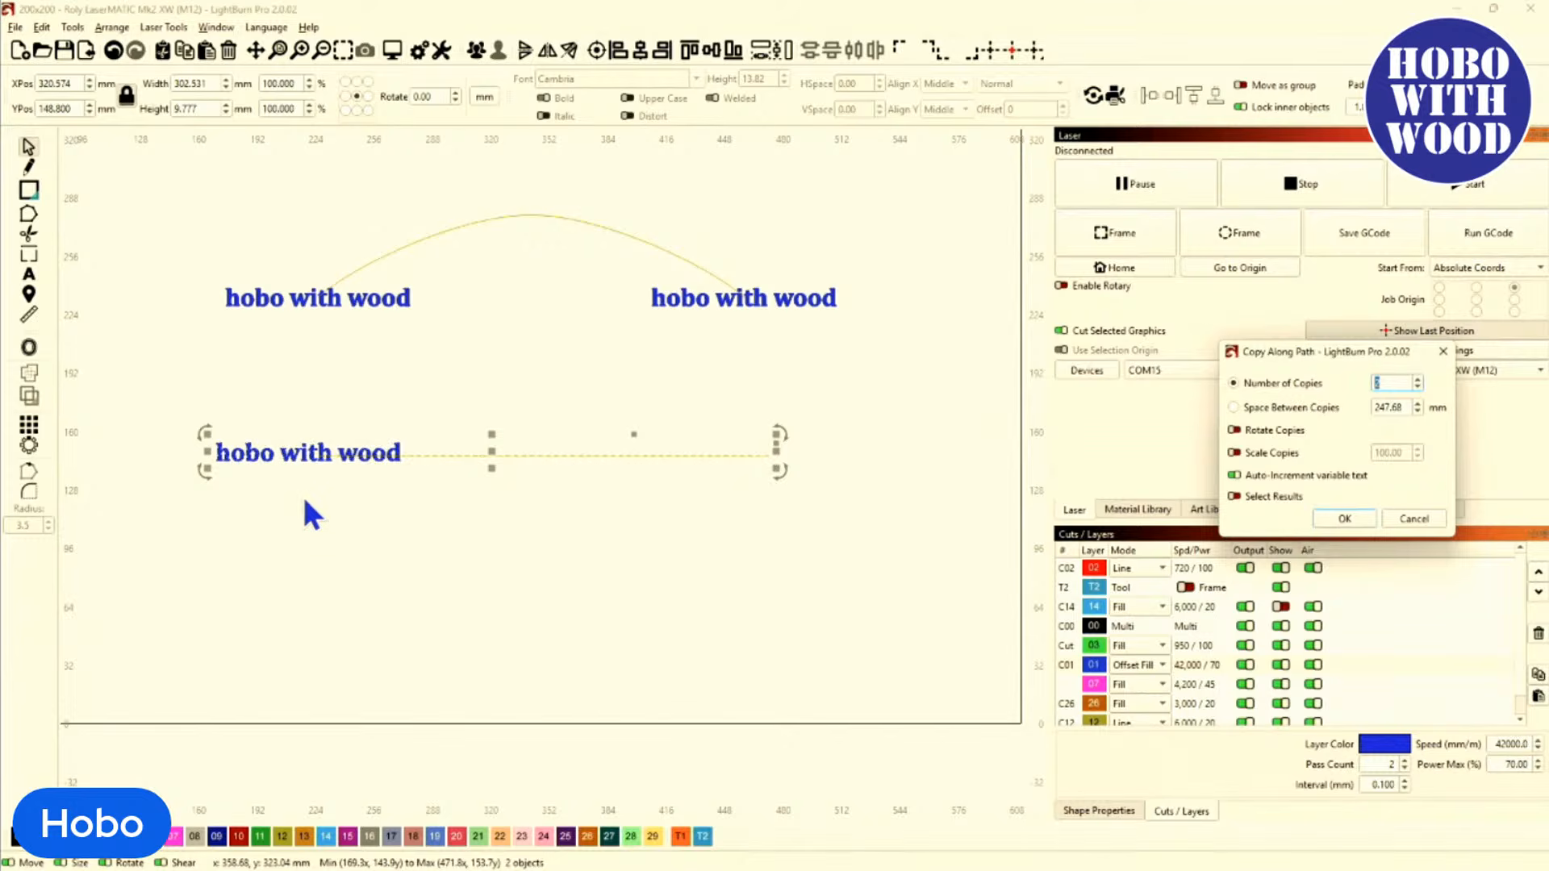
{"action": "left_click", "coordinate": [1418, 377]}
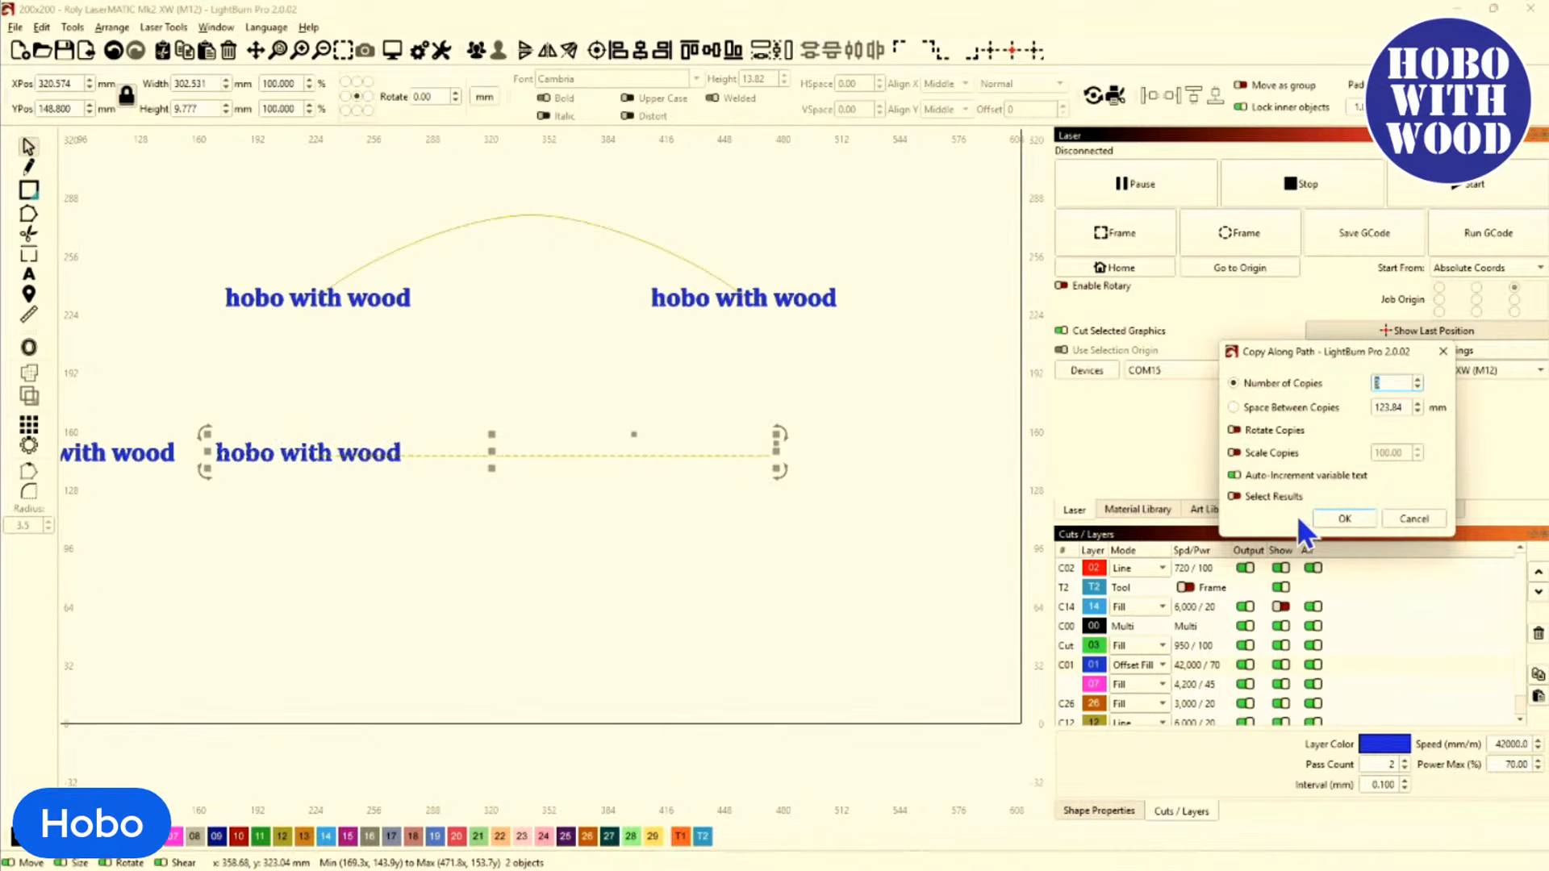
{"action": "left_click", "coordinate": [1344, 519]}
{"action": "scroll", "coordinate": [502, 555], "scroll_direction": "down", "scroll_amount": 3}
{"action": "scroll", "coordinate": [165, 515], "scroll_direction": "up", "scroll_amount": 5}
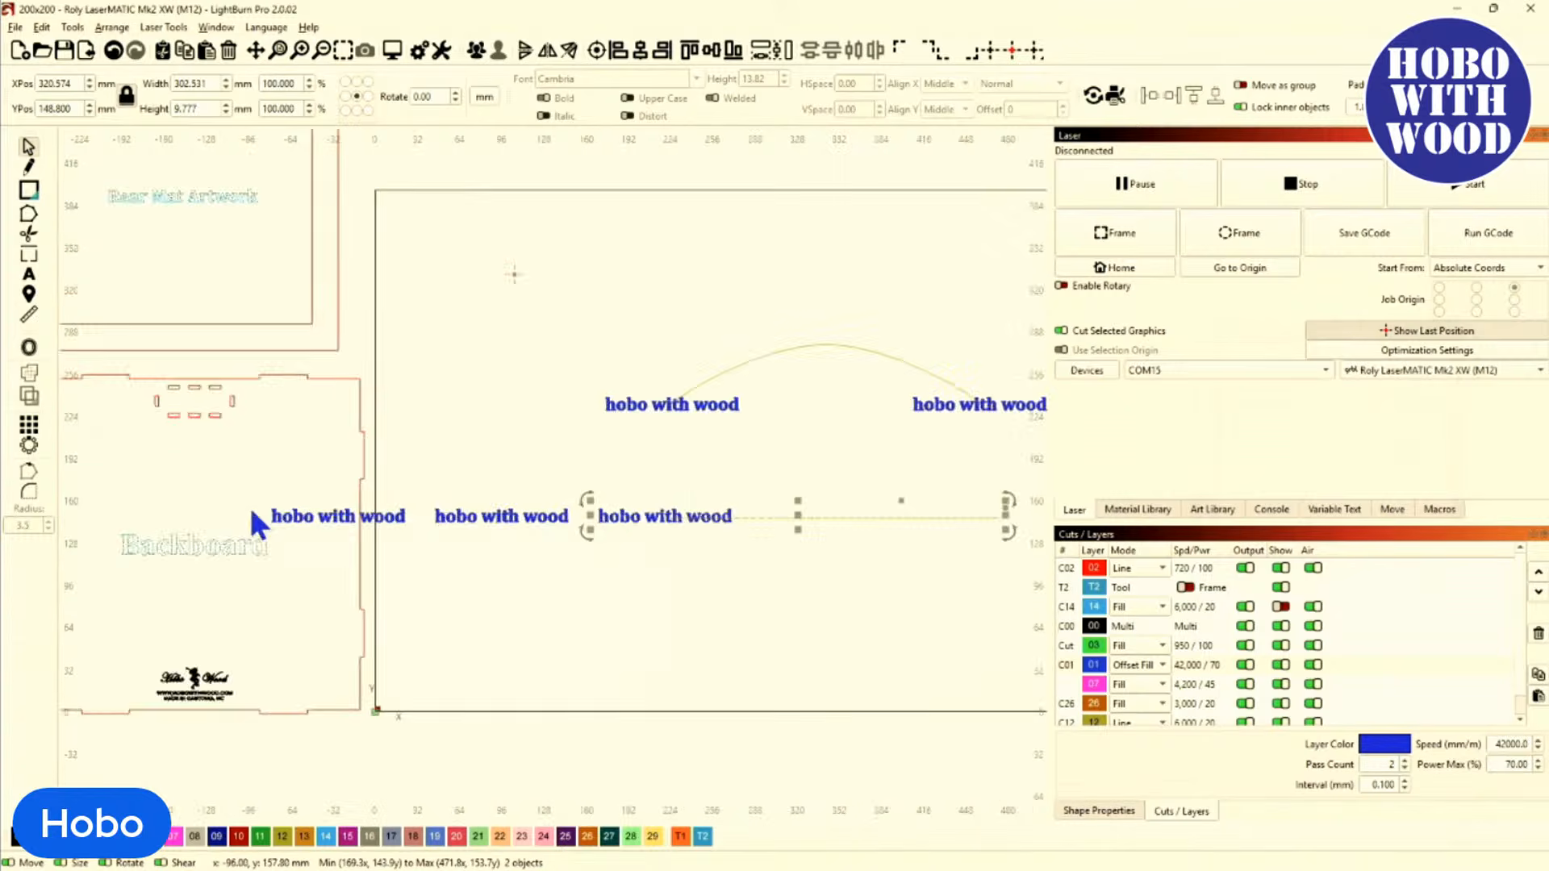
{"action": "scroll", "coordinate": [335, 525], "scroll_direction": "down", "scroll_amount": 3}
{"action": "scroll", "coordinate": [336, 524], "scroll_direction": "down", "scroll_amount": 3}
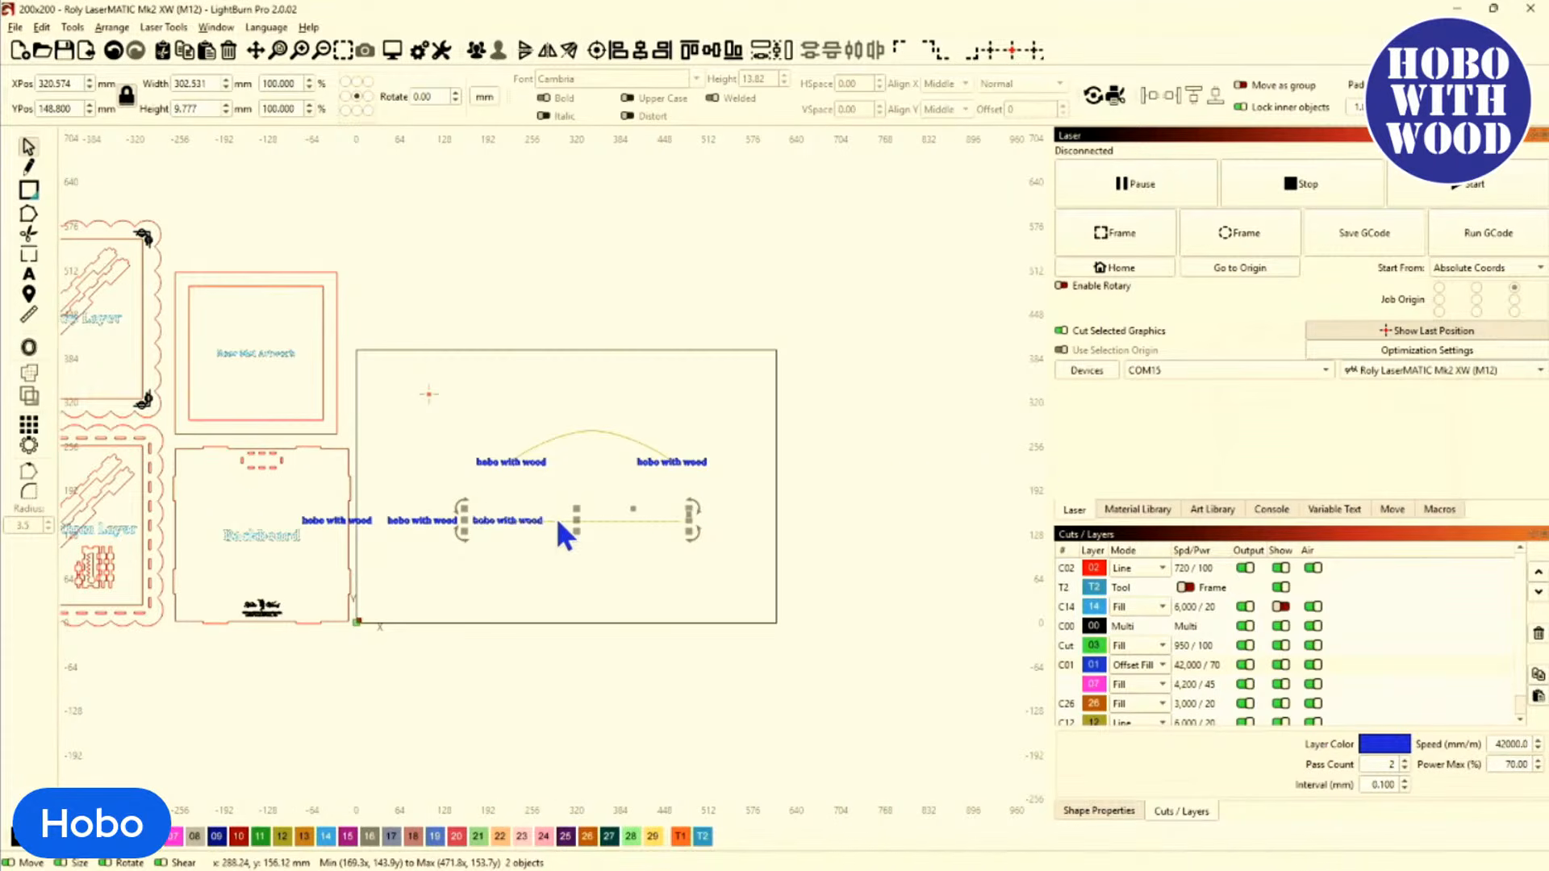
{"action": "scroll", "coordinate": [534, 471], "scroll_direction": "up", "scroll_amount": 3}
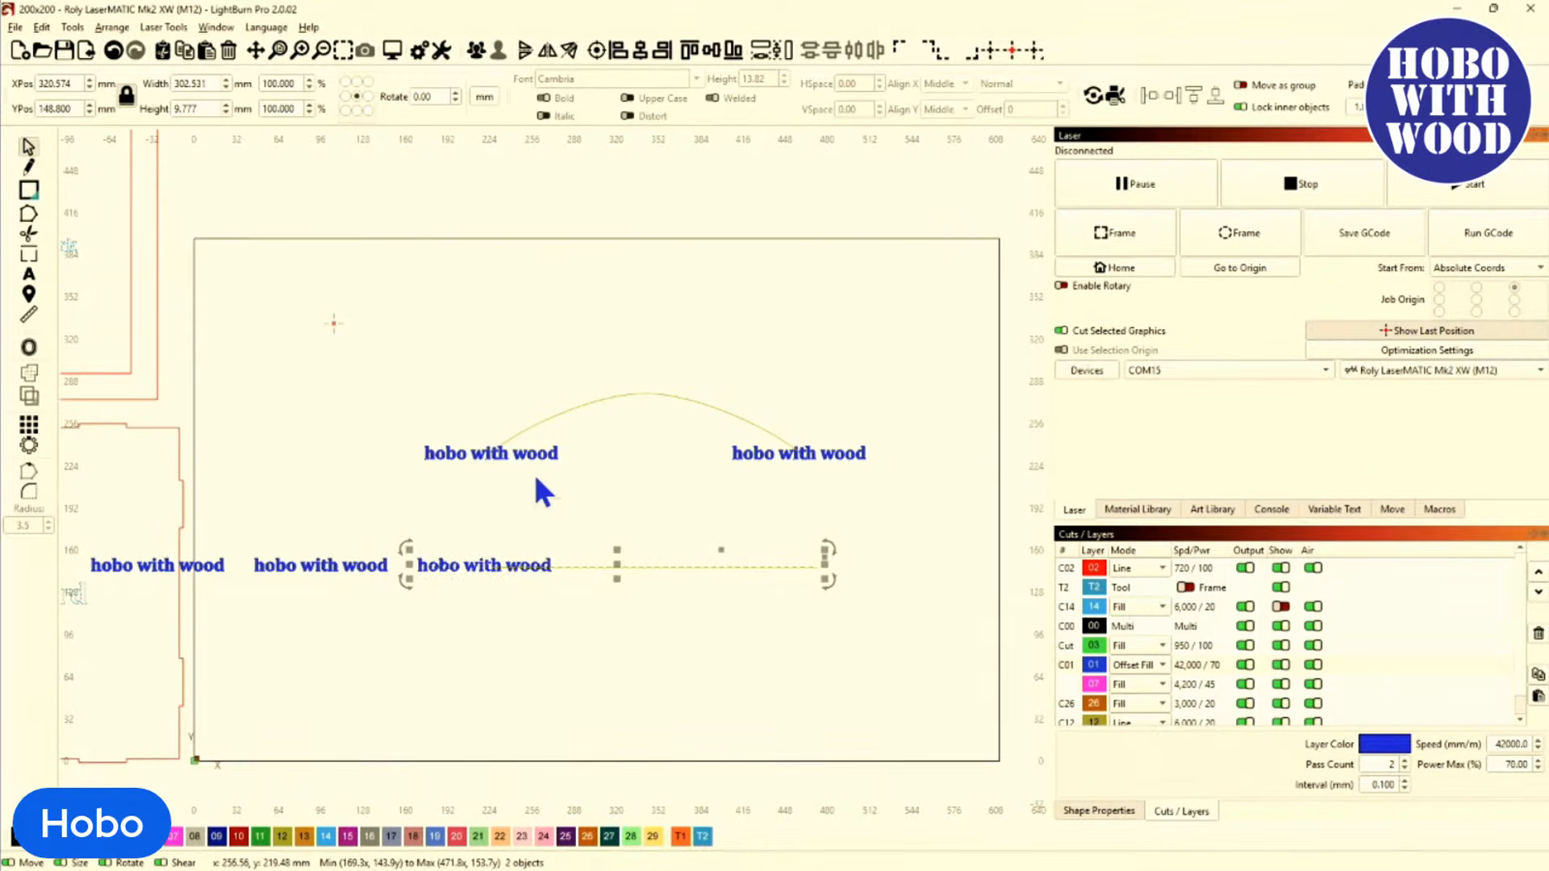
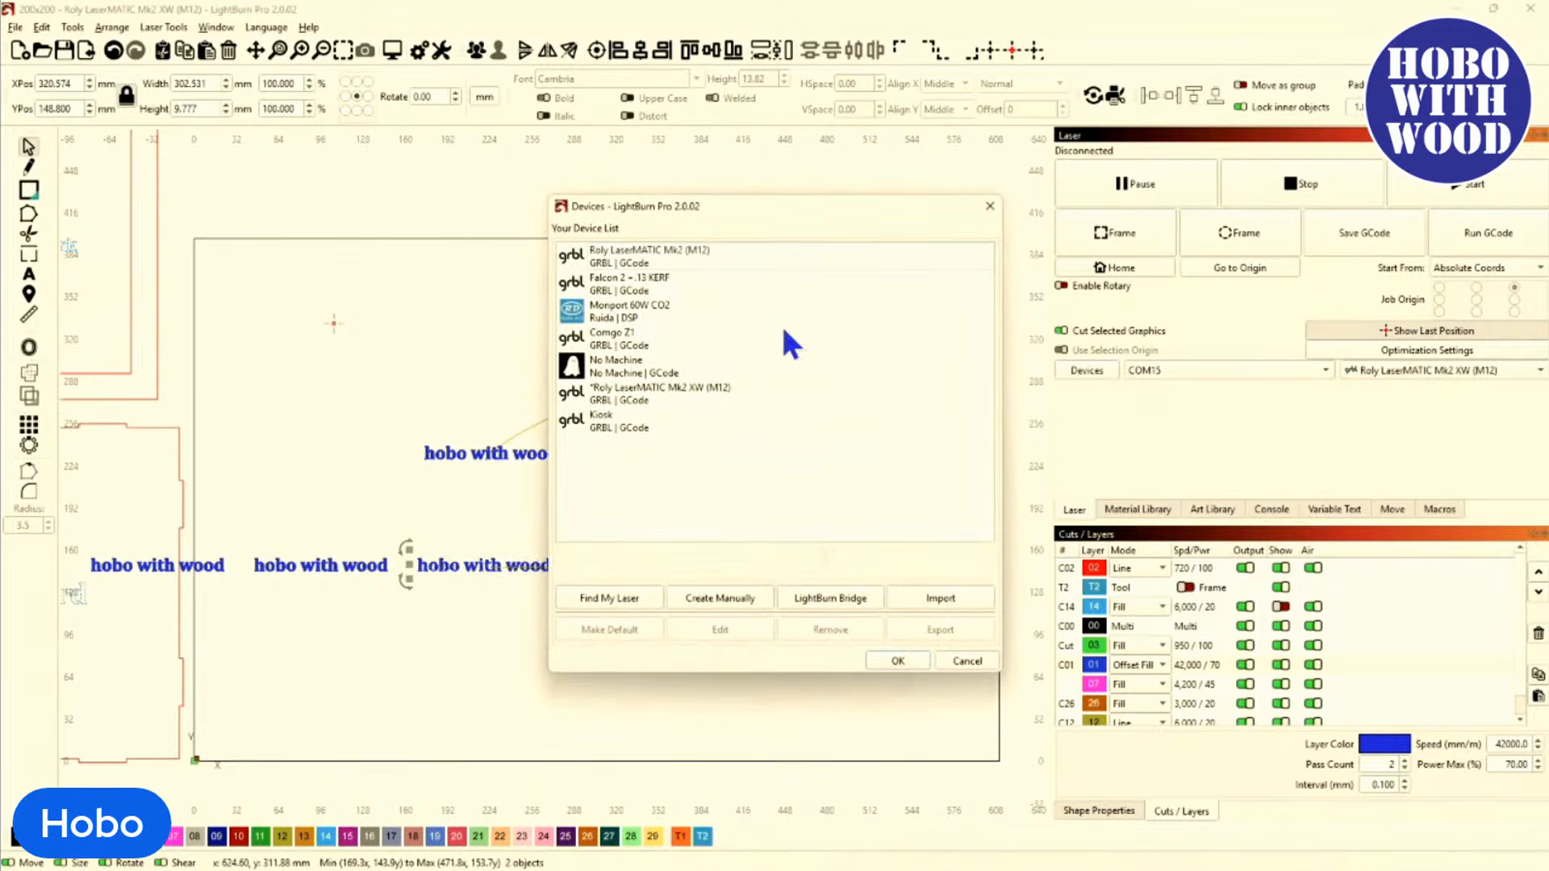
{"action": "double_click", "coordinate": [631, 264]}
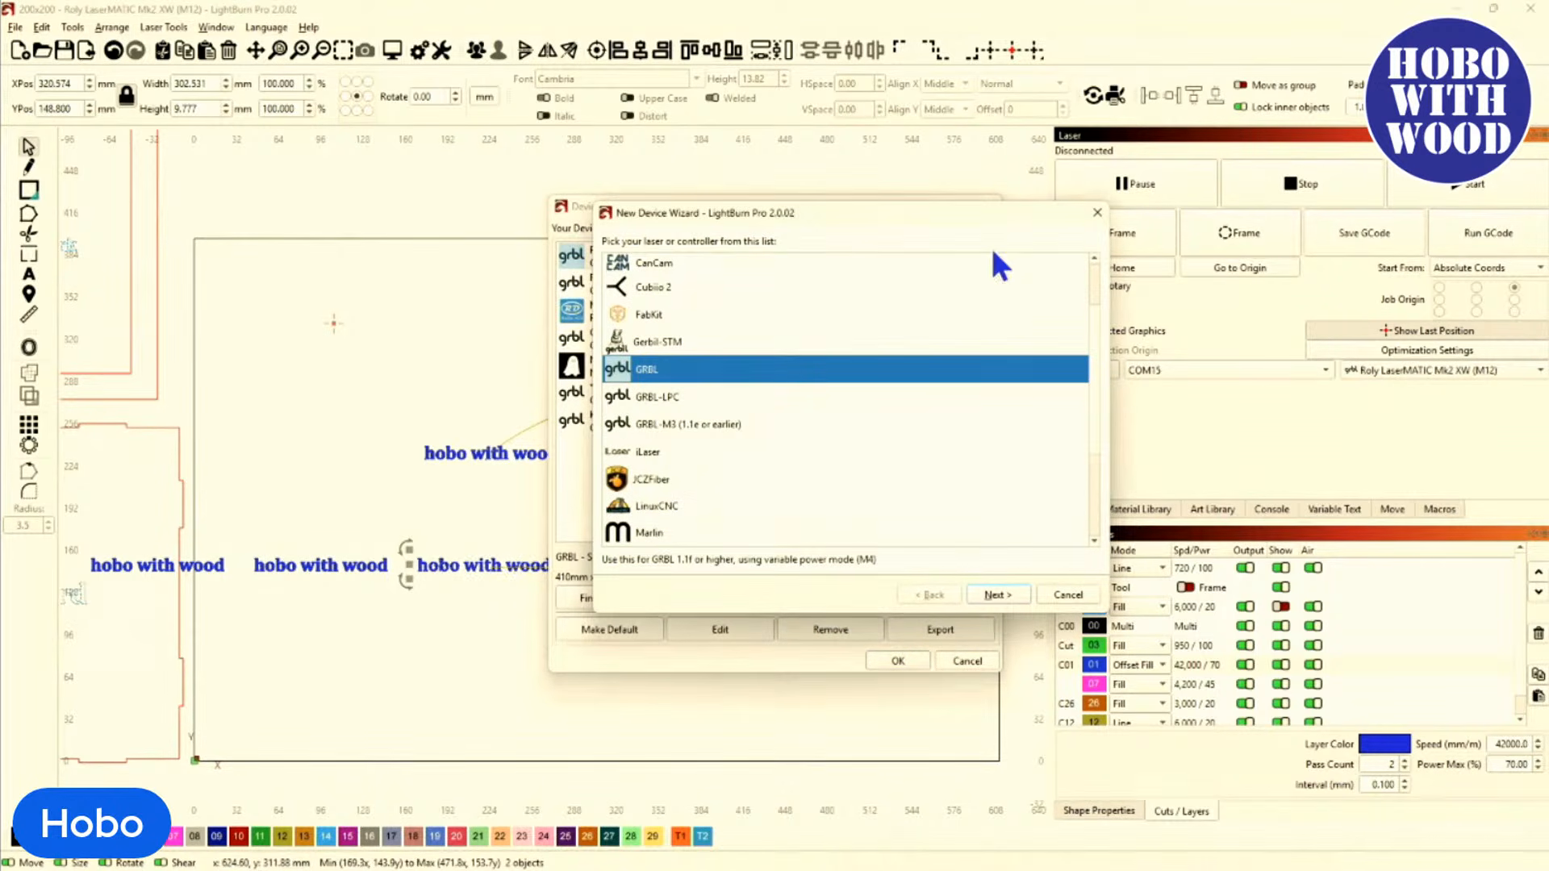
{"action": "left_click", "coordinate": [1096, 214]}
{"action": "left_click", "coordinate": [988, 207]}
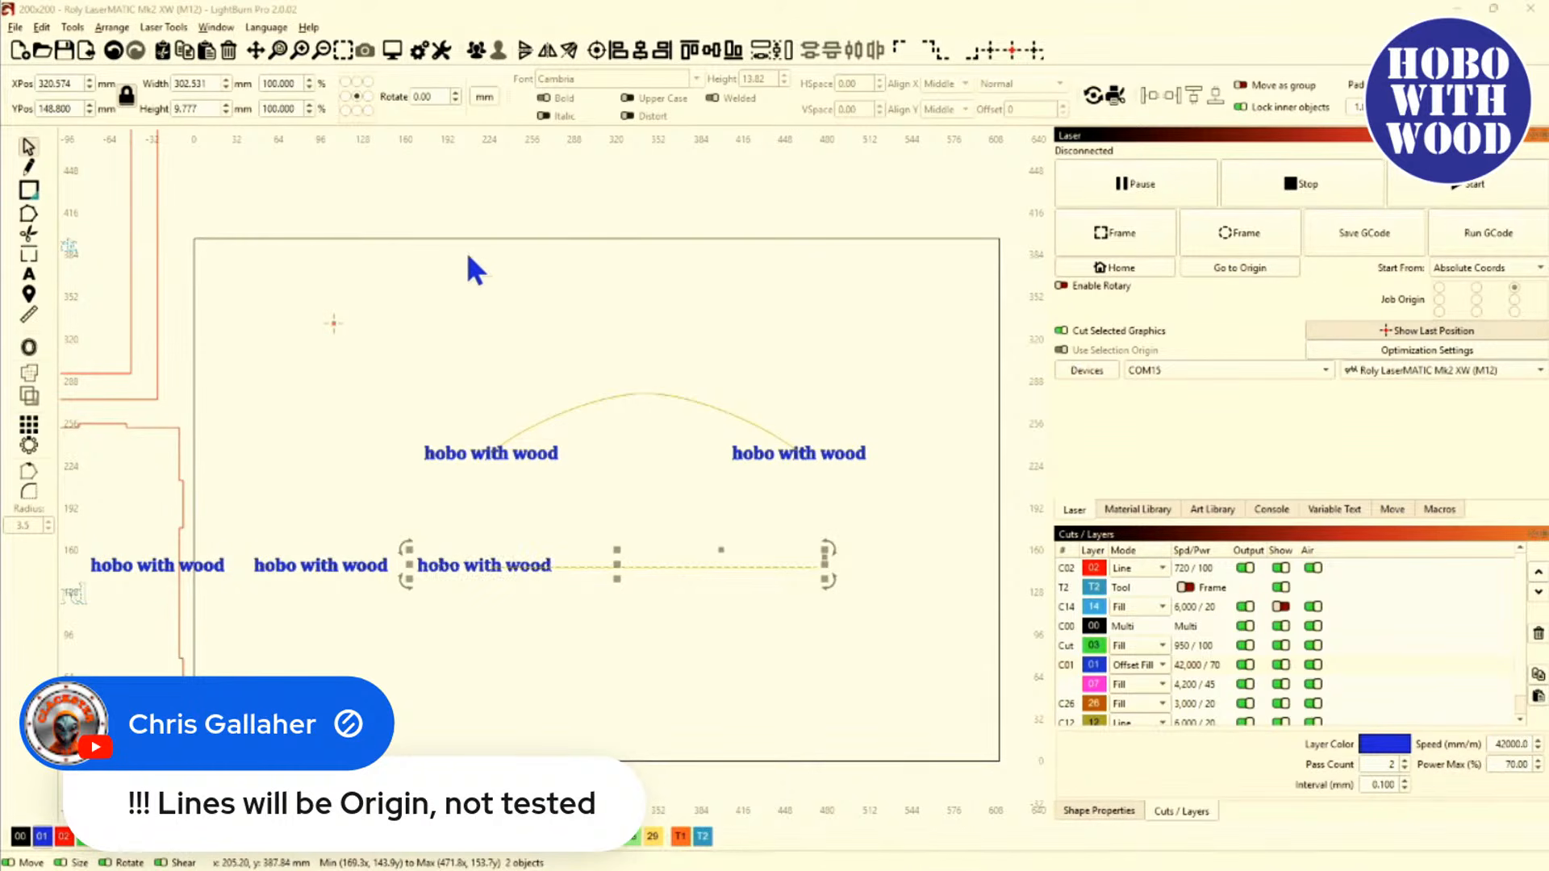
{"action": "left_click", "coordinate": [569, 274]}
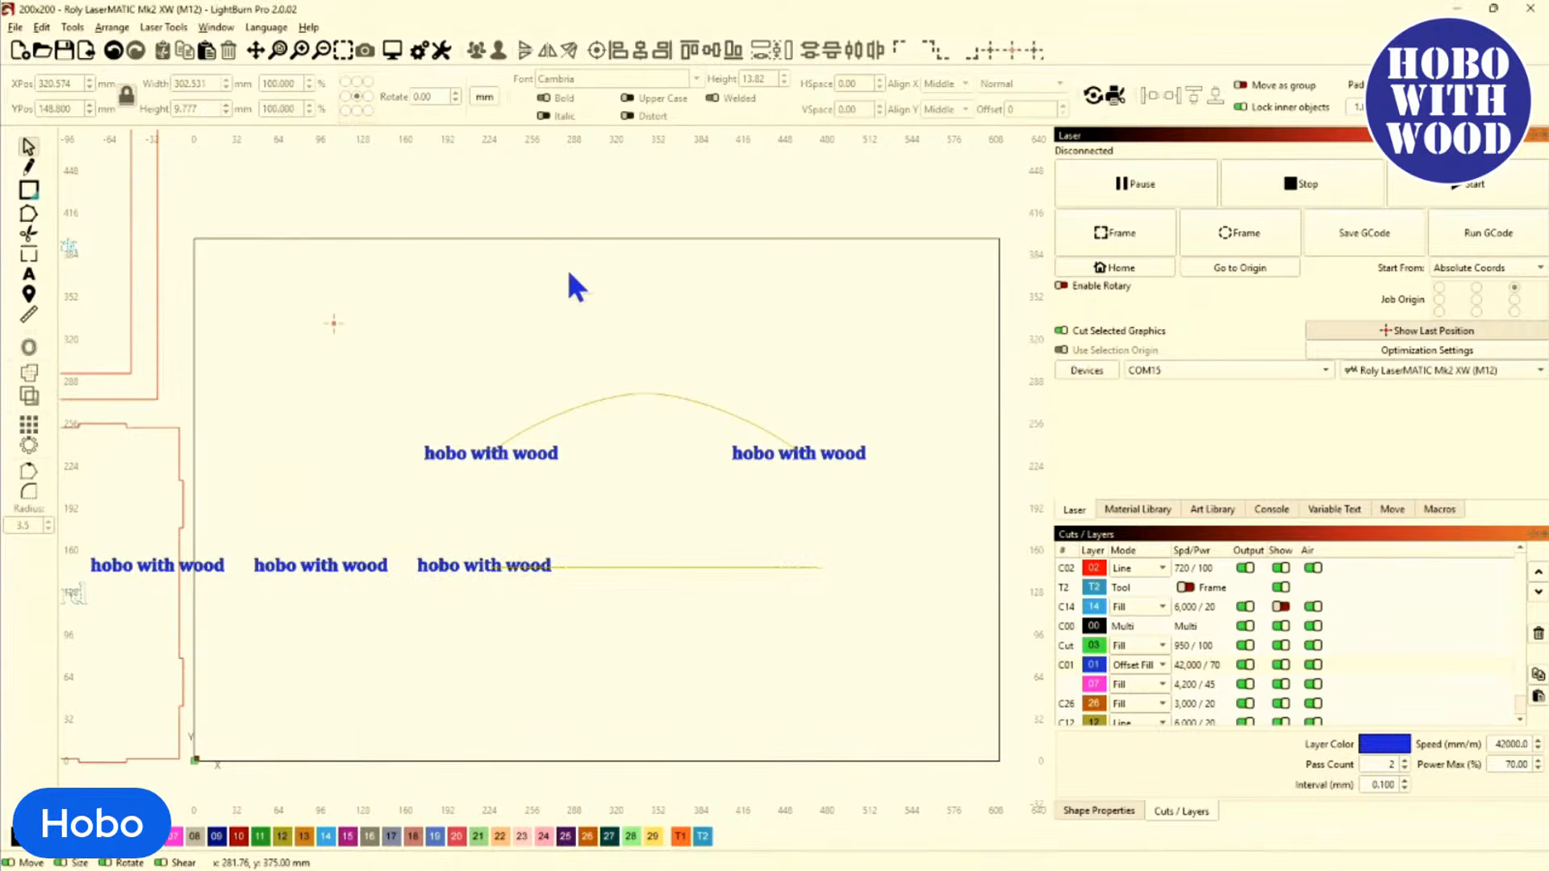
{"action": "left_click", "coordinate": [417, 53]}
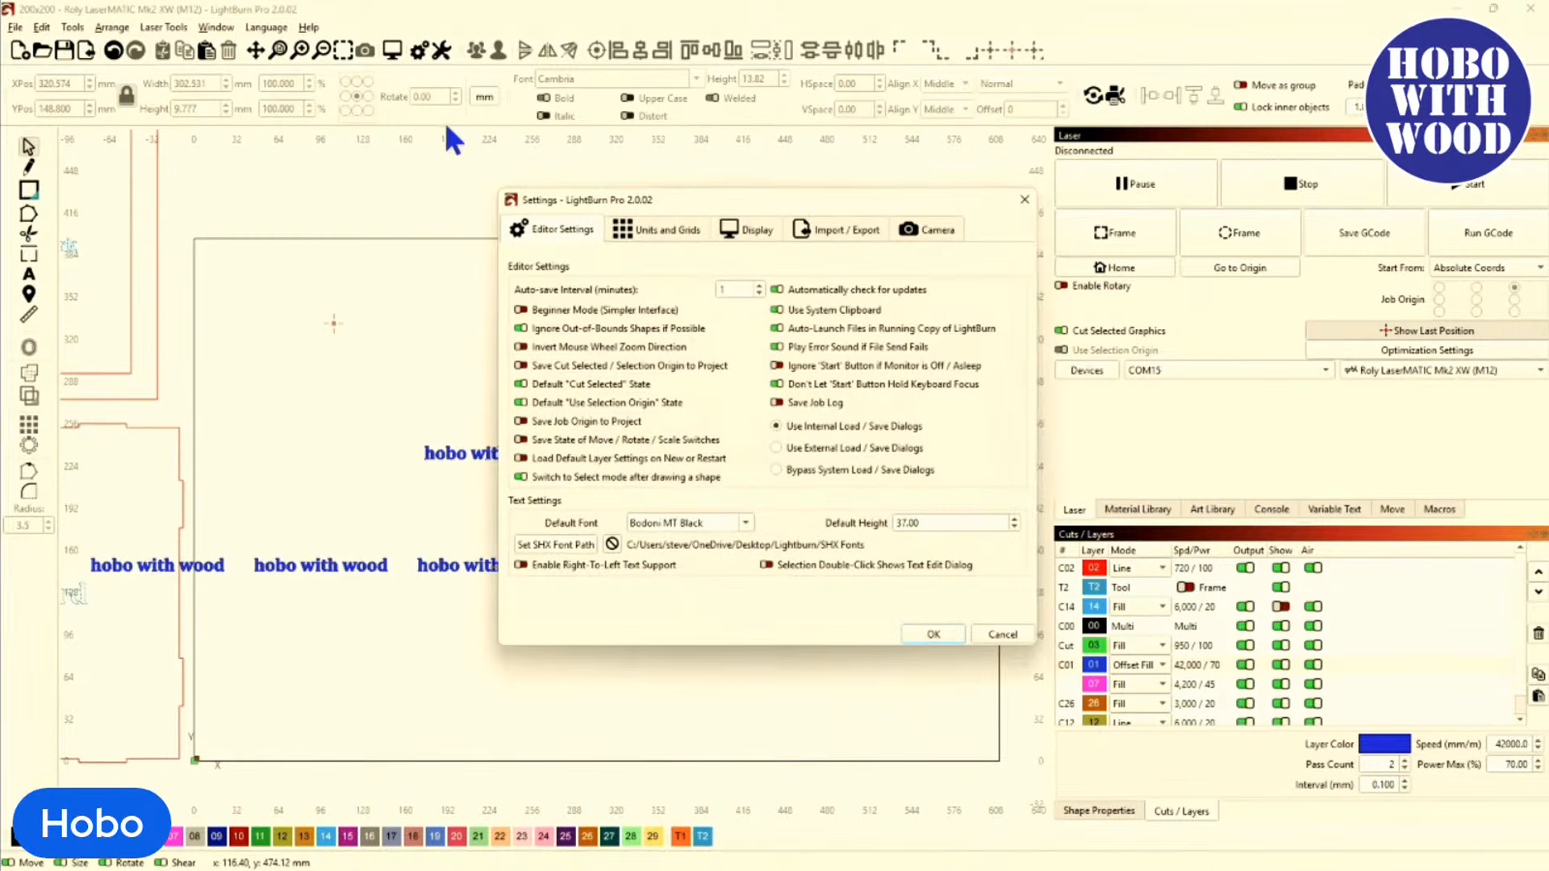
{"action": "left_click", "coordinate": [1024, 199]}
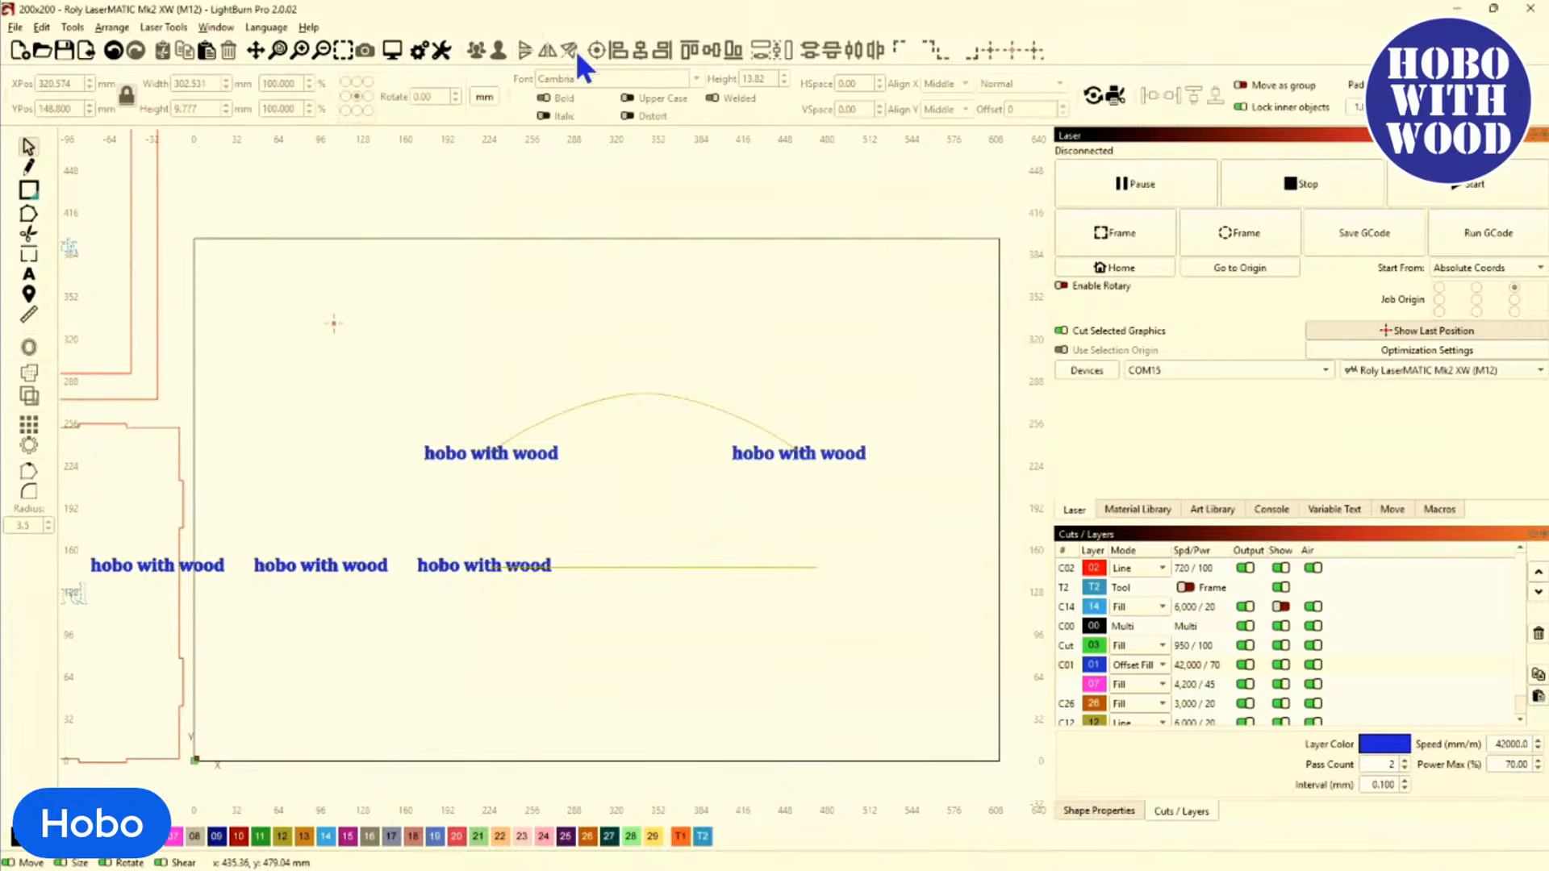
Change the machine origin in the device settings to the top-right corner, and after that to the top-left corner.
{"action": "left_click", "coordinate": [441, 52]}
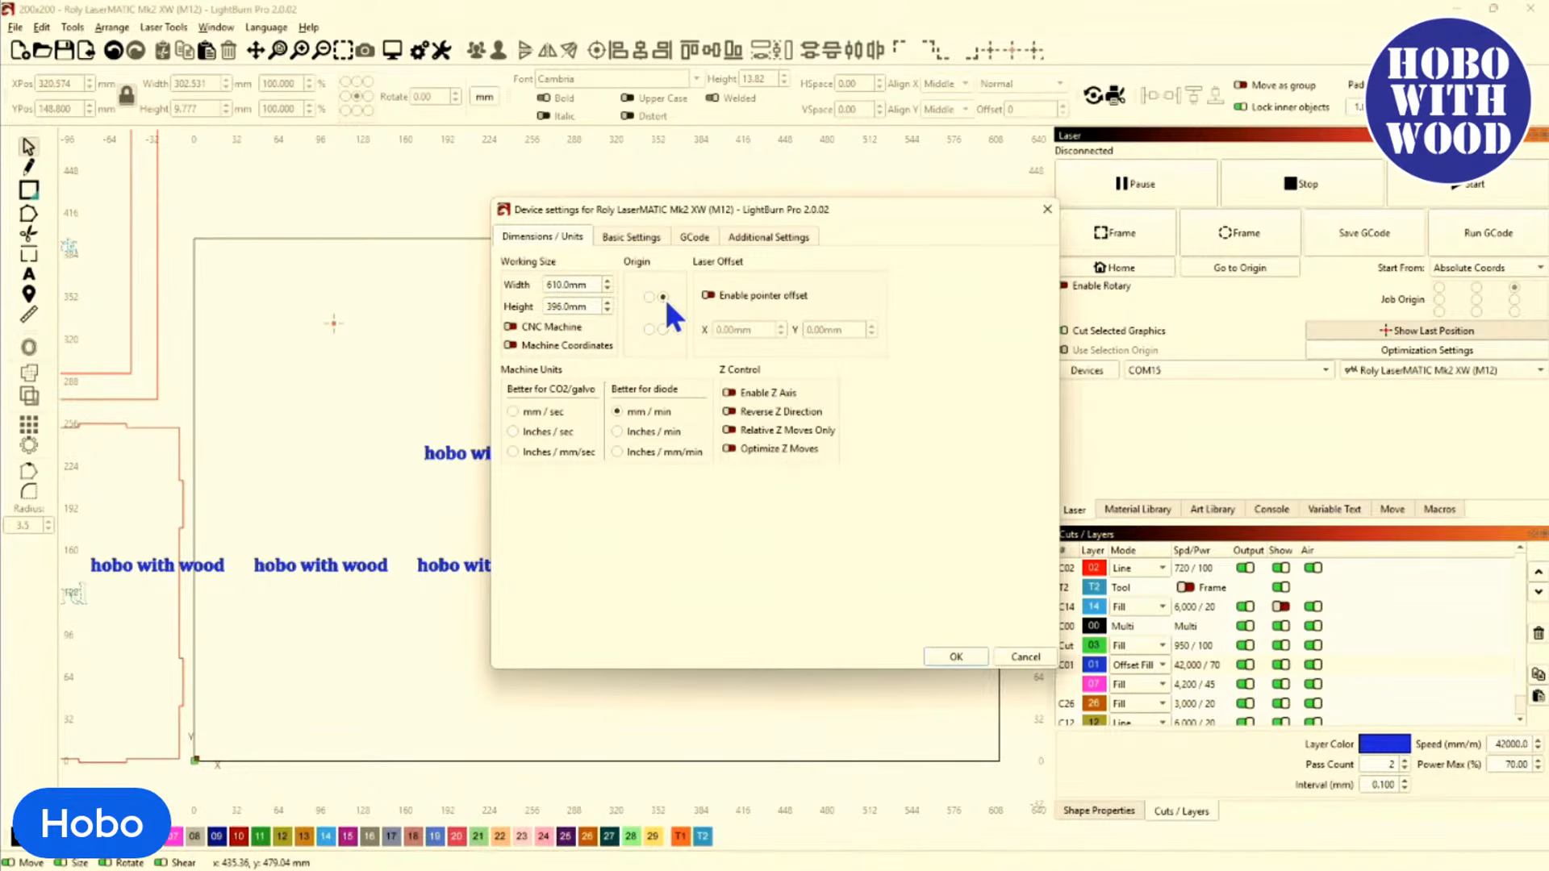
{"action": "left_click", "coordinate": [949, 653]}
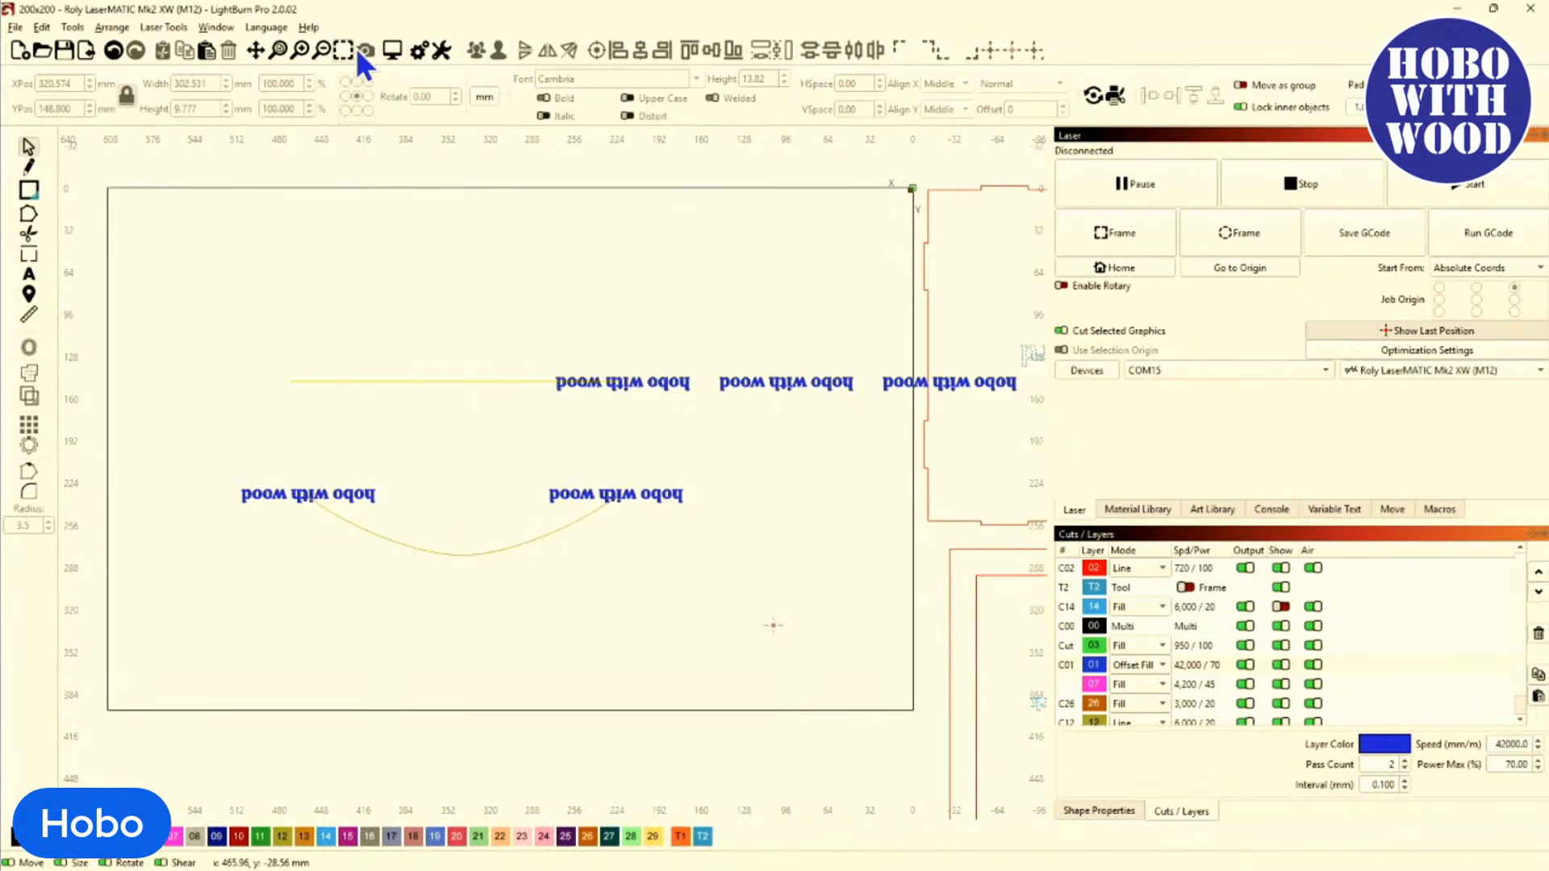
{"action": "left_click", "coordinate": [440, 53]}
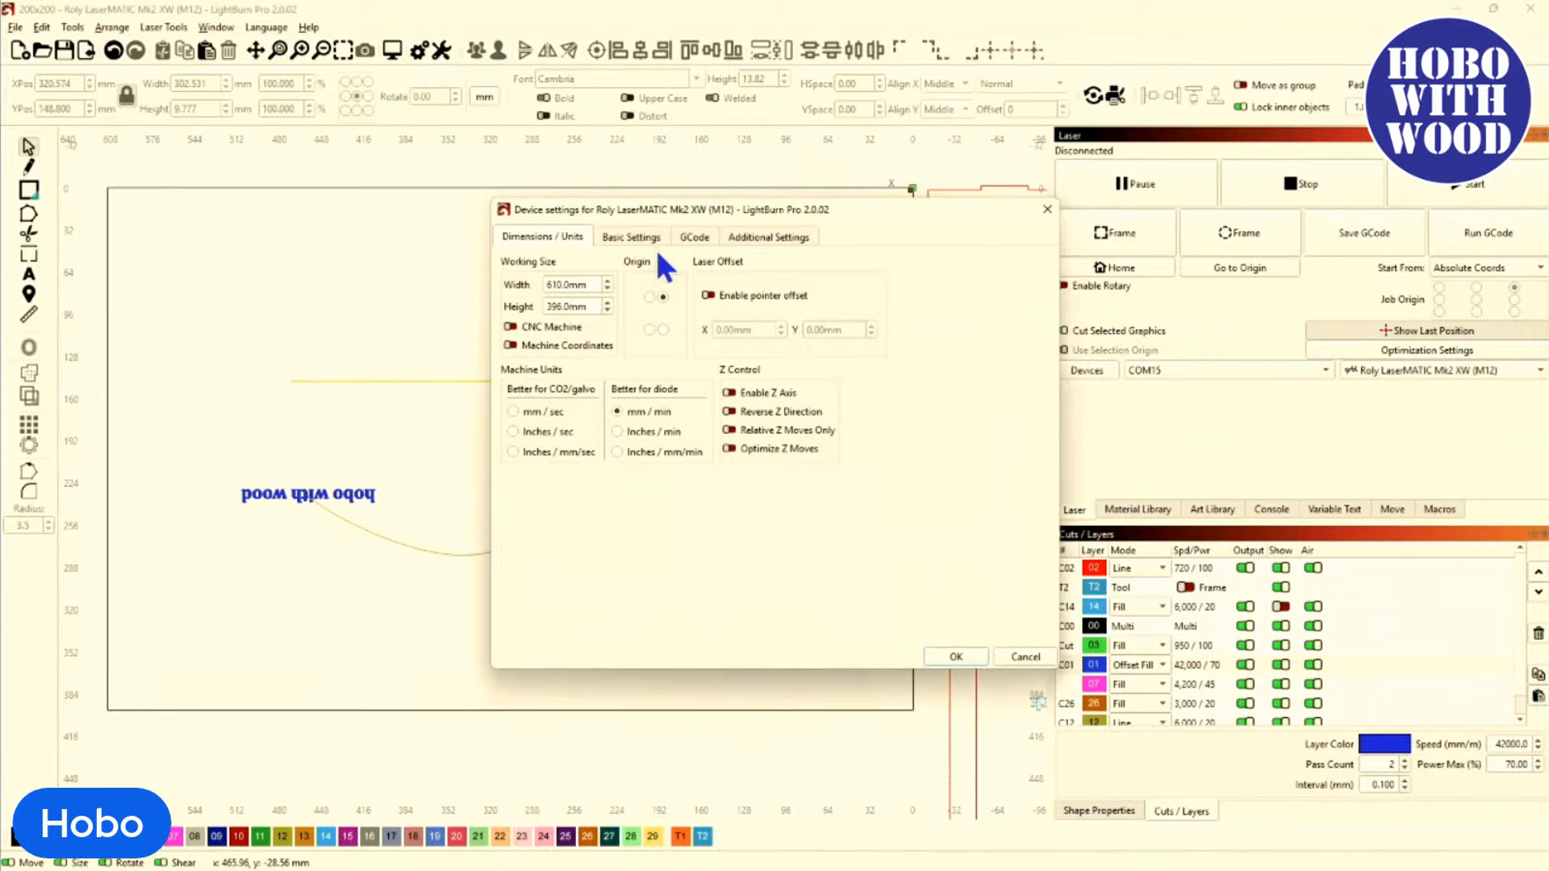
{"action": "left_click", "coordinate": [956, 655]}
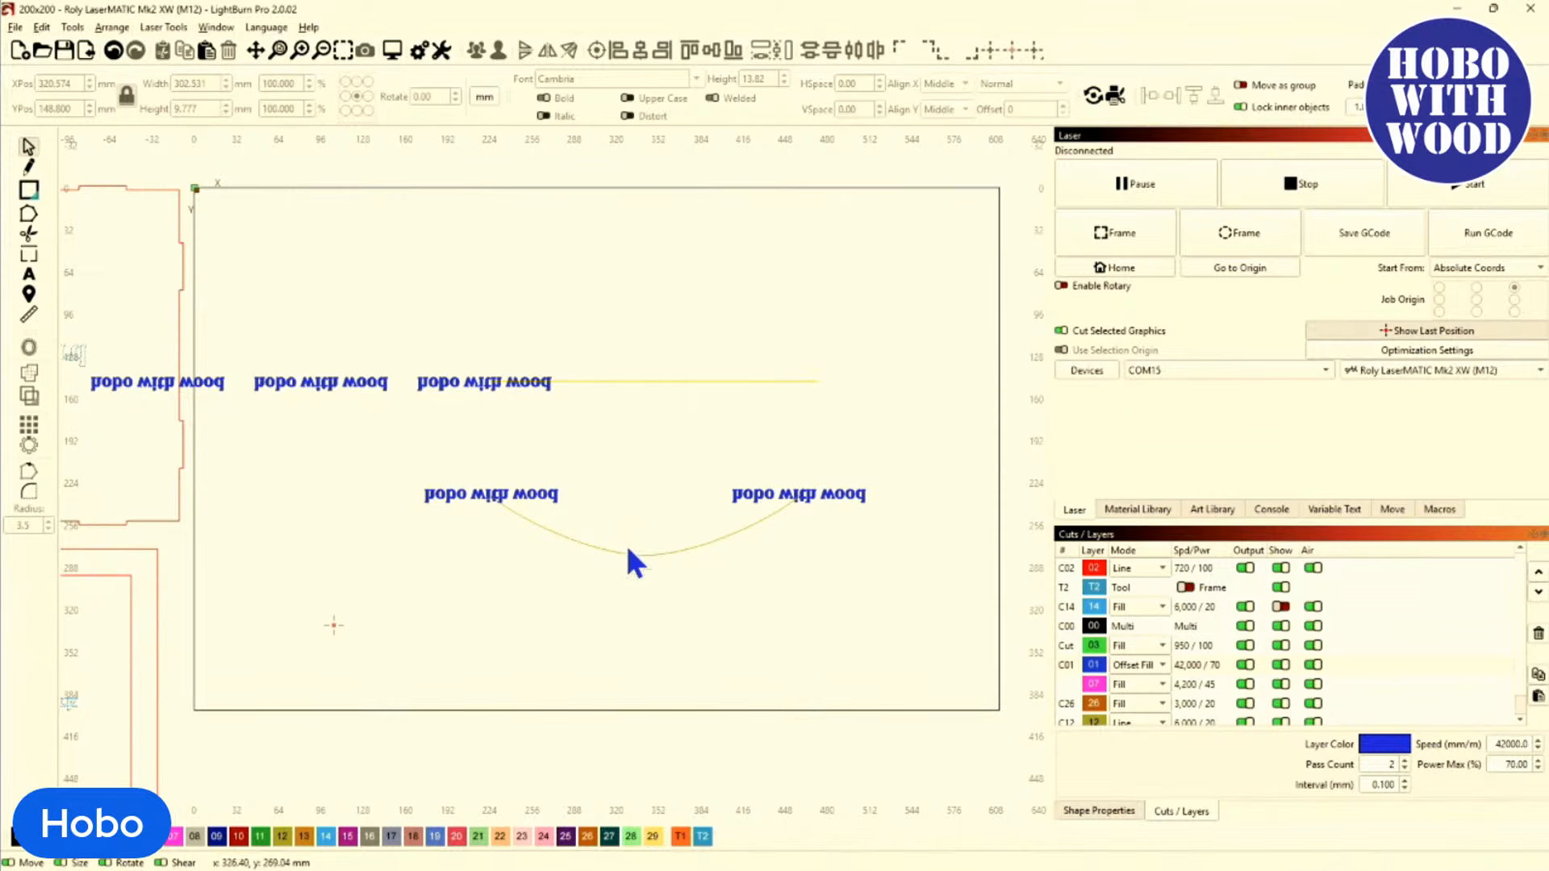
Delete the two text copies beyond the straight line's left end and flip the remaining texts, line and arch vertically.
{"action": "left_click", "coordinate": [462, 494]}
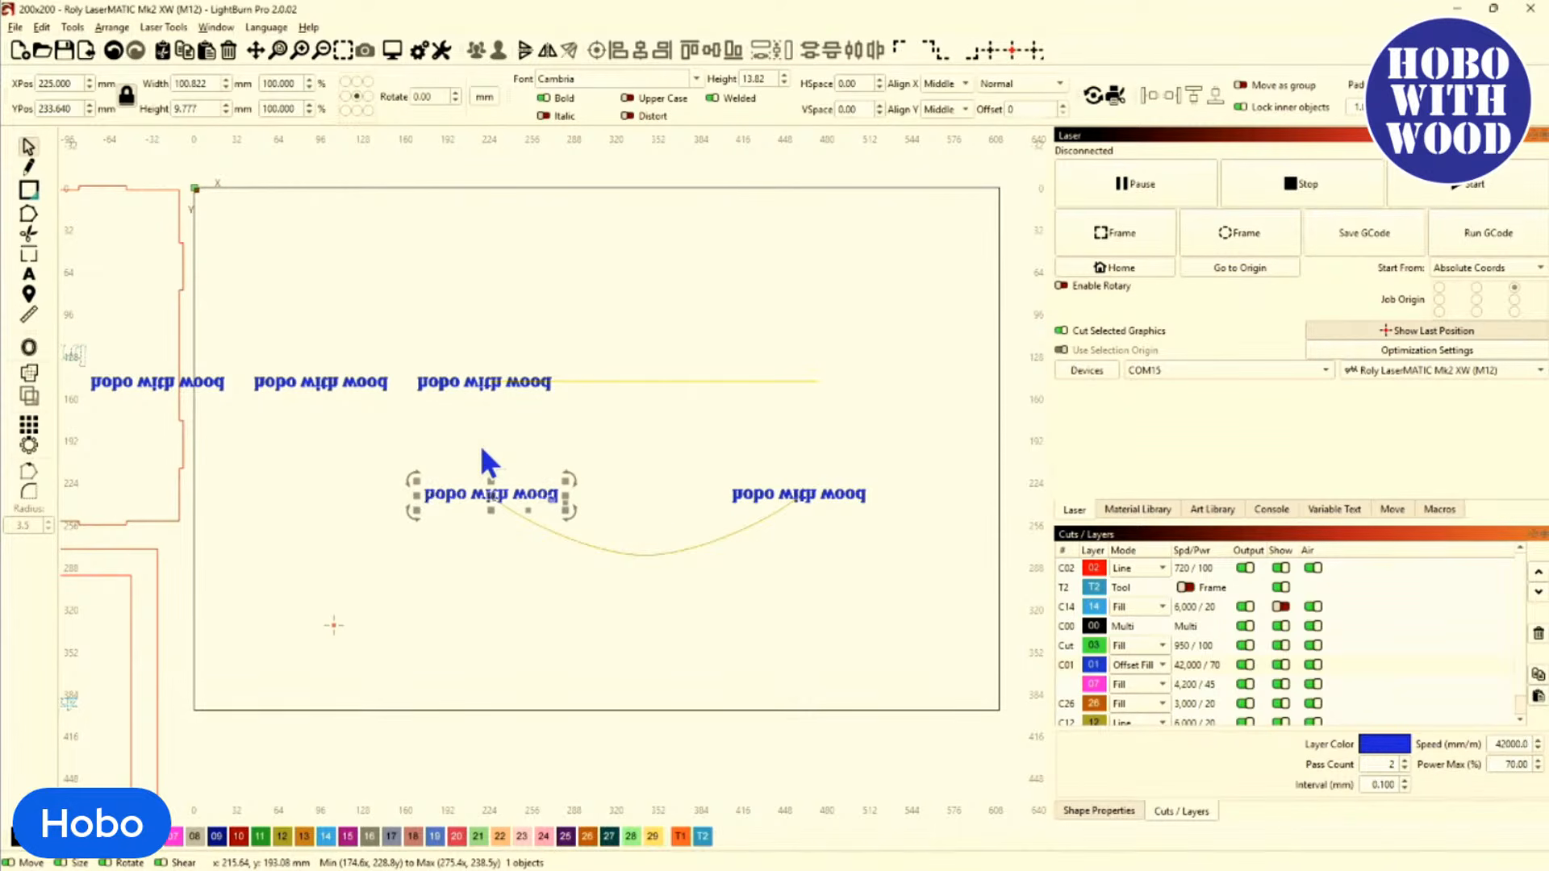
{"action": "scroll", "coordinate": [475, 546], "scroll_direction": "down", "scroll_amount": 3}
{"action": "left_click", "coordinate": [473, 557]}
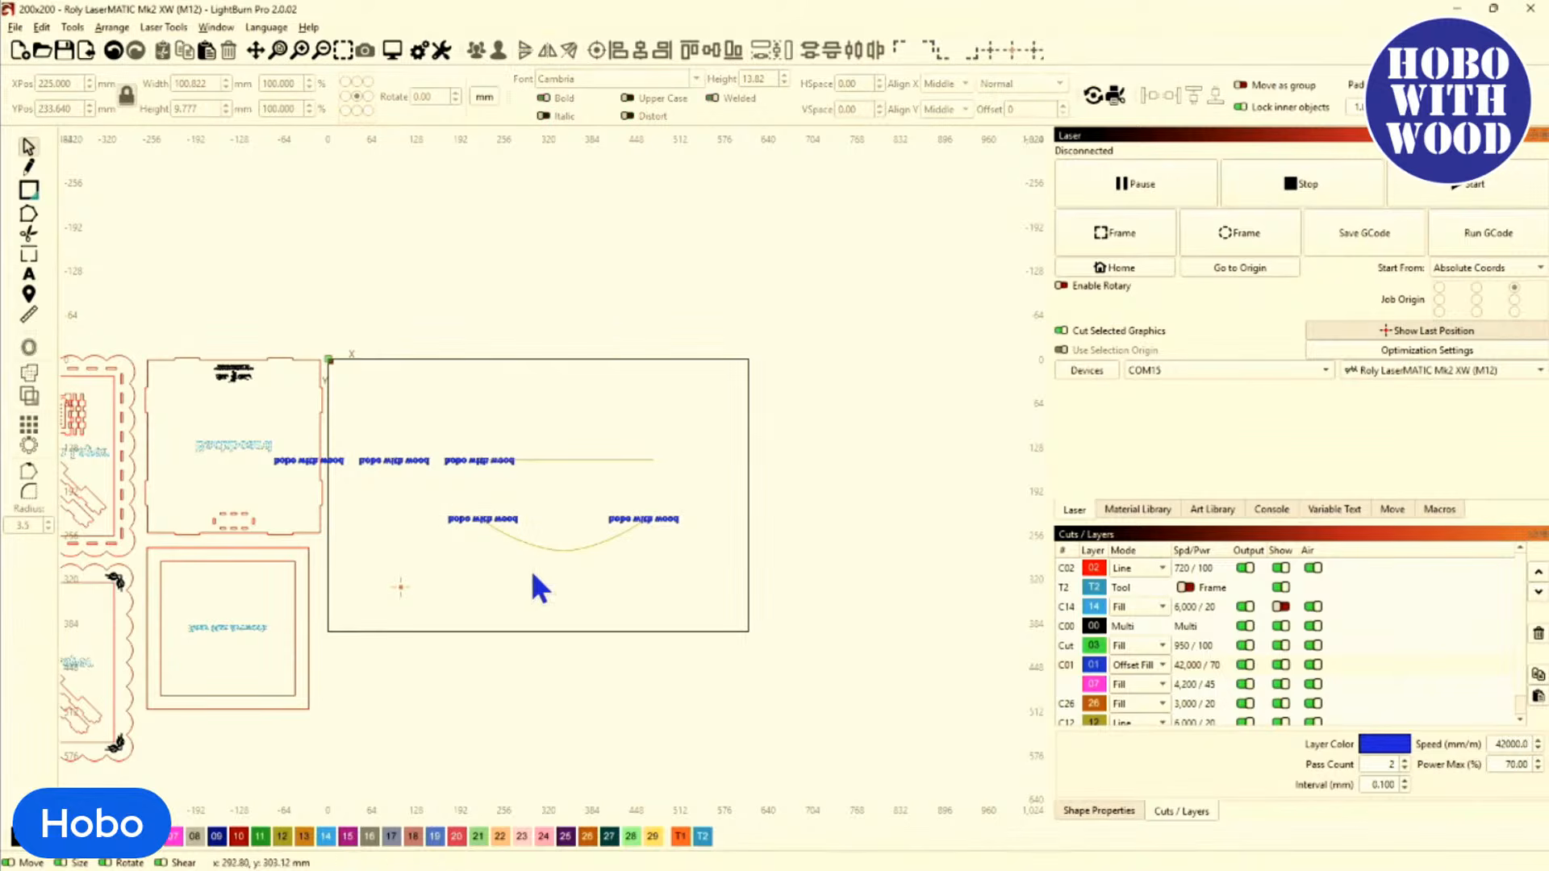
{"action": "left_click_drag", "start_coordinate": [350, 460], "coordinate": [748, 601]}
{"action": "key", "text": "Delete"}
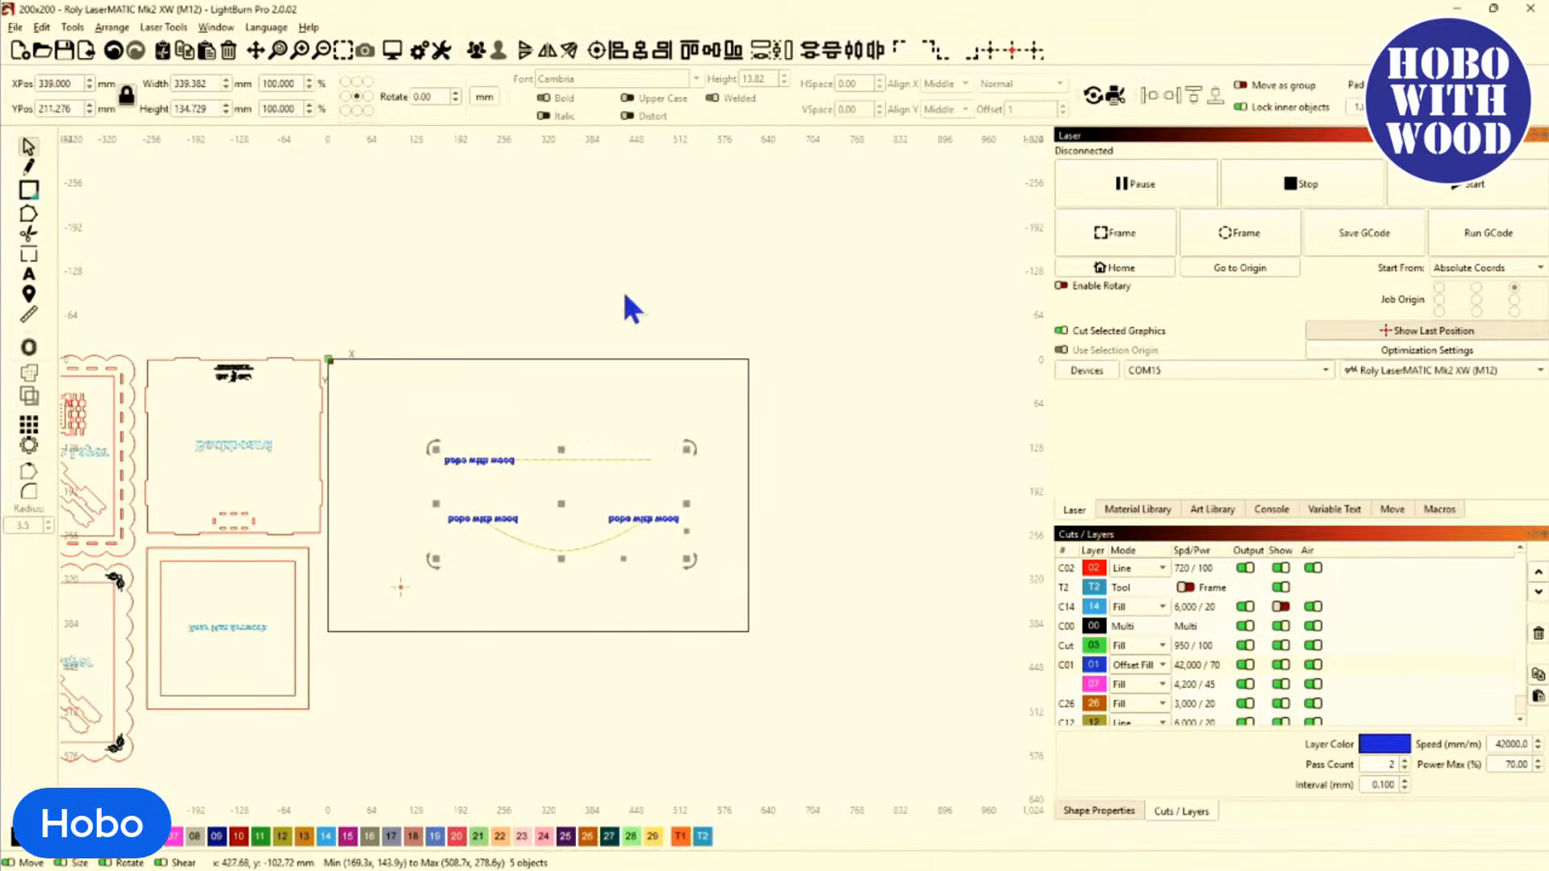
{"action": "left_click", "coordinate": [524, 50]}
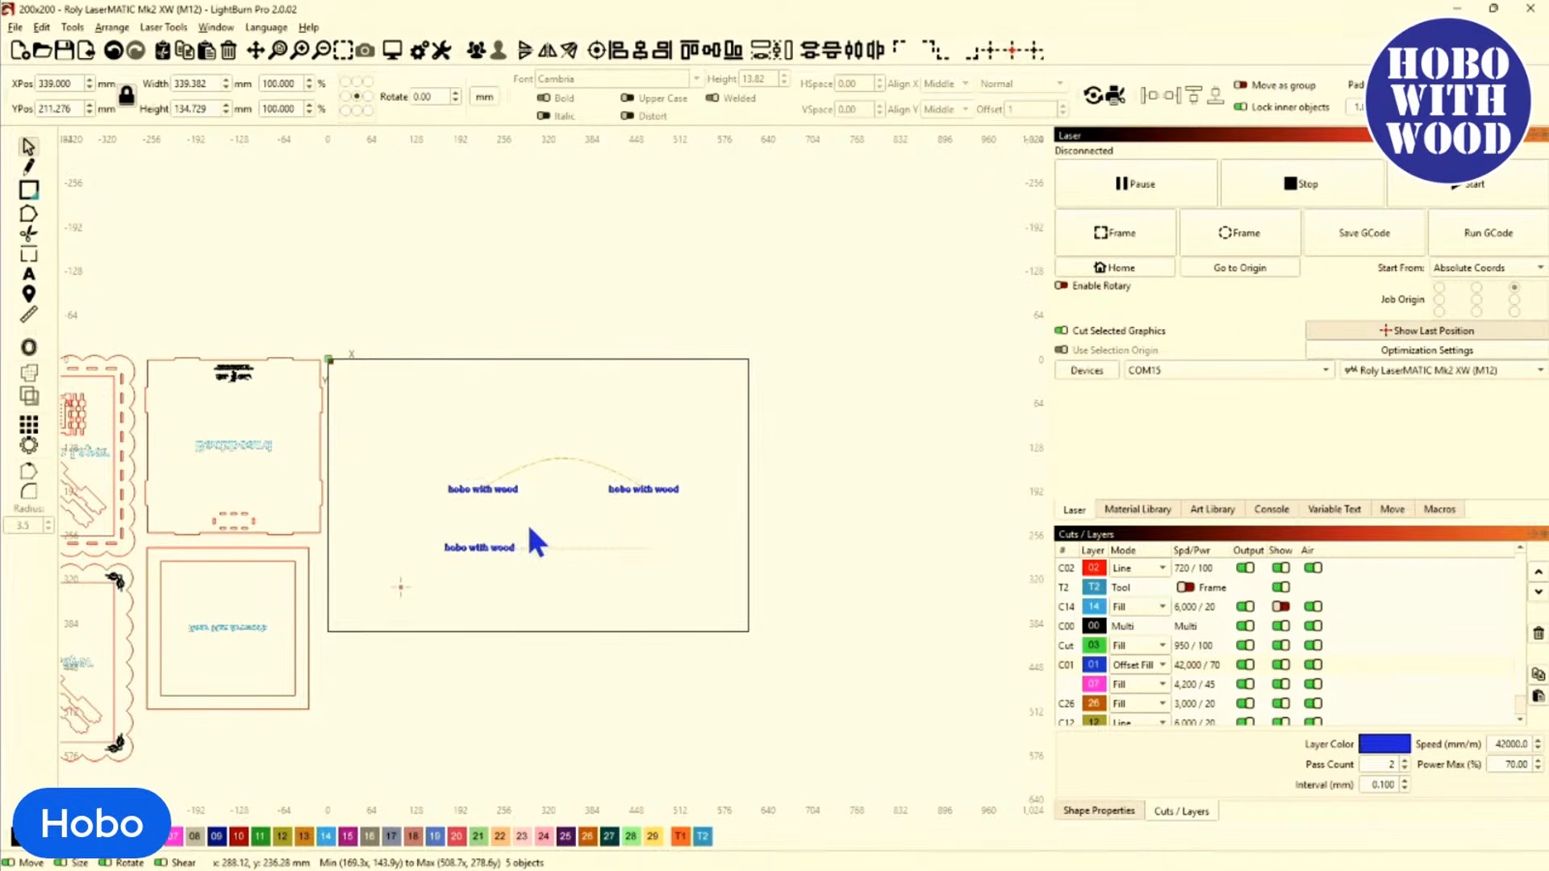
{"action": "scroll", "coordinate": [533, 520], "scroll_direction": "up", "scroll_amount": 3}
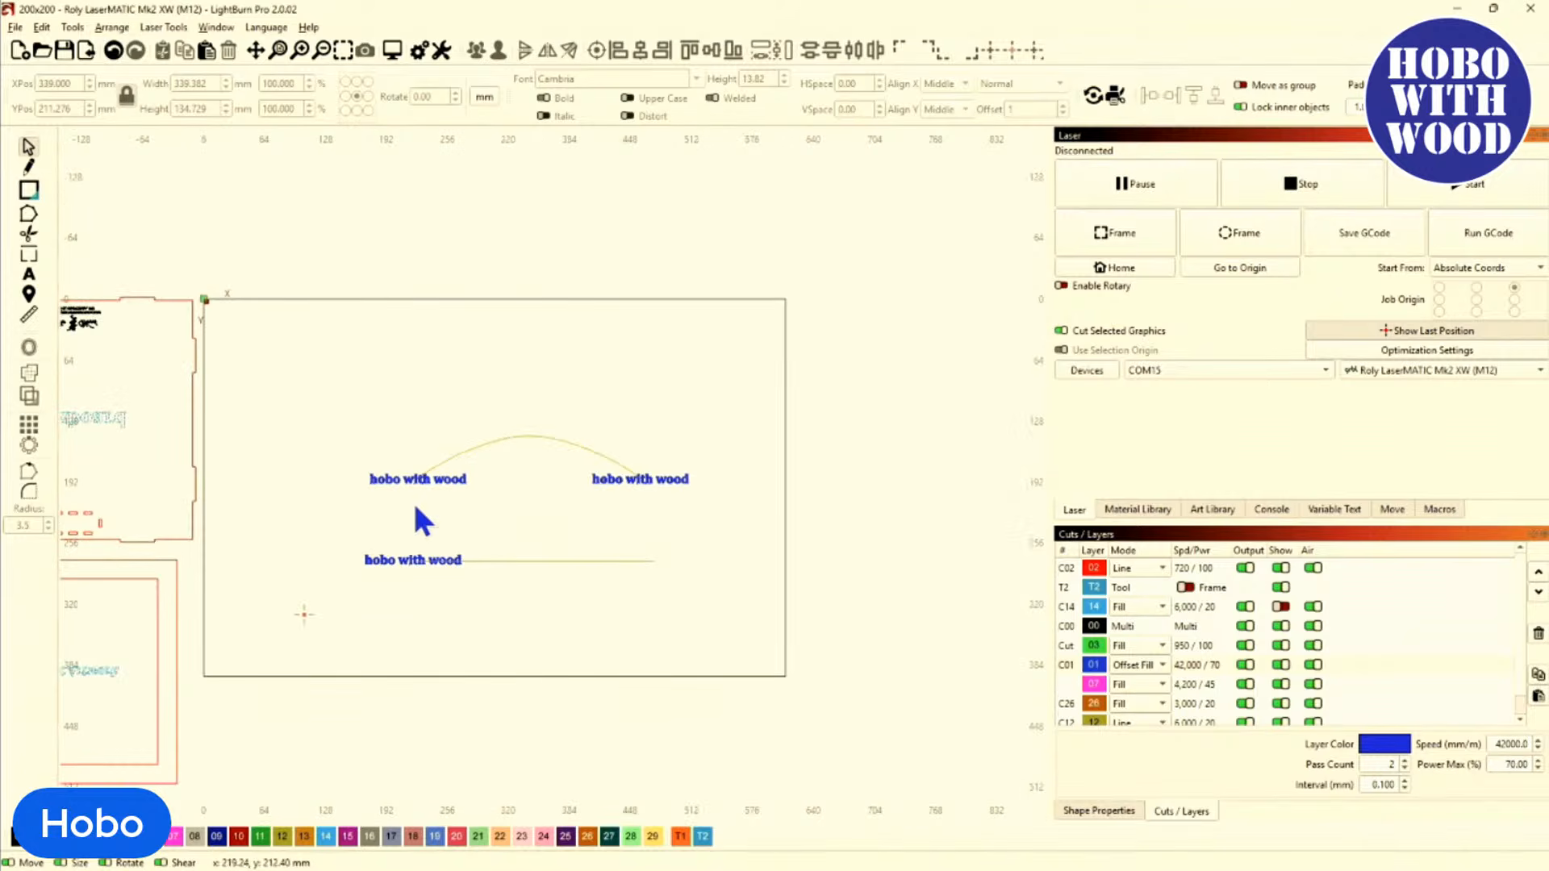
Delete all remaining "hobo with wood" texts together with the arch and the straight line from the work area.
{"action": "left_click_drag", "start_coordinate": [342, 461], "coordinate": [713, 503]}
{"action": "key", "text": "Delete"}
{"action": "left_click_drag", "start_coordinate": [325, 542], "coordinate": [443, 413]}
{"action": "key", "text": "Delete"}
{"action": "key", "text": "Delete"}
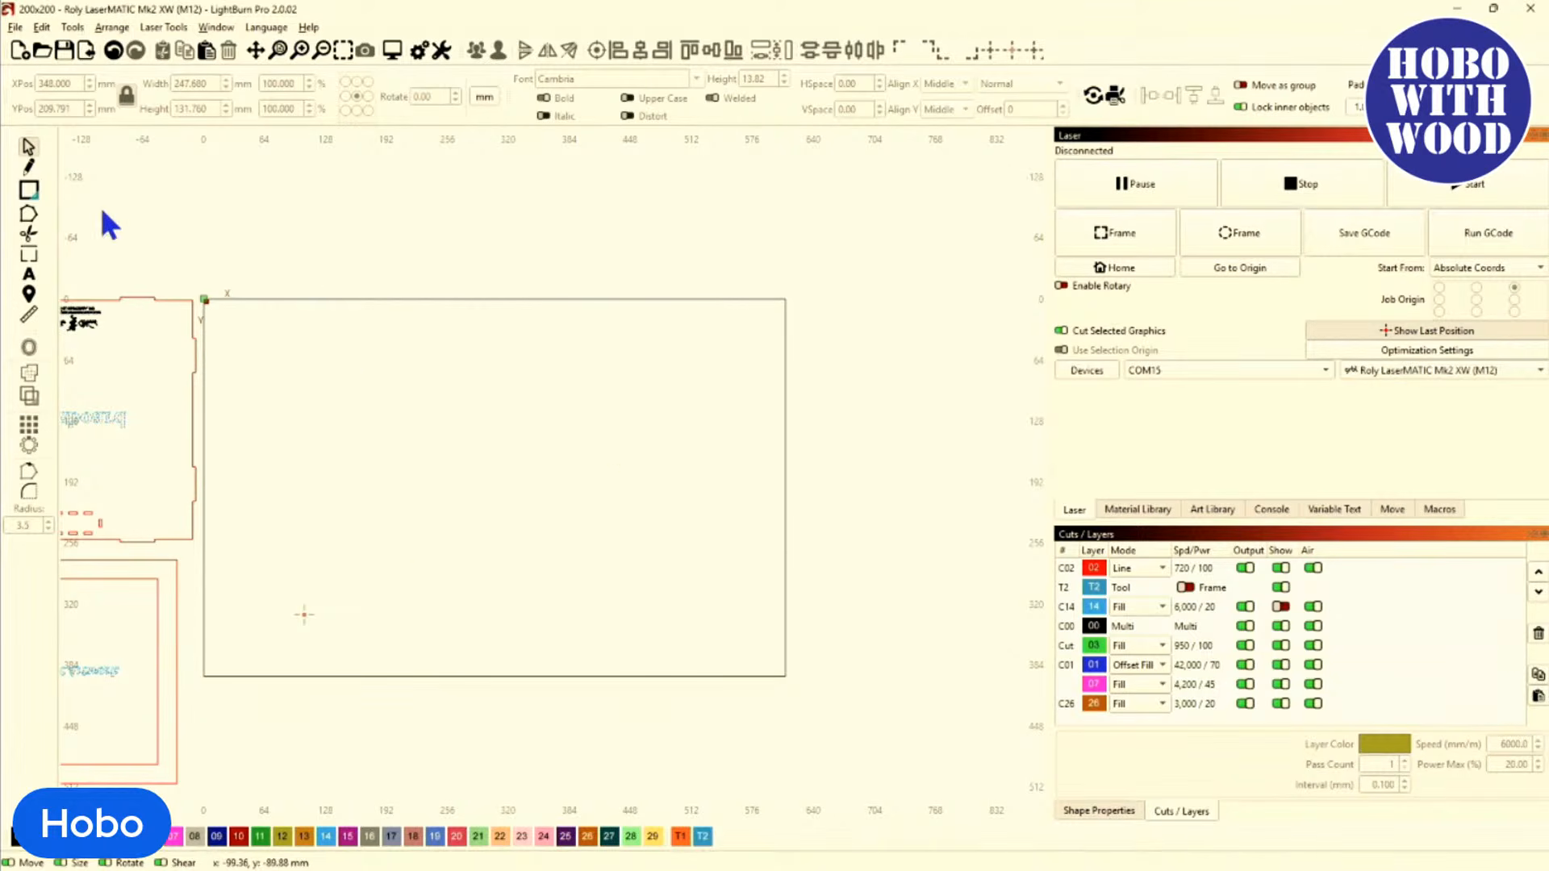
Draw an upper horizontal line about 230 mm long from left to right and a lower one about 240 mm long from right to left.
{"action": "left_click", "coordinate": [28, 167]}
{"action": "scroll", "coordinate": [311, 379], "scroll_direction": "up", "scroll_amount": 2}
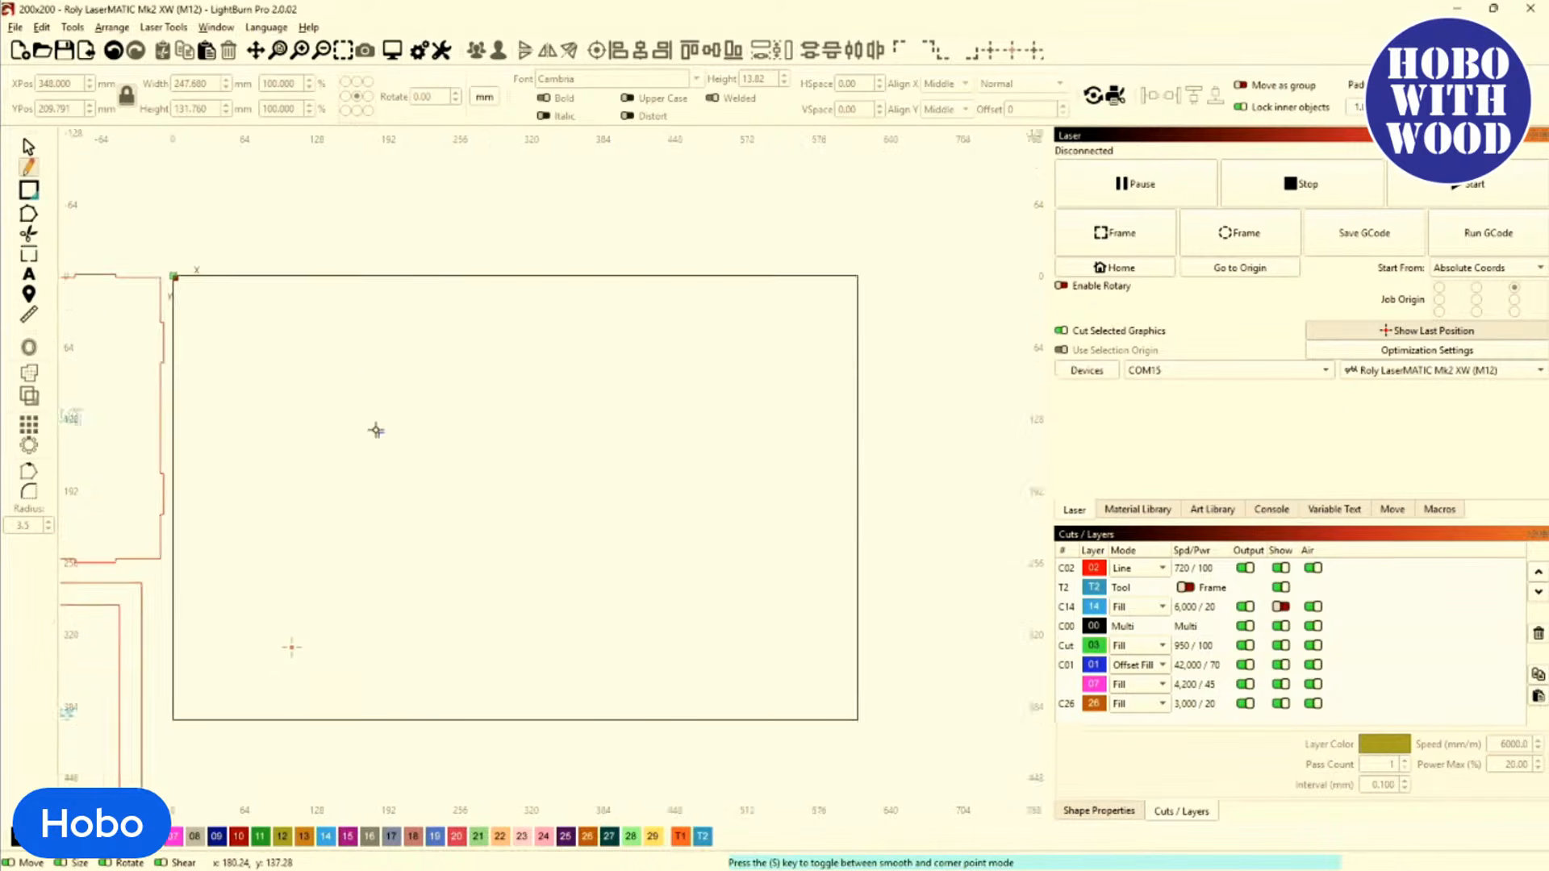
{"action": "left_click", "coordinate": [347, 386]}
{"action": "right_click", "coordinate": [651, 394]}
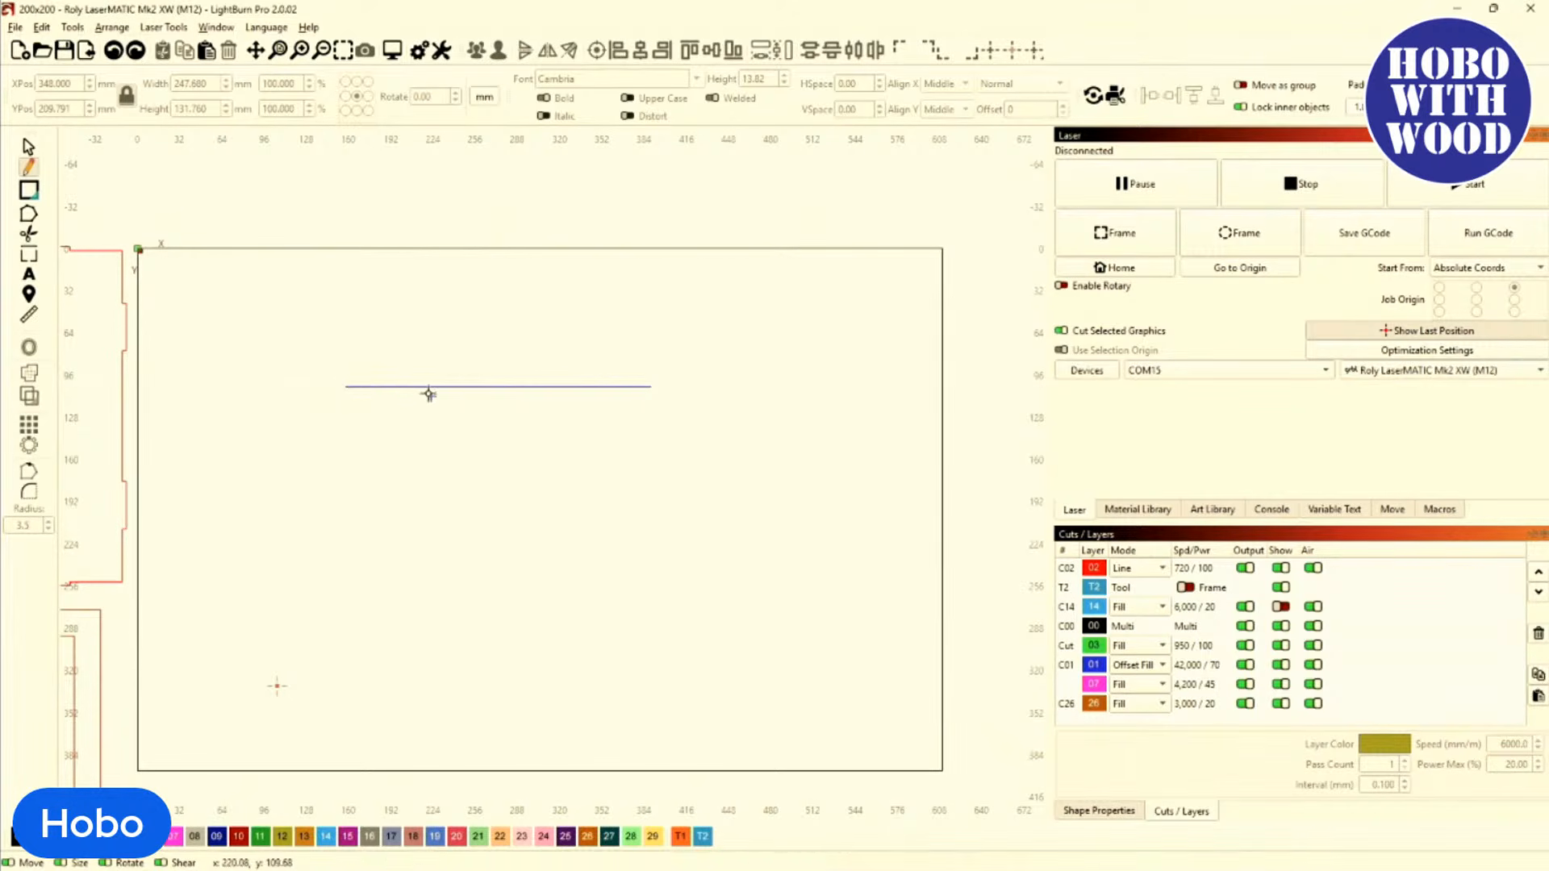
{"action": "left_click", "coordinate": [662, 528]}
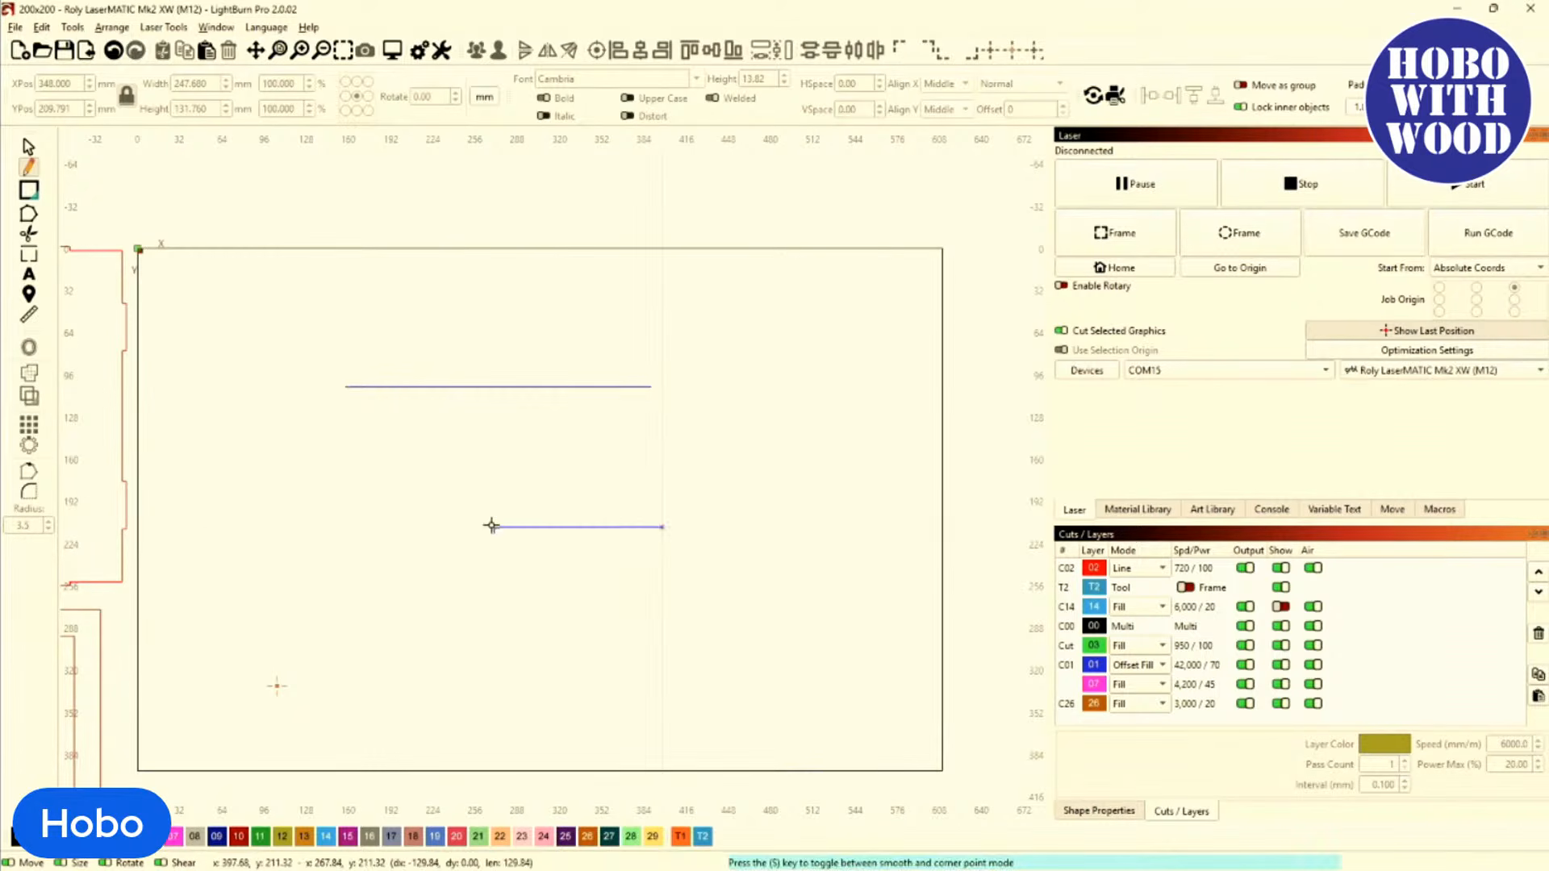
{"action": "left_click", "coordinate": [347, 530]}
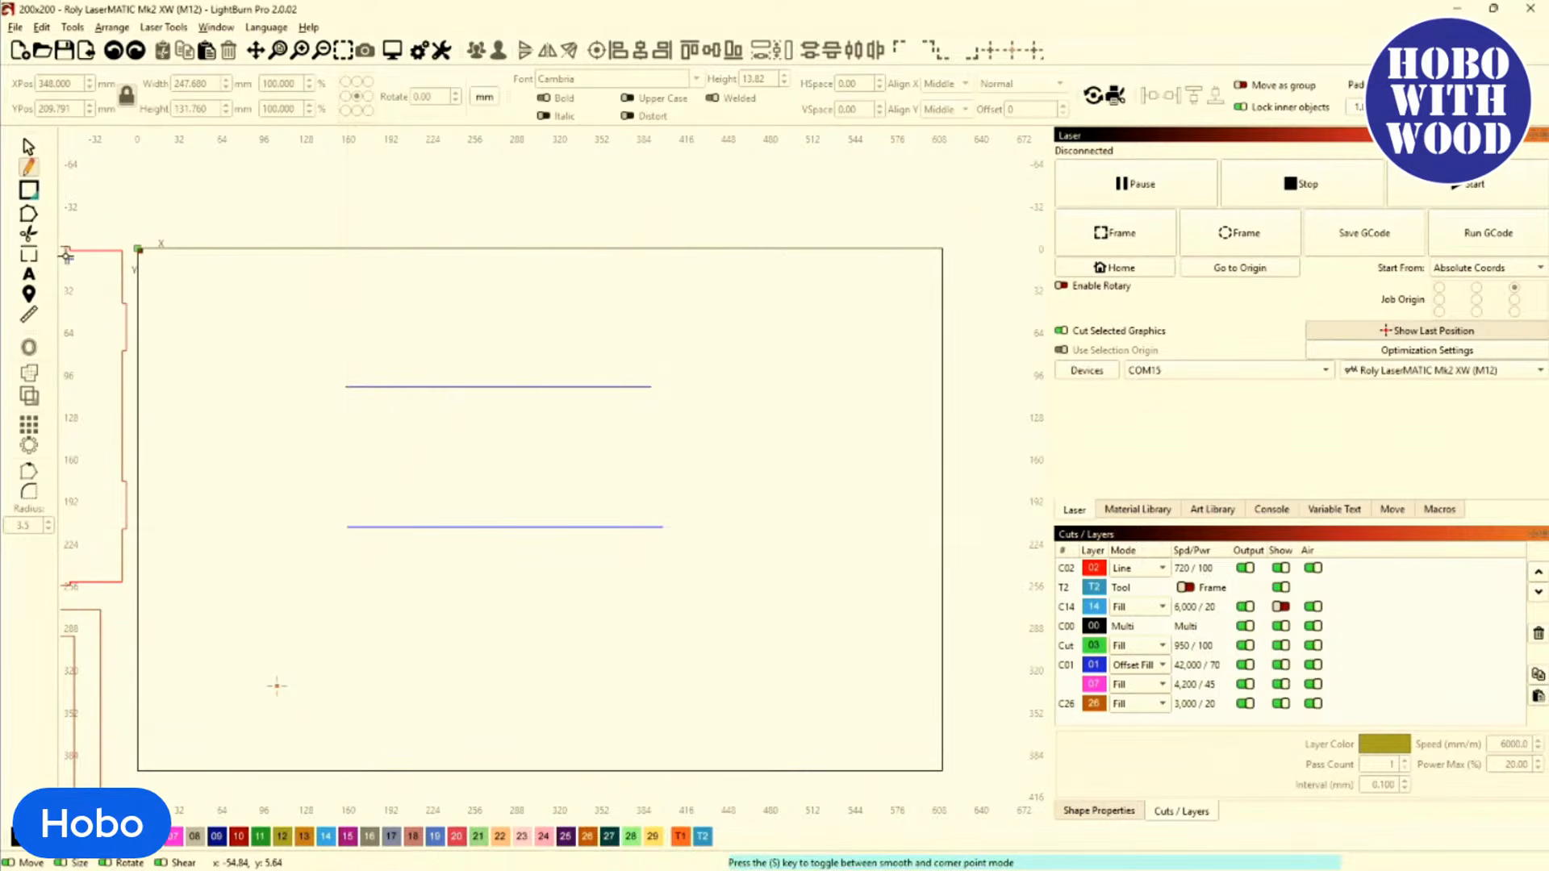
Add the text "Hobo" below the upper line and the text "hobo" below the lower line.
{"action": "left_click", "coordinate": [31, 275]}
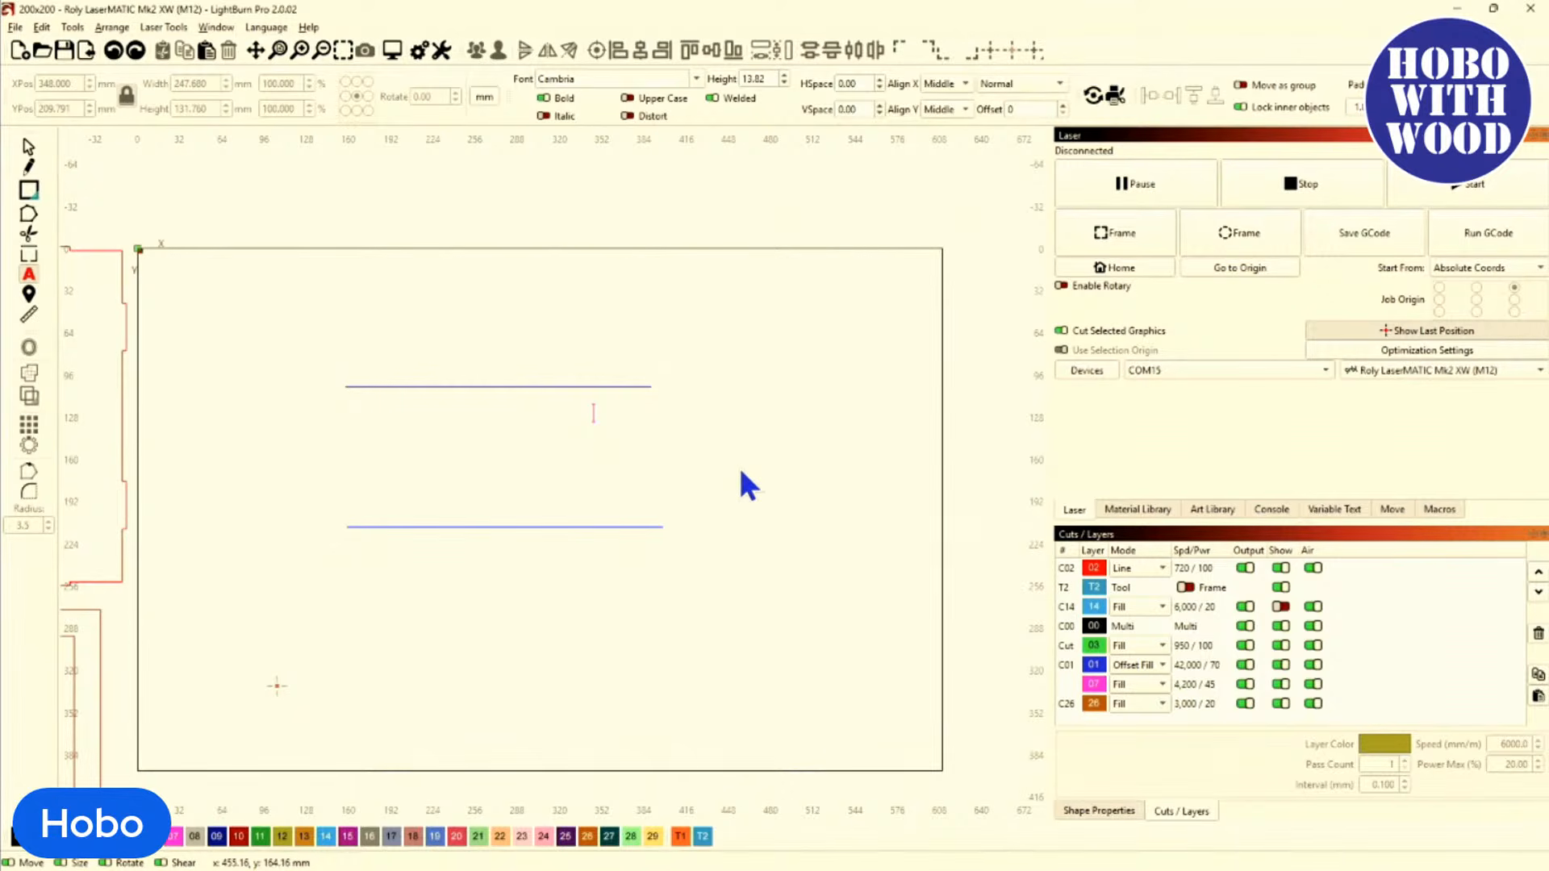
{"action": "type", "text": "Hobo"}
{"action": "left_click", "coordinate": [558, 590]}
{"action": "type", "text": "hobo"}
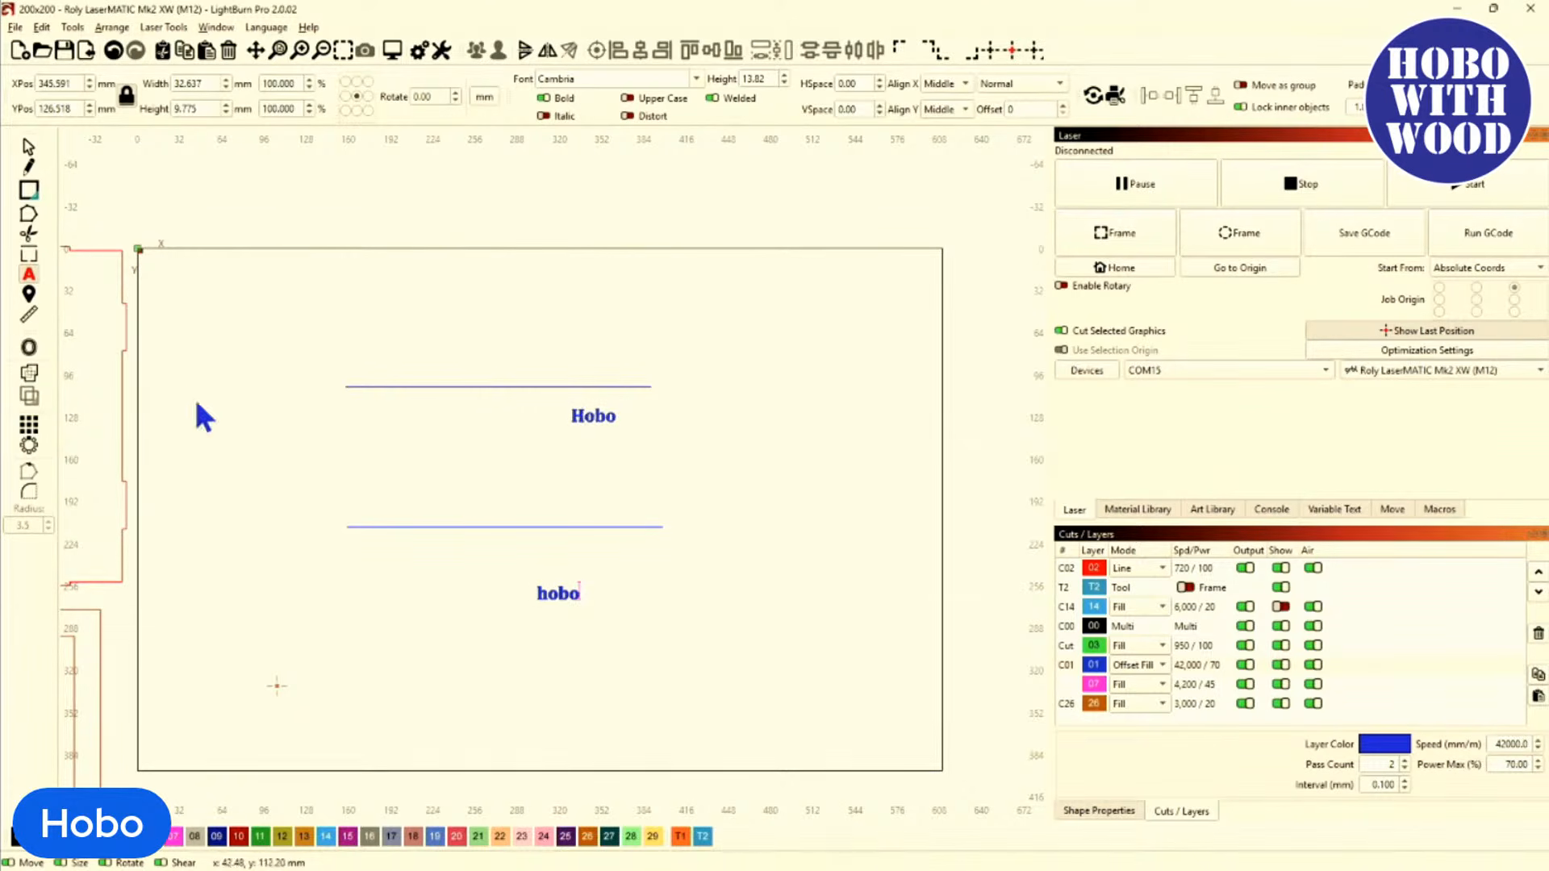
Move "Hobo" above the upper line's left end and copy it along that line with 4 copies.
{"action": "left_click", "coordinate": [26, 149]}
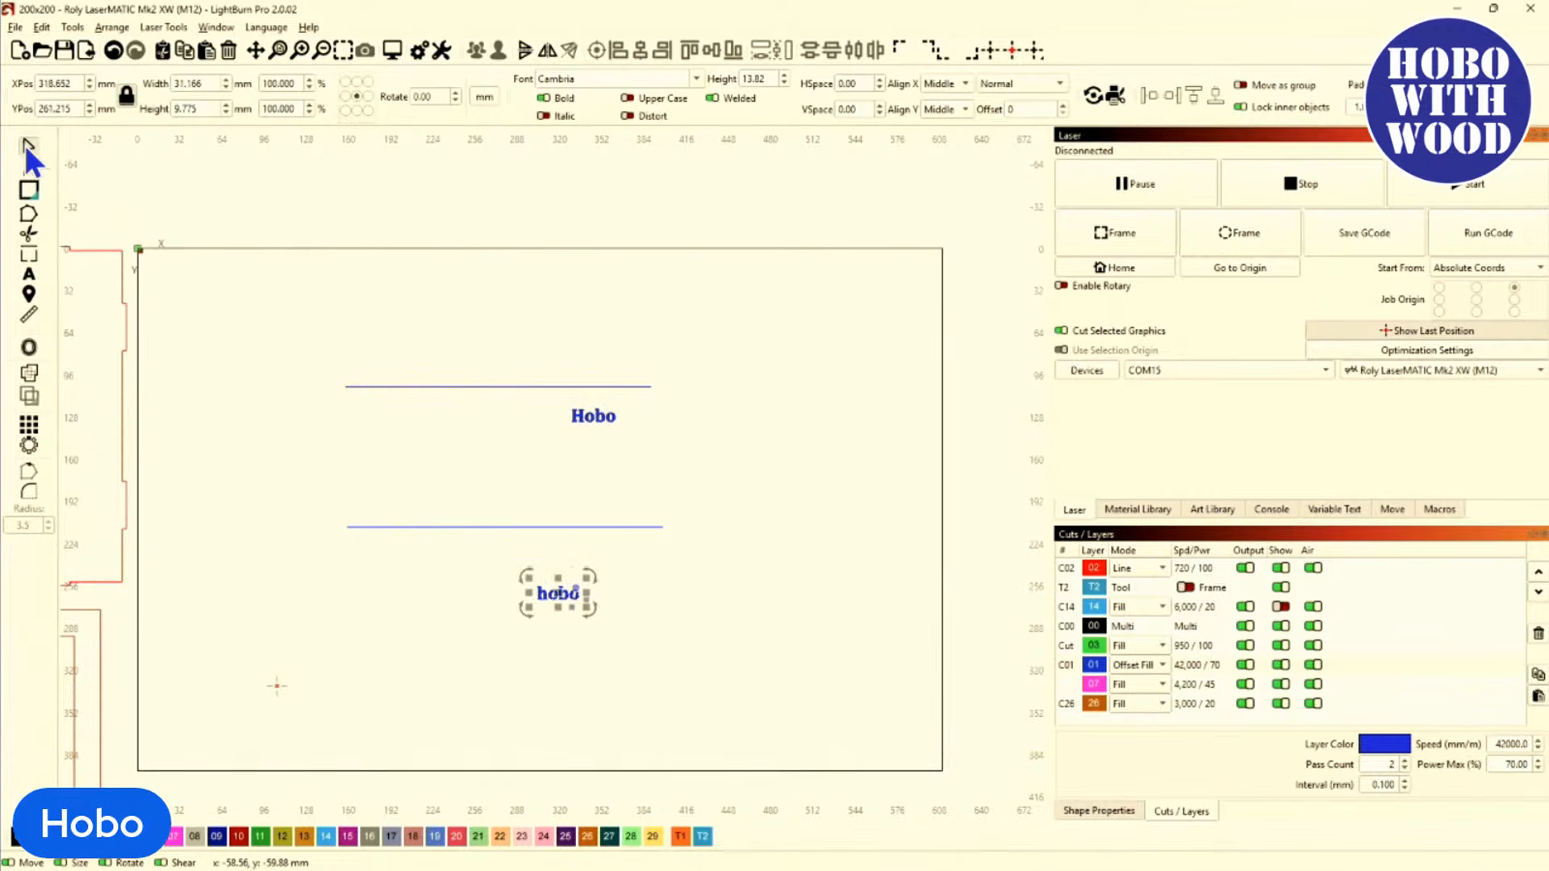
{"action": "left_click_drag", "start_coordinate": [598, 421], "coordinate": [364, 381]}
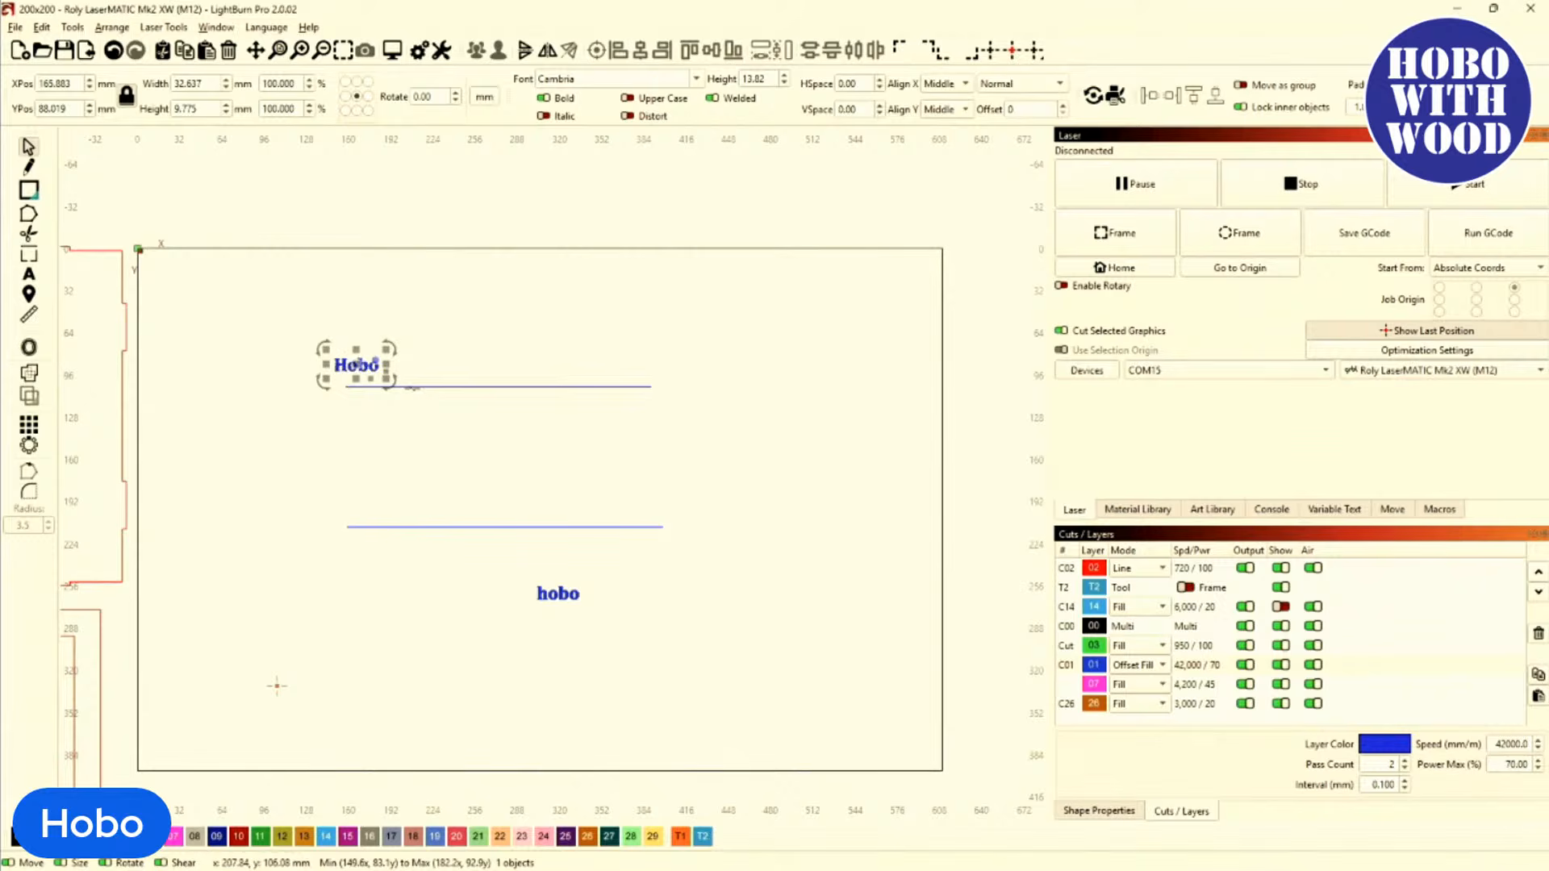
{"action": "left_click", "coordinate": [408, 387], "text": "shift"}
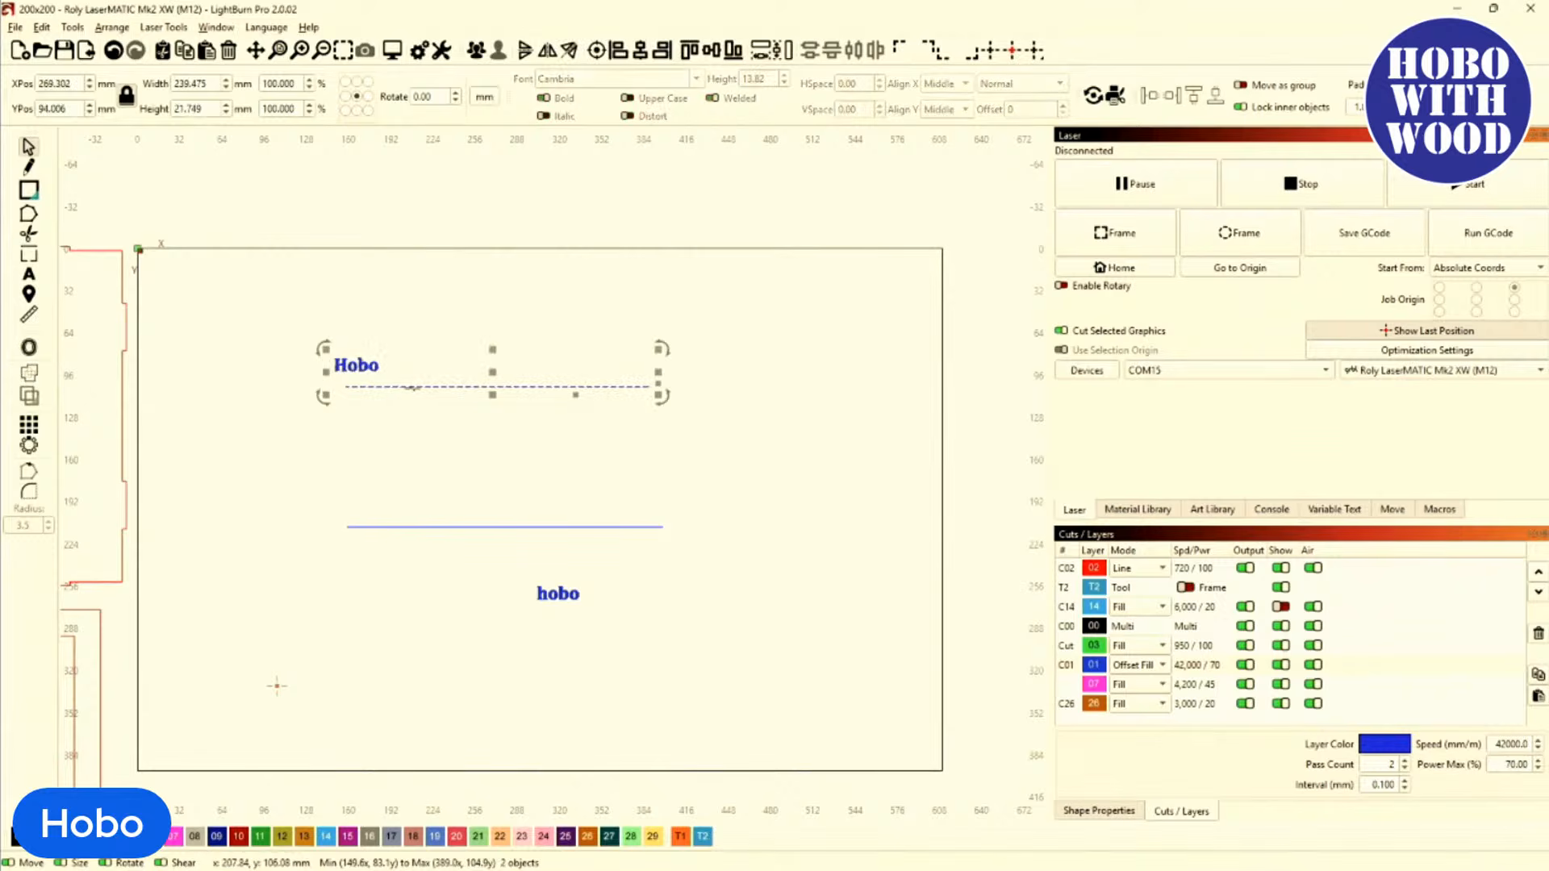
{"action": "left_click", "coordinate": [158, 27]}
{"action": "left_click", "coordinate": [116, 31]}
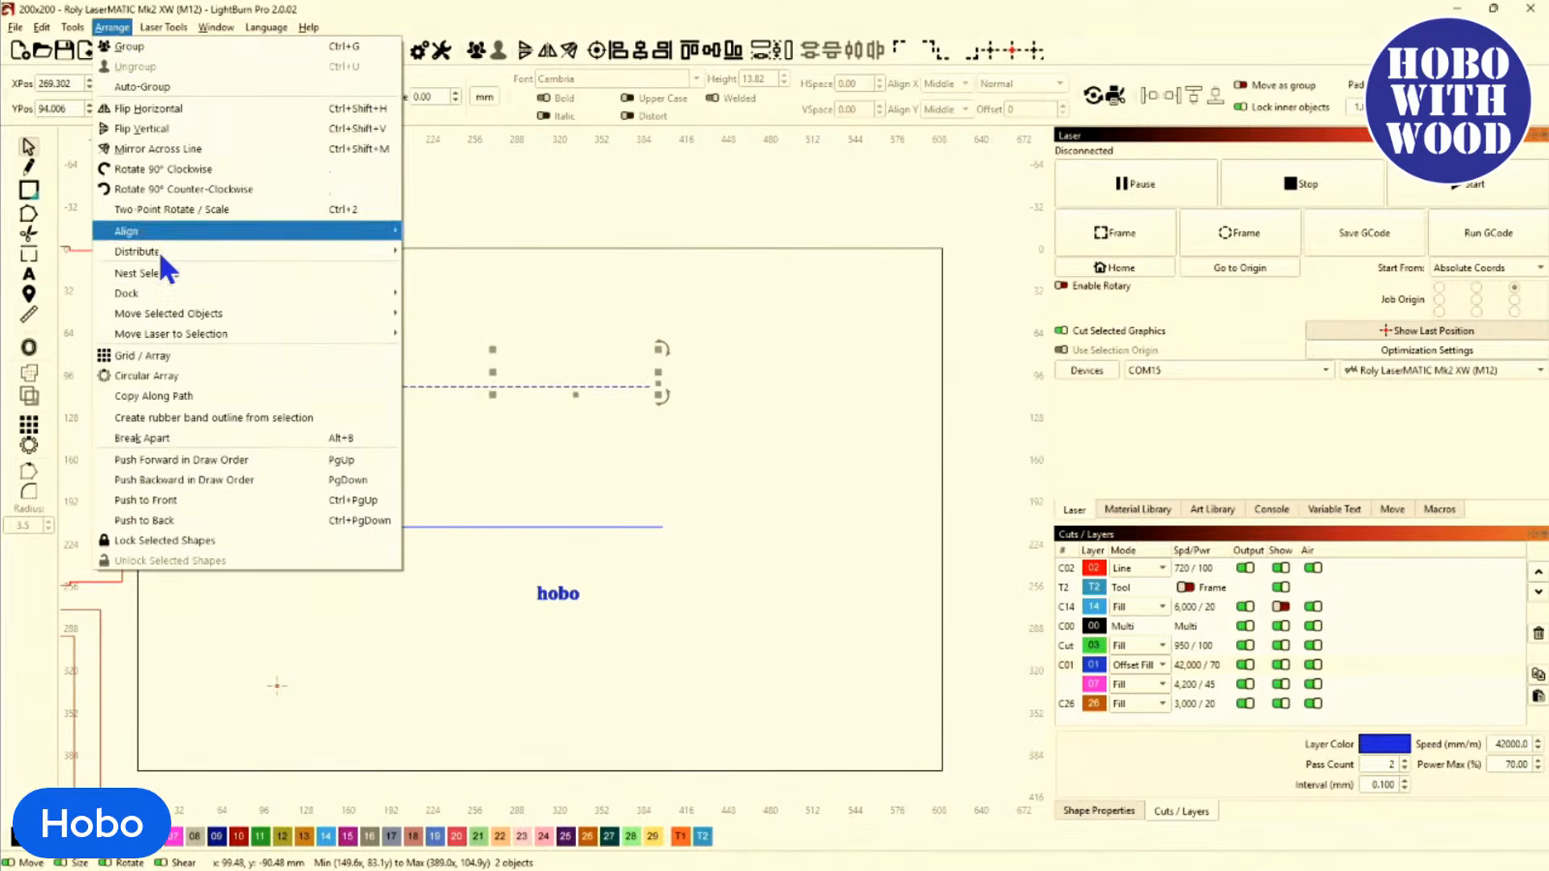
{"action": "left_click", "coordinate": [207, 397]}
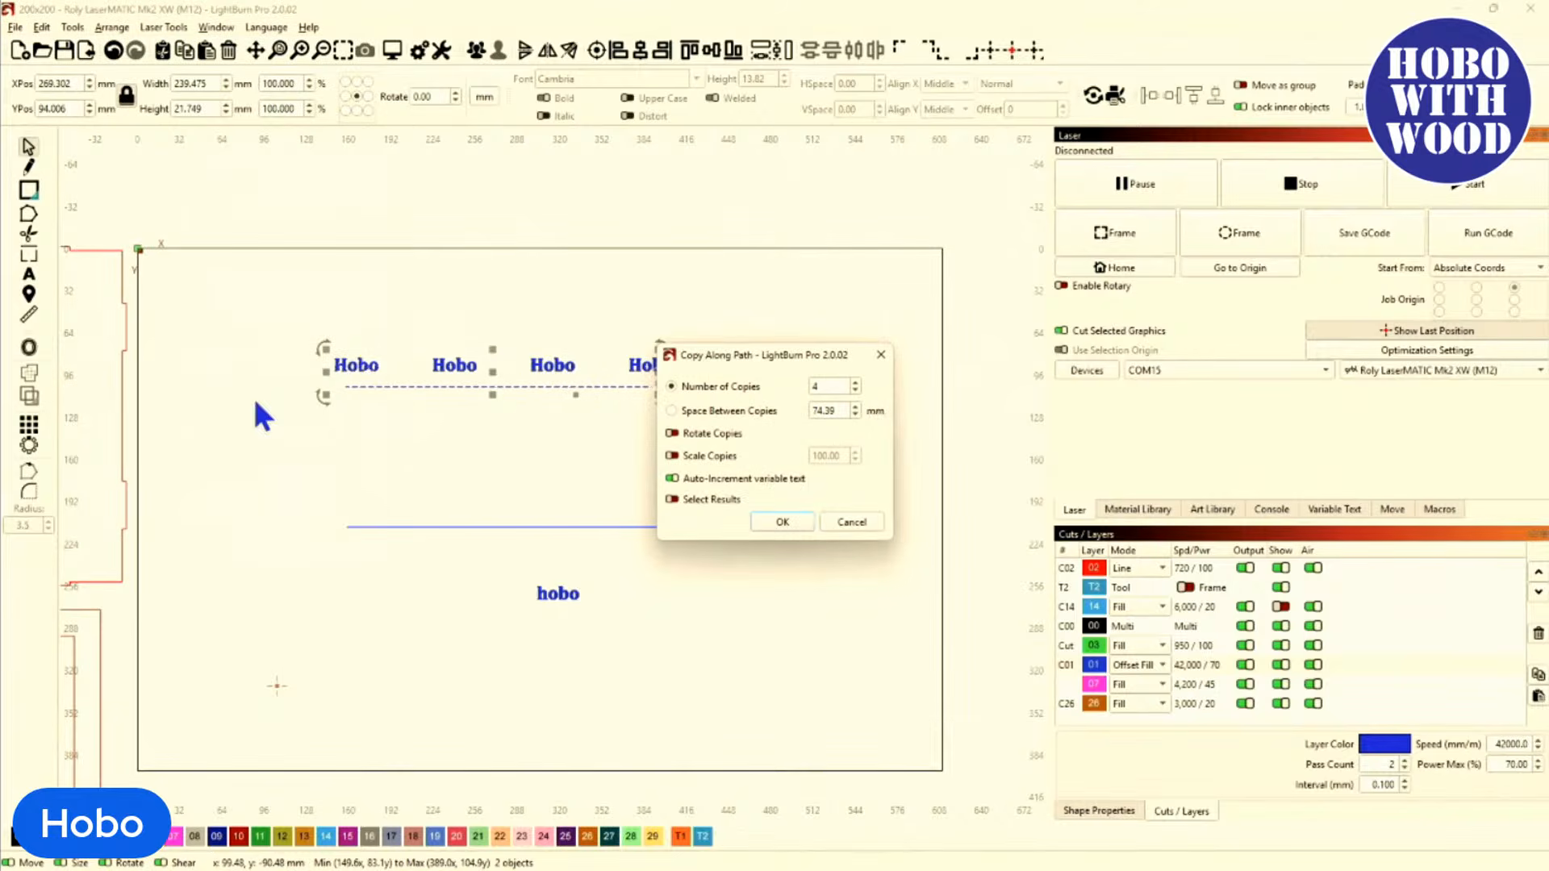
{"action": "left_click", "coordinate": [781, 522]}
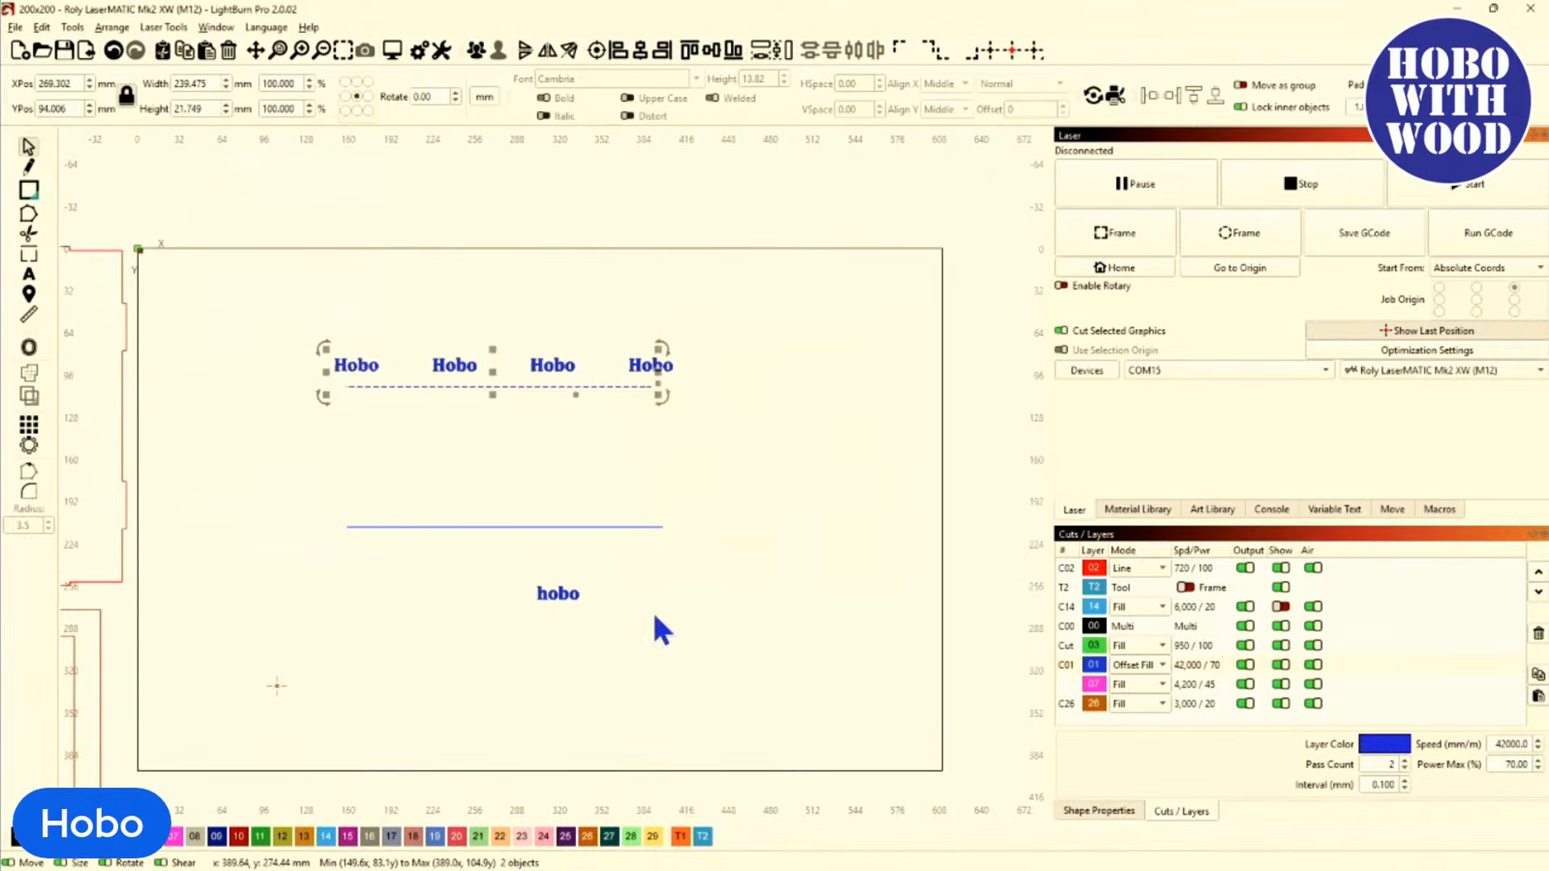
Place "hobo" below the lower line's right end and preview Copy Along Path with 4 copies without applying it.
{"action": "left_click", "coordinate": [544, 597]}
{"action": "left_click_drag", "start_coordinate": [546, 594], "coordinate": [673, 554]}
{"action": "left_click_drag", "start_coordinate": [529, 568], "coordinate": [484, 466]}
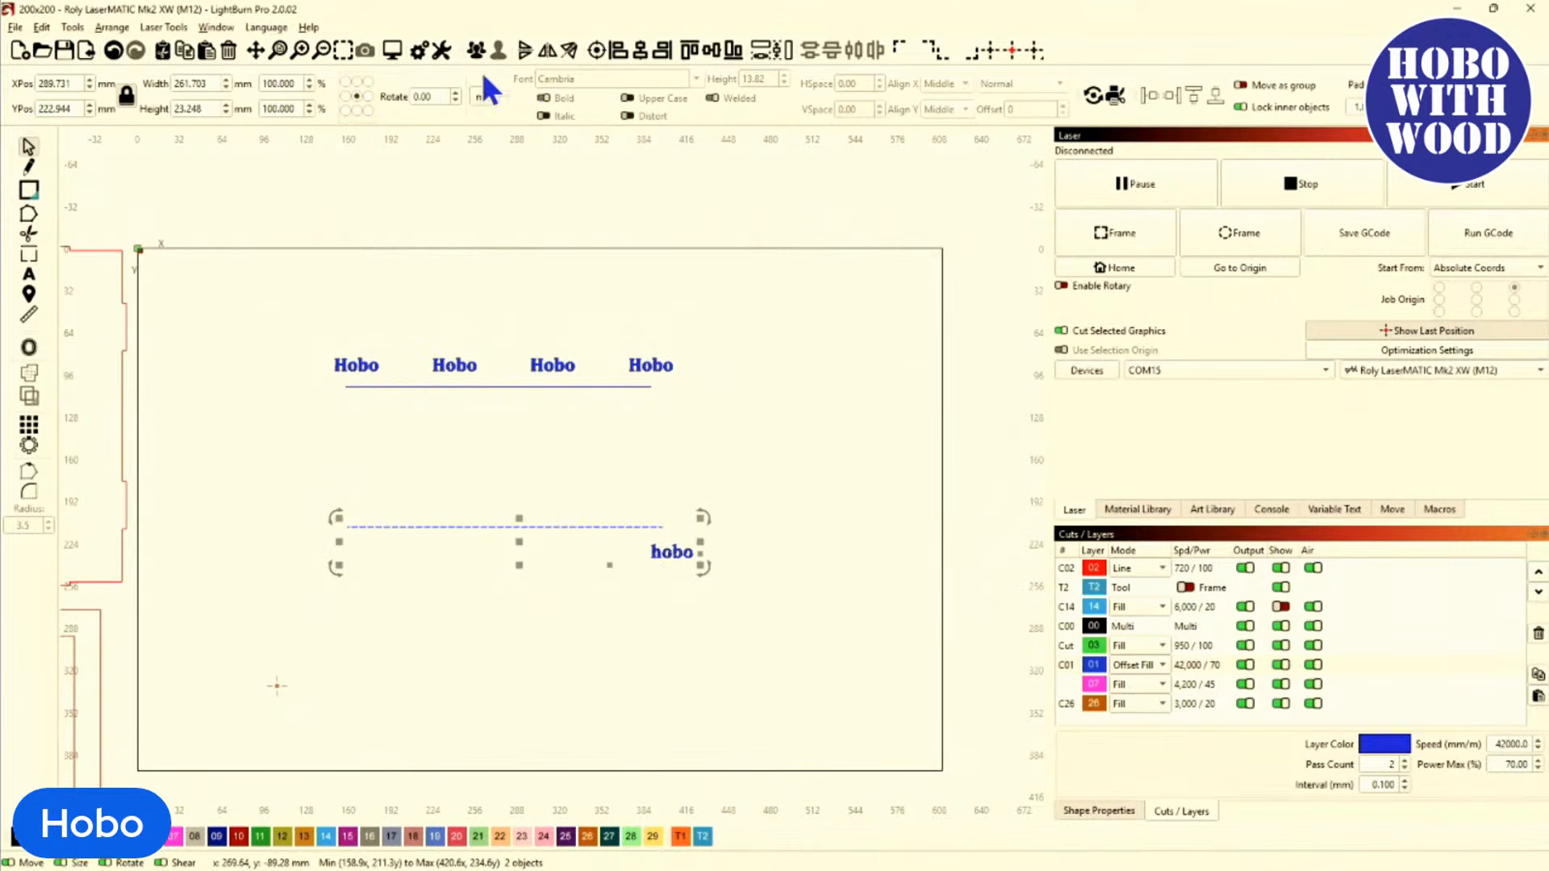
{"action": "left_click", "coordinate": [123, 27]}
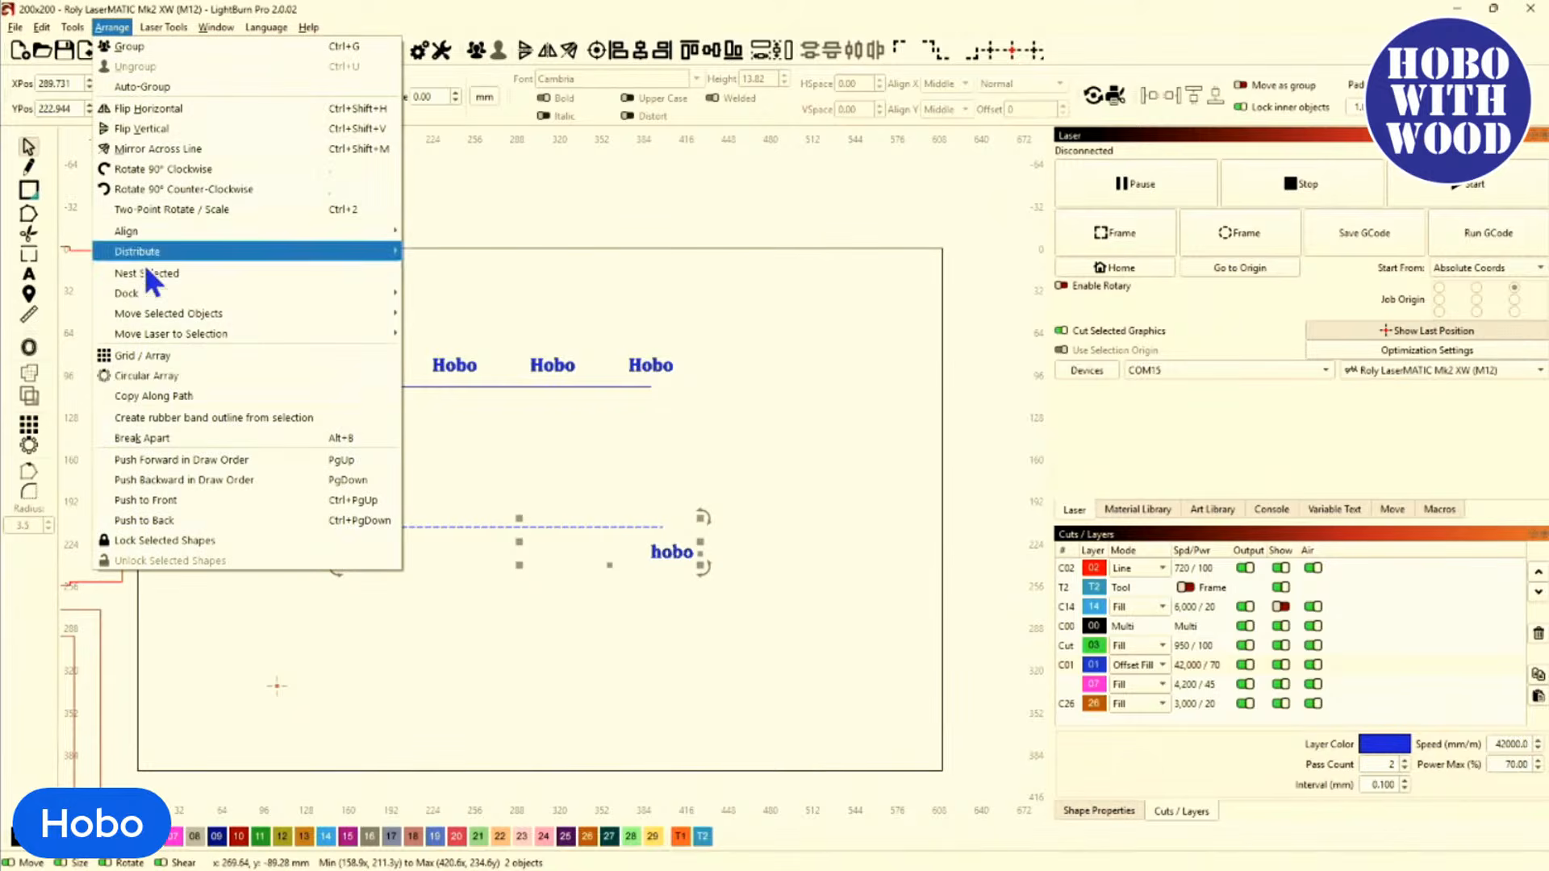
{"action": "left_click", "coordinate": [186, 395]}
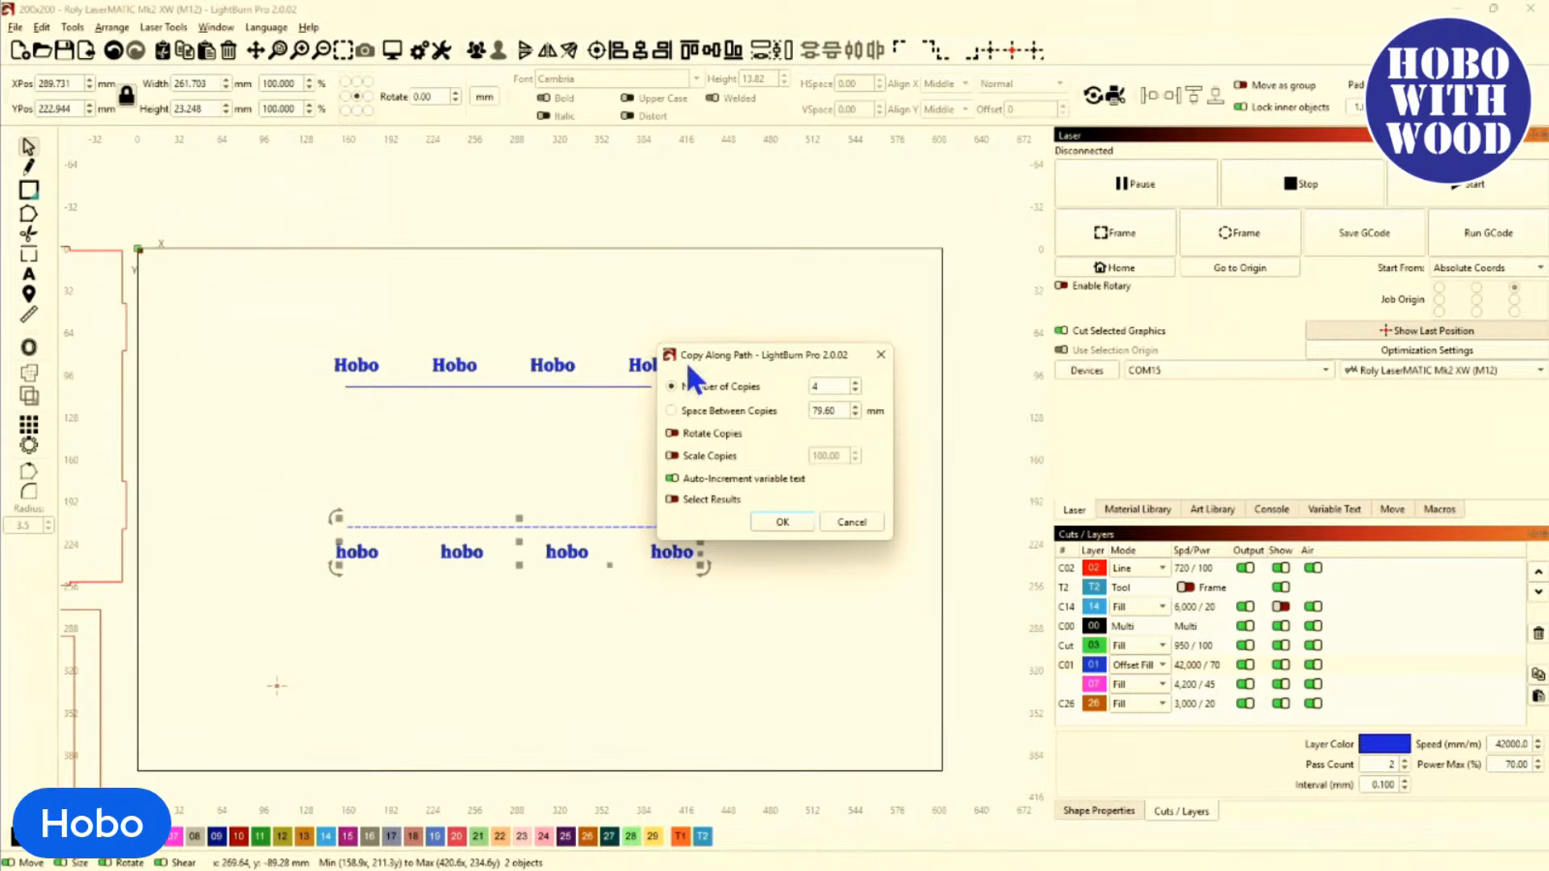
{"action": "left_click", "coordinate": [854, 522]}
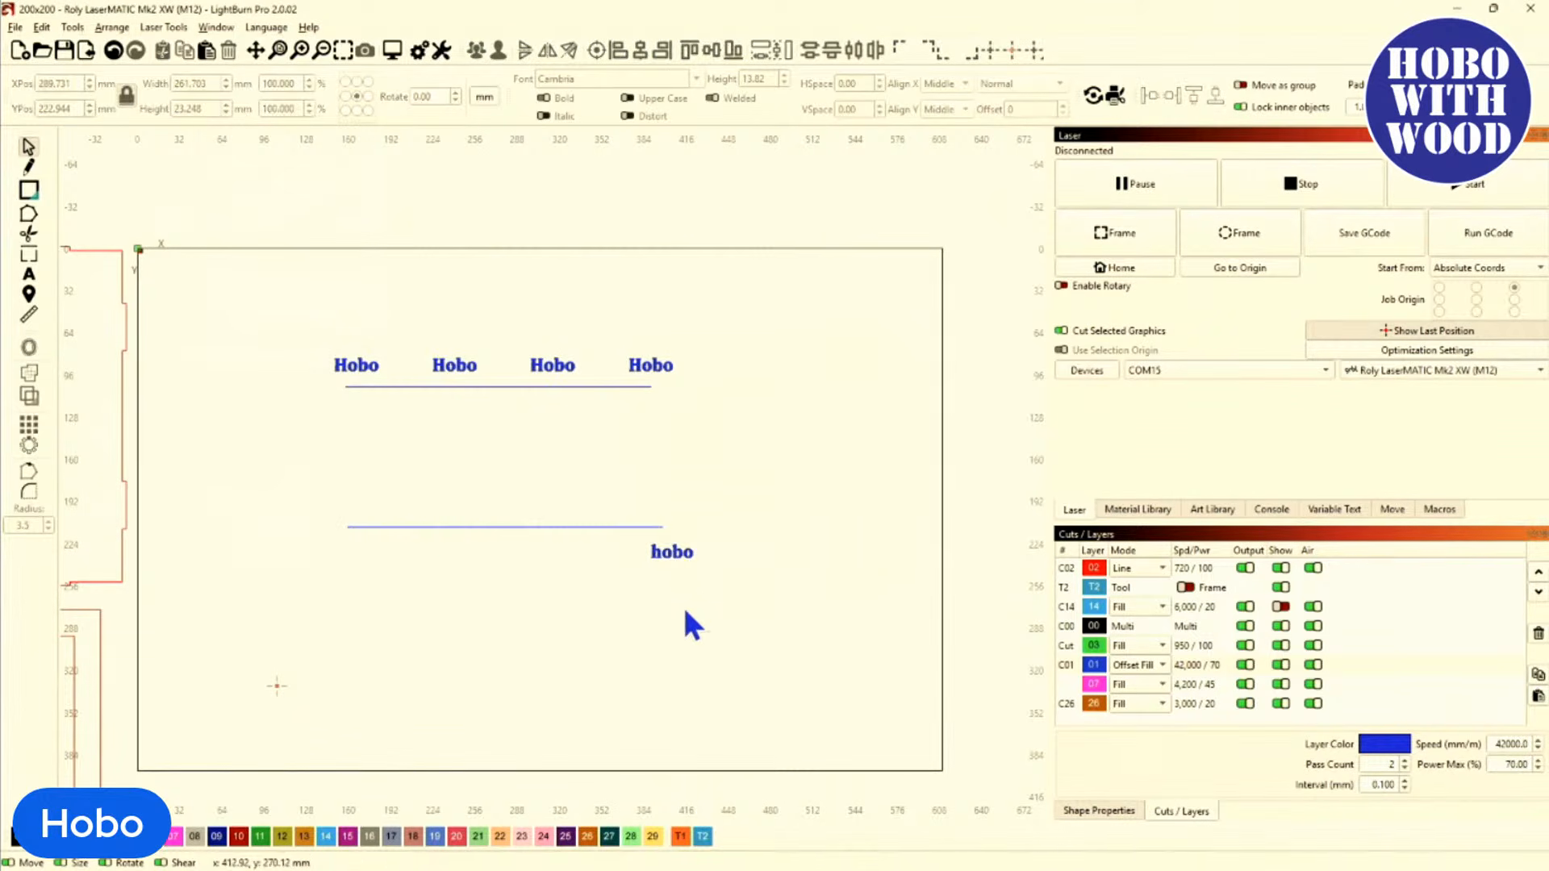
Move "hobo" below the lower line's left end and preview Copy Along Path with 4 copies without applying it.
{"action": "left_click", "coordinate": [665, 548]}
{"action": "left_click_drag", "start_coordinate": [666, 552], "coordinate": [356, 555]}
{"action": "left_click", "coordinate": [442, 526], "text": "shift"}
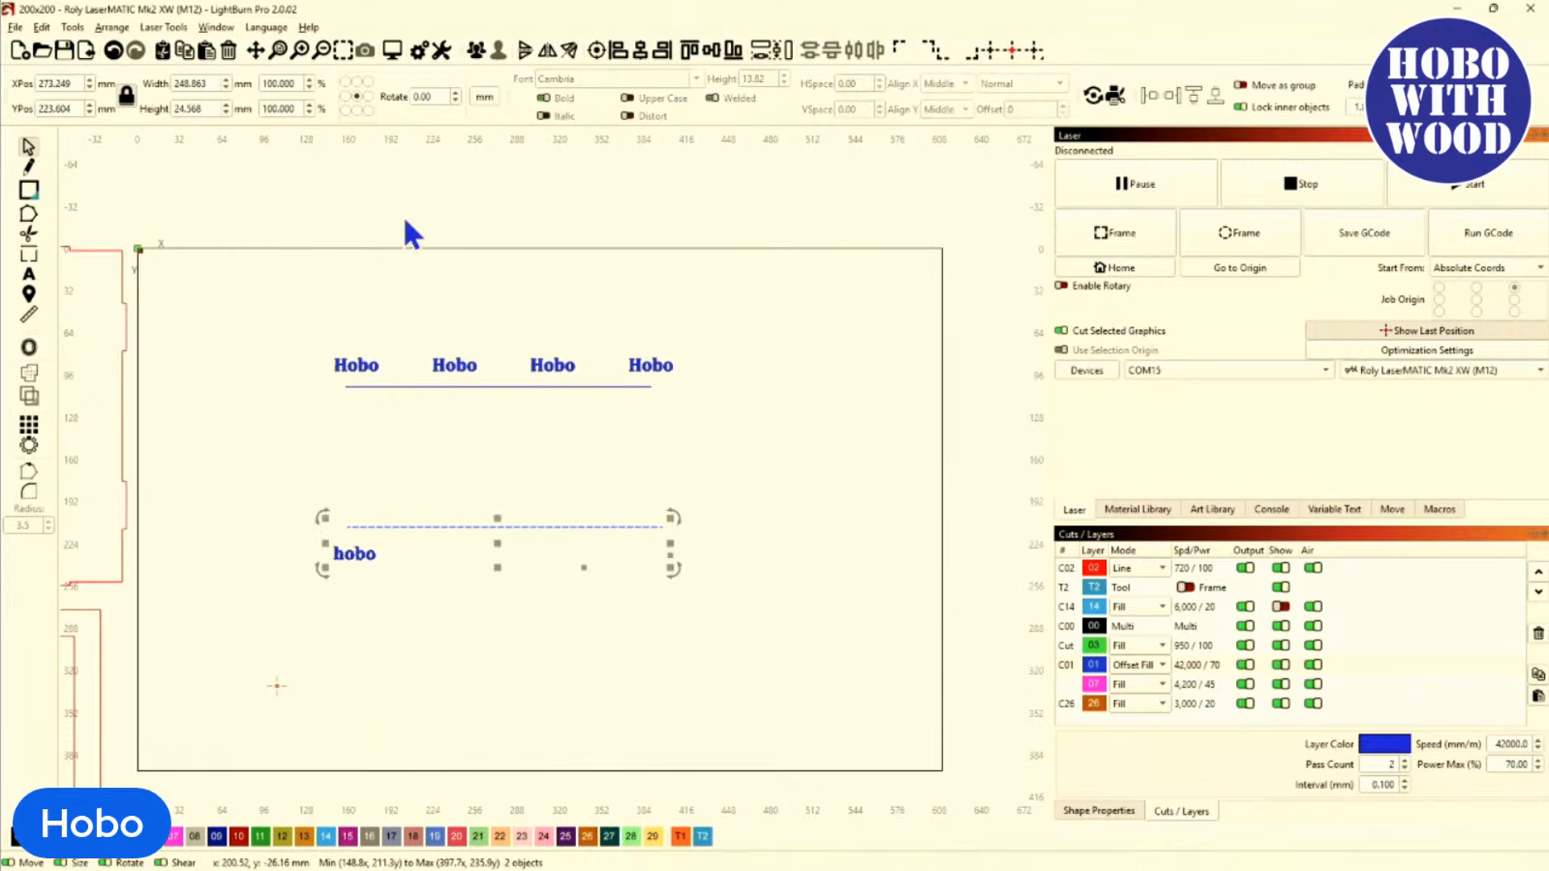
{"action": "left_click", "coordinate": [111, 27]}
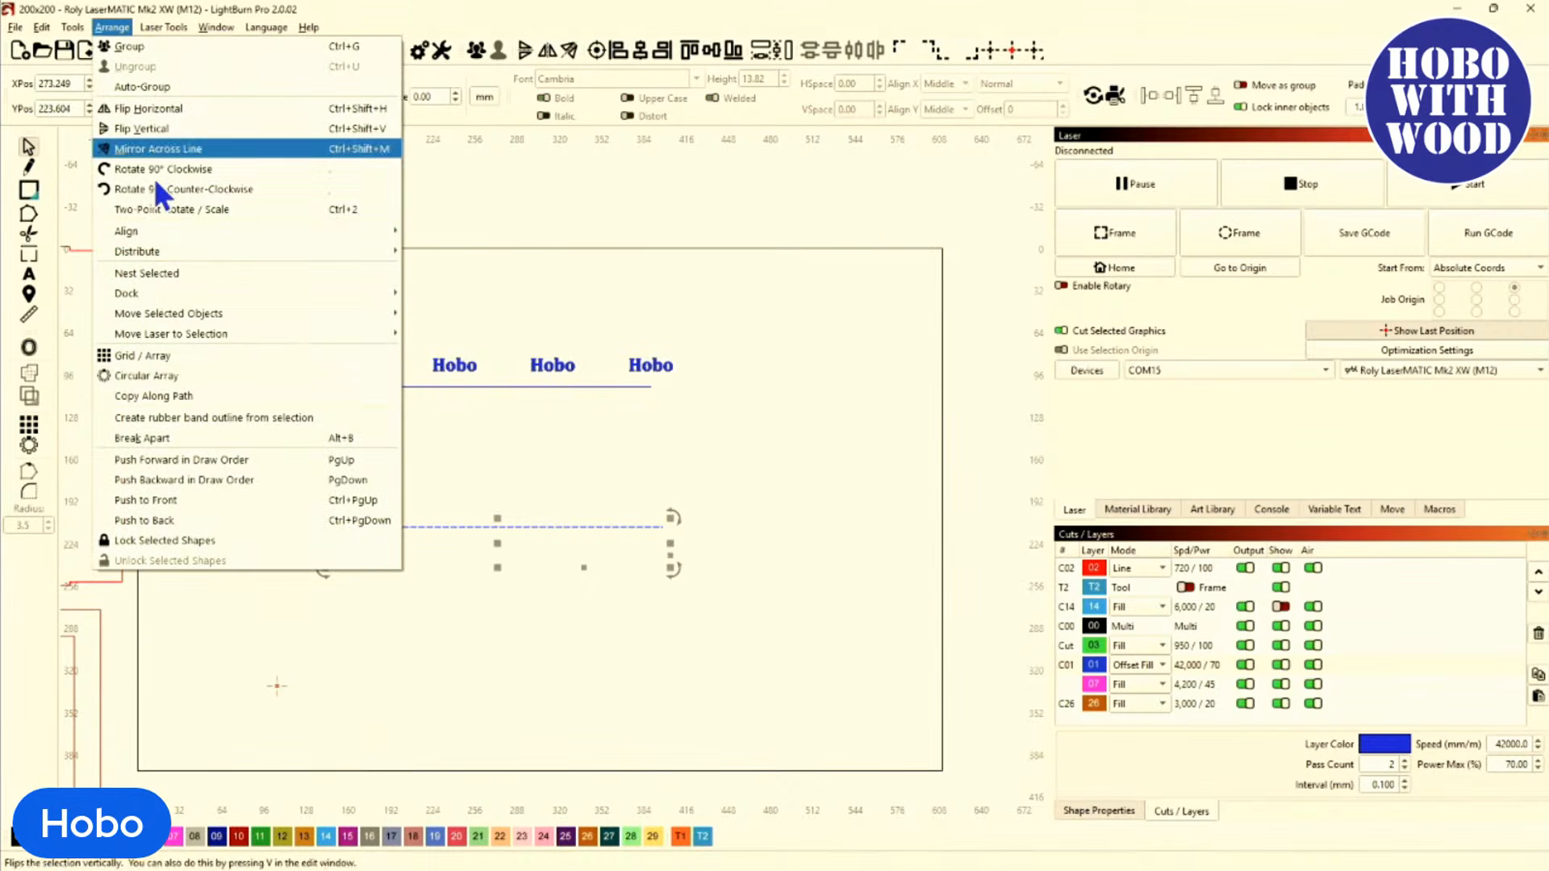
{"action": "mouse_move", "coordinate": [210, 333]}
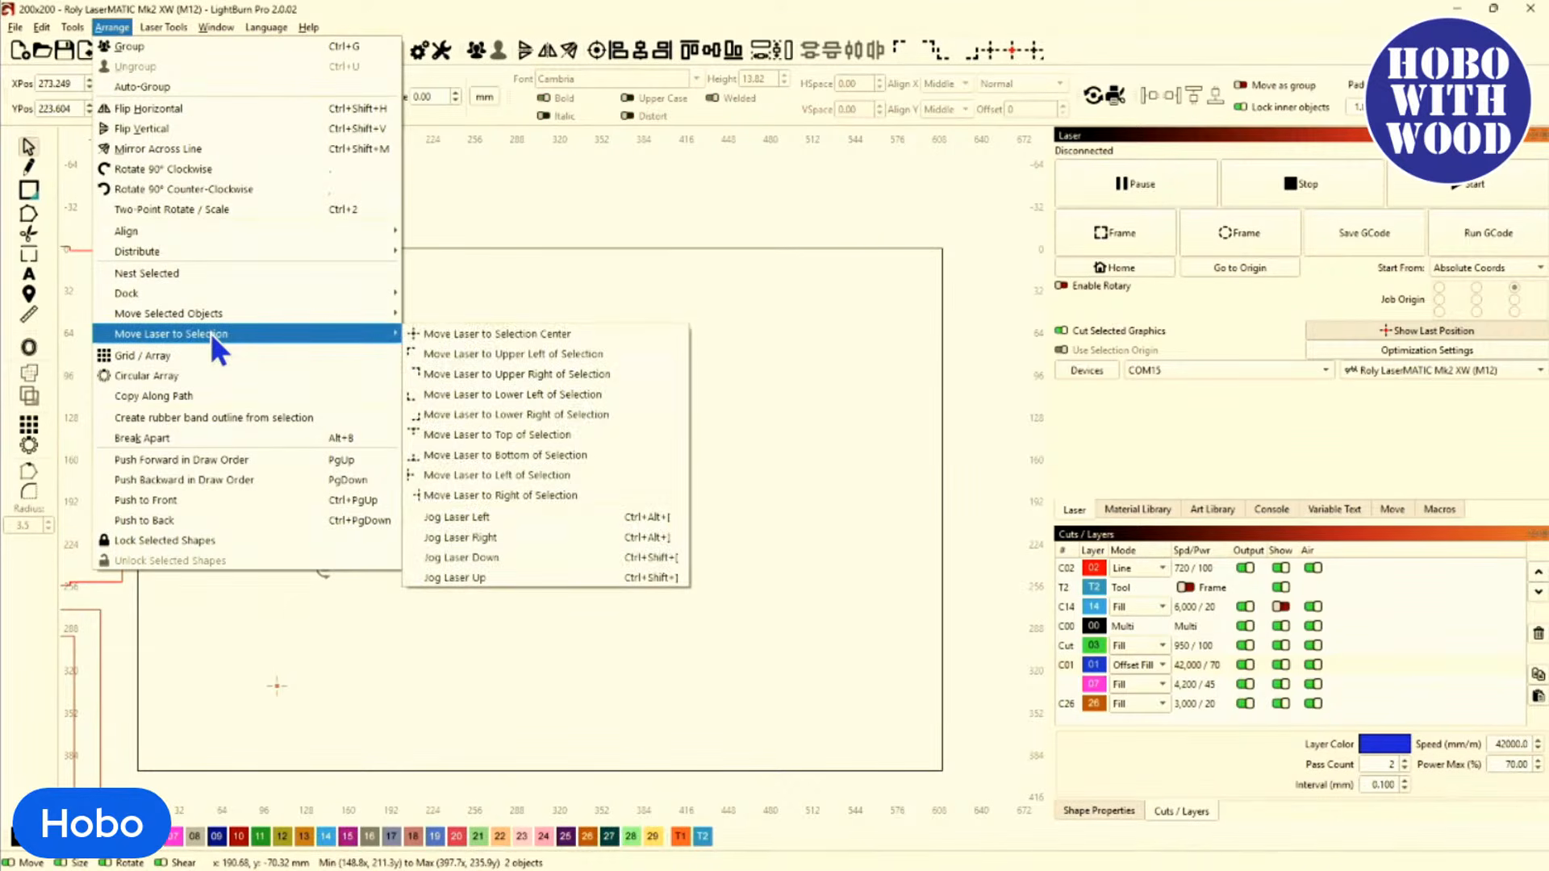
{"action": "left_click", "coordinate": [209, 393]}
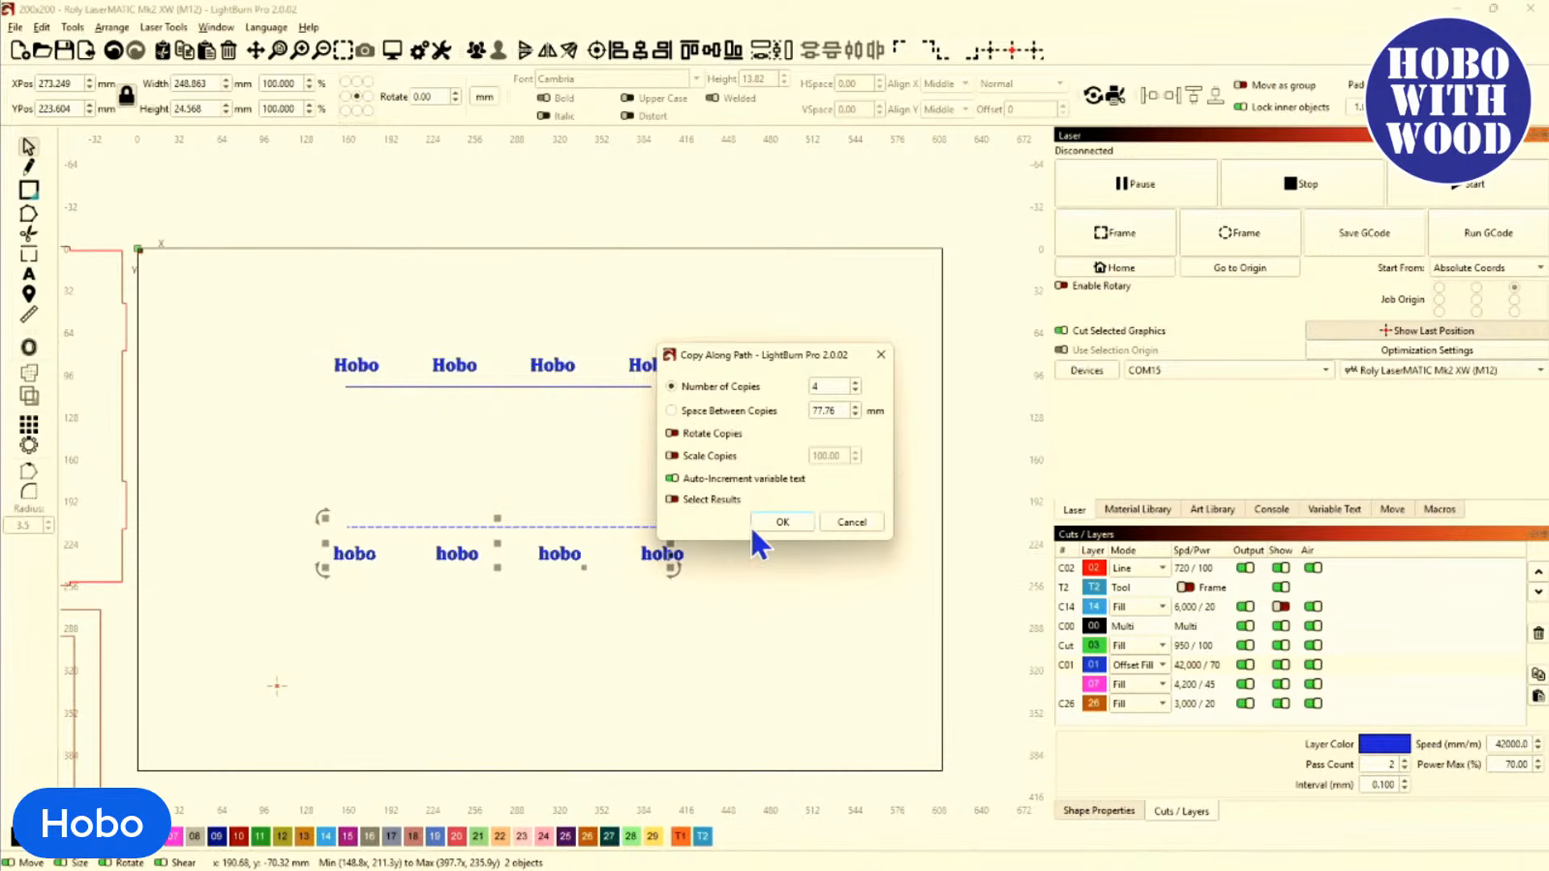
{"action": "left_click", "coordinate": [841, 522]}
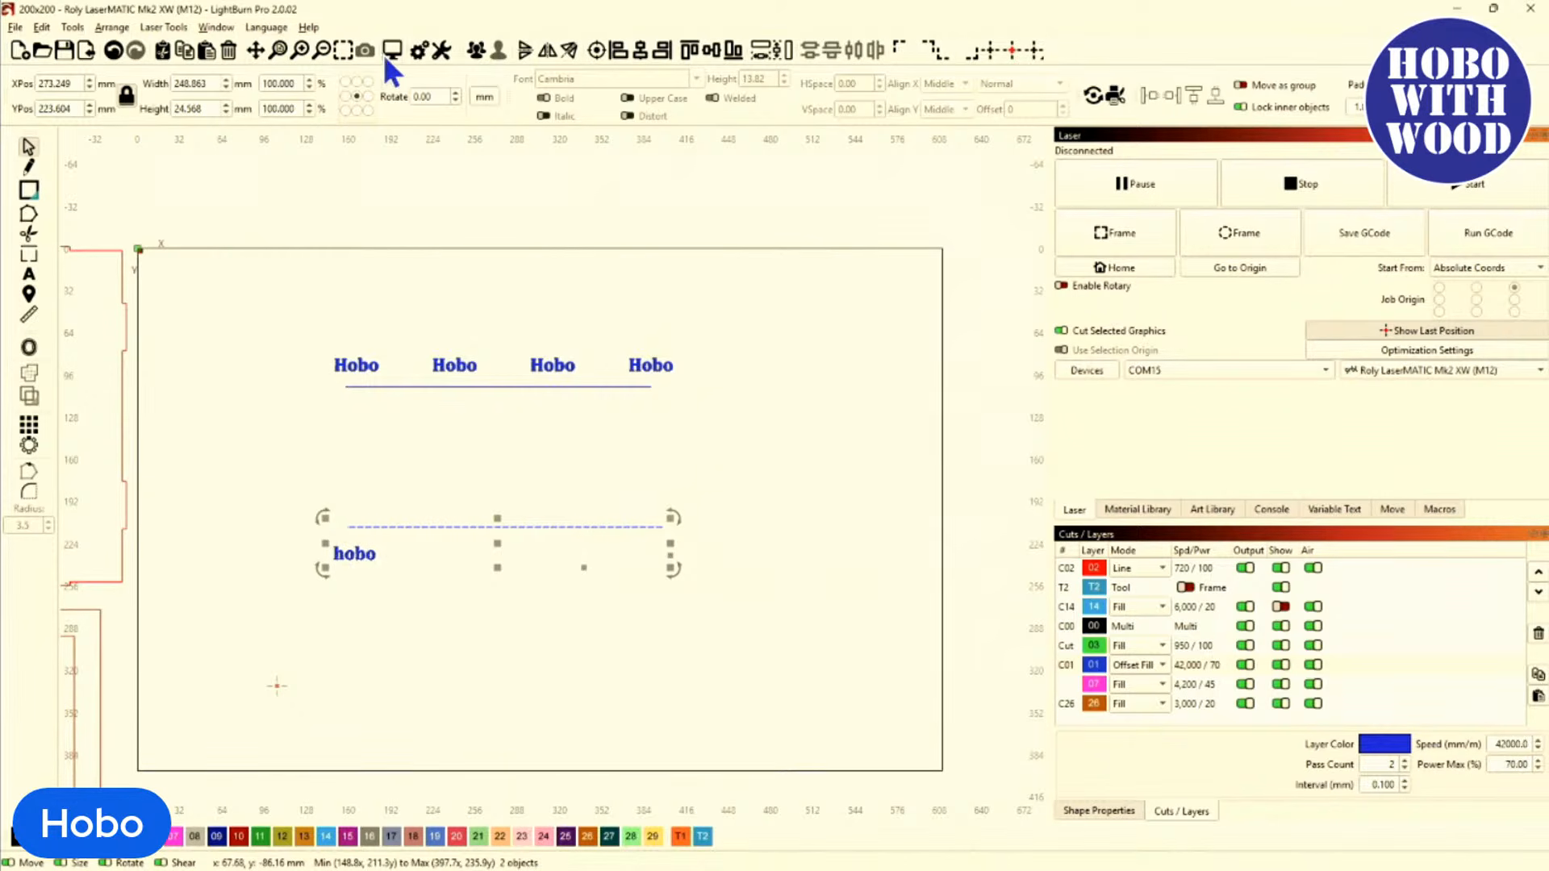
Set the machine origin to the bottom-left corner and flip both lines with all their texts vertically.
{"action": "left_click", "coordinate": [443, 55]}
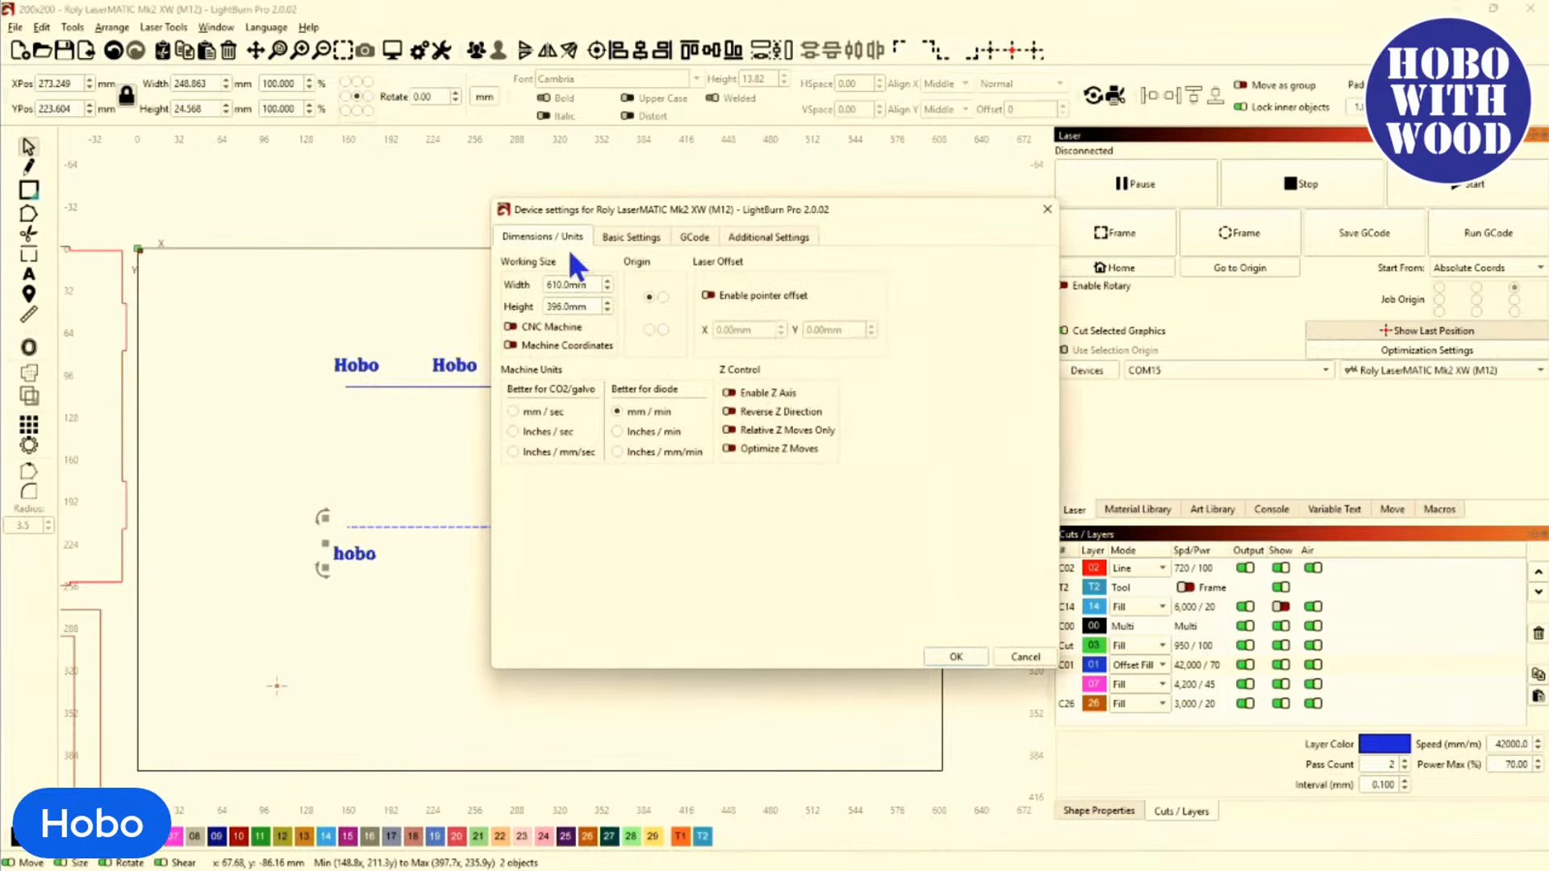
{"action": "left_click", "coordinate": [648, 330]}
{"action": "left_click", "coordinate": [950, 659]}
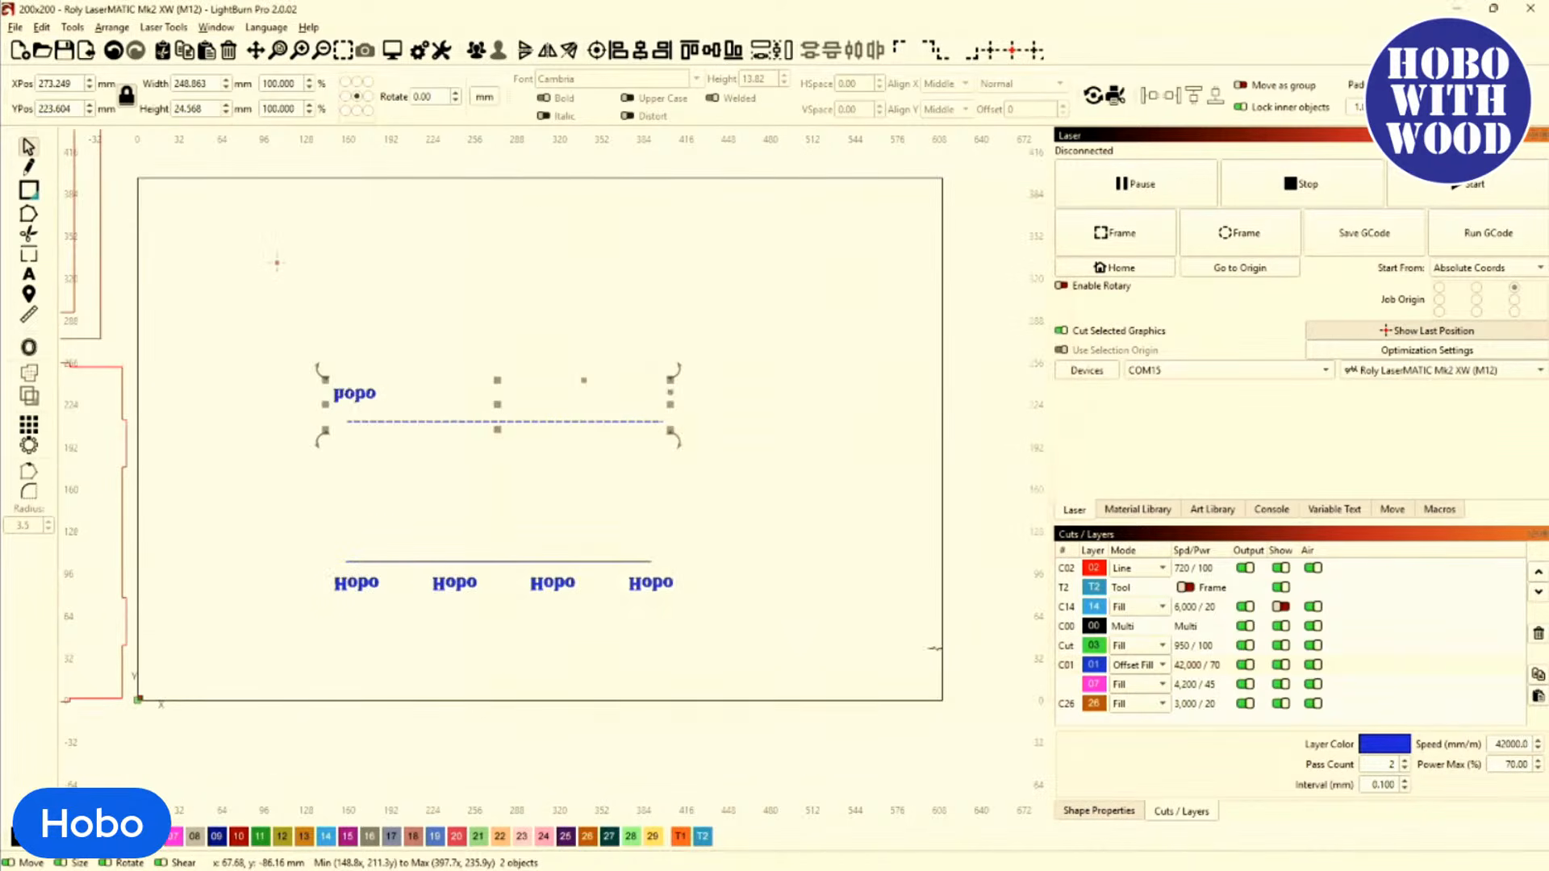
{"action": "scroll", "coordinate": [364, 550], "scroll_direction": "down", "scroll_amount": 5}
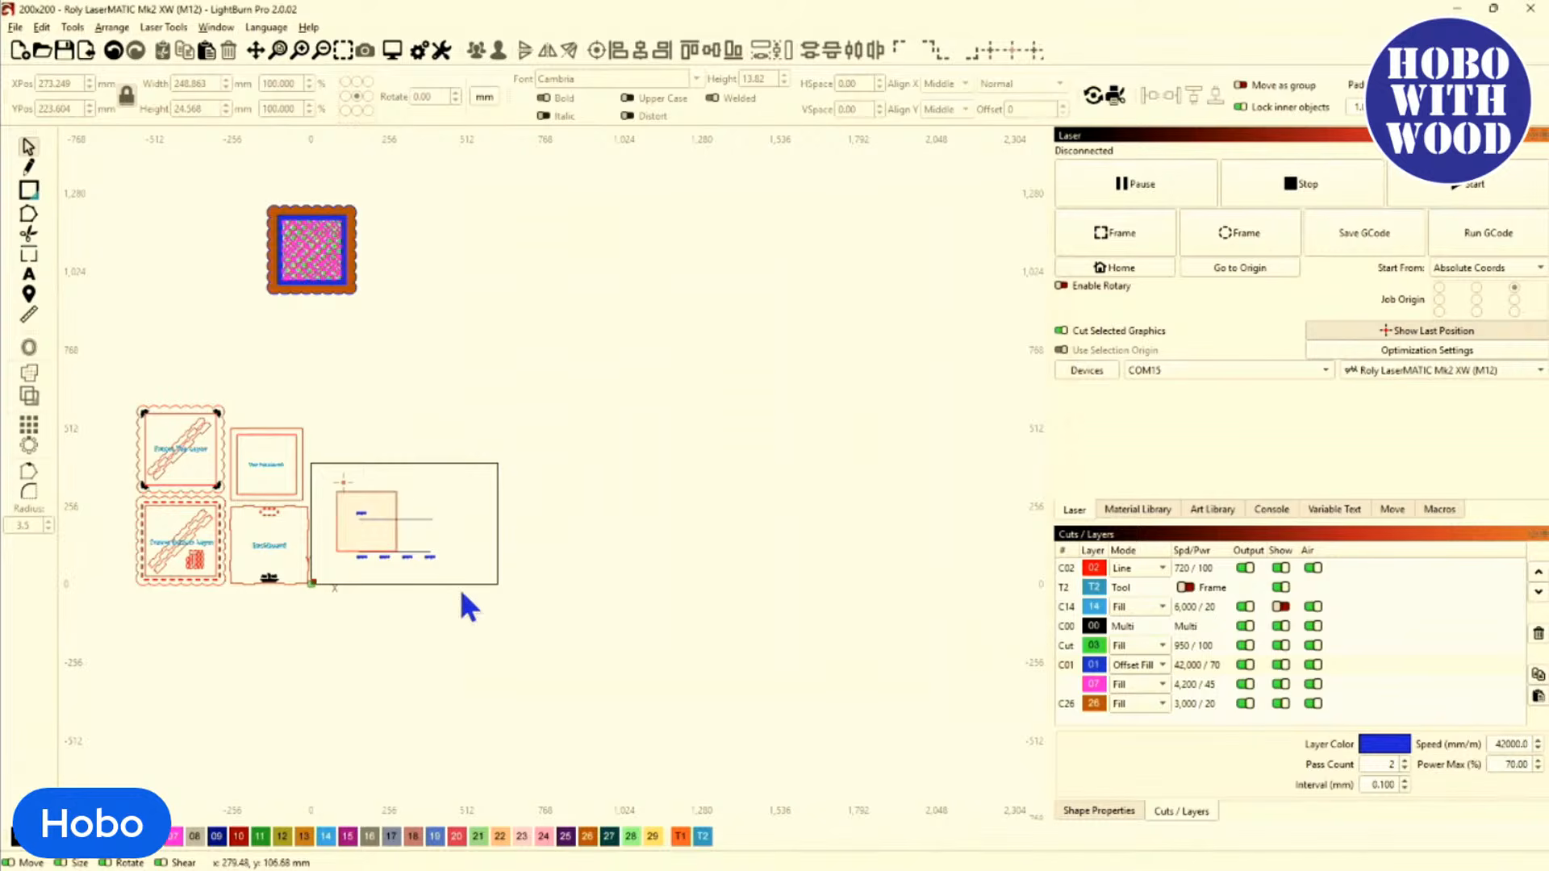
{"action": "left_click_drag", "start_coordinate": [442, 584], "coordinate": [509, 592]}
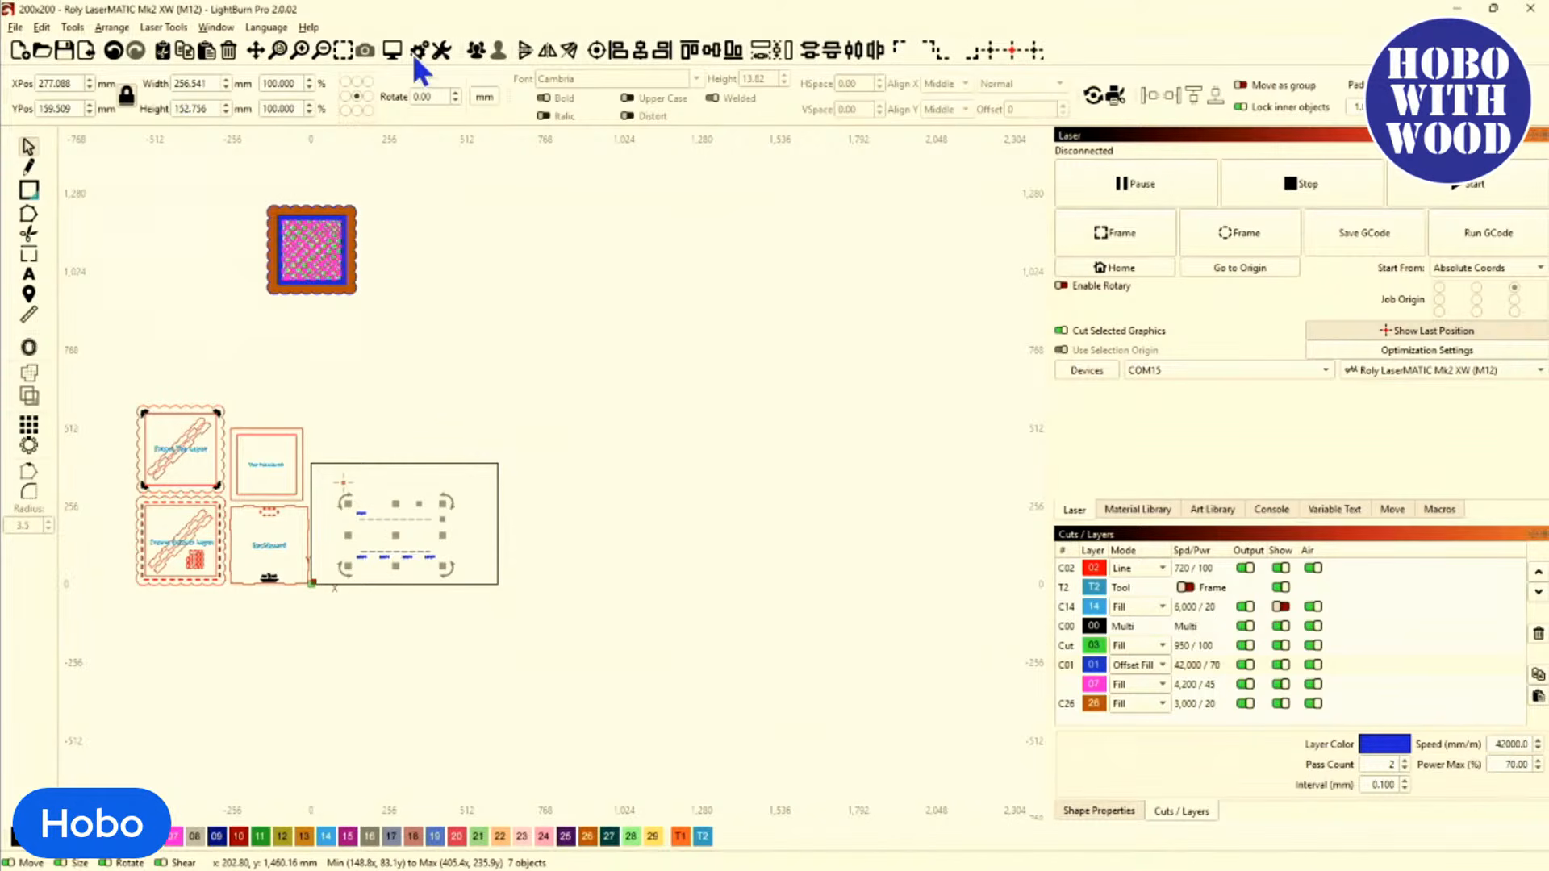
{"action": "left_click", "coordinate": [523, 53]}
{"action": "left_click", "coordinate": [344, 419]}
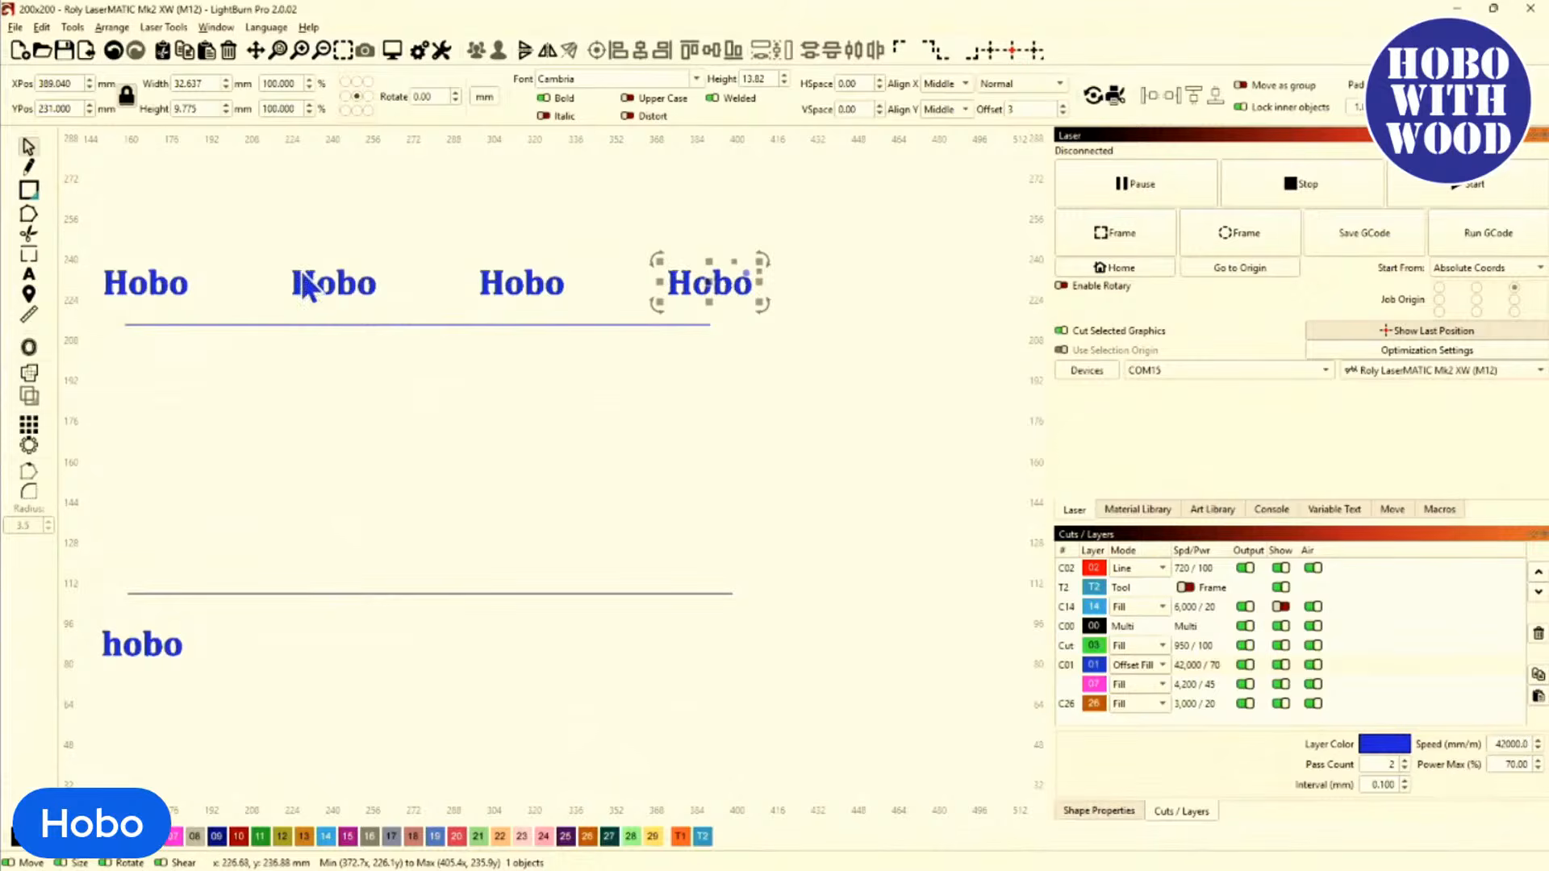
Add the text "Hobo With Wood" in the free space between the two lines.
{"action": "left_click", "coordinate": [28, 272]}
{"action": "scroll", "coordinate": [726, 287], "scroll_direction": "up", "scroll_amount": 3}
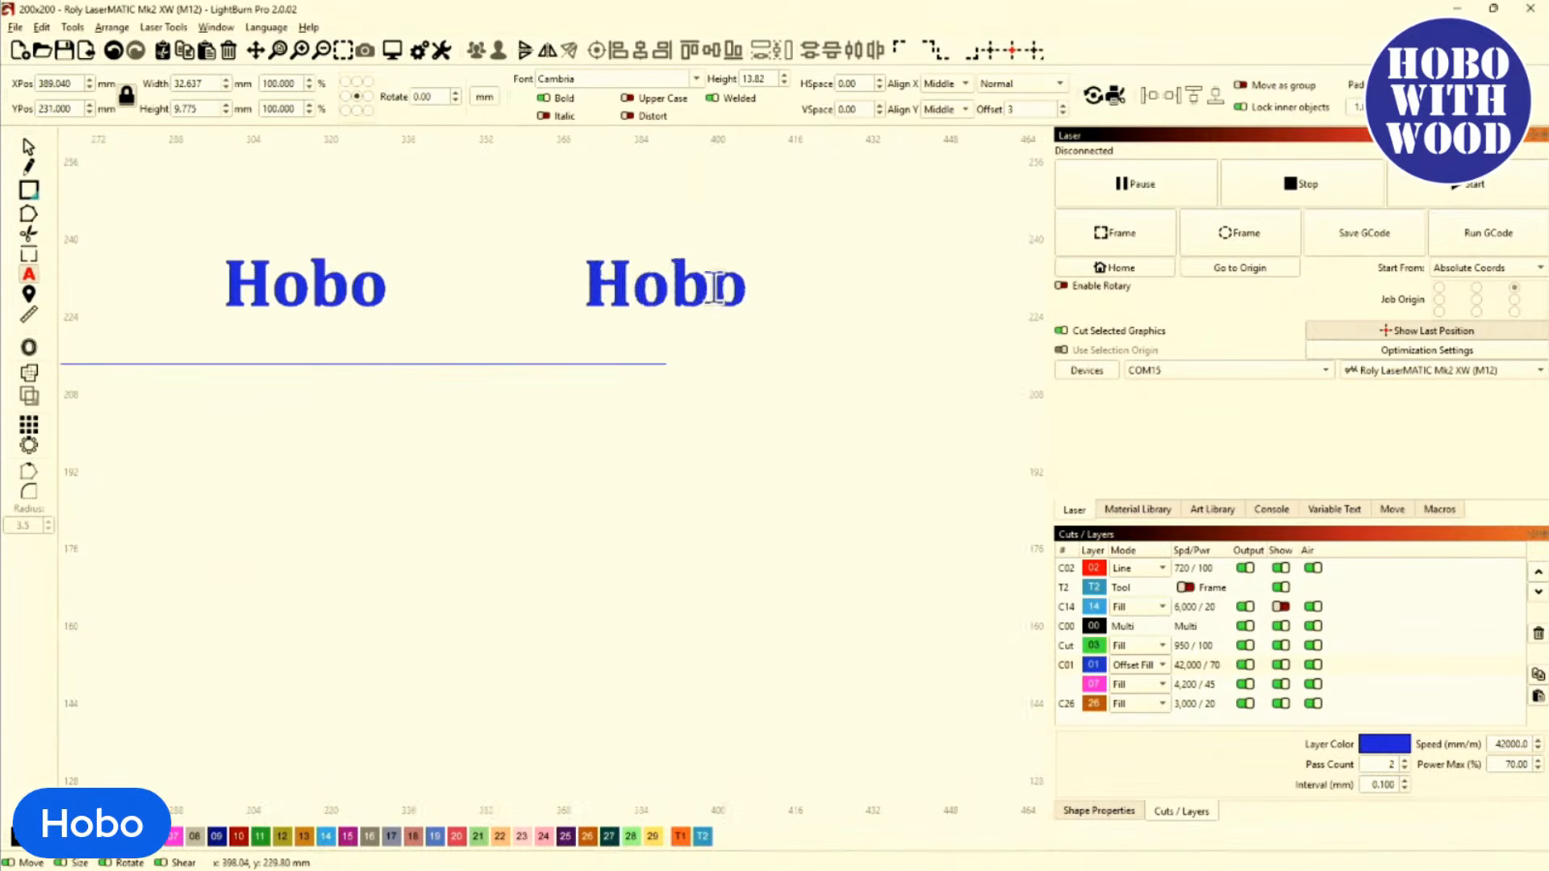
{"action": "left_click", "coordinate": [744, 286]}
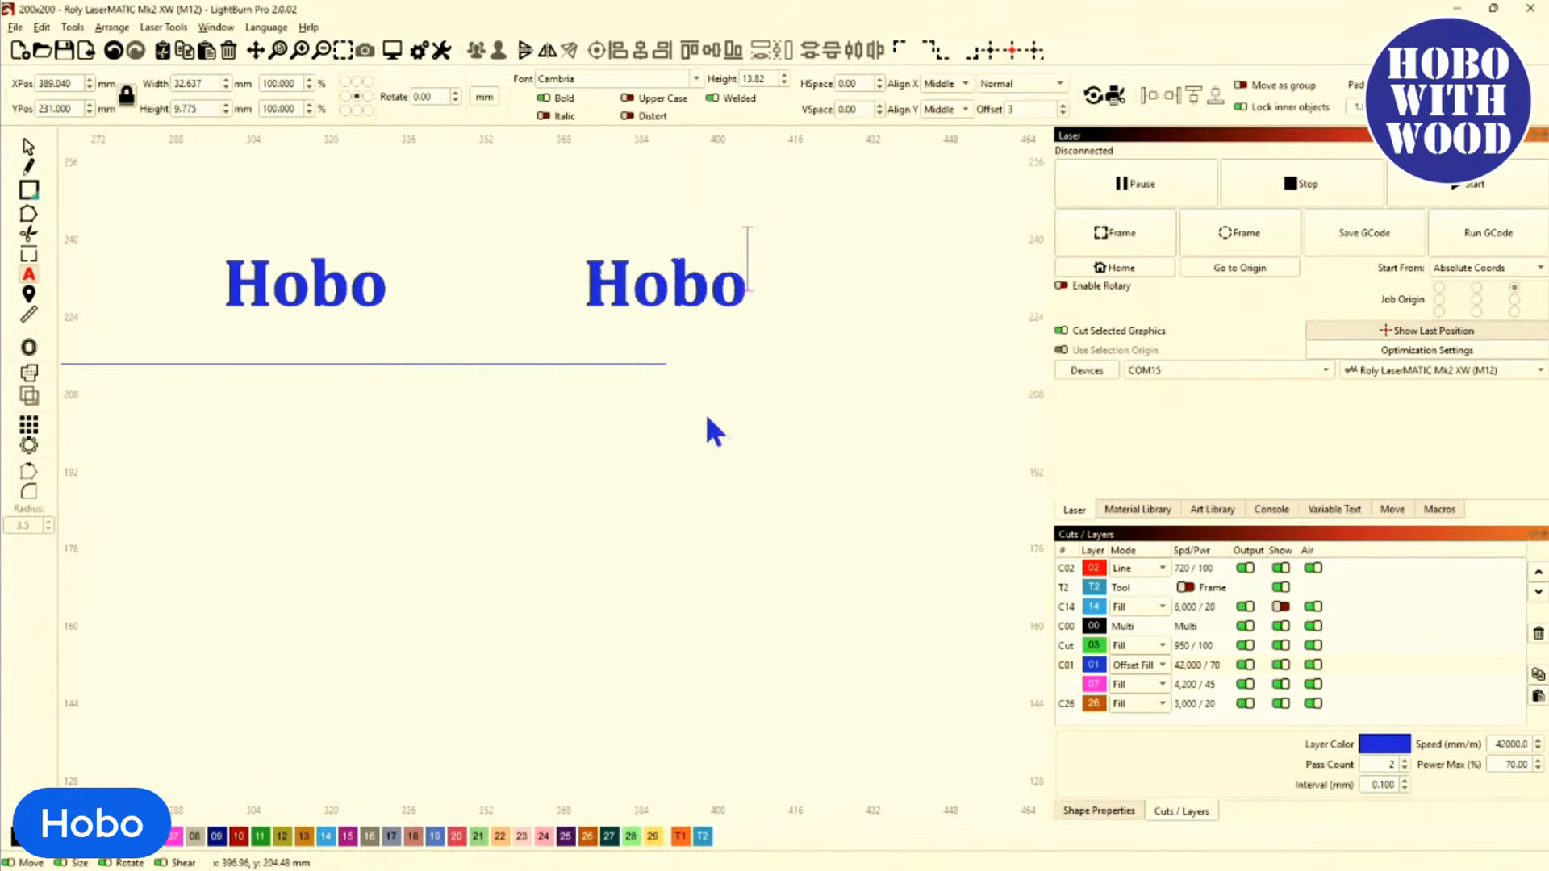
{"action": "left_click", "coordinate": [454, 615]}
{"action": "type", "text": "Hobo Wit"}
{"action": "type", "text": "h With Wood"}
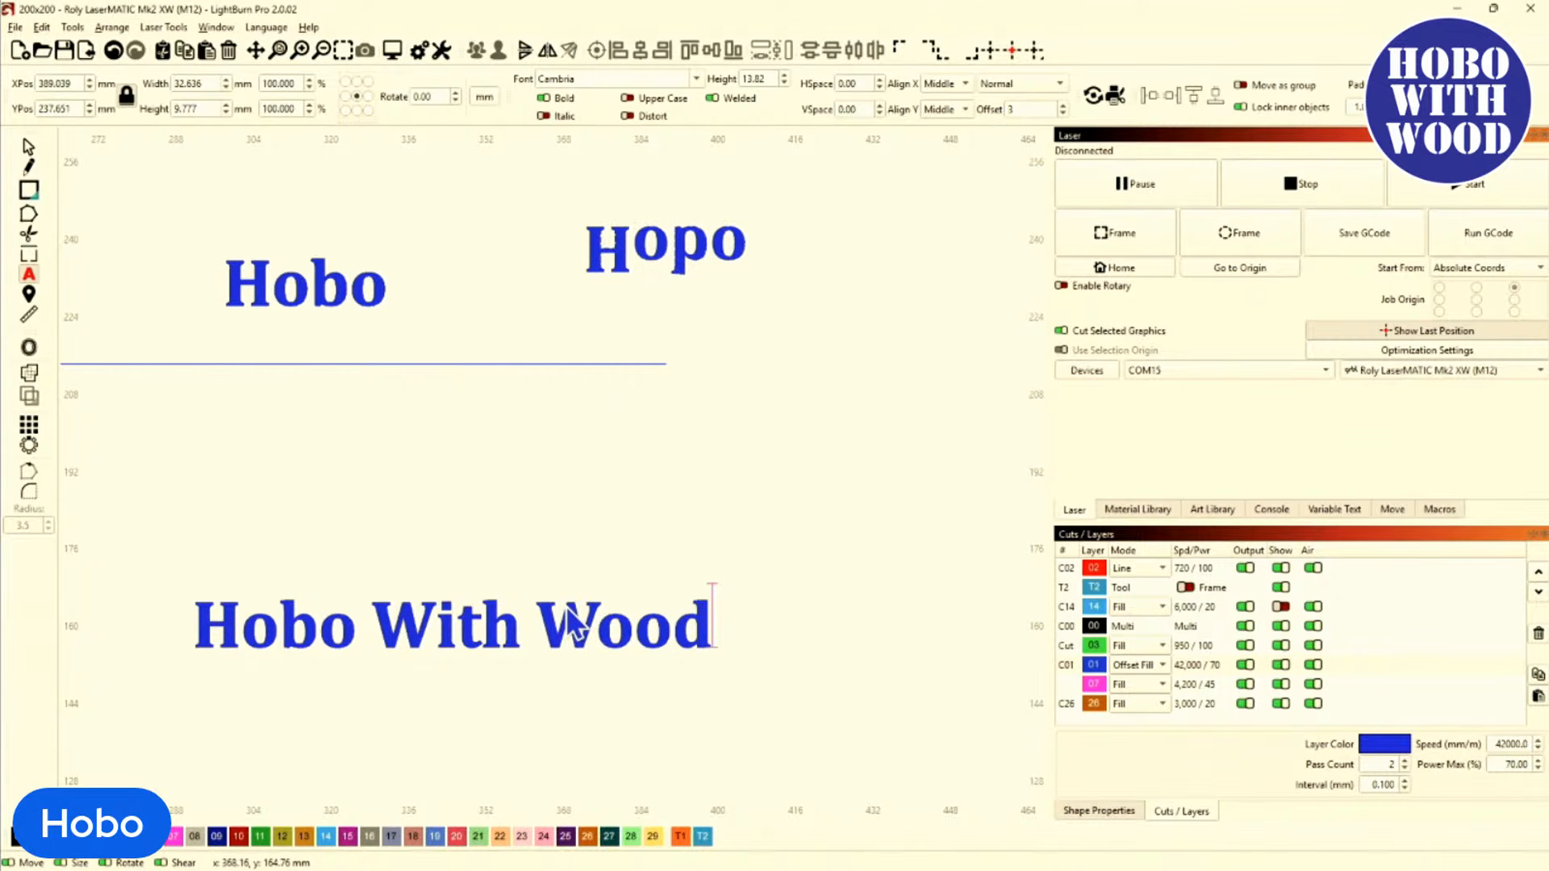
{"action": "left_click_drag", "start_coordinate": [543, 681], "coordinate": [601, 597]}
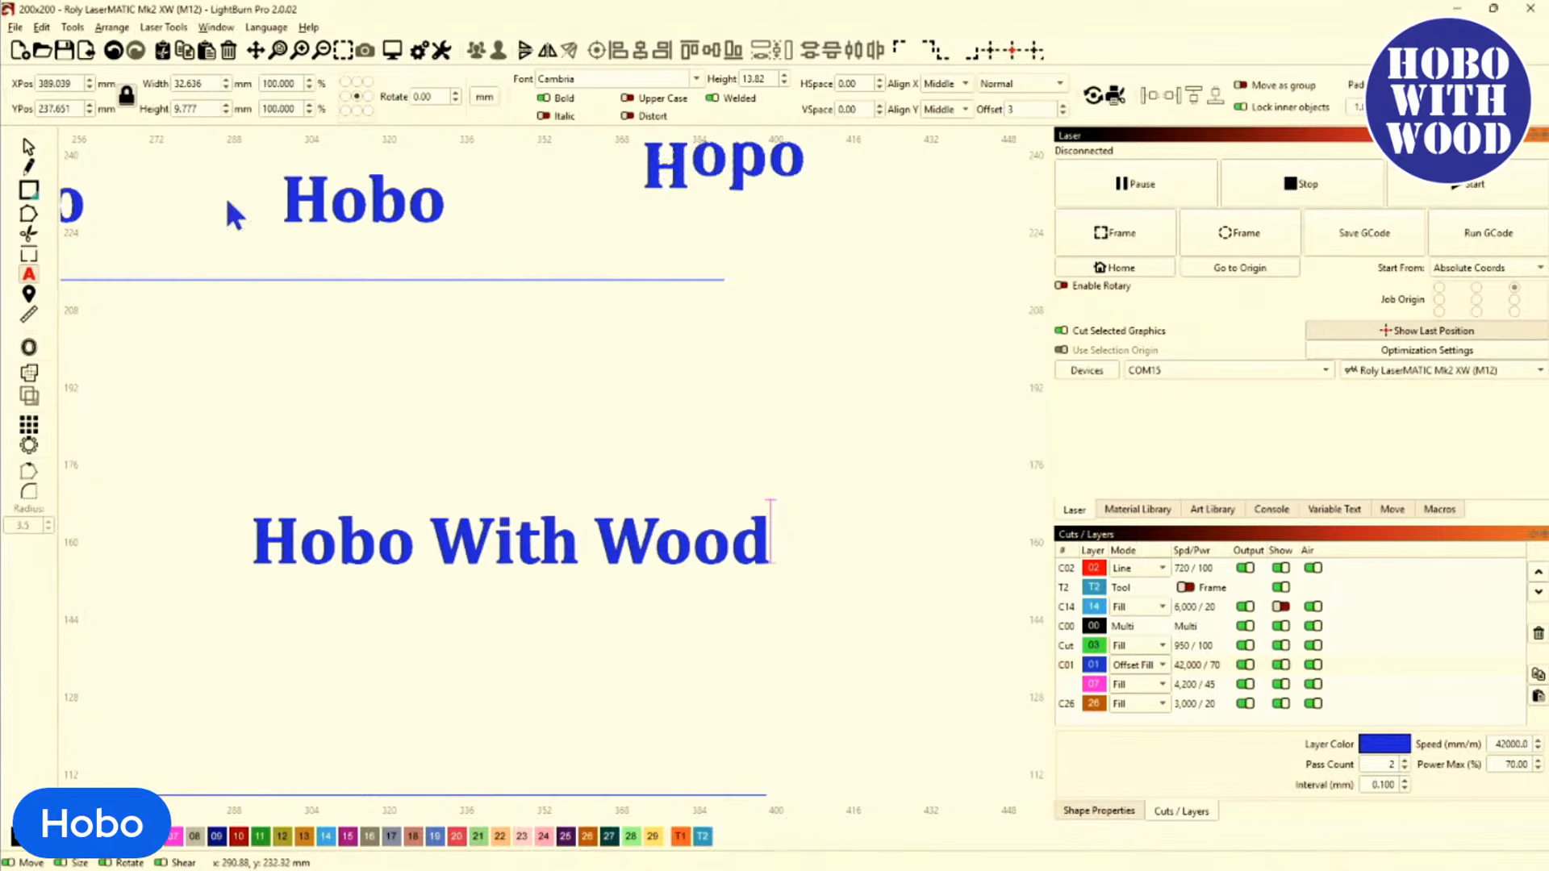
{"action": "left_click", "coordinate": [29, 147]}
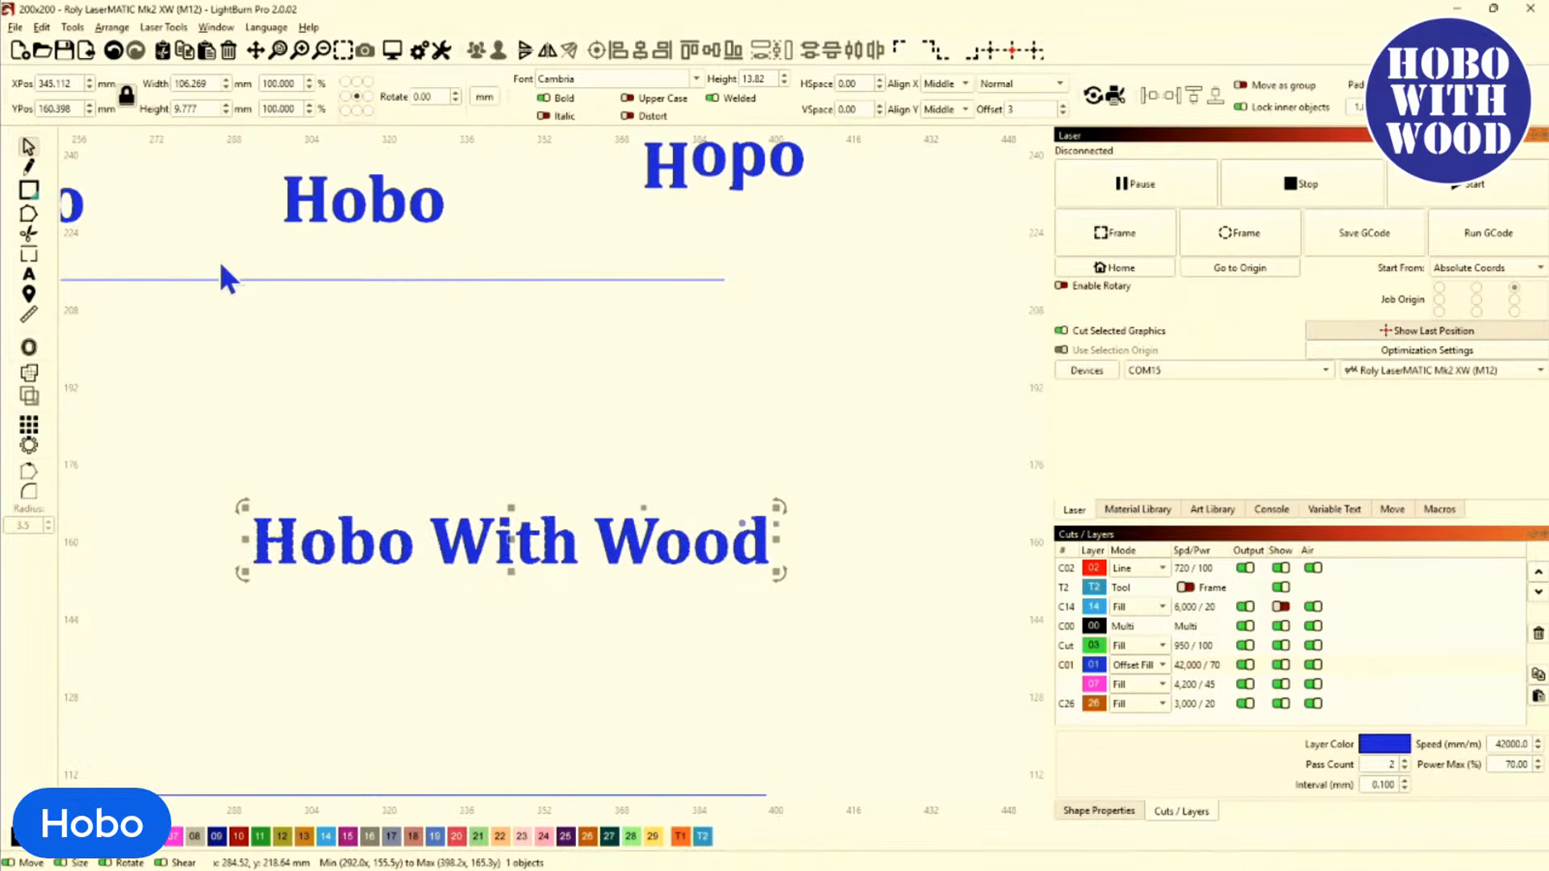
Bend the "Hobo With Wood" text into an arc and back to nearly straight, and enlarge it to about 110 mm wide.
{"action": "scroll", "coordinate": [510, 583], "scroll_direction": "down", "scroll_amount": 1}
{"action": "scroll", "coordinate": [440, 602], "scroll_direction": "up", "scroll_amount": 2}
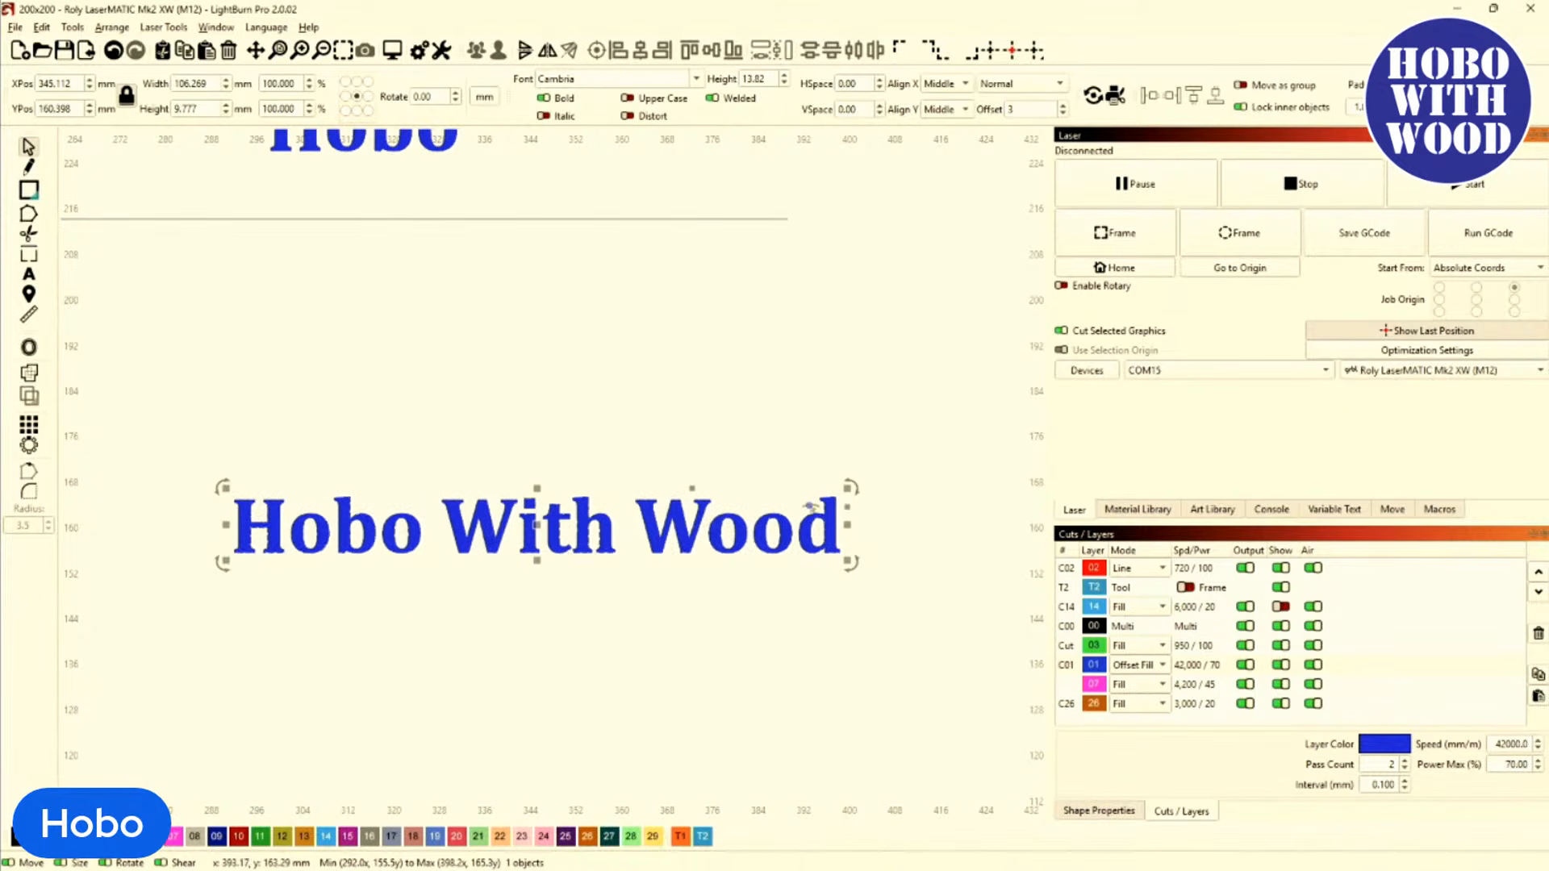
{"action": "left_click_drag", "start_coordinate": [809, 506], "coordinate": [798, 448]}
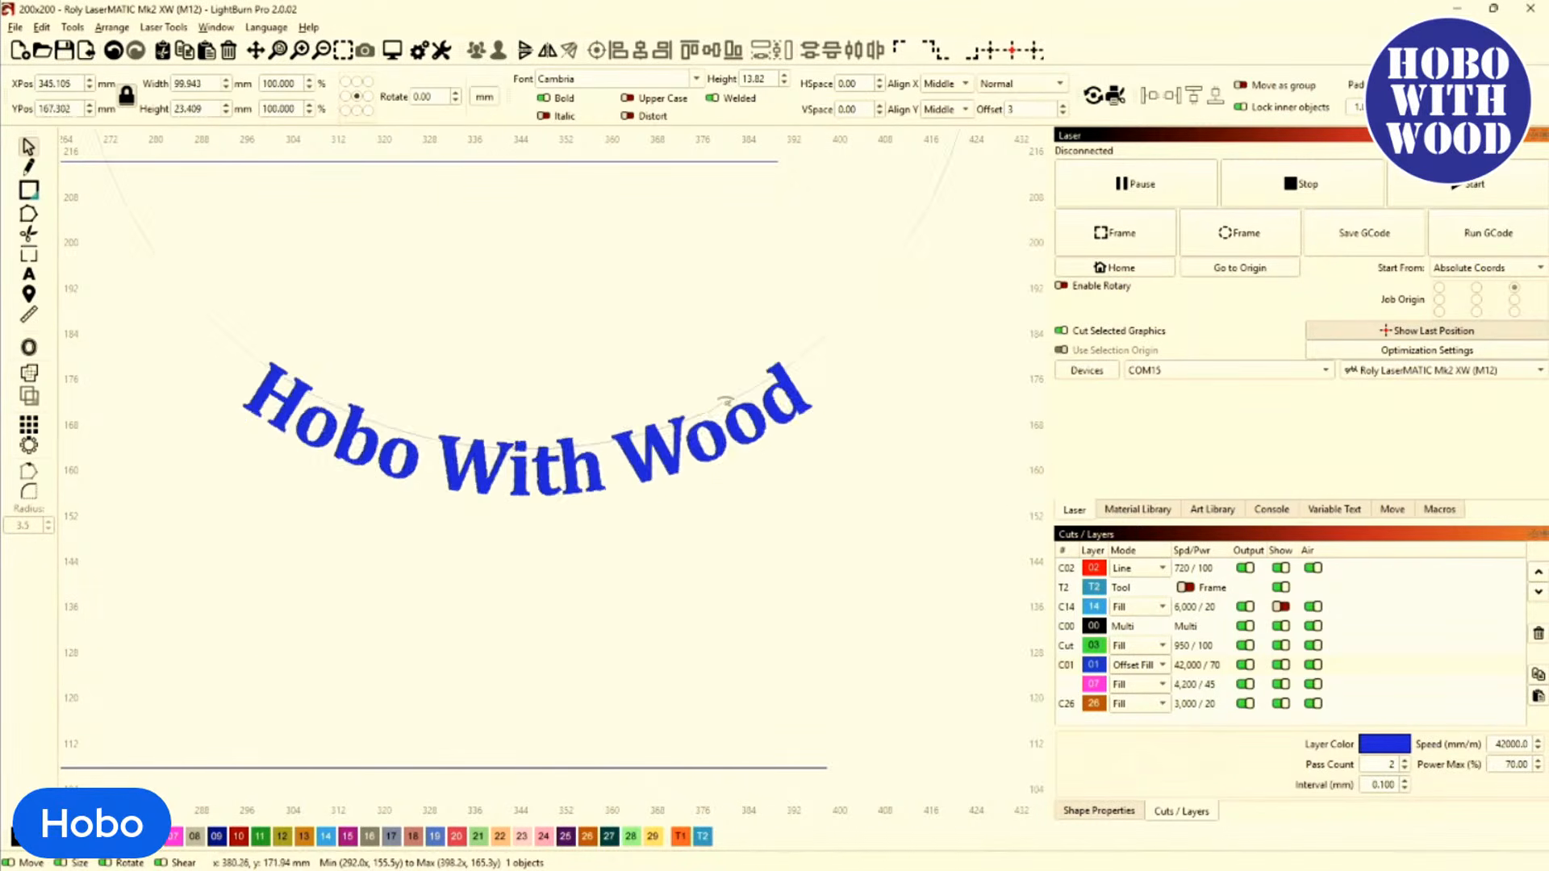
{"action": "left_click_drag", "start_coordinate": [752, 468], "coordinate": [778, 446]}
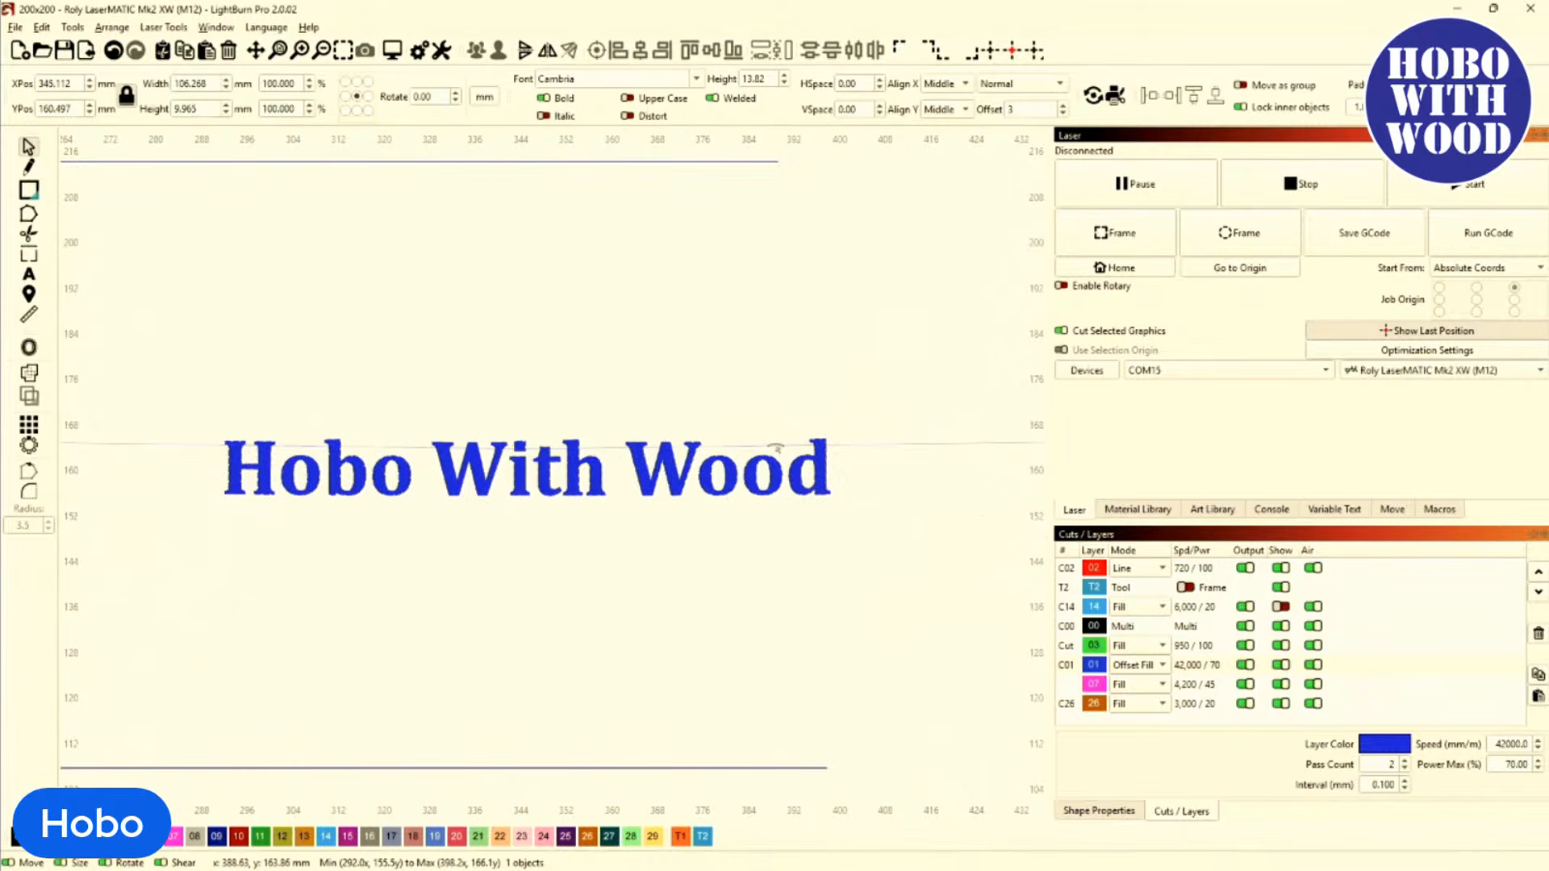
{"action": "mouse_move", "coordinate": [839, 505]}
{"action": "left_mouse_down"}
{"action": "mouse_move", "coordinate": [806, 461]}
{"action": "mouse_move", "coordinate": [865, 500]}
{"action": "left_mouse_up"}
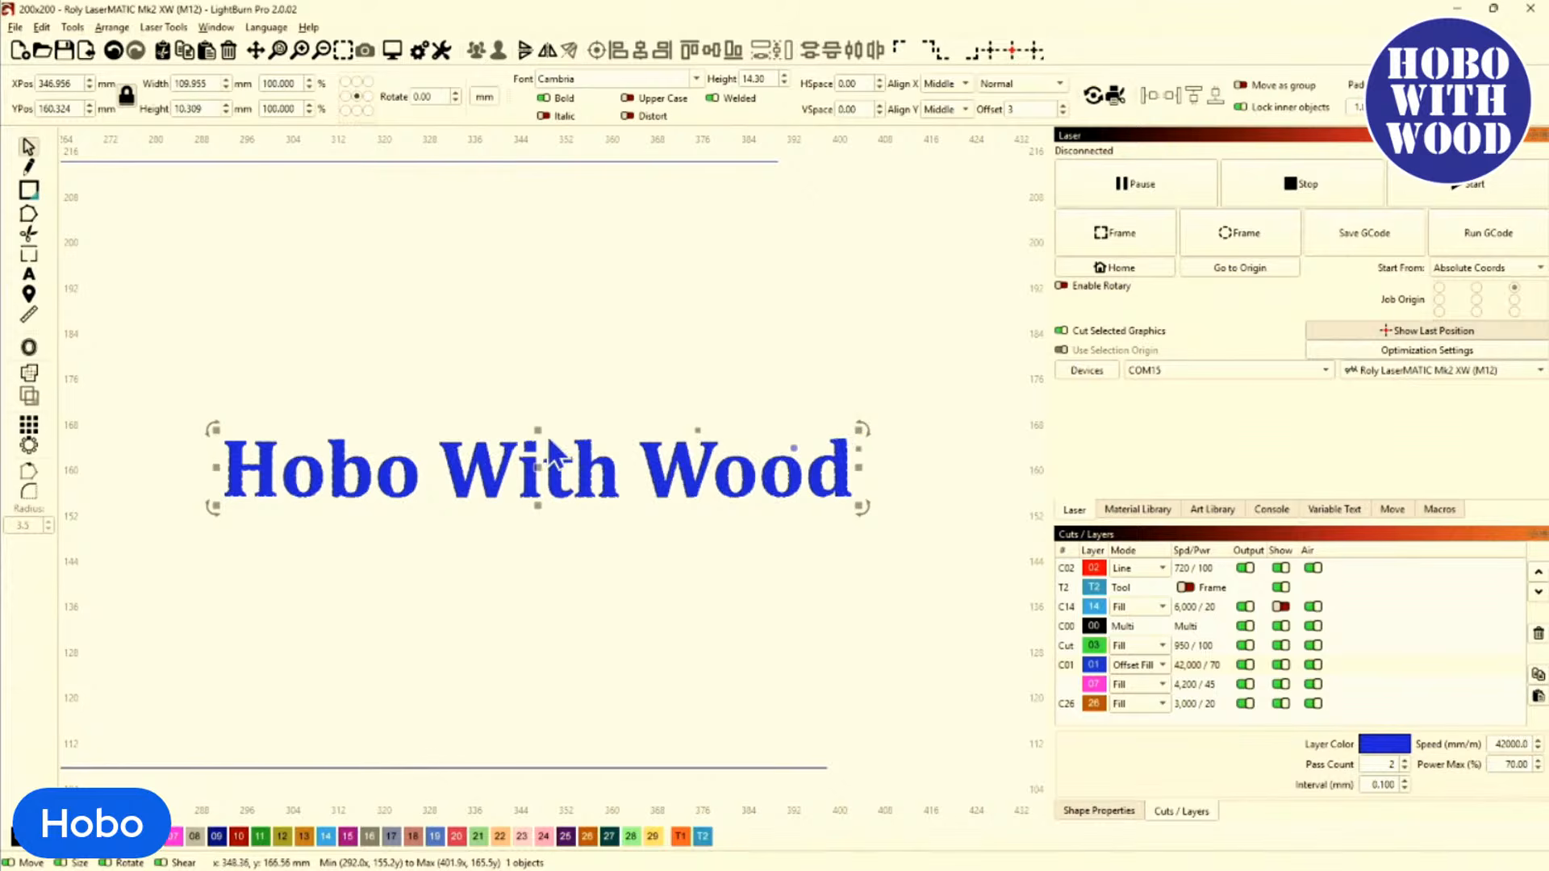
Bend the "Hobo With Wood" text into a gentle upward arc and shrink it to about 99 mm wide.
{"action": "left_click", "coordinate": [749, 385]}
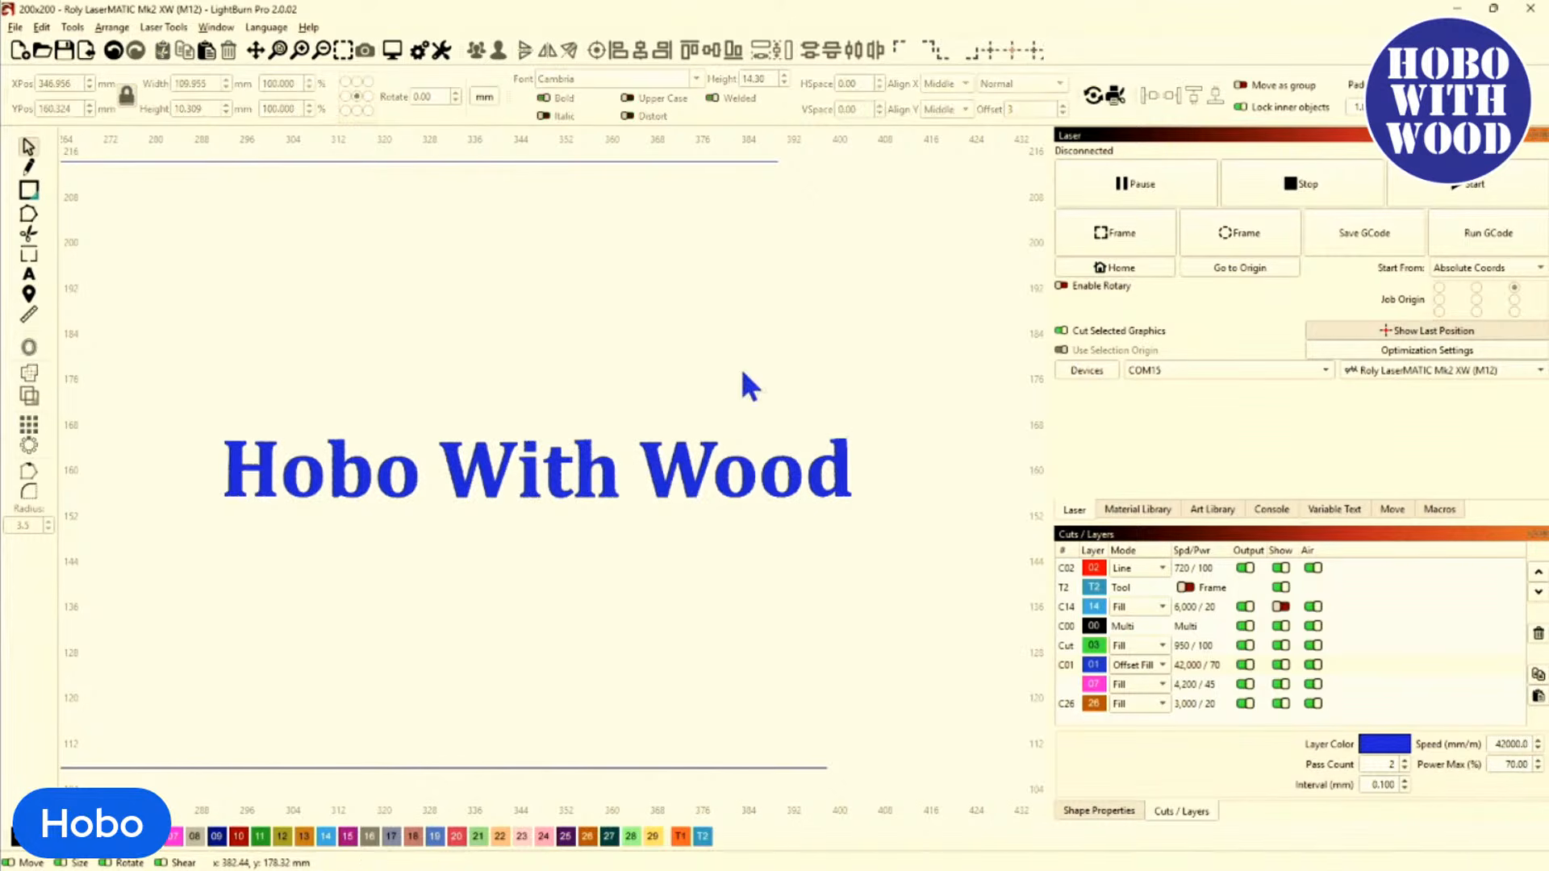
{"action": "left_click", "coordinate": [714, 478]}
{"action": "left_click_drag", "start_coordinate": [861, 432], "coordinate": [831, 441]}
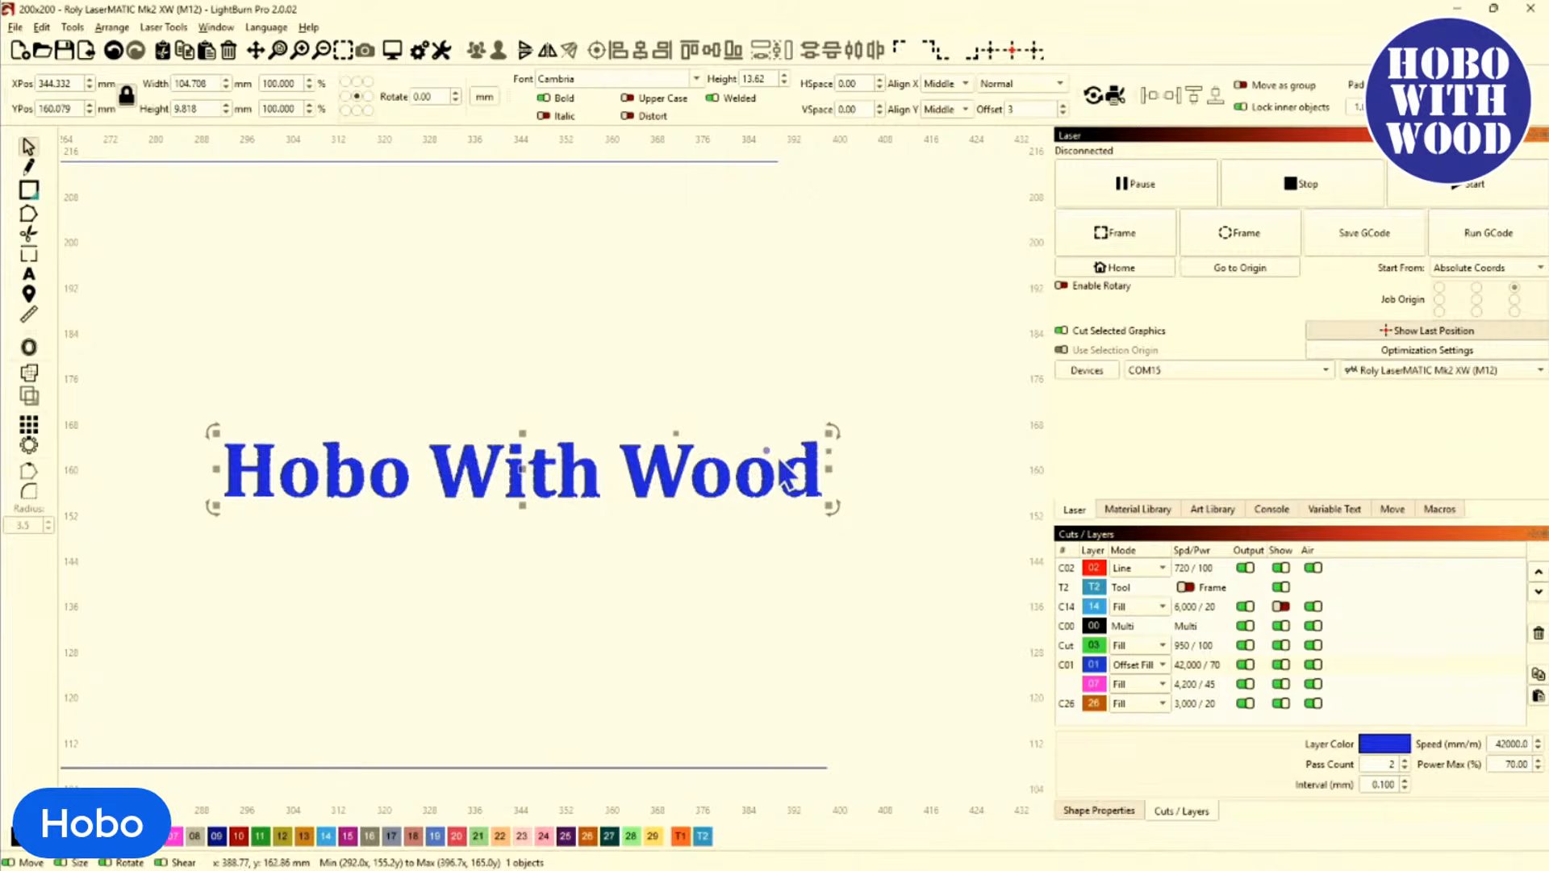
{"action": "left_click_drag", "start_coordinate": [765, 452], "coordinate": [682, 457]}
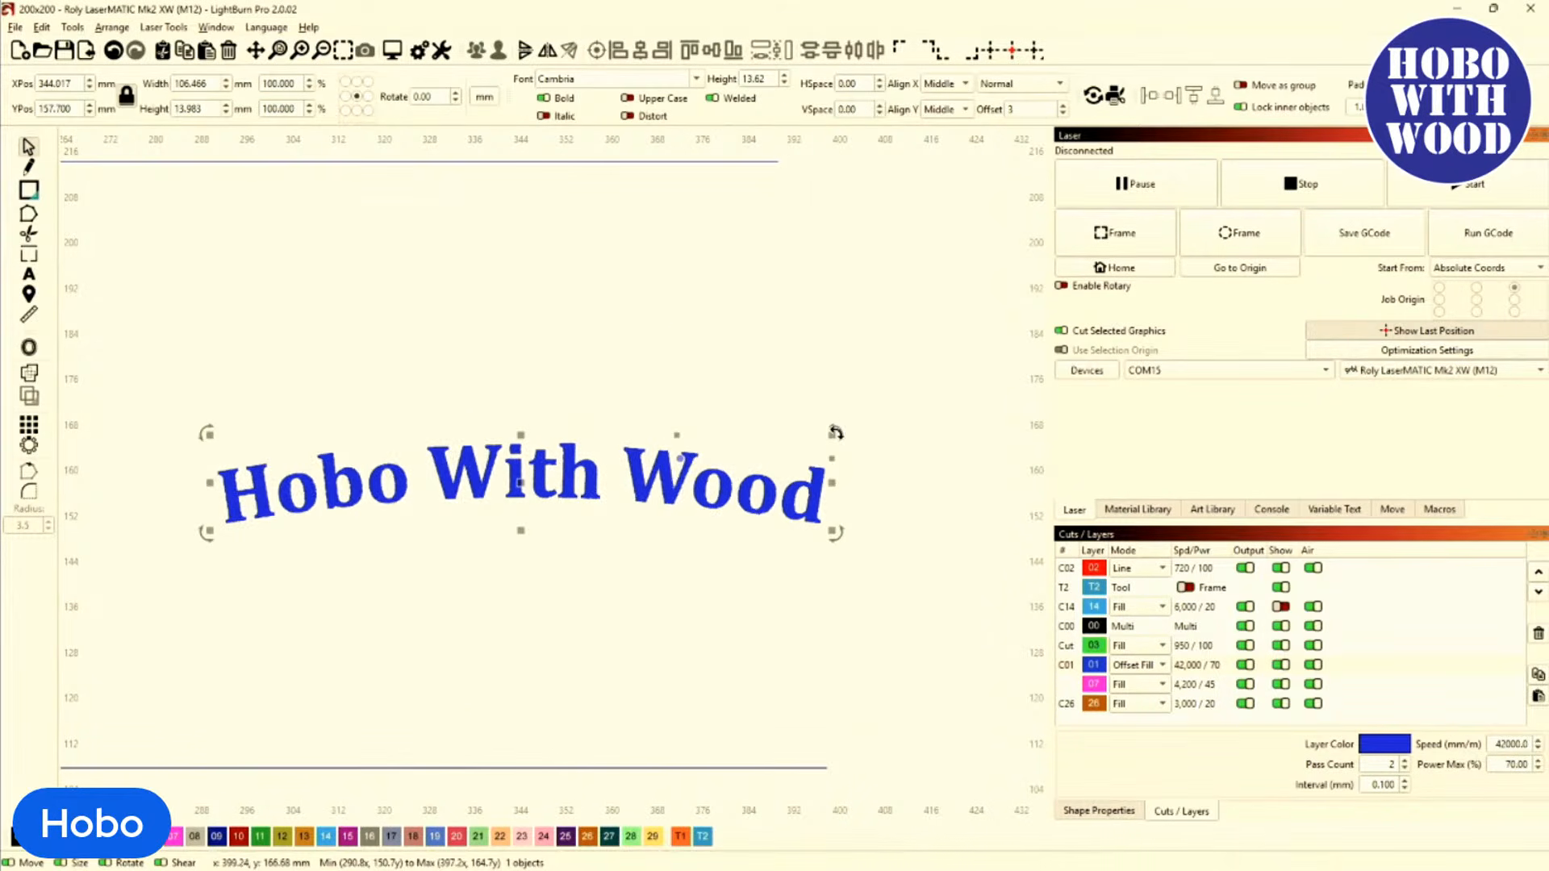
{"action": "left_click_drag", "start_coordinate": [834, 434], "coordinate": [788, 472]}
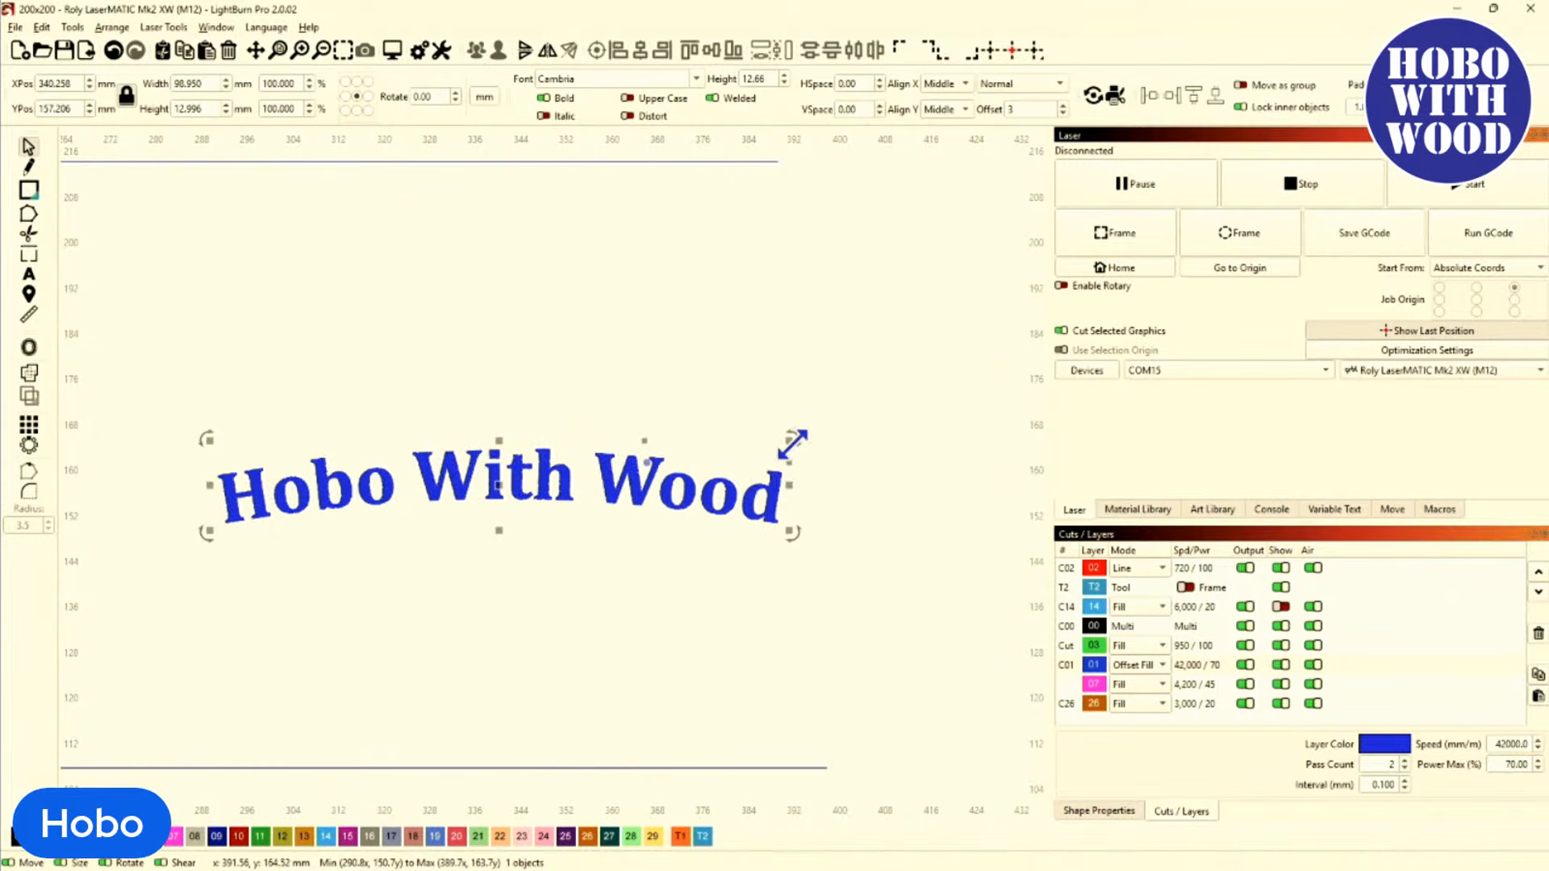
Mirror the text upside down and back upright by resizing it, flattening its arc and leaving it about 99 mm wide.
{"action": "left_click_drag", "start_coordinate": [790, 450], "coordinate": [805, 520]}
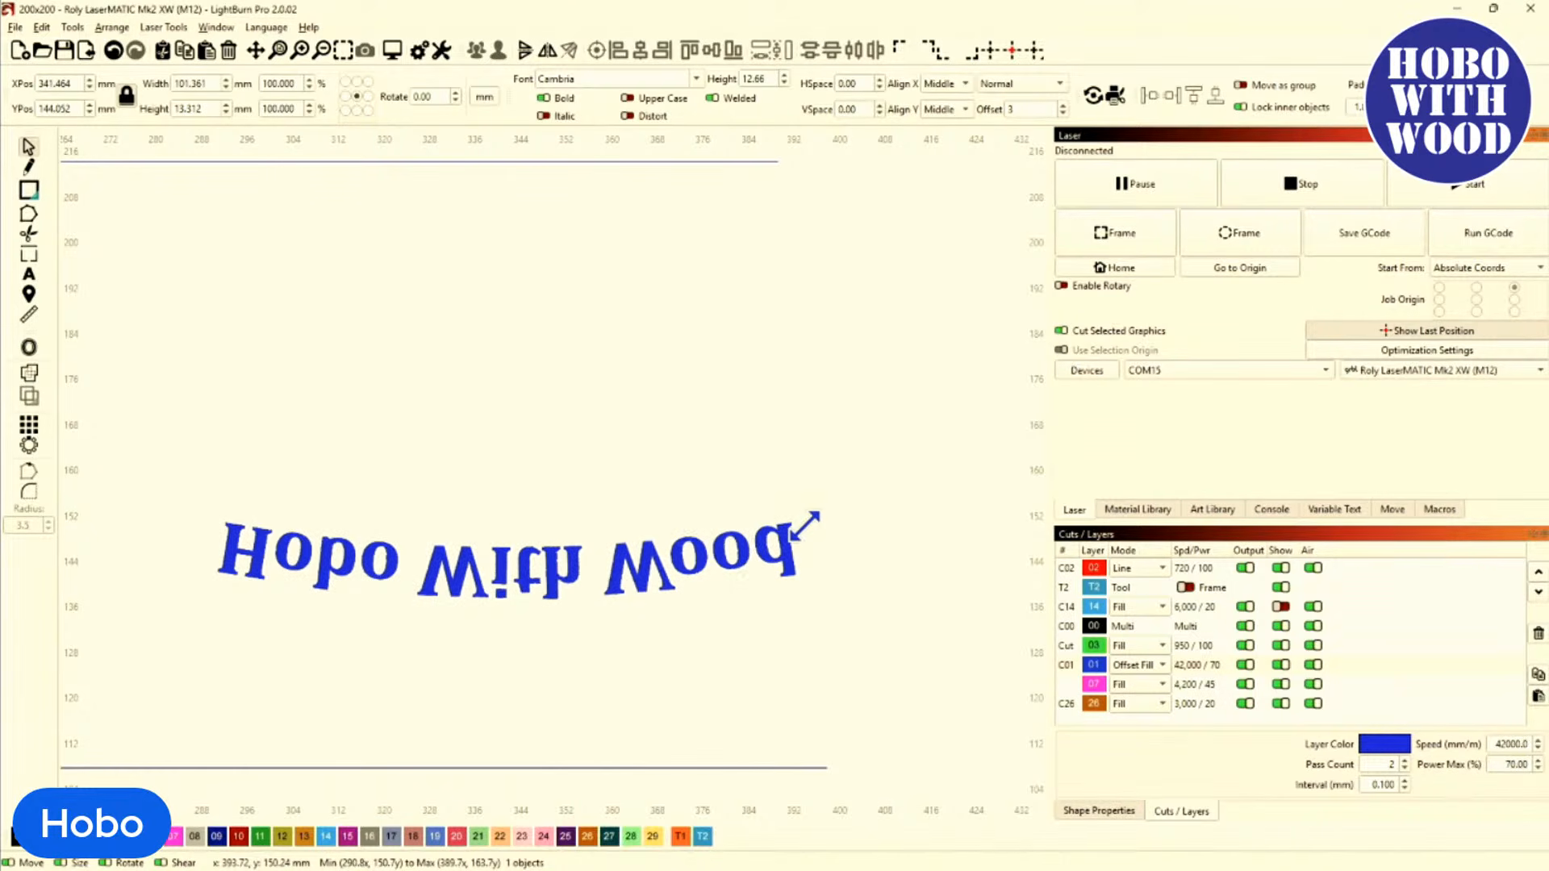
{"action": "mouse_move", "coordinate": [804, 526]}
{"action": "left_mouse_down"}
{"action": "mouse_move", "coordinate": [803, 509]}
{"action": "mouse_move", "coordinate": [801, 539]}
{"action": "mouse_move", "coordinate": [802, 511]}
{"action": "left_mouse_up"}
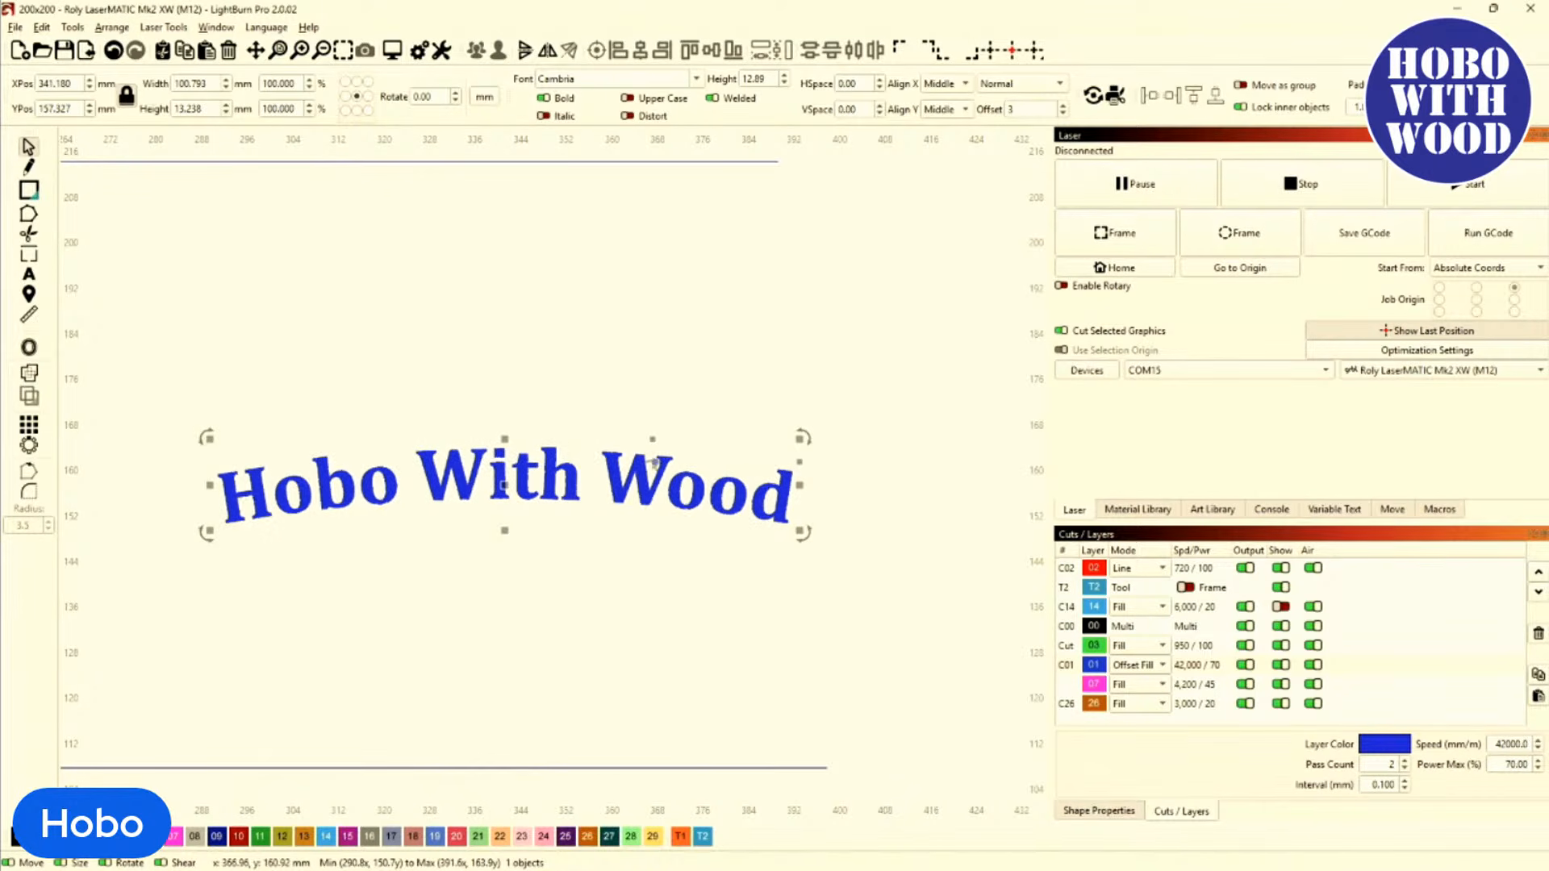
{"action": "left_click_drag", "start_coordinate": [652, 460], "coordinate": [799, 518]}
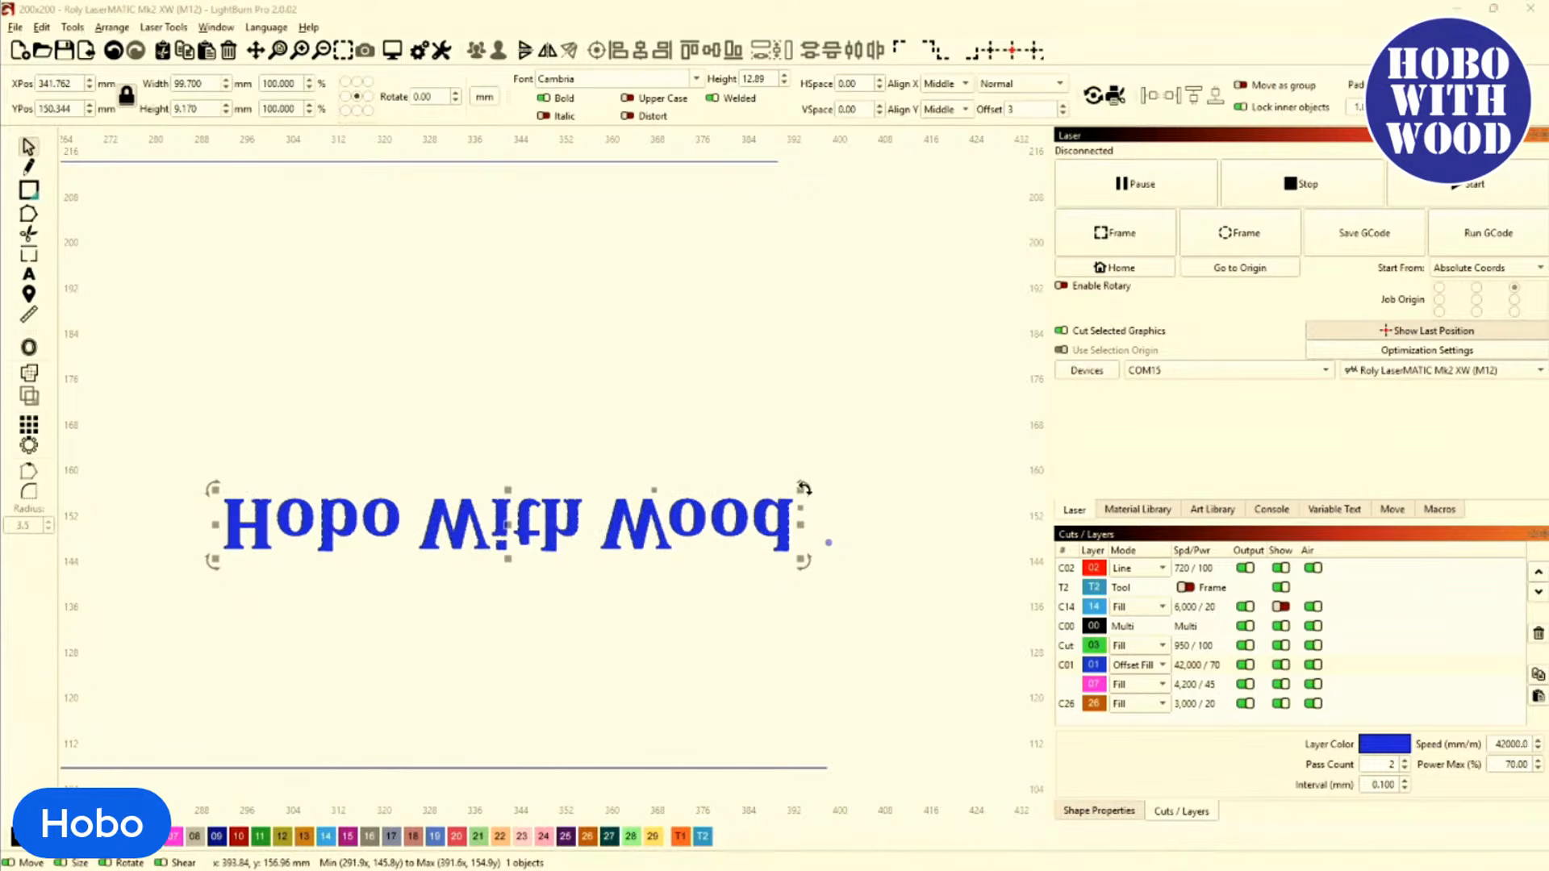
{"action": "mouse_move", "coordinate": [803, 486]}
{"action": "left_mouse_down"}
{"action": "mouse_move", "coordinate": [802, 471]}
{"action": "mouse_move", "coordinate": [798, 519]}
{"action": "mouse_move", "coordinate": [795, 459]}
{"action": "mouse_move", "coordinate": [792, 505]}
{"action": "left_mouse_up"}
{"action": "left_click_drag", "start_coordinate": [790, 570], "coordinate": [793, 459]}
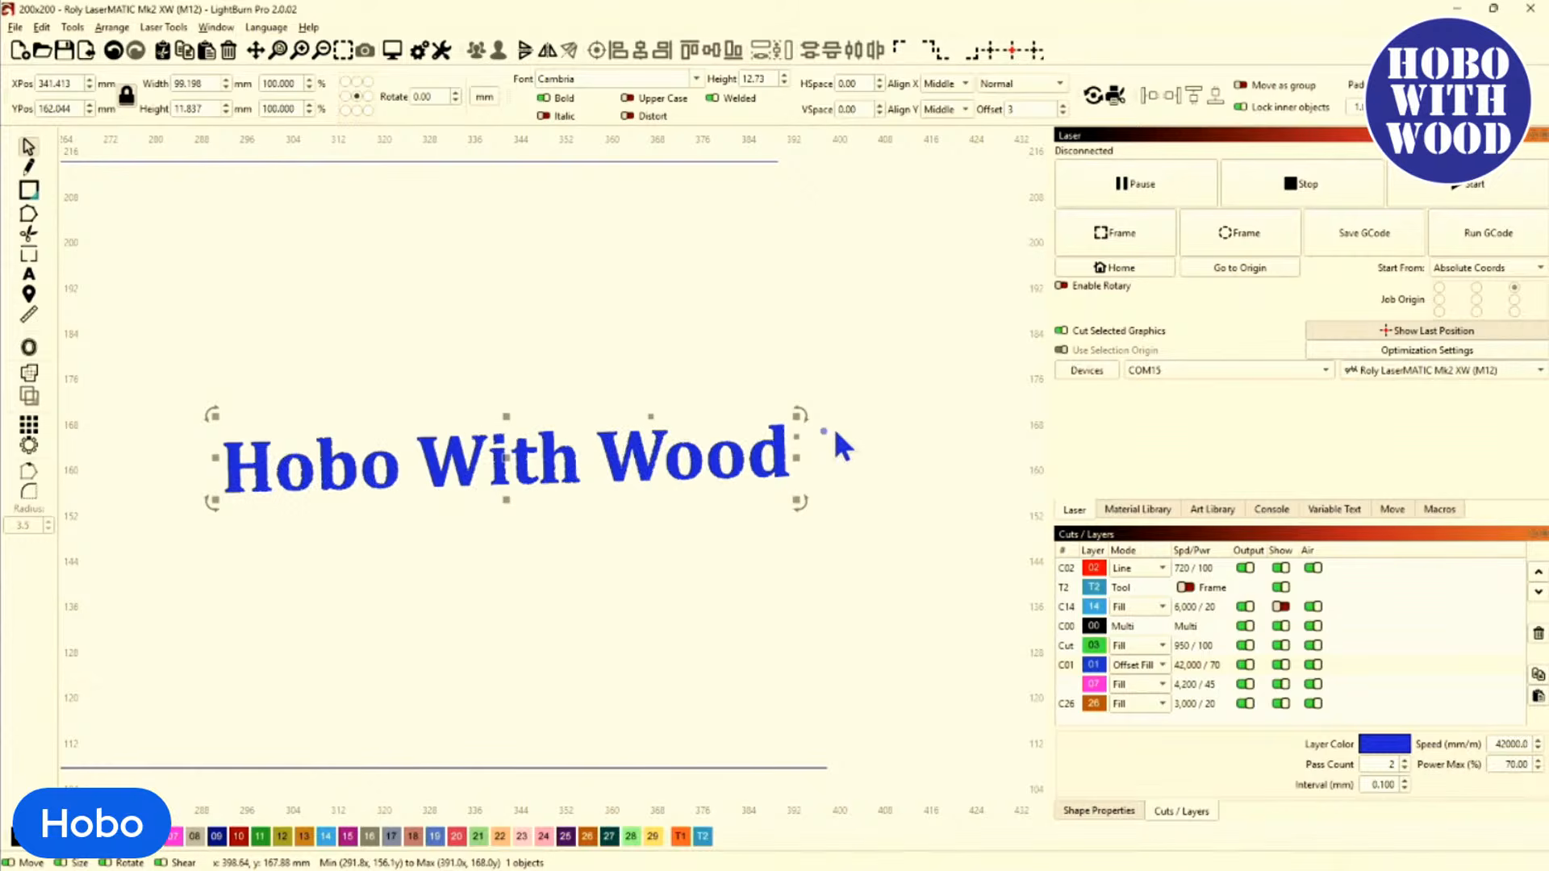
Bend the "Hobo With Wood" text in different directions and return it to a nearly straight baseline.
{"action": "left_click_drag", "start_coordinate": [823, 432], "coordinate": [682, 545]}
{"action": "left_click_drag", "start_coordinate": [702, 364], "coordinate": [436, 445]}
{"action": "left_click_drag", "start_coordinate": [887, 421], "coordinate": [676, 436]}
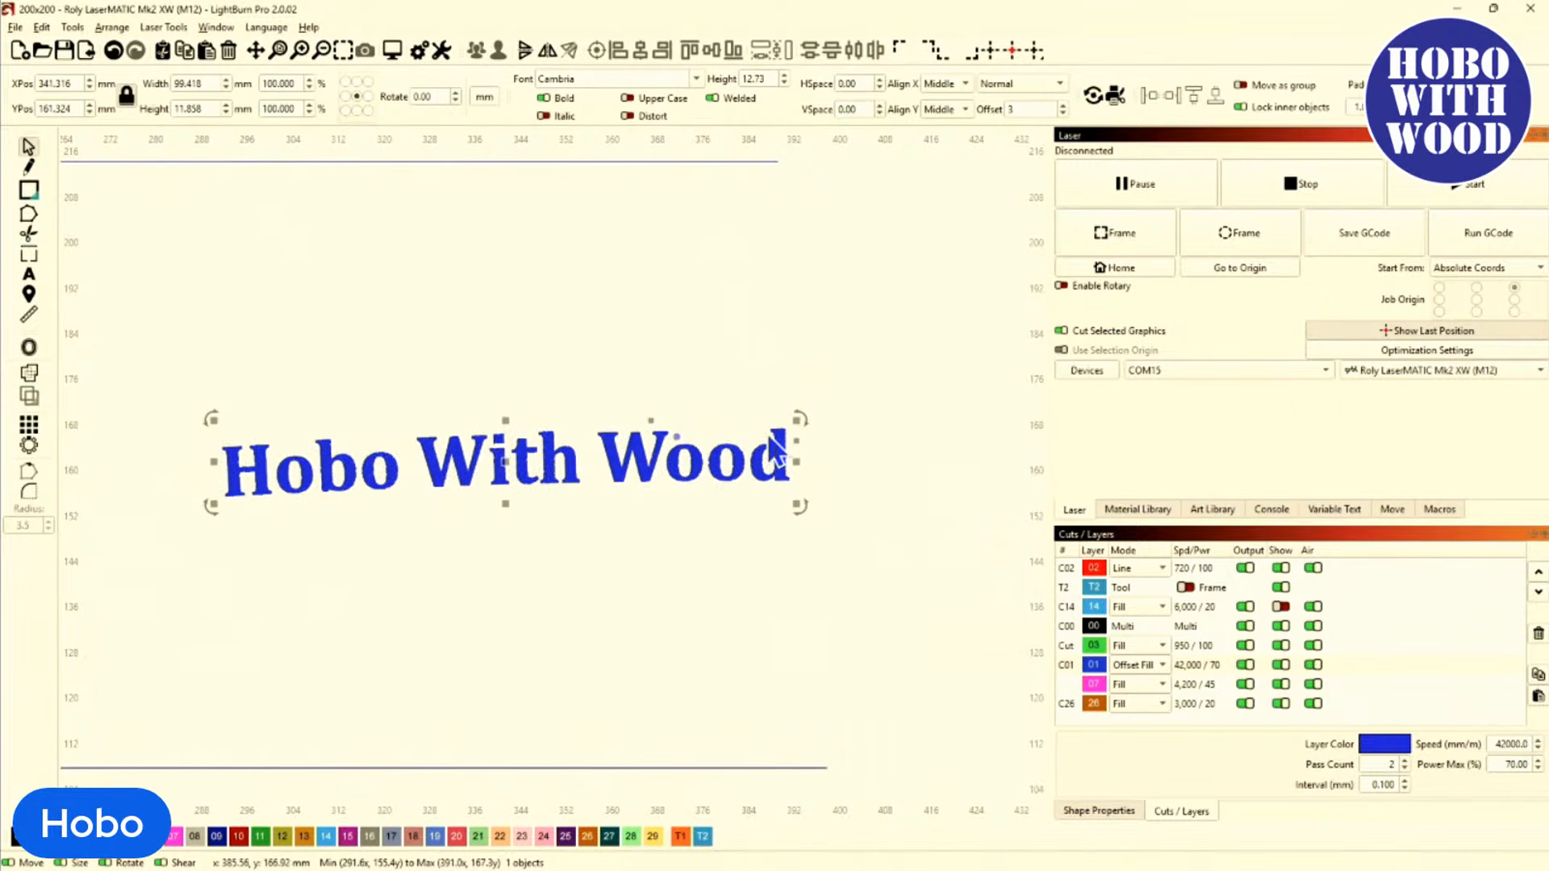
Narrow the "Hobo With Wood" text to about 81 mm wide.
{"action": "mouse_move", "coordinate": [796, 460]}
{"action": "left_mouse_down"}
{"action": "mouse_move", "coordinate": [787, 492]}
{"action": "mouse_move", "coordinate": [819, 449]}
{"action": "mouse_move", "coordinate": [780, 459]}
{"action": "left_mouse_up"}
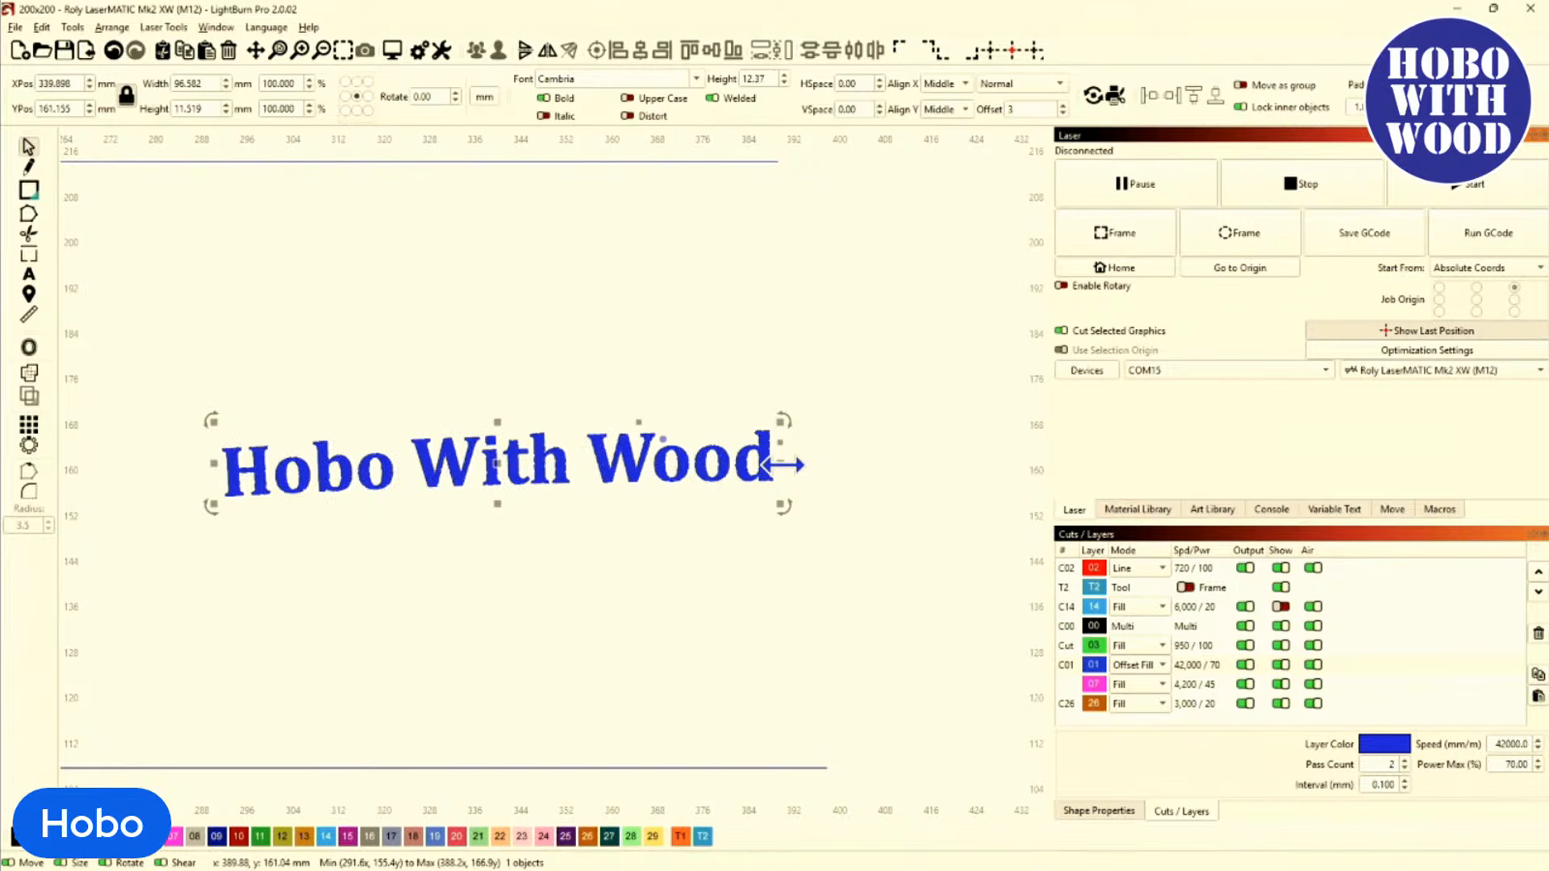
{"action": "mouse_move", "coordinate": [781, 464]}
{"action": "left_mouse_down"}
{"action": "mouse_move", "coordinate": [875, 459]}
{"action": "mouse_move", "coordinate": [717, 472]}
{"action": "mouse_move", "coordinate": [759, 468]}
{"action": "left_mouse_up"}
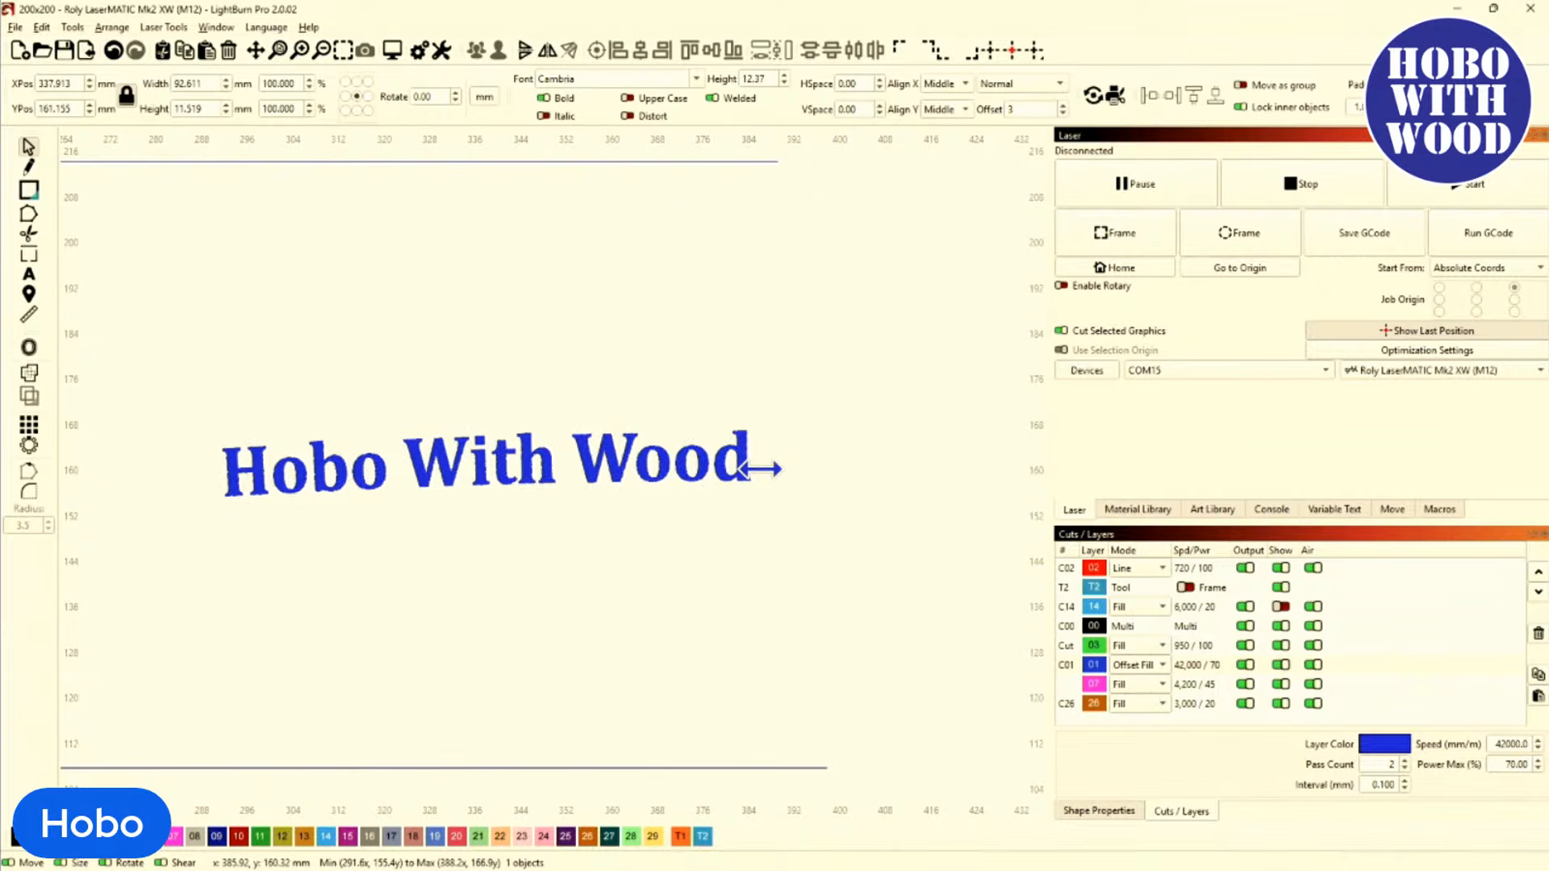
{"action": "left_click_drag", "start_coordinate": [760, 468], "coordinate": [752, 519]}
Bend the narrowed "Hobo With Wood" text into a strong arc and back to nearly straight.
{"action": "scroll", "coordinate": [775, 503], "scroll_direction": "down", "scroll_amount": 3}
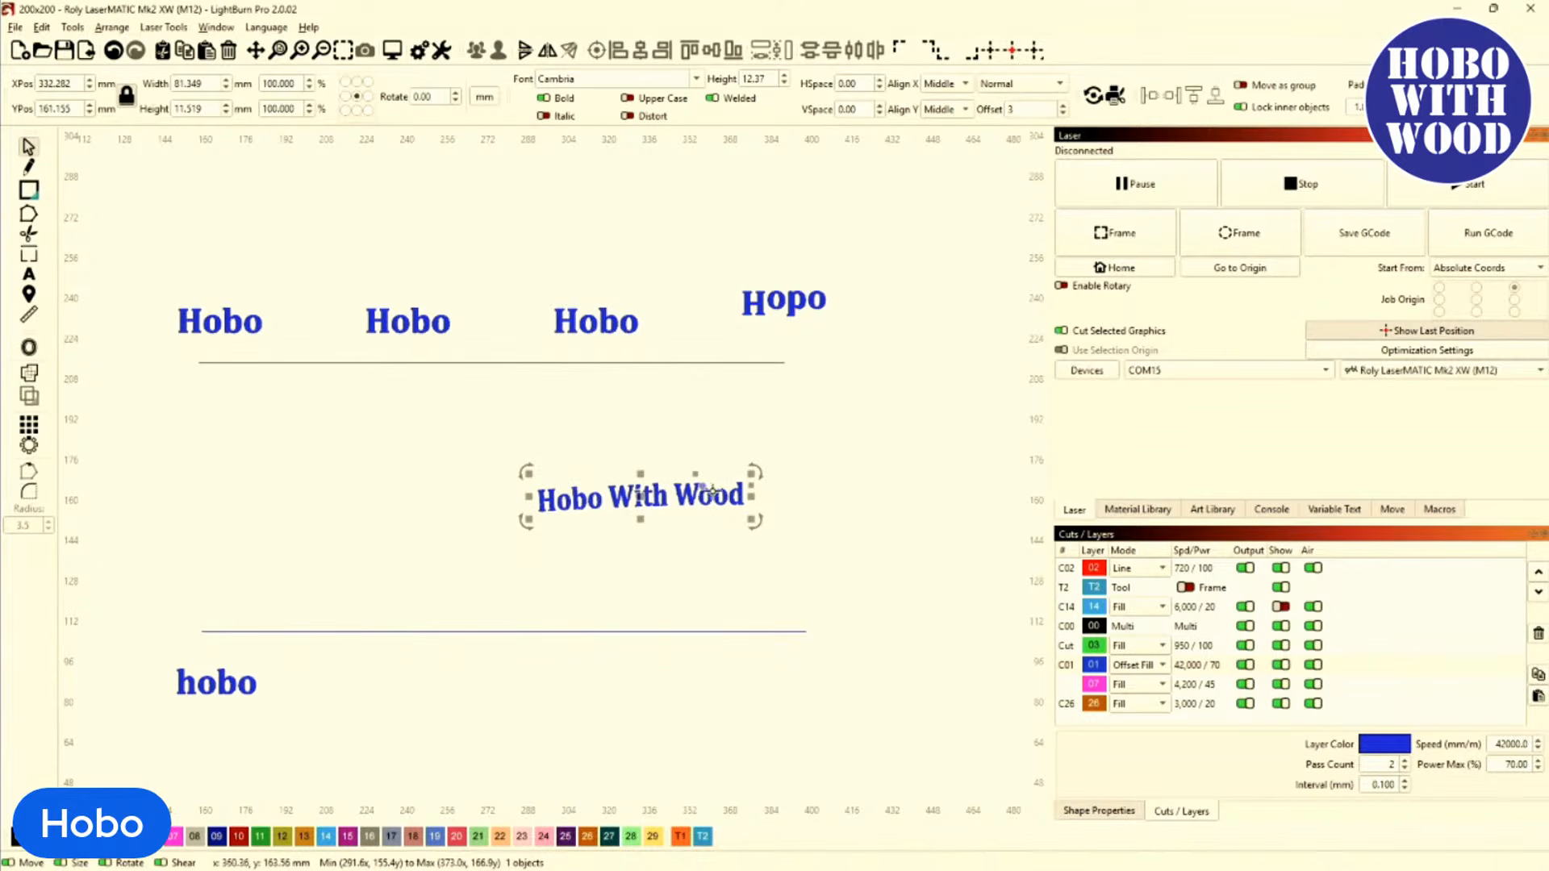
{"action": "left_click_drag", "start_coordinate": [695, 484], "coordinate": [720, 508]}
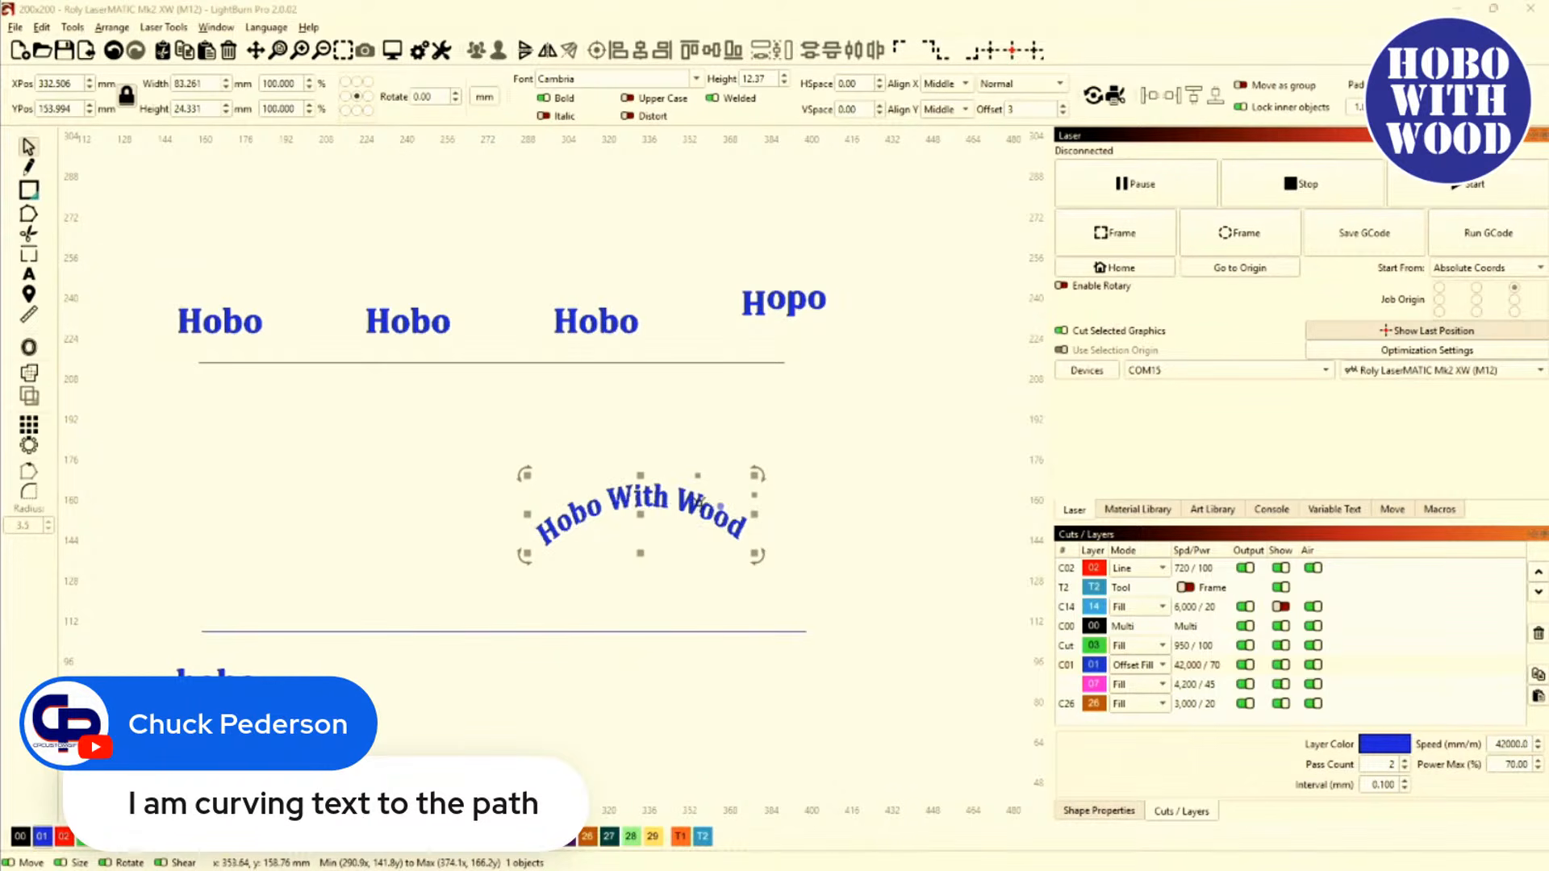
{"action": "left_click_drag", "start_coordinate": [721, 506], "coordinate": [794, 489]}
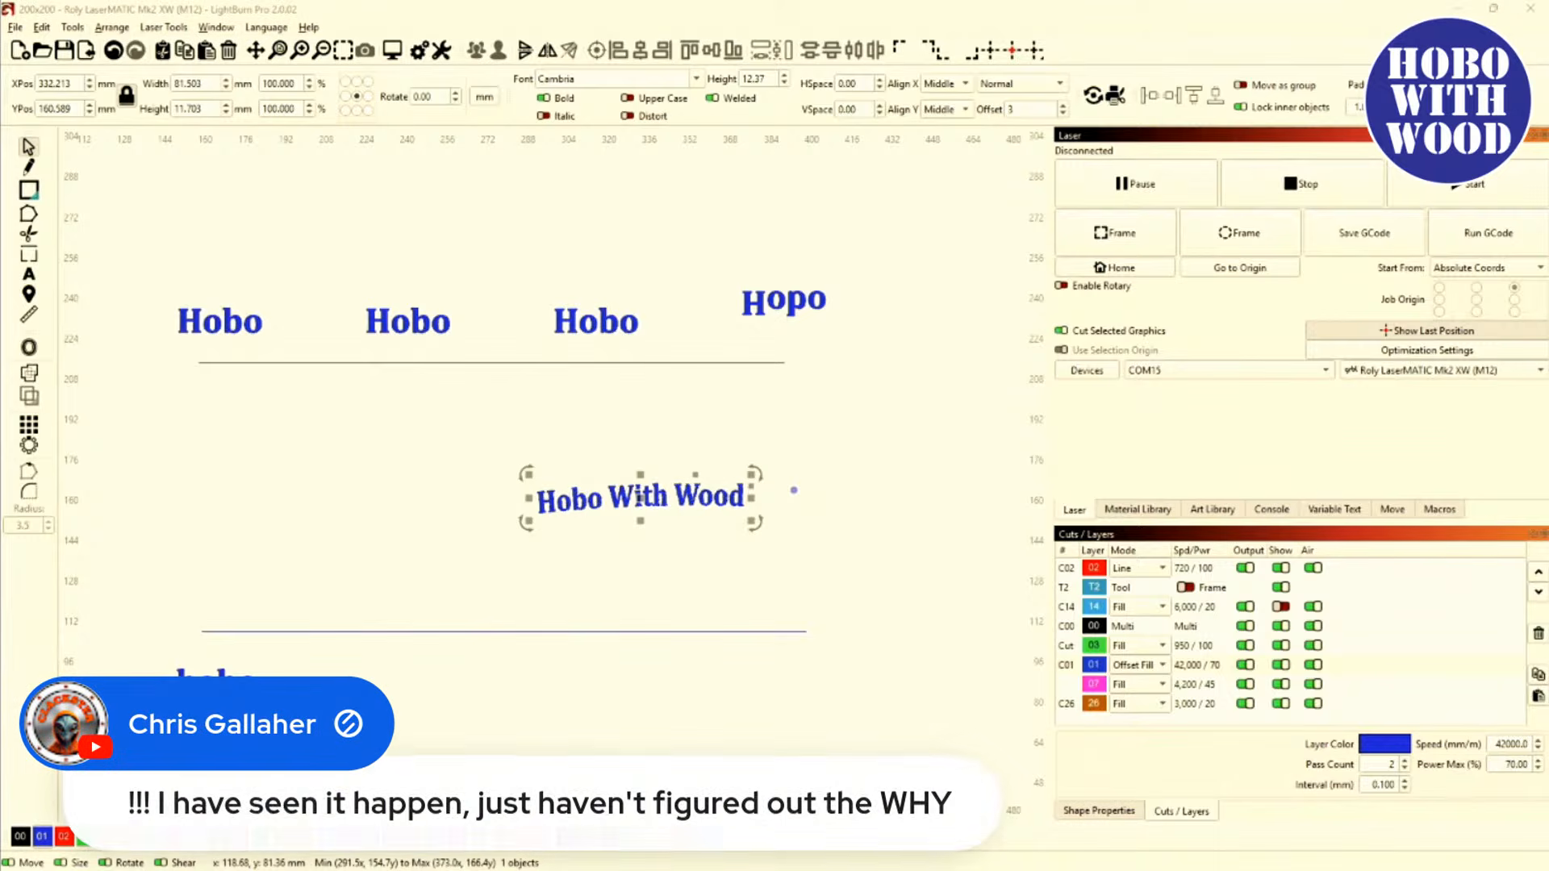
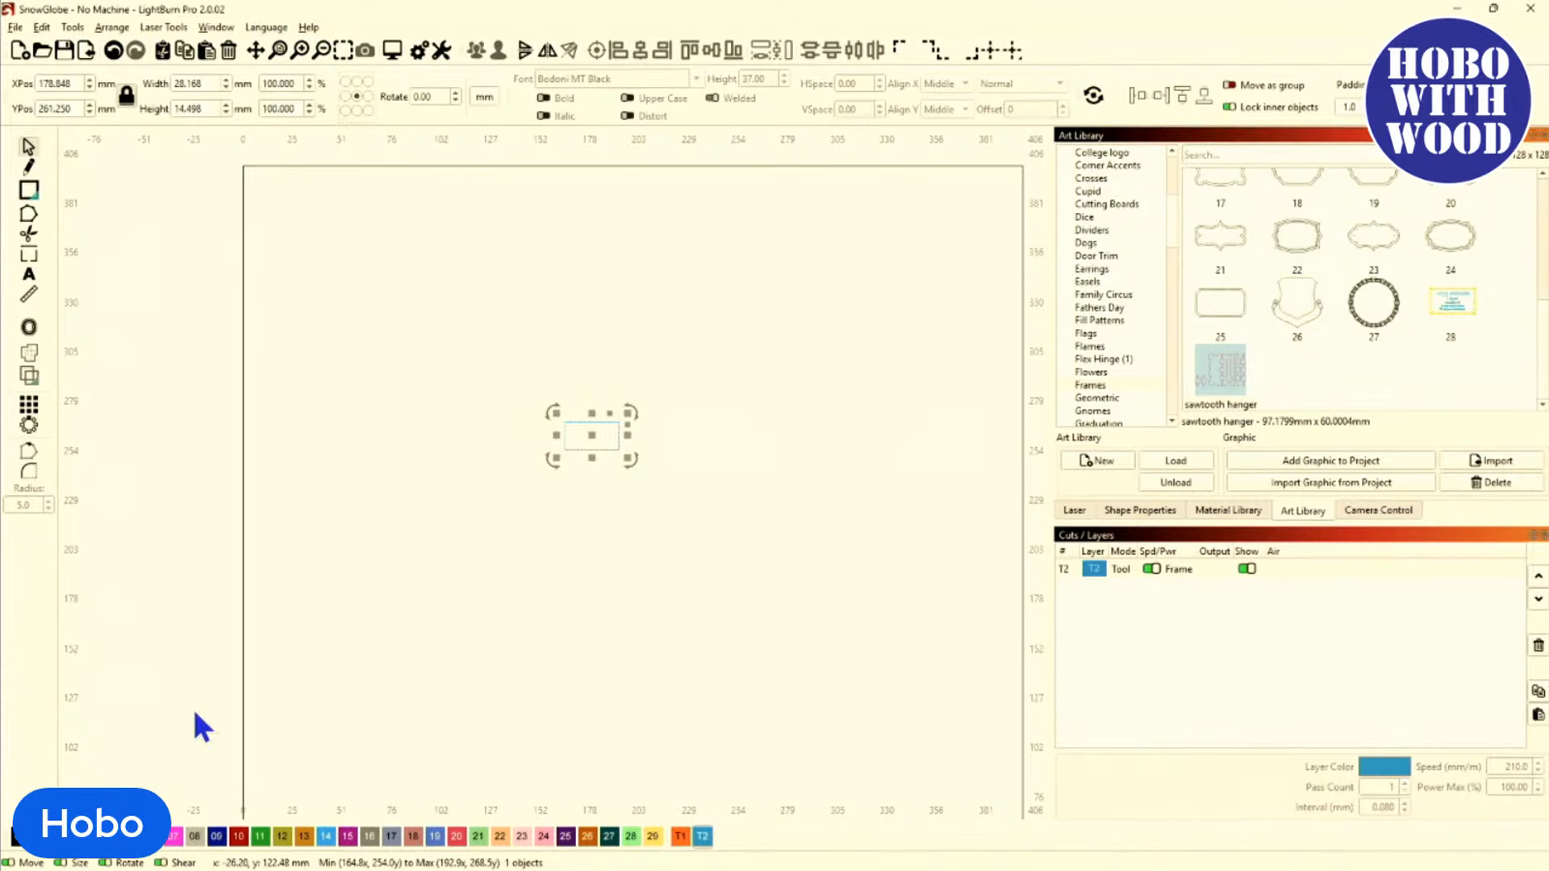
Put the small rectangle in the SnowGlobe project on red layer 02 and check that layer's cut settings.
{"action": "left_click", "coordinate": [64, 835]}
{"action": "scroll", "coordinate": [595, 504], "scroll_direction": "up", "scroll_amount": 8}
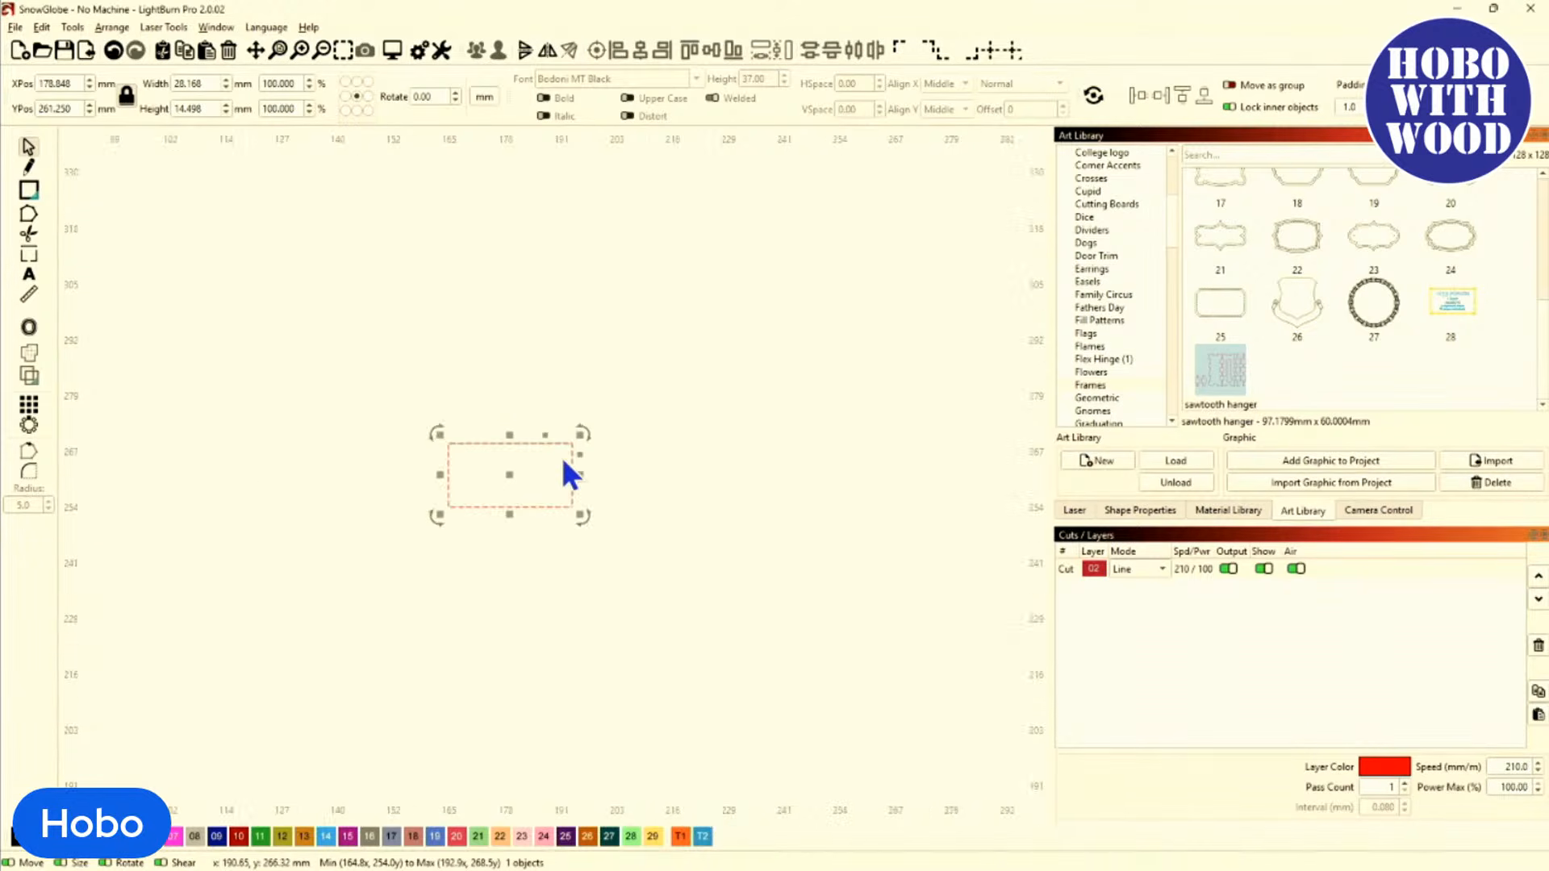
{"action": "double_click", "coordinate": [1062, 568]}
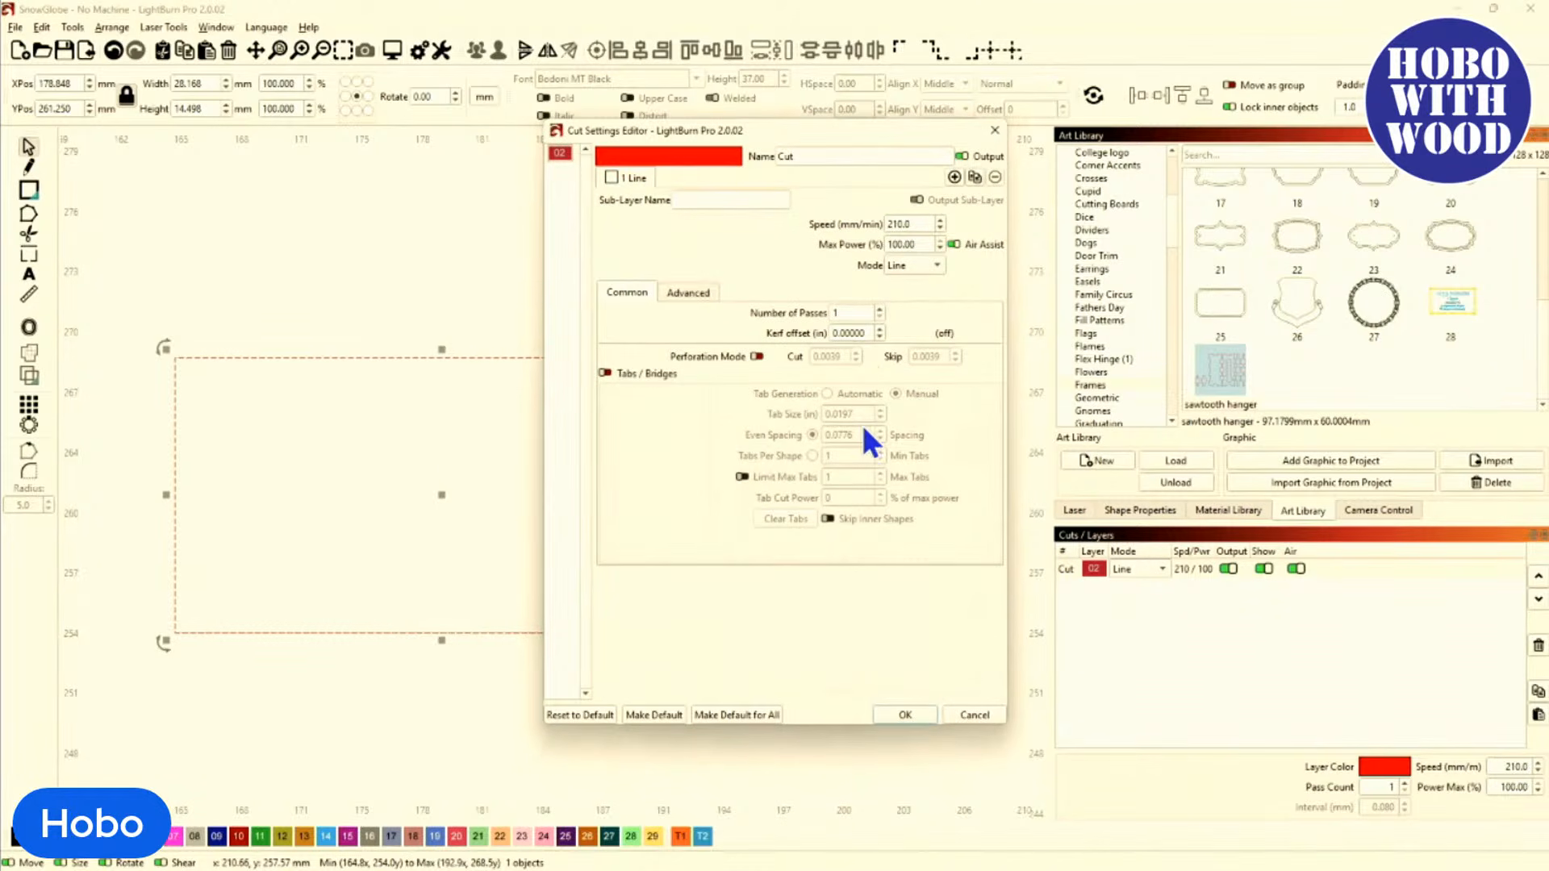
{"action": "left_click", "coordinate": [896, 715]}
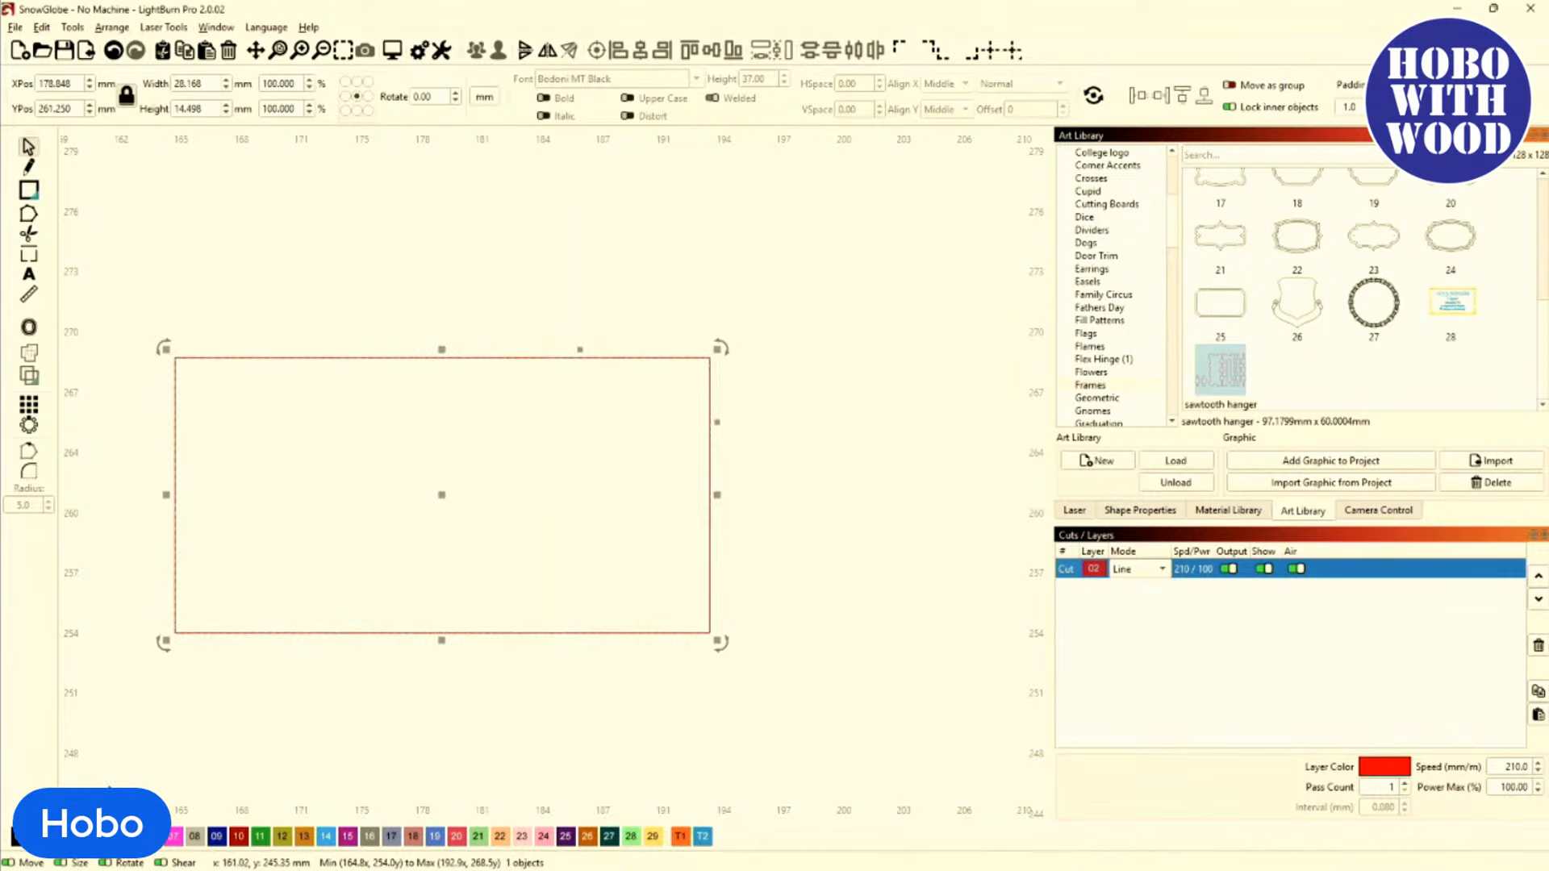
Duplicate the rectangle in place onto layers 03 and 04, and set layer 03 and layer 04's first sub-layer to Line mode.
{"action": "left_click", "coordinate": [88, 836]}
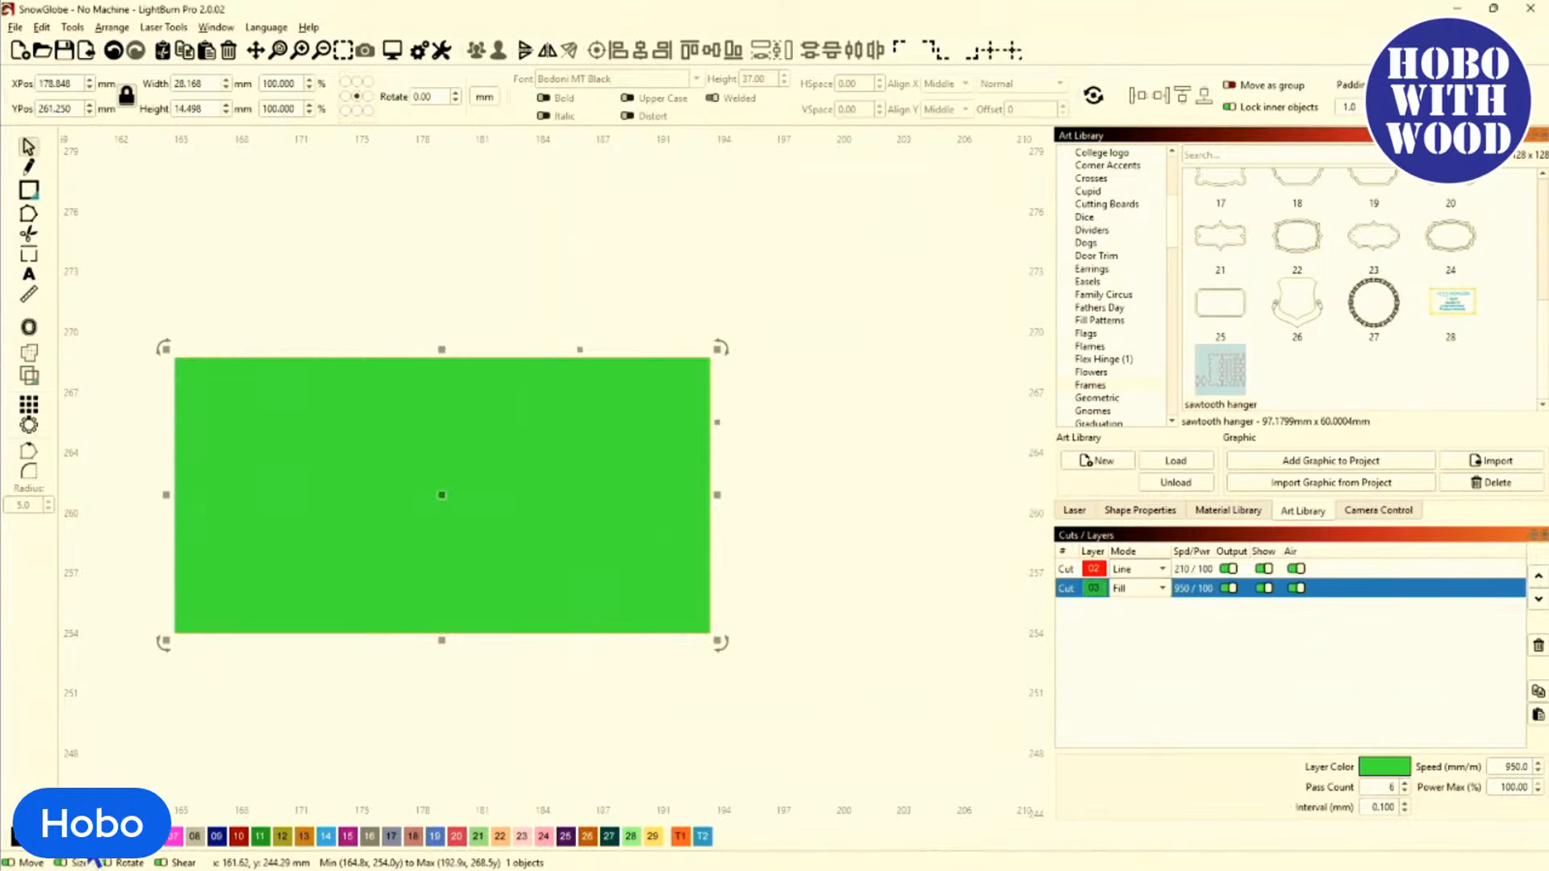
{"action": "left_click", "coordinate": [1136, 570]}
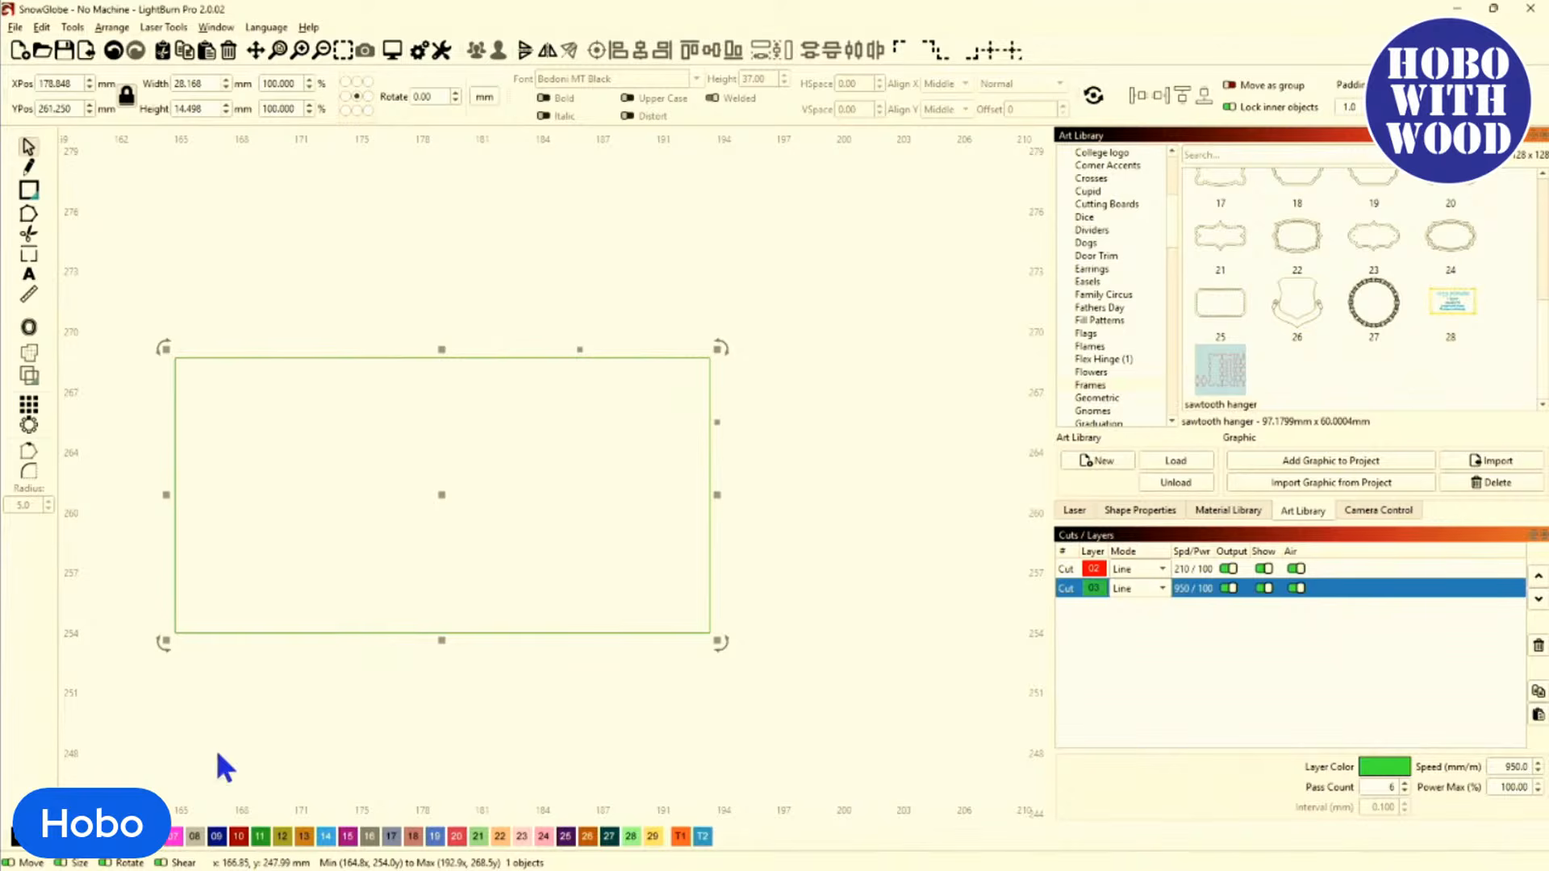
{"action": "left_click", "coordinate": [110, 841]}
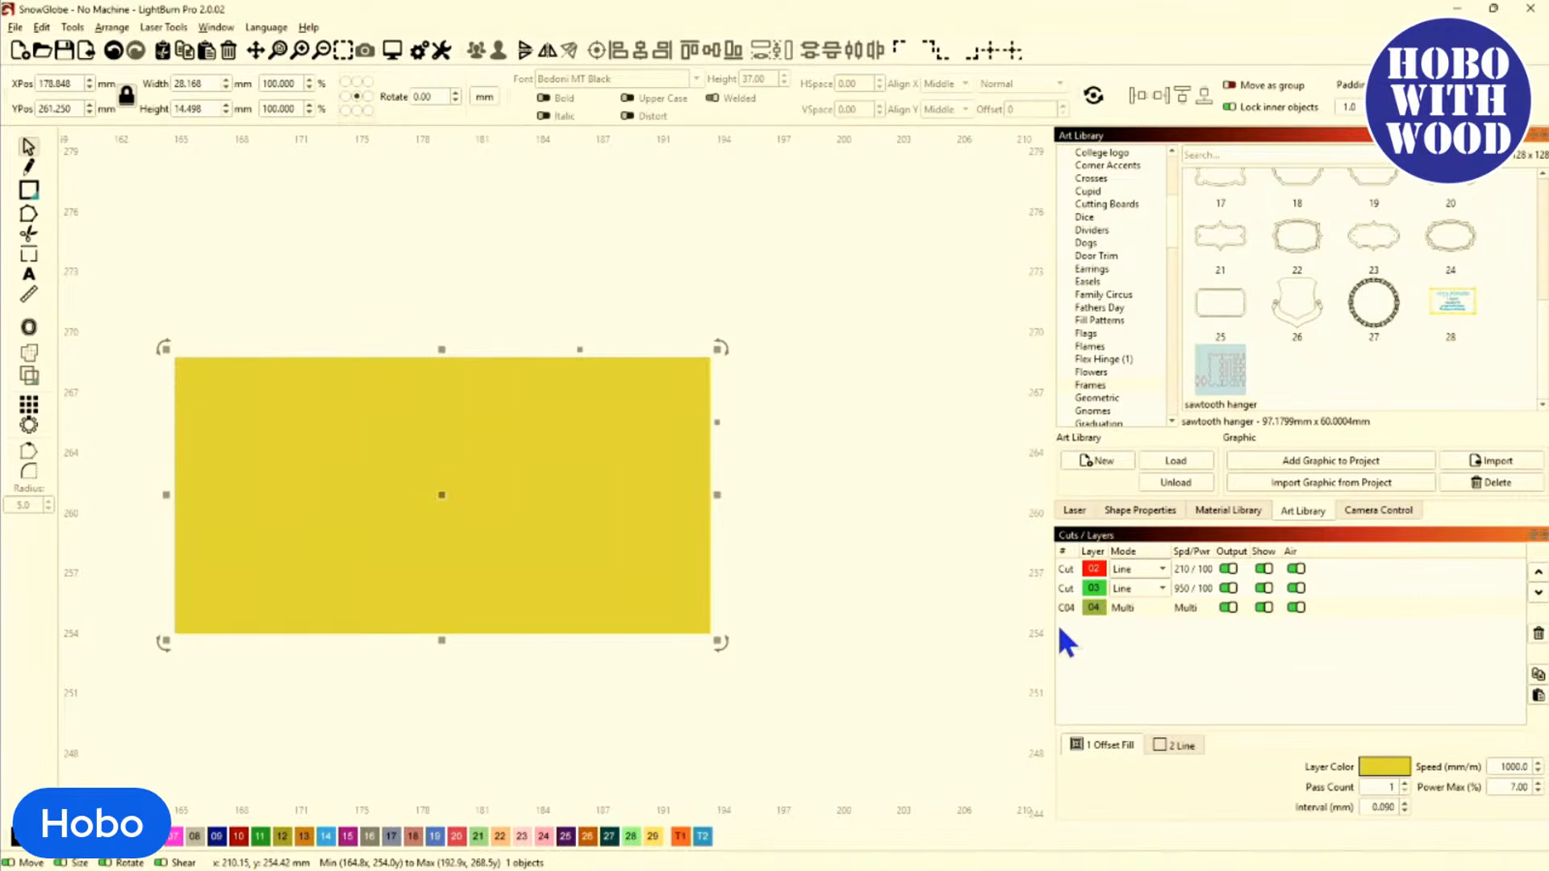
{"action": "double_click", "coordinate": [1139, 605]}
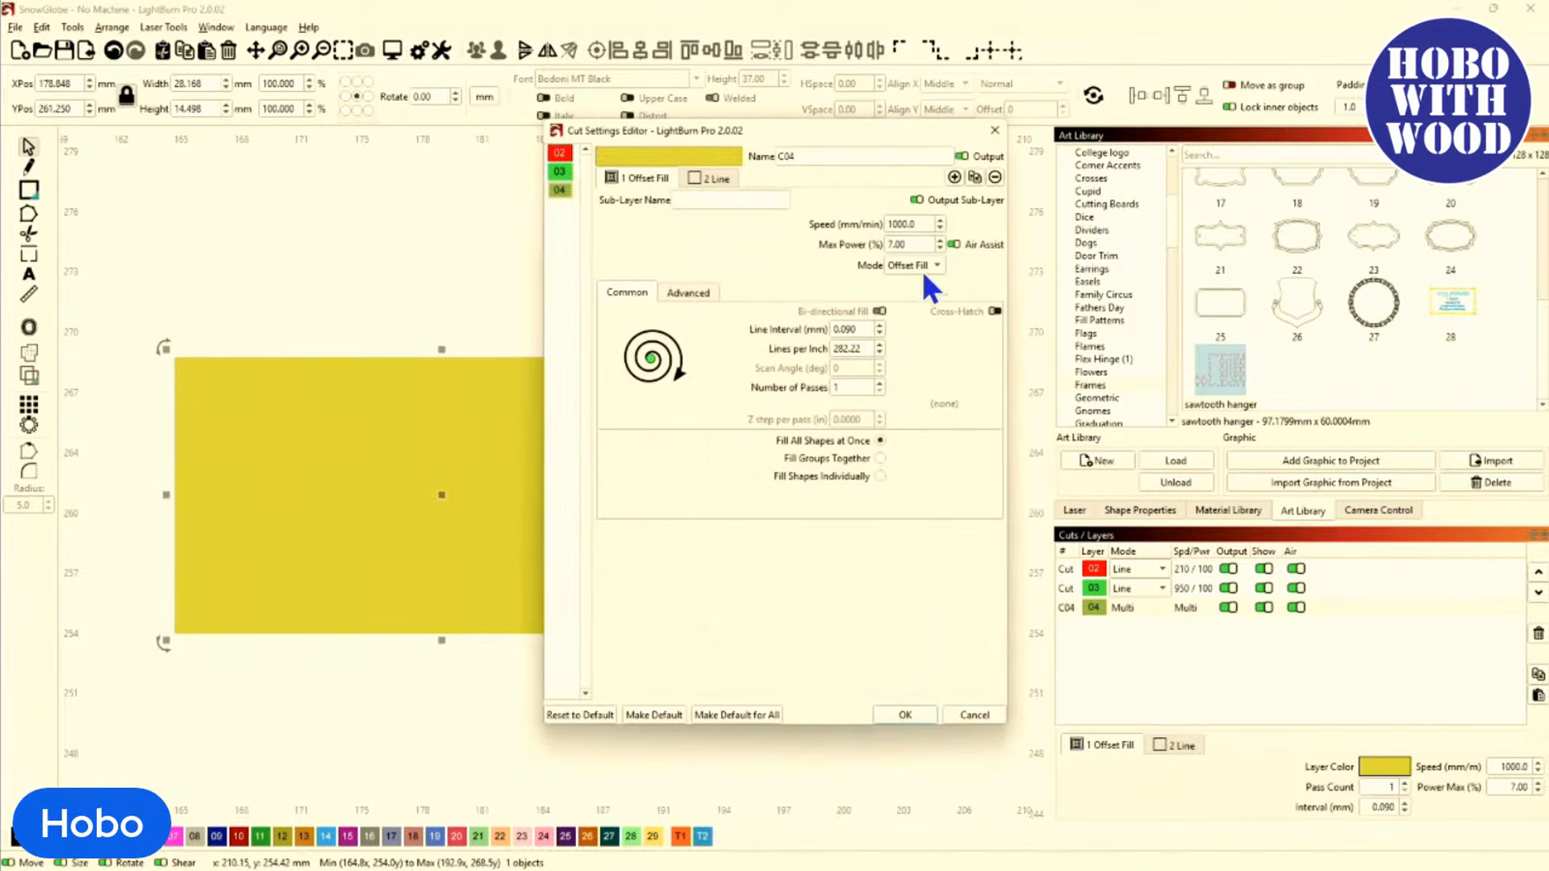
{"action": "left_click", "coordinate": [918, 230]}
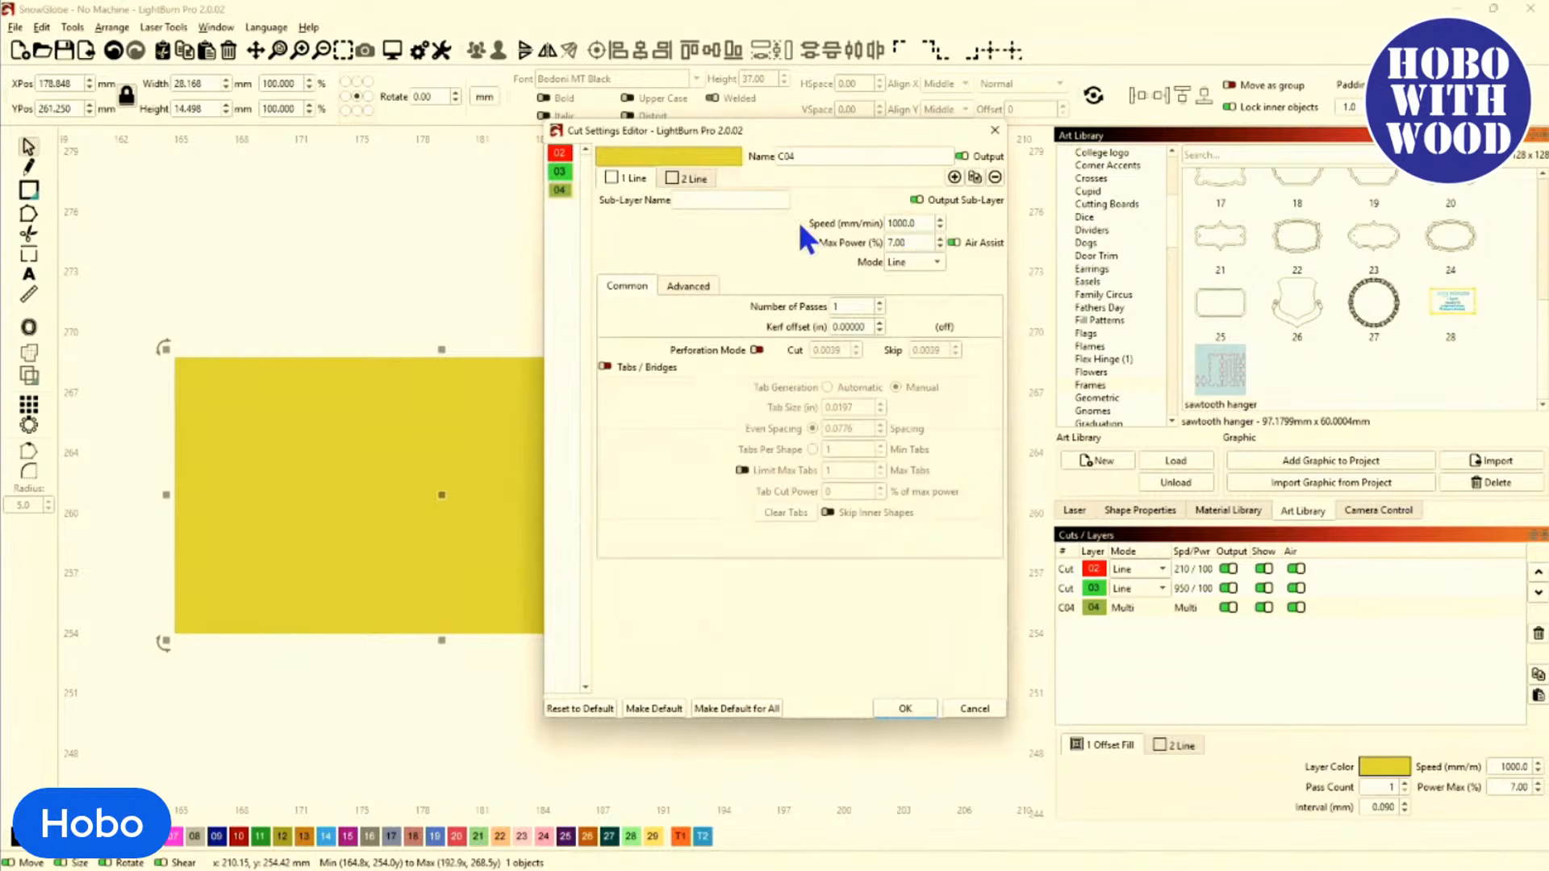
Set layer 03's kerf offset to 0.065 in and its number of passes to 1.
{"action": "left_click", "coordinate": [565, 172]}
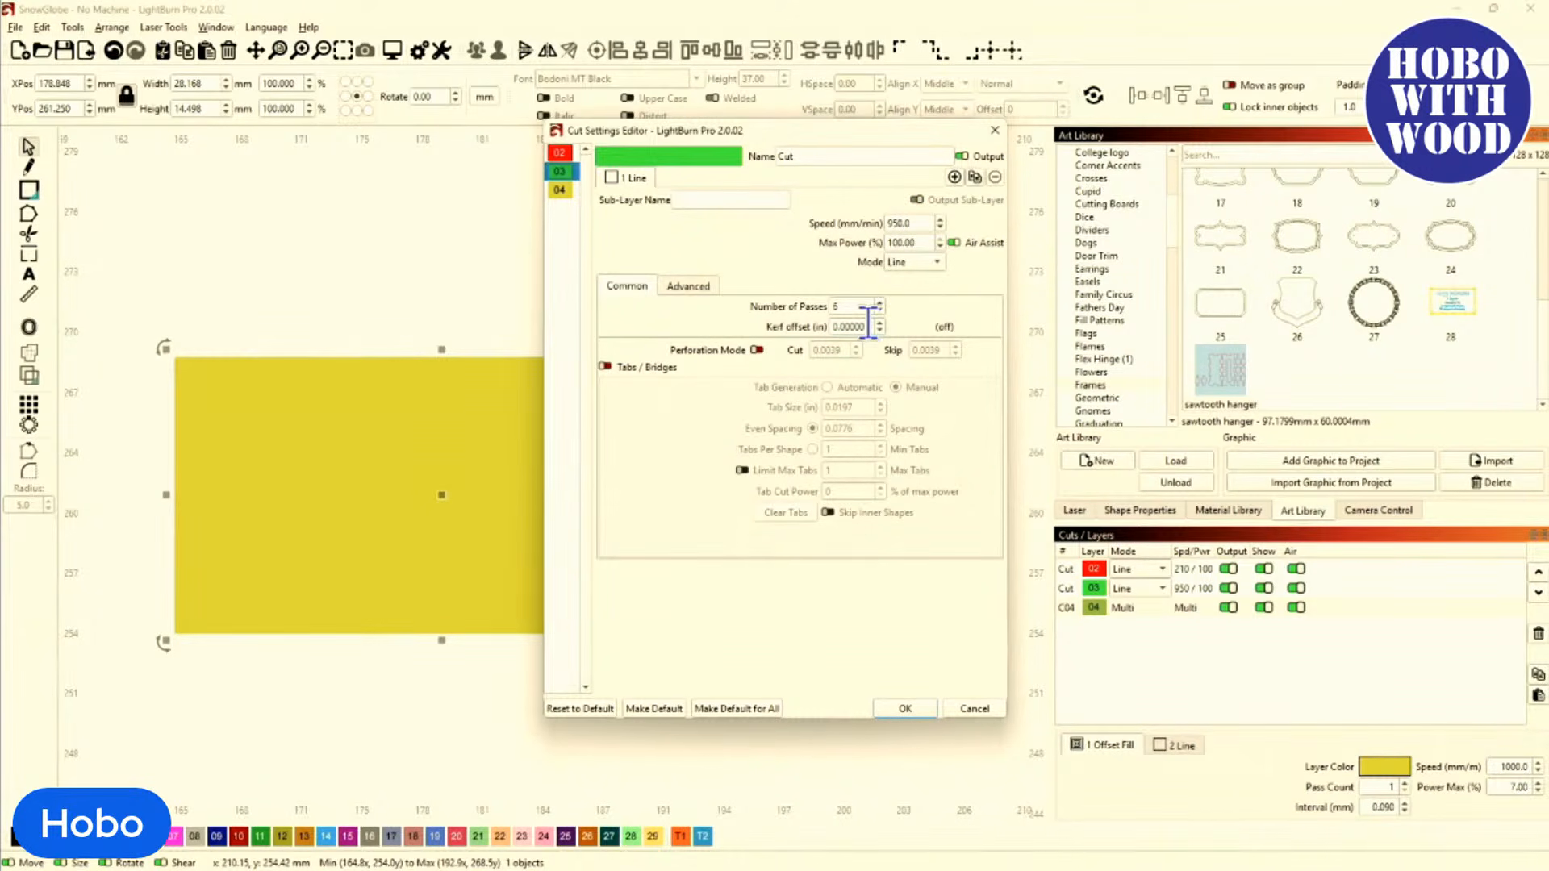
{"action": "left_click_drag", "start_coordinate": [869, 326], "coordinate": [821, 326]}
{"action": "type", "text": ".0"}
{"action": "type", "text": "7"}
{"action": "key", "text": "BackSpace"}
{"action": "type", "text": "65"}
{"action": "left_click_drag", "start_coordinate": [858, 308], "coordinate": [776, 308]}
{"action": "type", "text": "1"}
Set the kerf offset of layer 04's first line sub-layer to -0.125 in and apply the cut settings.
{"action": "left_click", "coordinate": [559, 190]}
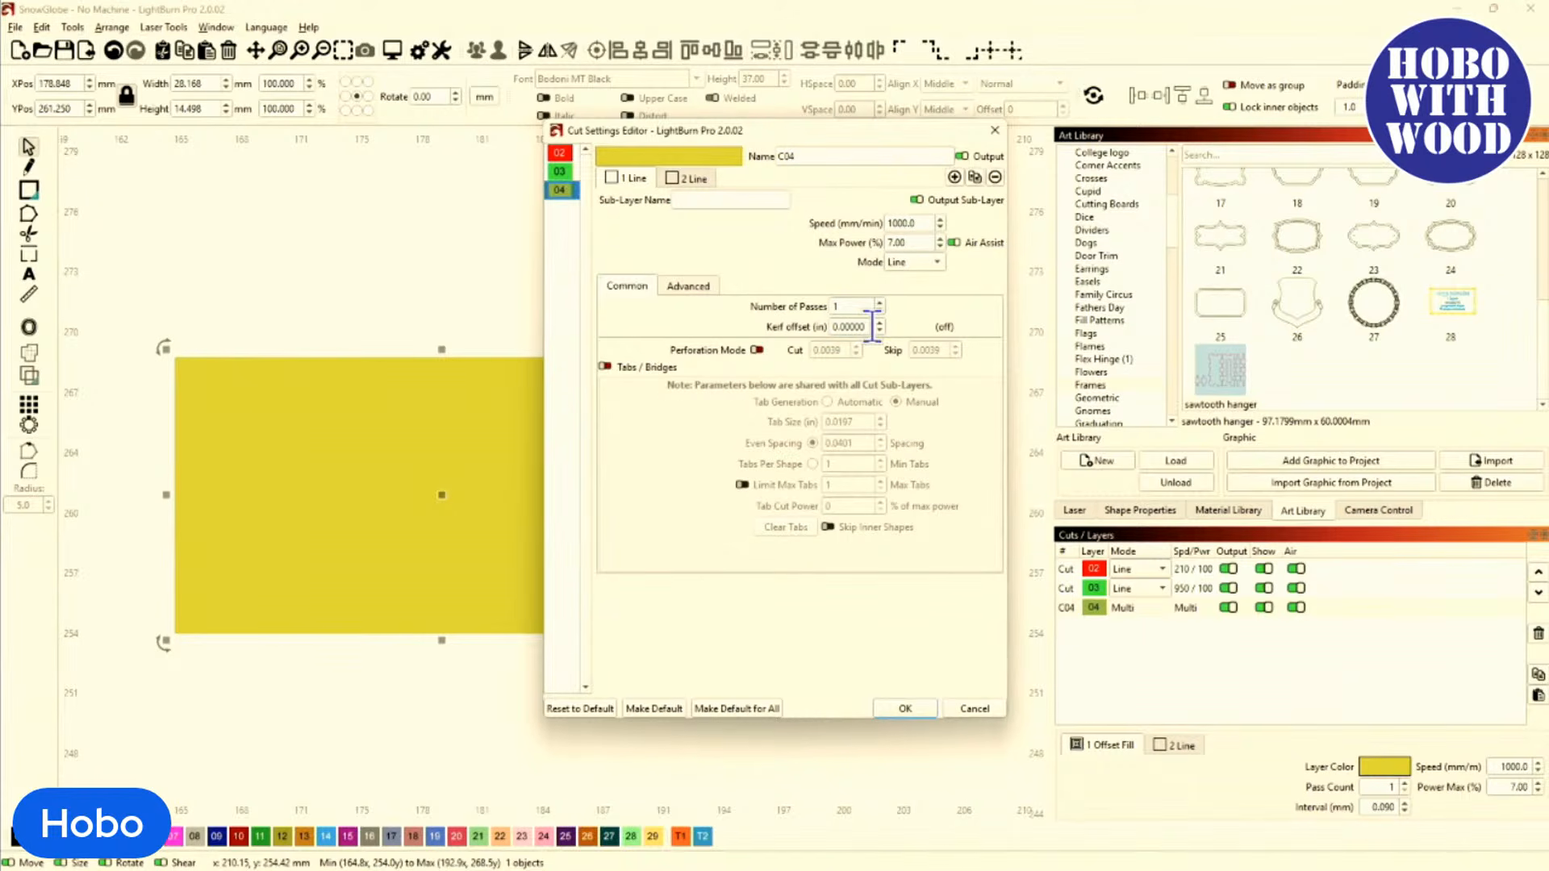
{"action": "left_click_drag", "start_coordinate": [872, 326], "coordinate": [806, 327]}
{"action": "left_click_drag", "start_coordinate": [837, 327], "coordinate": [861, 325]}
{"action": "double_click", "coordinate": [862, 326]}
{"action": "type", "text": ".13"}
{"action": "key", "text": "BackSpace"}
{"action": "type", "text": "25"}
{"action": "key", "text": "BackSpace"}
{"action": "key", "text": "BackSpace"}
{"action": "key", "text": "BackSpace"}
{"action": "key", "text": "BackSpace"}
{"action": "type", "text": "-.125"}
{"action": "left_click", "coordinate": [903, 710]}
Reopen layer 03's cut settings to check the kerf offset and its direction.
{"action": "scroll", "coordinate": [564, 609], "scroll_direction": "down", "scroll_amount": 3}
{"action": "scroll", "coordinate": [500, 580], "scroll_direction": "up", "scroll_amount": 3}
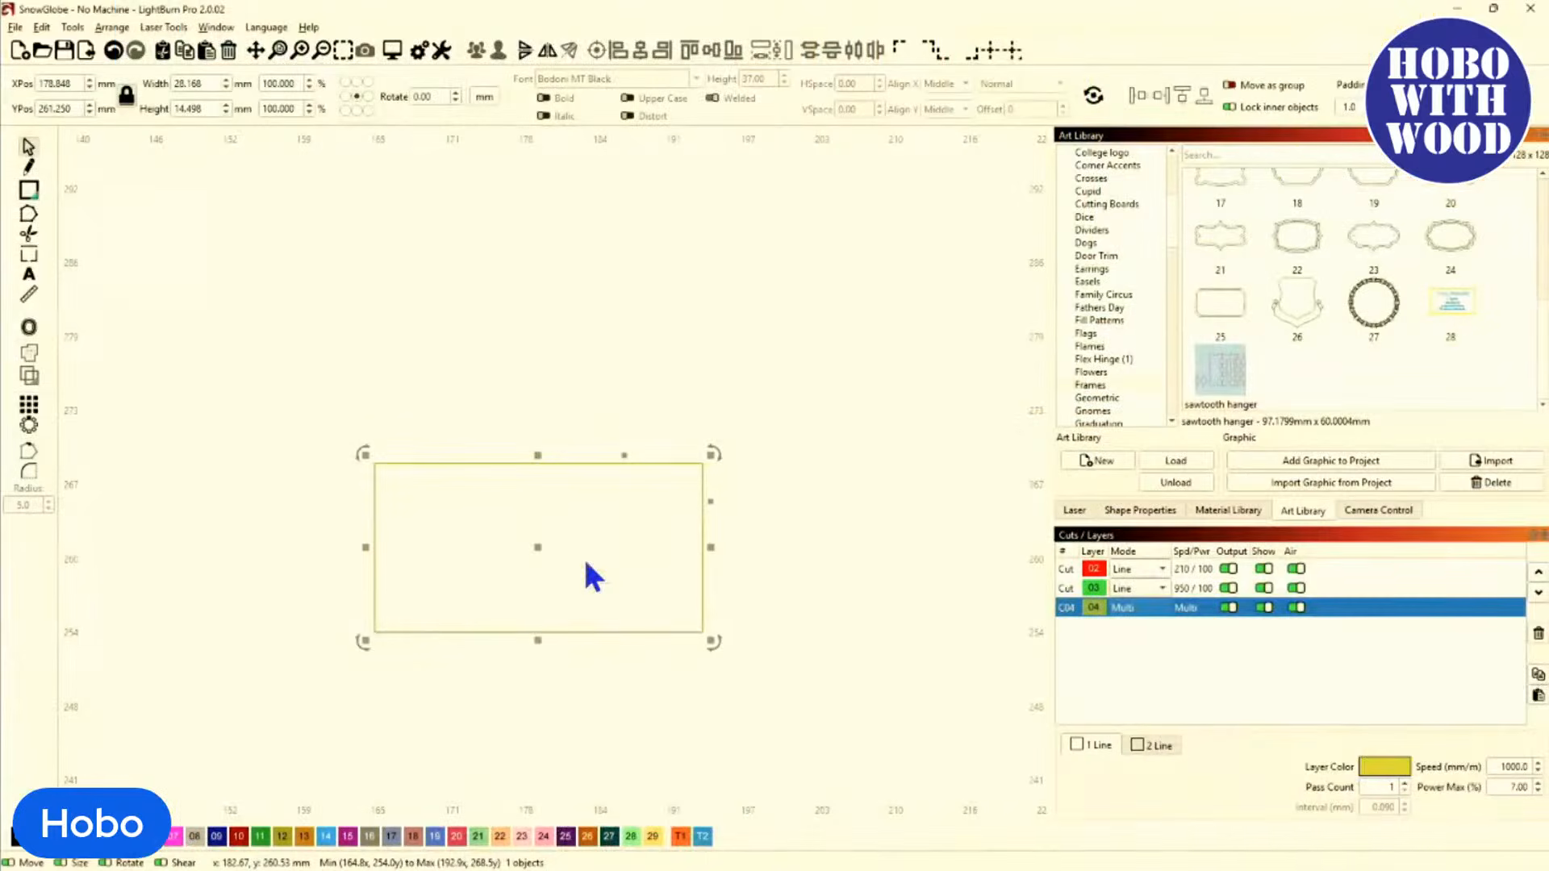
{"action": "double_click", "coordinate": [1063, 588]}
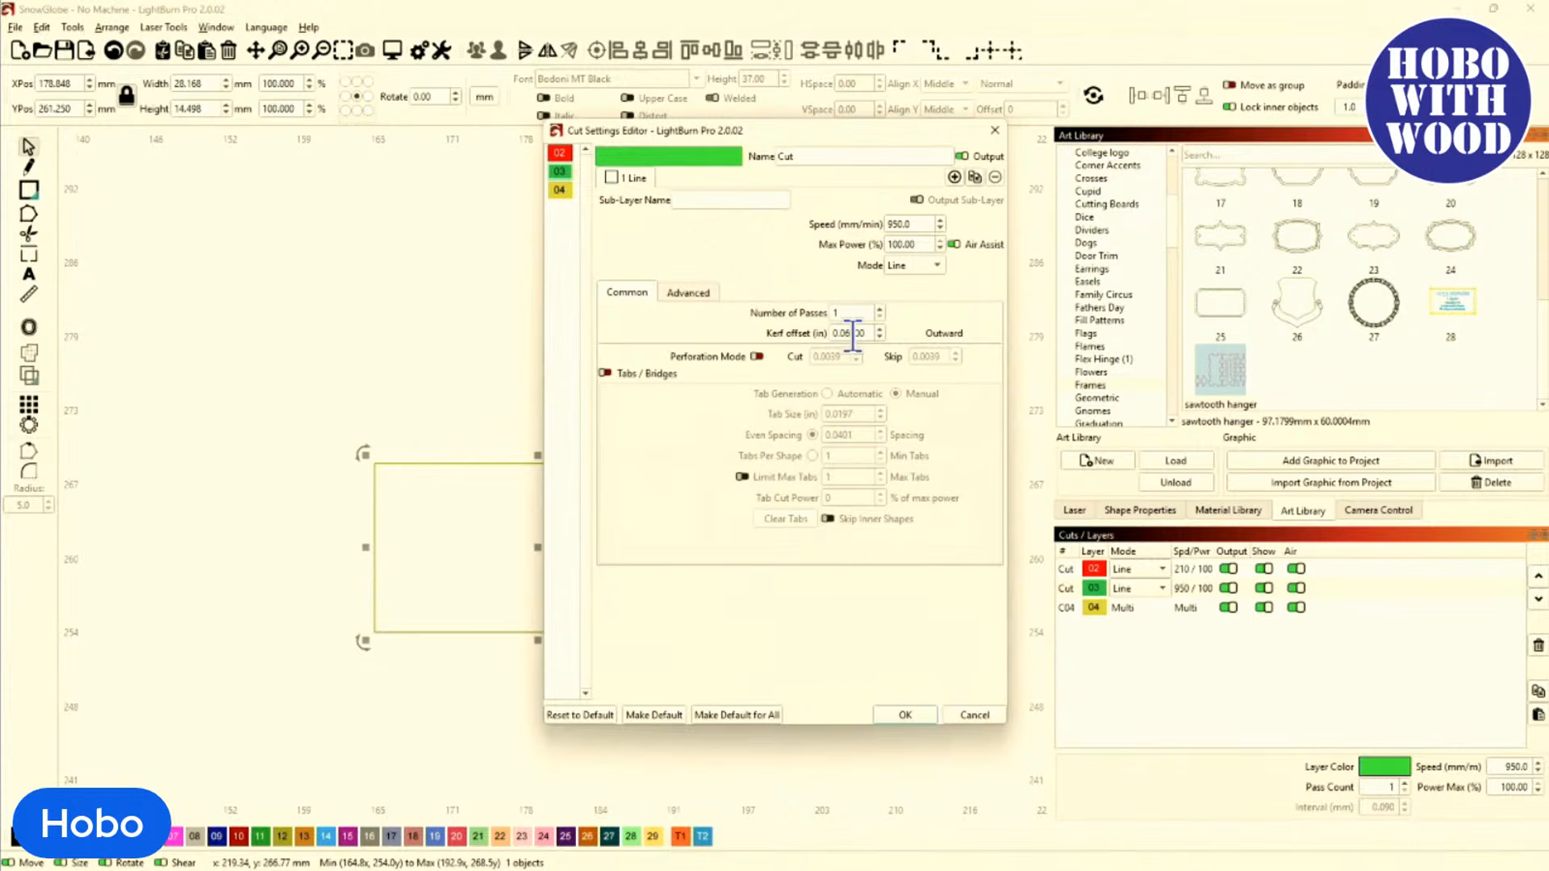
{"action": "left_click", "coordinate": [995, 132]}
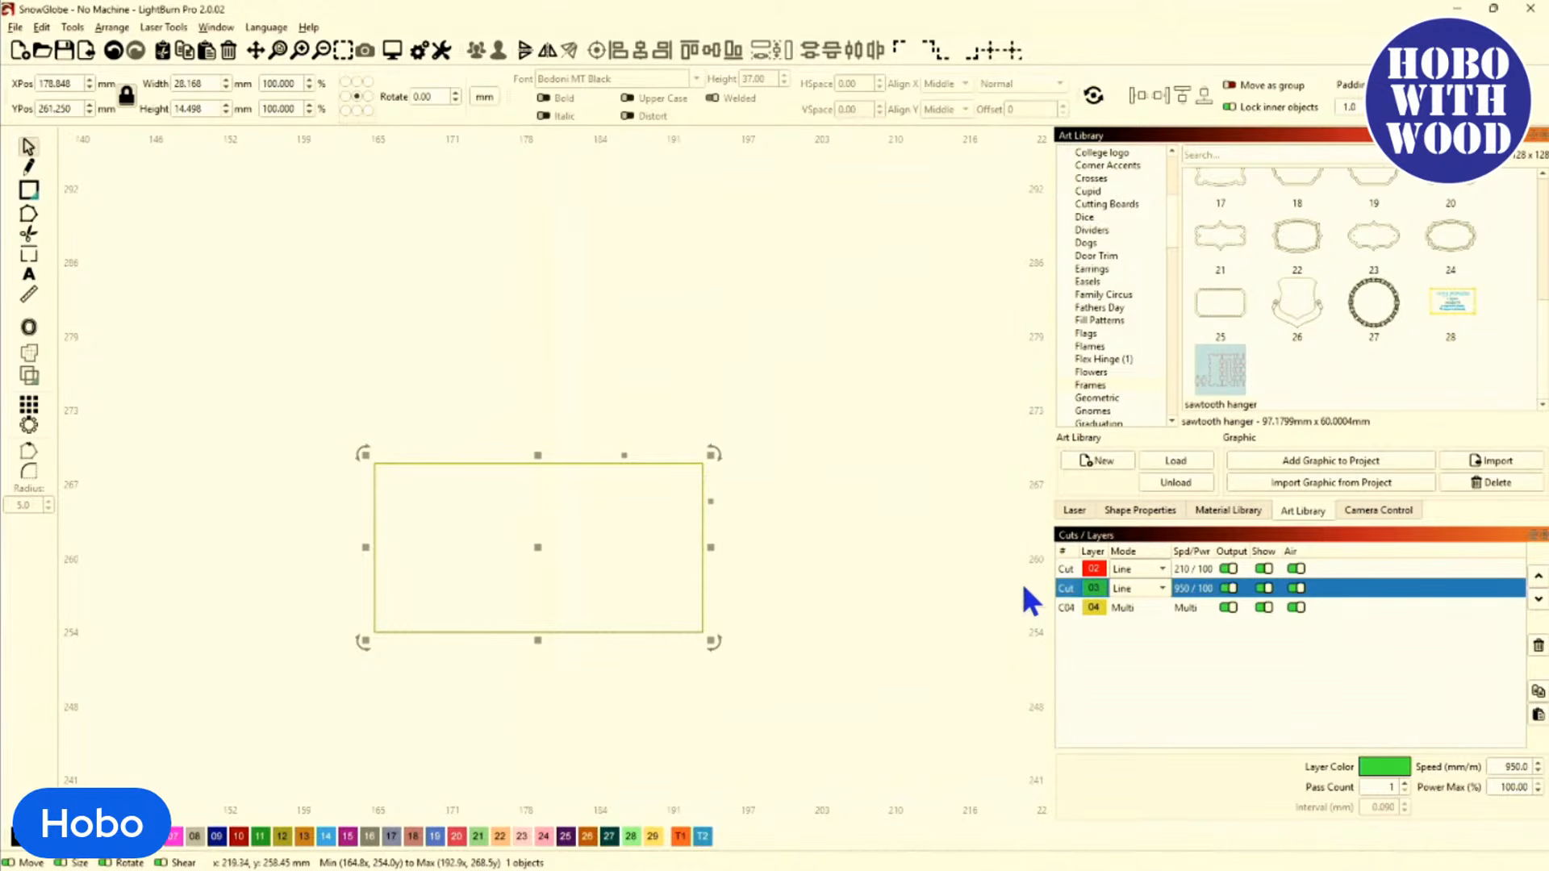
{"action": "double_click", "coordinate": [1066, 588]}
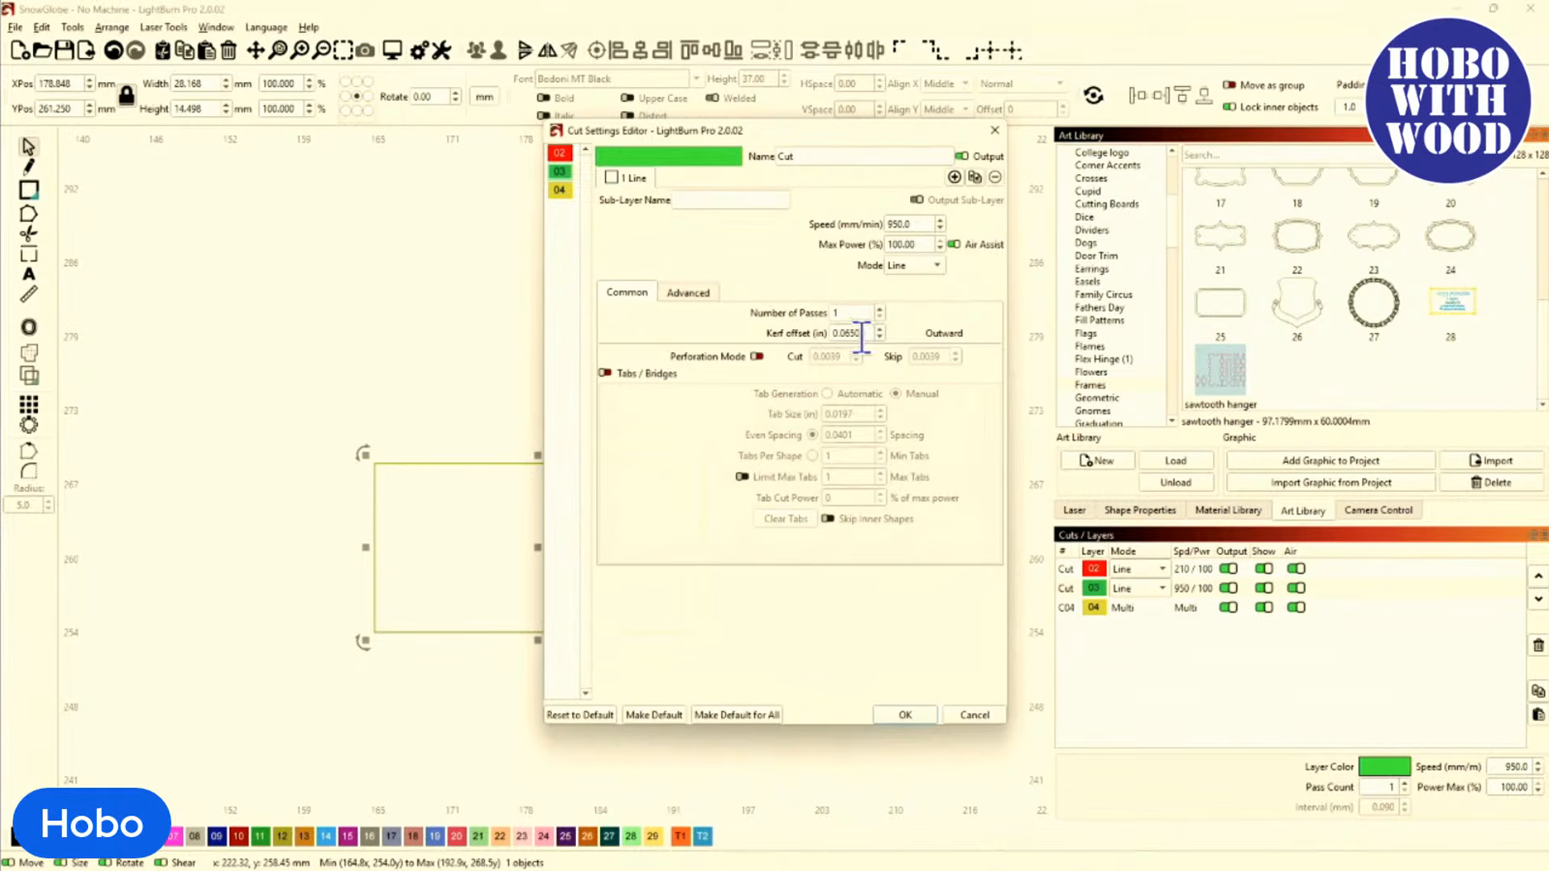
{"action": "left_click", "coordinate": [895, 715]}
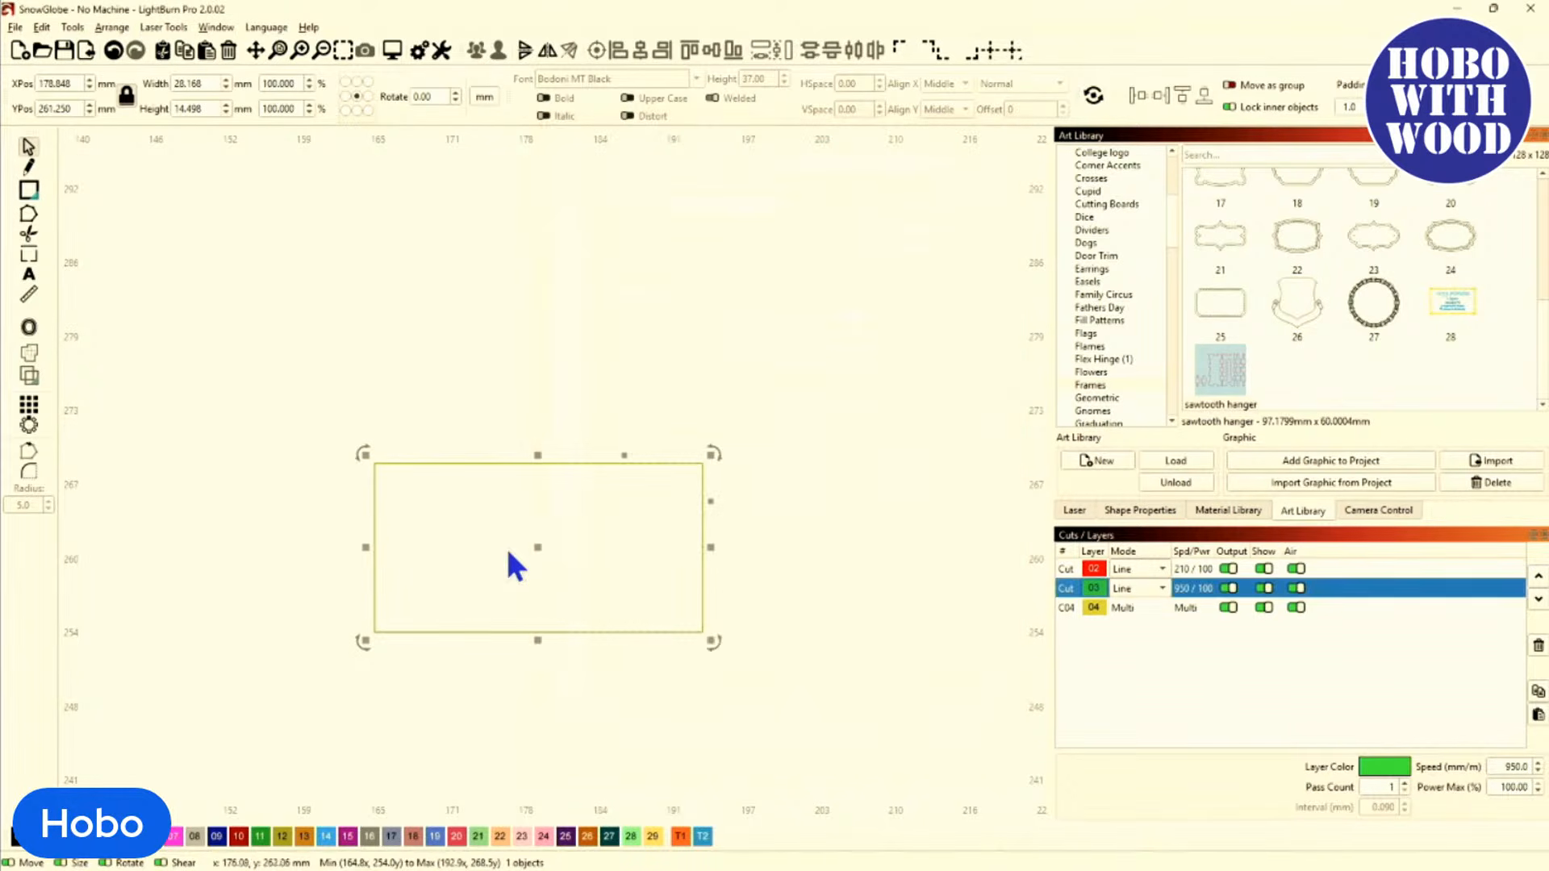
Select all three stacked rectangles and examine their offset cut paths in a full-screen preview.
{"action": "left_click_drag", "start_coordinate": [506, 547], "coordinate": [365, 454]}
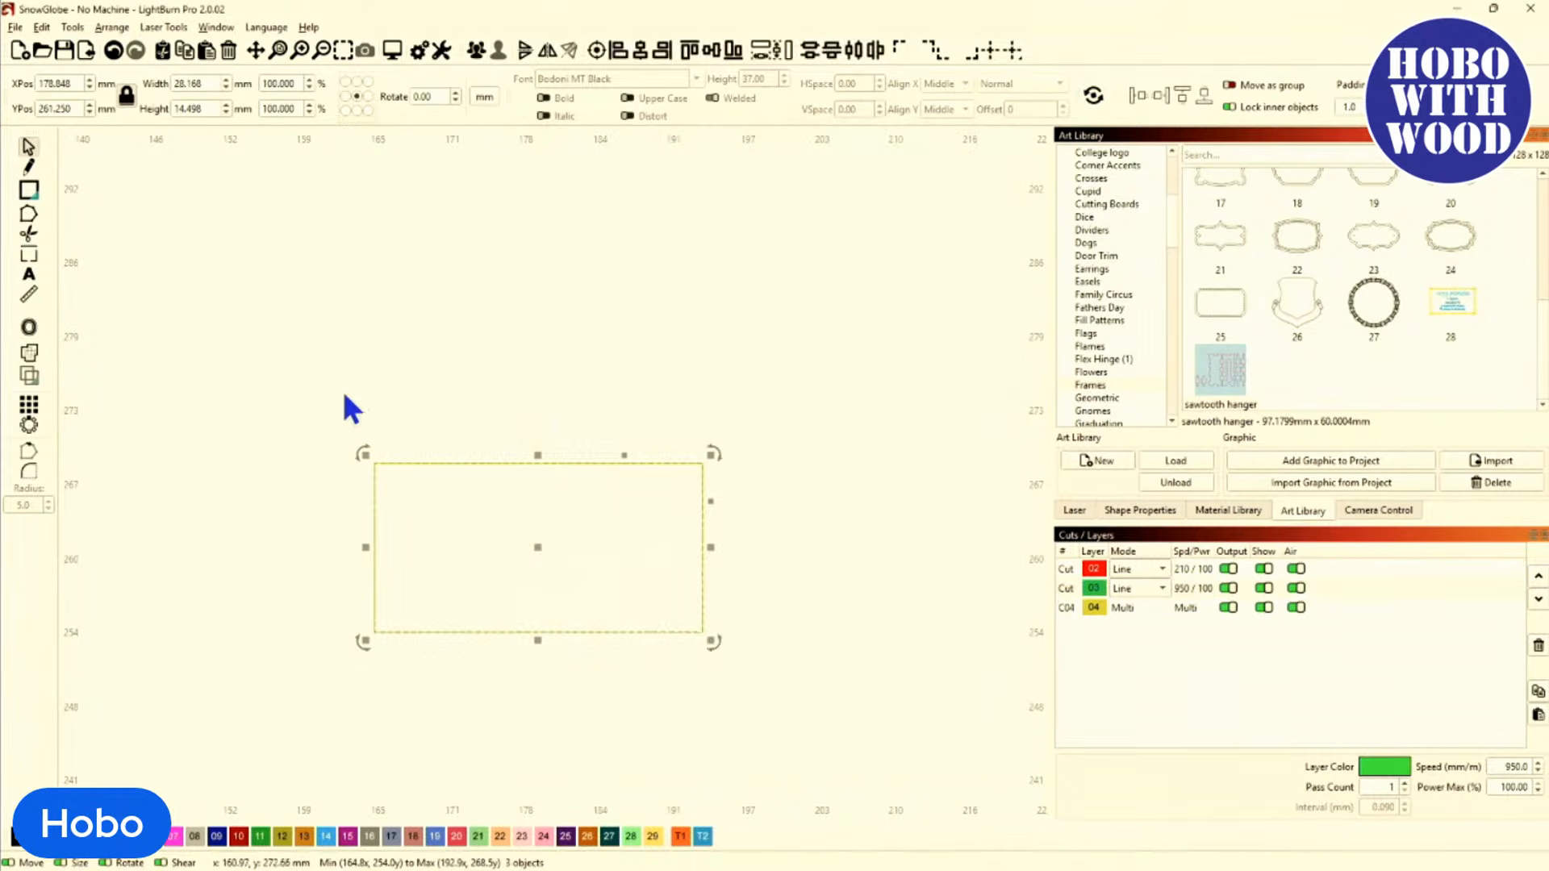
{"action": "left_click", "coordinate": [396, 52]}
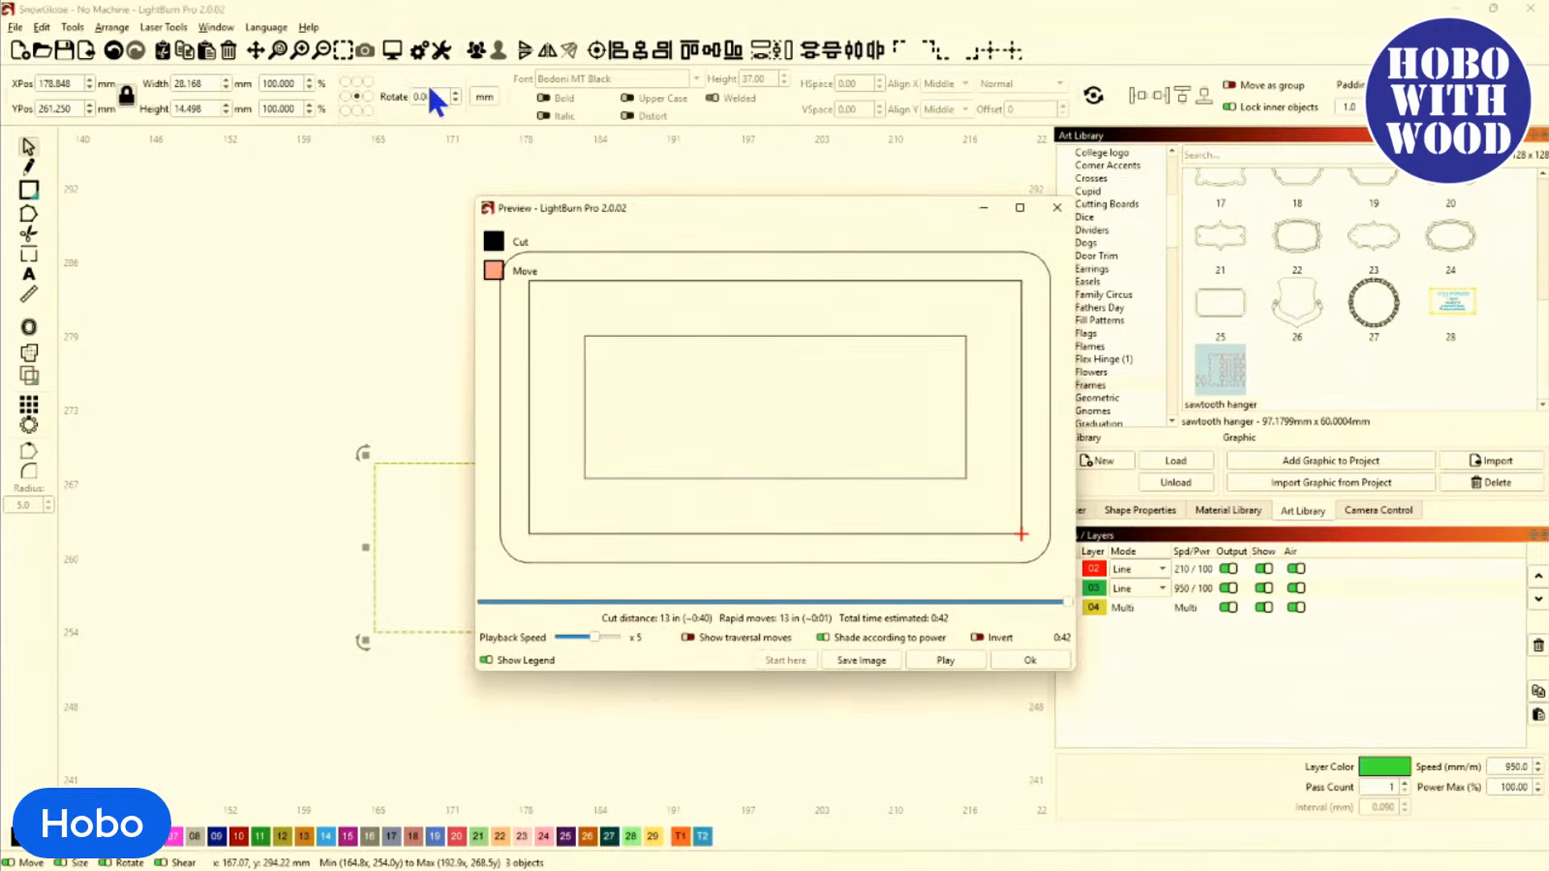
{"action": "left_click", "coordinate": [1021, 207]}
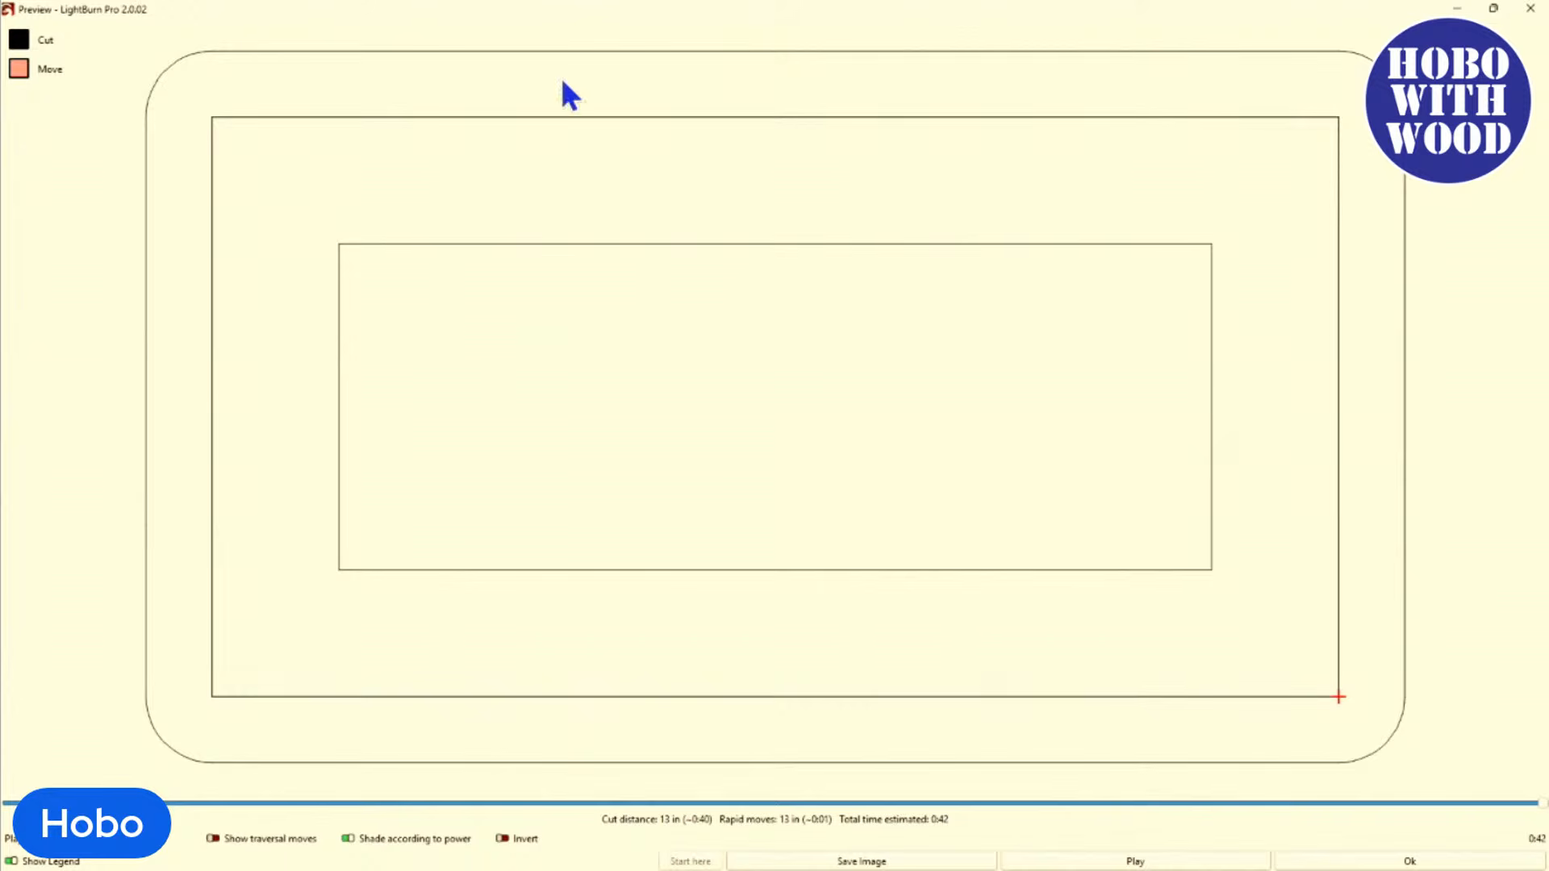
{"action": "left_click", "coordinate": [1529, 9]}
Move all three stacked rectangles to black layer 00.
{"action": "scroll", "coordinate": [851, 214], "scroll_direction": "down", "scroll_amount": 3}
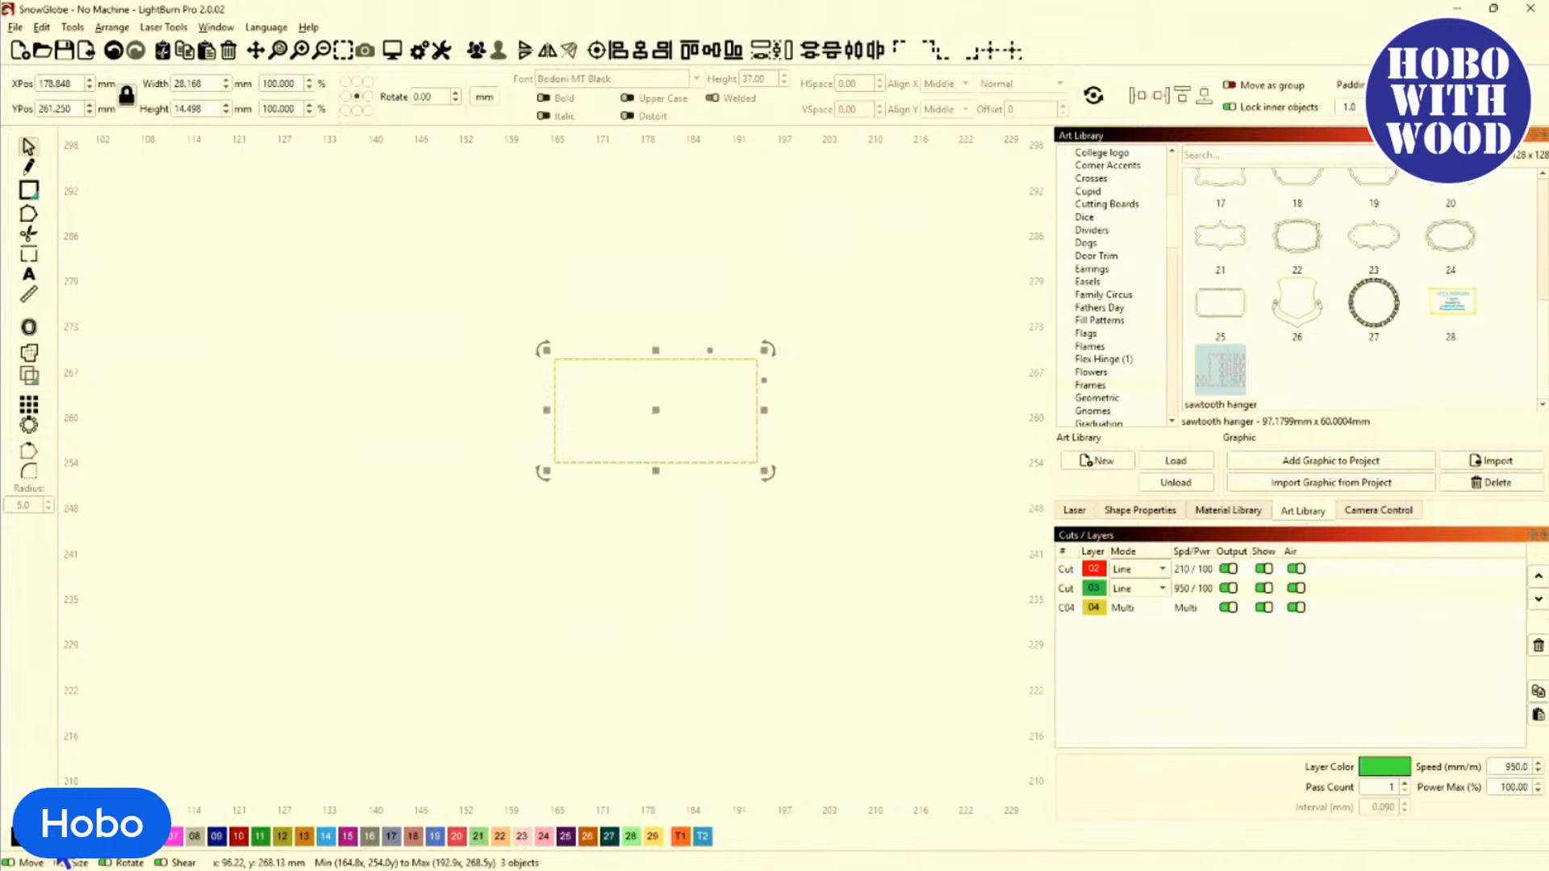
{"action": "left_click", "coordinate": [21, 836]}
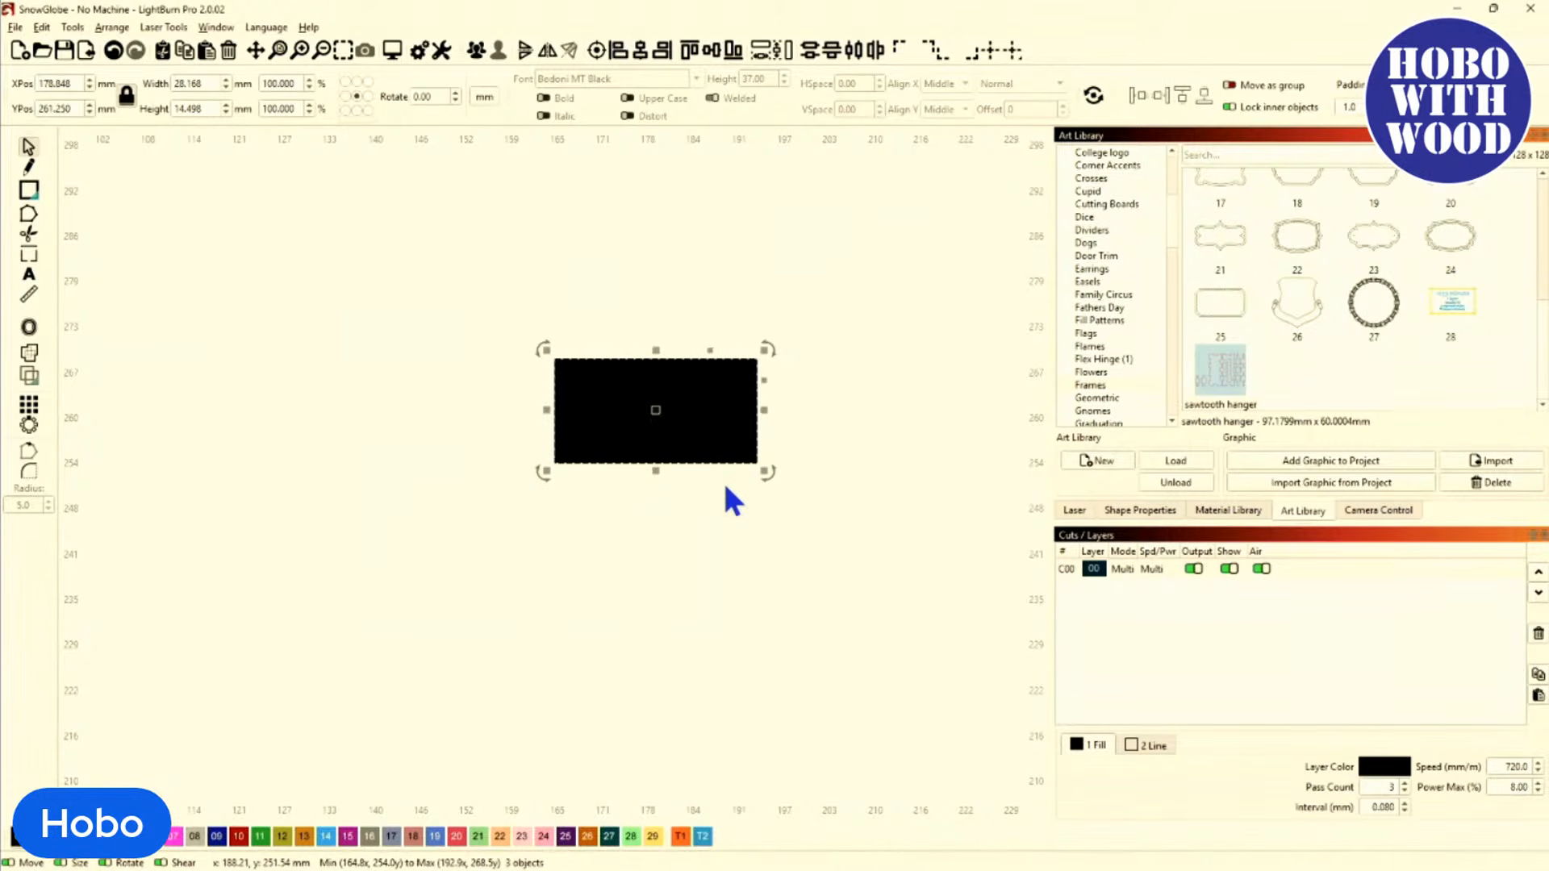
Undo the last layer change, draw a rectangle about 64 by 37 mm around the stacked rectangles, and assign it to black layer 00.
{"action": "key", "text": "ctrl+z"}
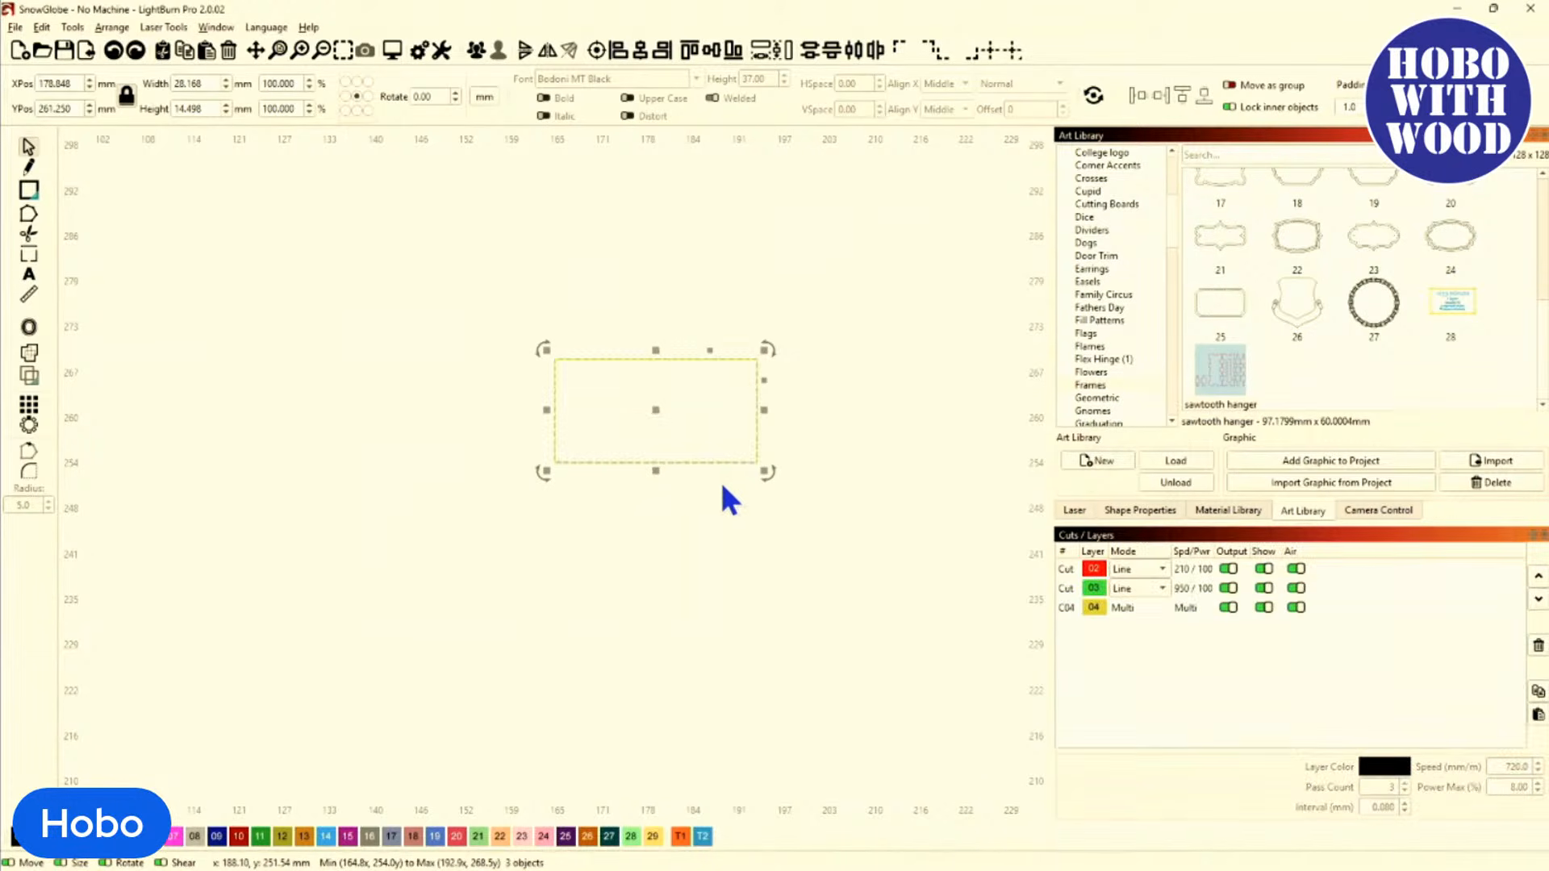
{"action": "left_click", "coordinate": [19, 192]}
{"action": "left_click_drag", "start_coordinate": [430, 282], "coordinate": [888, 543]}
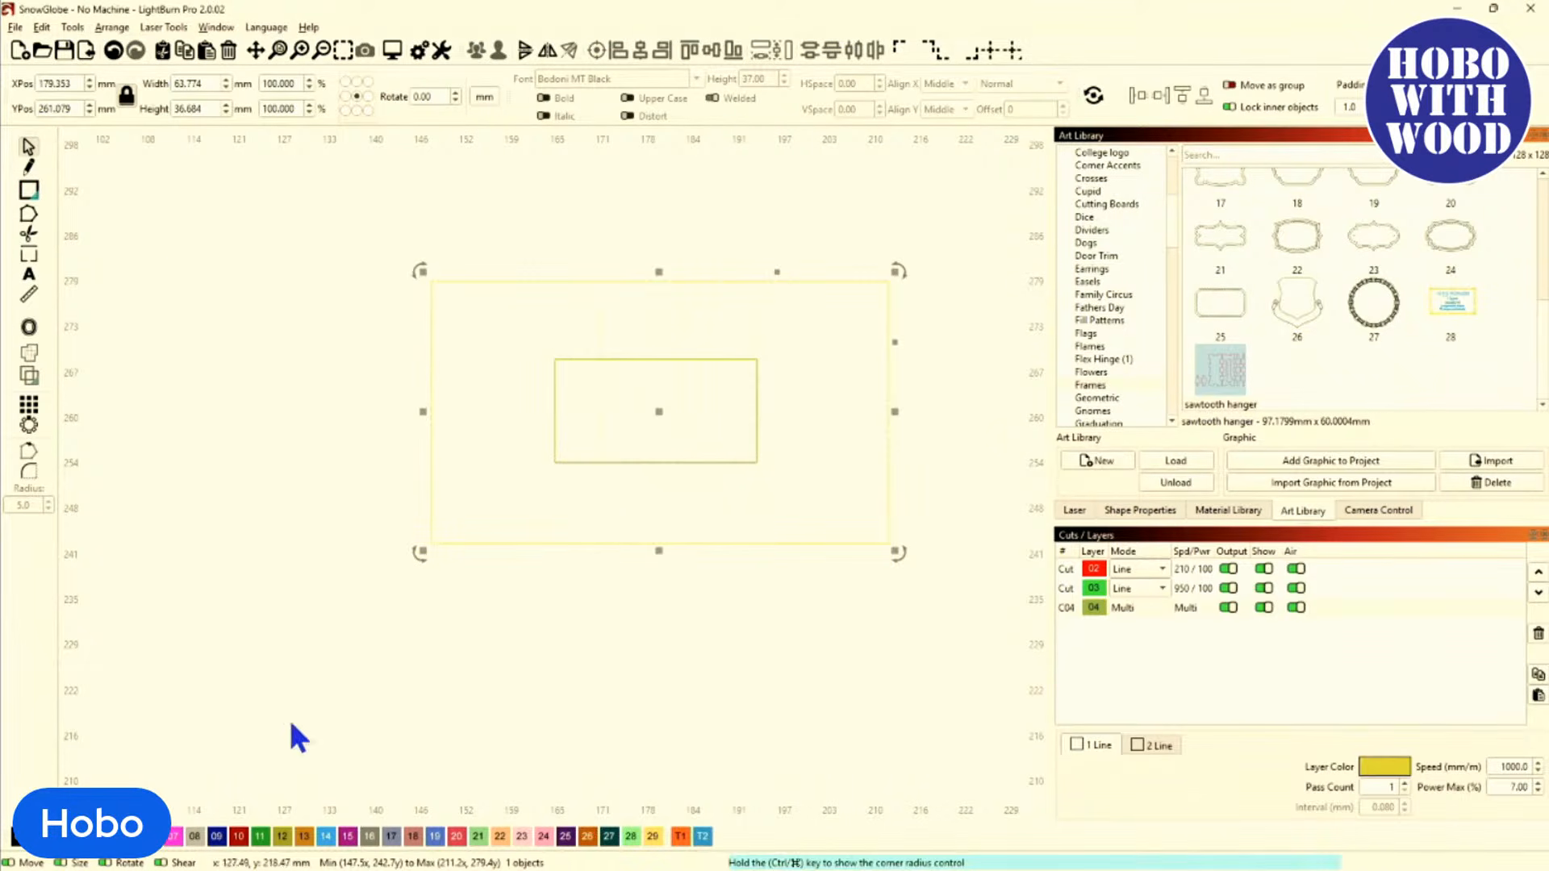
{"action": "left_click", "coordinate": [20, 837]}
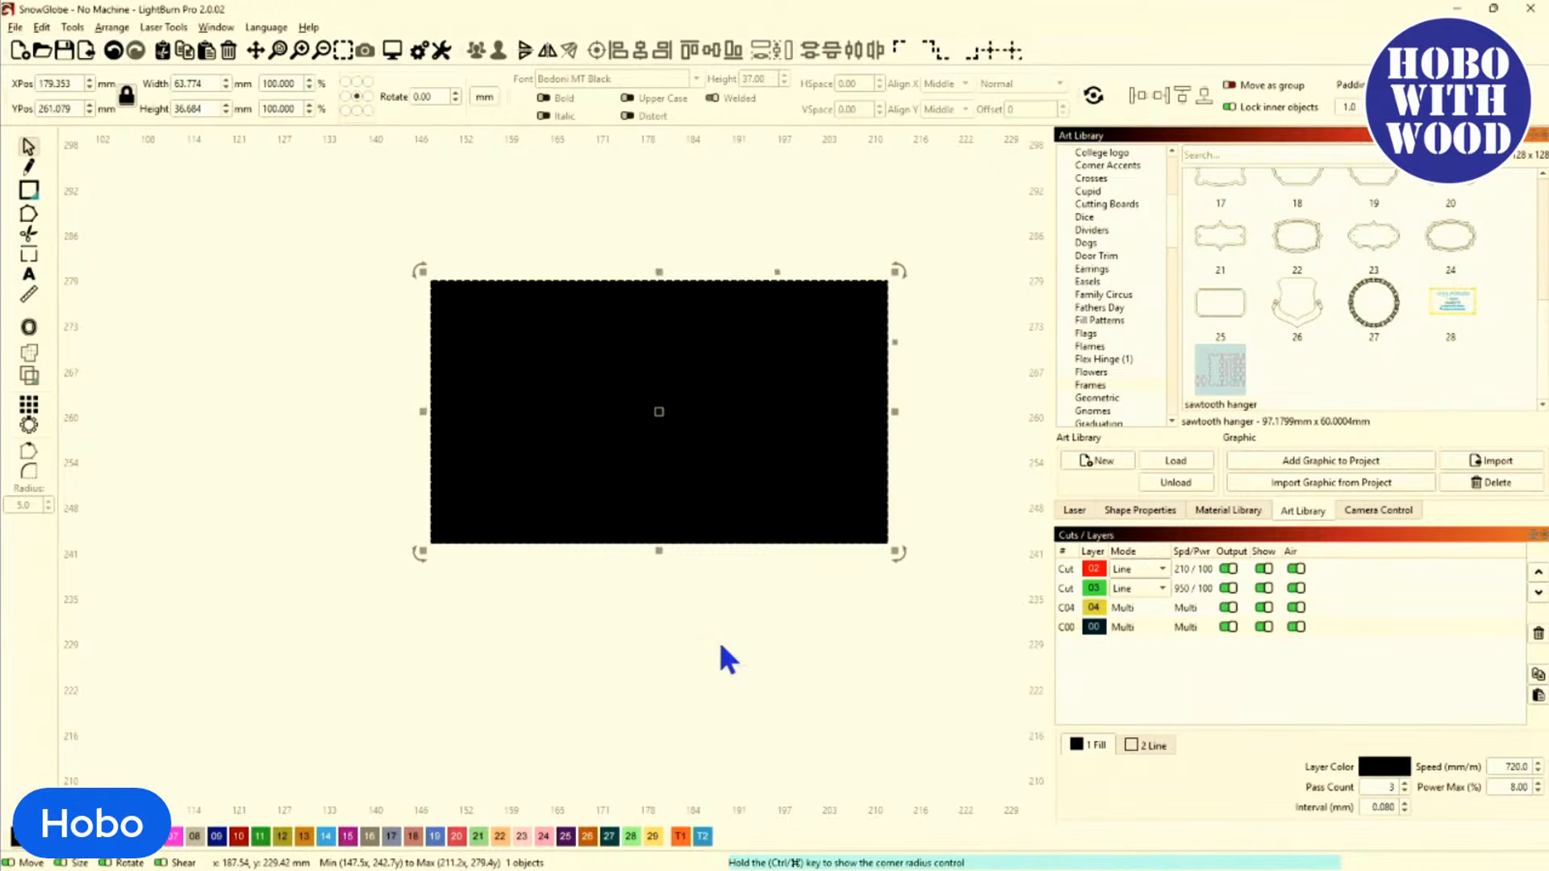
{"action": "left_click", "coordinate": [1140, 627]}
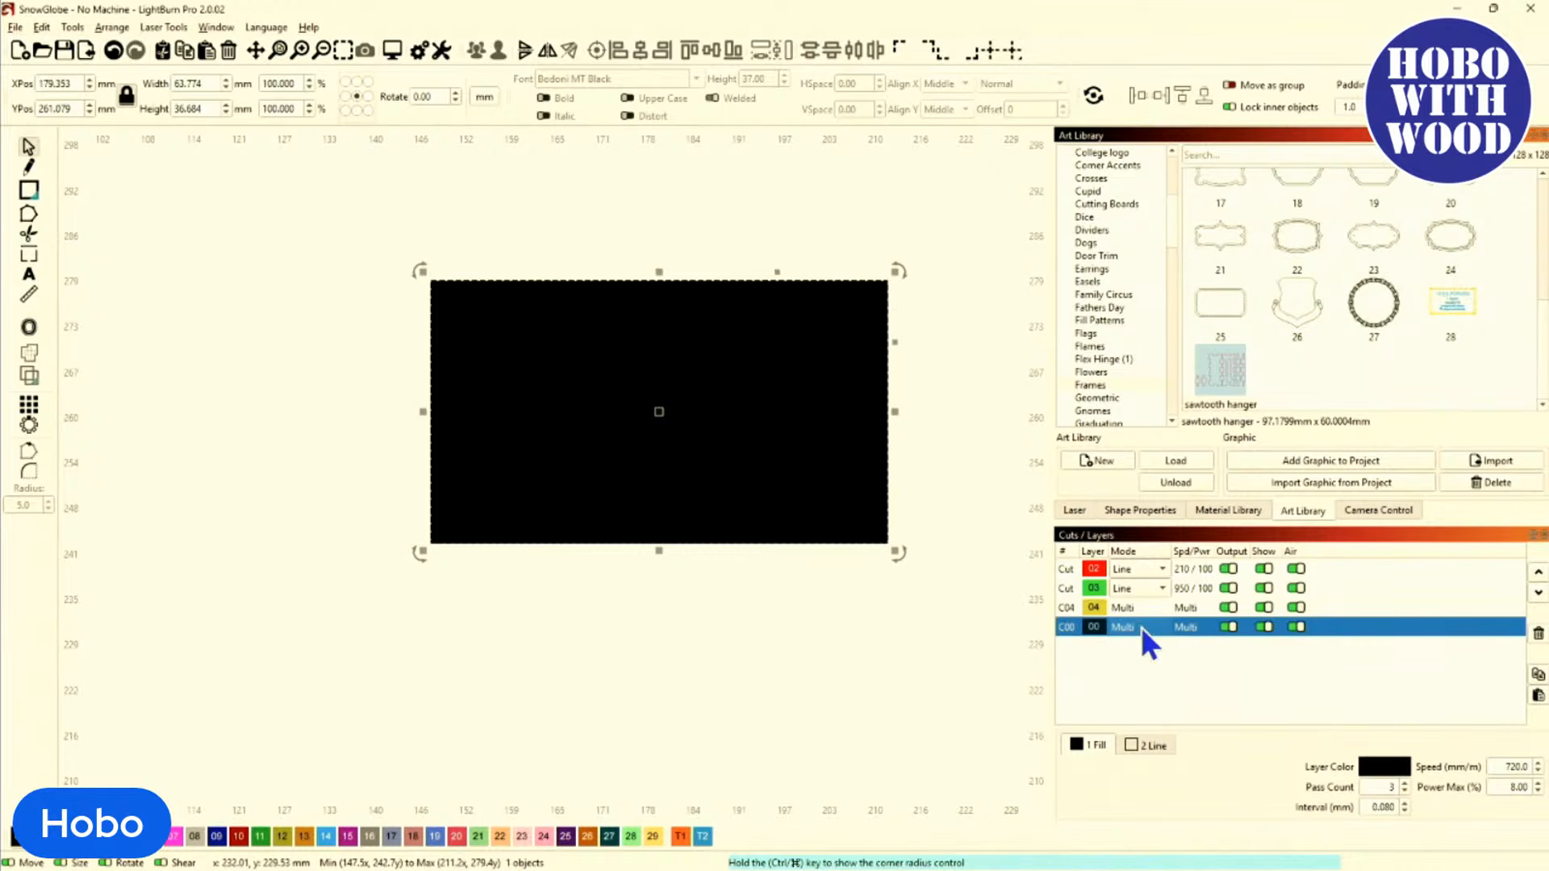
{"action": "double_click", "coordinate": [1076, 632]}
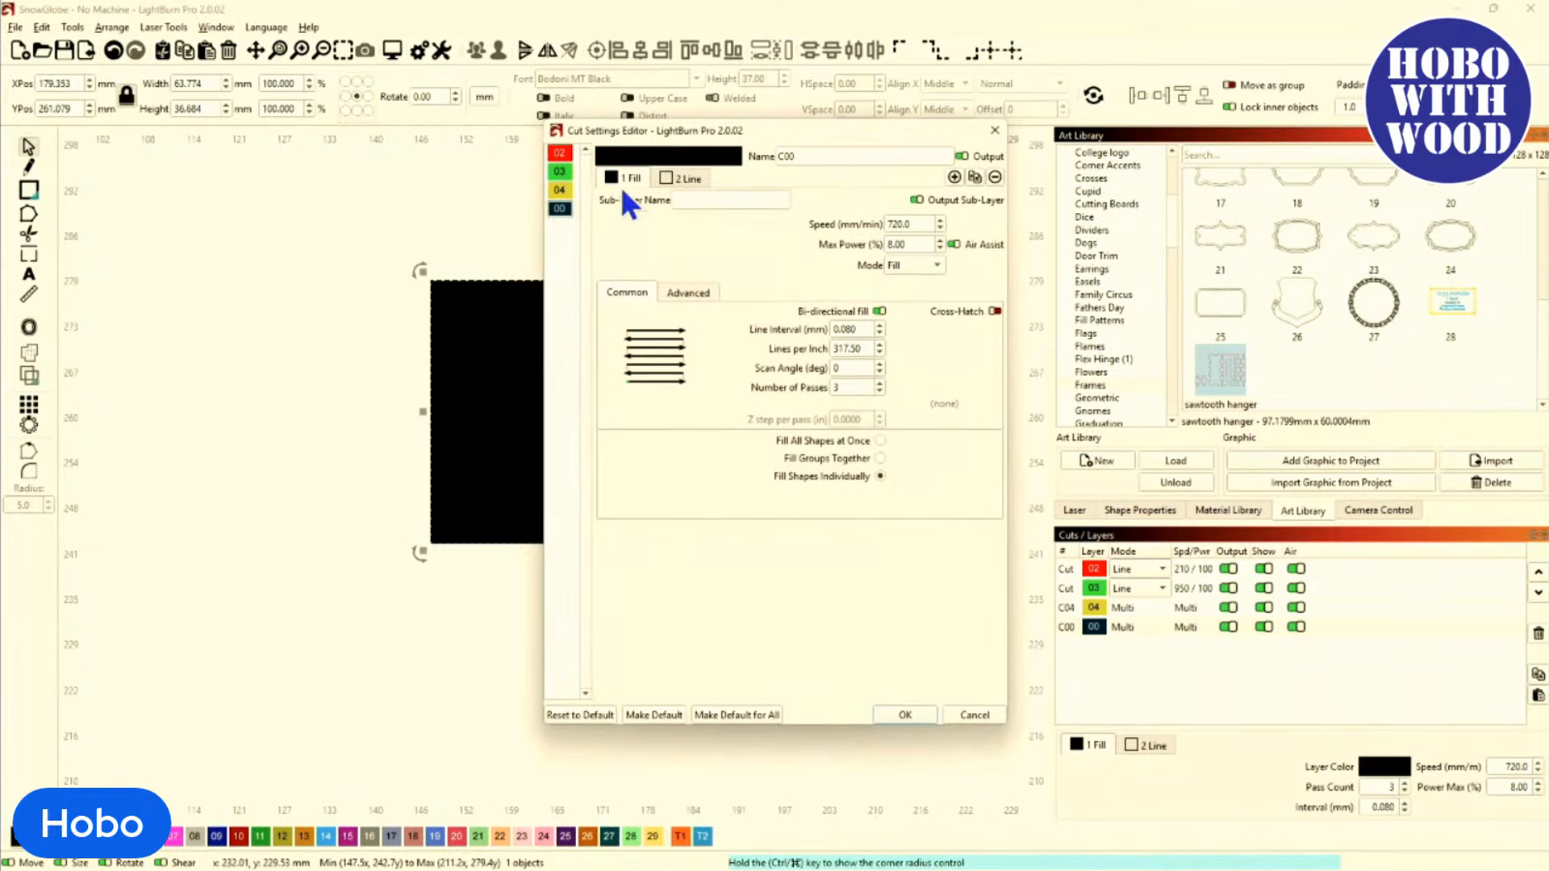
{"action": "left_click", "coordinate": [993, 176]}
{"action": "left_click", "coordinate": [995, 130]}
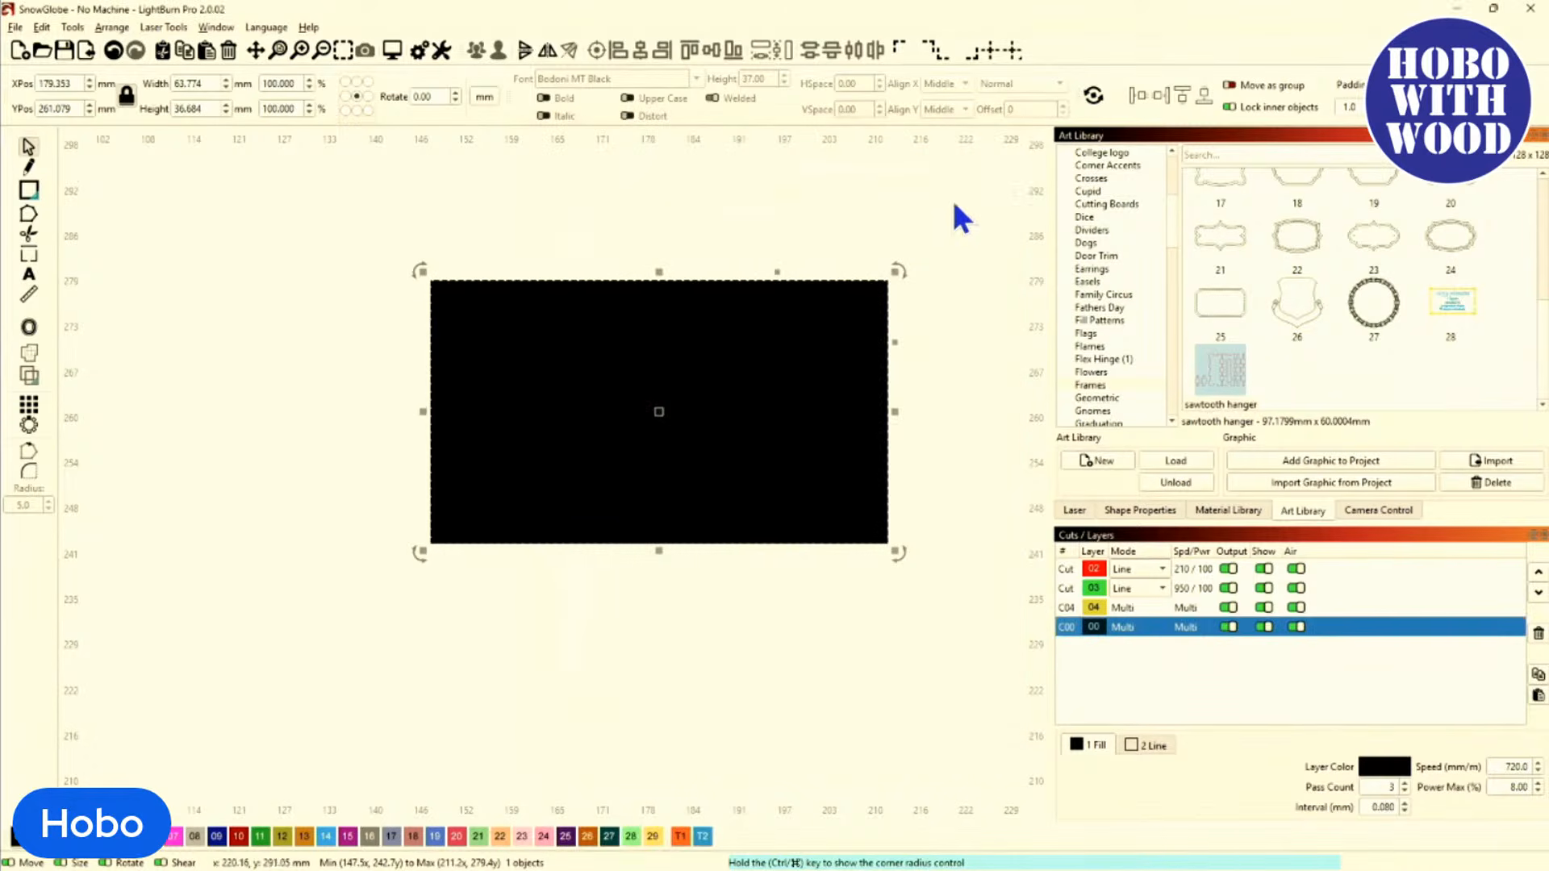
Remove the Fill sub-layer from layer 00's cut settings, keep only the Line sub-layer, and apply the change.
{"action": "double_click", "coordinate": [1139, 632]}
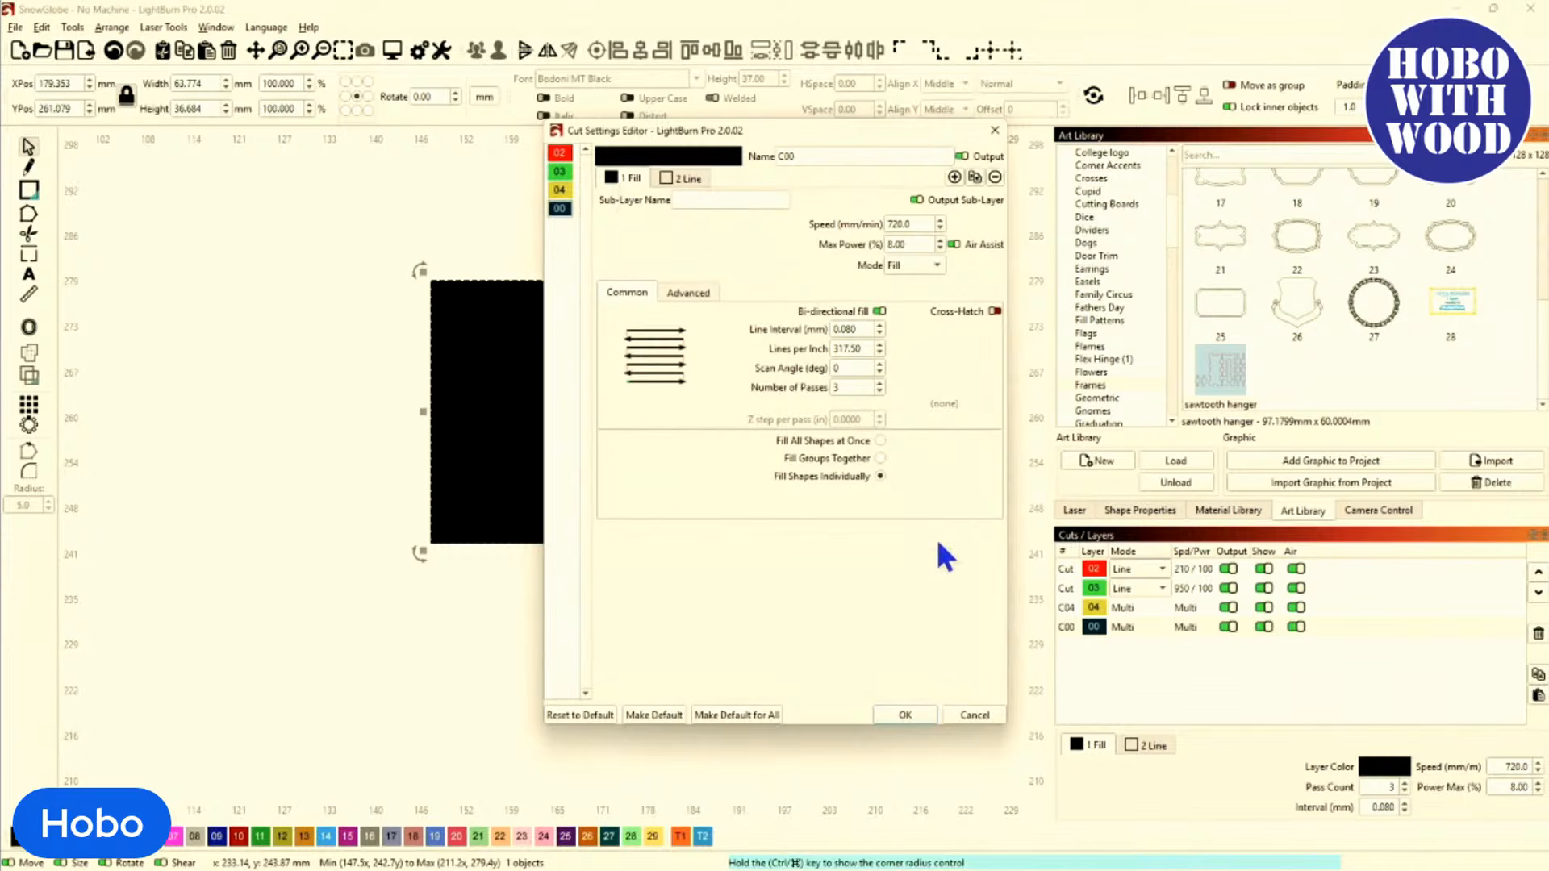
{"action": "left_click", "coordinate": [995, 176]}
{"action": "left_click", "coordinate": [912, 709]}
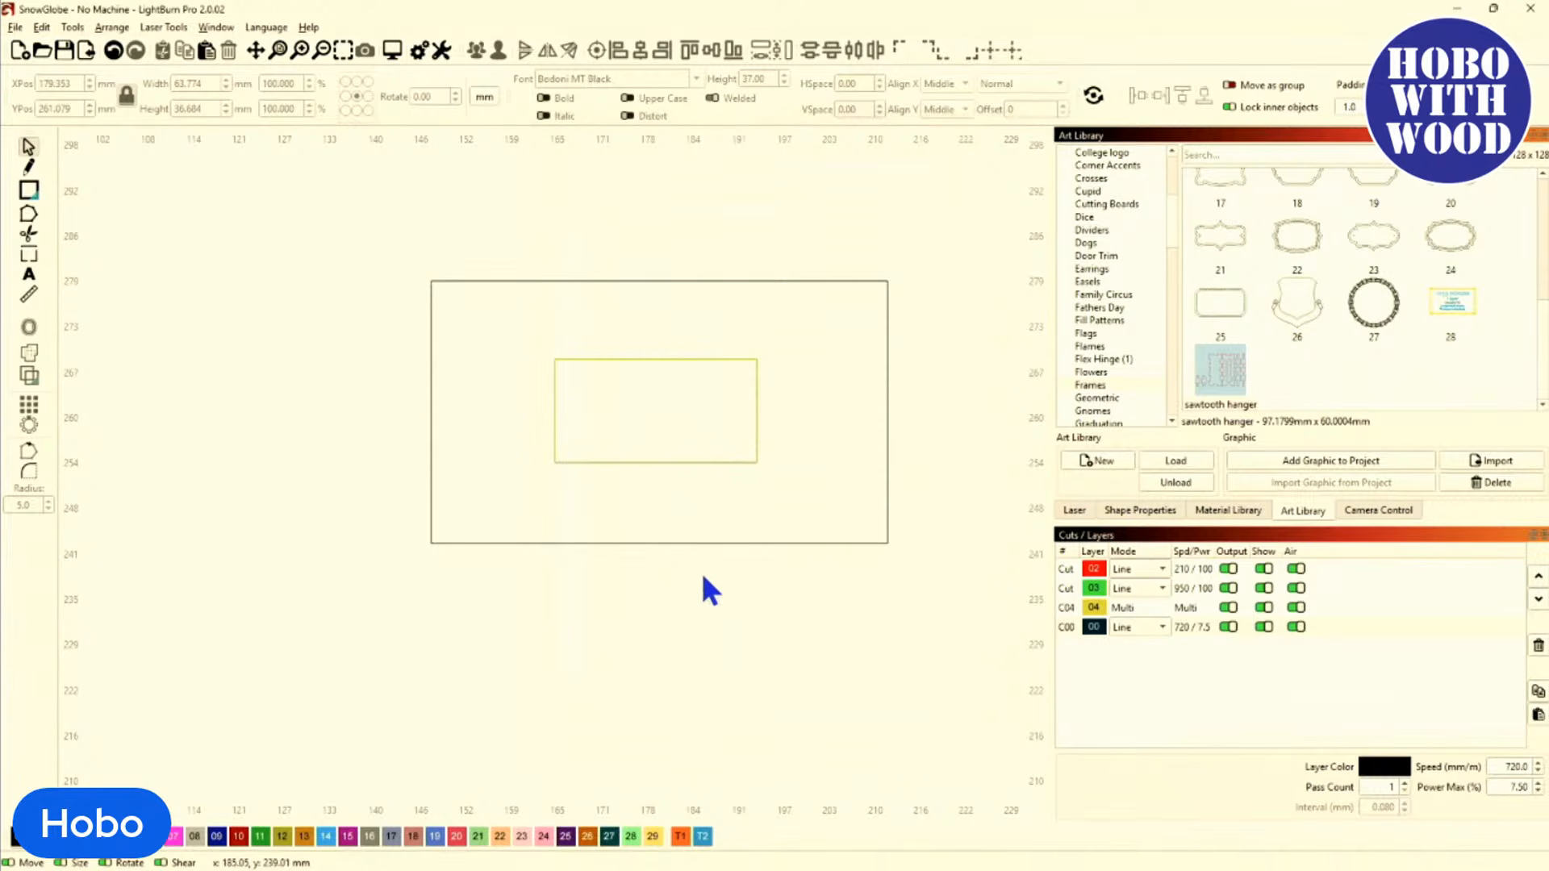
Select all four rectangles and examine their cut paths in a full-screen preview.
{"action": "left_click_drag", "start_coordinate": [694, 583], "coordinate": [535, 405]}
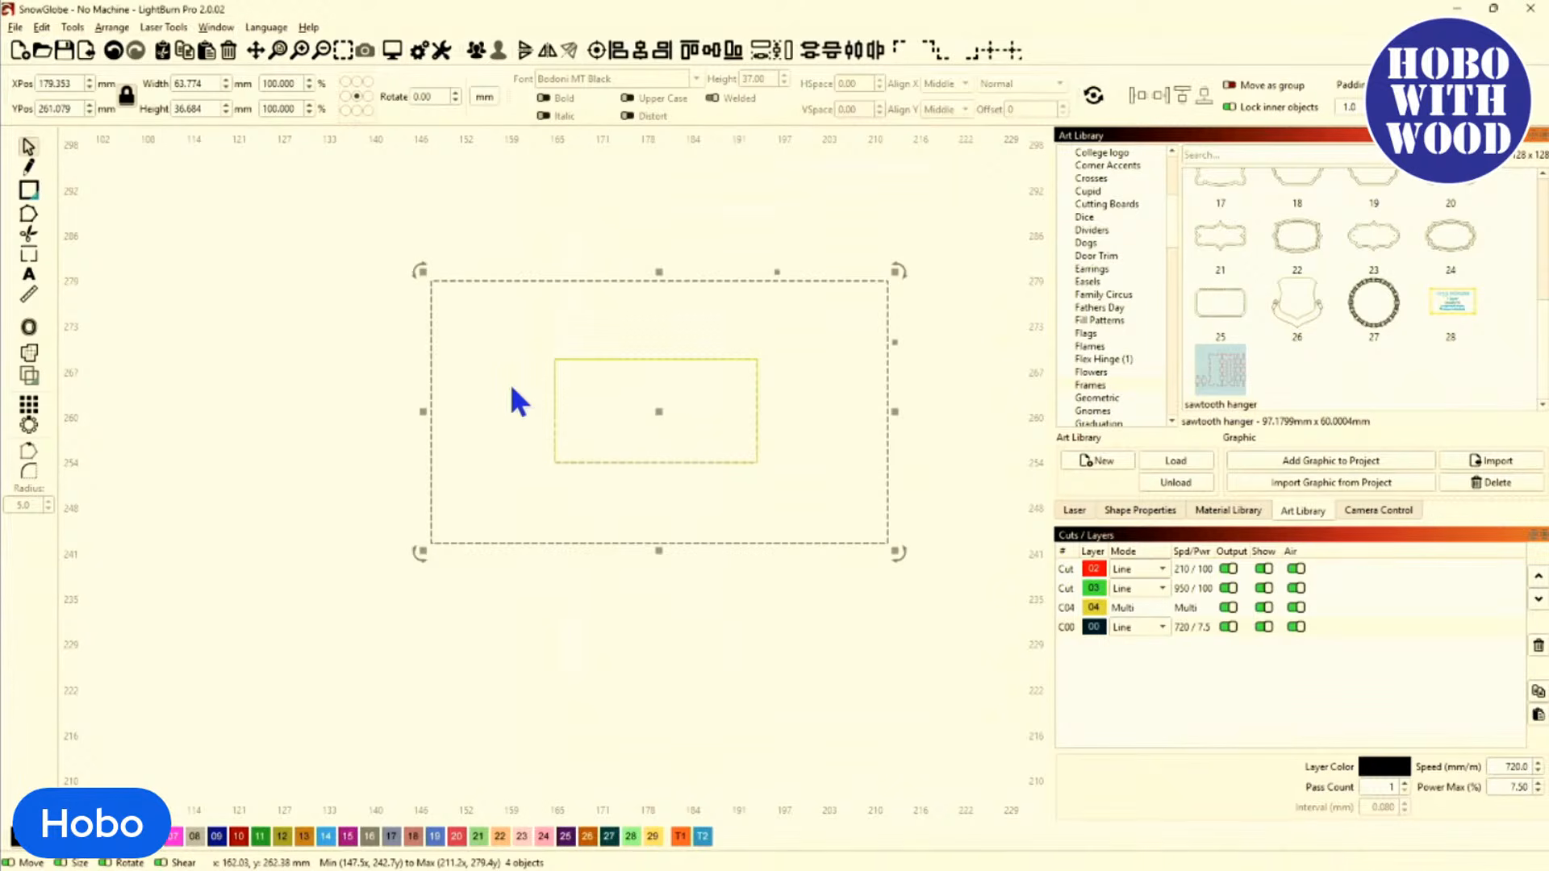
{"action": "left_click", "coordinate": [392, 50]}
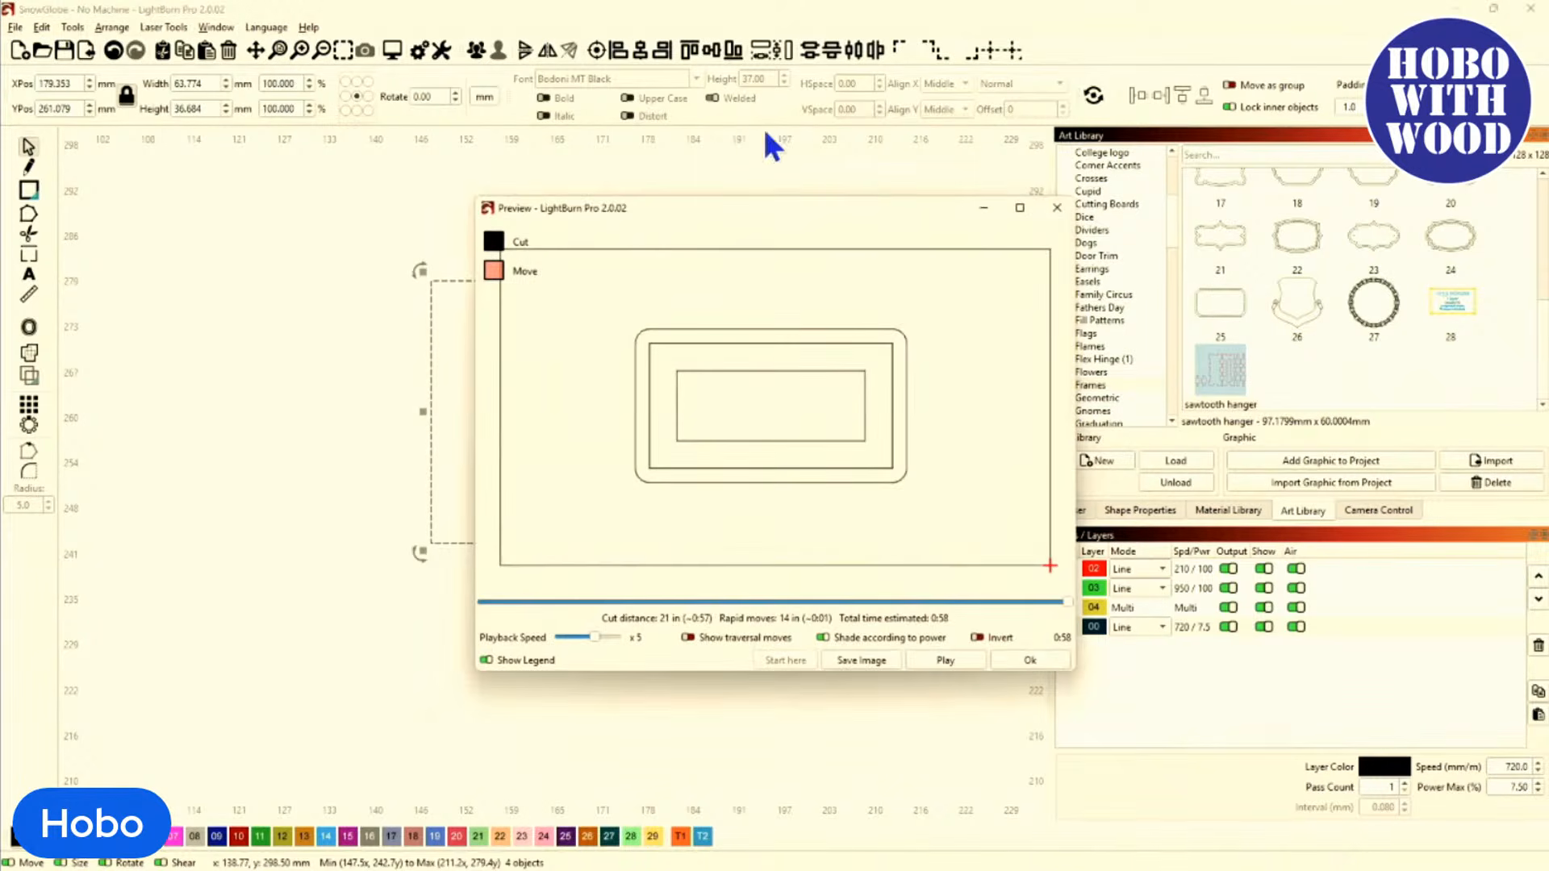
{"action": "left_click", "coordinate": [1019, 207]}
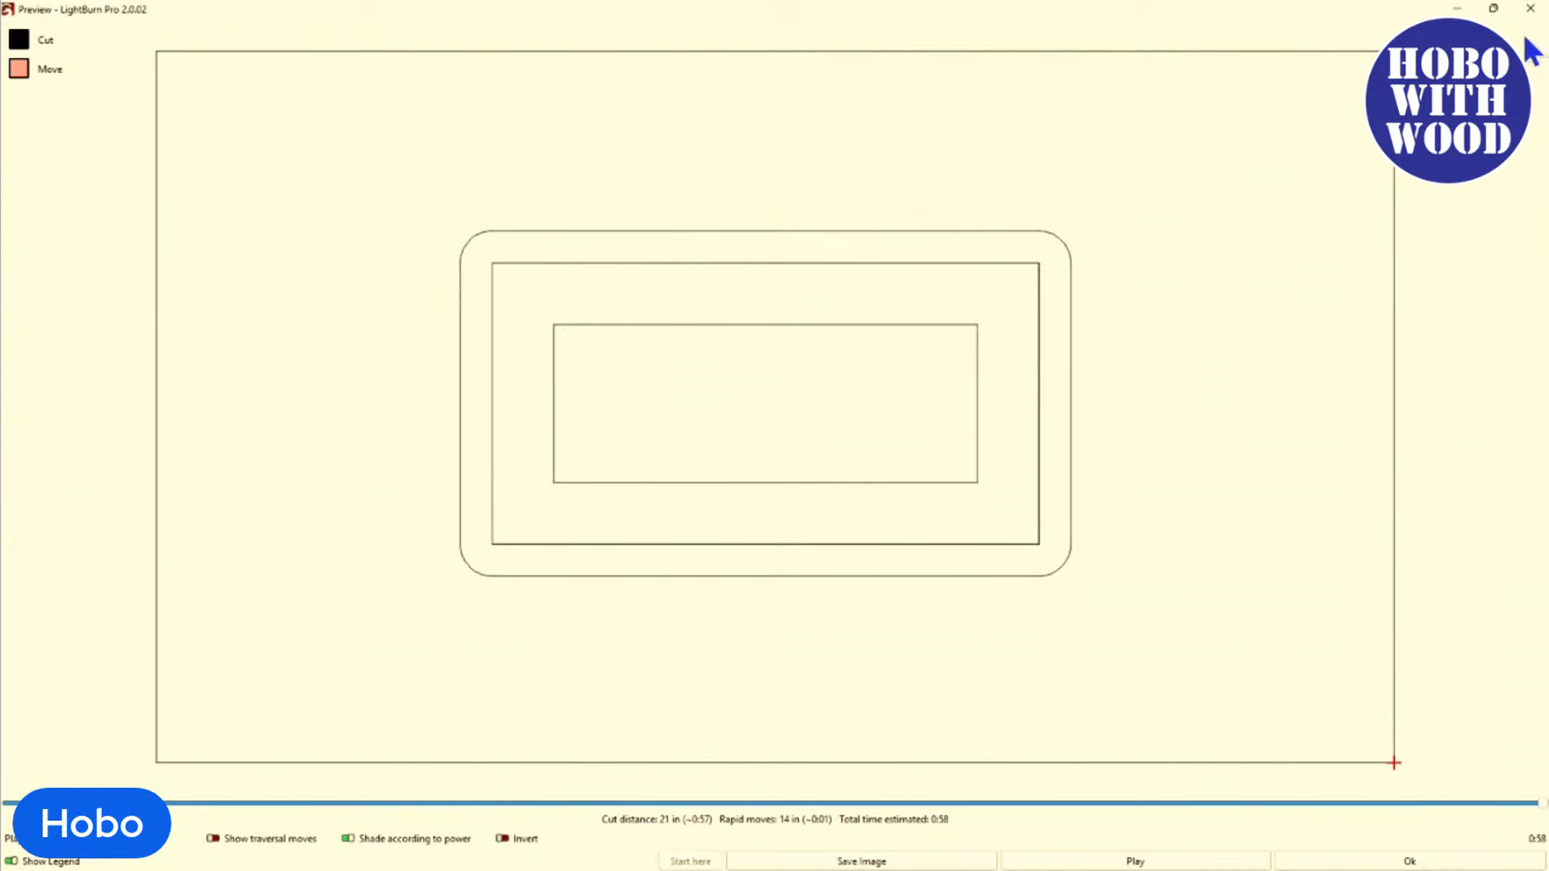
{"action": "left_click", "coordinate": [1530, 8]}
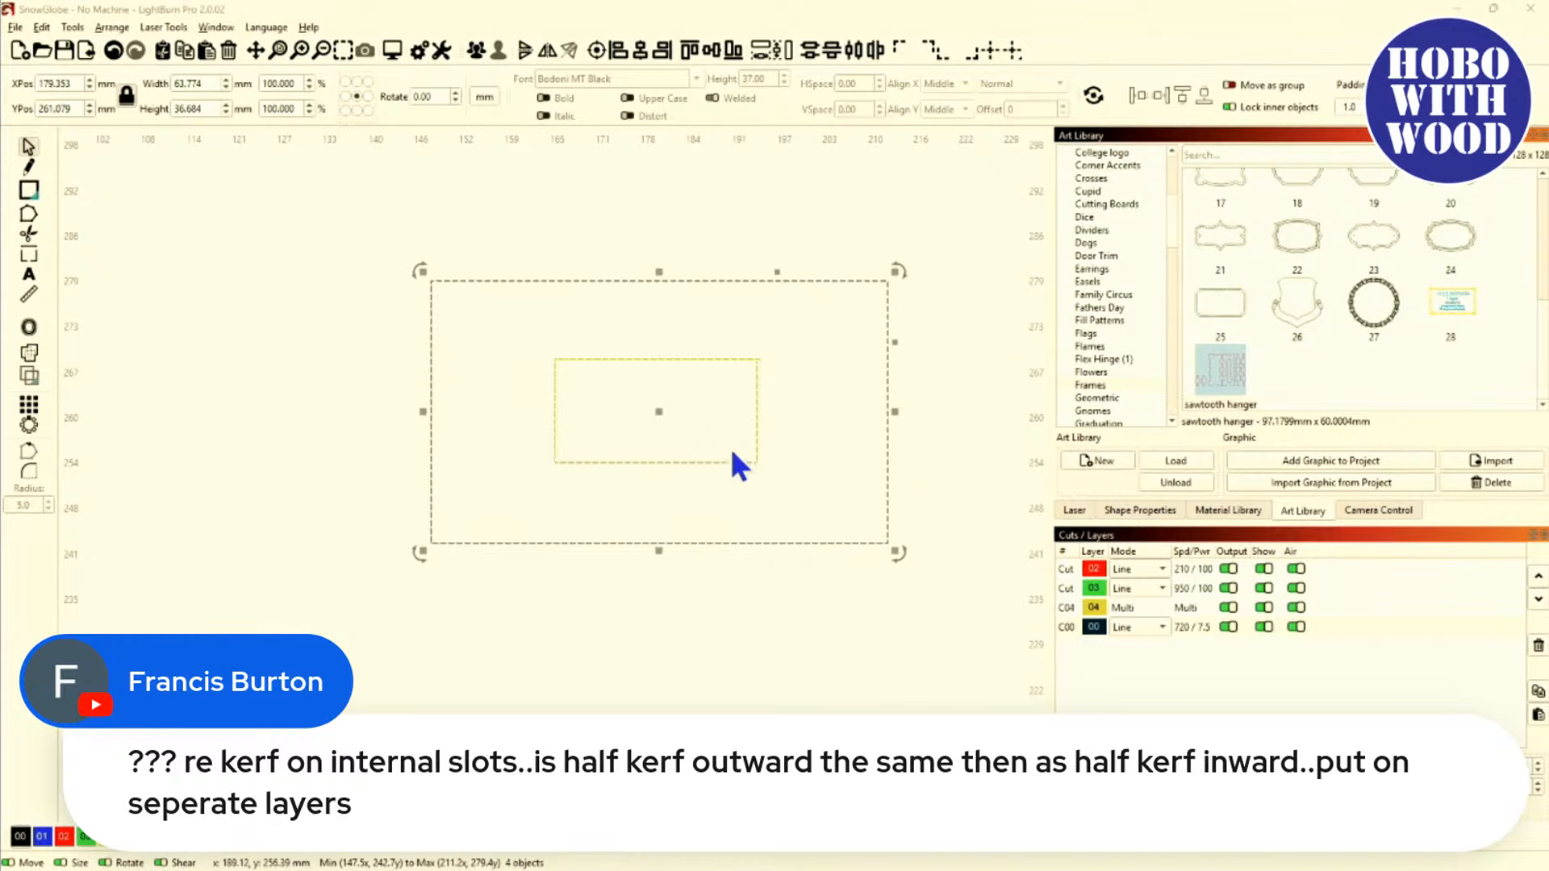
Move only the large outer rectangle to red layer 02.
{"action": "left_click", "coordinate": [748, 574]}
{"action": "left_click_drag", "start_coordinate": [798, 568], "coordinate": [731, 520]}
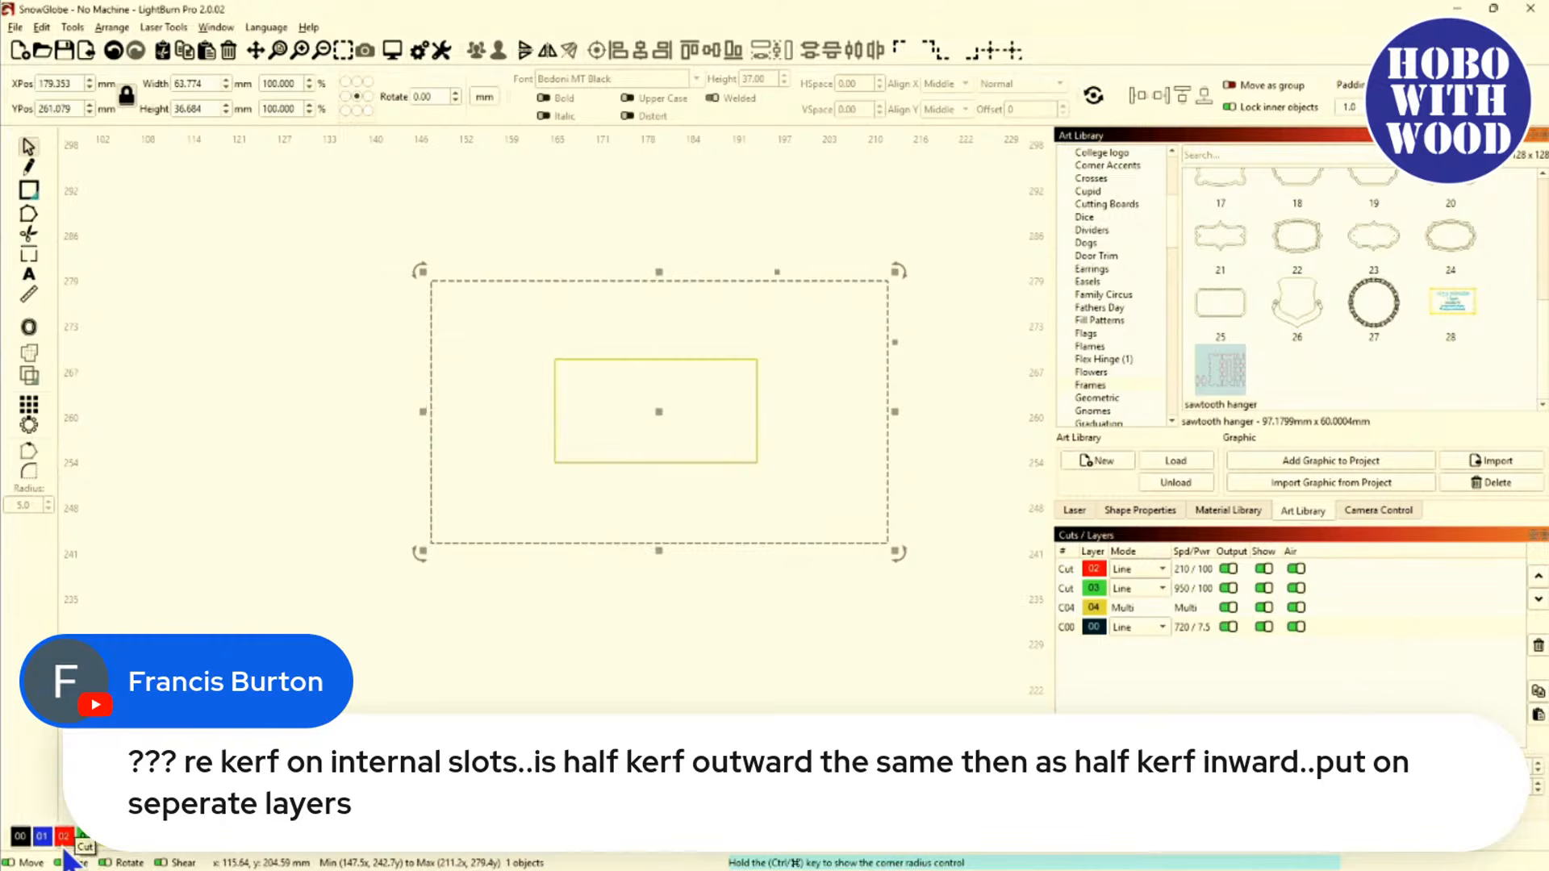
{"action": "left_click", "coordinate": [64, 838]}
{"action": "left_click", "coordinate": [481, 665]}
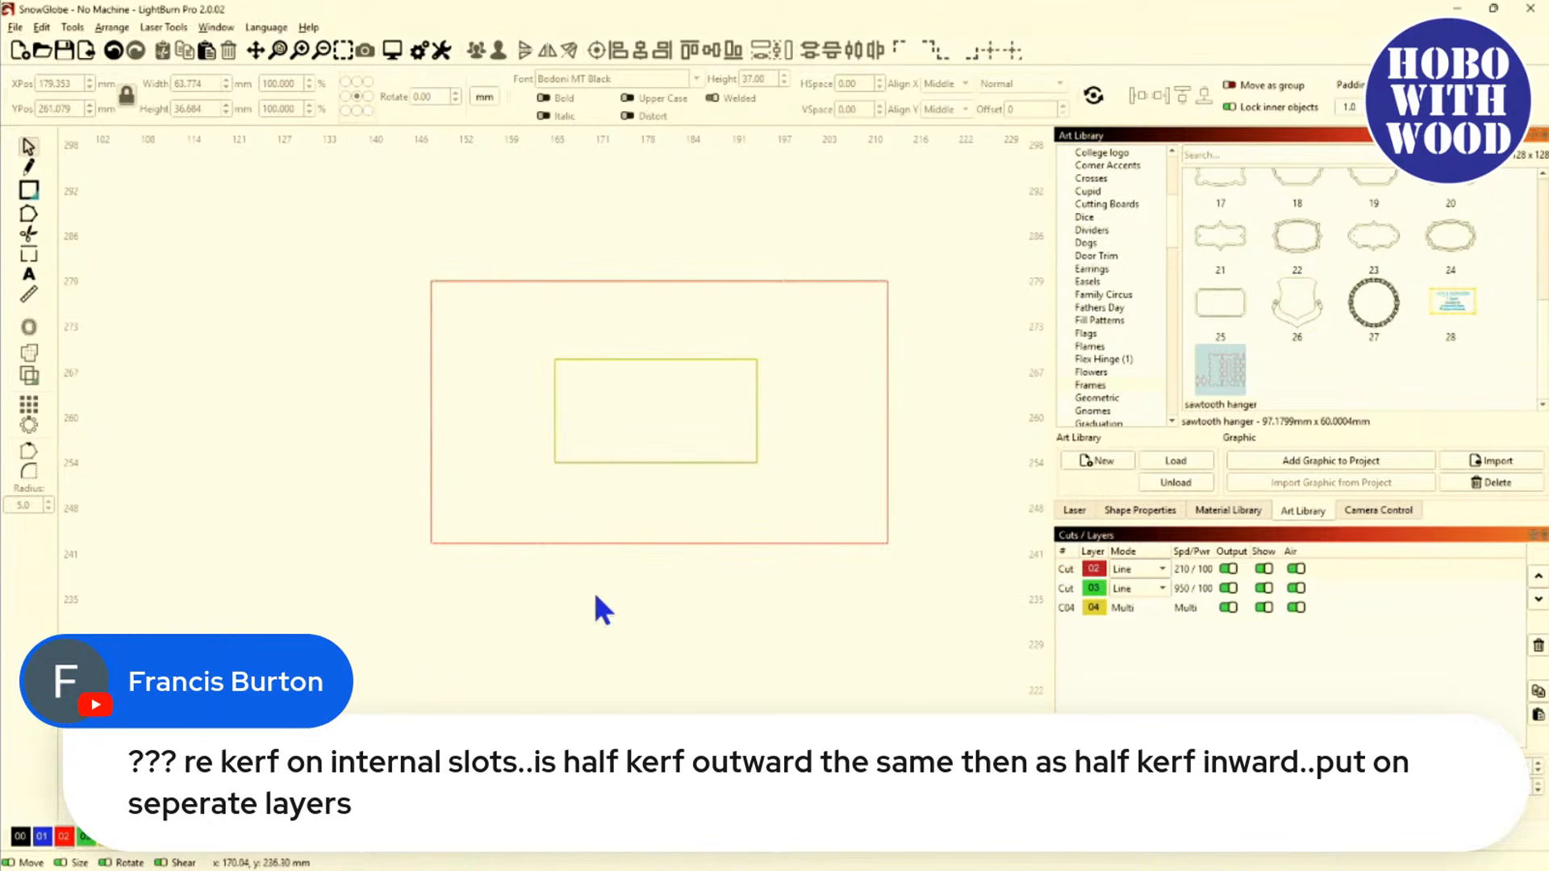
Preview the cut paths of all four rectangles with the outer one on layer 02.
{"action": "left_click_drag", "start_coordinate": [683, 578], "coordinate": [555, 449]}
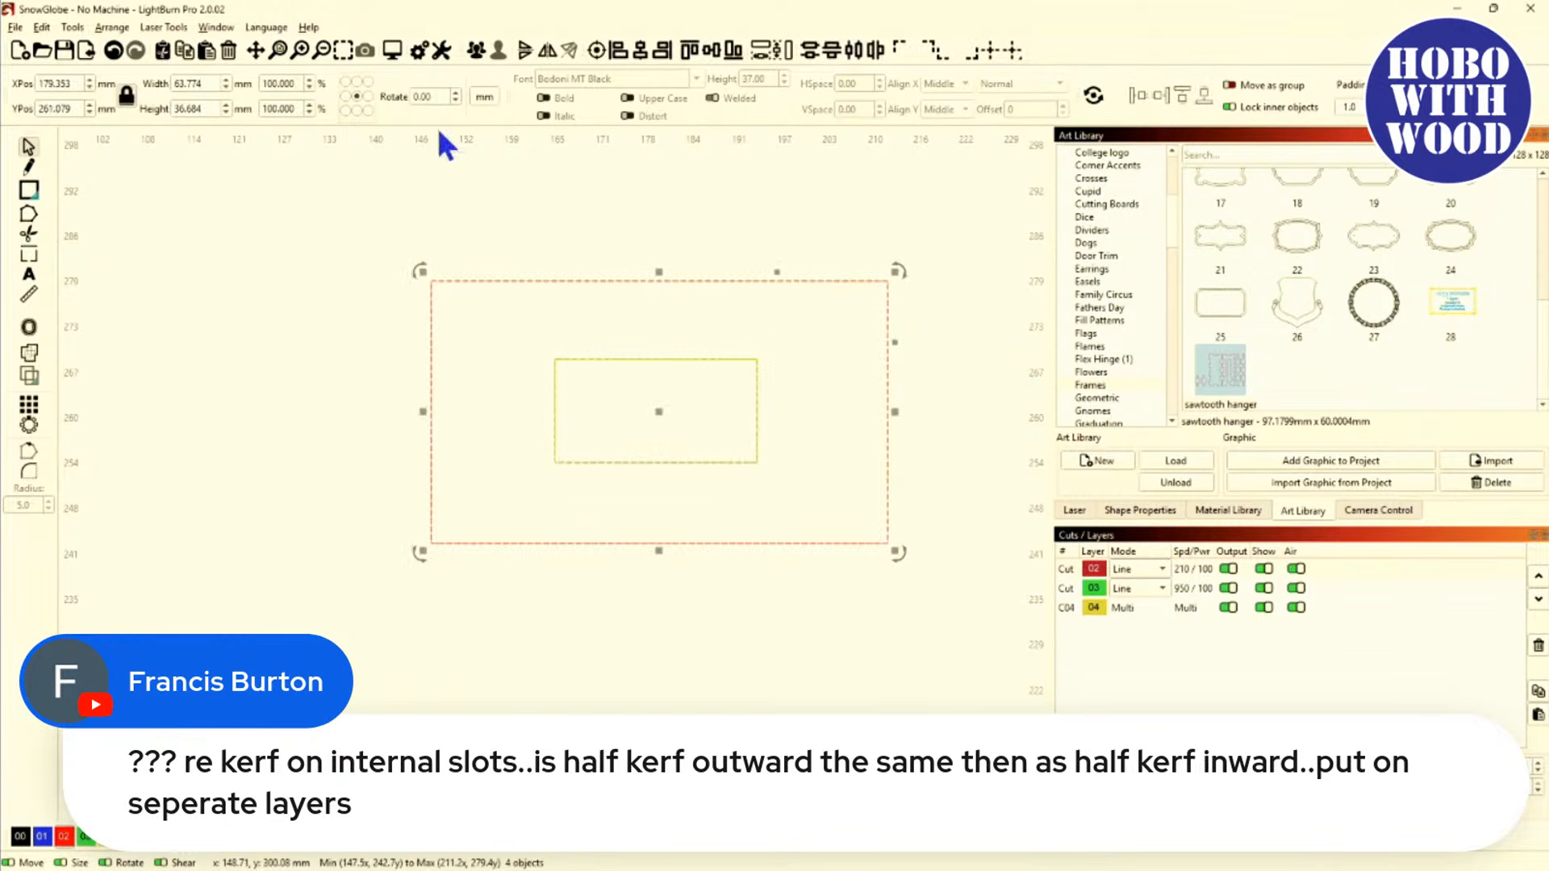
{"action": "left_click", "coordinate": [388, 51]}
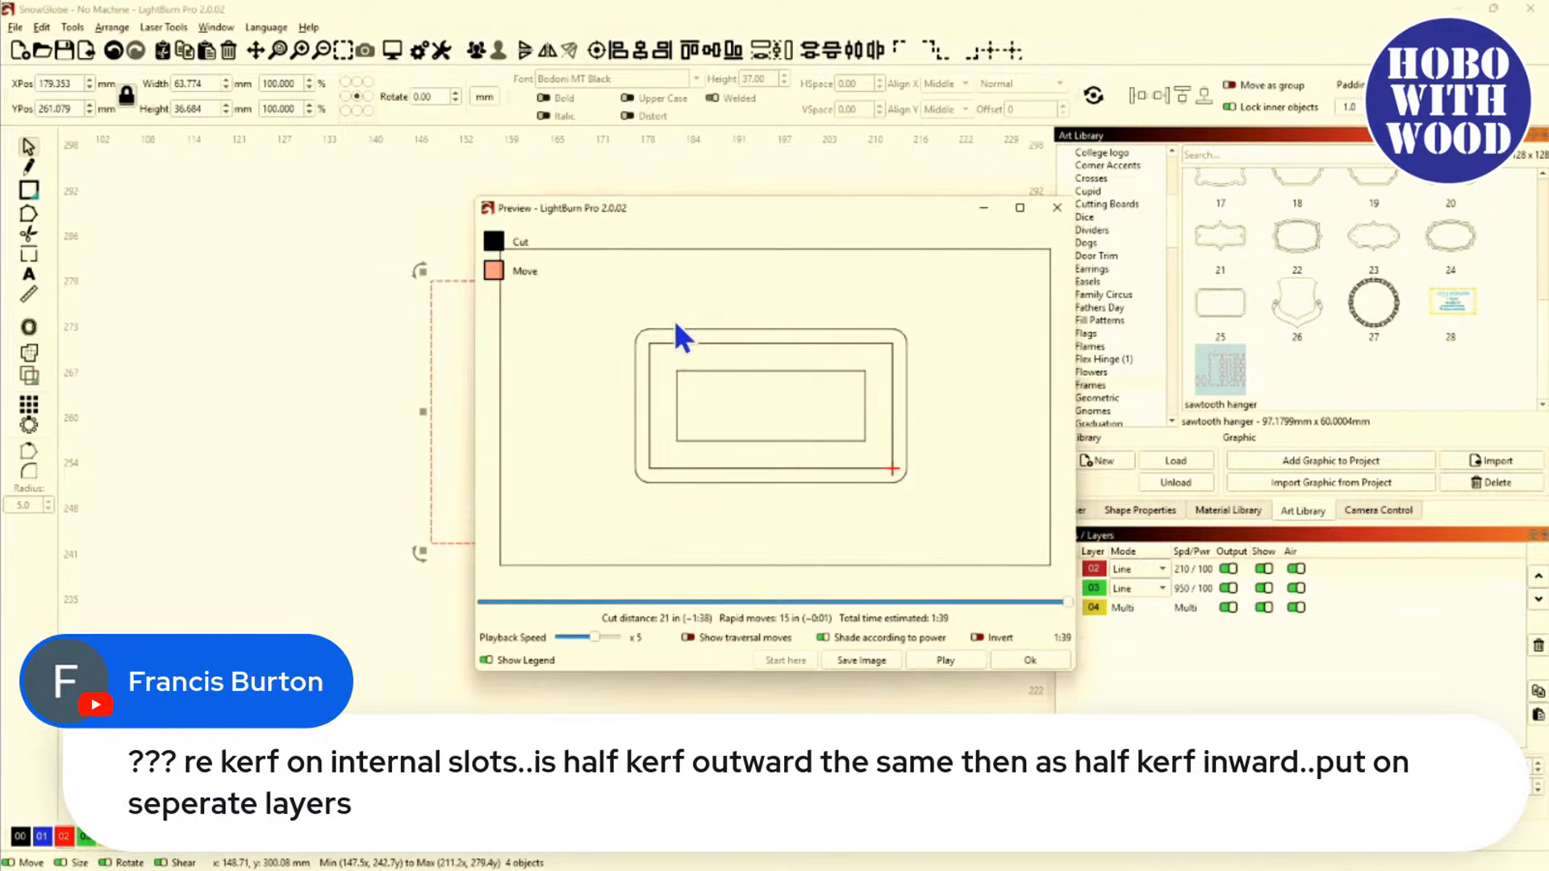
{"action": "left_click", "coordinate": [1056, 208]}
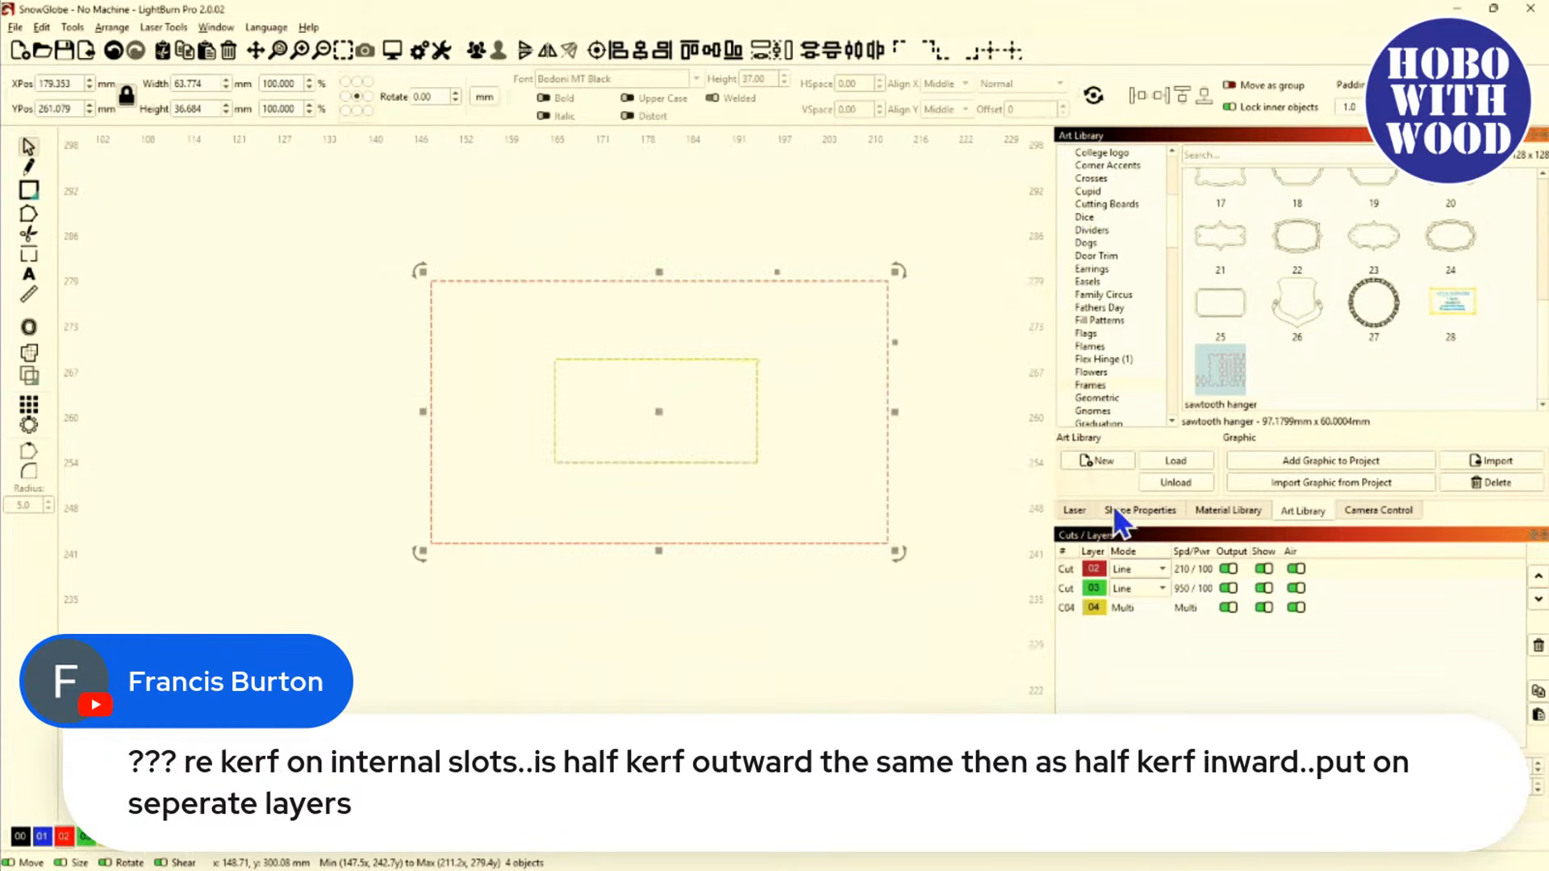
Compare the kerf offset values and directions in the cut settings of layers 03 and 04.
{"action": "double_click", "coordinate": [1068, 584]}
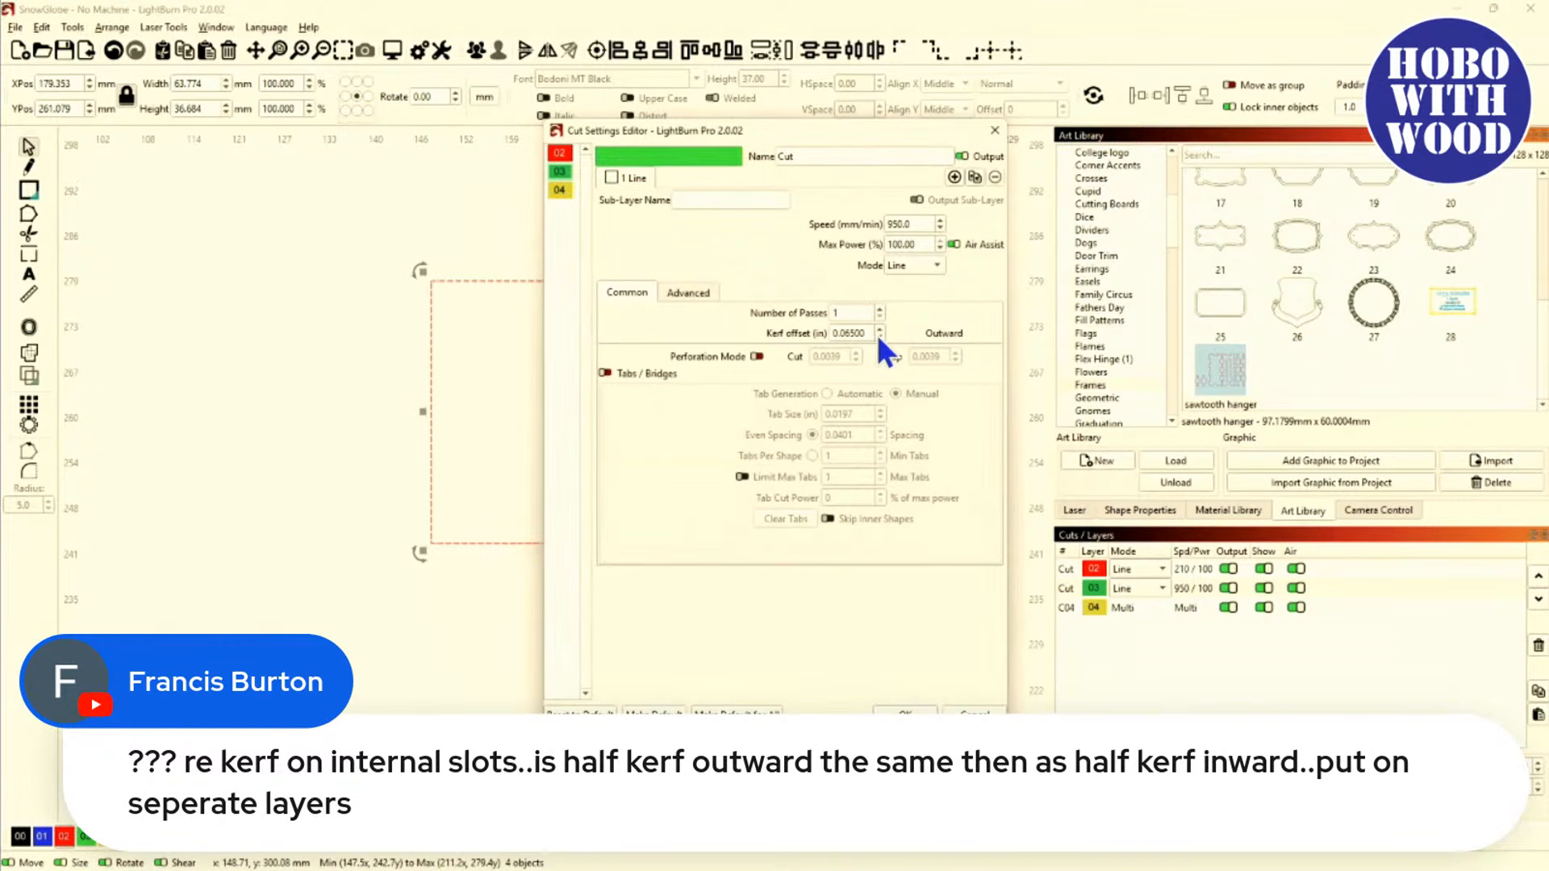
{"action": "left_click", "coordinate": [559, 191]}
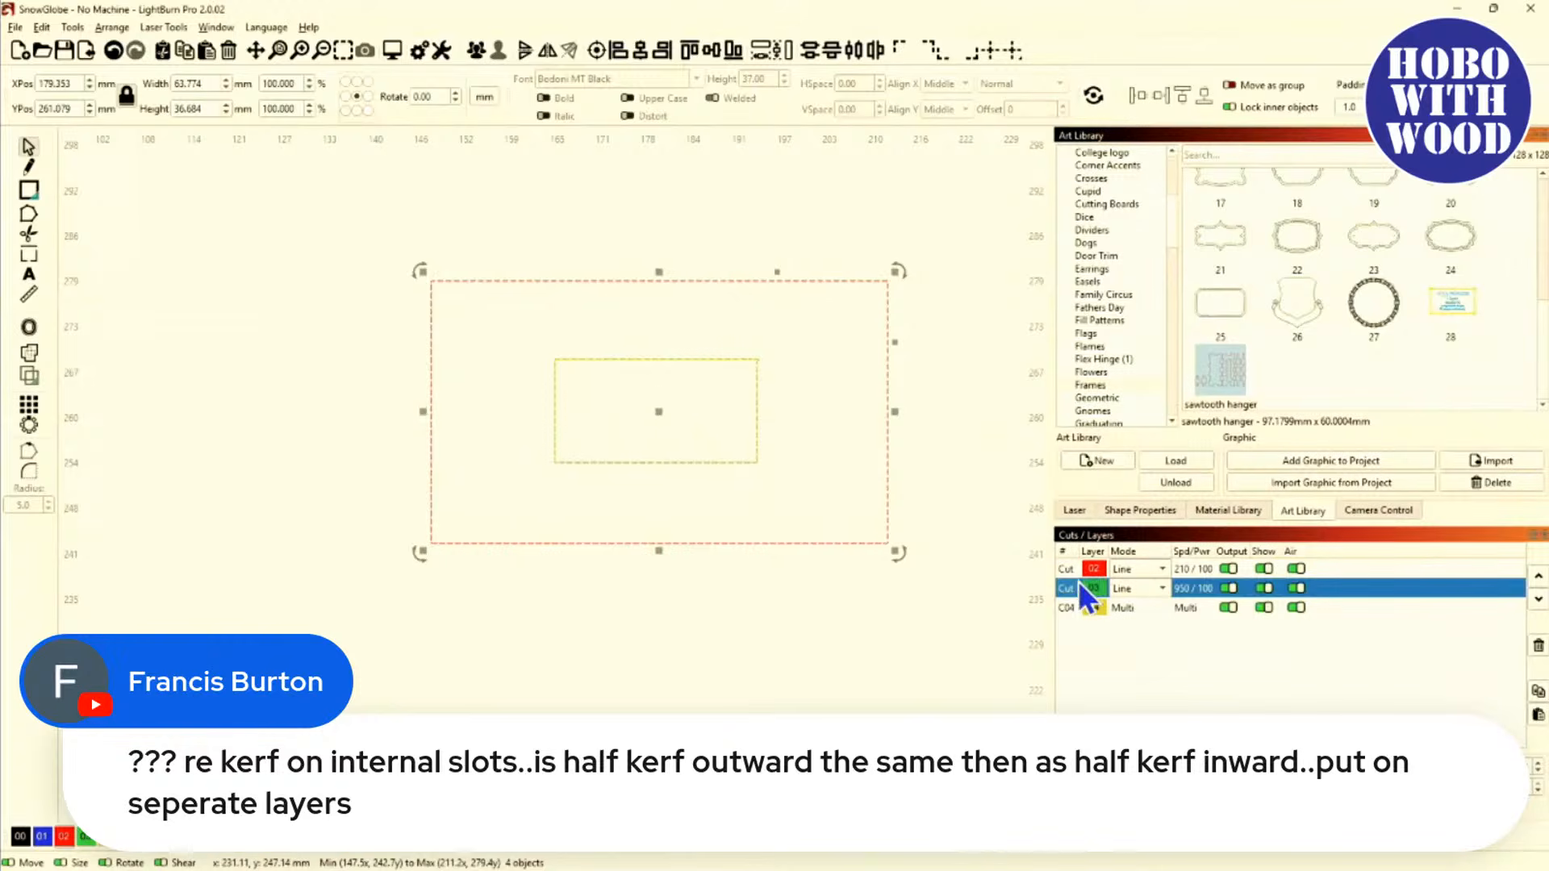
{"action": "double_click", "coordinate": [1070, 608]}
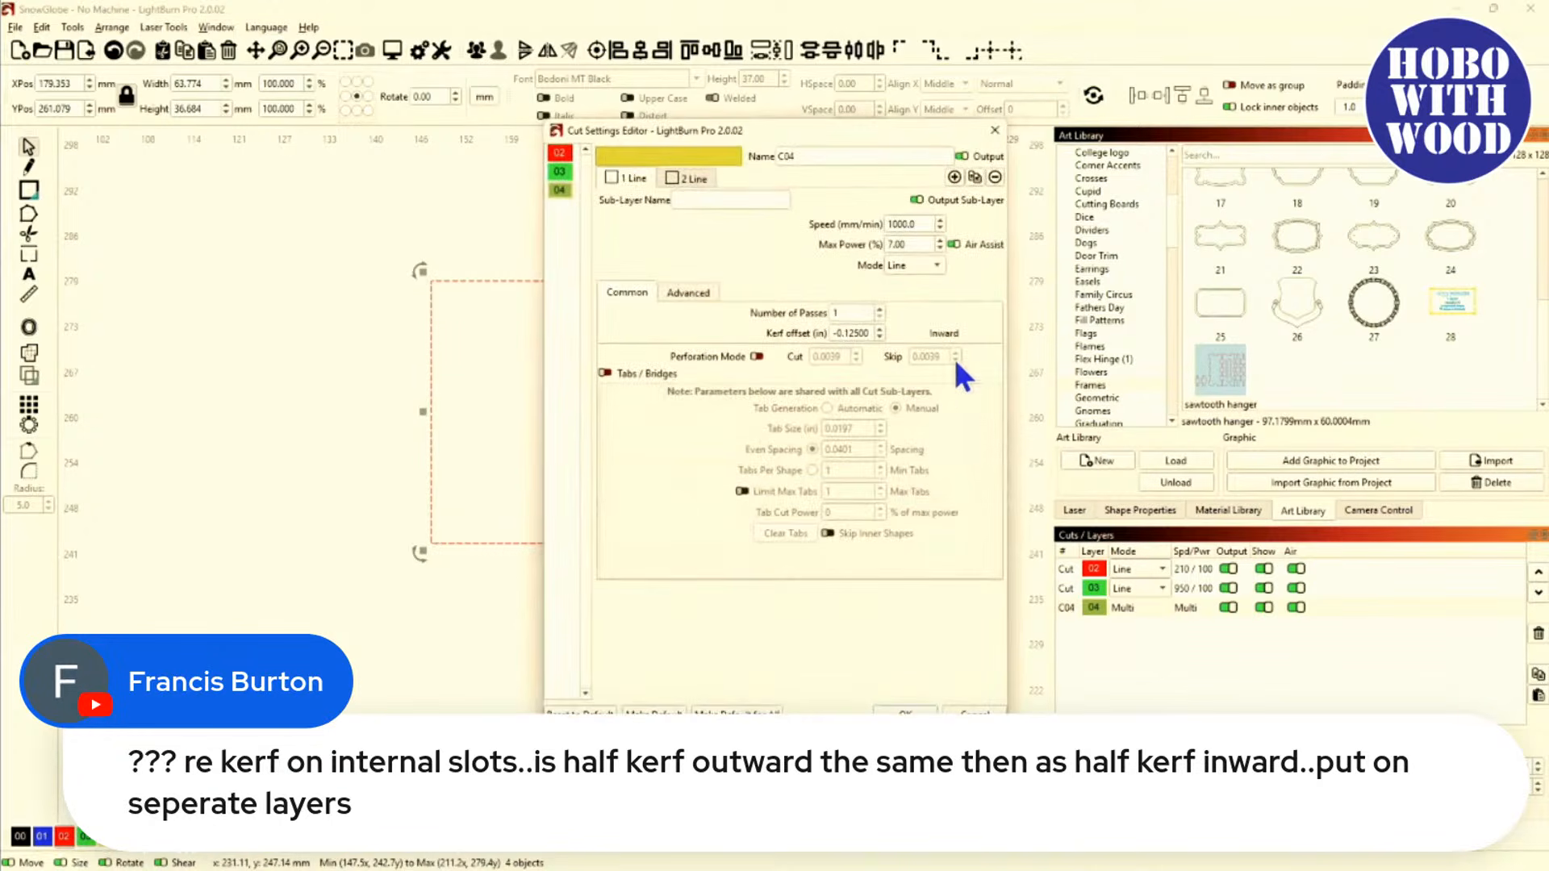
{"action": "left_click", "coordinate": [968, 711]}
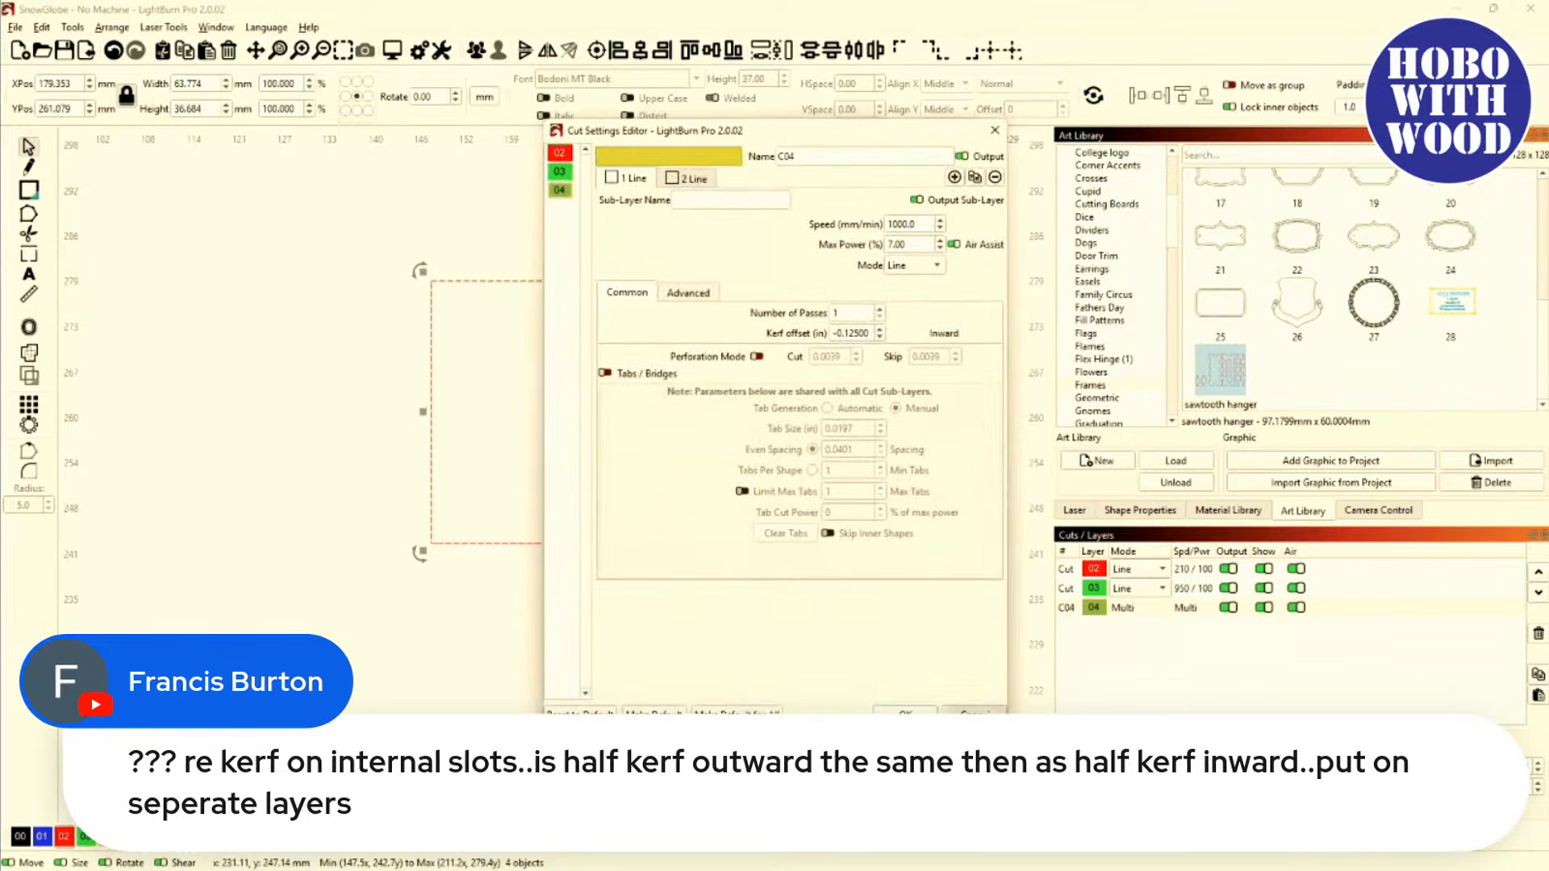
Select the small rectangle on layer 04 and delete it from the stack.
{"action": "left_click", "coordinate": [1068, 605], "text": "shift"}
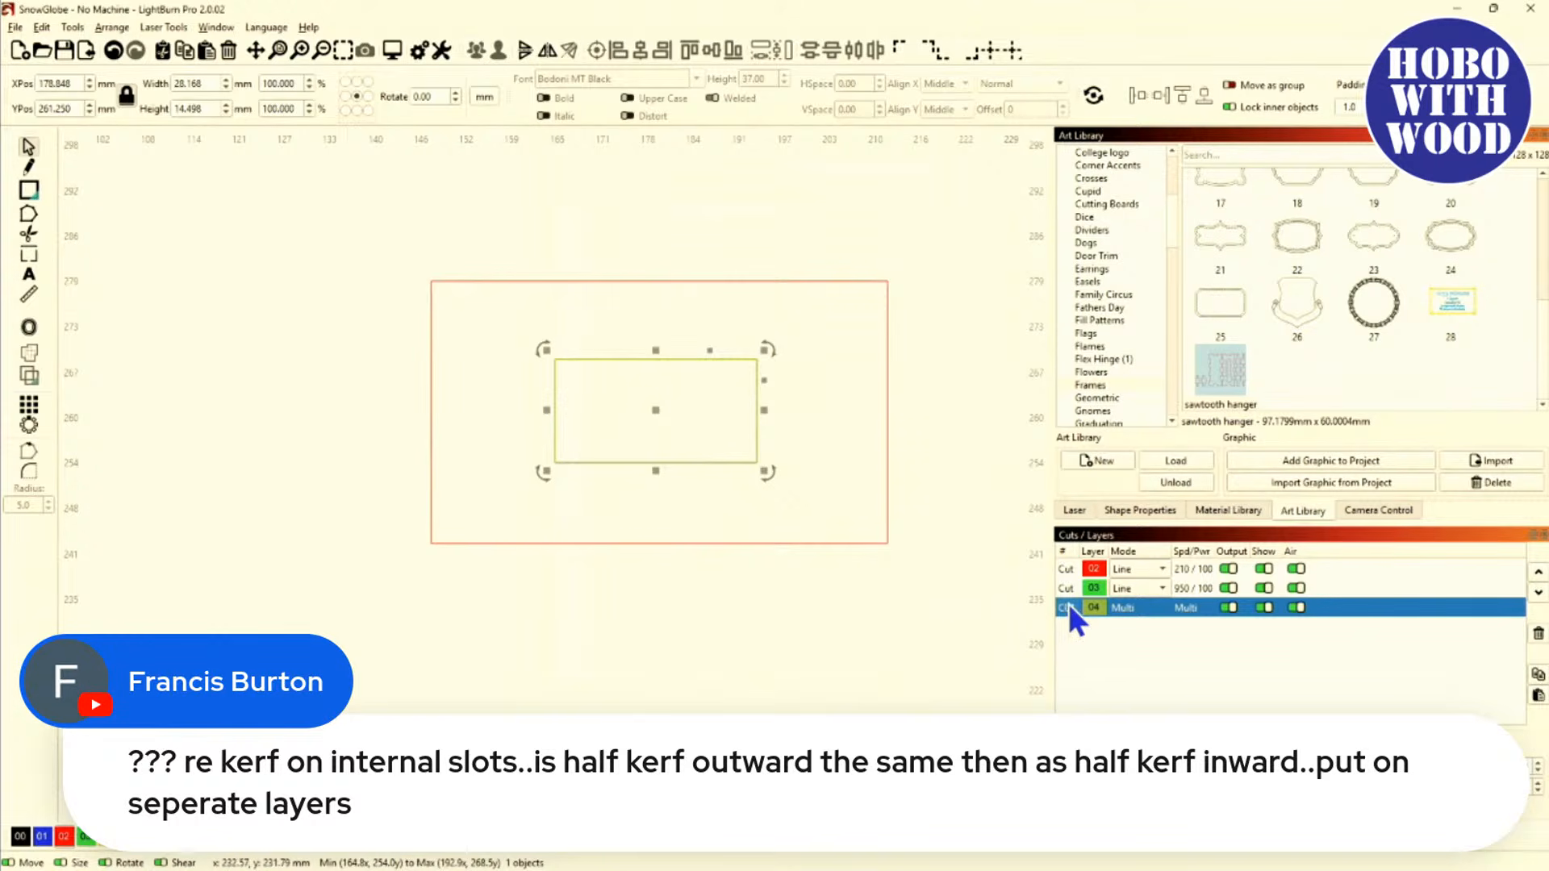
{"action": "left_click", "coordinate": [818, 641]}
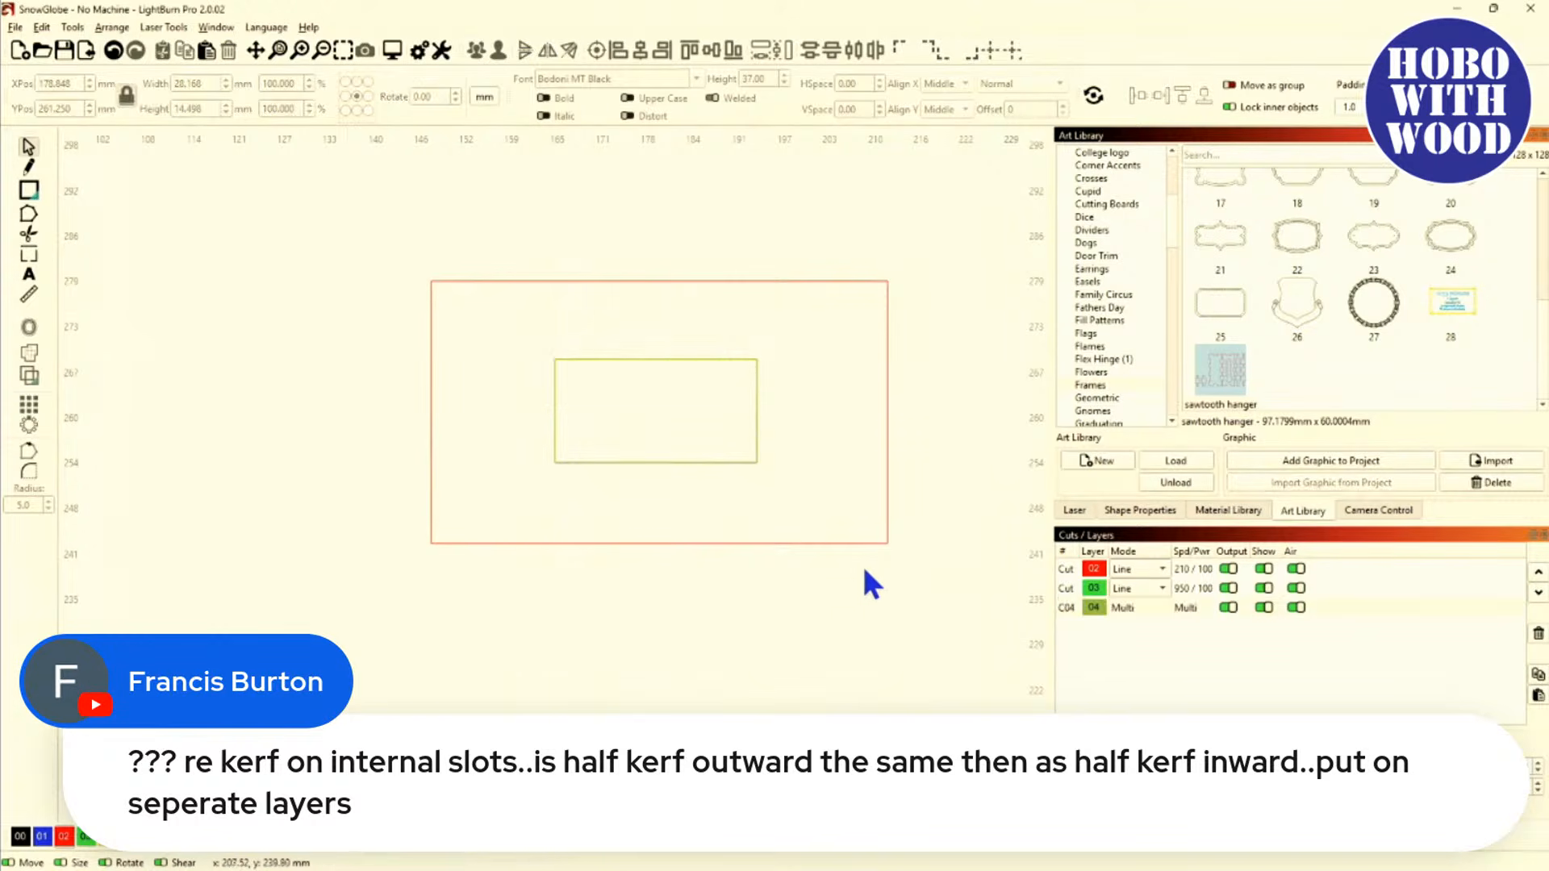
{"action": "left_click", "coordinate": [1069, 609], "text": "shift"}
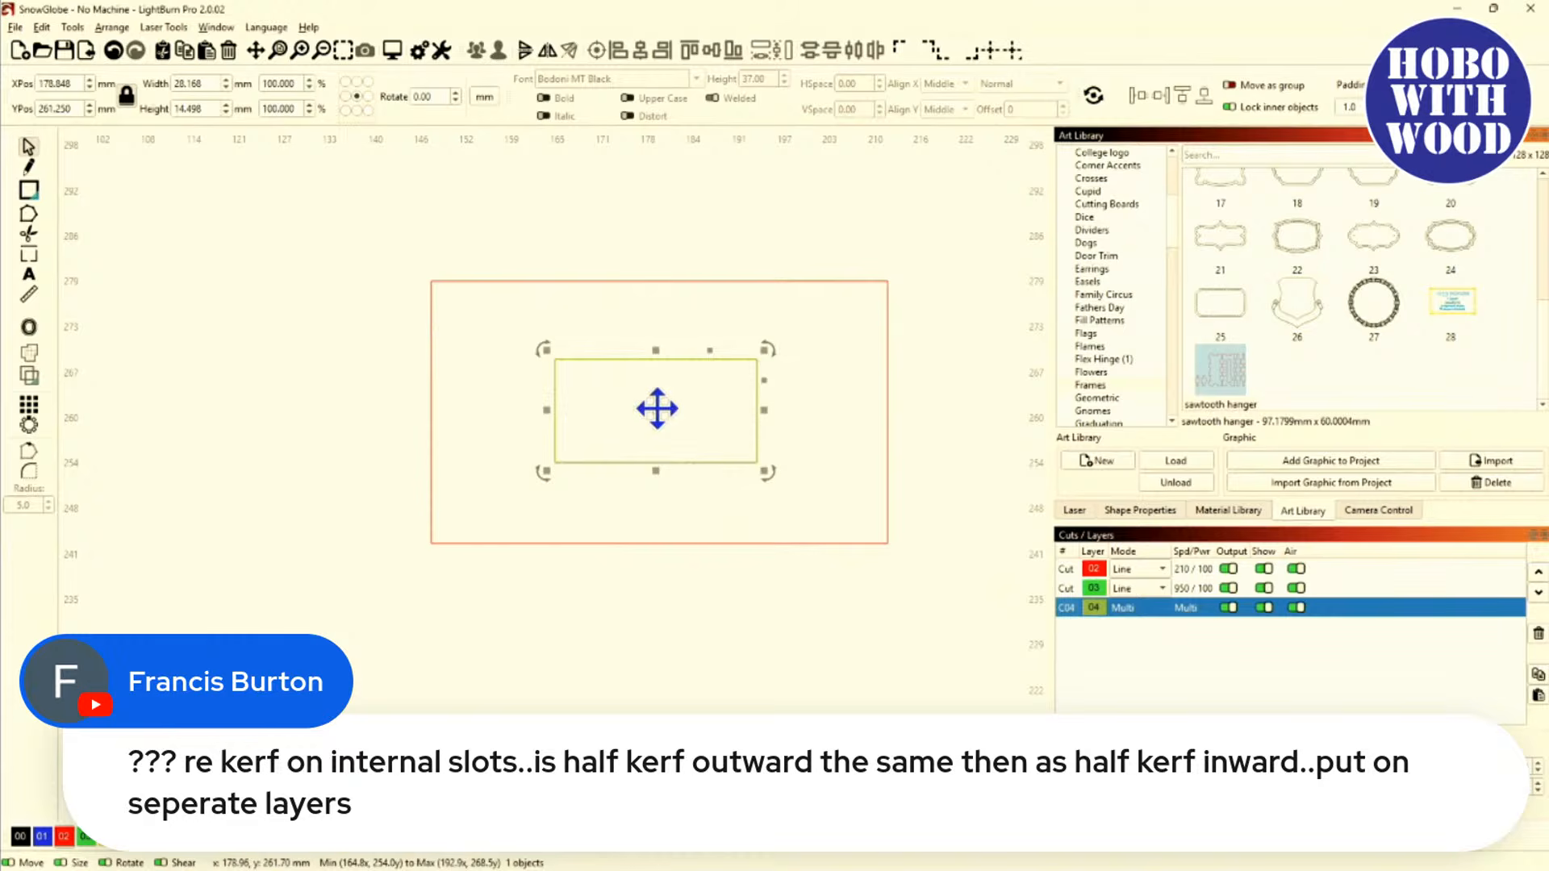
{"action": "key", "text": "Delete"}
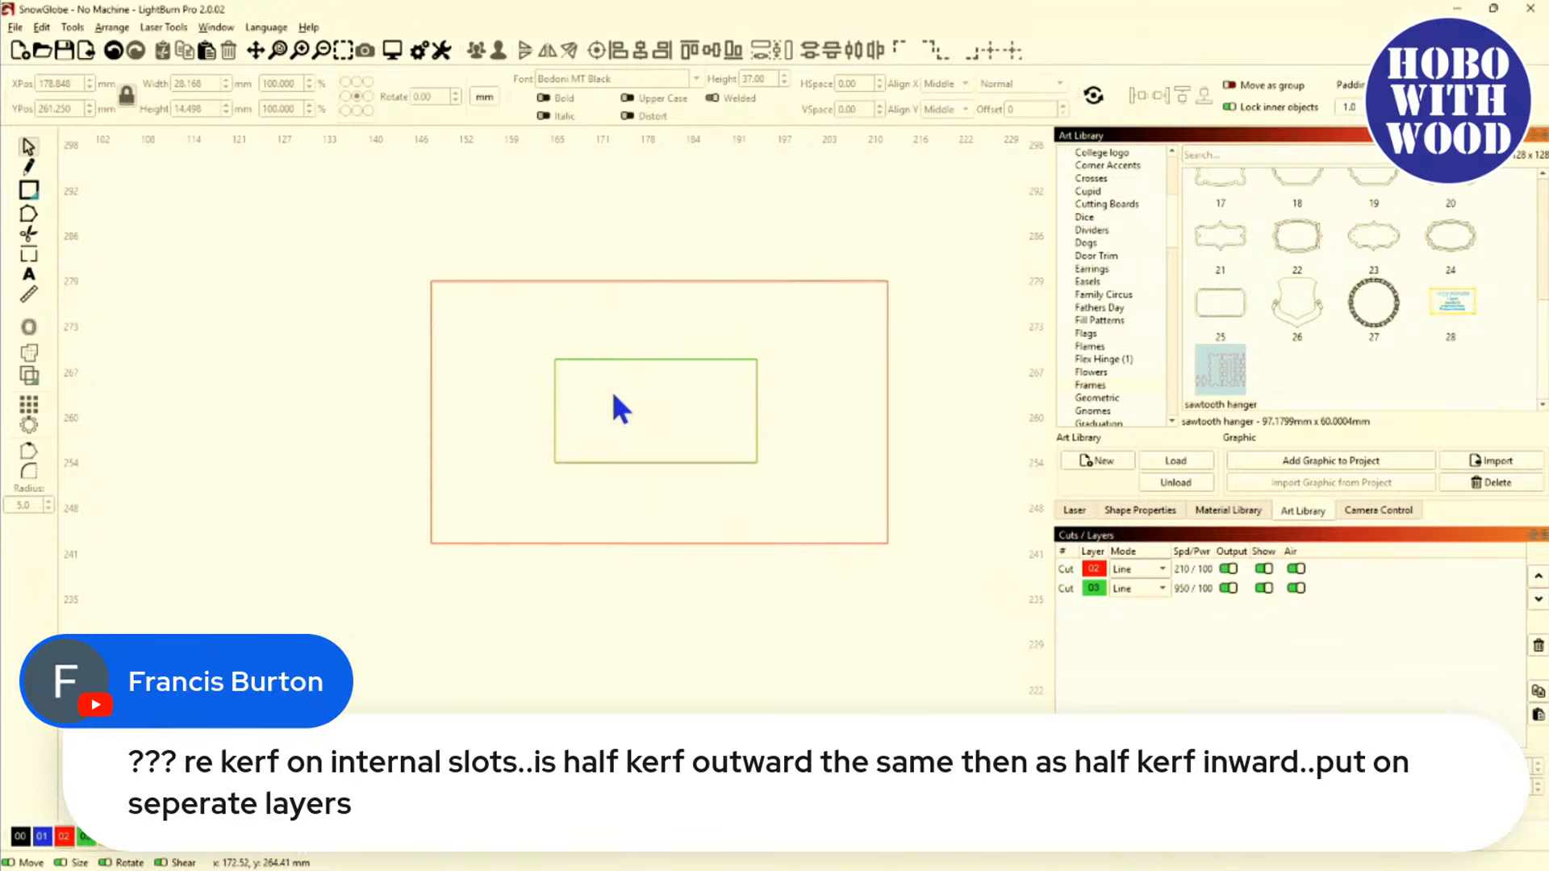
Check layer 03's kerf offset in its cut settings, and preview the cut paths of the three remaining rectangles.
{"action": "double_click", "coordinate": [1072, 588]}
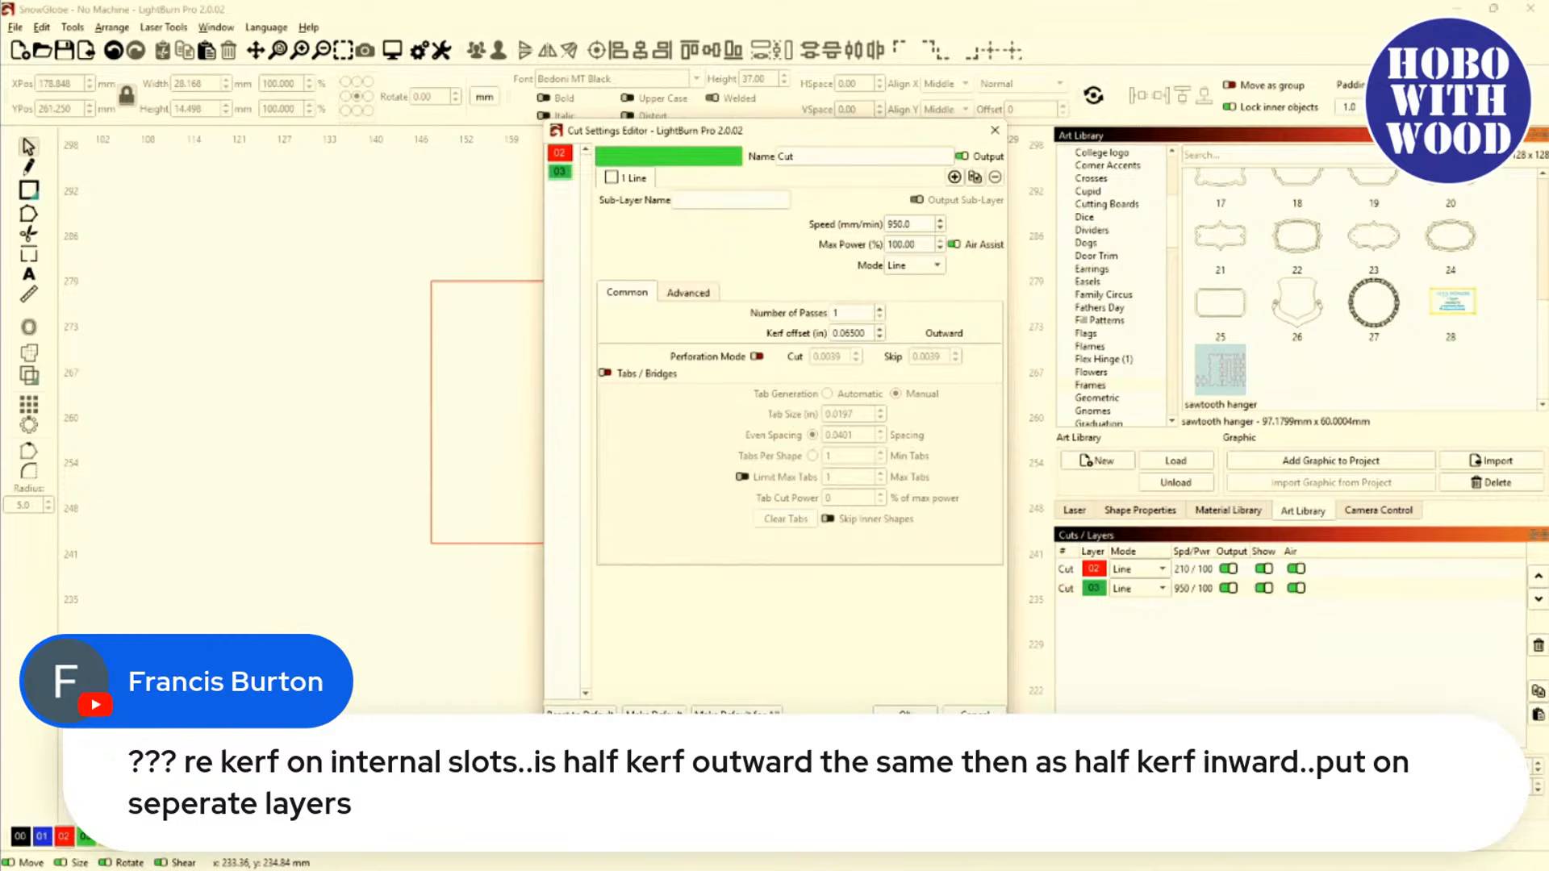
{"action": "left_click", "coordinate": [904, 713]}
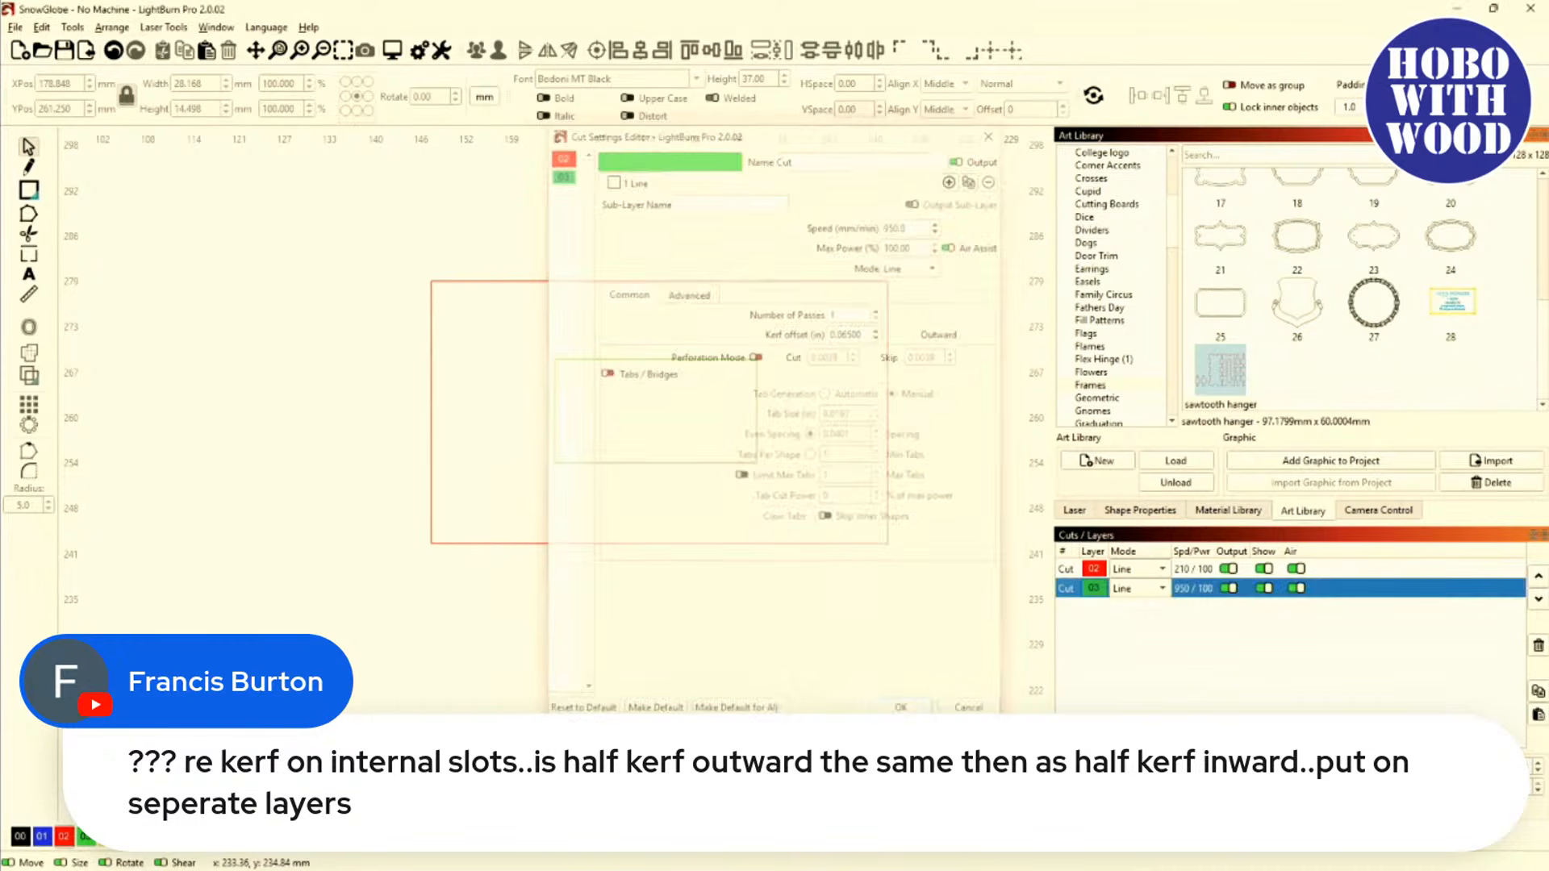
{"action": "left_click_drag", "start_coordinate": [686, 600], "coordinate": [290, 206]}
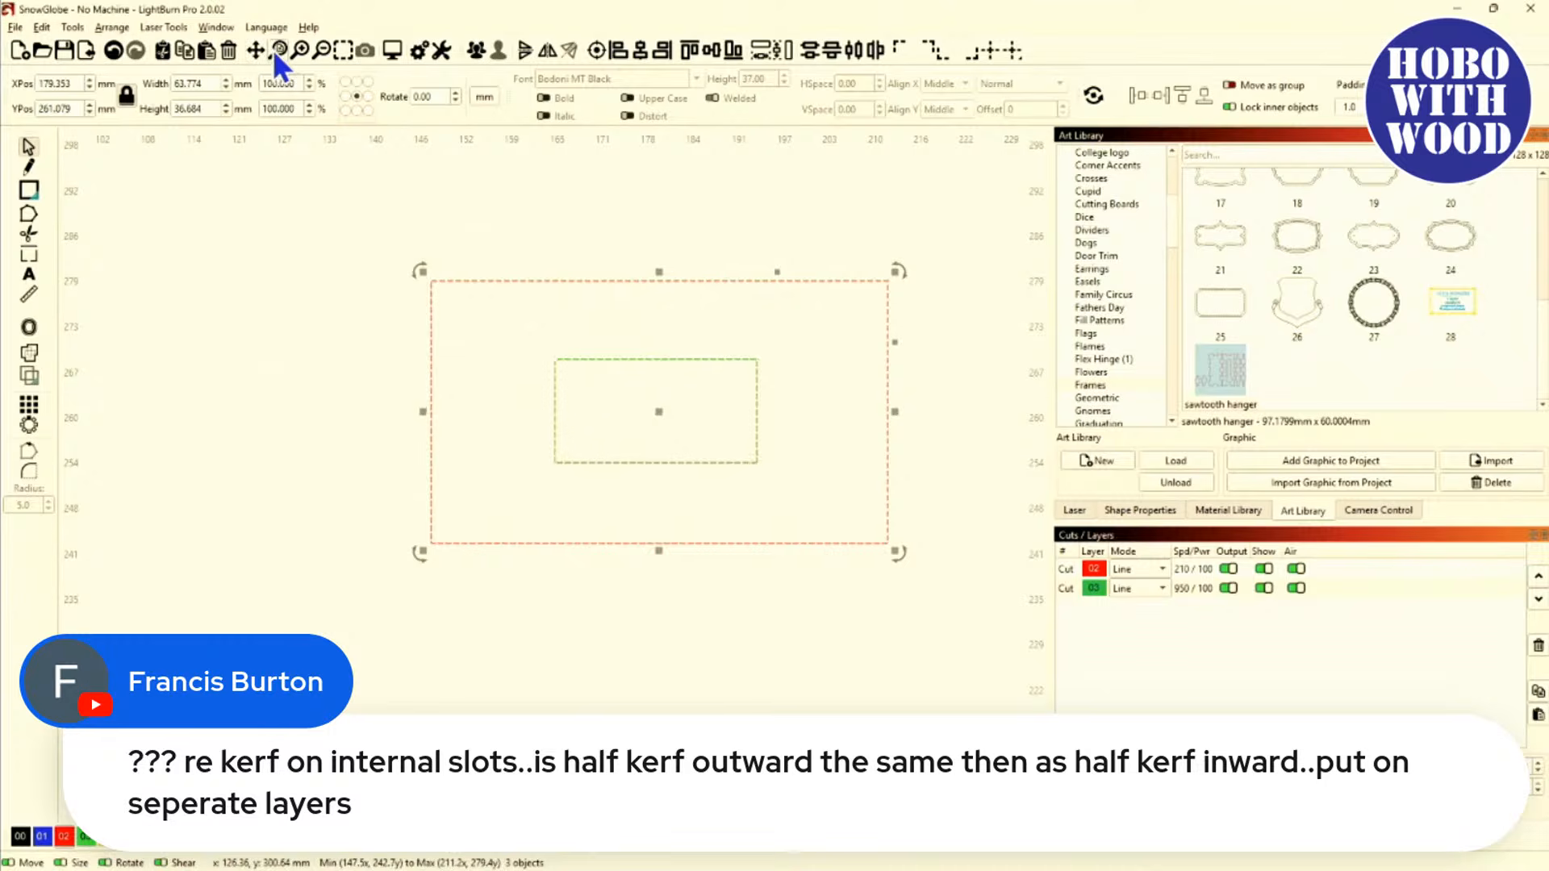
{"action": "left_click", "coordinate": [397, 47]}
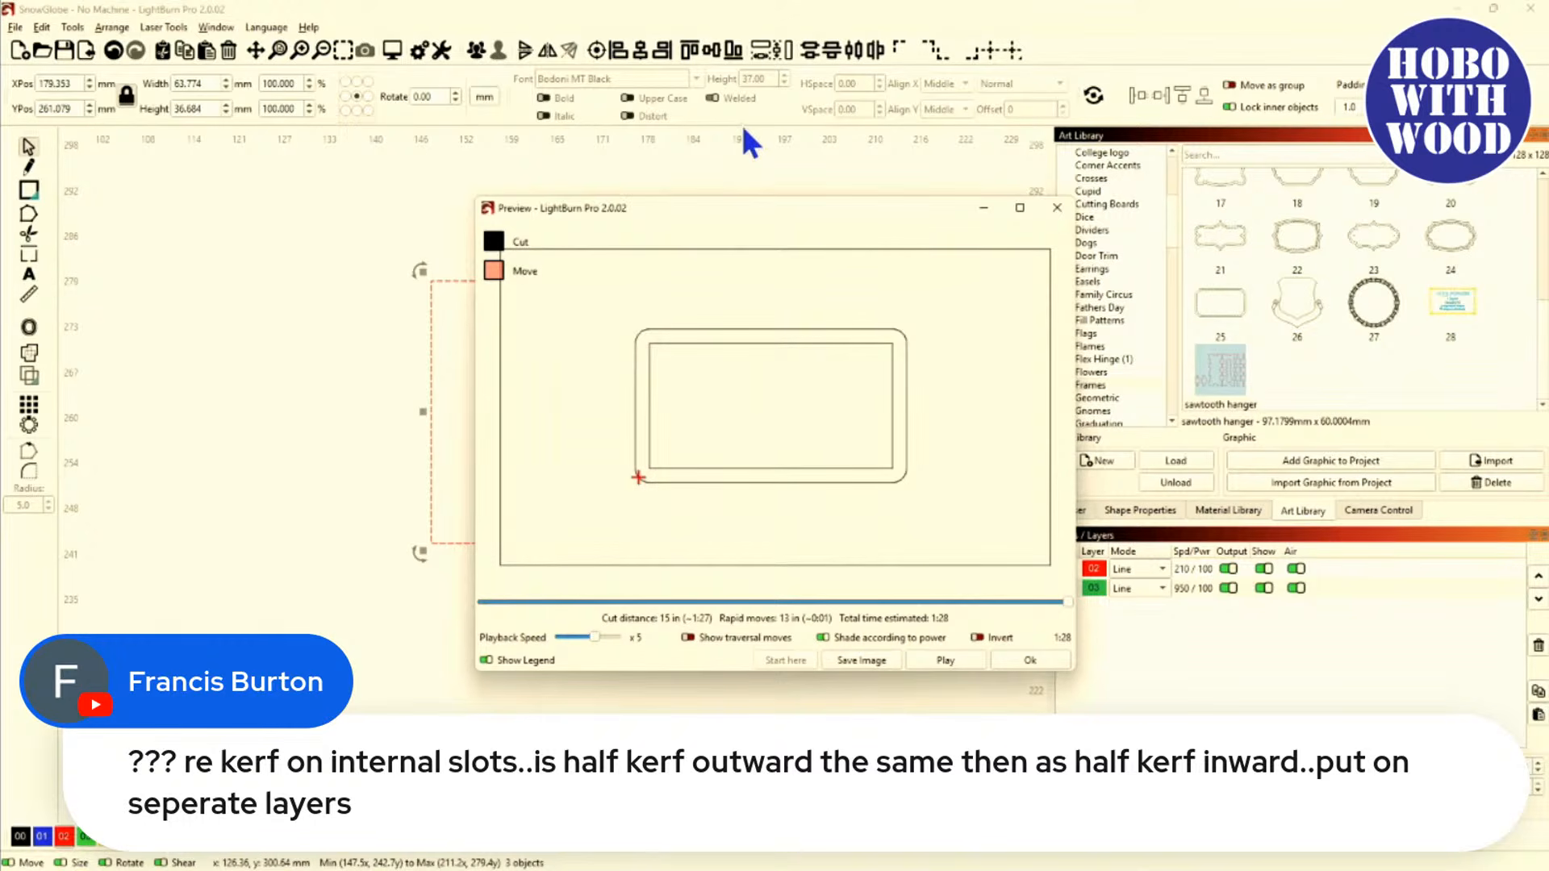
{"action": "left_click", "coordinate": [1057, 209]}
Close the SnowGlobe project, discarding its changes, and bring up the open 200x200 project.
{"action": "left_click", "coordinate": [1531, 10]}
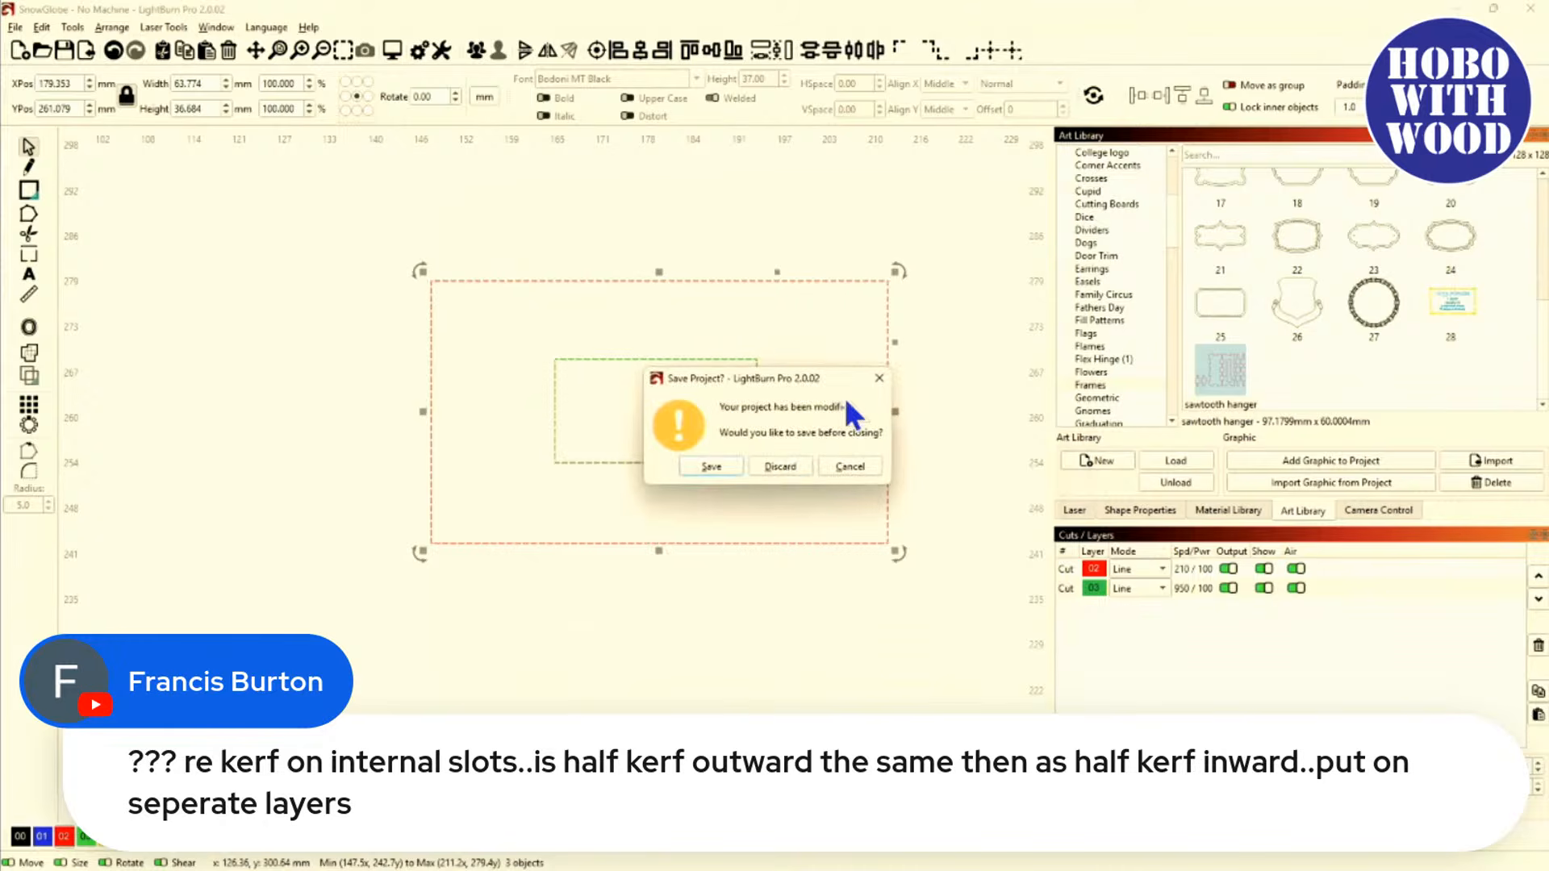
{"action": "left_click", "coordinate": [784, 463]}
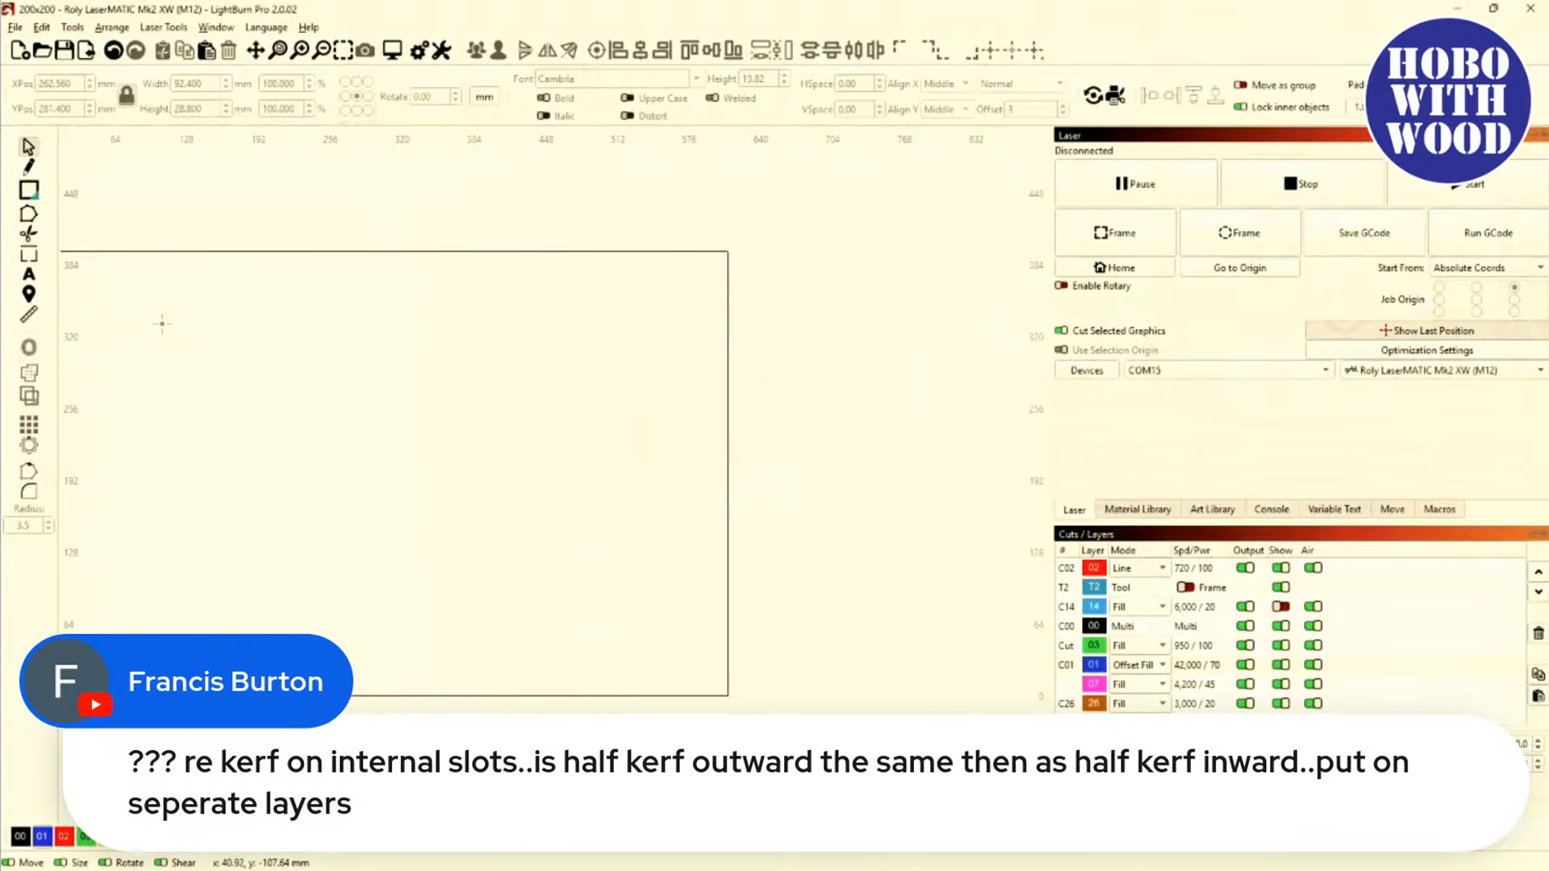
{"action": "key", "text": "alt+Tab"}
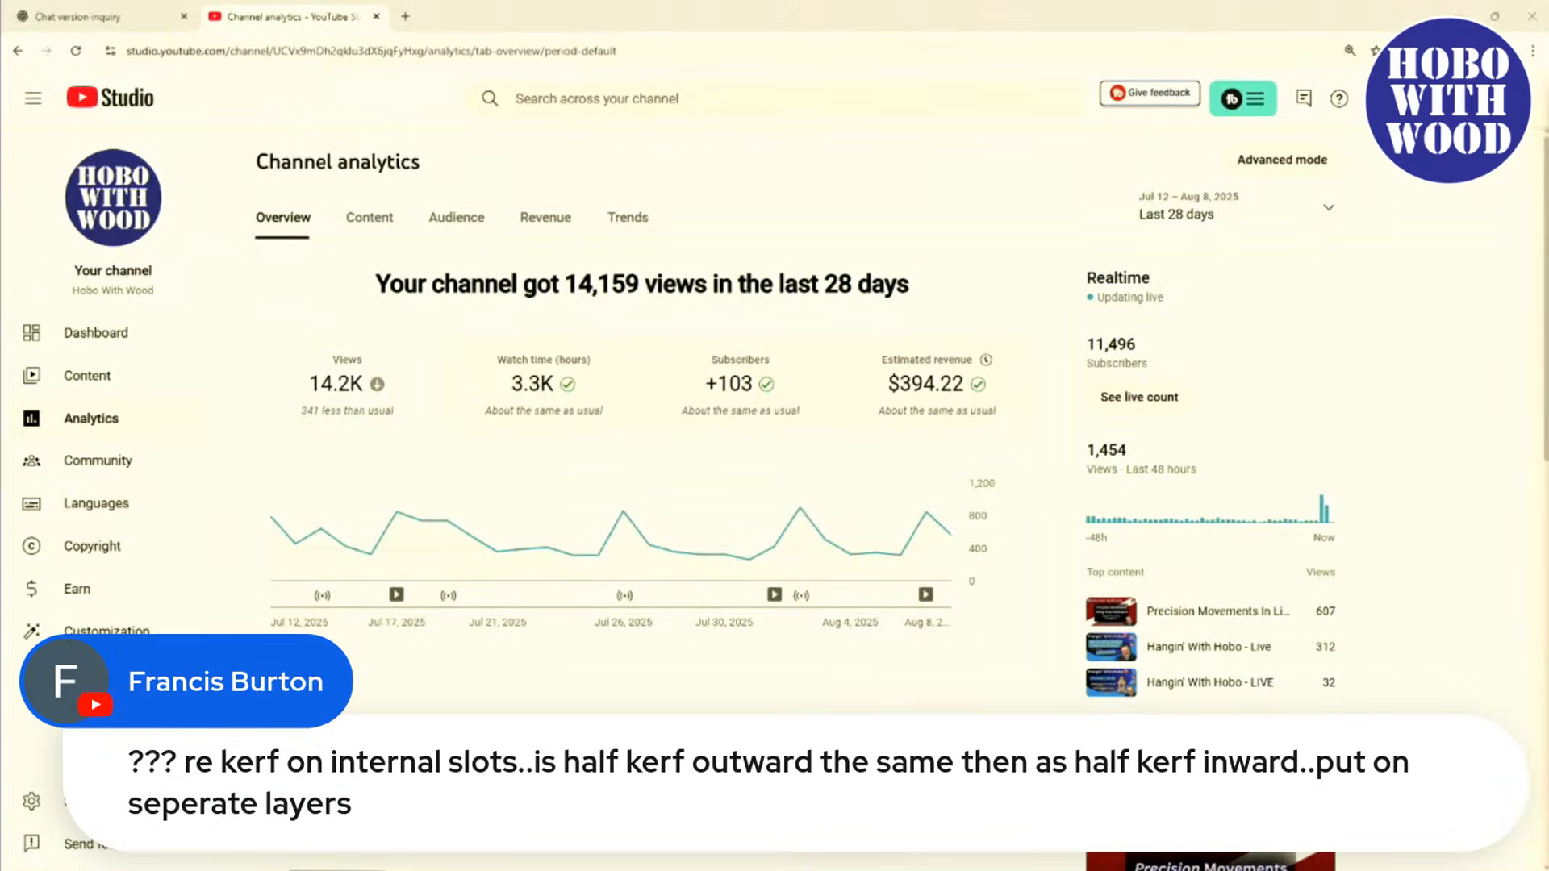
{"action": "key", "text": "alt+Tab"}
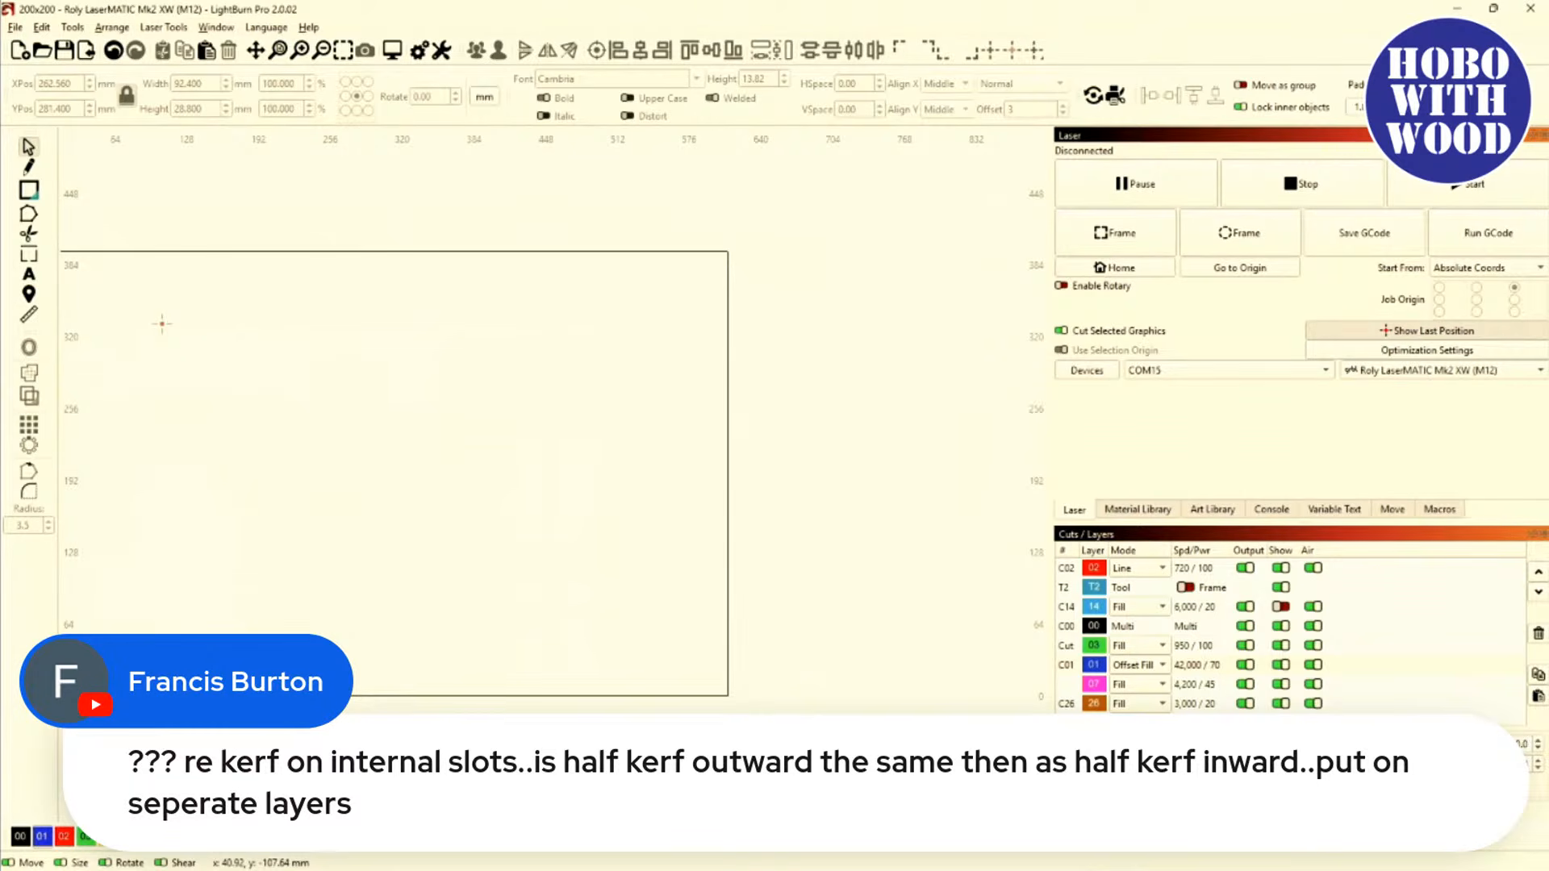
Select the Backboard group outside the work area and move it onto the empty work area.
{"action": "scroll", "coordinate": [773, 348], "scroll_direction": "down", "scroll_amount": 5}
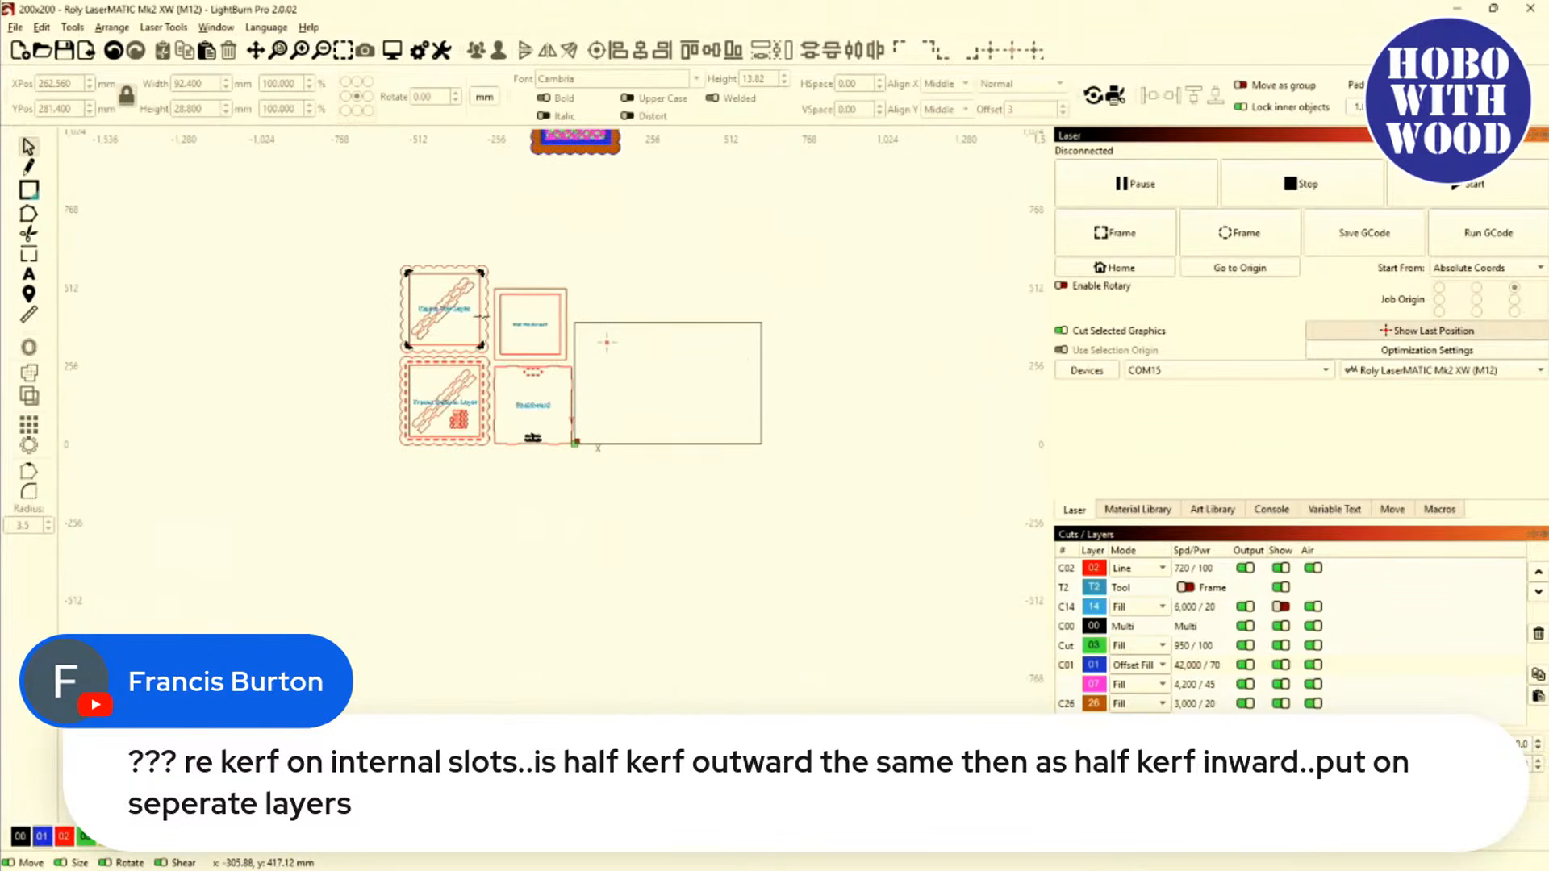
{"action": "scroll", "coordinate": [482, 316], "scroll_direction": "up", "scroll_amount": 5}
{"action": "scroll", "coordinate": [698, 534], "scroll_direction": "up", "scroll_amount": 6}
{"action": "scroll", "coordinate": [694, 529], "scroll_direction": "down", "scroll_amount": 7}
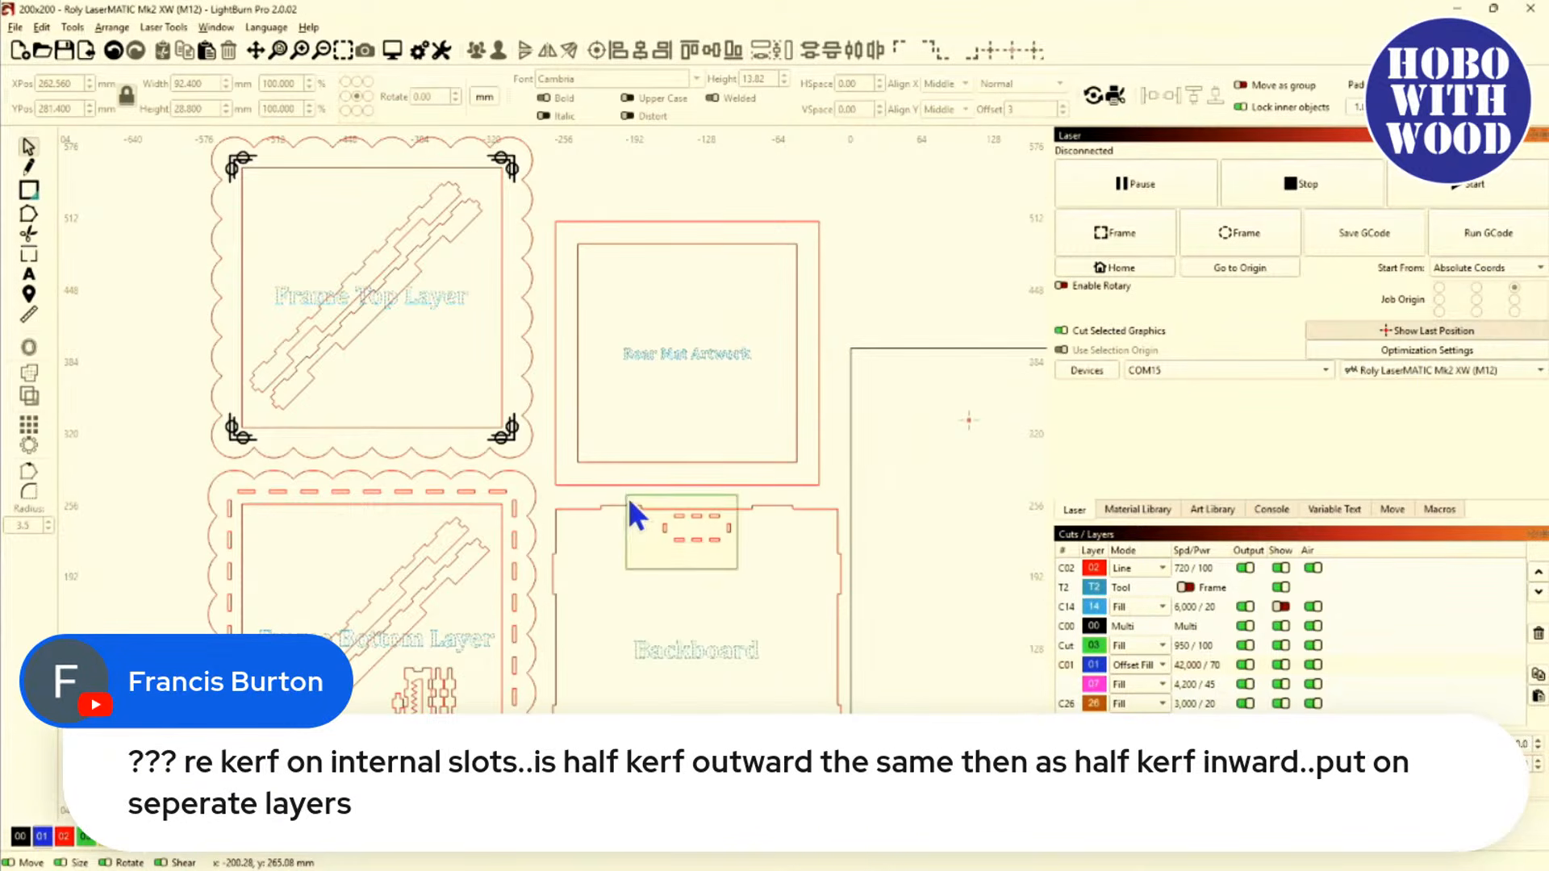
{"action": "left_click", "coordinate": [626, 509]}
{"action": "scroll", "coordinate": [624, 512], "scroll_direction": "down", "scroll_amount": 7}
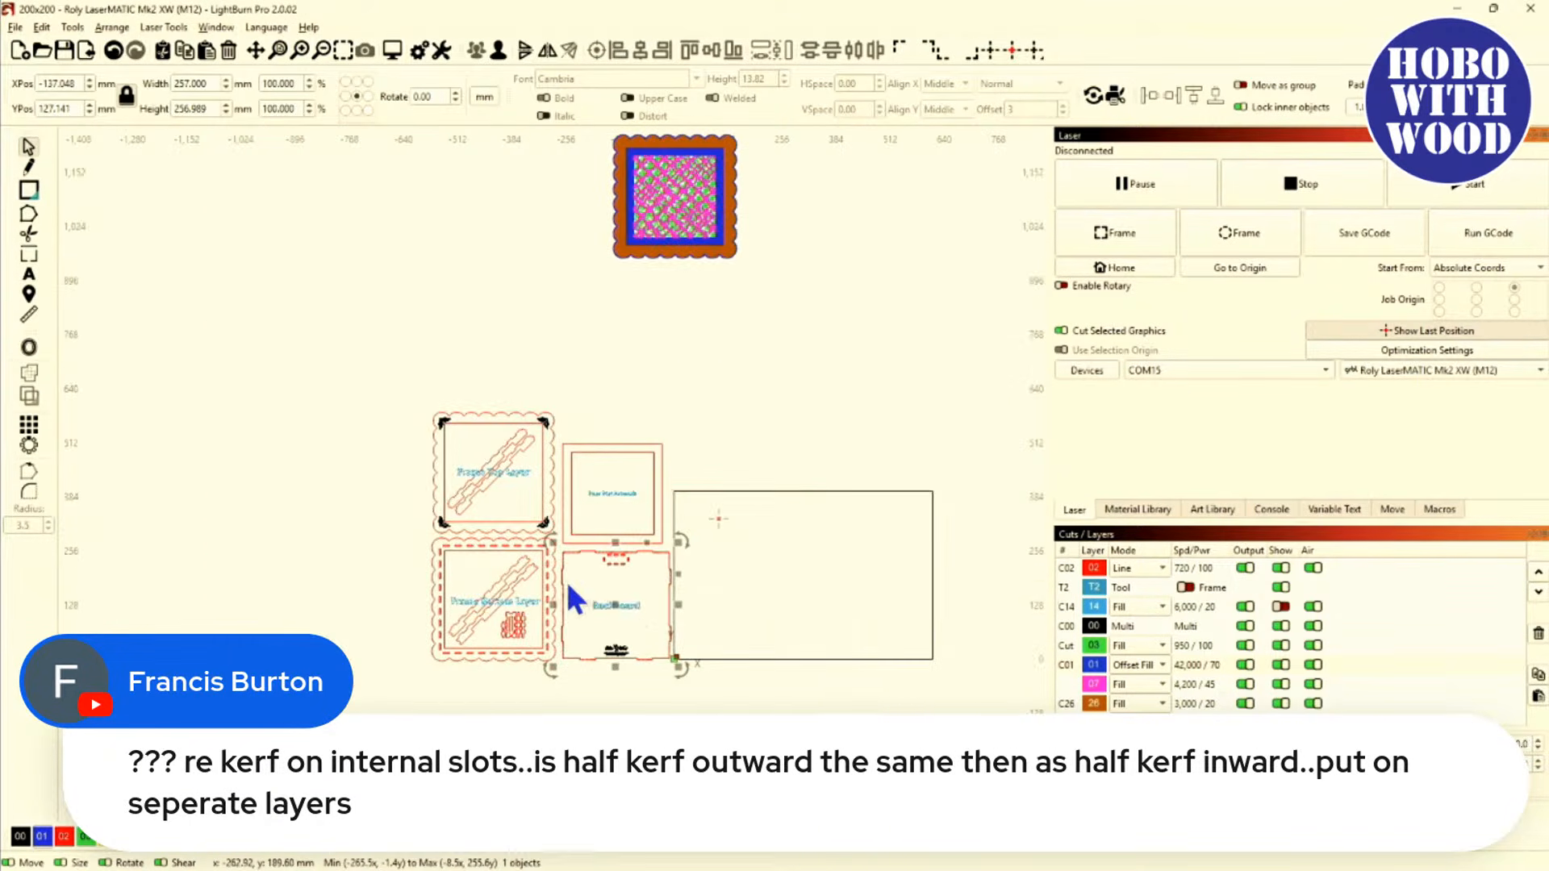
{"action": "left_click_drag", "start_coordinate": [611, 603], "coordinate": [799, 579]}
Ungroup the Backboard so its small internal slots can be selected individually, and clear the selection.
{"action": "scroll", "coordinate": [798, 579], "scroll_direction": "up", "scroll_amount": 8}
{"action": "scroll", "coordinate": [809, 513], "scroll_direction": "up", "scroll_amount": 7}
{"action": "left_click", "coordinate": [756, 588]}
{"action": "scroll", "coordinate": [564, 564], "scroll_direction": "down", "scroll_amount": 3}
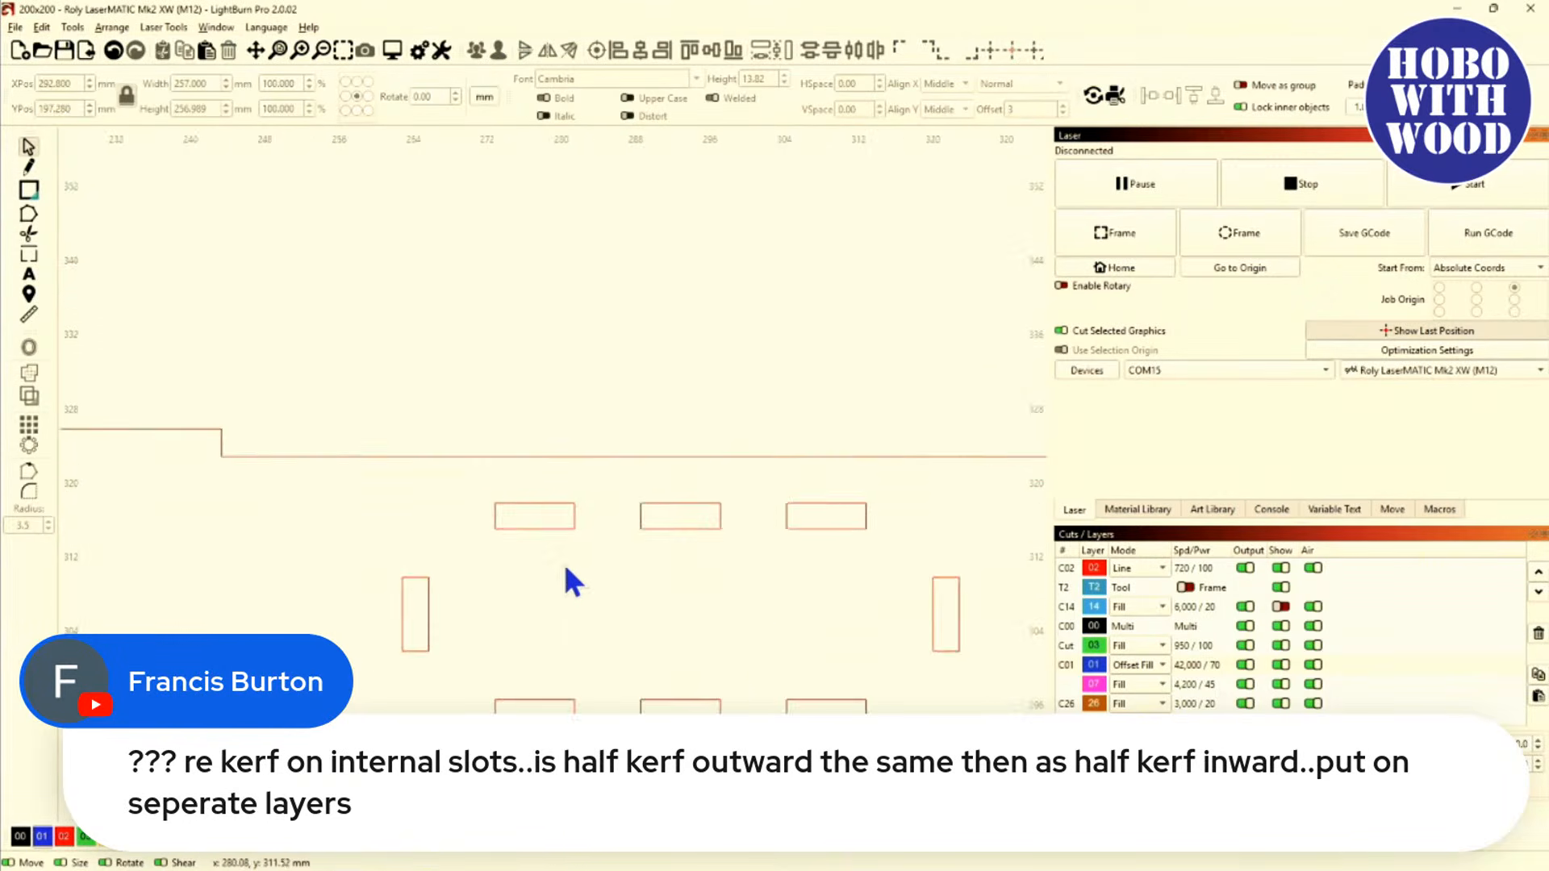
{"action": "left_click", "coordinate": [535, 529]}
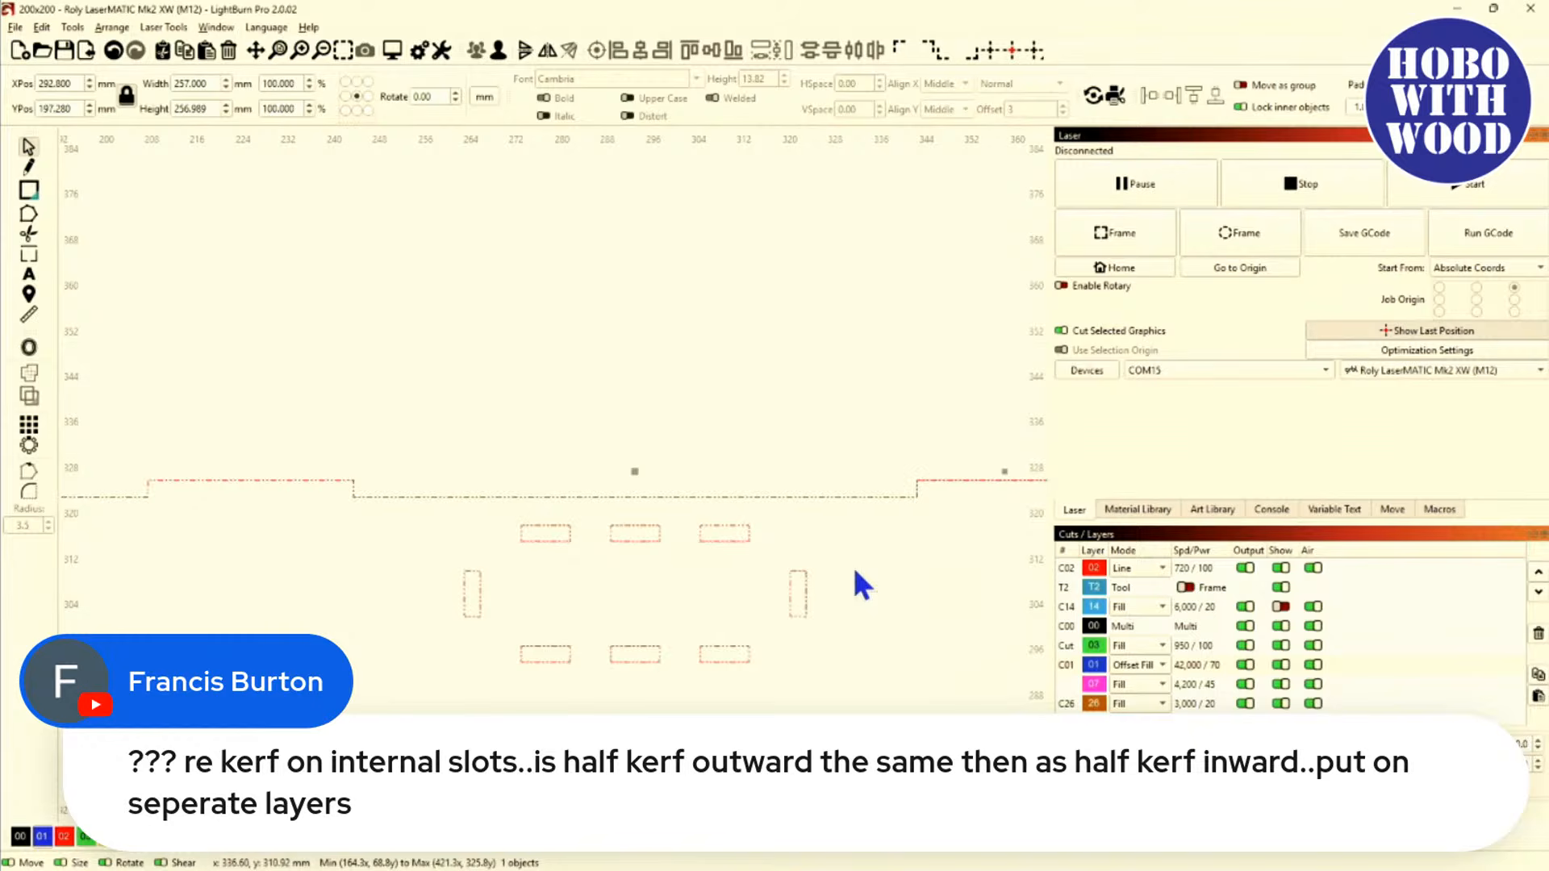
{"action": "left_click", "coordinate": [497, 50]}
{"action": "left_click", "coordinate": [523, 564]}
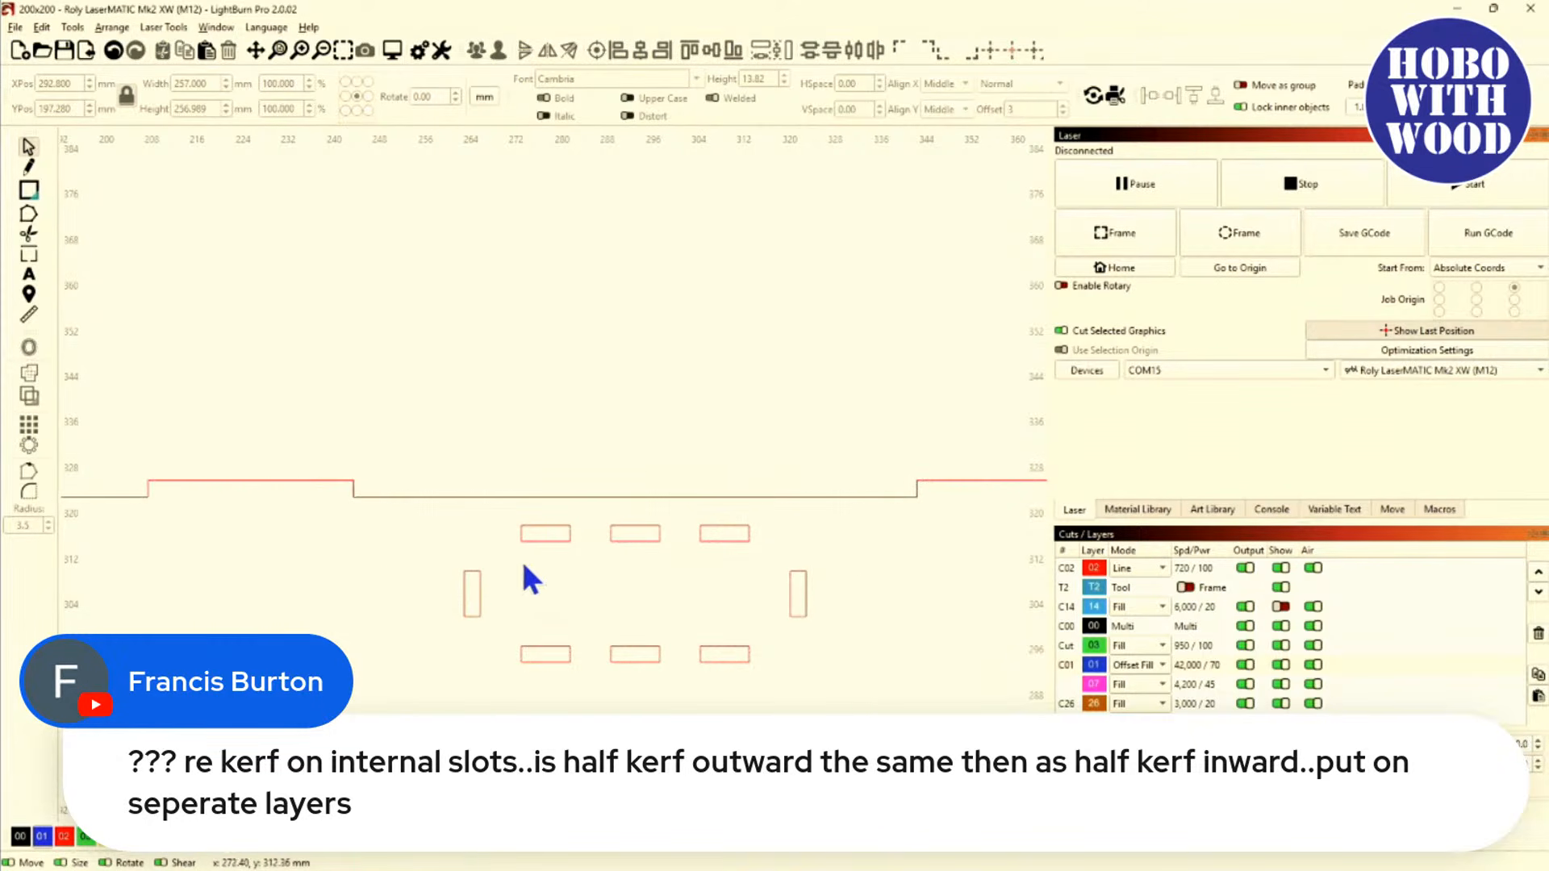
Select the leftmost slot in the Backboard's upper slot row and assign it to layer 04.
{"action": "left_click", "coordinate": [507, 546]}
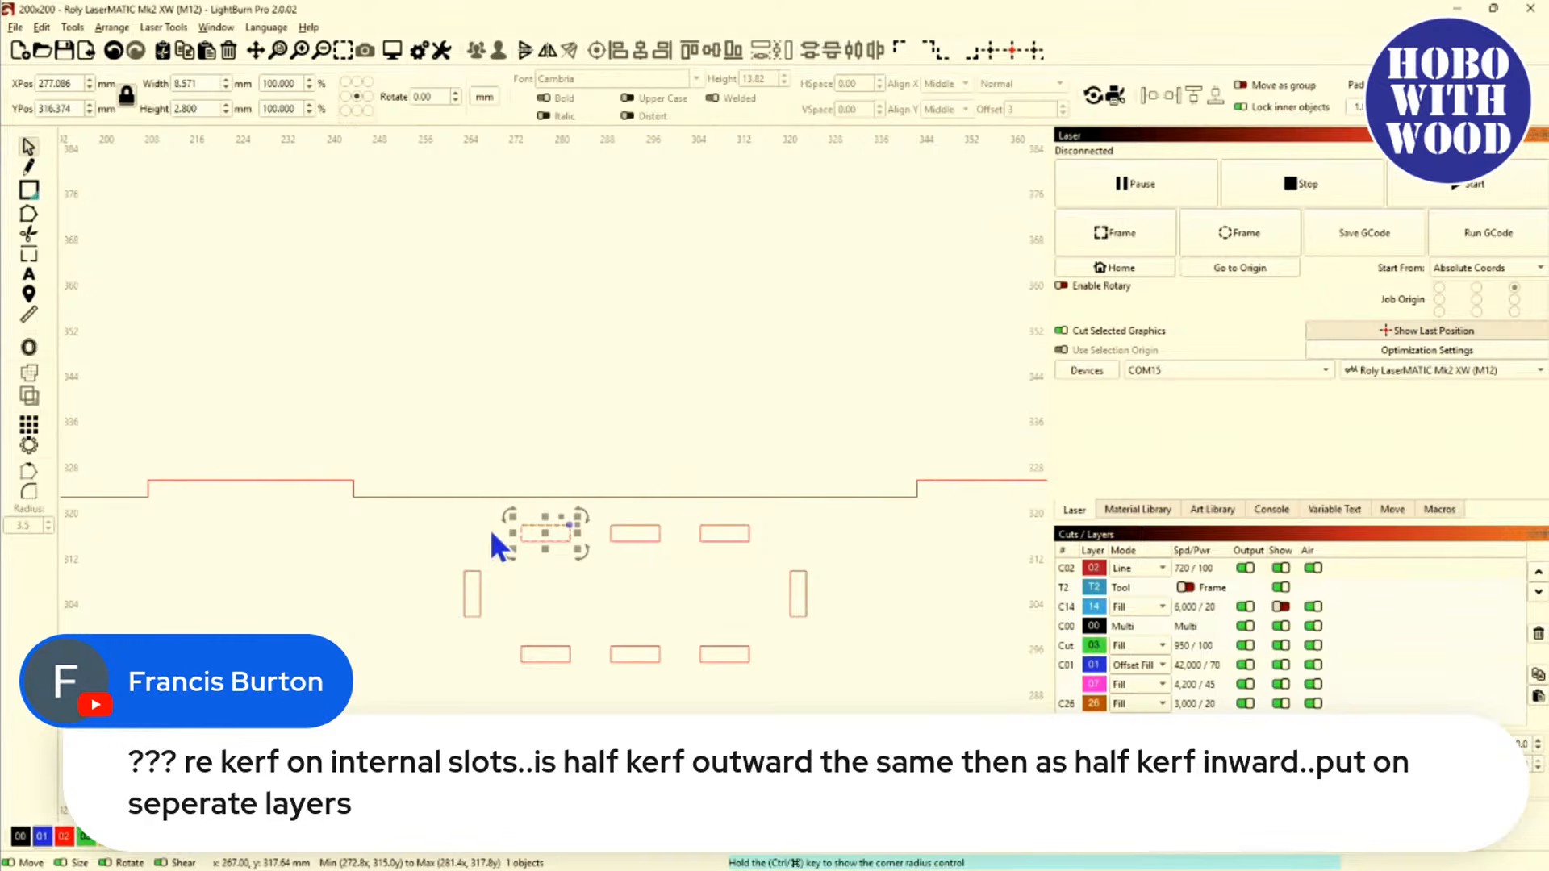
{"action": "scroll", "coordinate": [554, 550], "scroll_direction": "up", "scroll_amount": 5}
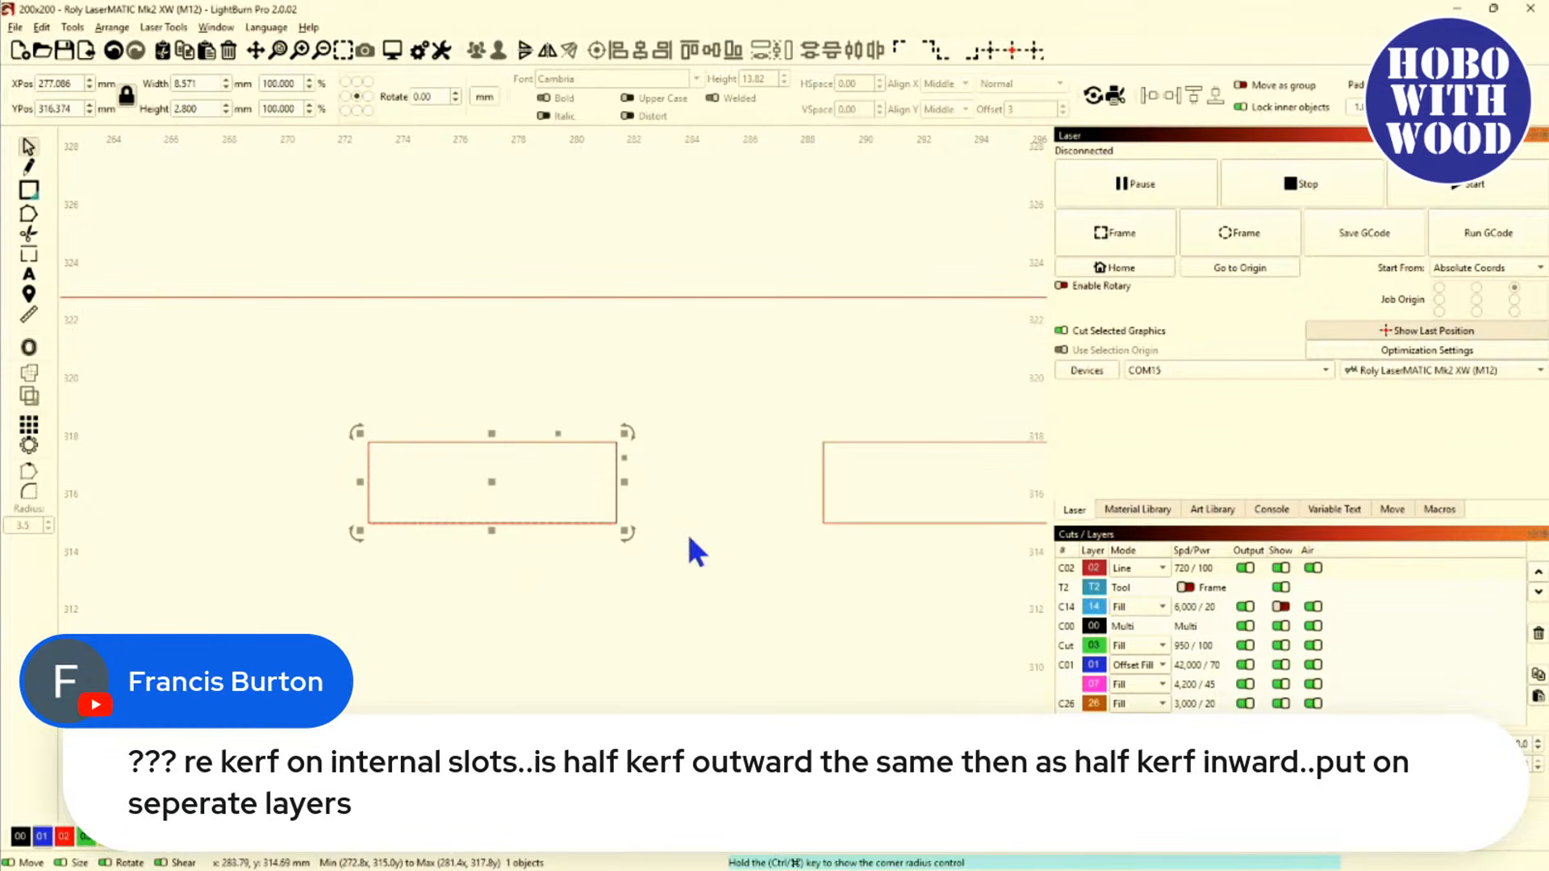
{"action": "left_click", "coordinate": [115, 847]}
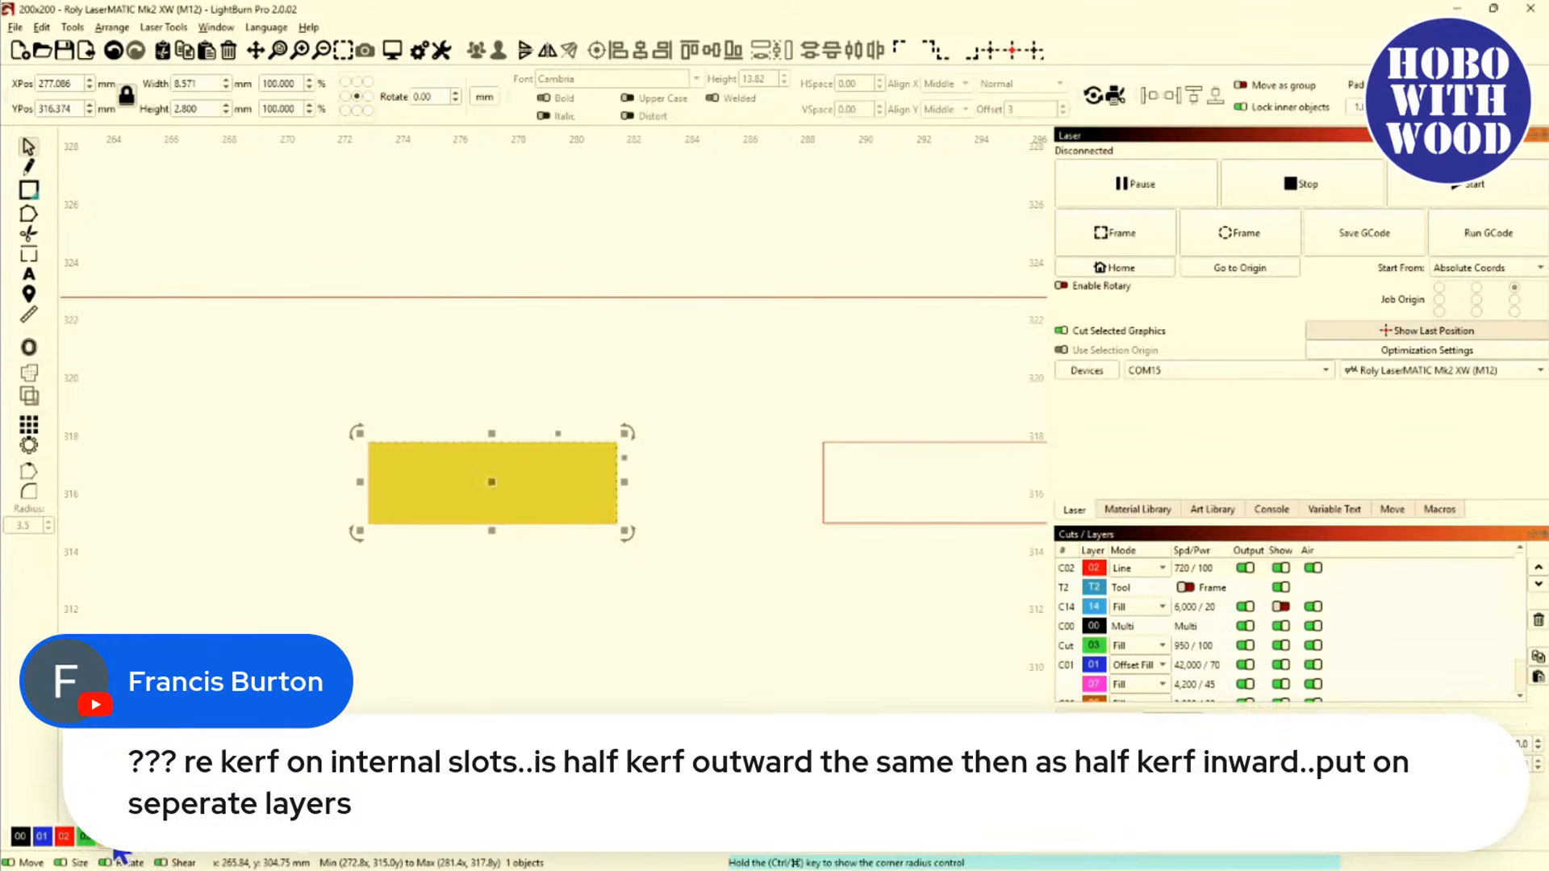
Remove layer 04's fill sub-layer, leaving a single Line sub-layer, and set its kerf offset to 0.08 mm outward.
{"action": "scroll", "coordinate": [1135, 666], "scroll_direction": "down", "scroll_amount": 1}
{"action": "left_click", "coordinate": [1134, 659]}
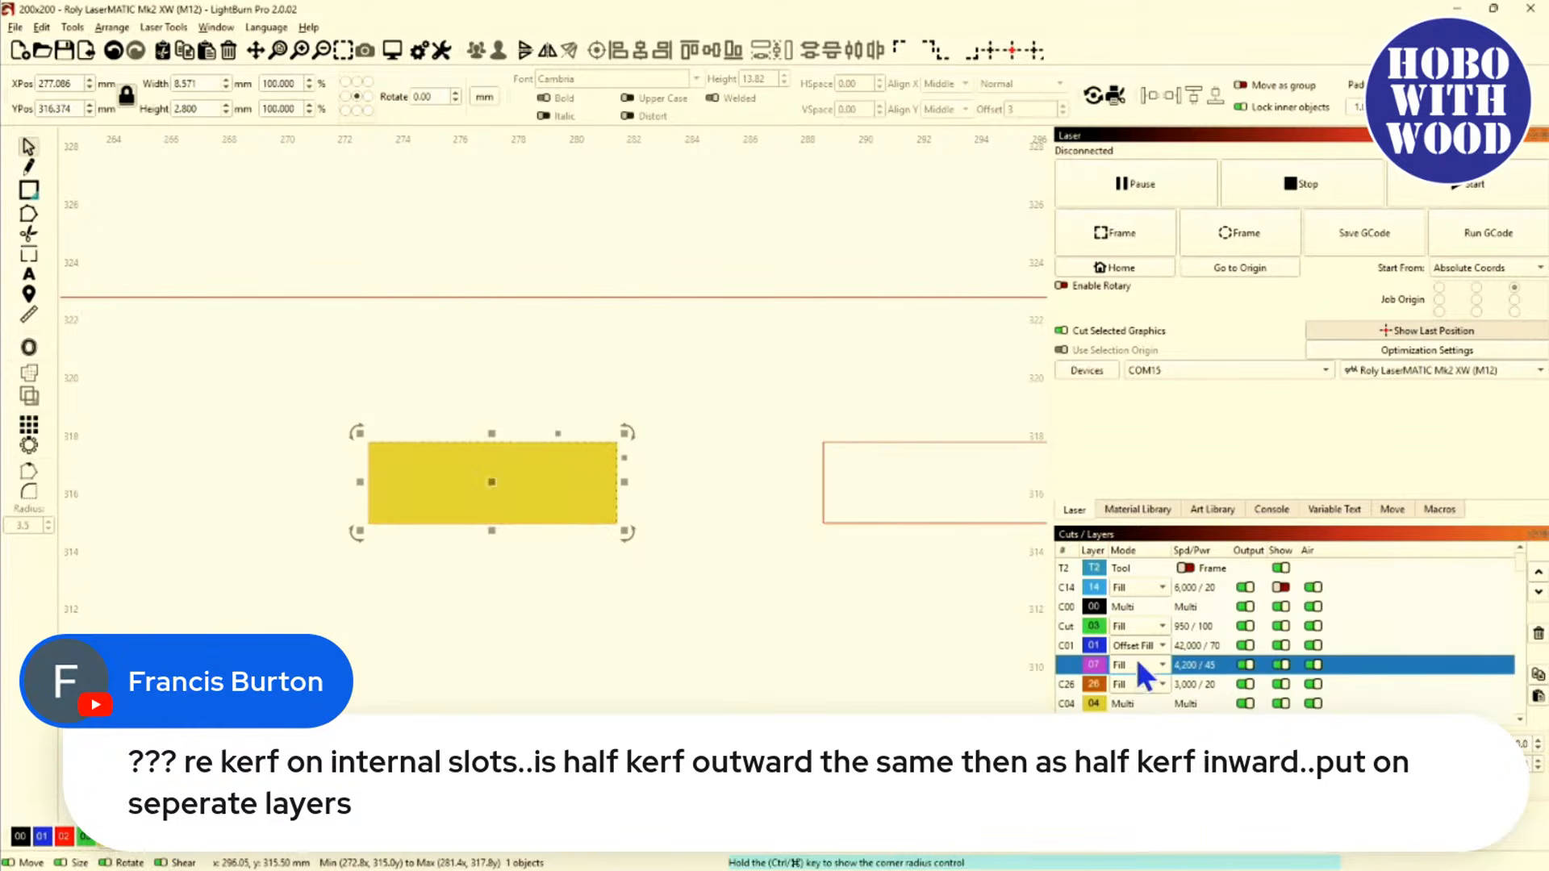
{"action": "double_click", "coordinate": [1113, 704]}
{"action": "left_click", "coordinate": [904, 279]}
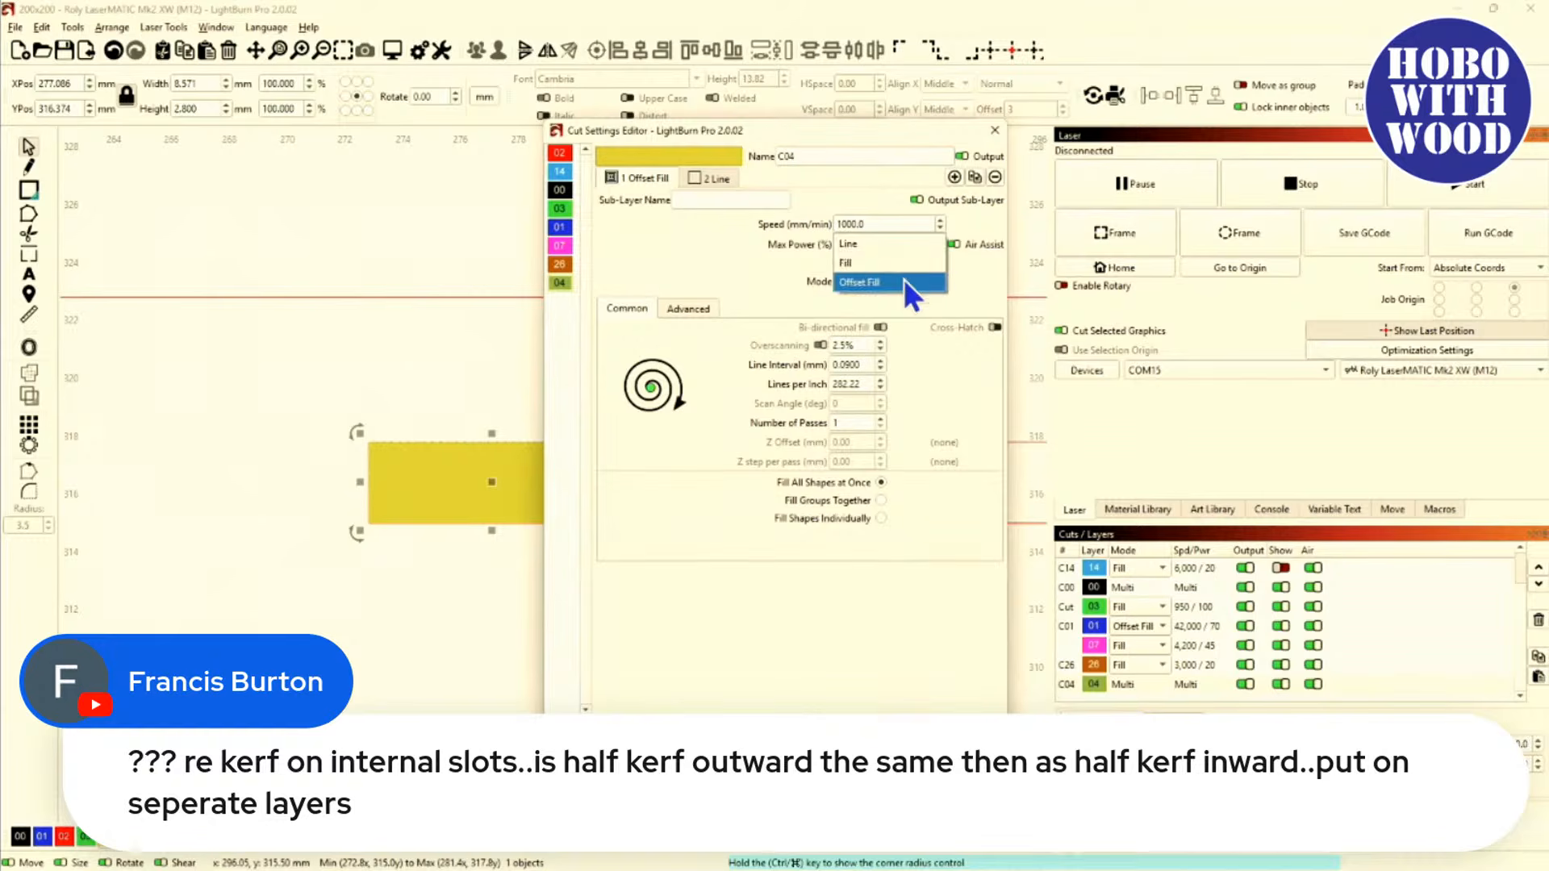
{"action": "left_click", "coordinate": [862, 262]}
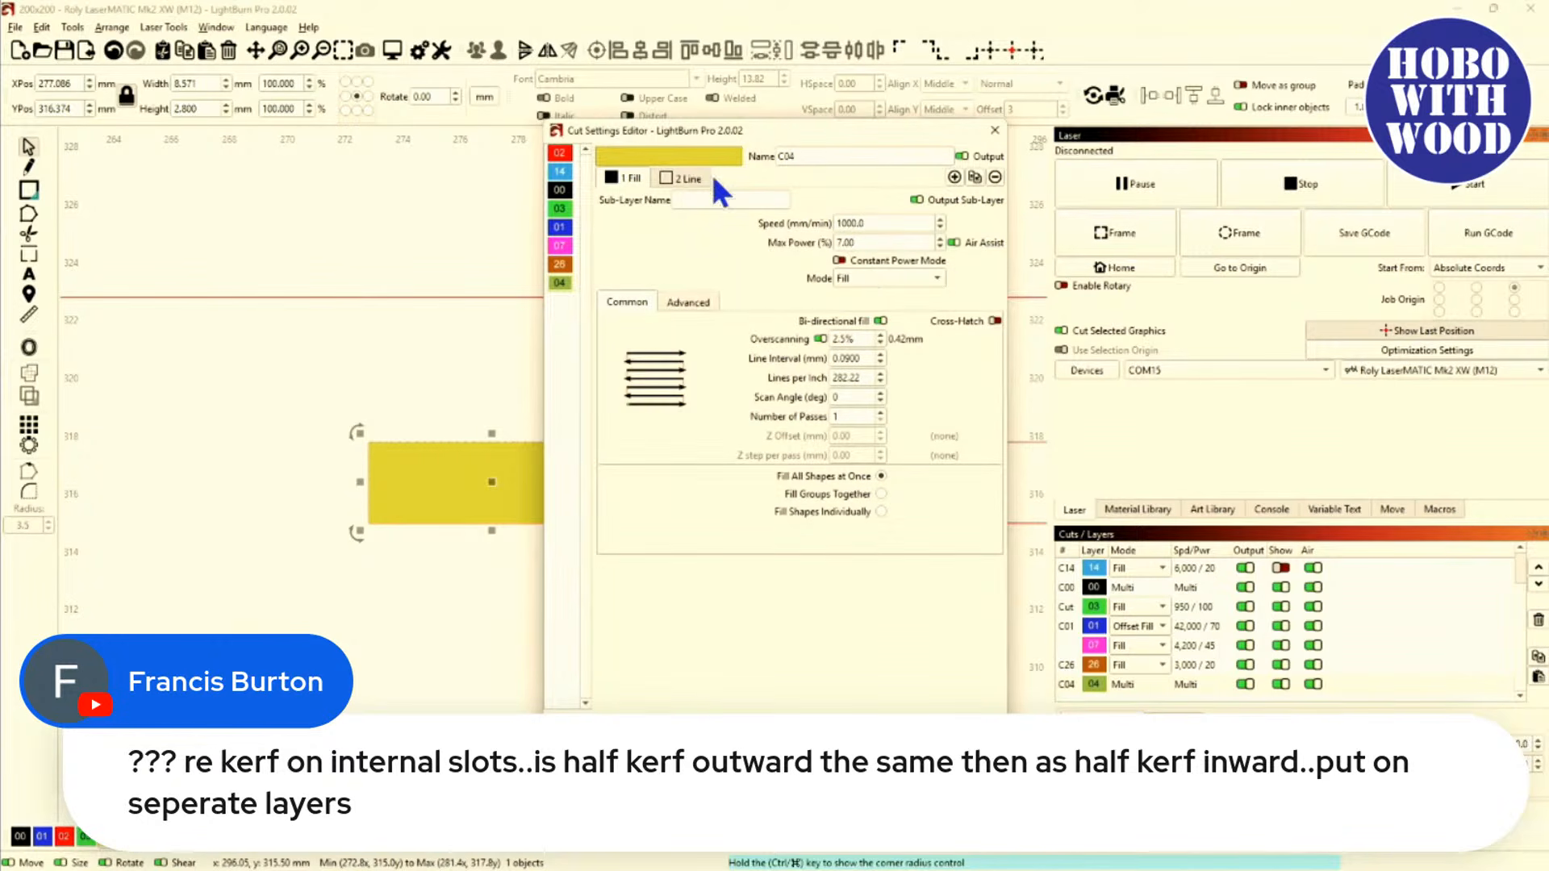
{"action": "left_click", "coordinate": [995, 177]}
{"action": "left_click_drag", "start_coordinate": [861, 385], "coordinate": [768, 386]}
{"action": "key", "text": "BackSpace"}
{"action": "type", "text": ".08"}
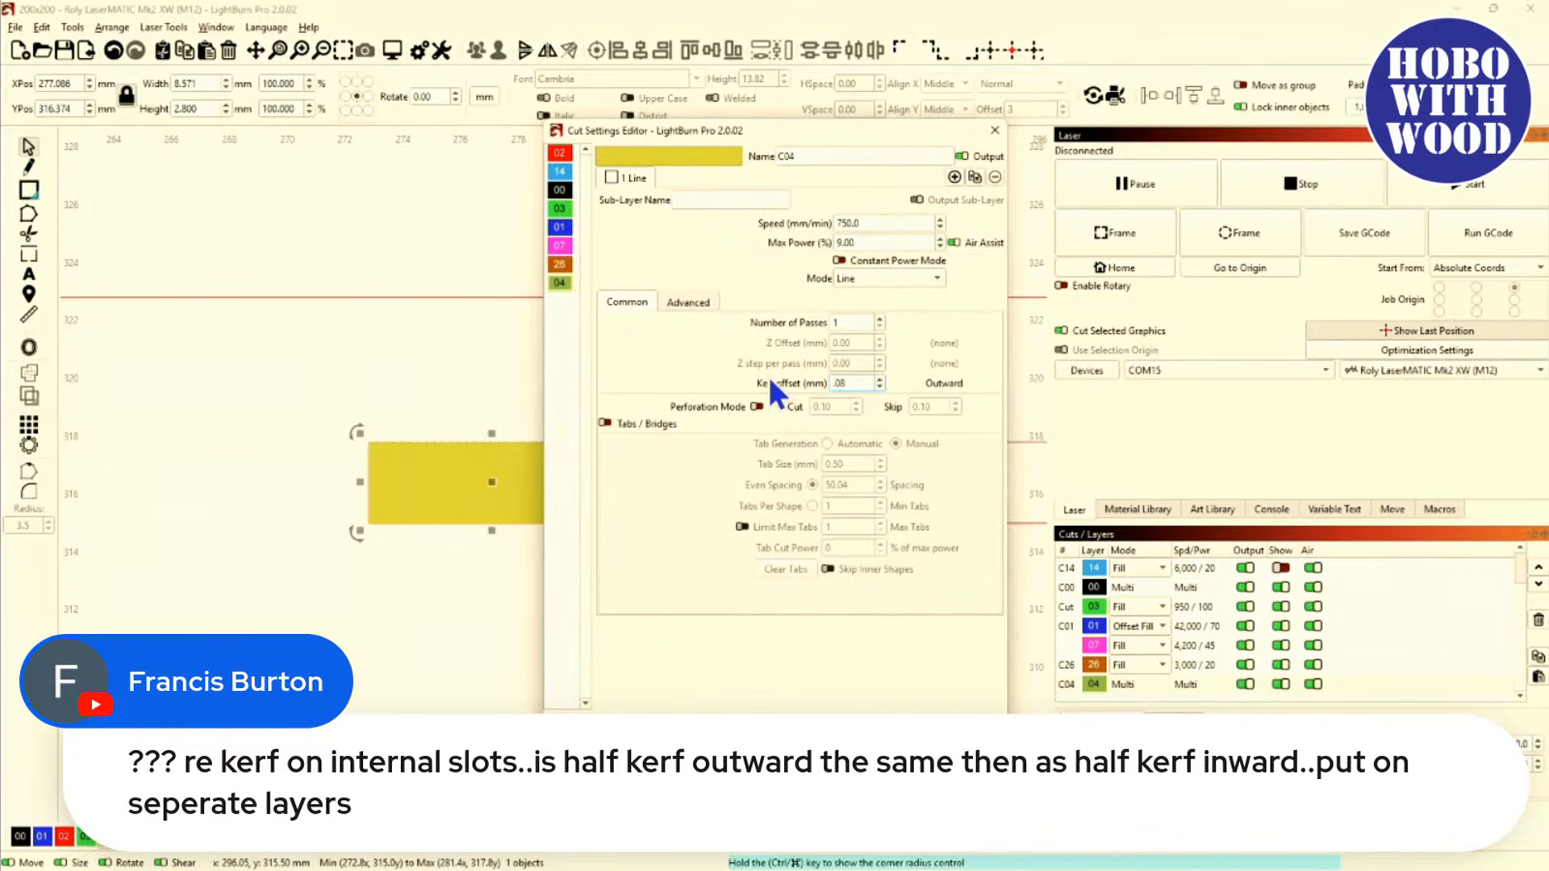
{"action": "key", "text": "Return"}
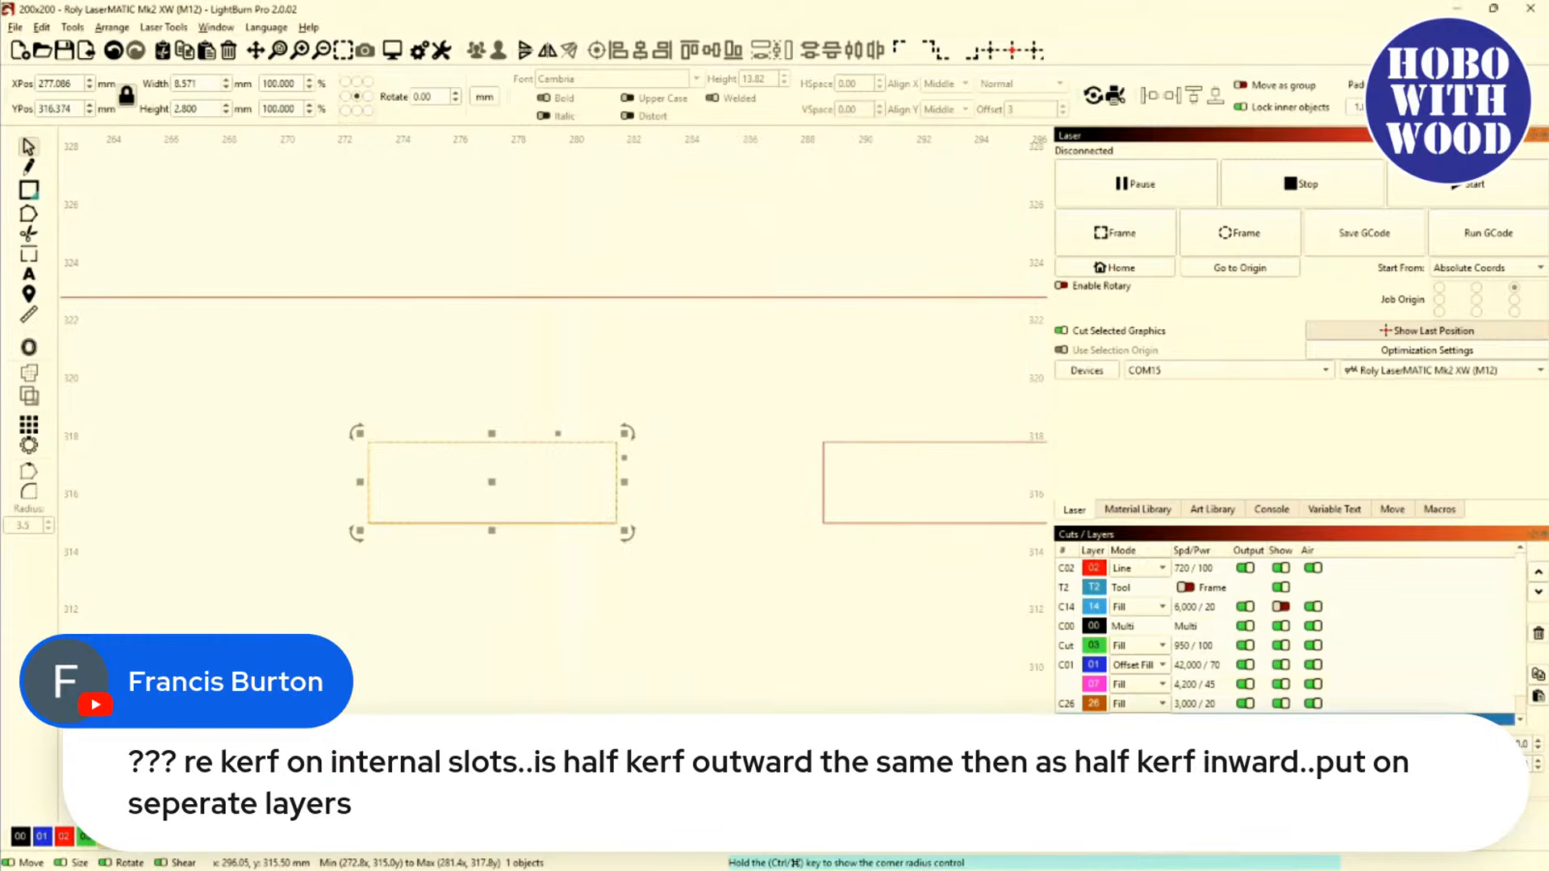
Select everything stacked at the layer 04 slot and preview its cut paths.
{"action": "left_click_drag", "start_coordinate": [513, 501], "coordinate": [433, 414]}
{"action": "left_click", "coordinate": [392, 50]}
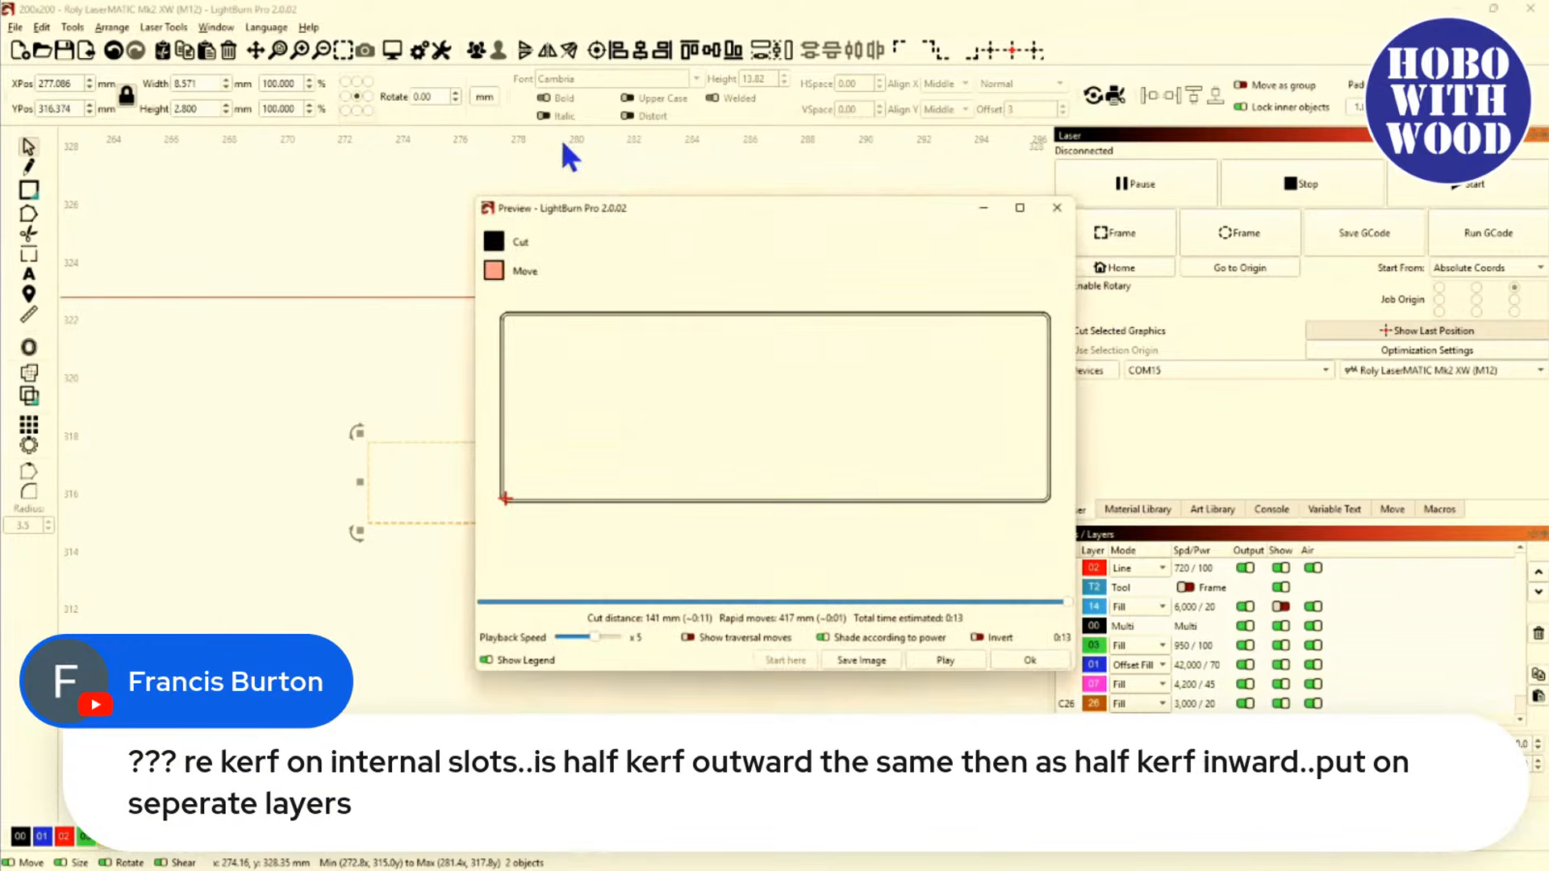
{"action": "left_click", "coordinate": [1060, 207]}
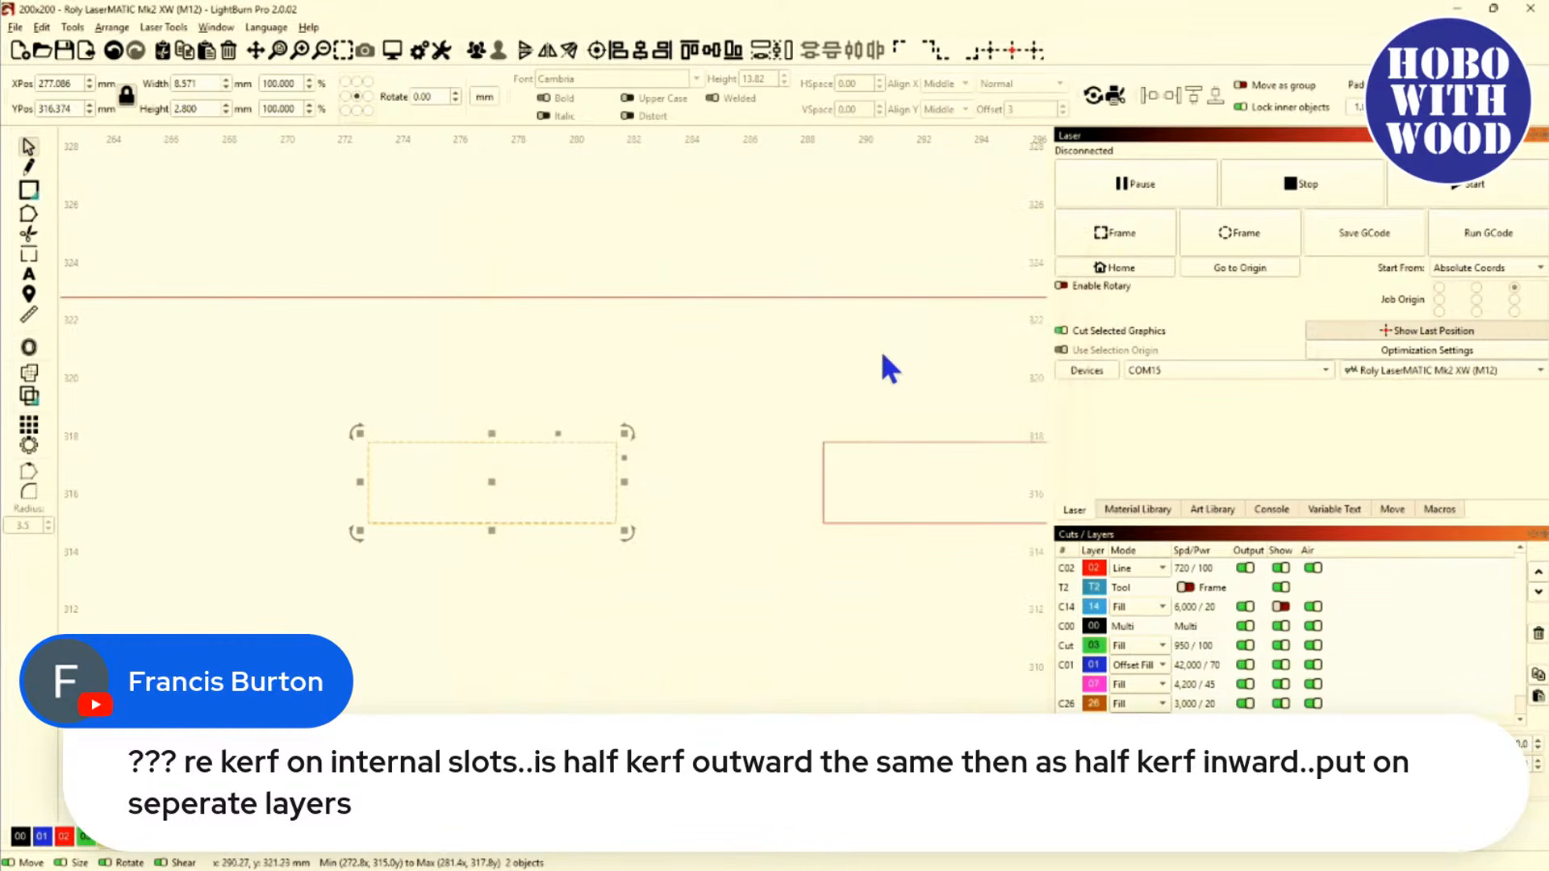
Set the kerf offset of layer 02 to 0 mm in its cut settings.
{"action": "double_click", "coordinate": [1069, 569]}
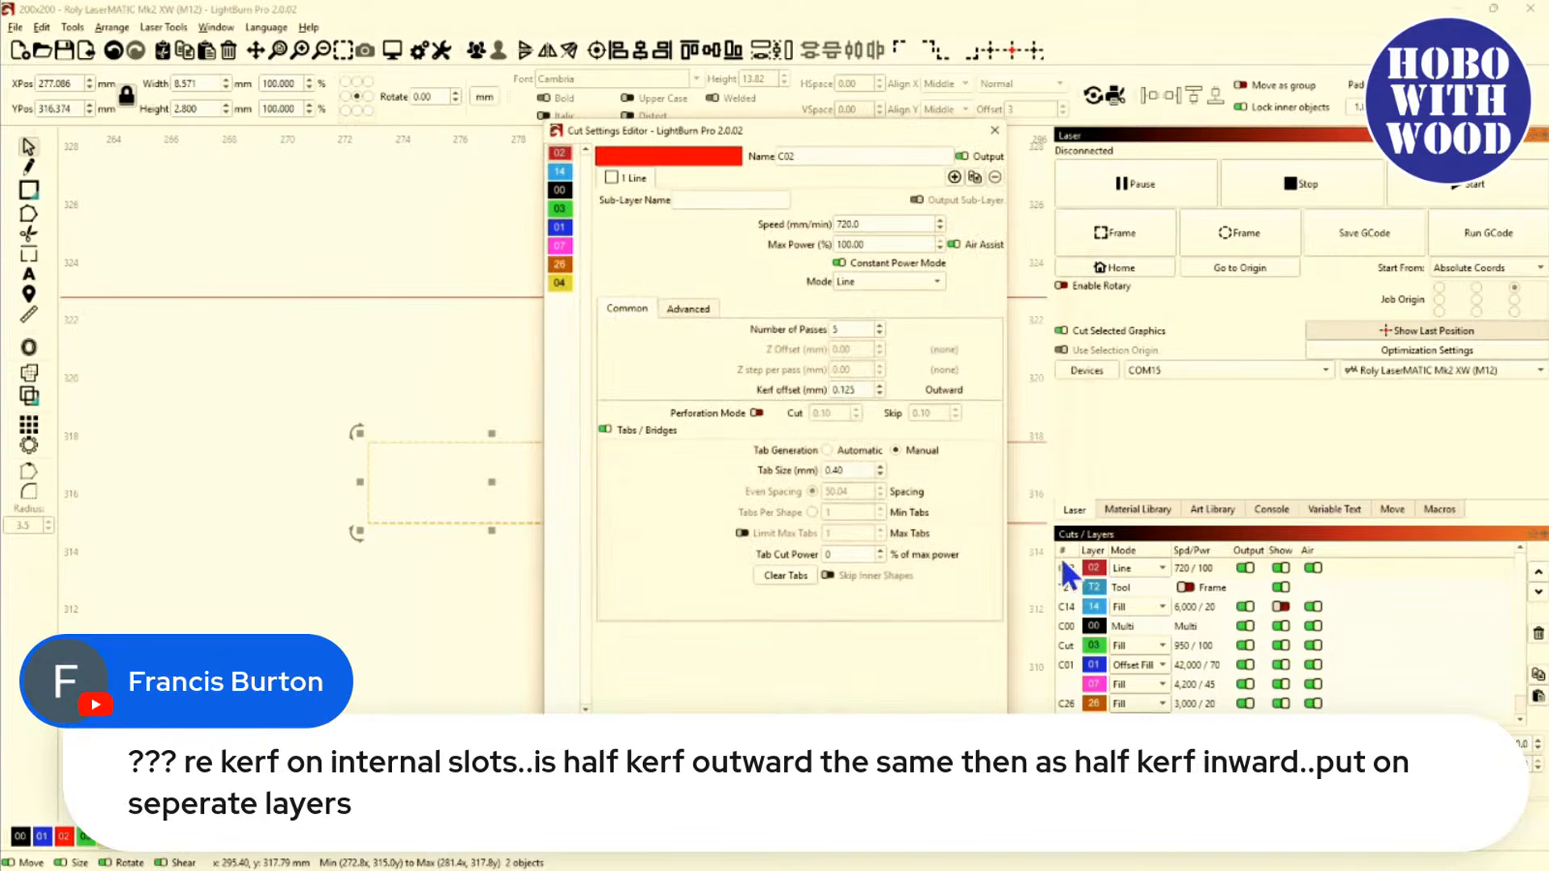
{"action": "double_click", "coordinate": [855, 391]}
{"action": "type", "text": "0"}
{"action": "key", "text": "Return"}
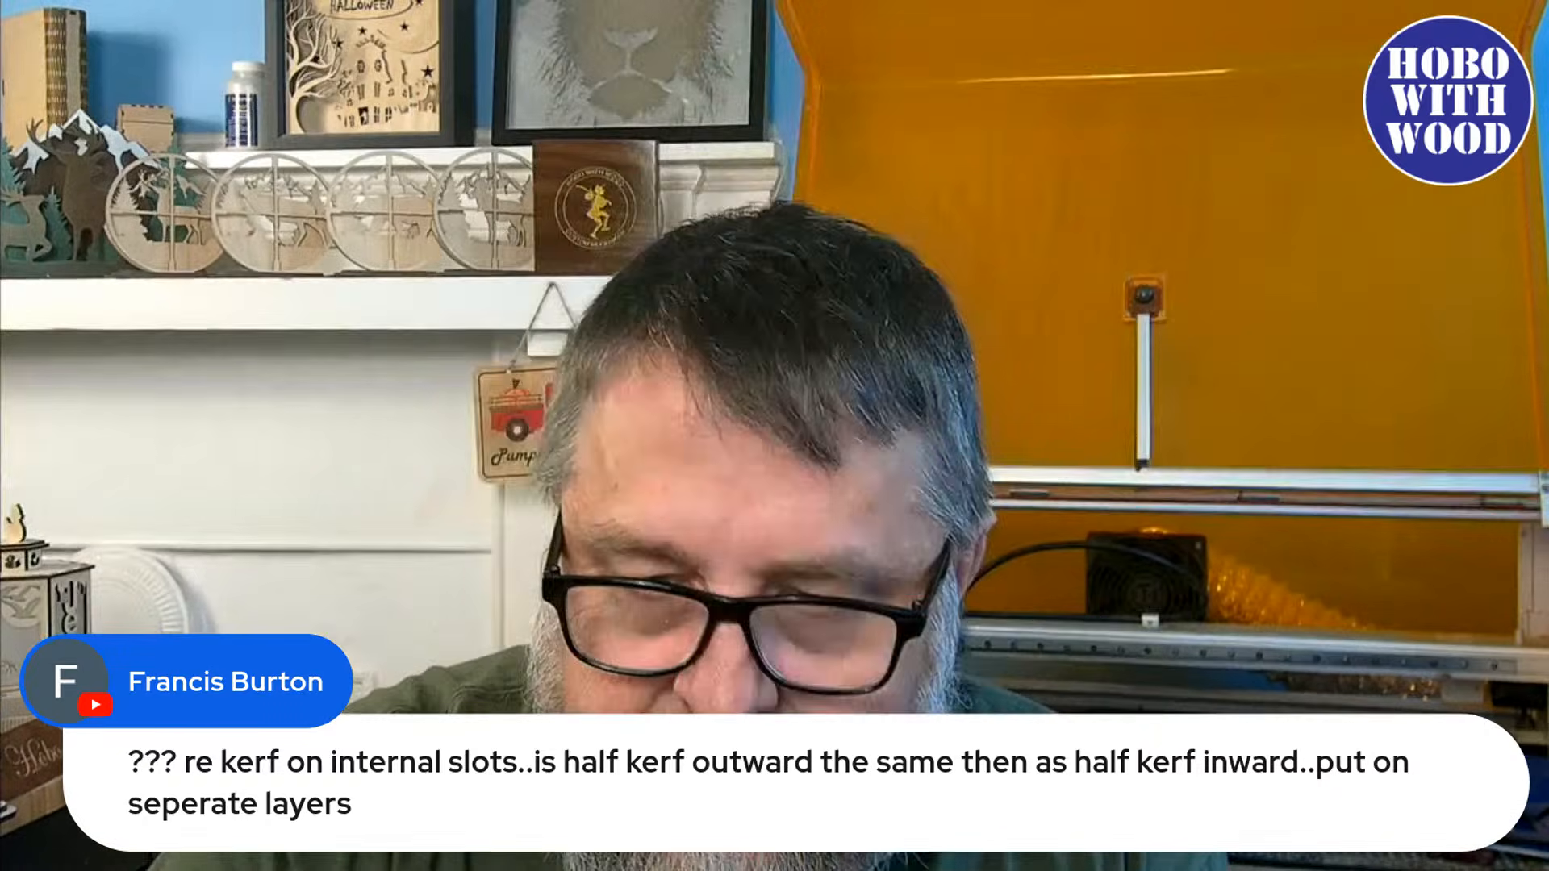